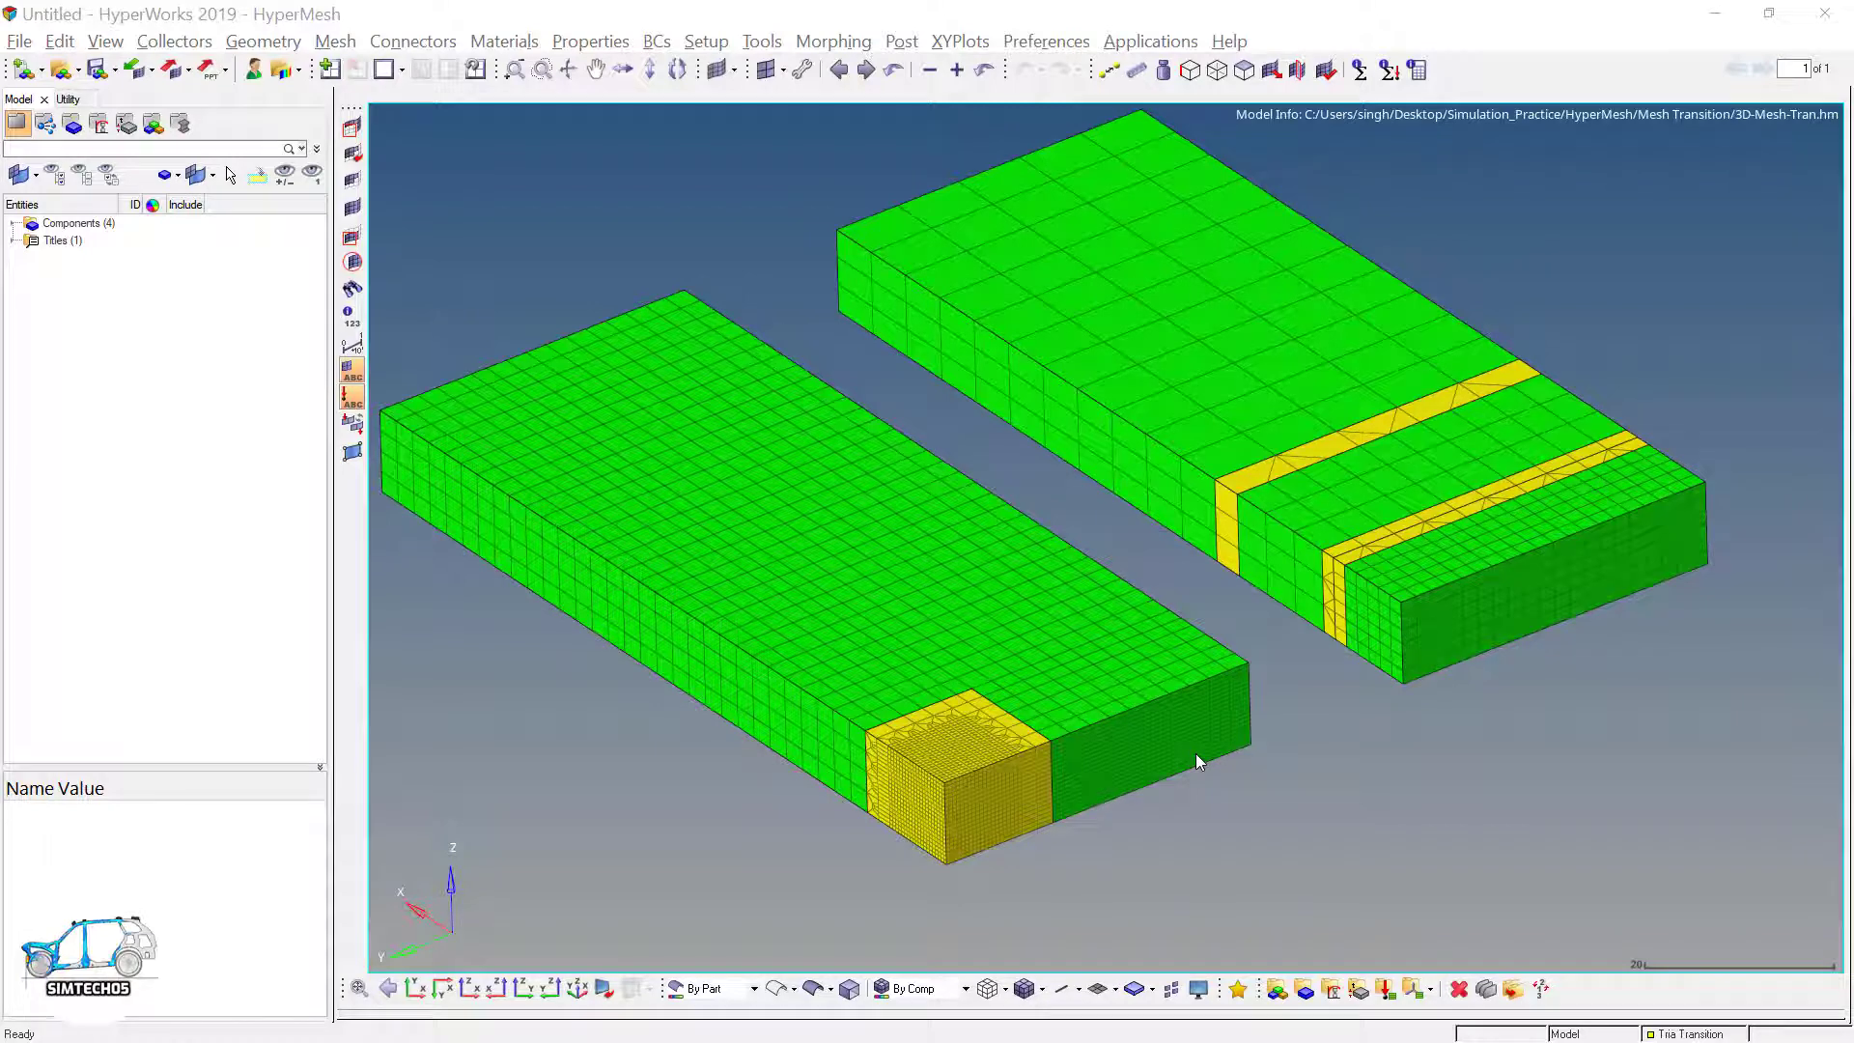
- Hide the Model Info title from the graphics display
left_click(13, 240)
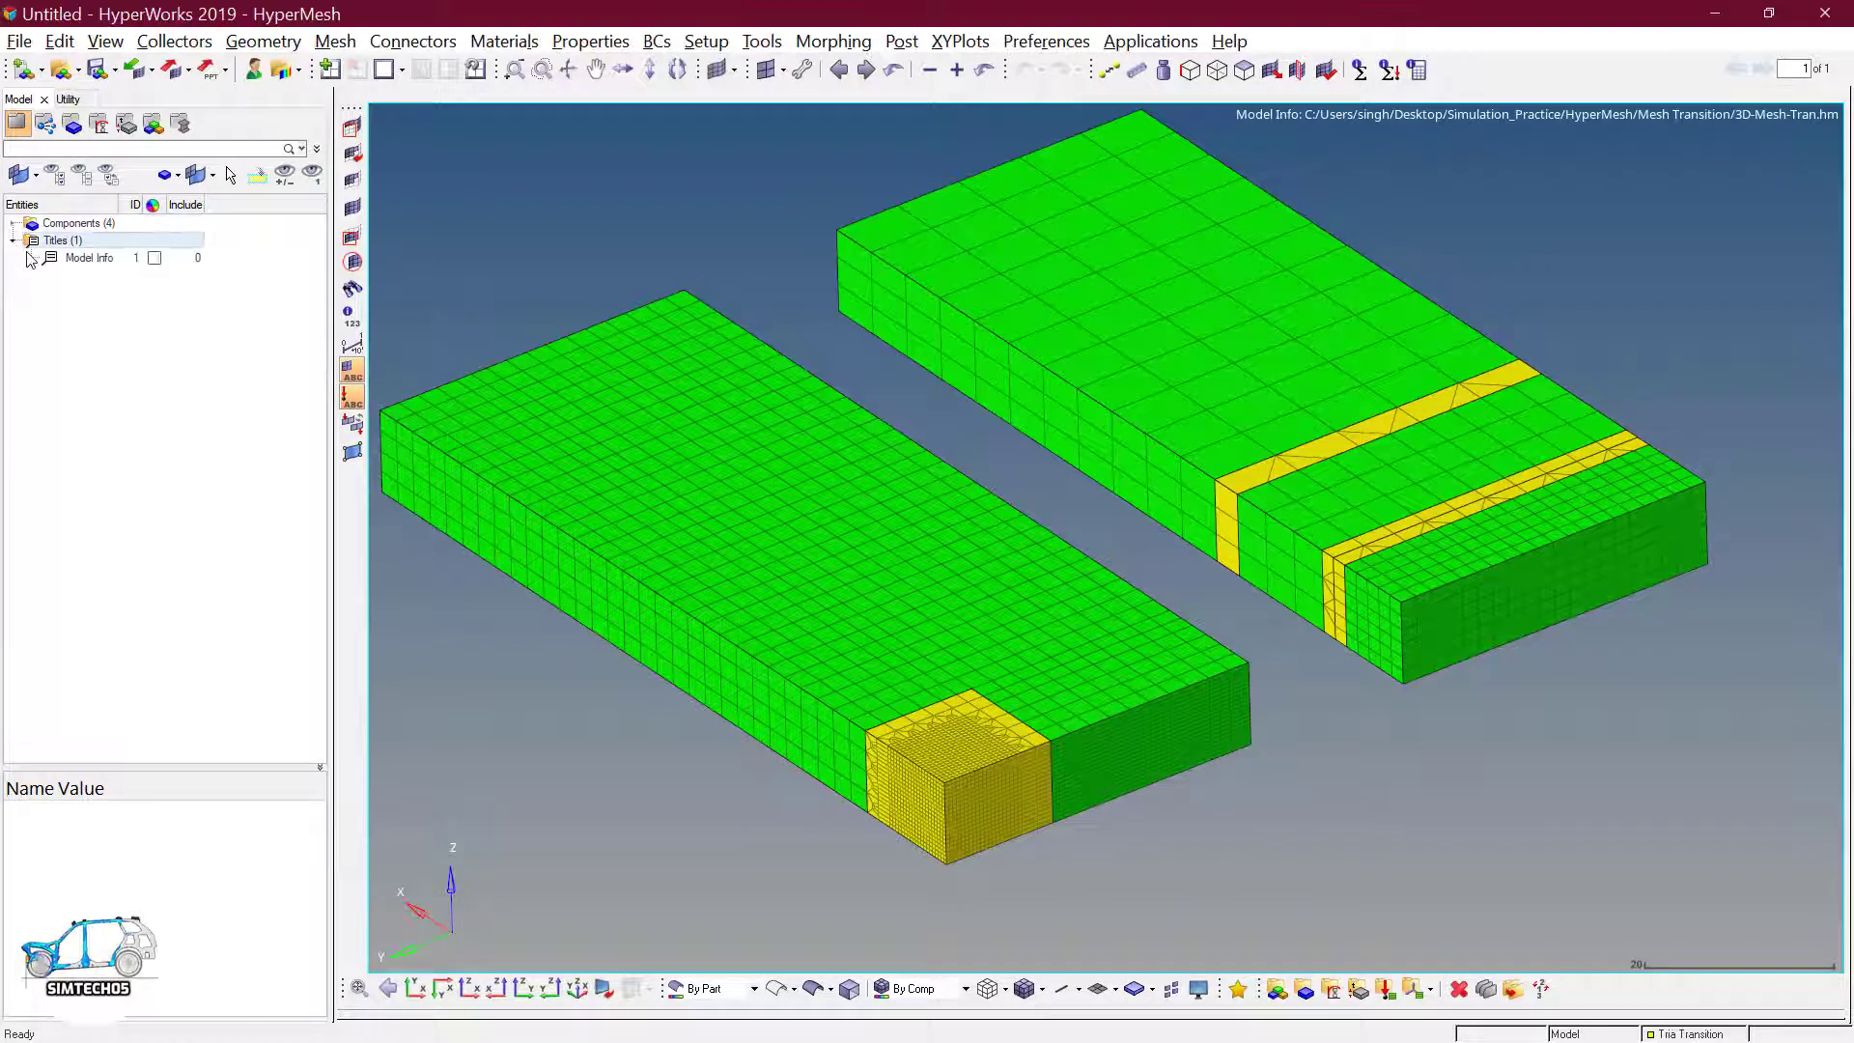
left_click(50, 259)
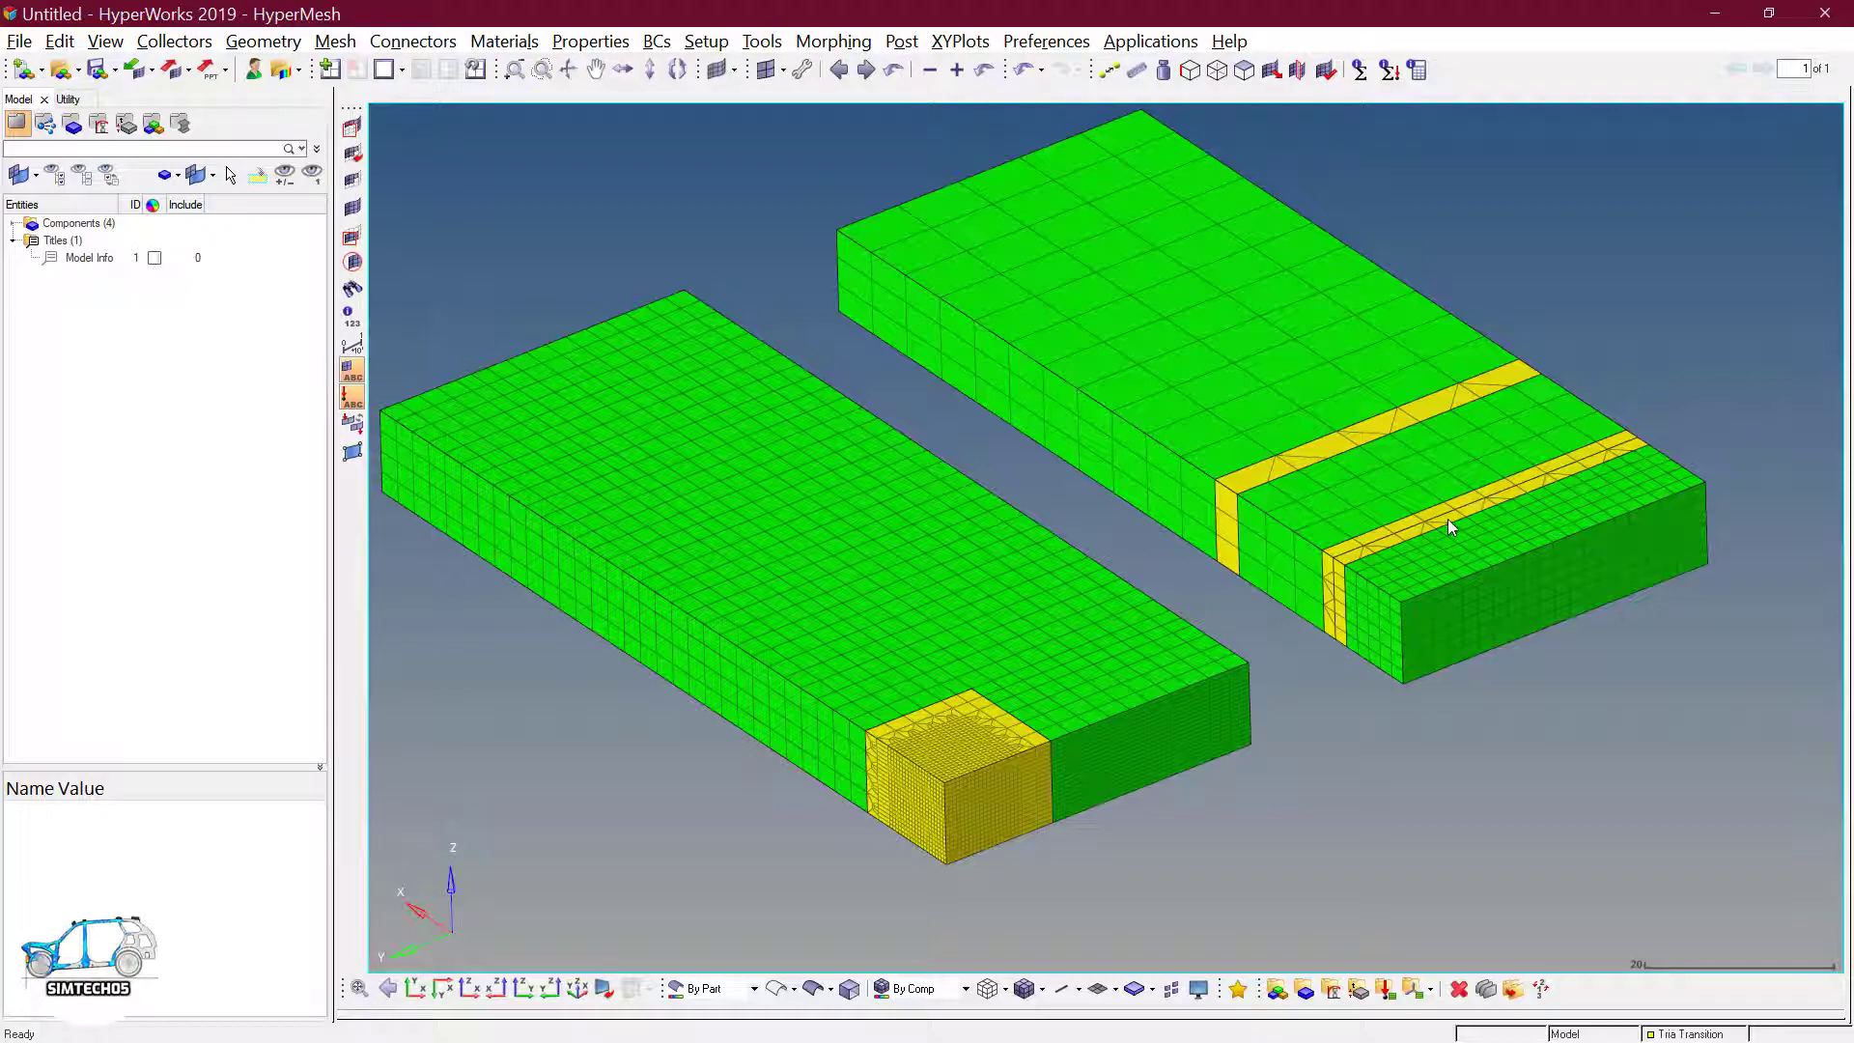
- Examine the yellow tria transition bands on one block and the finely meshed transition corner on the other
scroll(1447, 518, "up", 5)
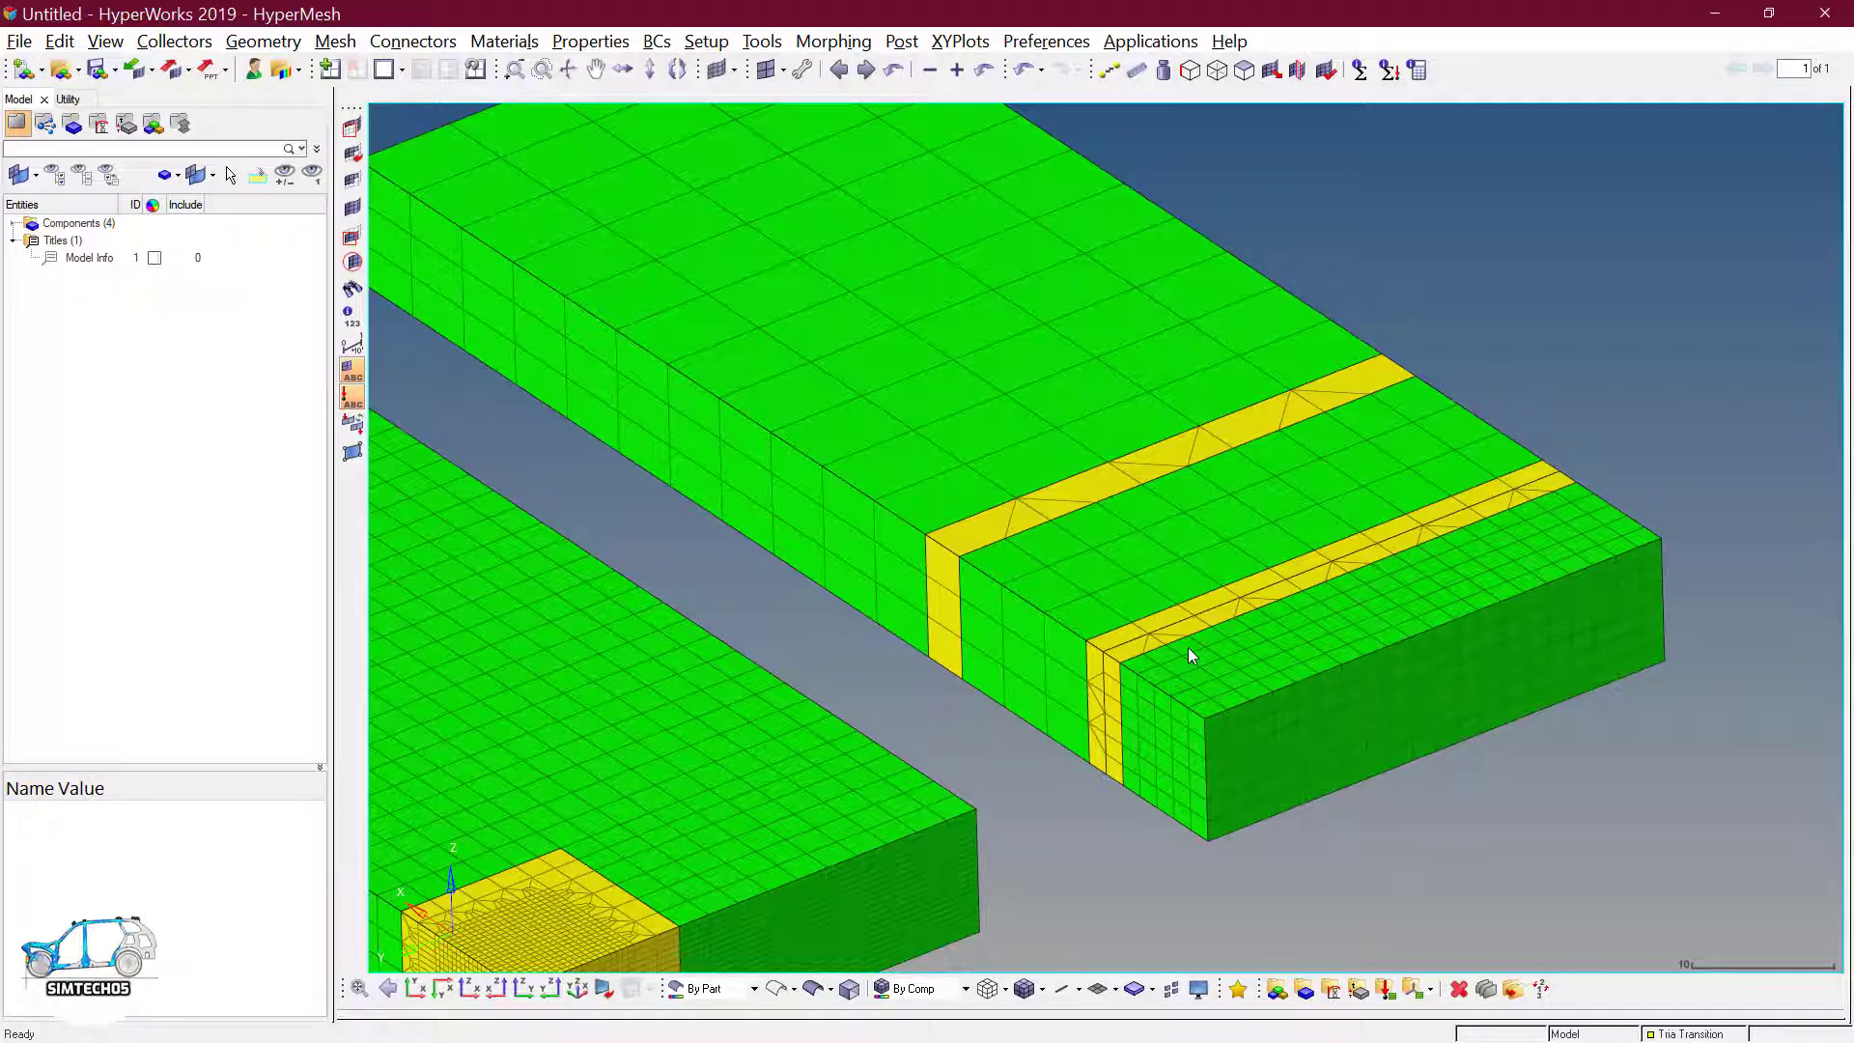
scroll(1190, 643, "down", 3)
scroll(1155, 583, "up", 3)
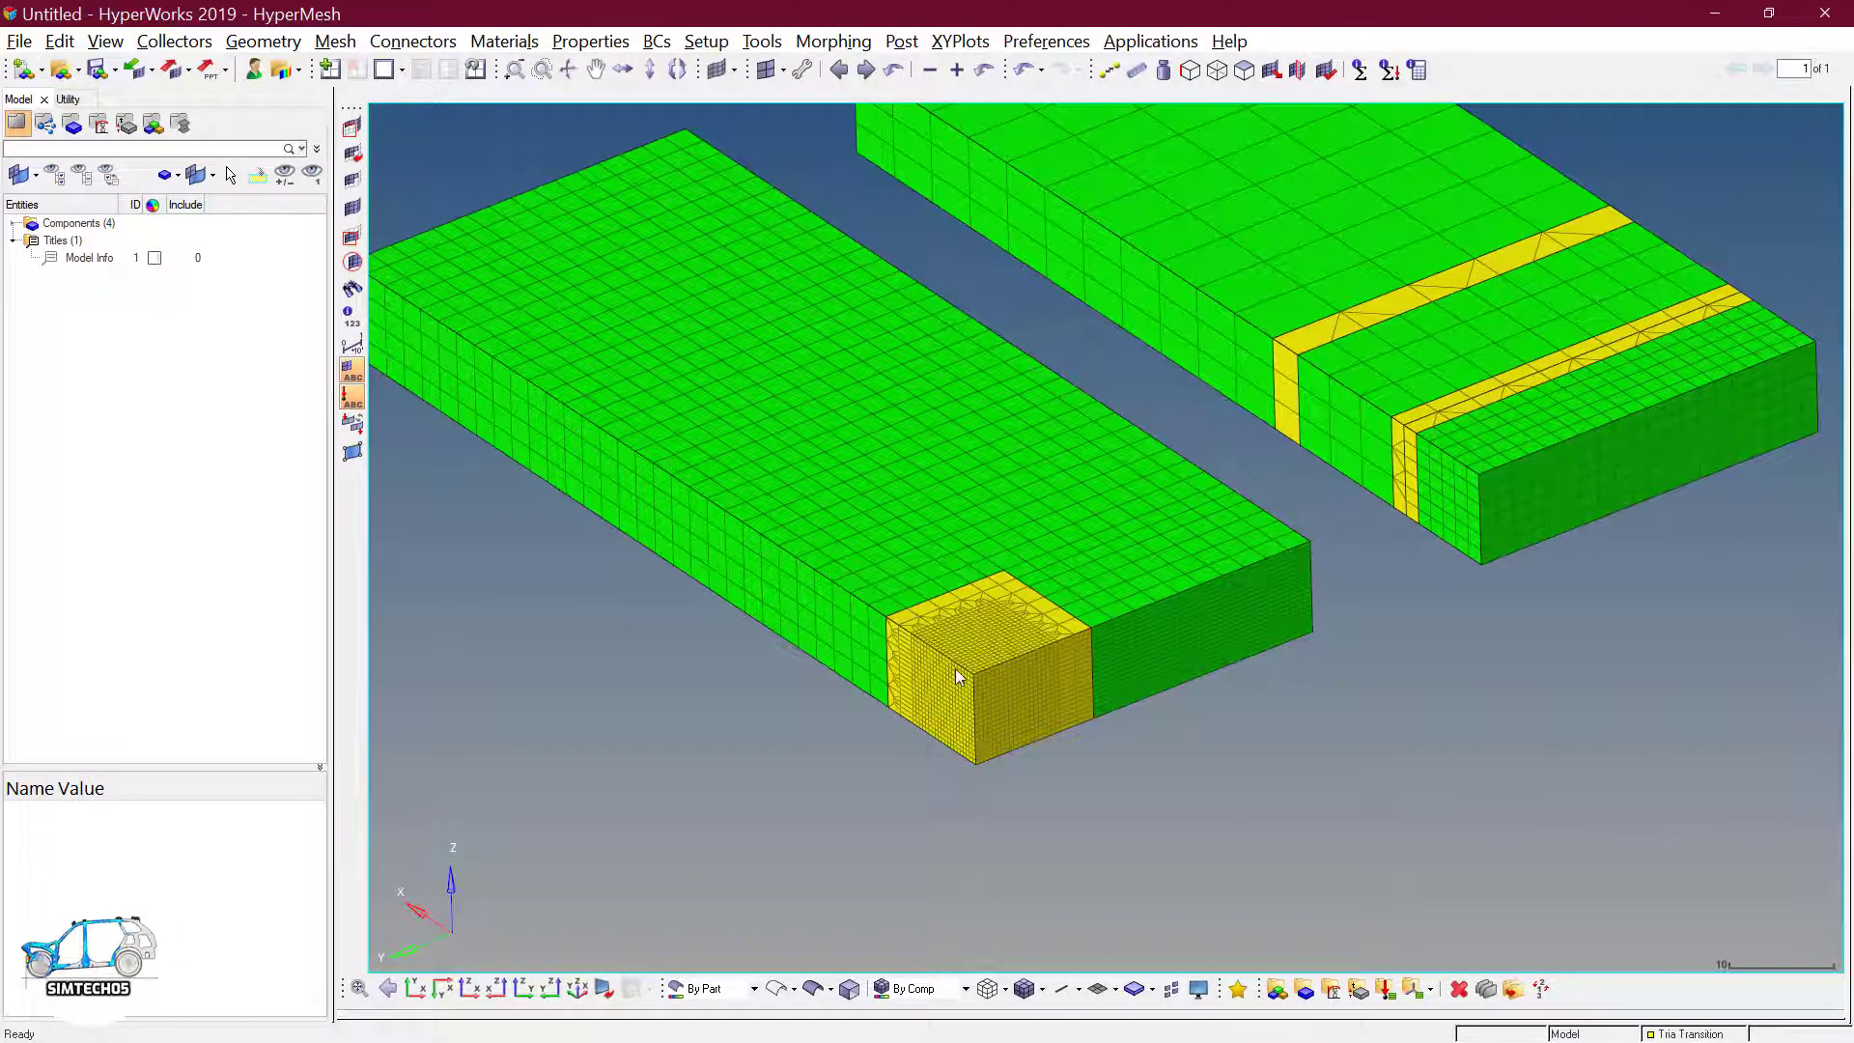
scroll(961, 679, "up", 3)
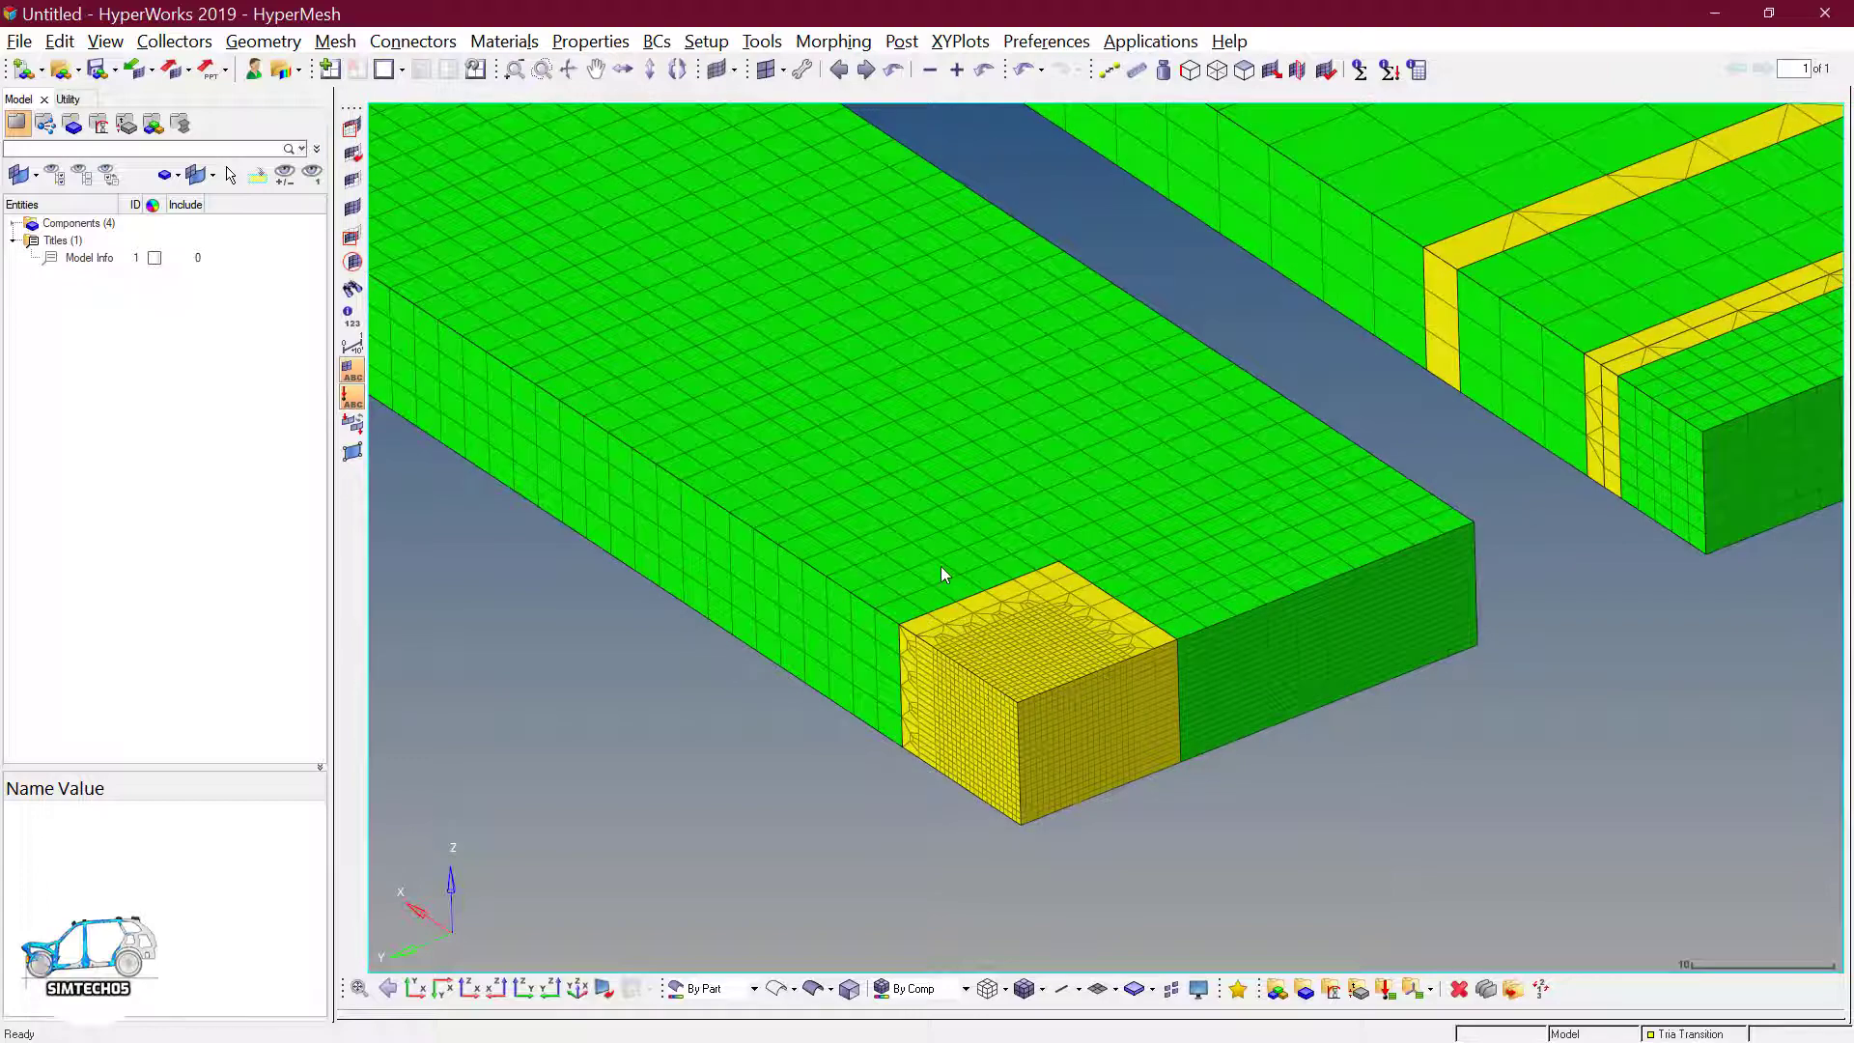
right_click_drag(1029, 639, 1066, 702, "ctrl")
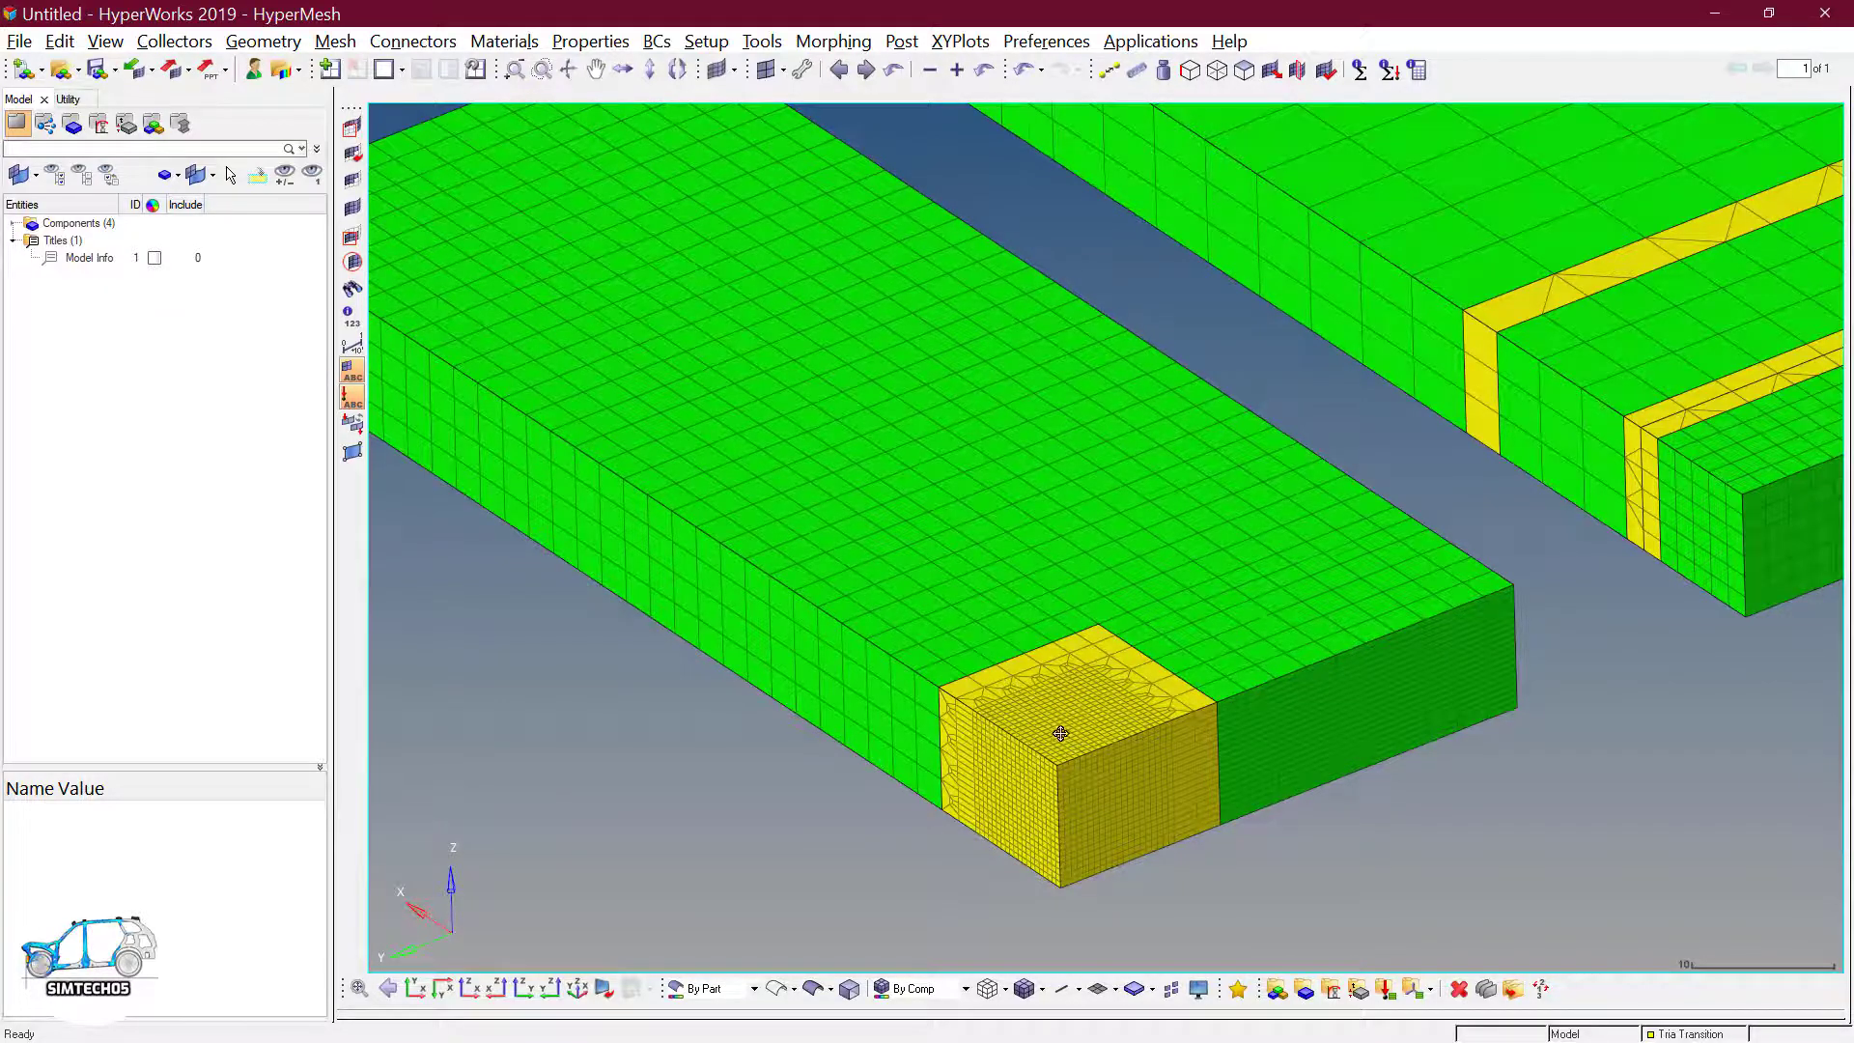
scroll(1092, 628, "up", 3)
right_click_drag(1088, 629, 1108, 616, "ctrl")
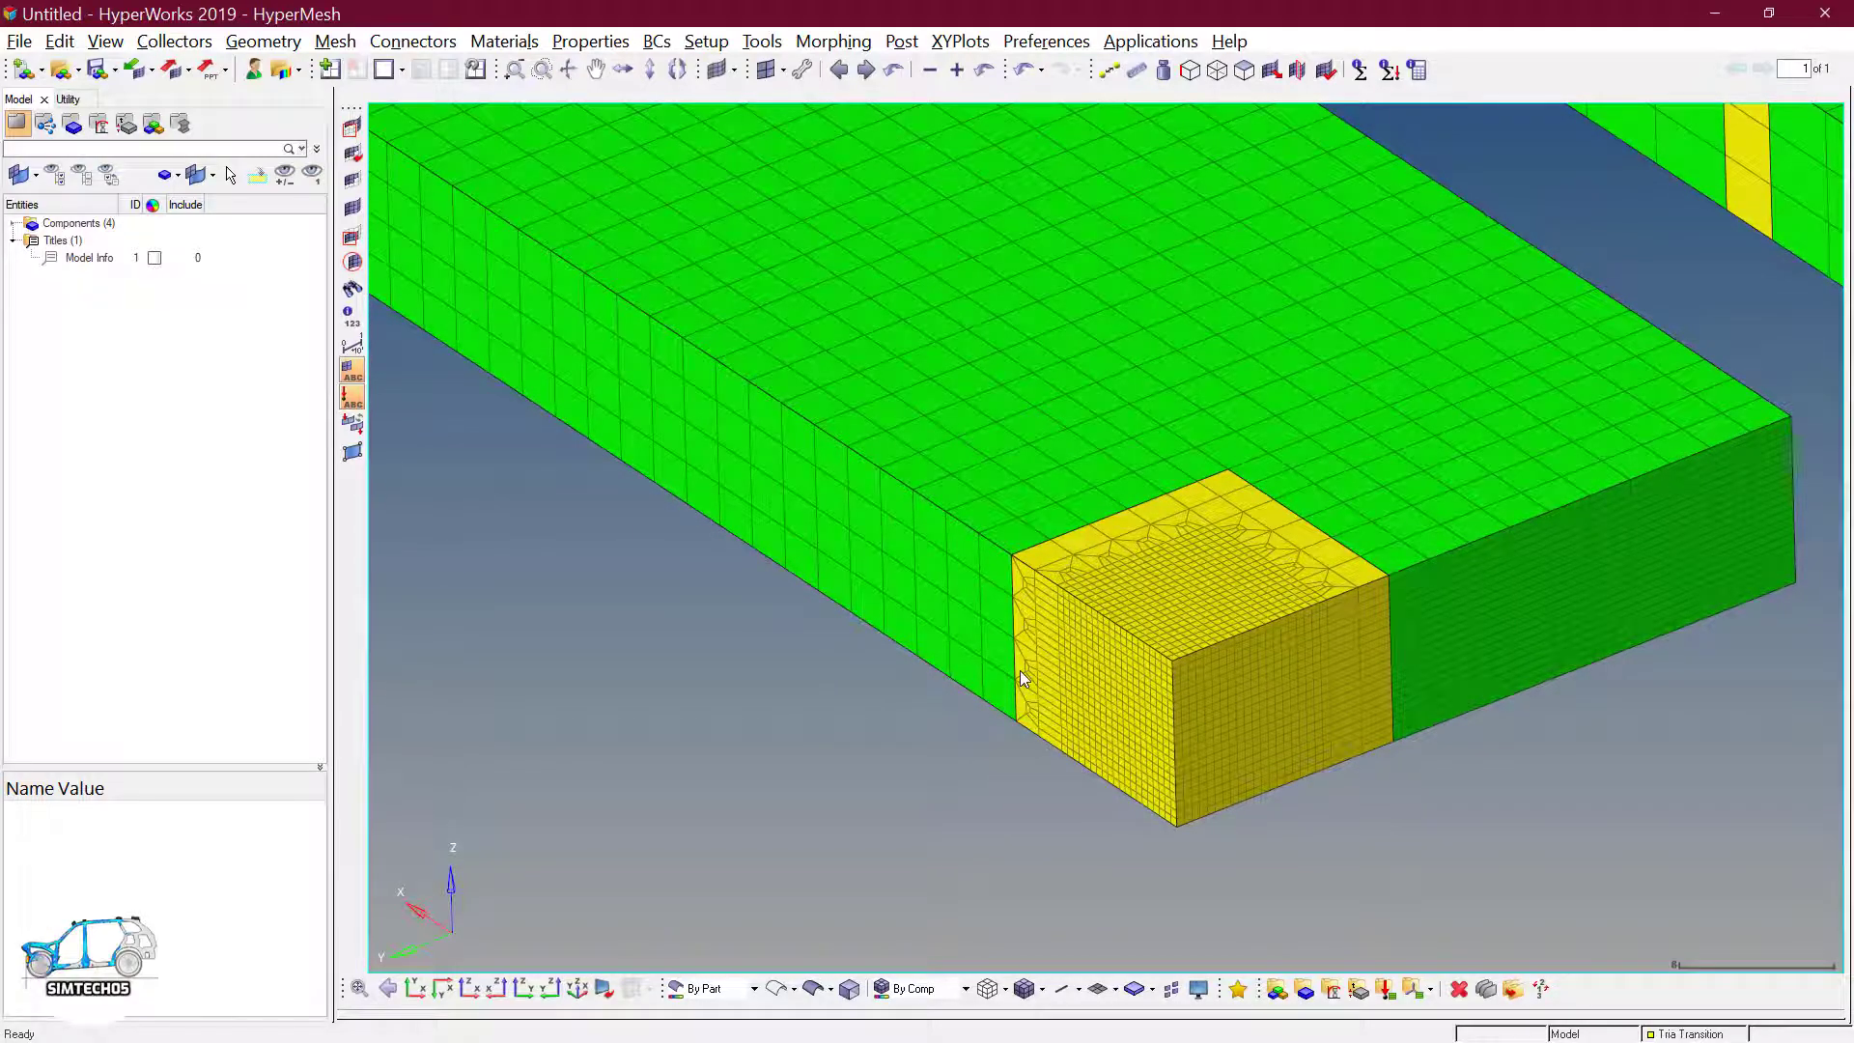
scroll(1020, 670, "down", 3)
right_click_drag(1349, 497, 916, 658, "ctrl")
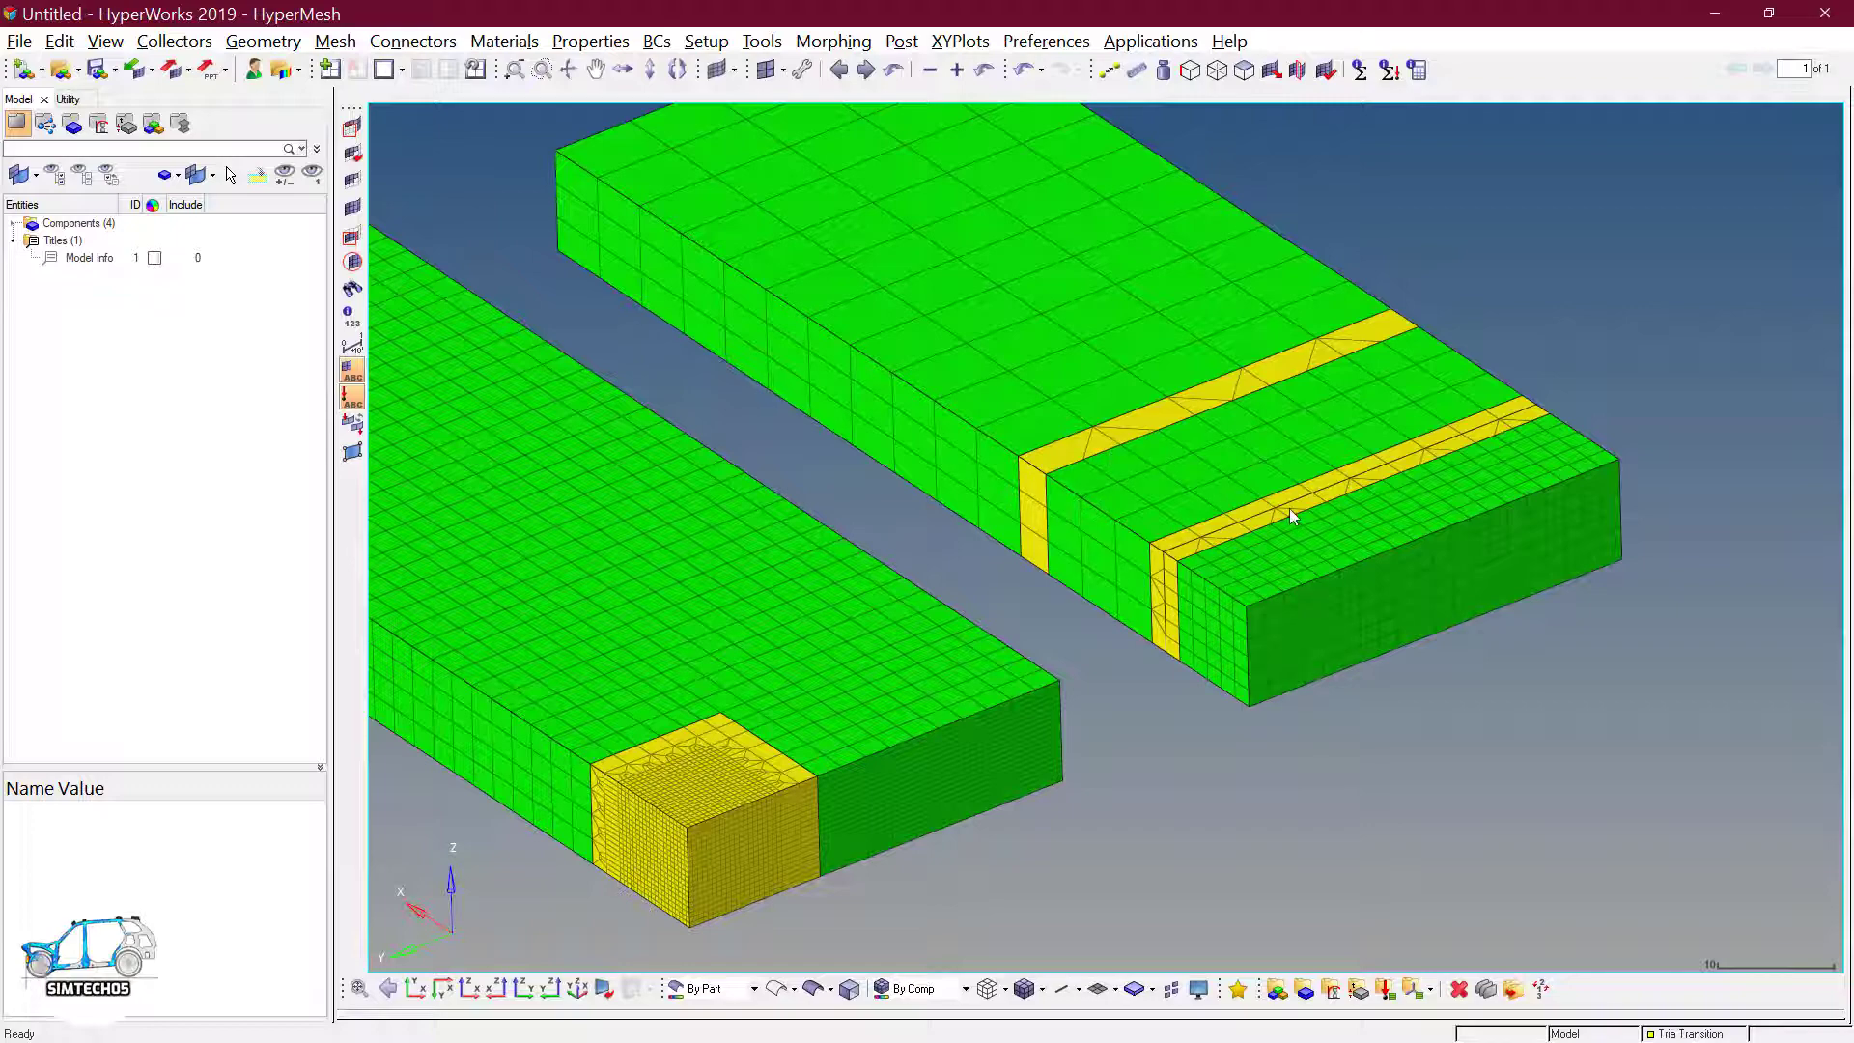
right_click_drag(1014, 641, 1352, 519, "ctrl")
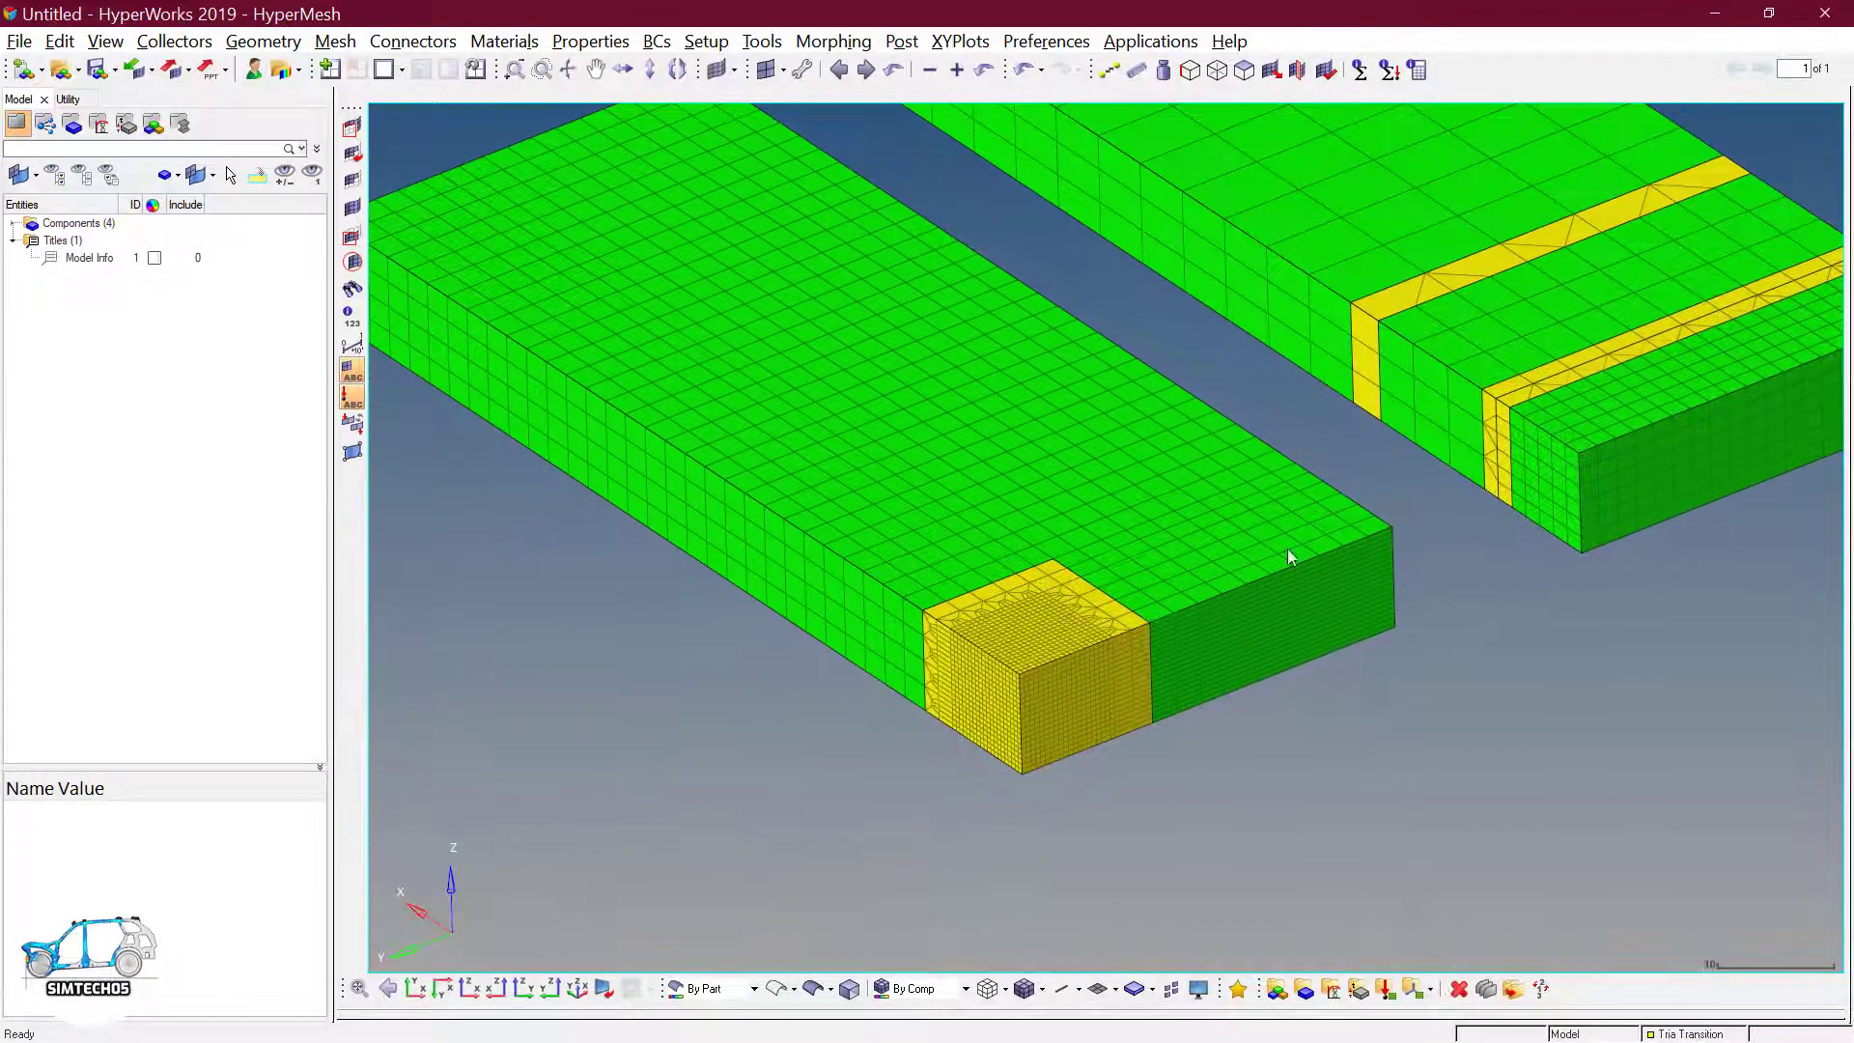
scroll(1081, 610, "up", 2, "ctrl")
right_click_drag(1081, 610, 1157, 644, "ctrl")
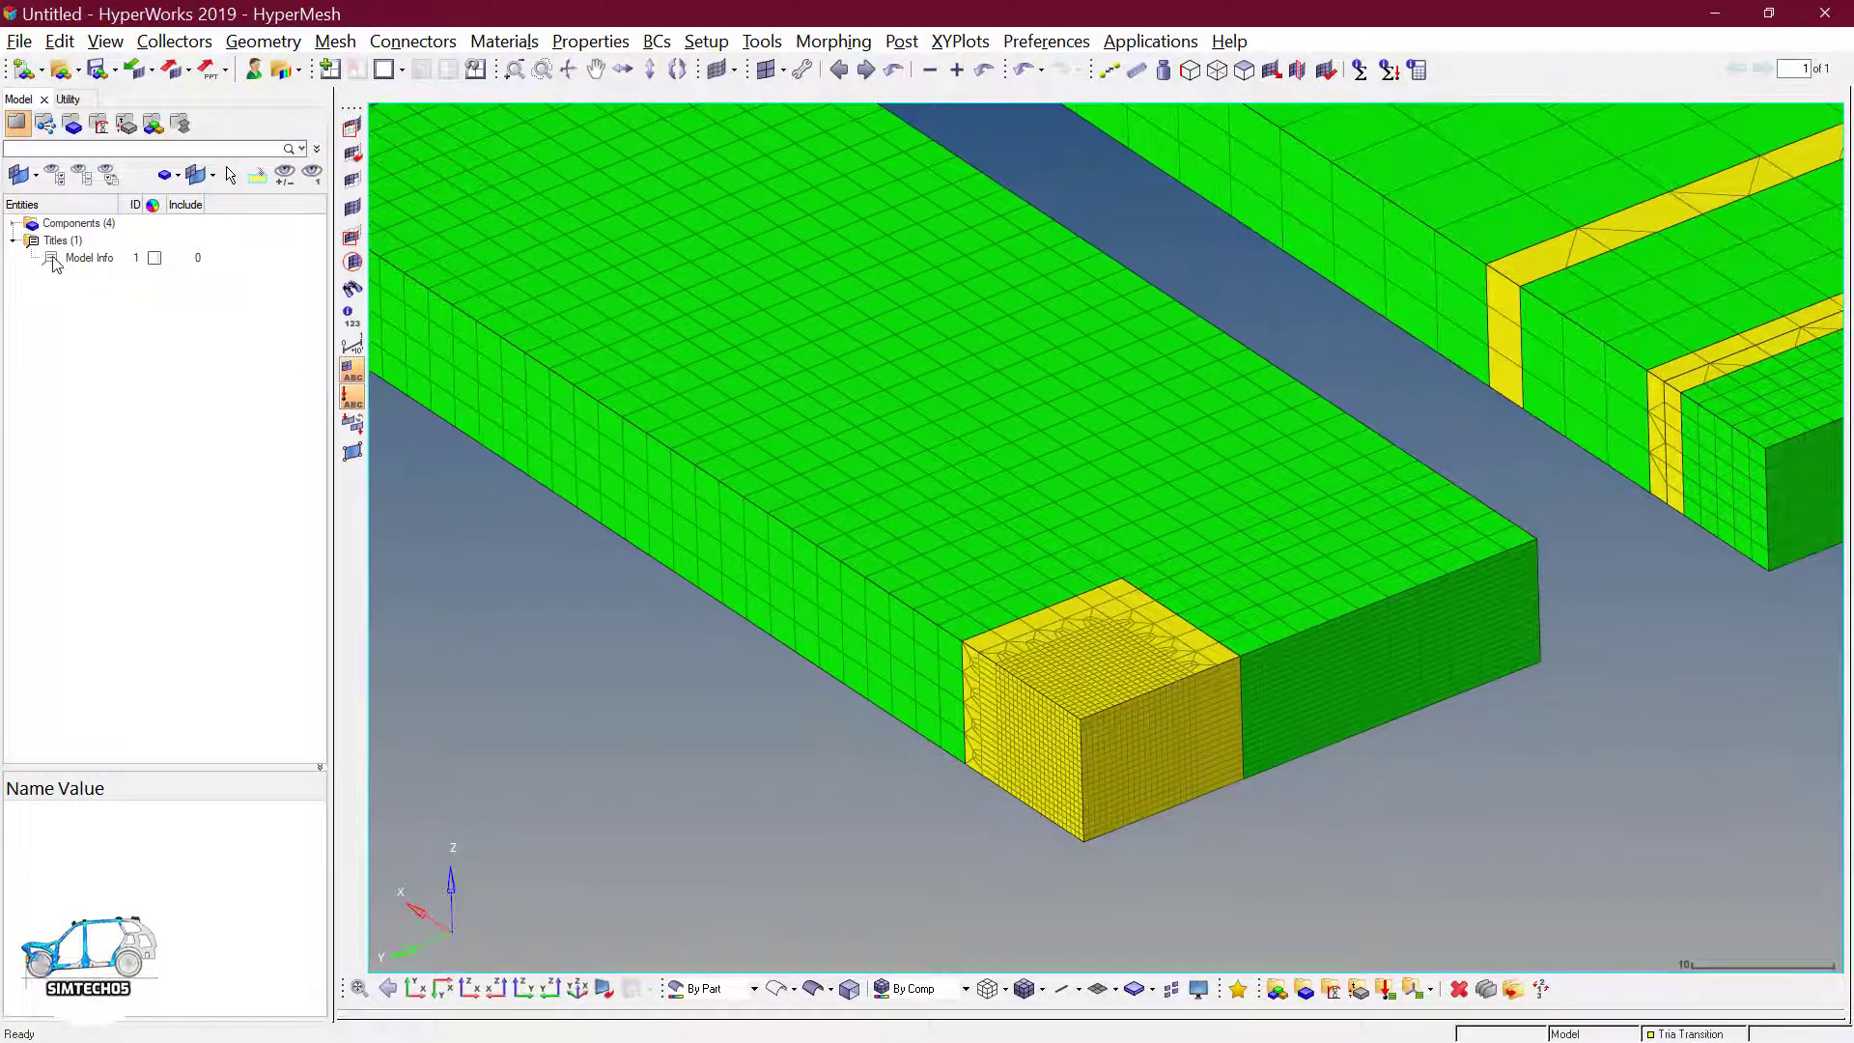
- Hide the elements of the solidmap and Tria Transition components and fit the remaining block in view
left_click(13, 240)
left_click(12, 223)
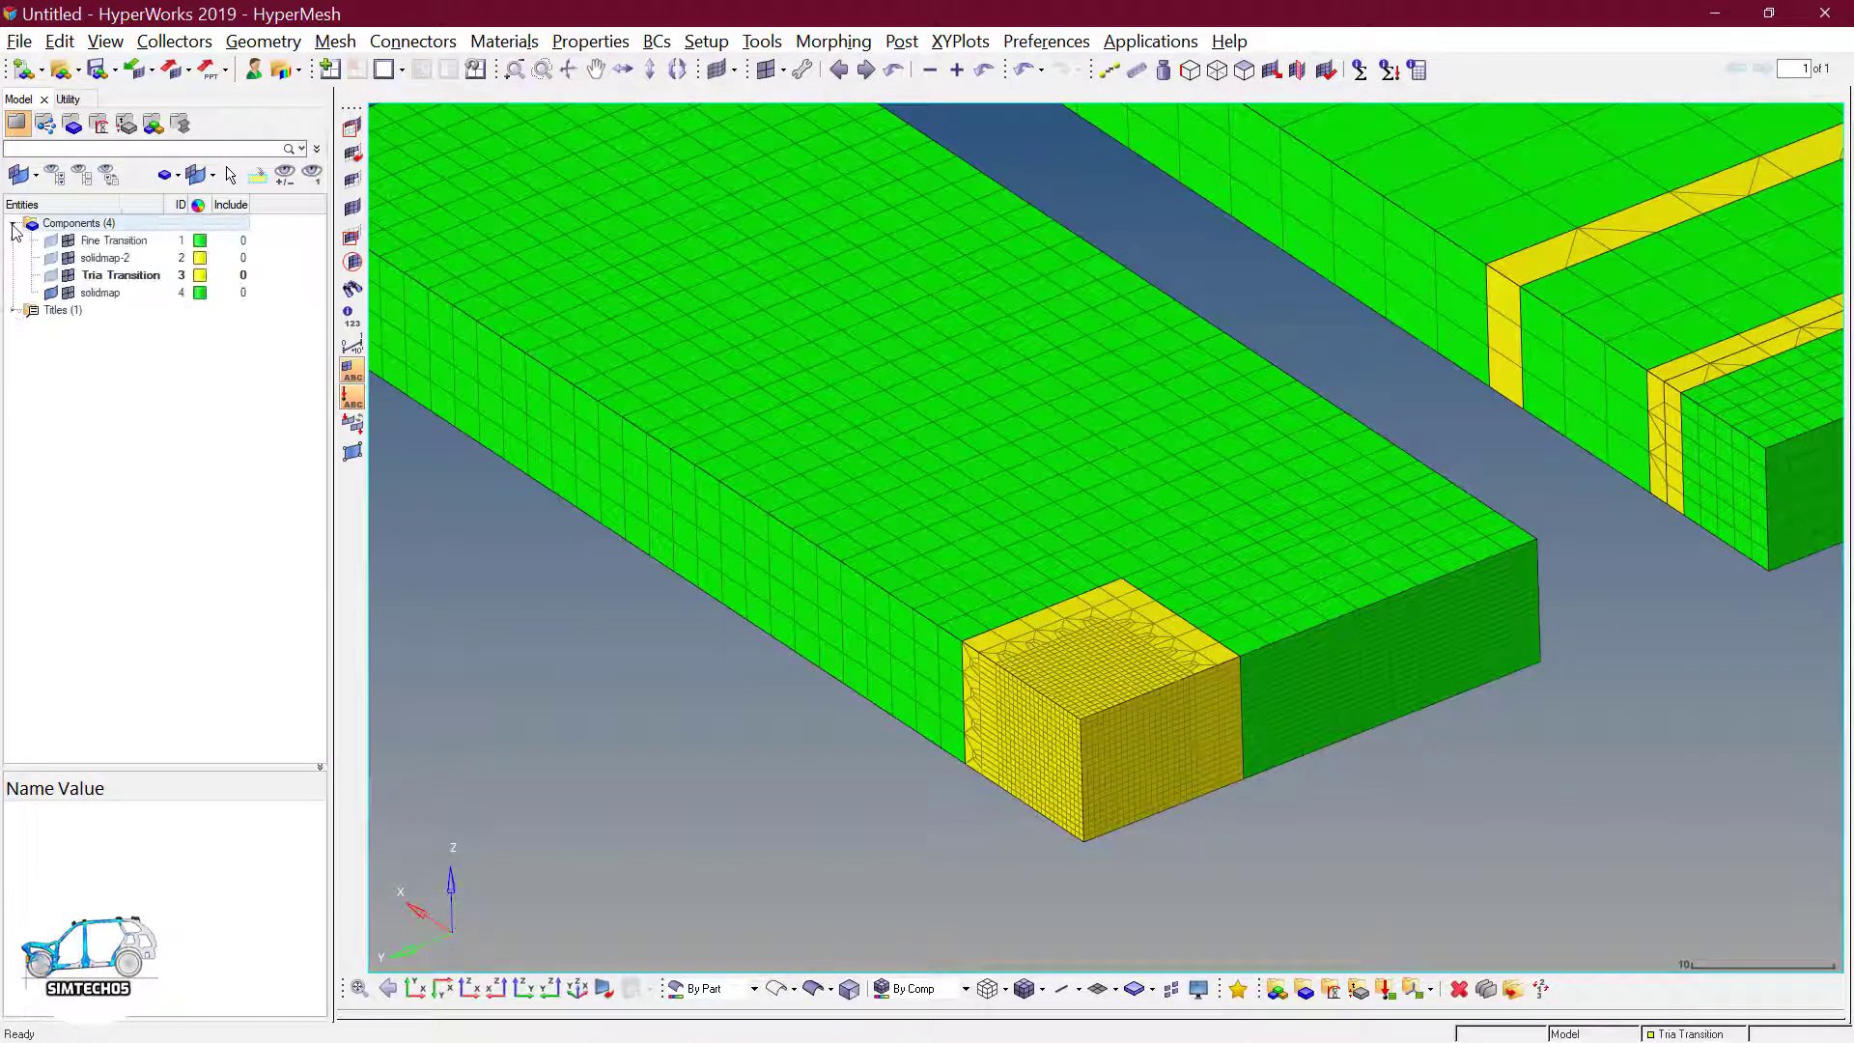
left_click(69, 293)
left_click(68, 277)
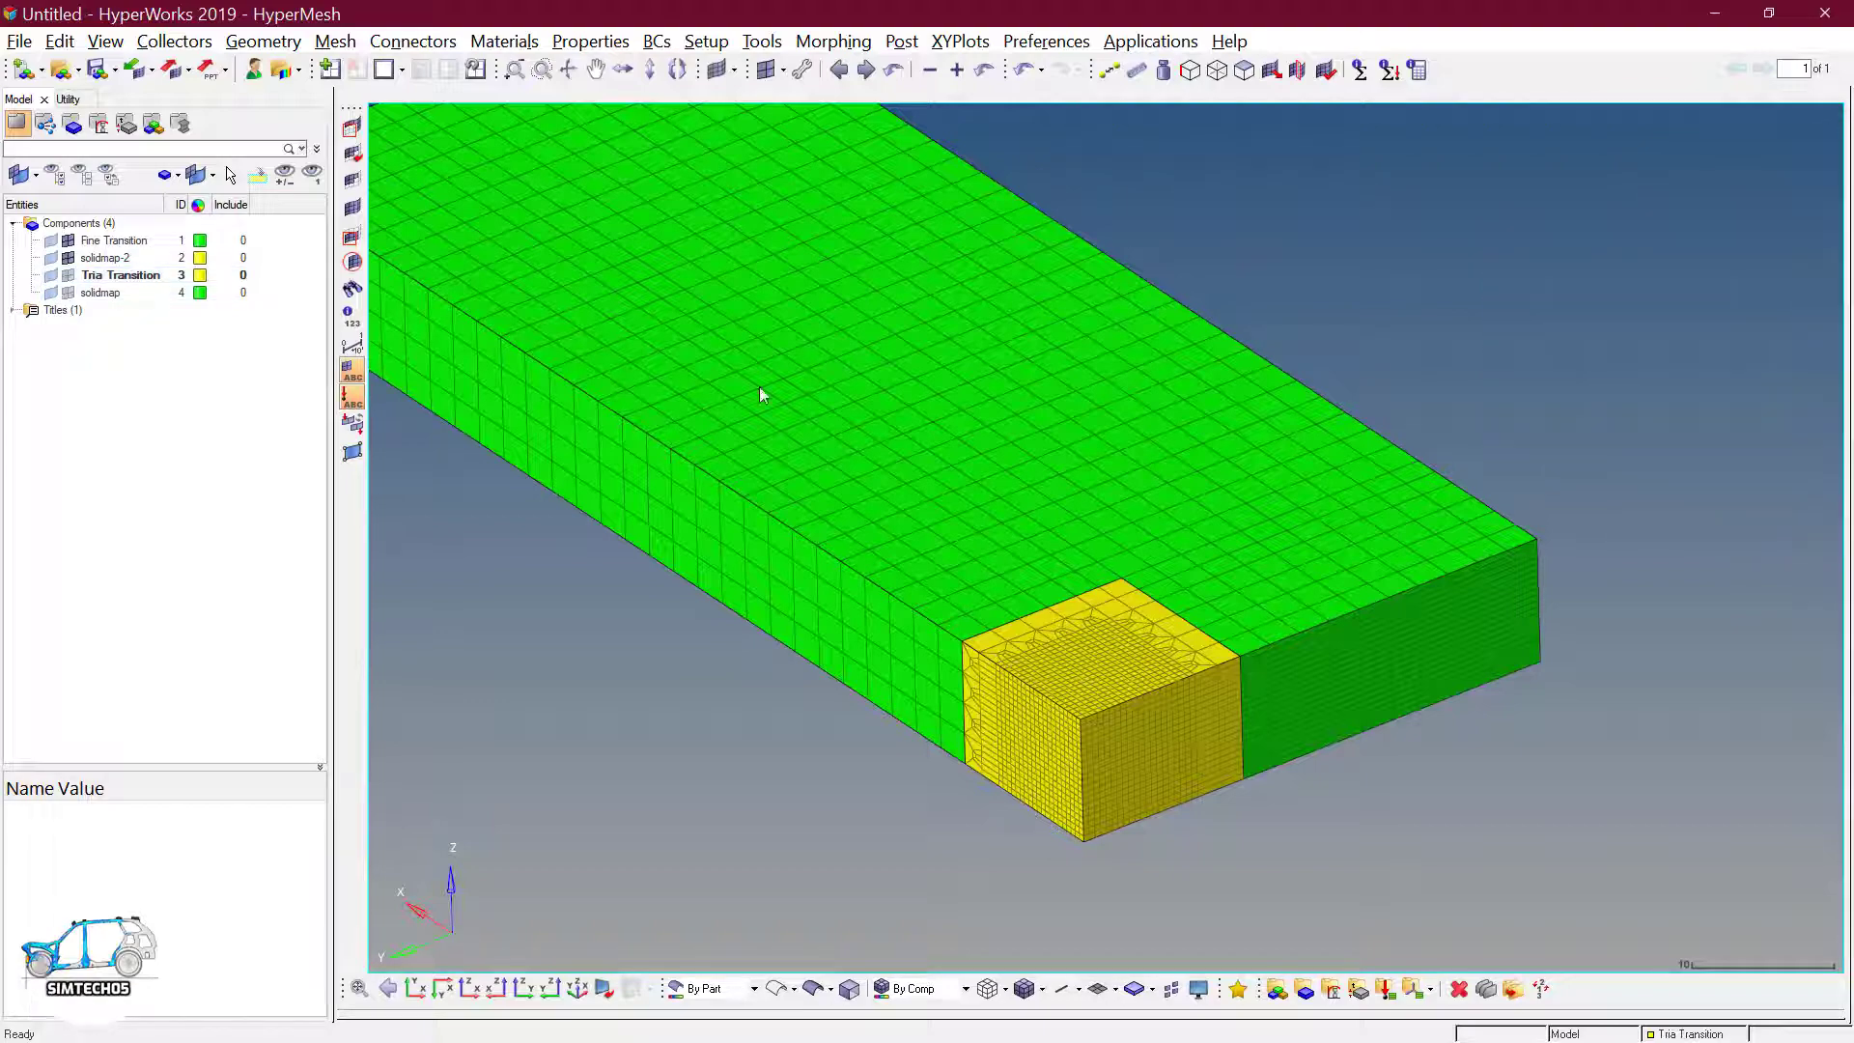
key("f")
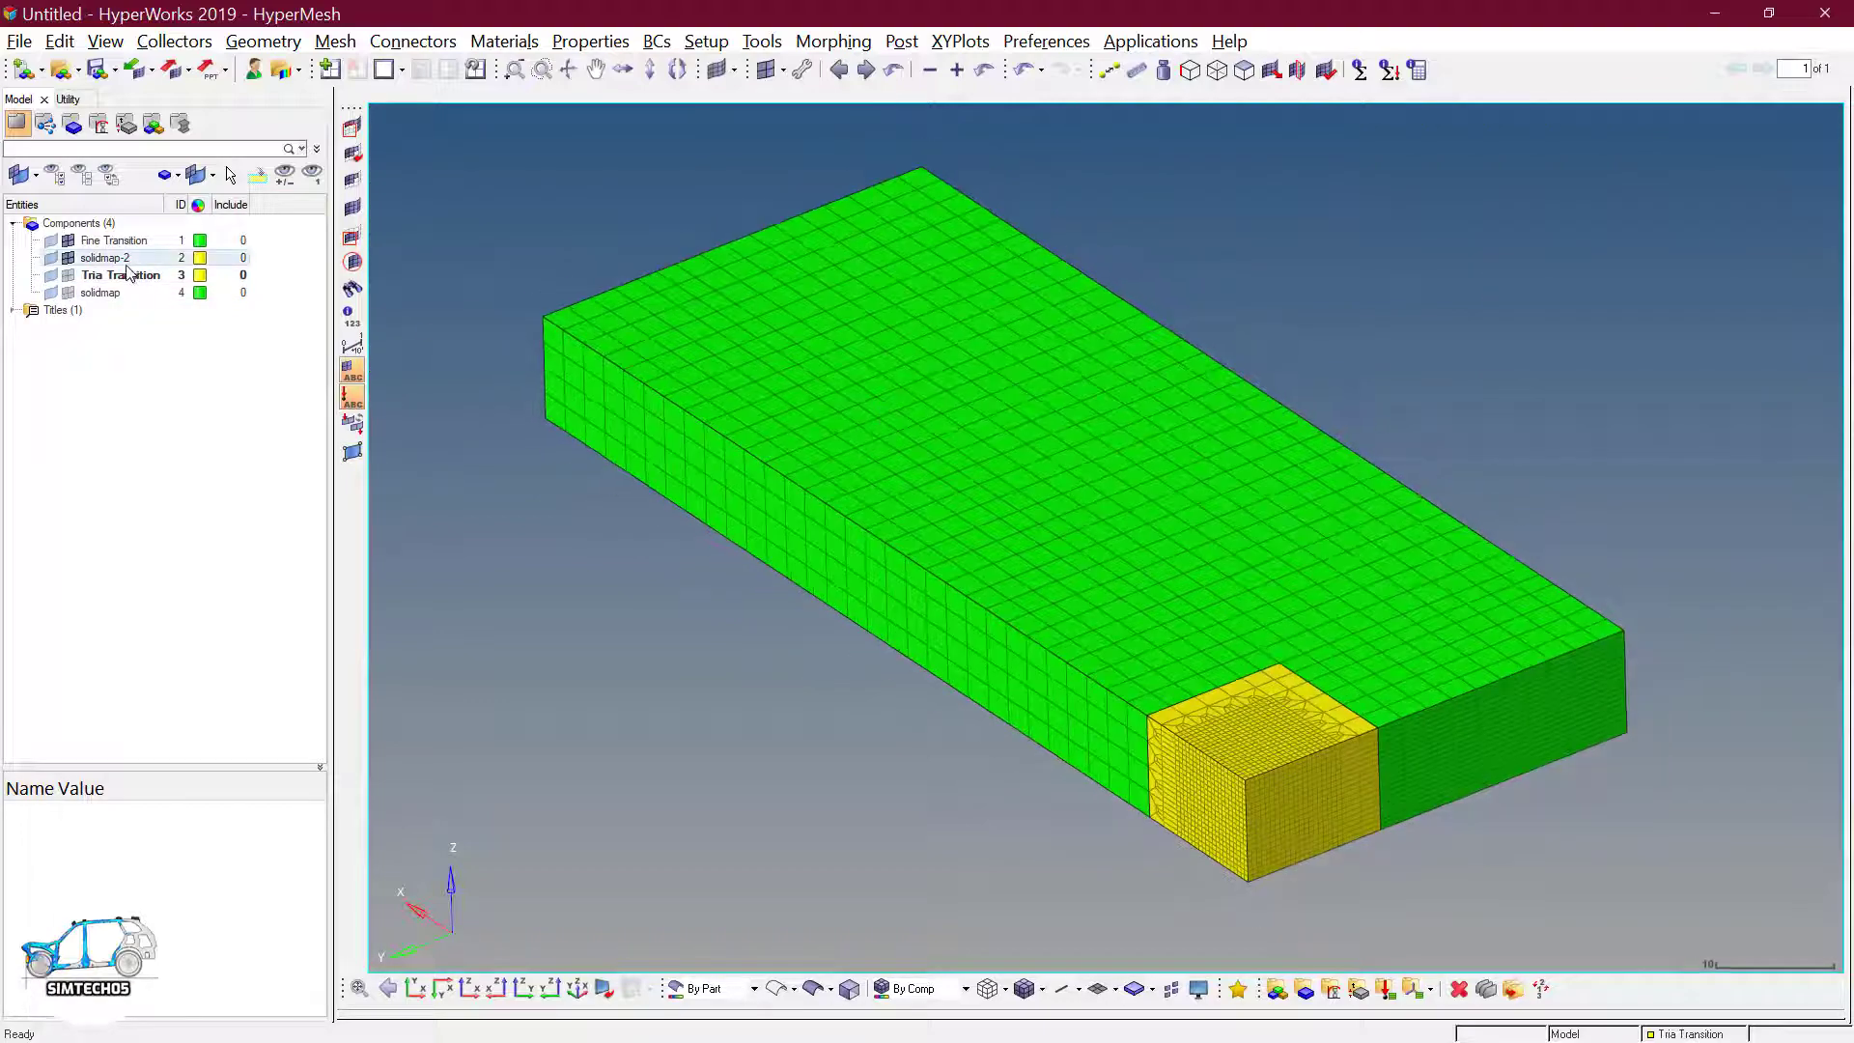
- Rename the solidmap component as solidmap-3
right_click(114, 293)
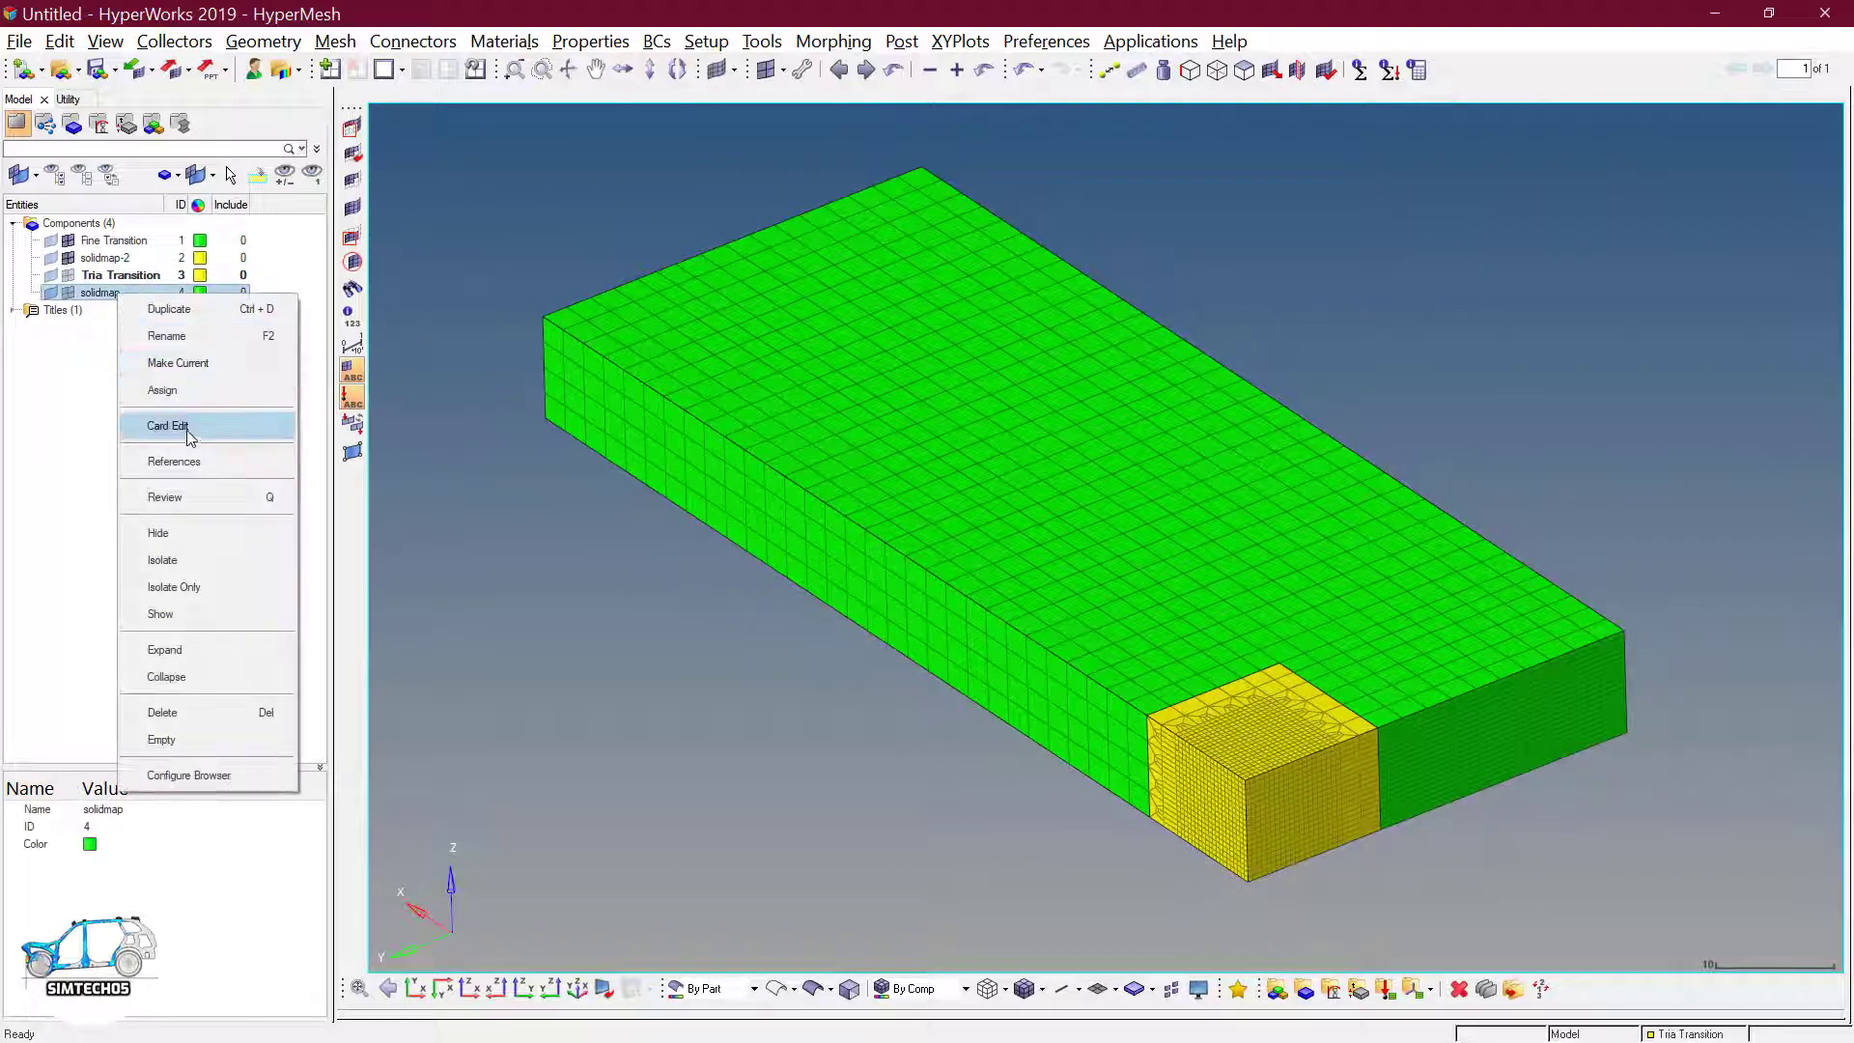
left_click(183, 337)
left_click(137, 294)
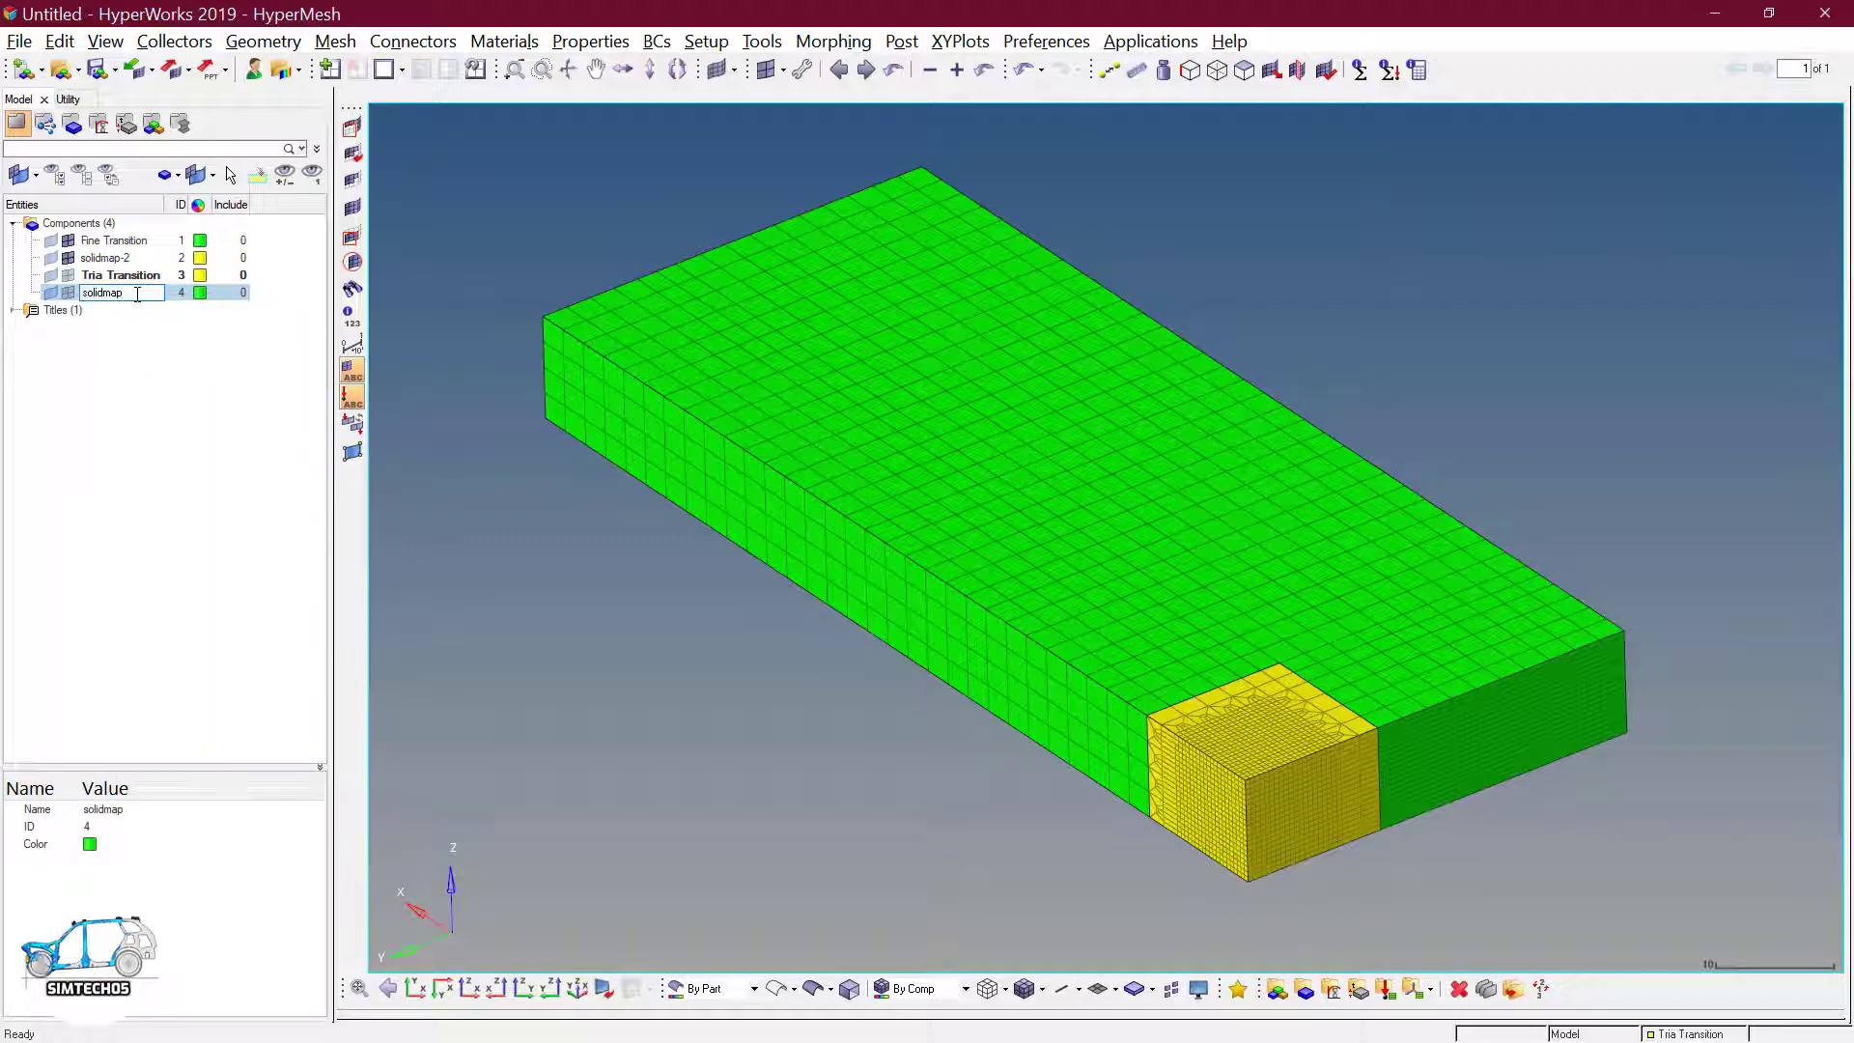
key("Return")
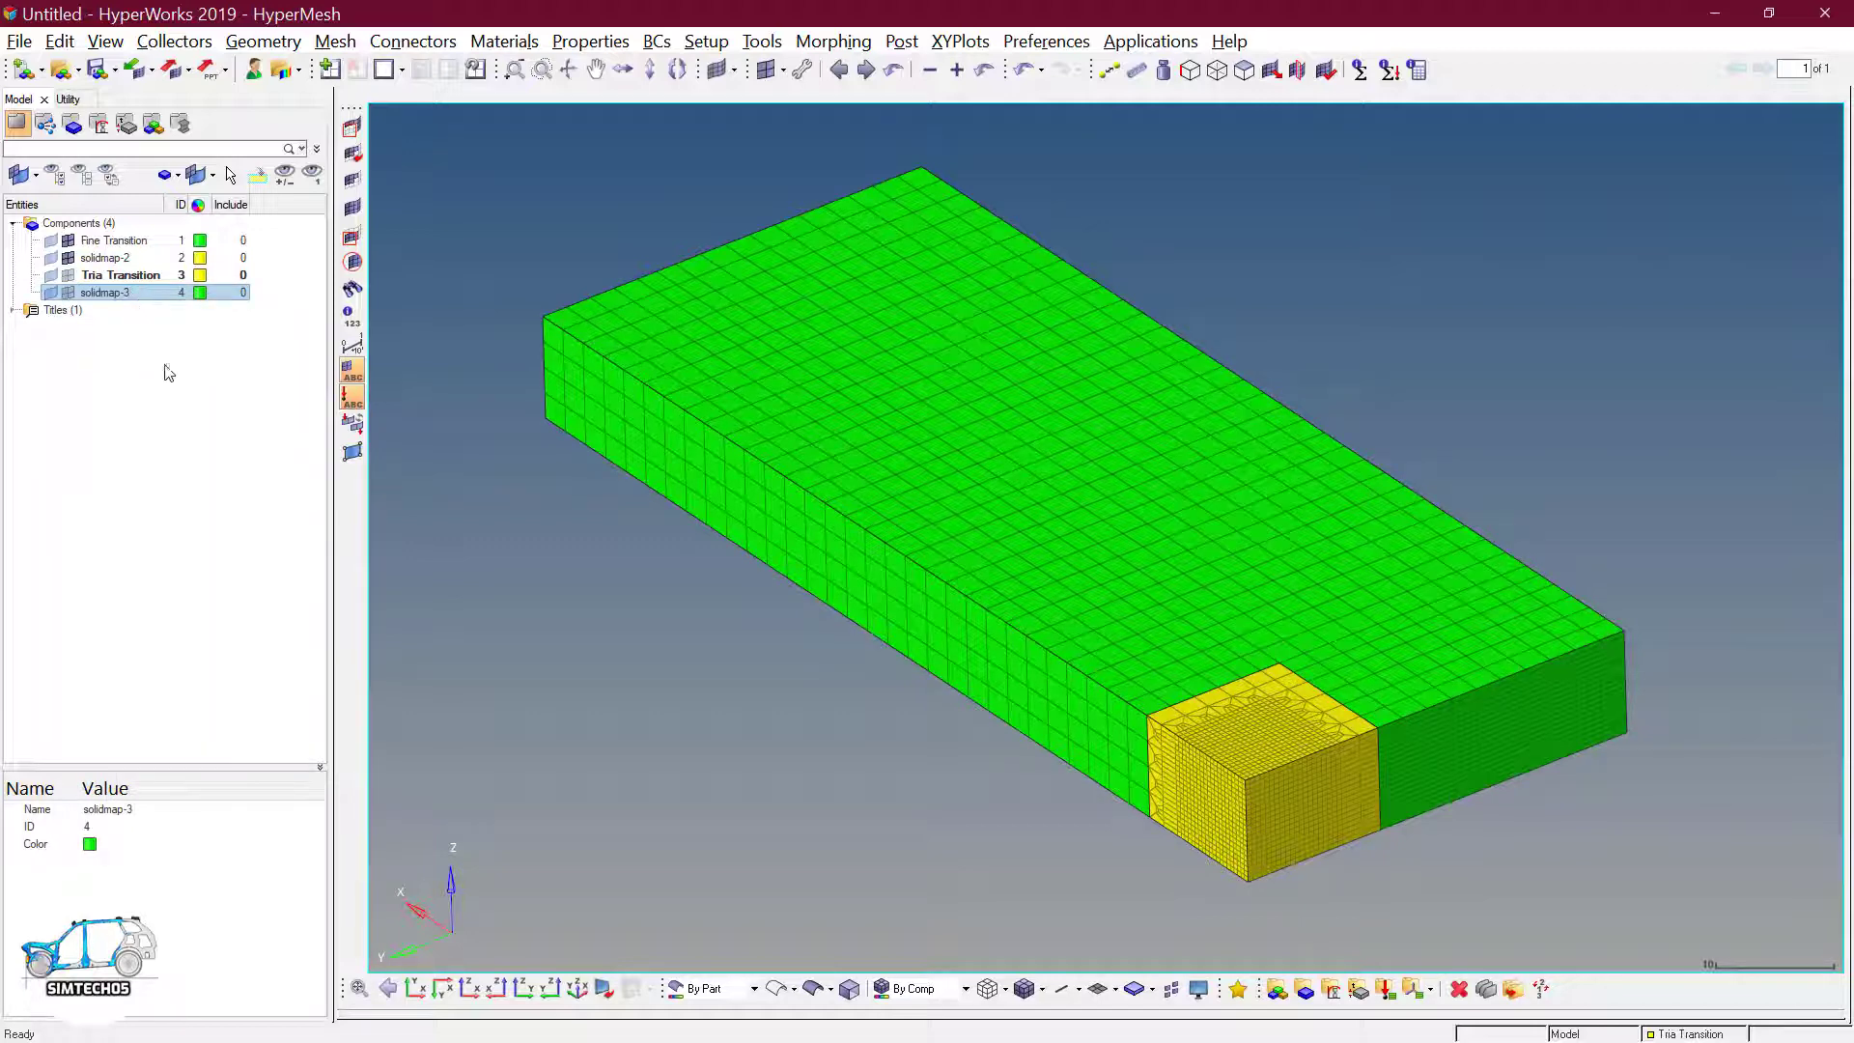
left_click(172, 382)
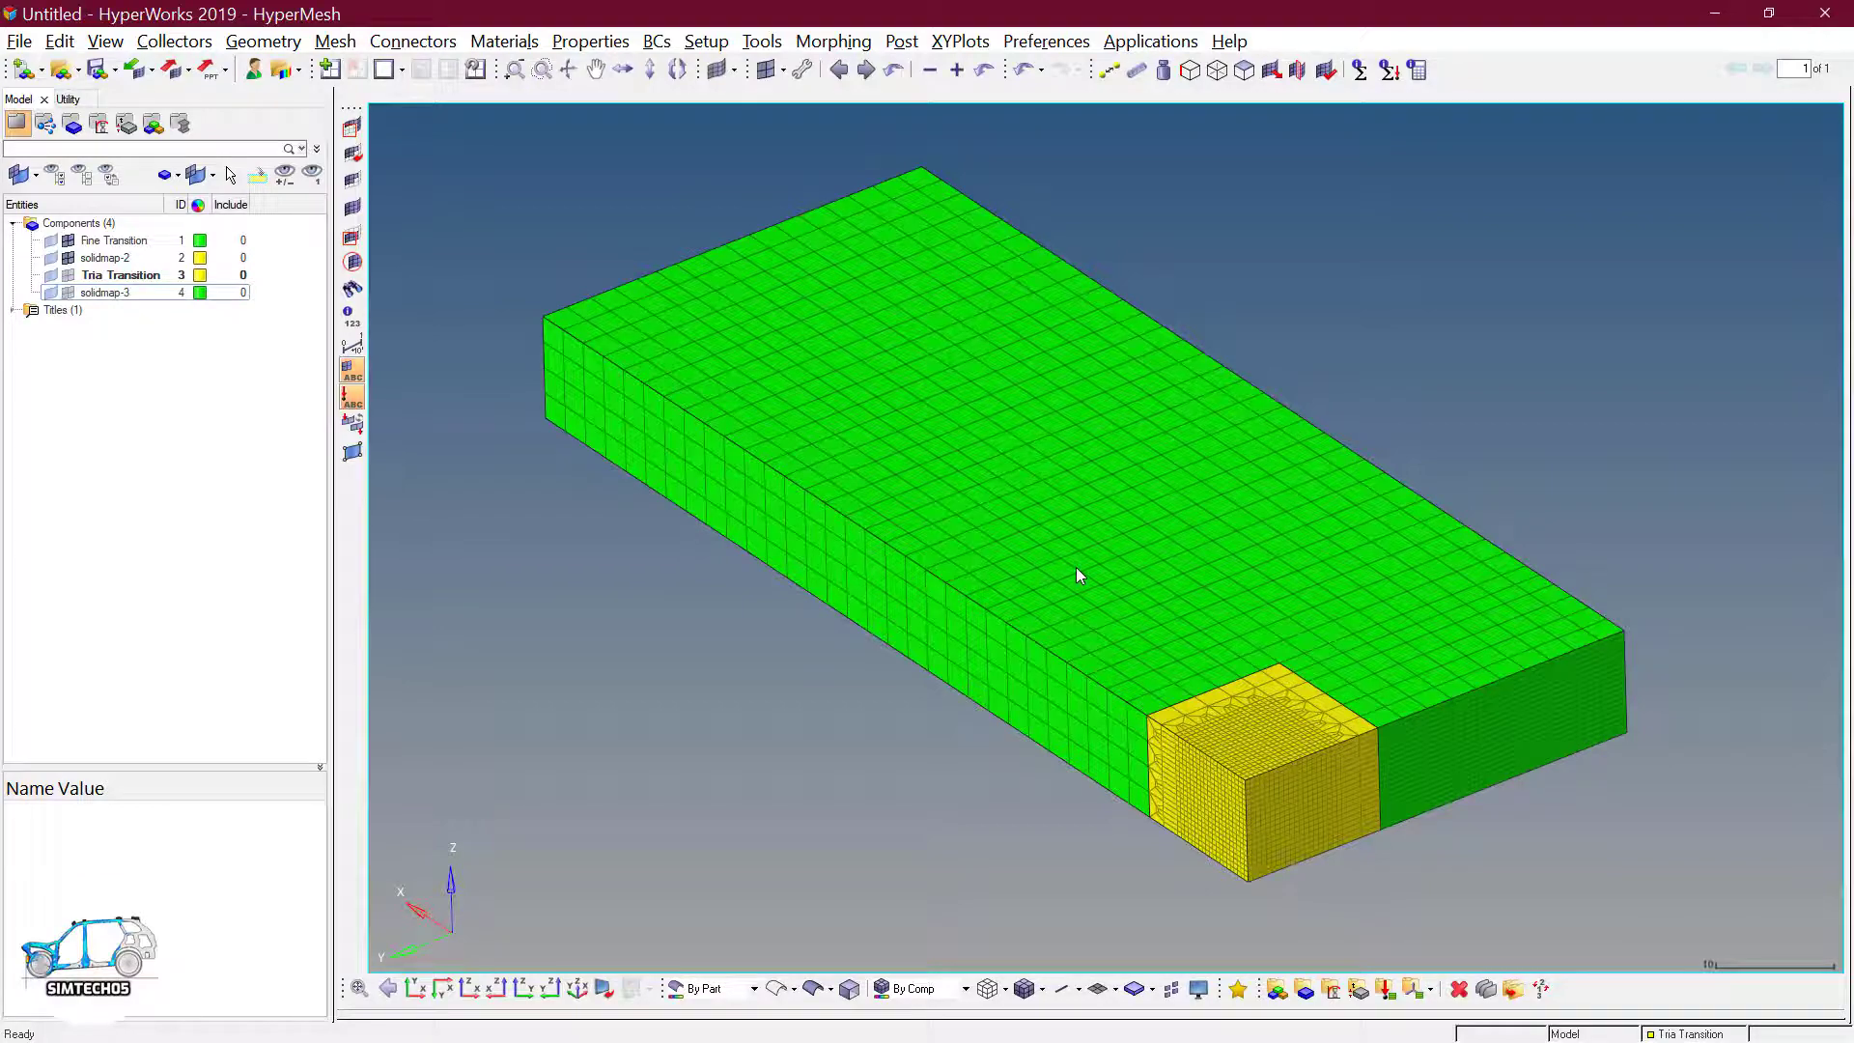
- Delete all displayed elements of the block with the fine transition corner
key("F2")
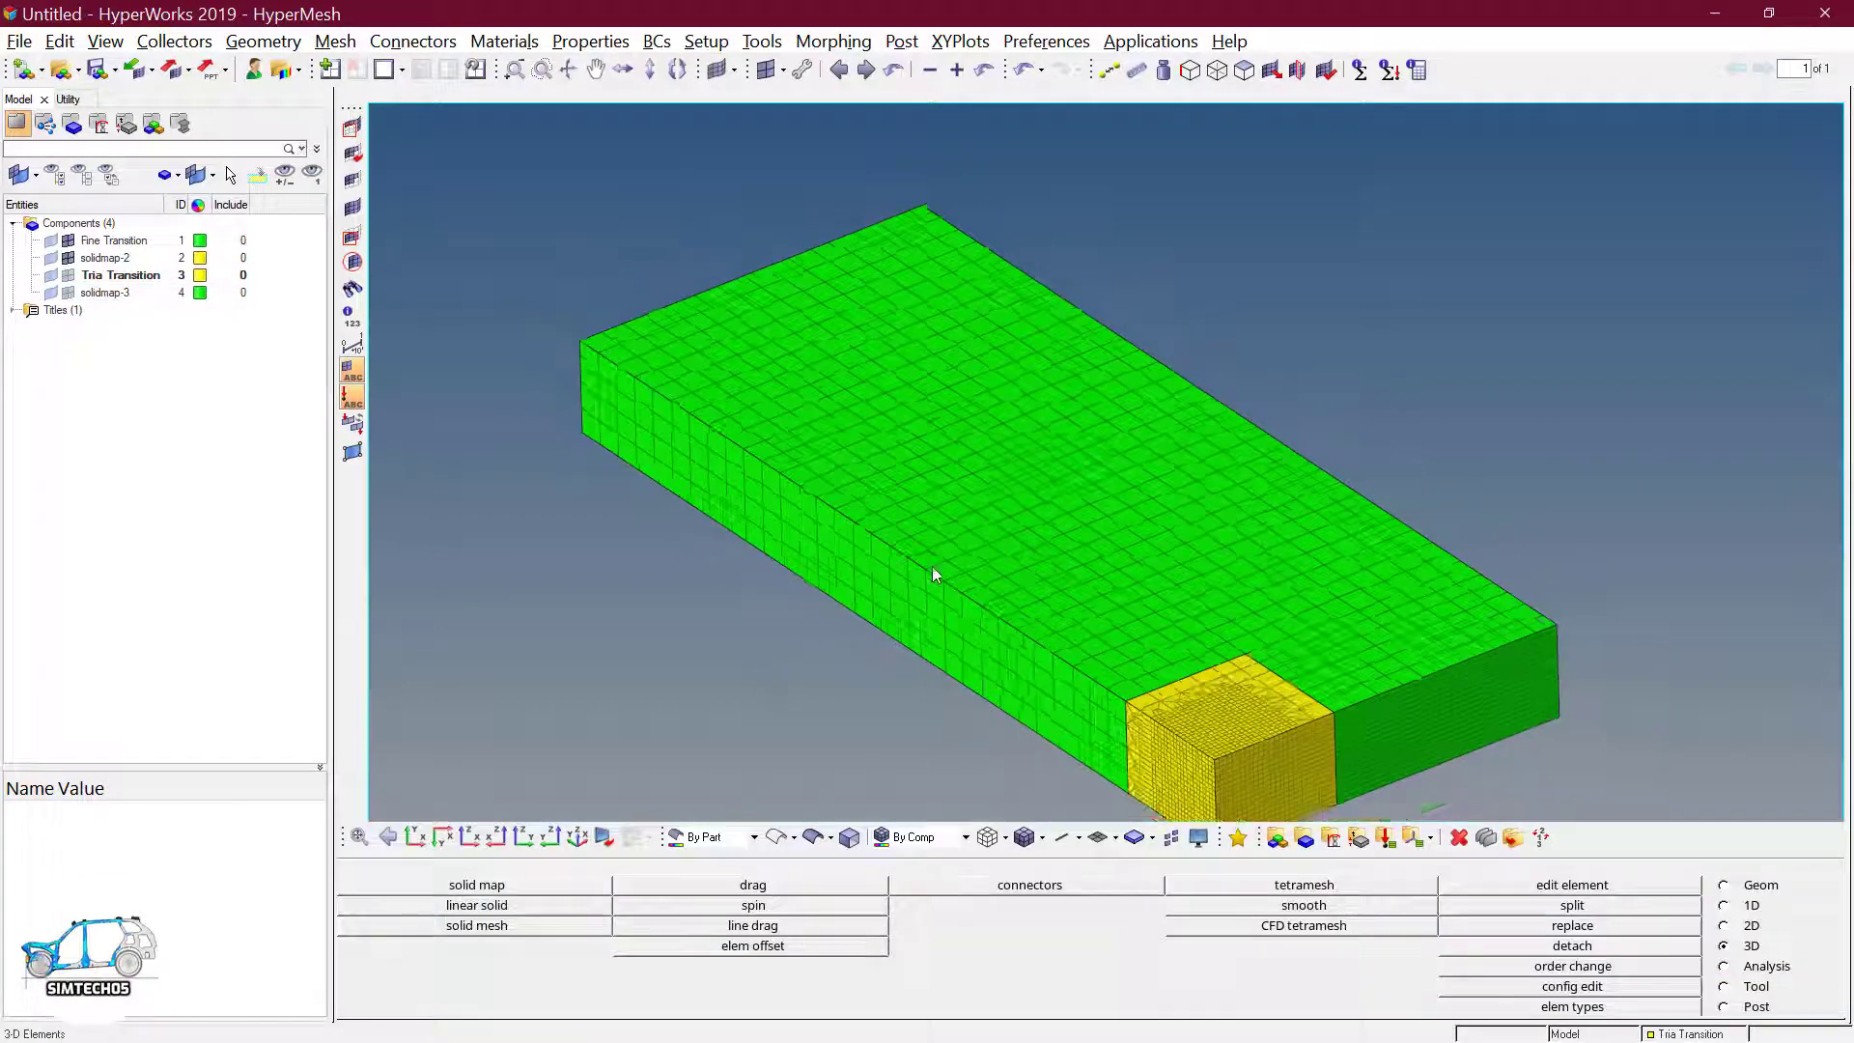
left_click_drag(681, 207, 1521, 739, "shift")
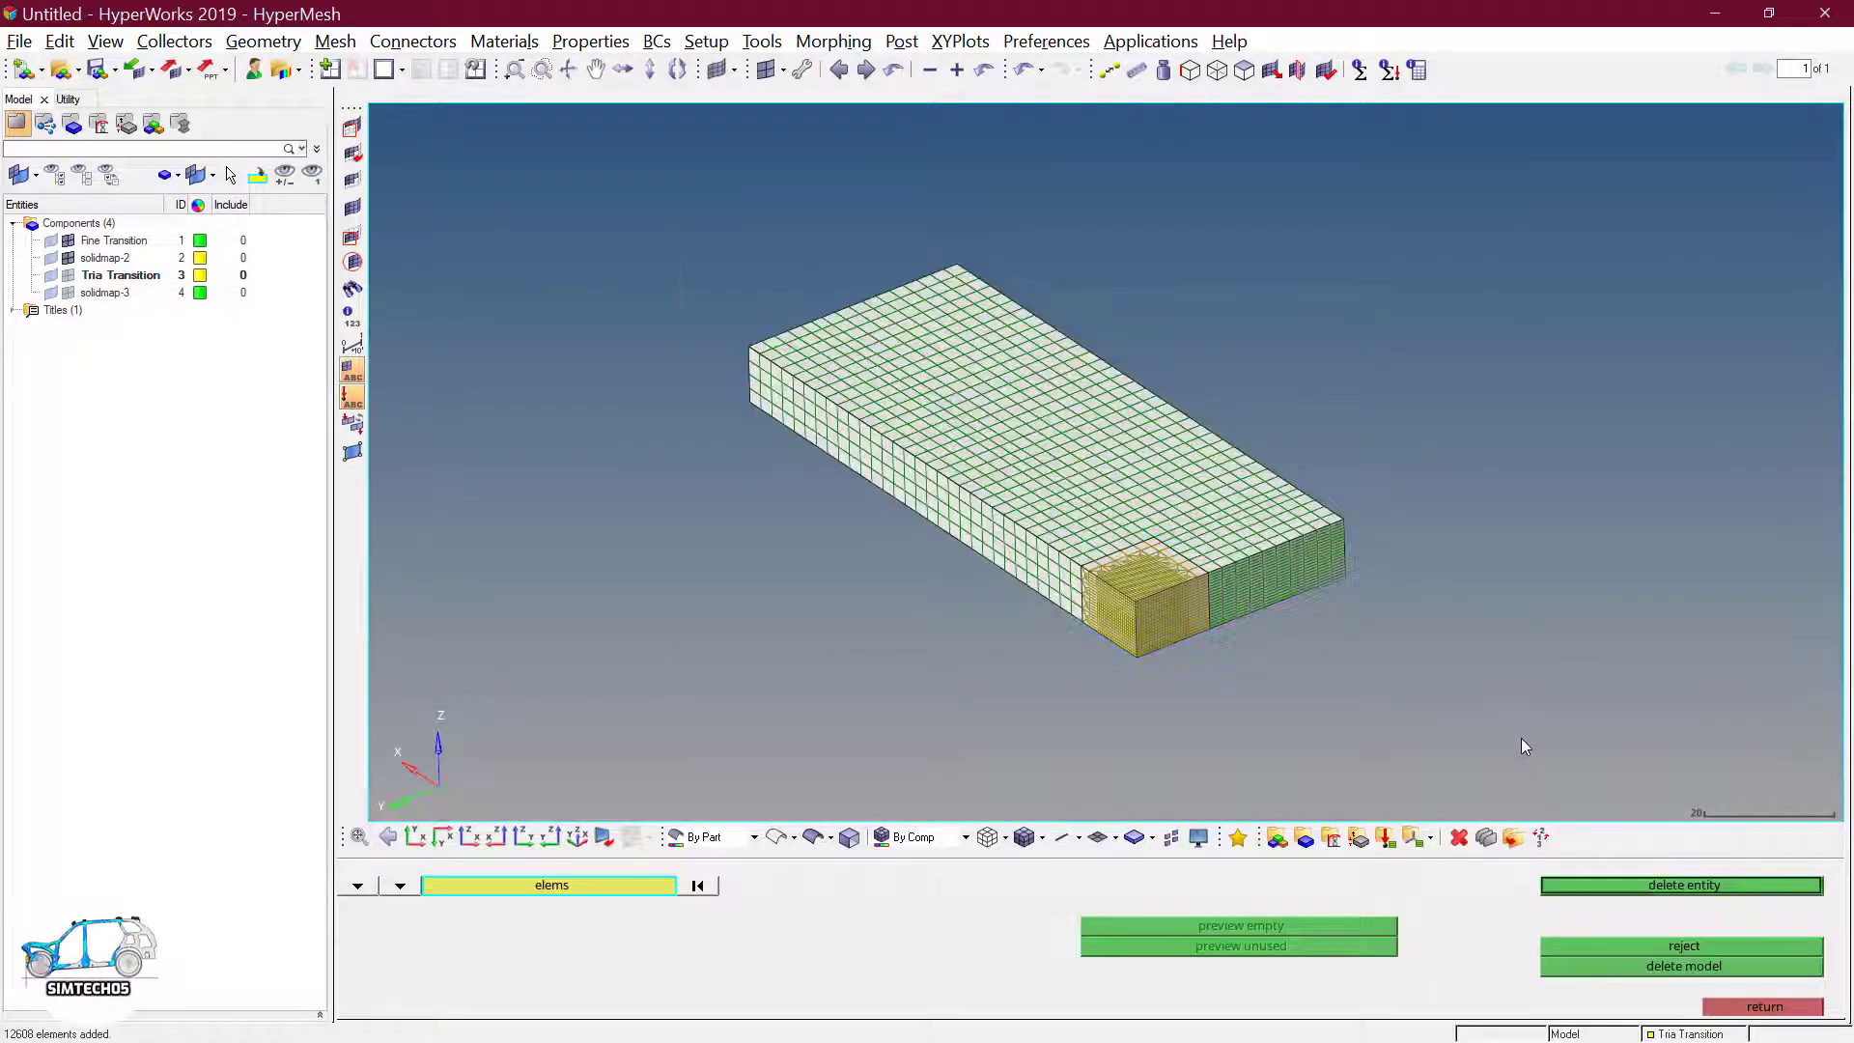
middle_click(1521, 739)
key("Escape")
- Show the Fine Transition component's geometry and display it shaded with surface edges
left_click(50, 240)
right_click_drag(1097, 568, 1132, 570, "ctrl")
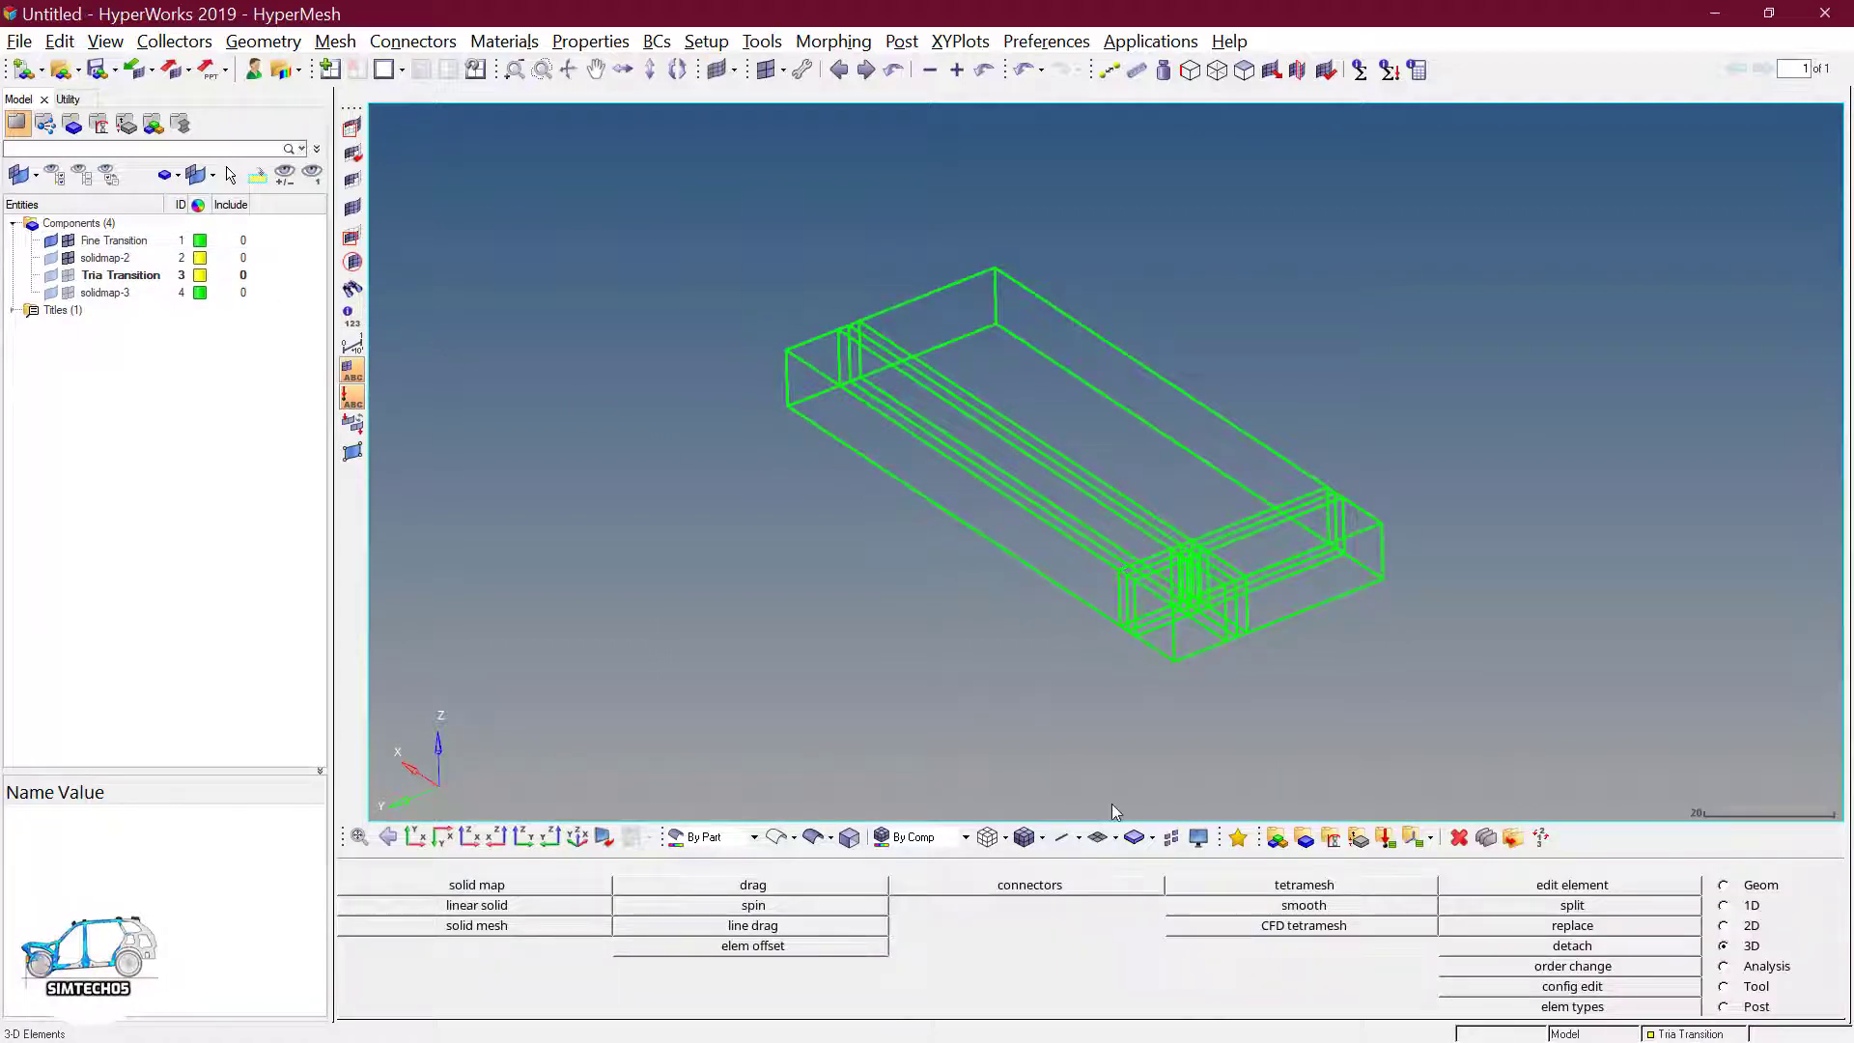
left_click(813, 837)
- Examine the partition lines that divide the block around its corner into a square face and narrow strips
left_click_drag(1147, 555, 1173, 611, "ctrl")
scroll(1174, 611, "up", 5, "ctrl")
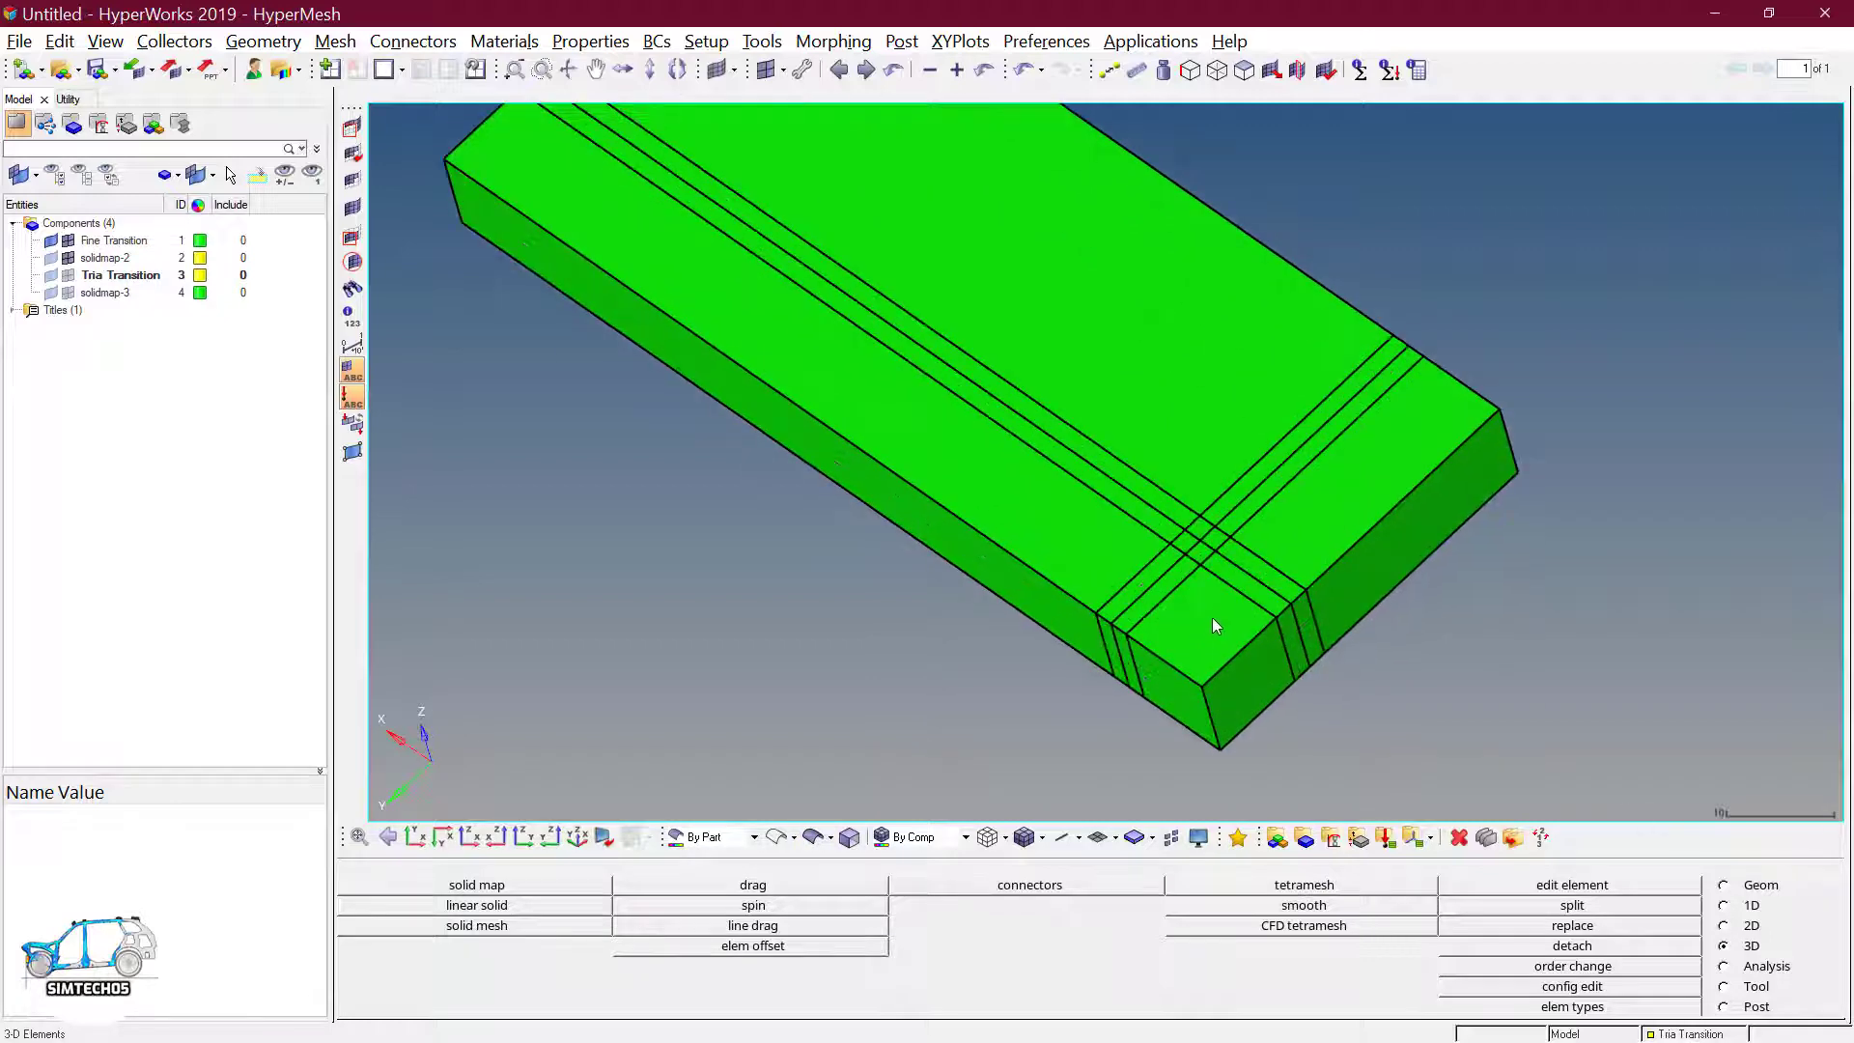
right_click_drag(1142, 531, 1114, 509, "ctrl")
left_click_drag(1058, 414, 1091, 396, "ctrl")
scroll(1114, 478, "up", 3, "ctrl")
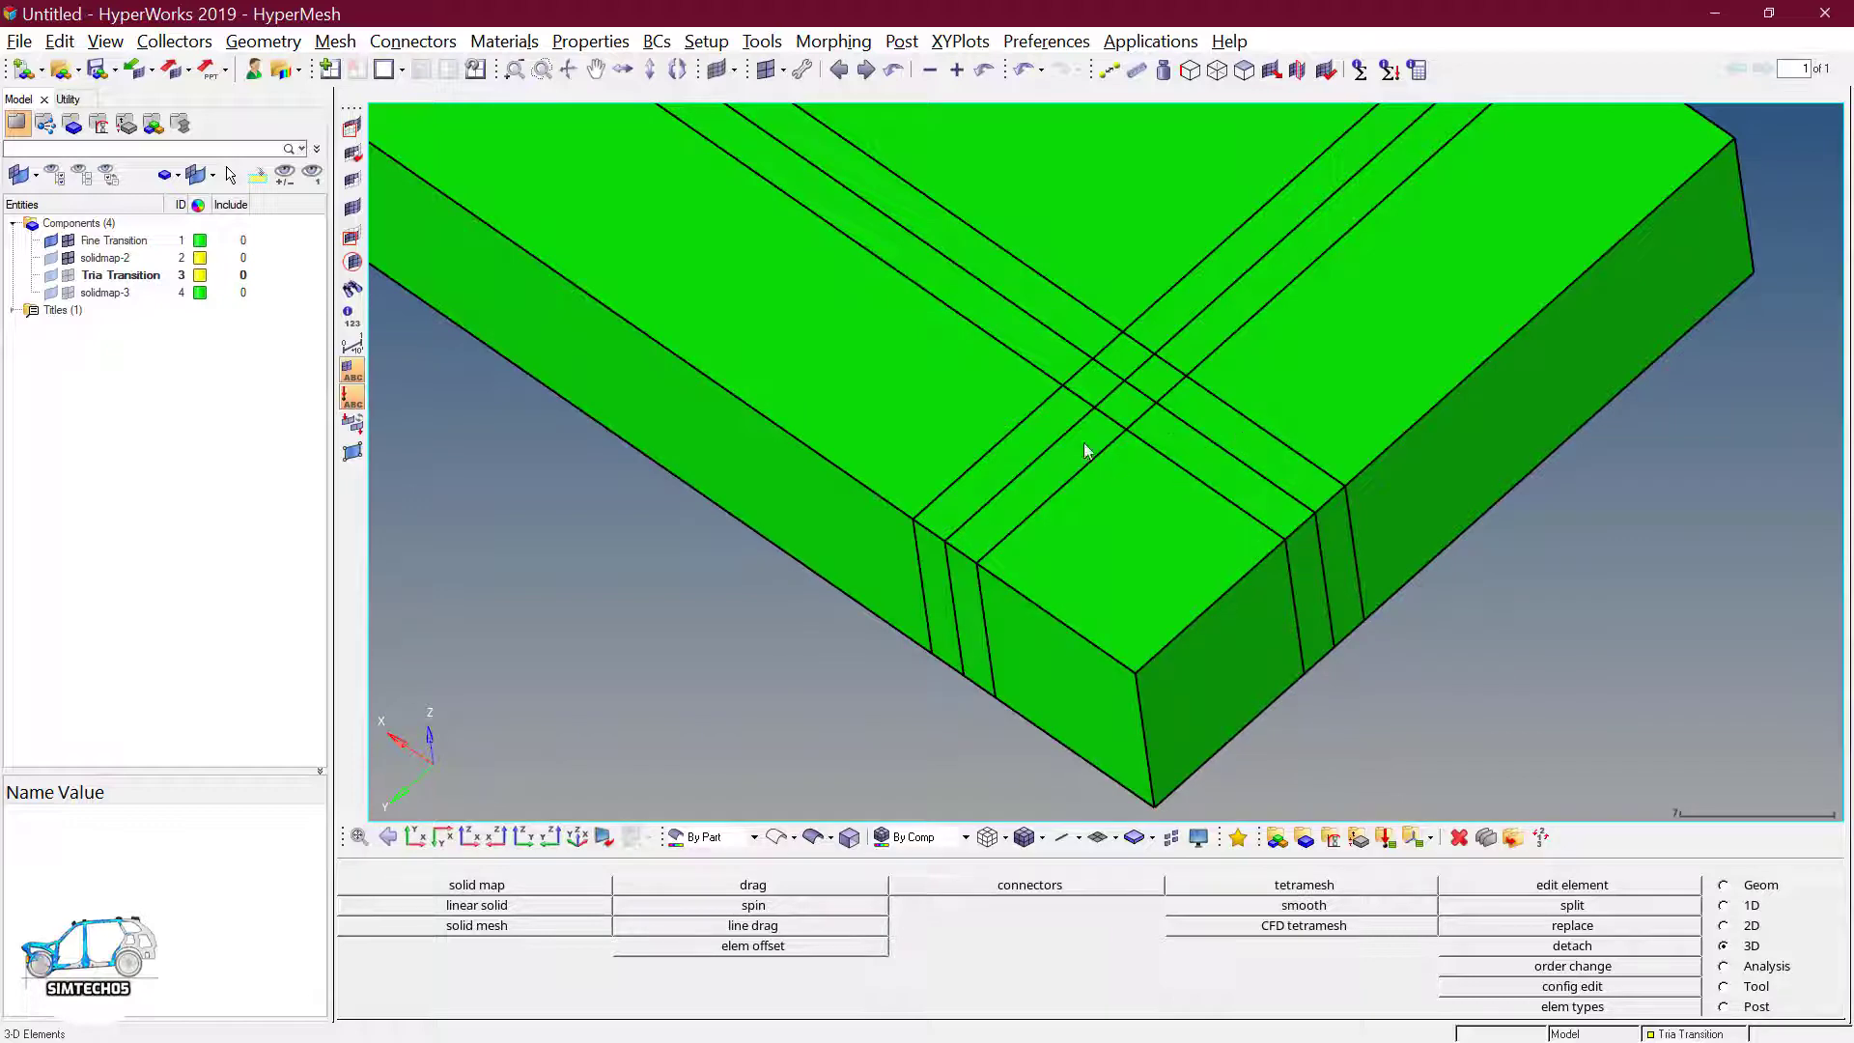
right_click_drag(1180, 486, 1180, 474, "ctrl")
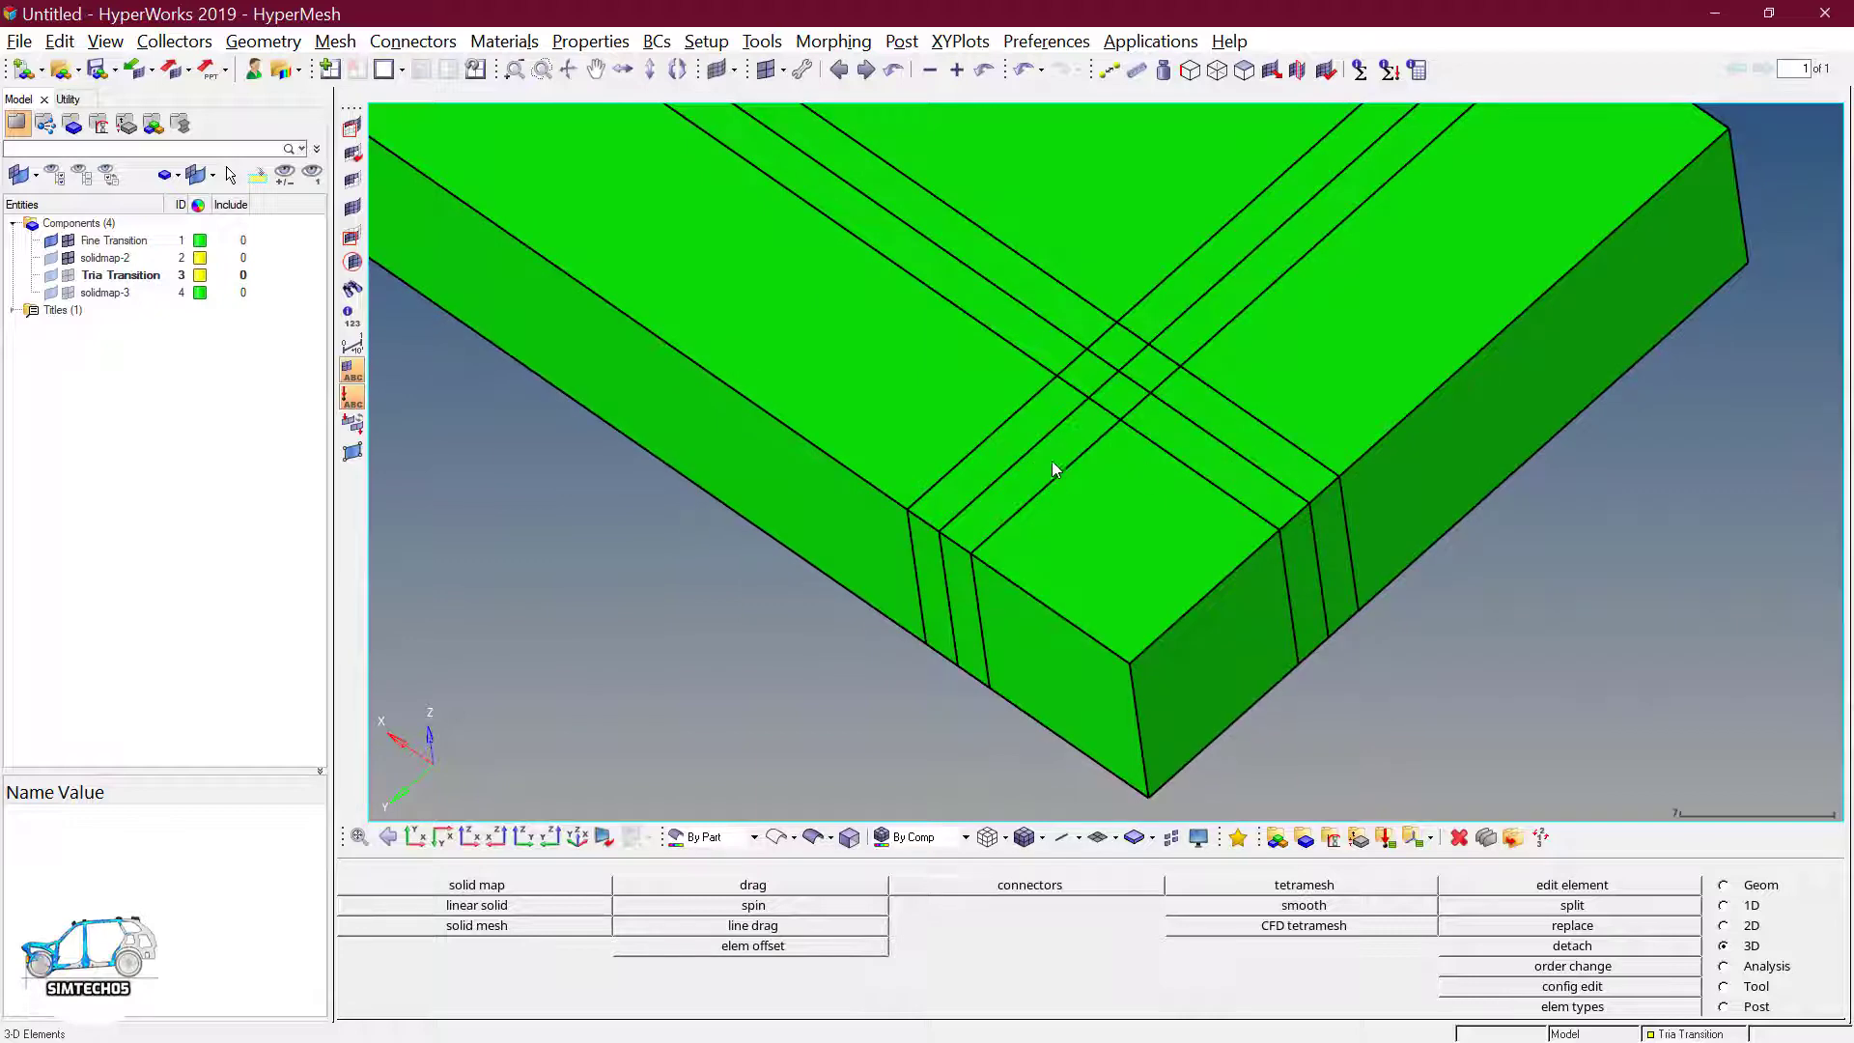
scroll(1155, 448, "down", 5)
right_click_drag(1154, 448, 1251, 579, "ctrl")
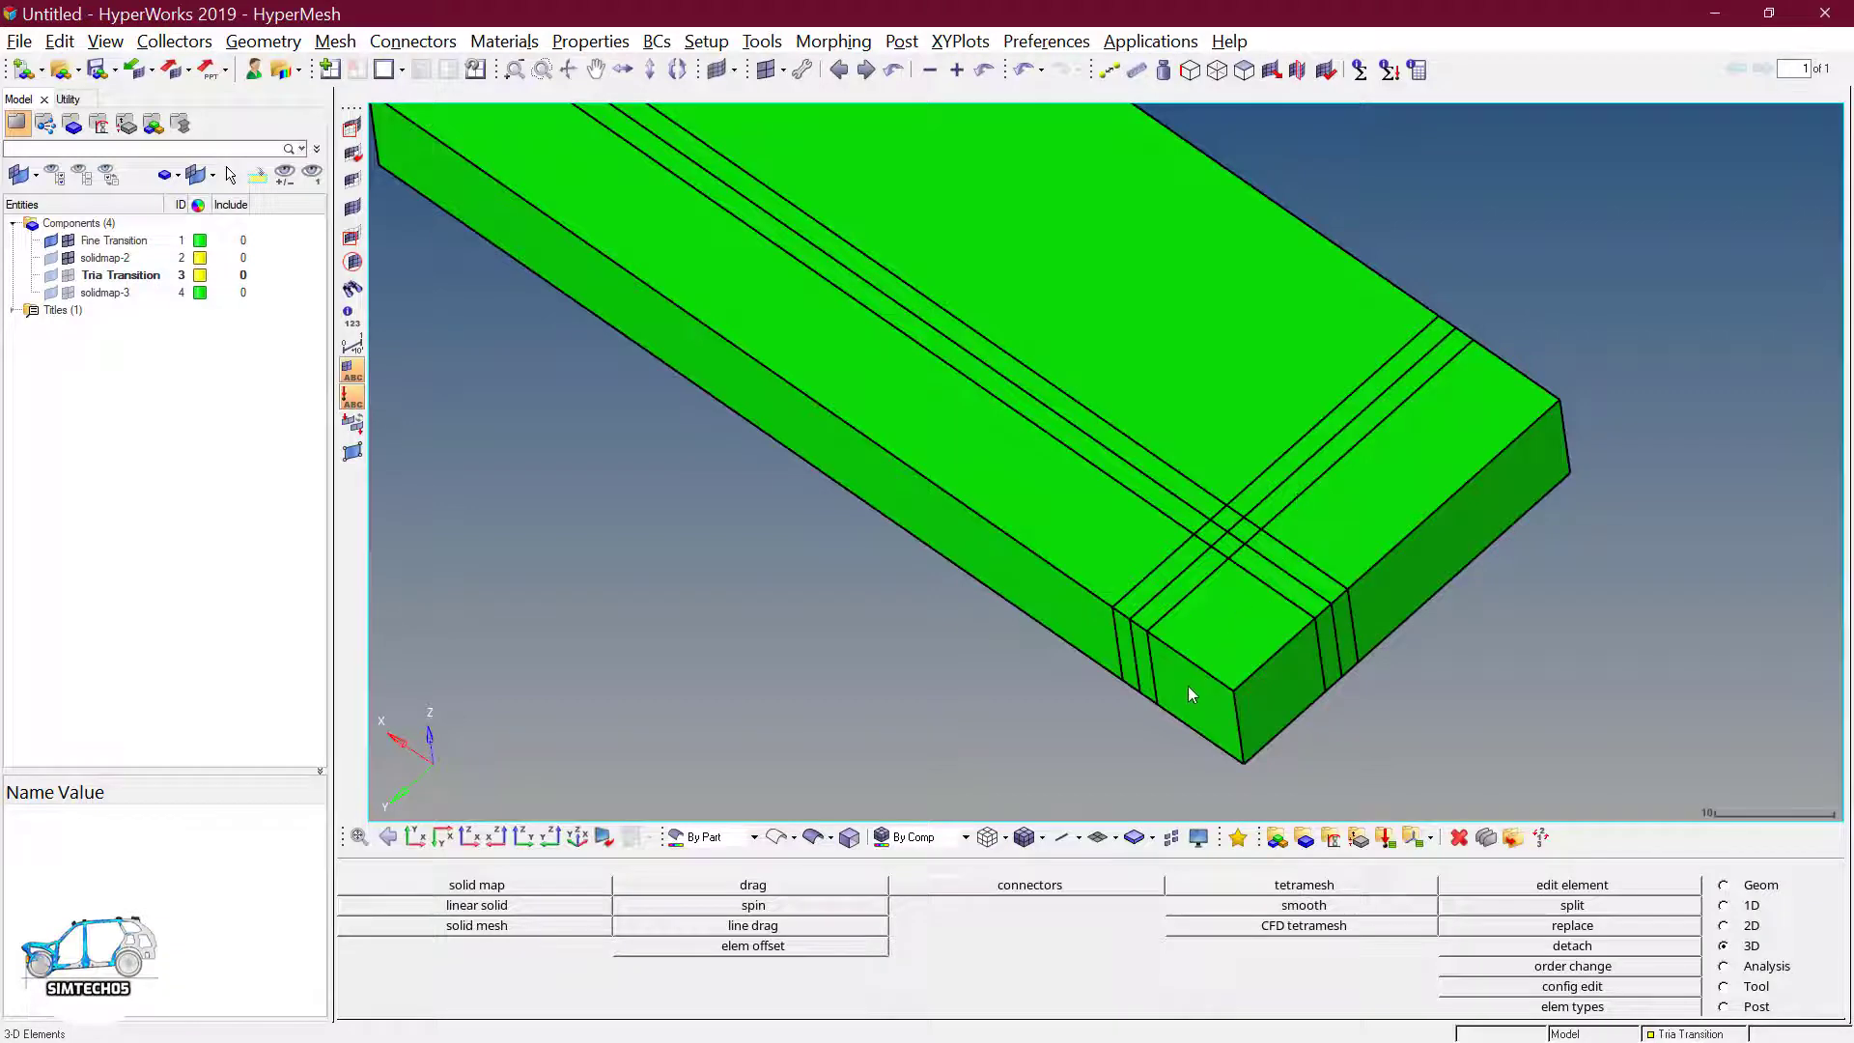
left_click_drag(1188, 686, 1180, 639, "ctrl")
scroll(1207, 666, "up", 2)
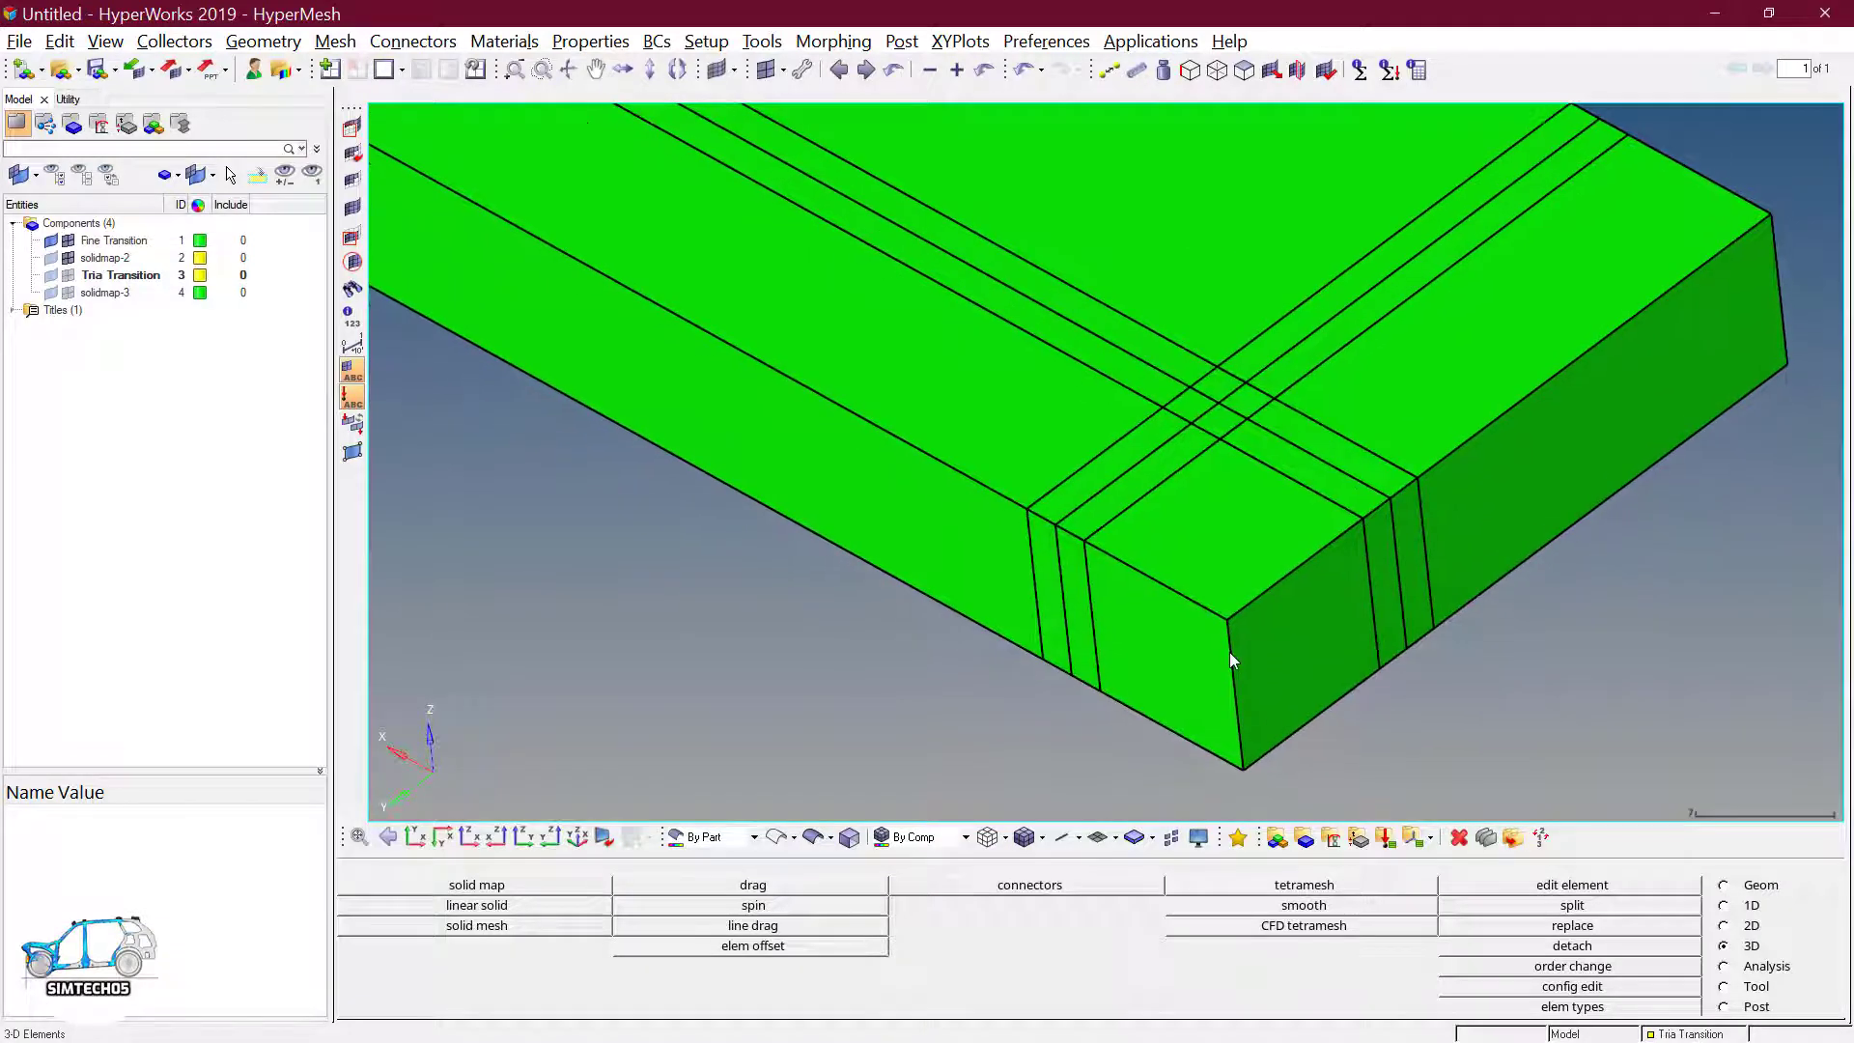
- Mesh the square top face at the block's corner with quads only at element size 0.5
key("F12")
left_click(1192, 547)
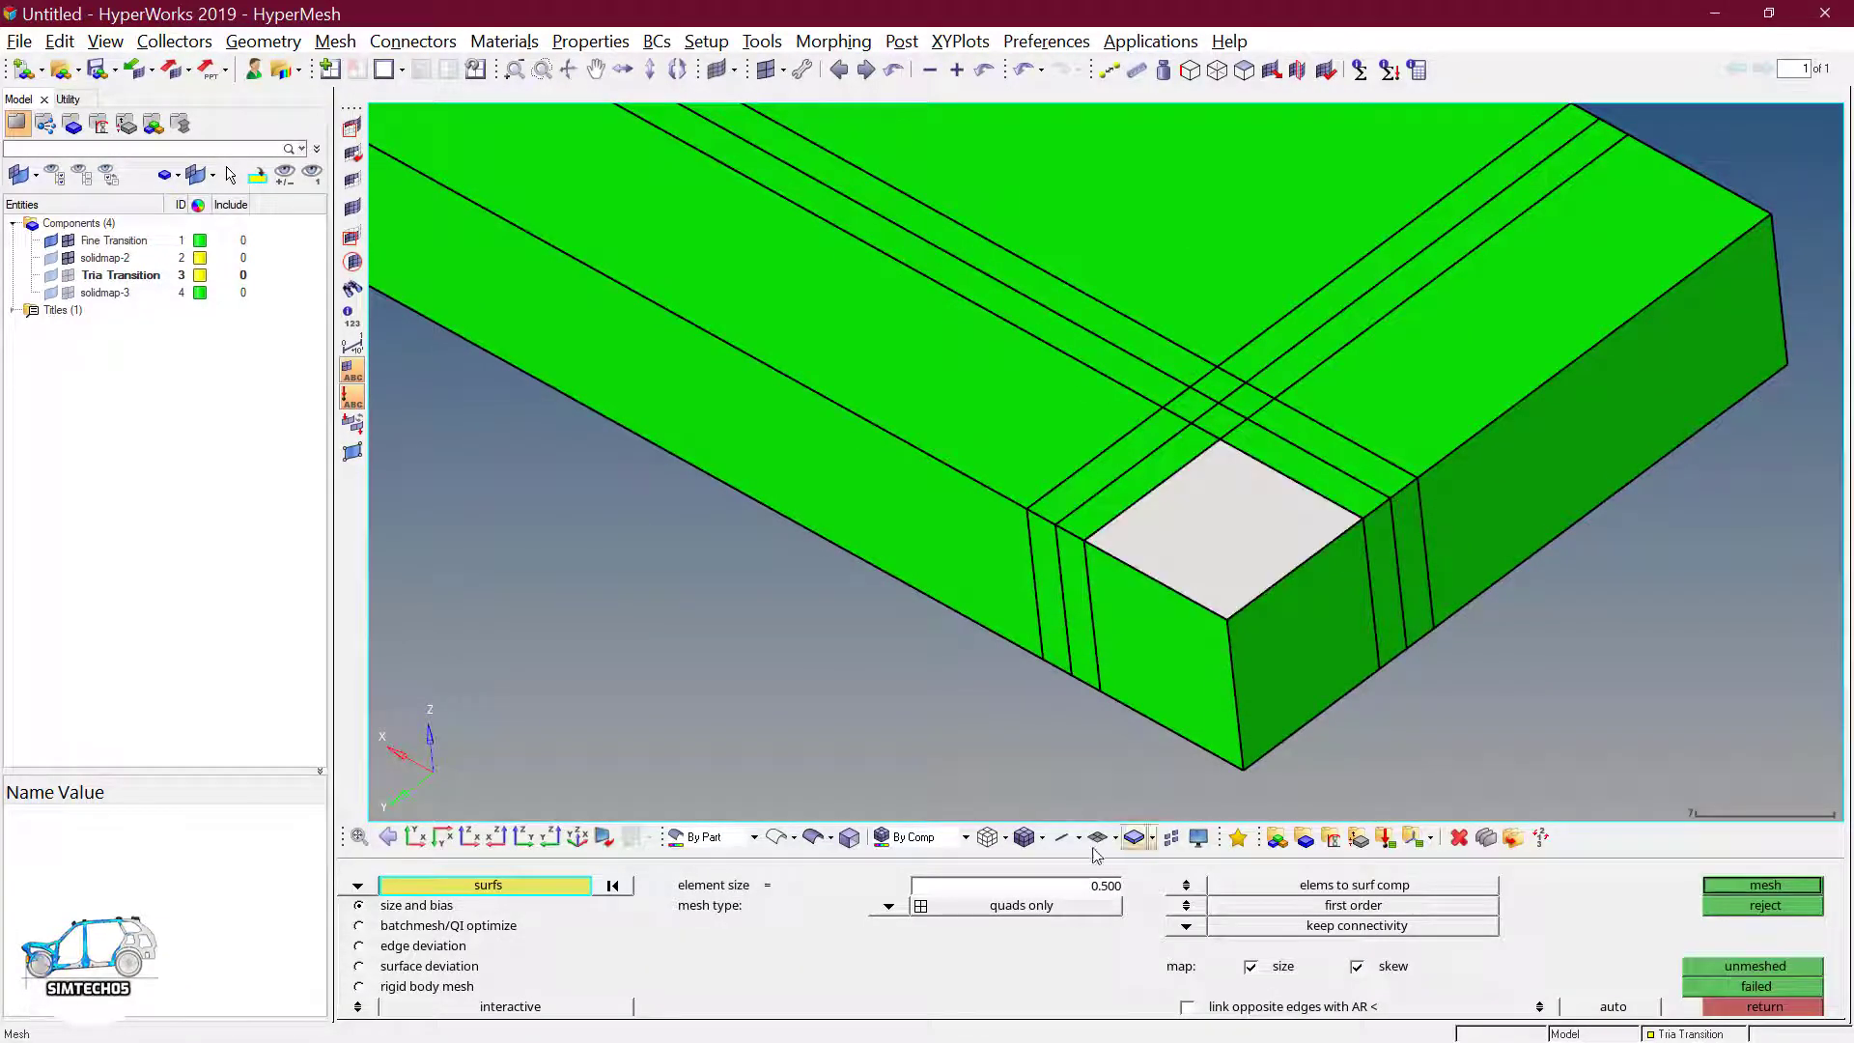
left_click(1097, 886)
left_click(1763, 884)
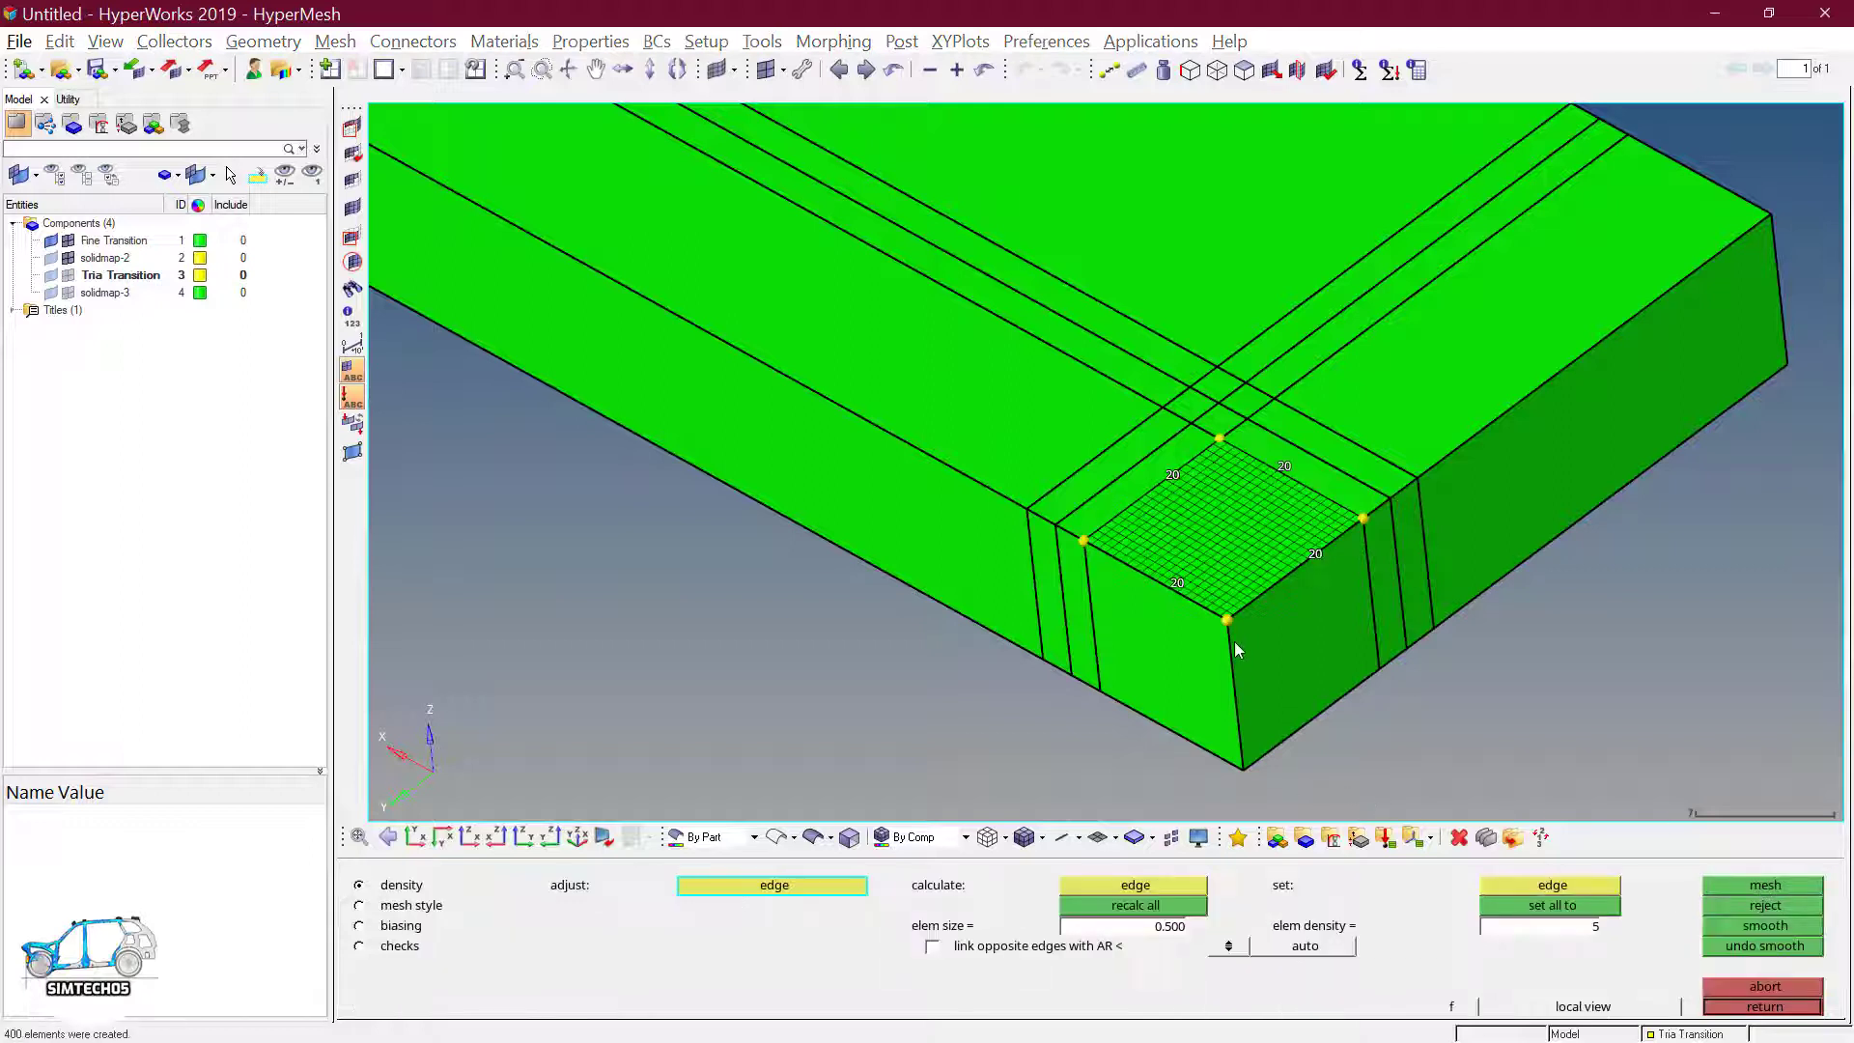
left_click(1764, 1006)
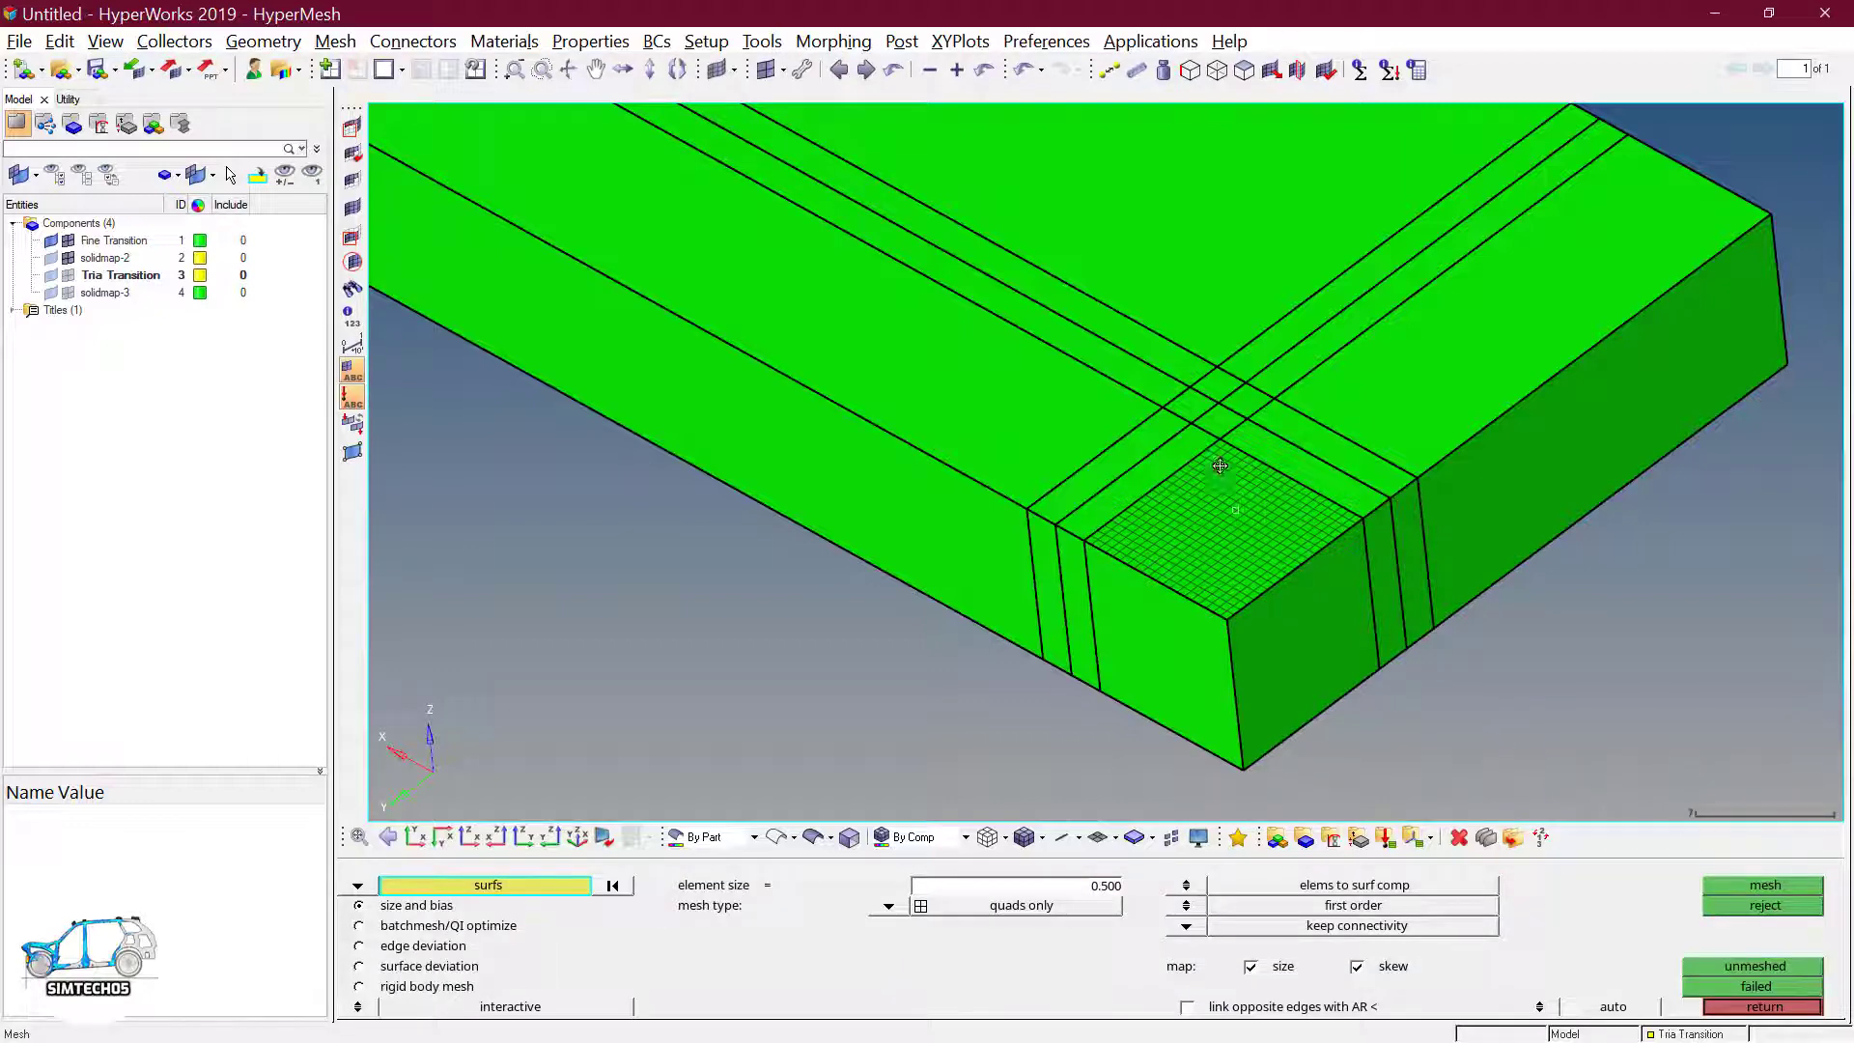
- Try to mesh the narrow top strip beside the meshed corner face with quads only at element size 2, and reject it
scroll(1231, 481, "up", 5)
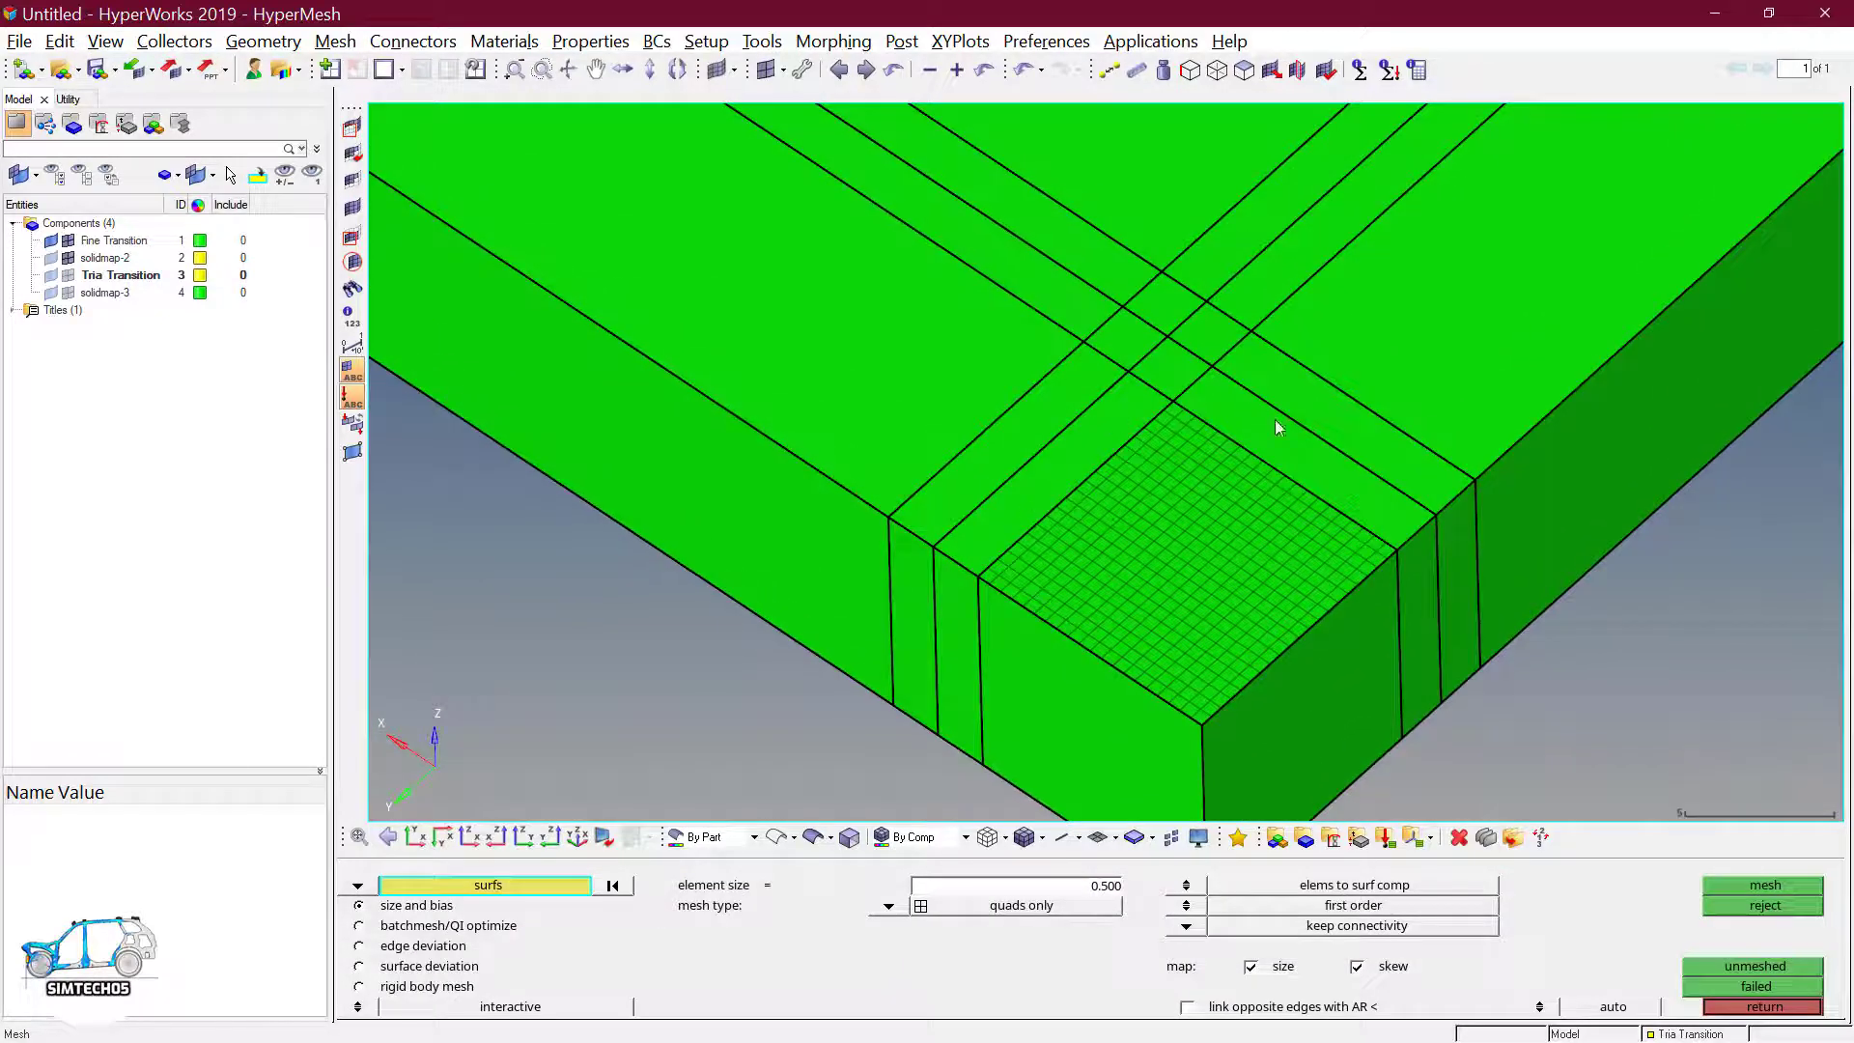
left_click(1089, 465)
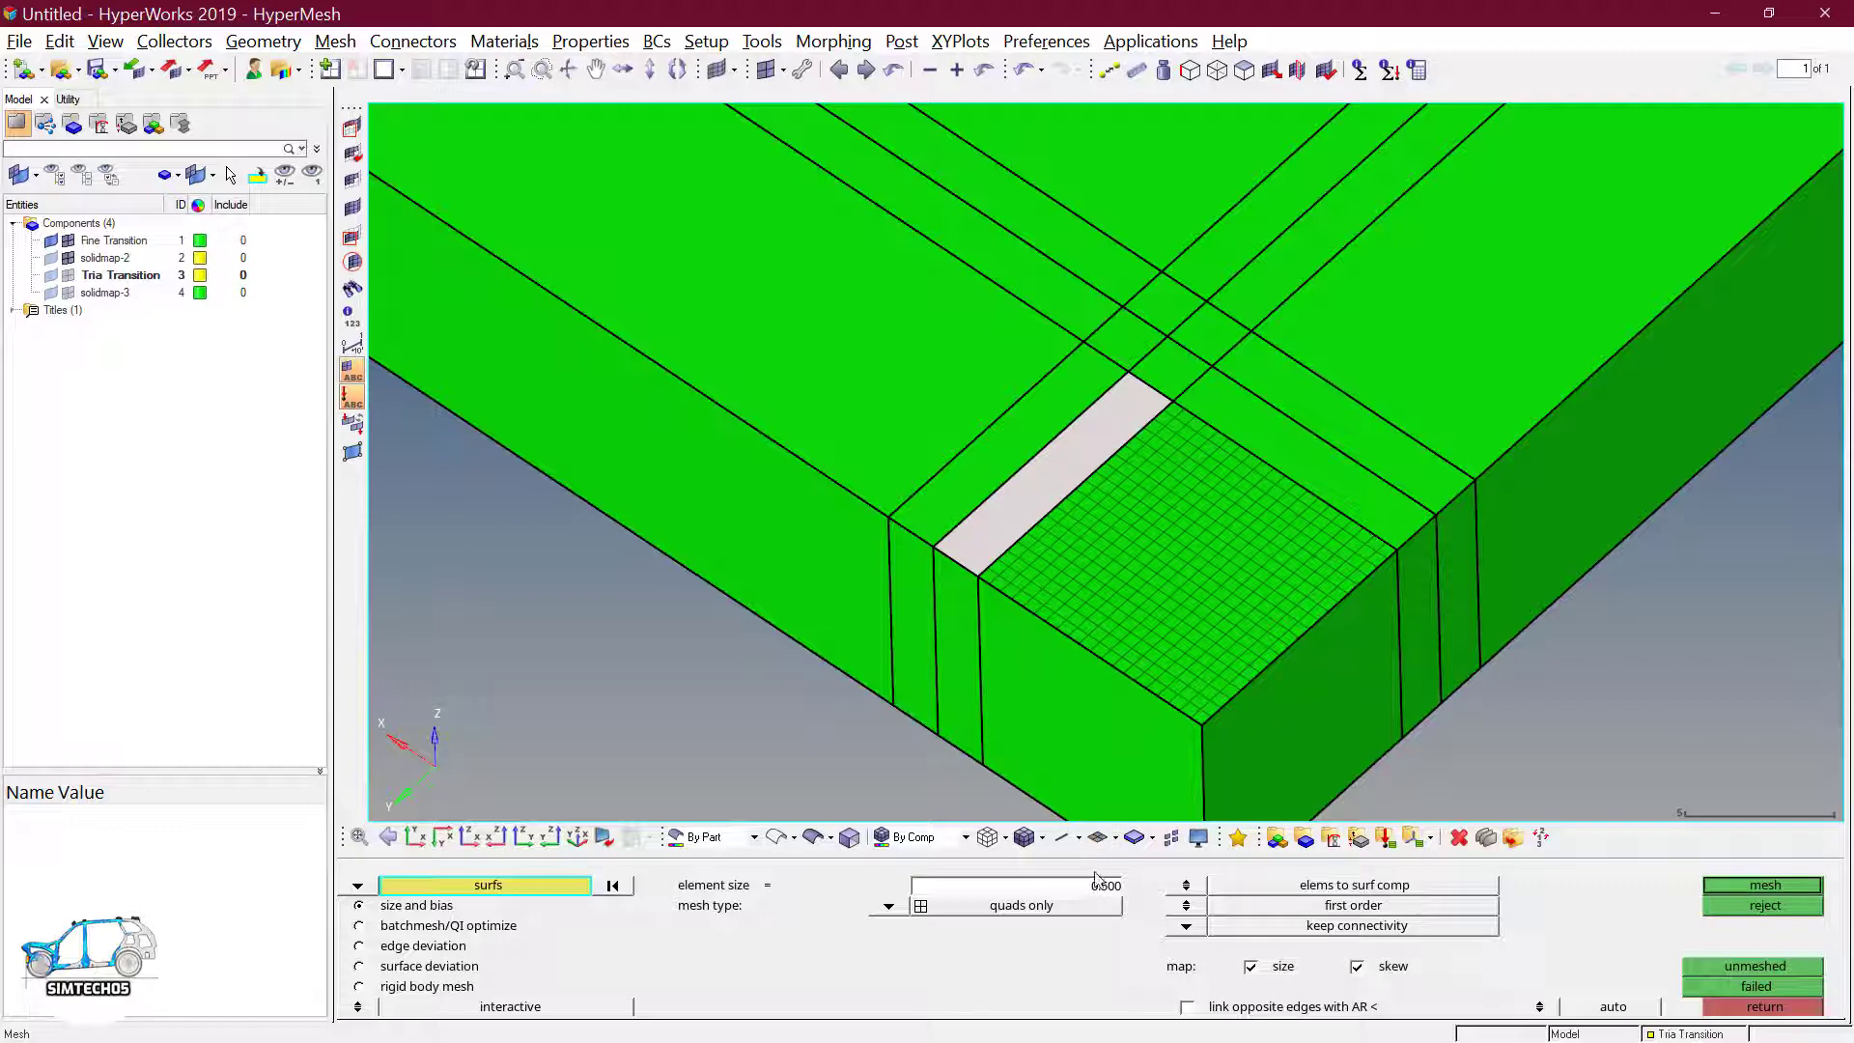
type("2")
middle_click(1116, 548)
scroll(1077, 513, "up", 2)
right_click_drag(1076, 513, 1106, 533, "ctrl")
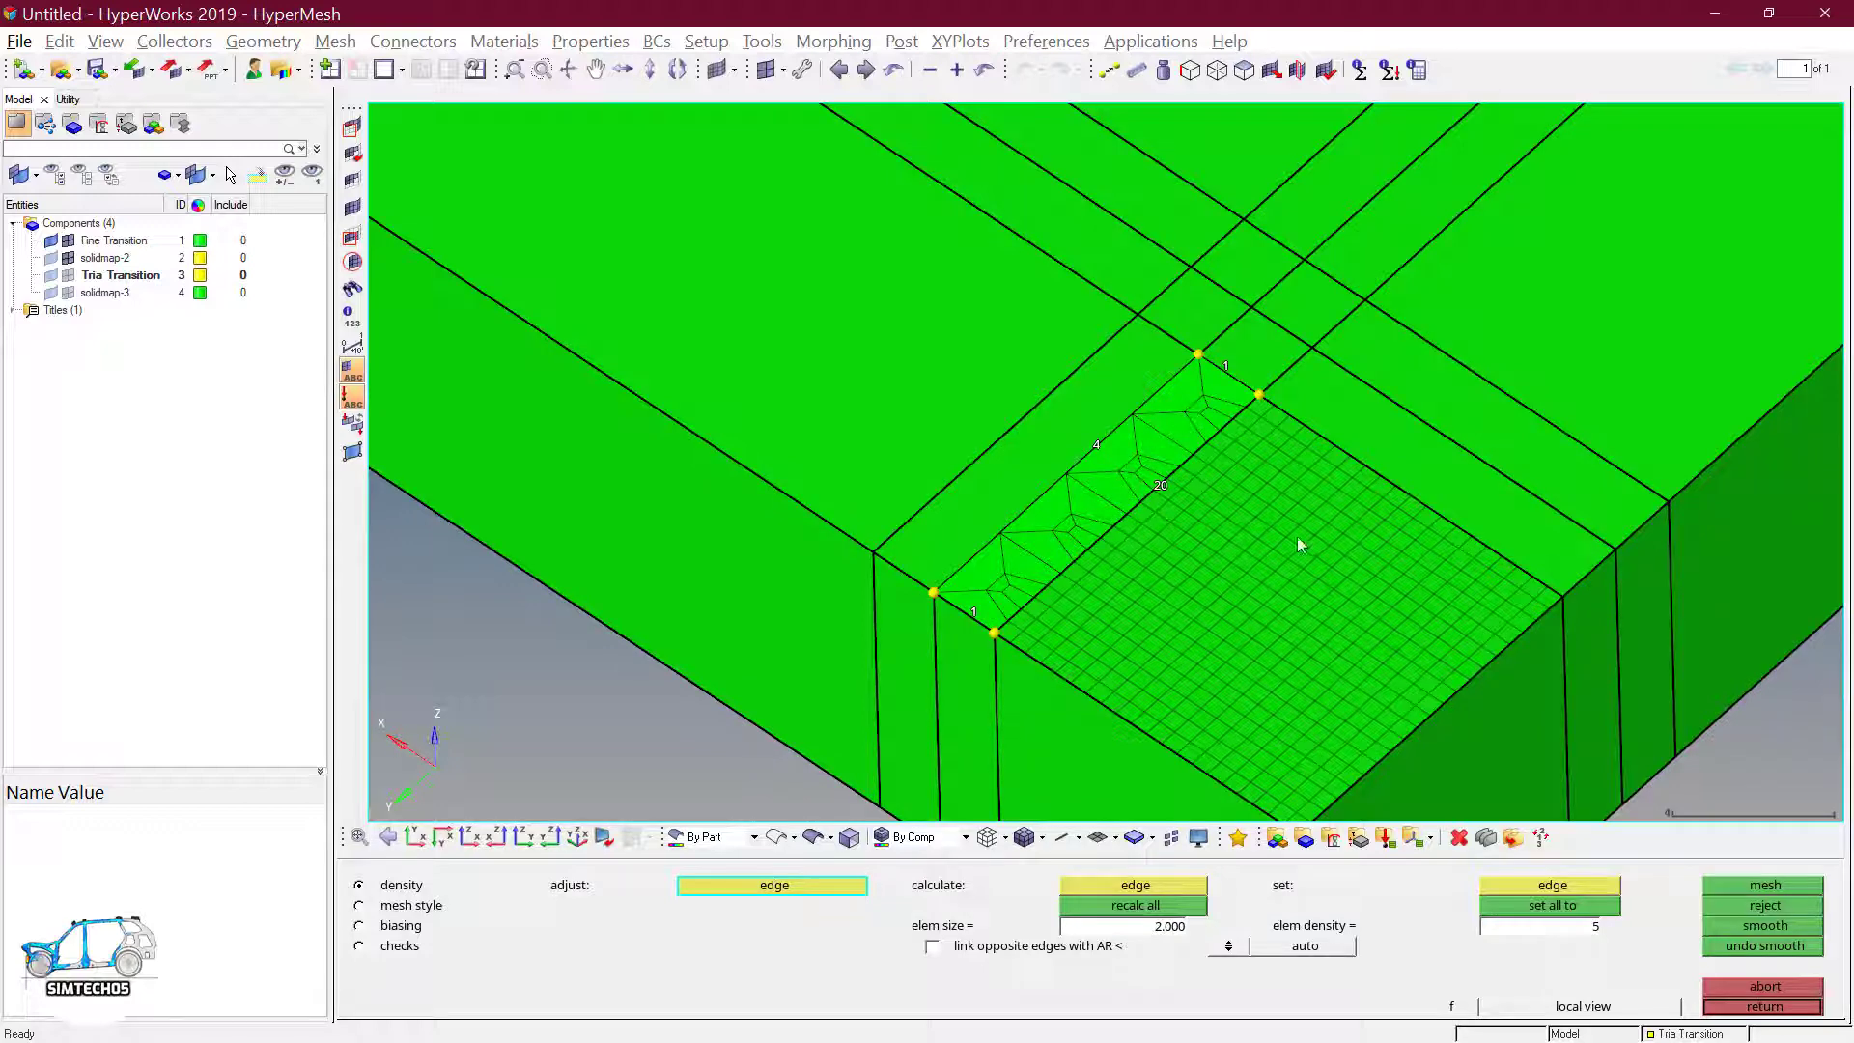
left_click(1755, 909)
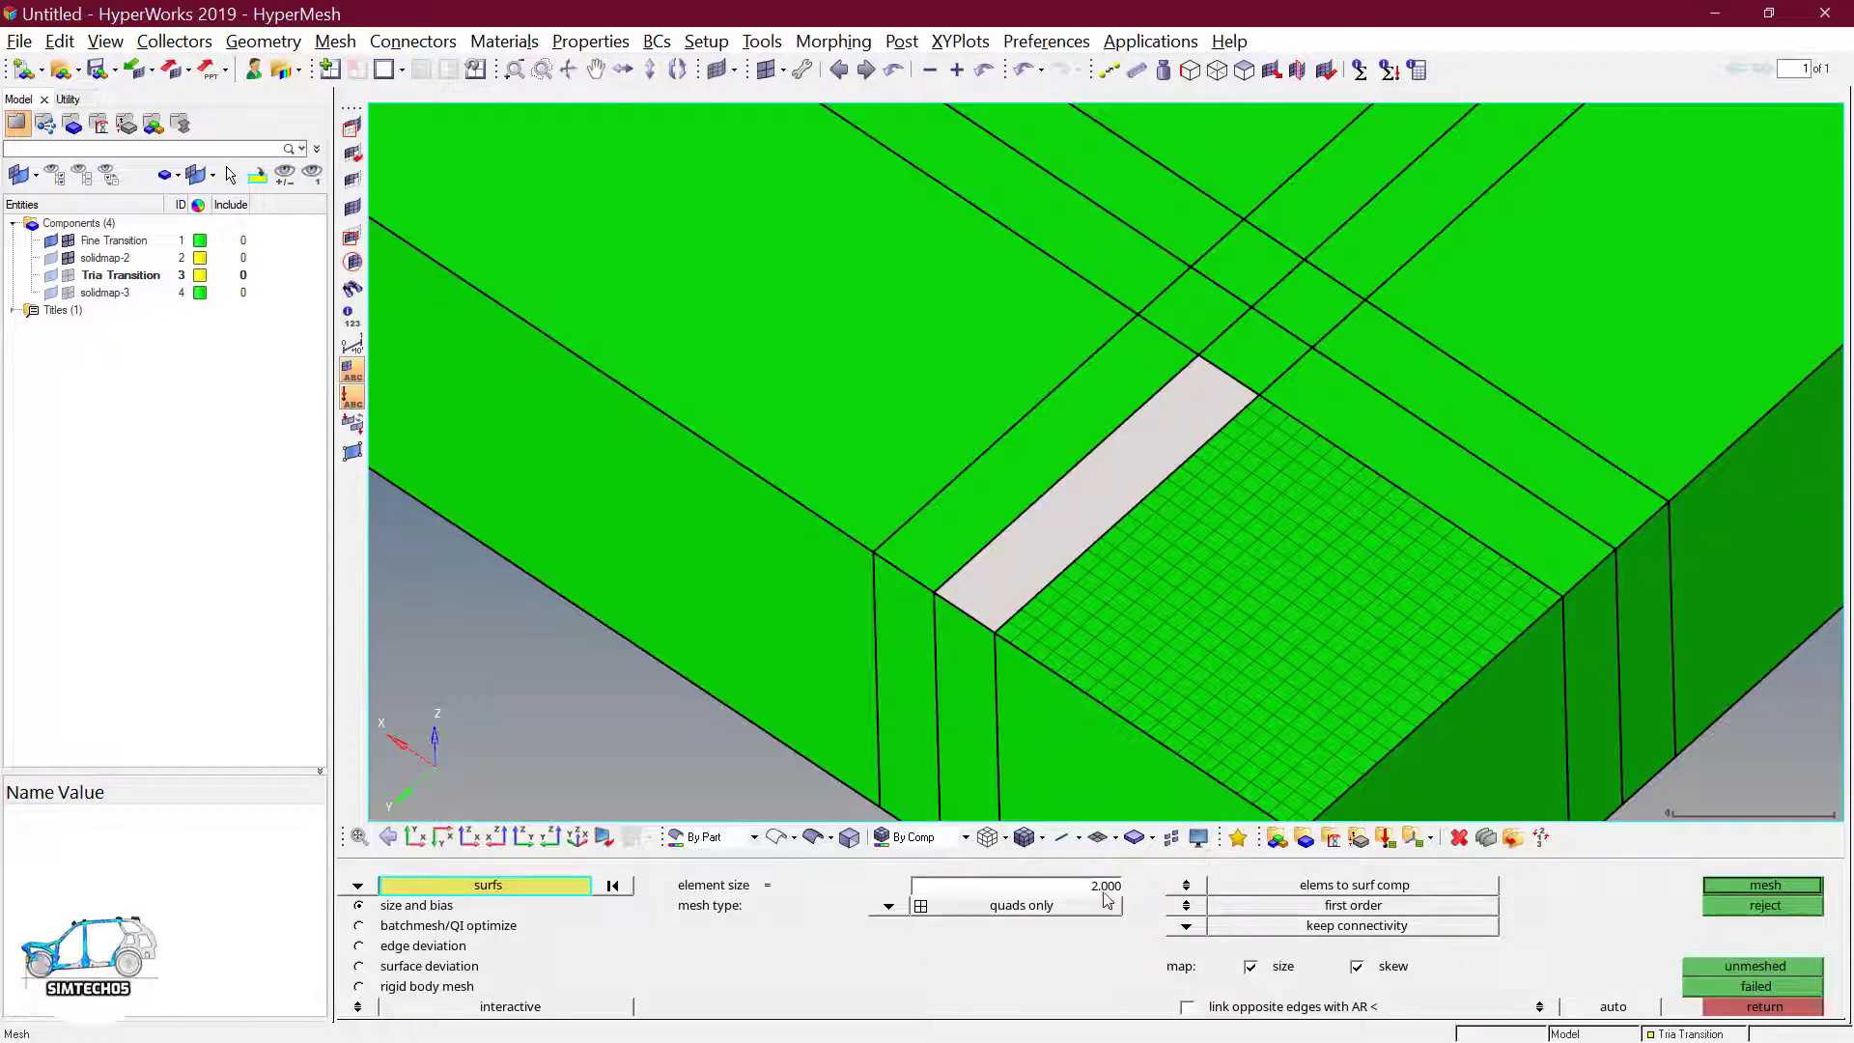
- Mesh the narrow strip beside the corner face at element size 0.5 and set its outer long edge's density to 4
left_click(1074, 888)
left_click(1767, 884)
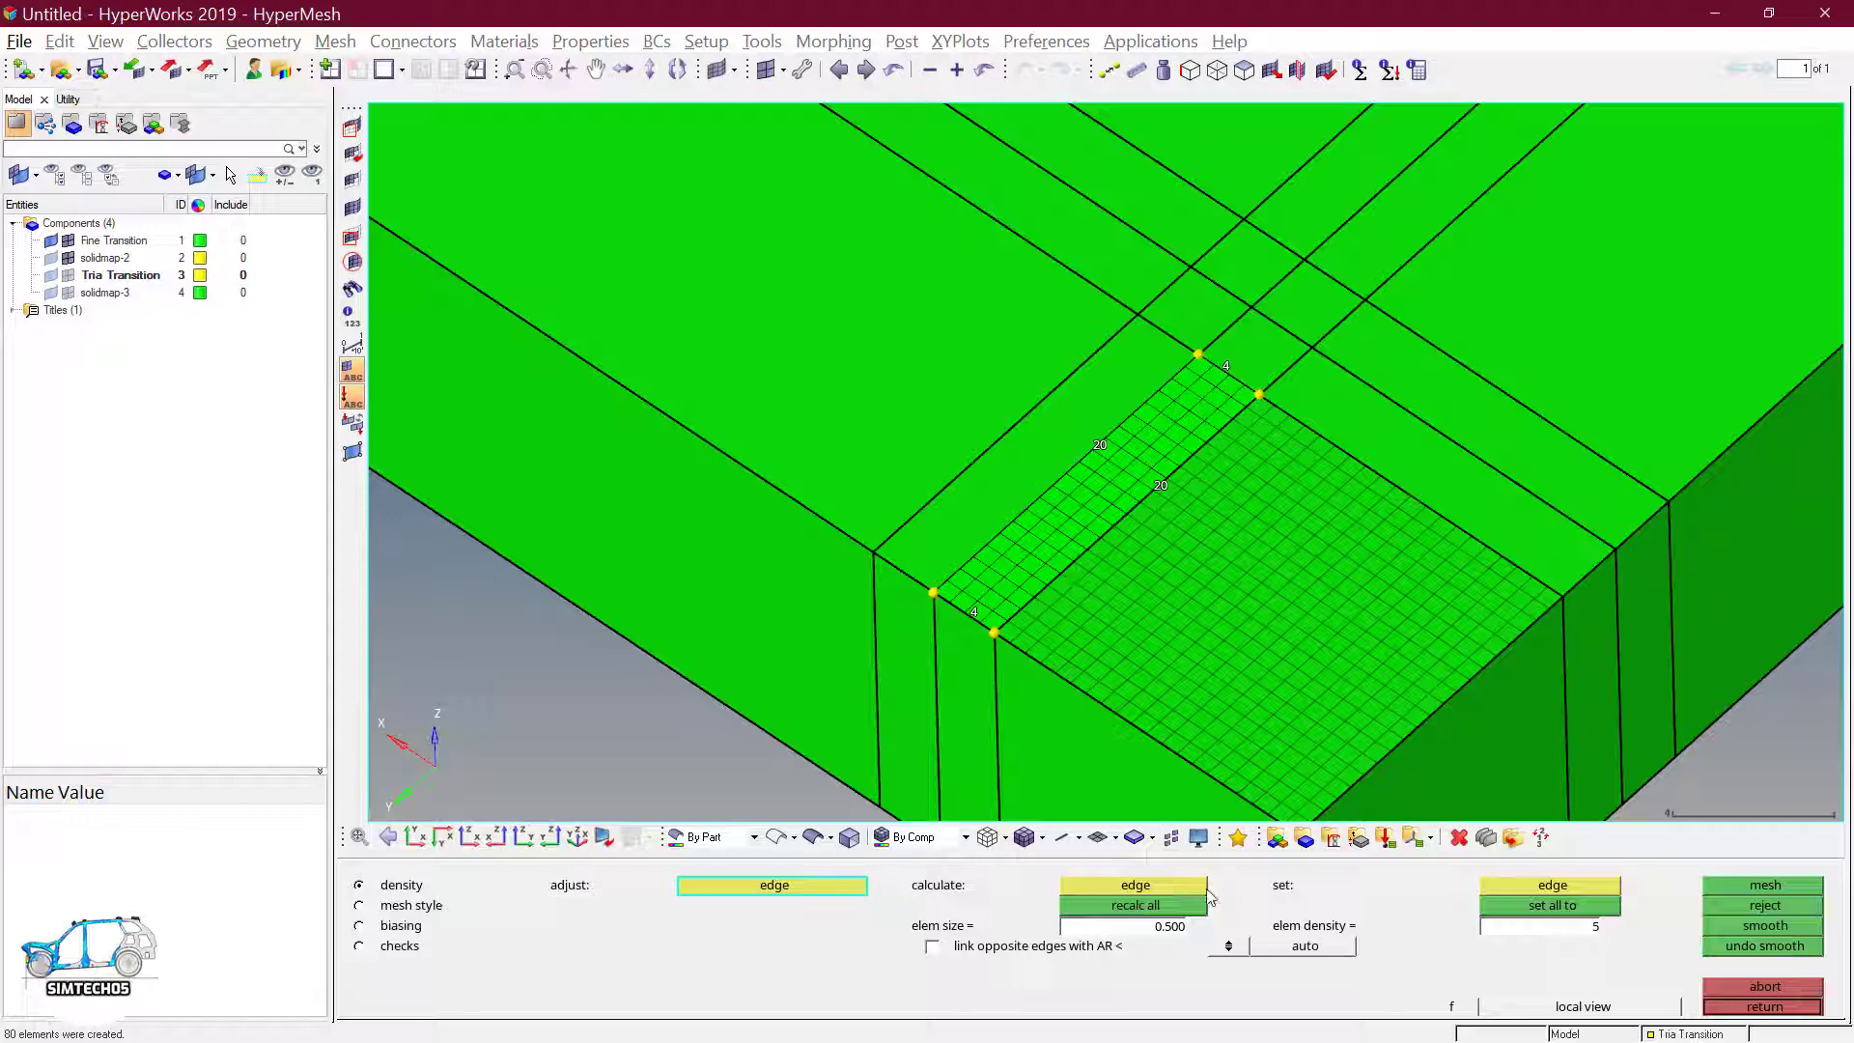
type("4")
key("Return")
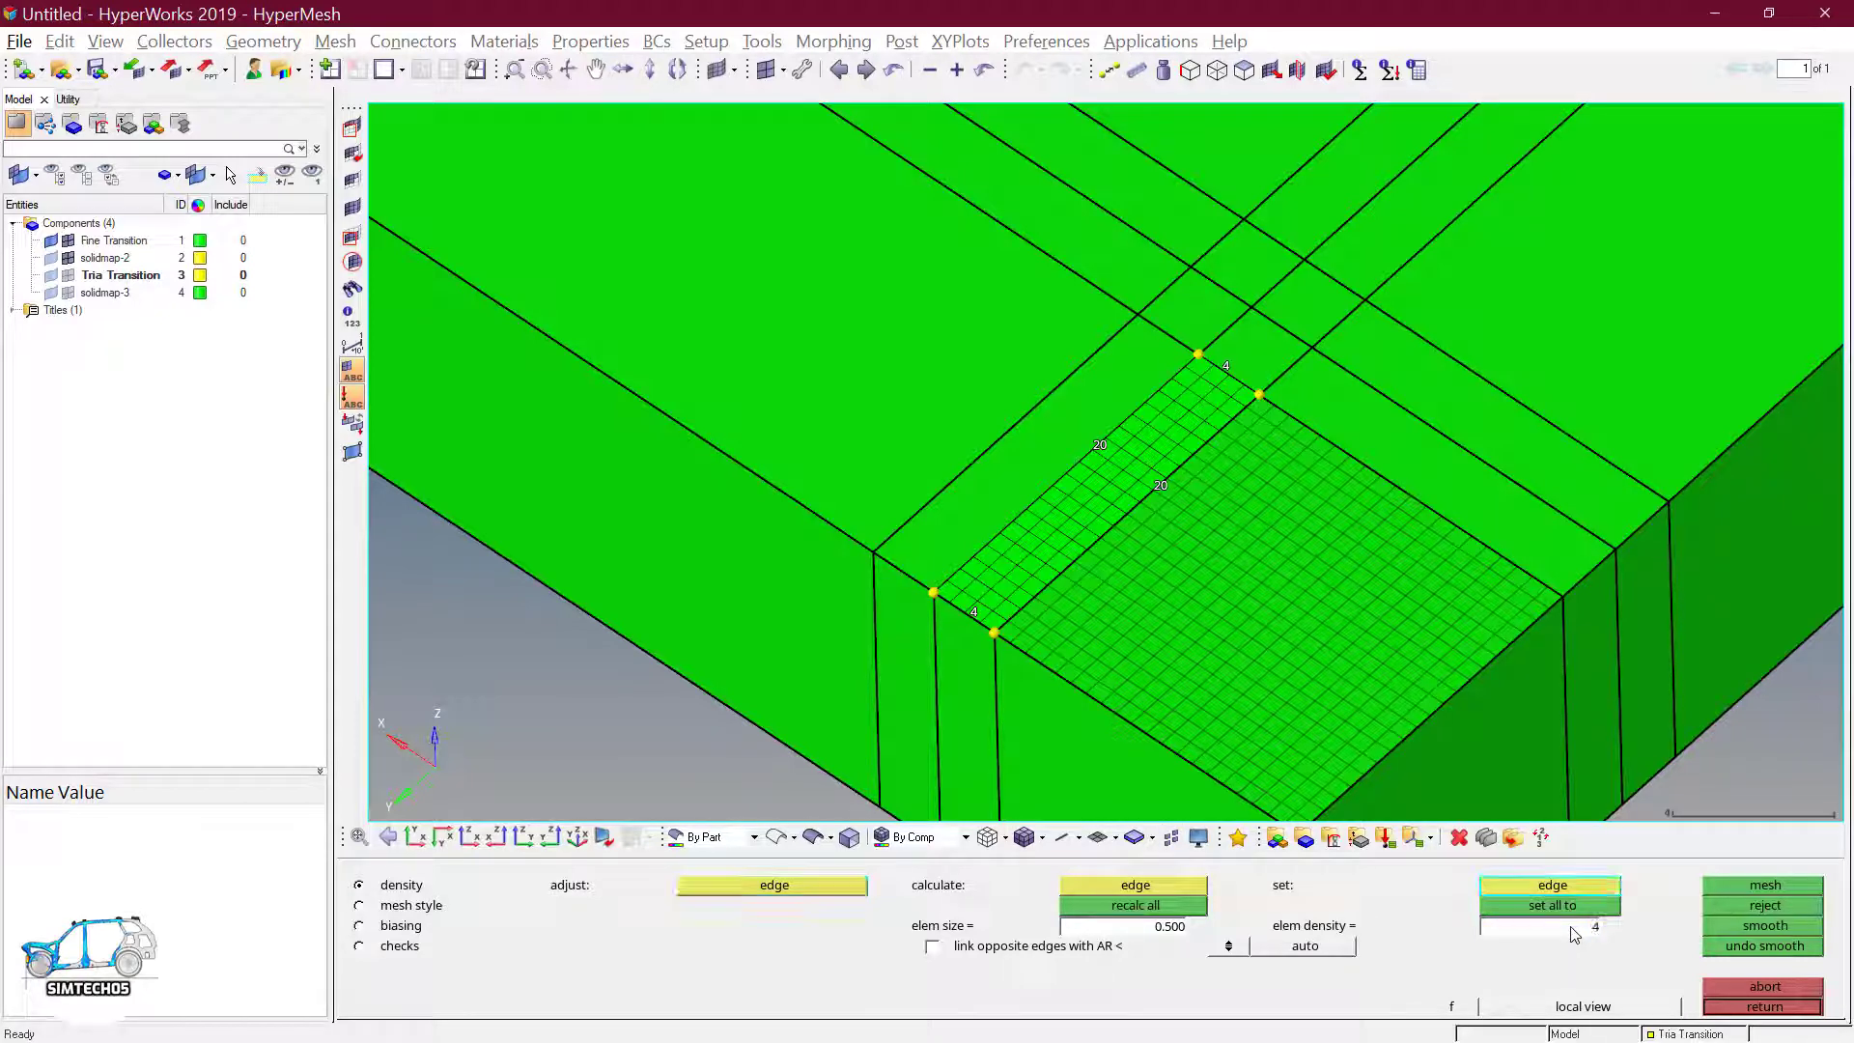
left_click(1099, 447)
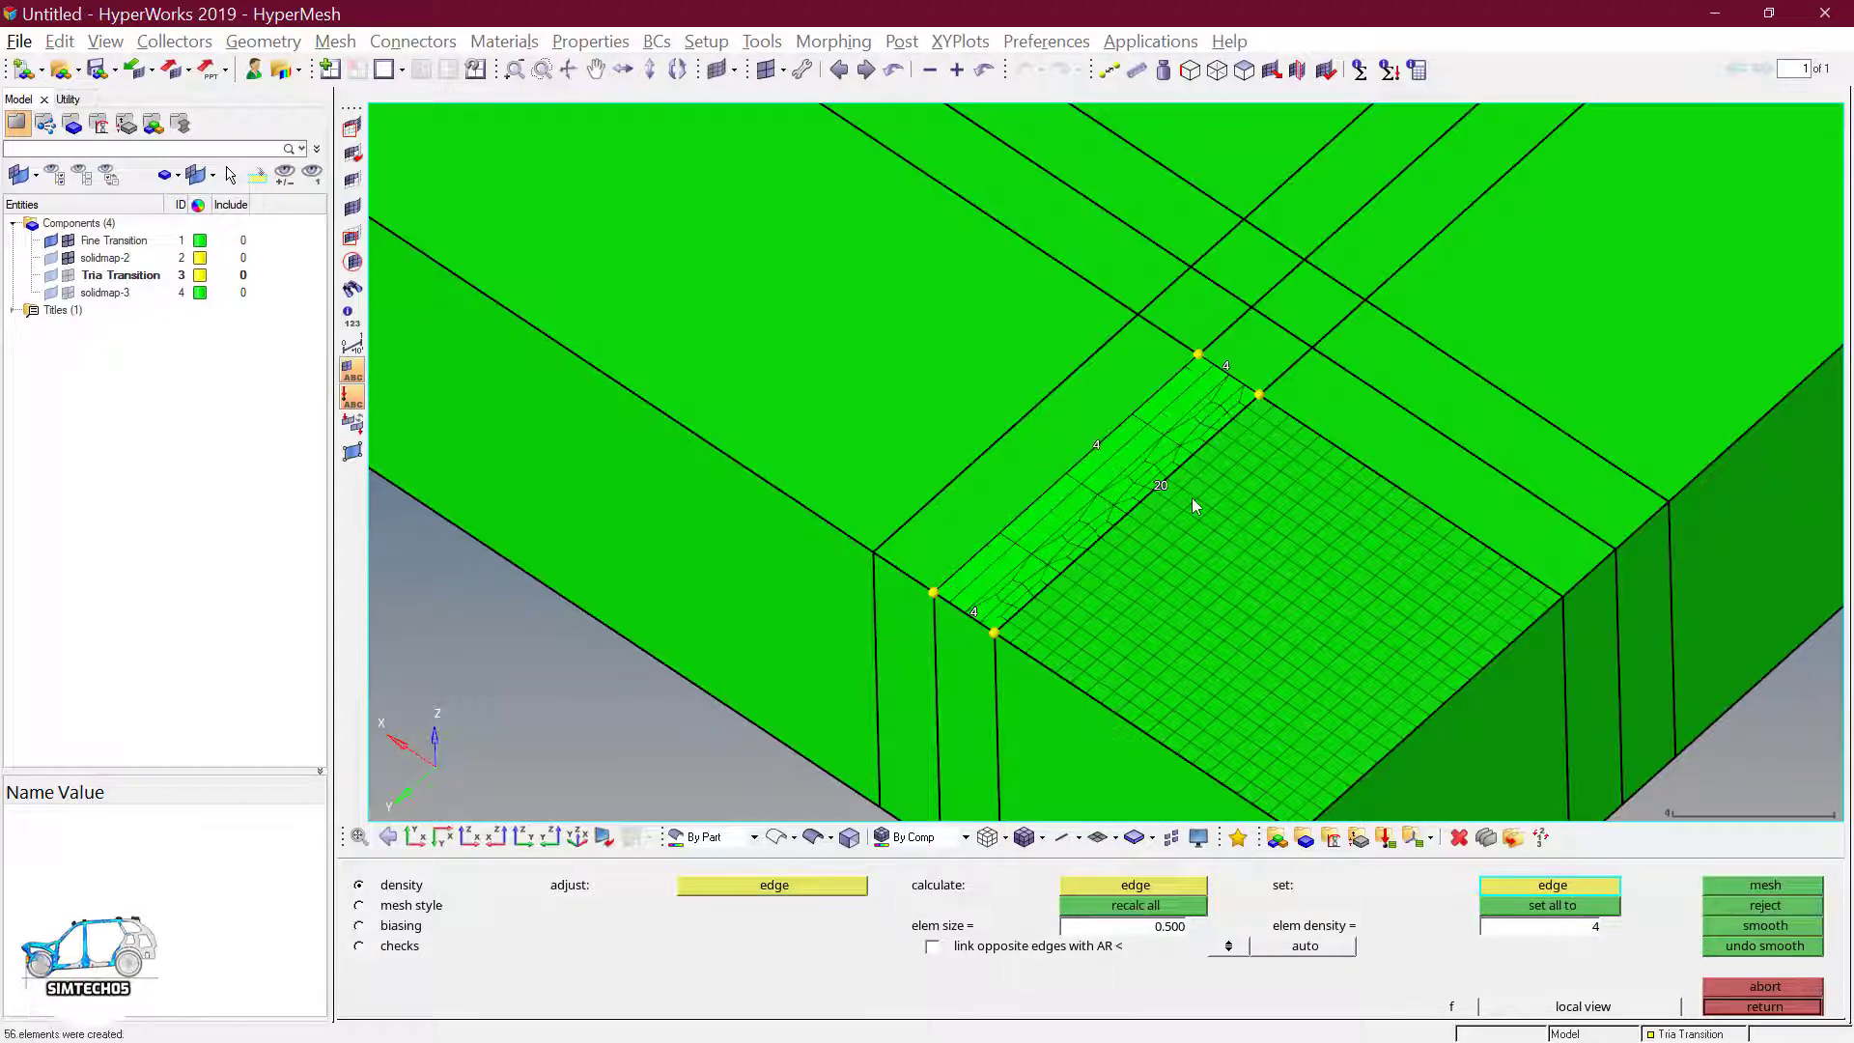
- Adjust the density of the narrow strip's two short end edges to 1, remesh the strip and accept it
left_click(849, 883)
left_click(965, 613)
right_click(970, 615)
right_click(970, 615)
right_click(971, 615)
right_click(971, 615)
right_click(970, 615)
right_click(1236, 379)
right_click(1236, 380)
right_click(1236, 380)
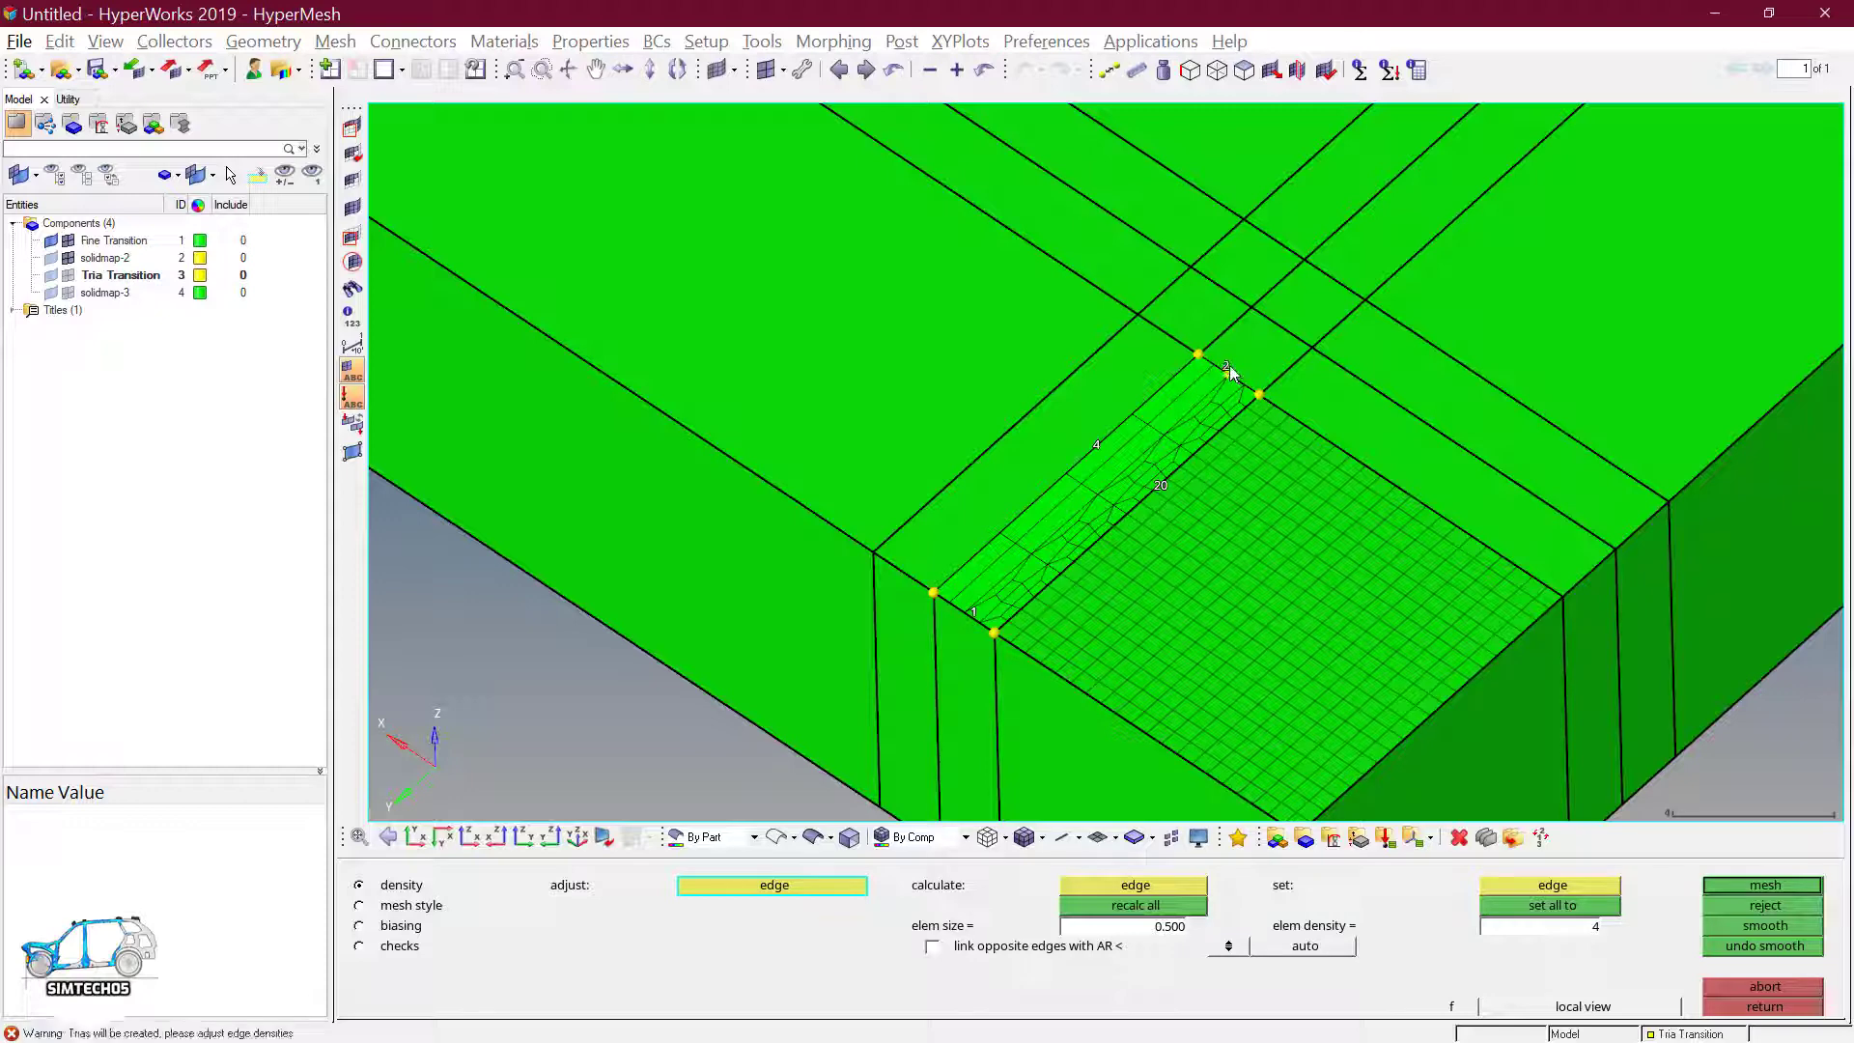
left_click_drag(1220, 478, 1200, 621, "ctrl")
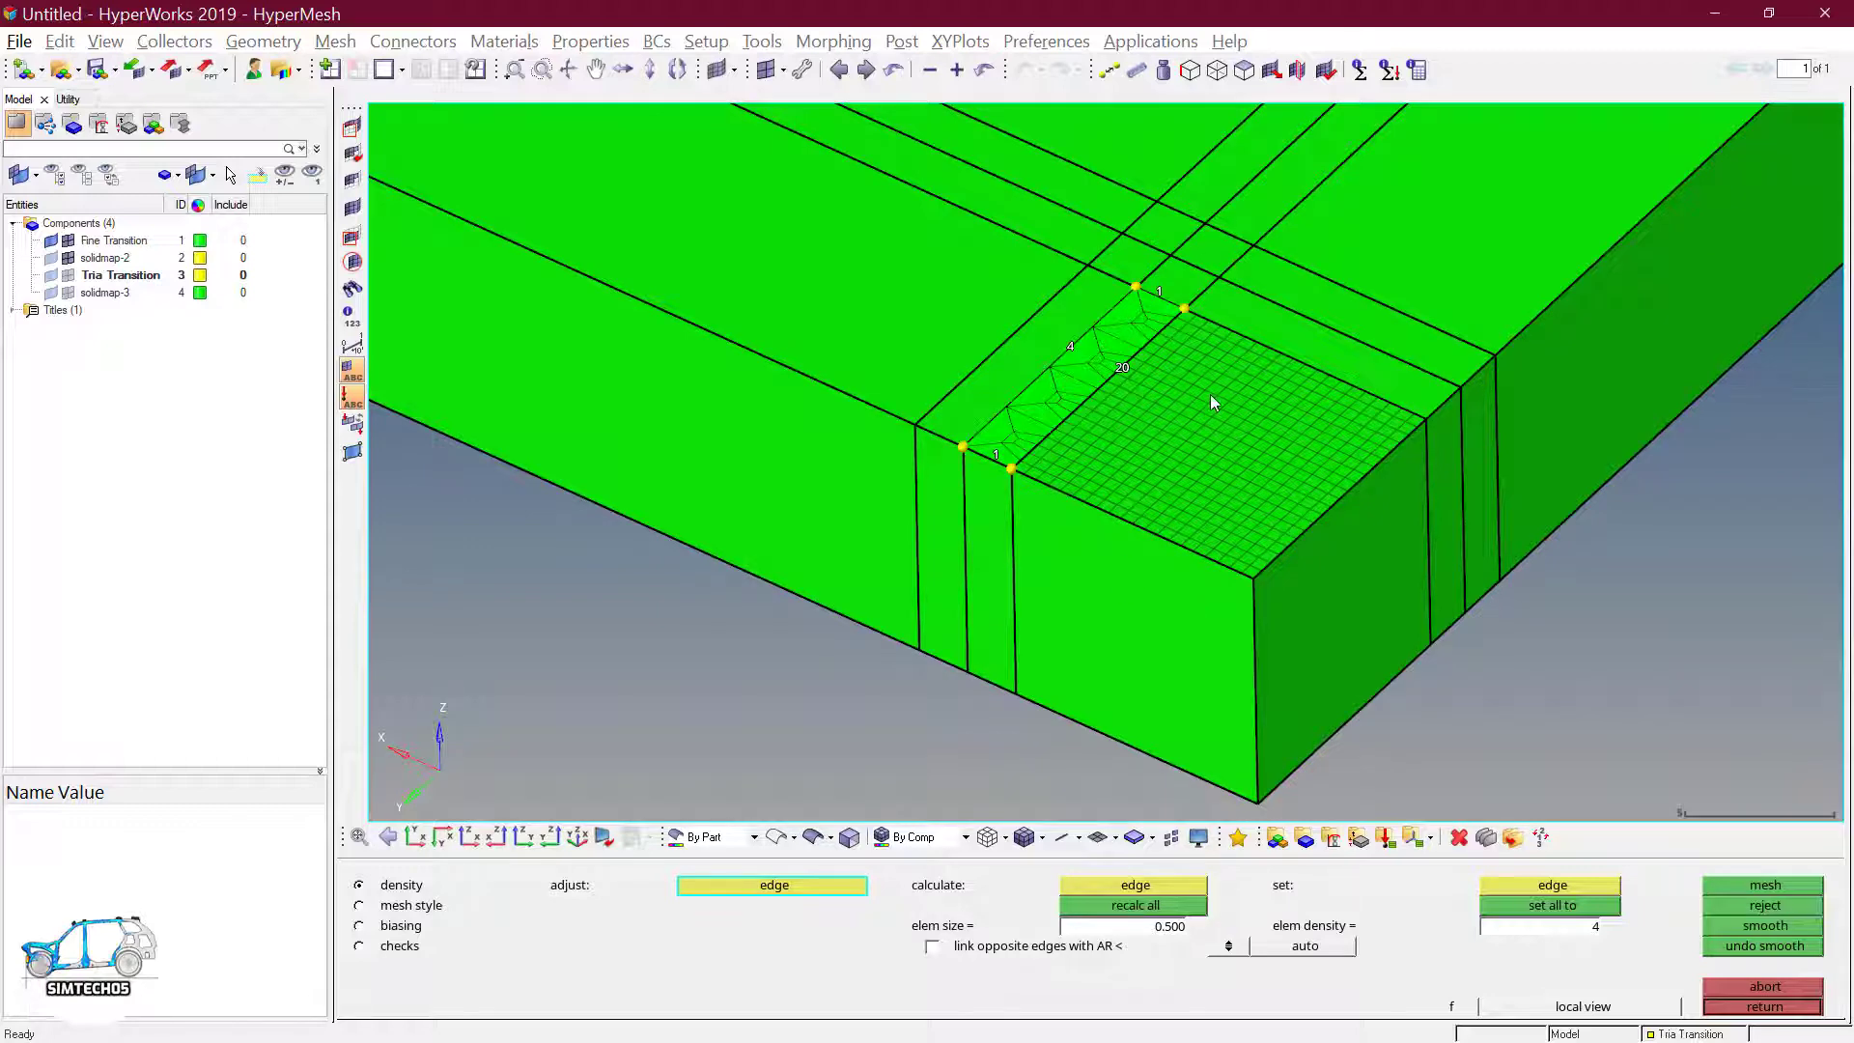
right_click_drag(1209, 394, 1133, 517, "ctrl")
key("Escape")
- Mesh the other narrow strip beside the corner face at element size 0.5 and reduce its two short end edges to density 1
left_click(1172, 453)
left_click_drag(1238, 427, 1203, 519, "ctrl")
middle_click(1203, 519)
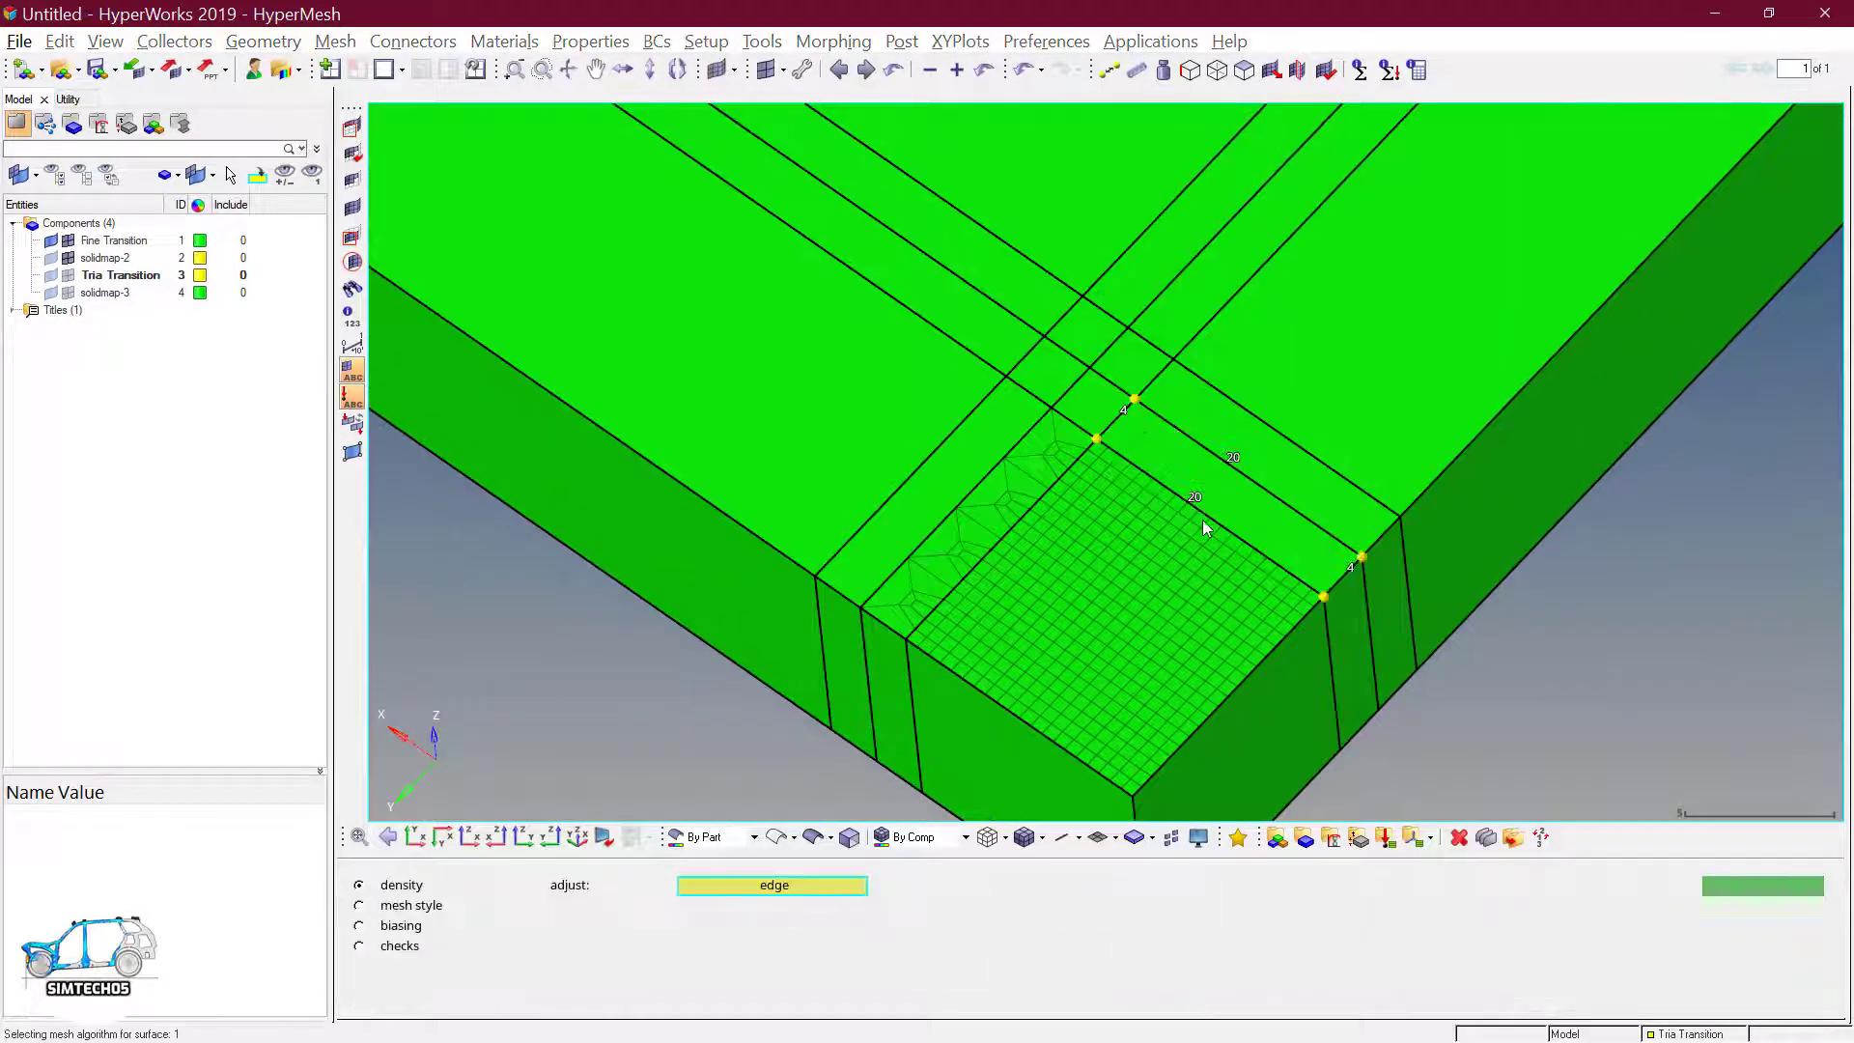
right_click(1127, 419)
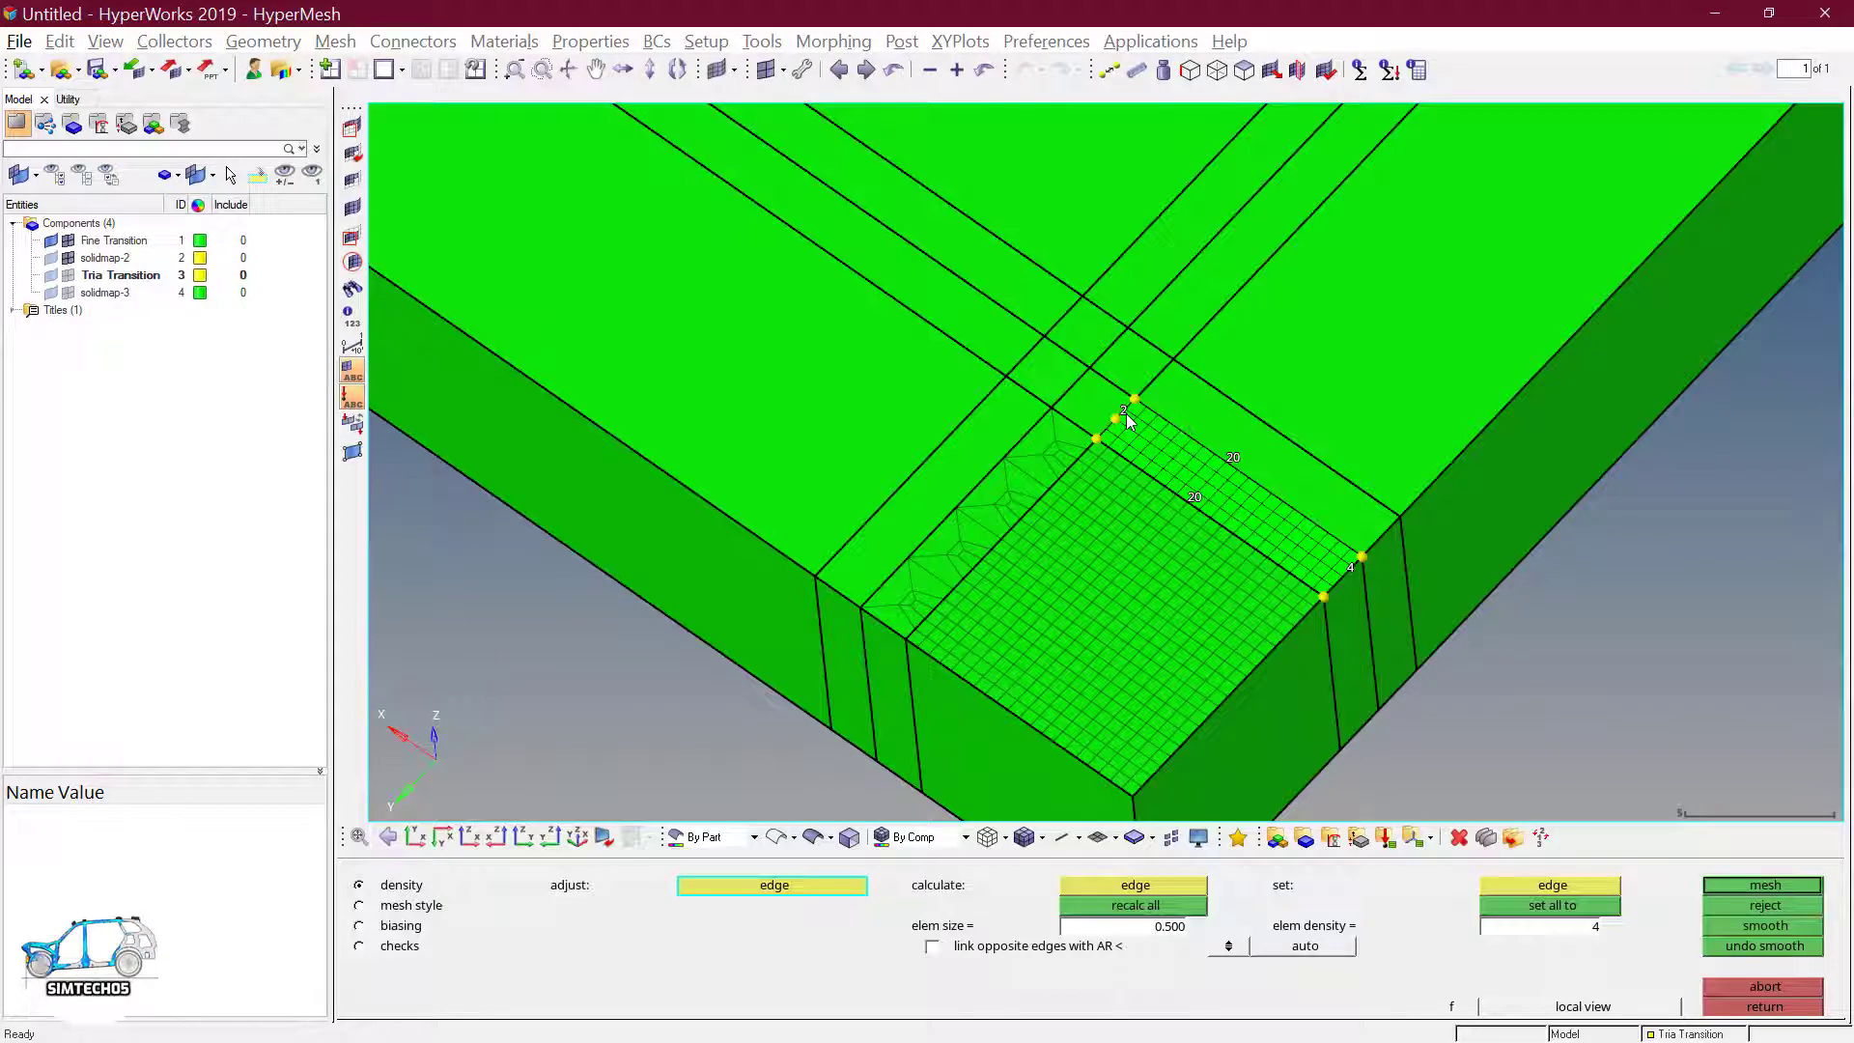
right_click(1126, 413)
right_click(1349, 568)
right_click(1349, 568)
right_click(1349, 567)
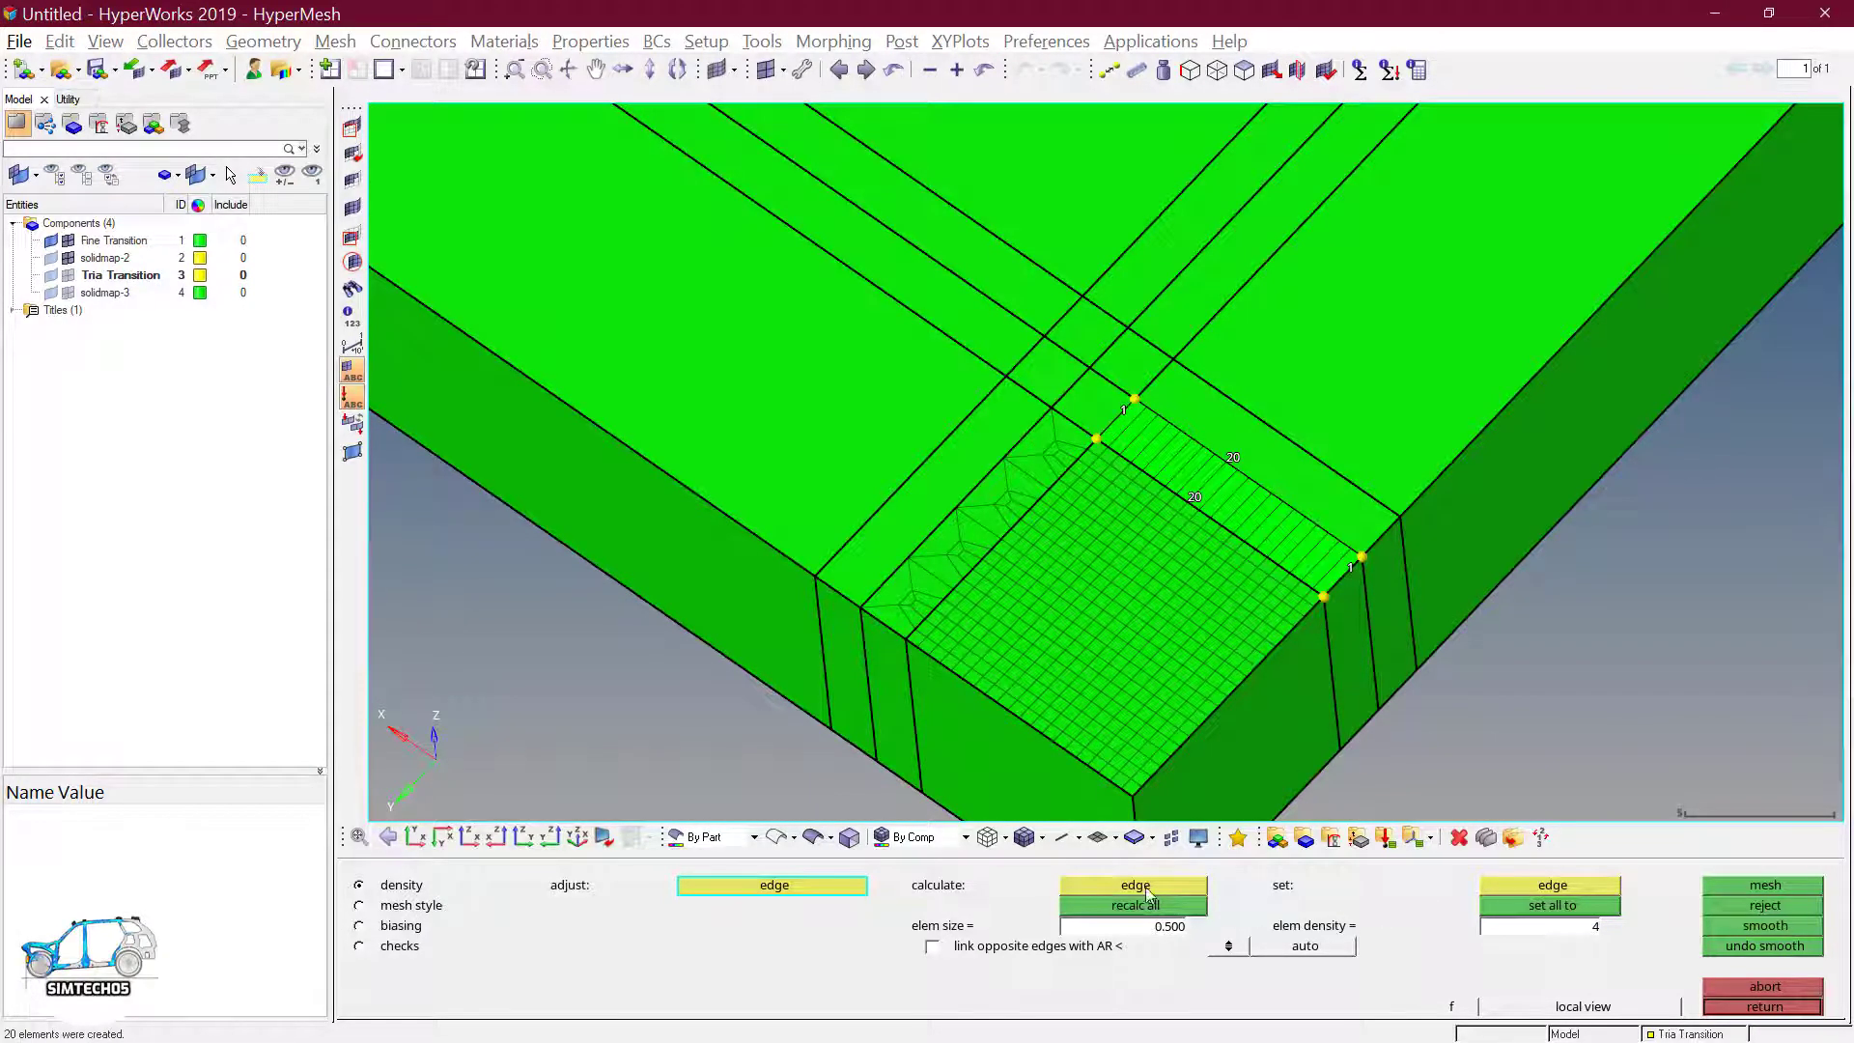
- Set the density of this second strip's outer long edge to 4 and accept its transition mesh
left_click(1552, 886)
left_click(1240, 468)
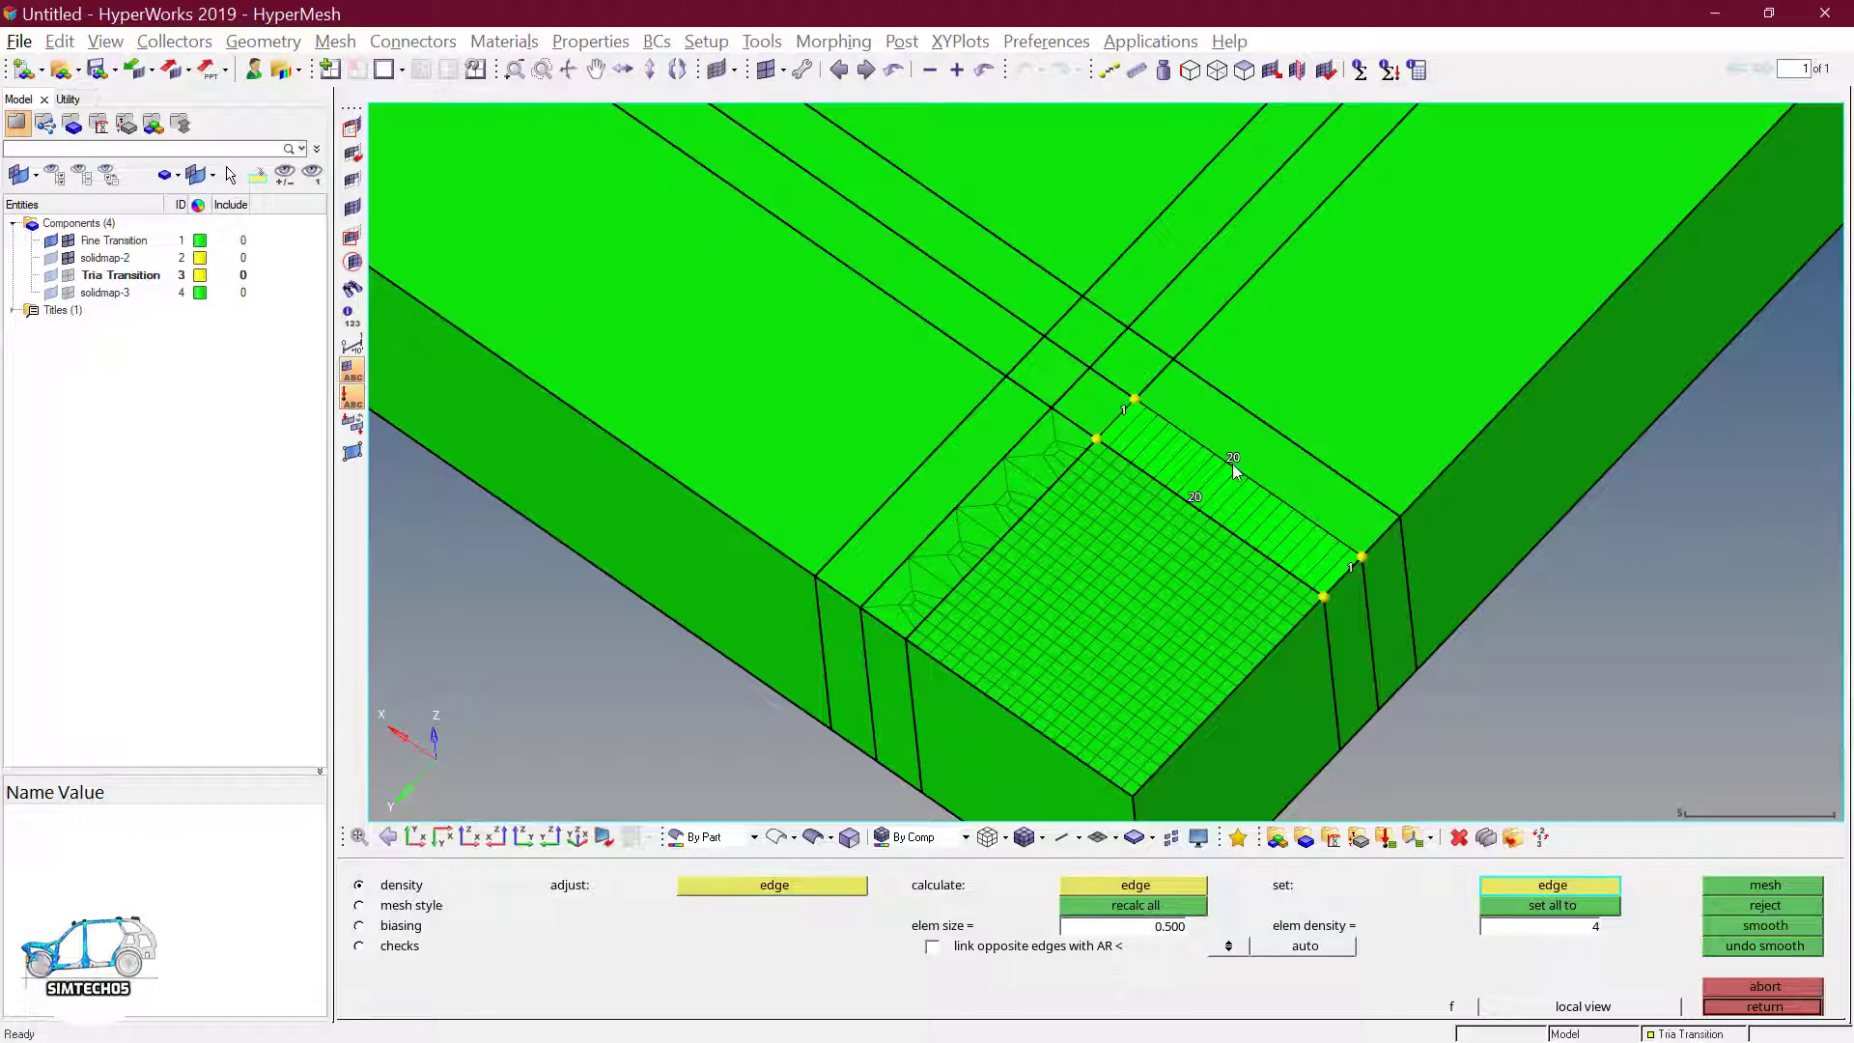
right_click_drag(1314, 605, 1323, 587, "ctrl")
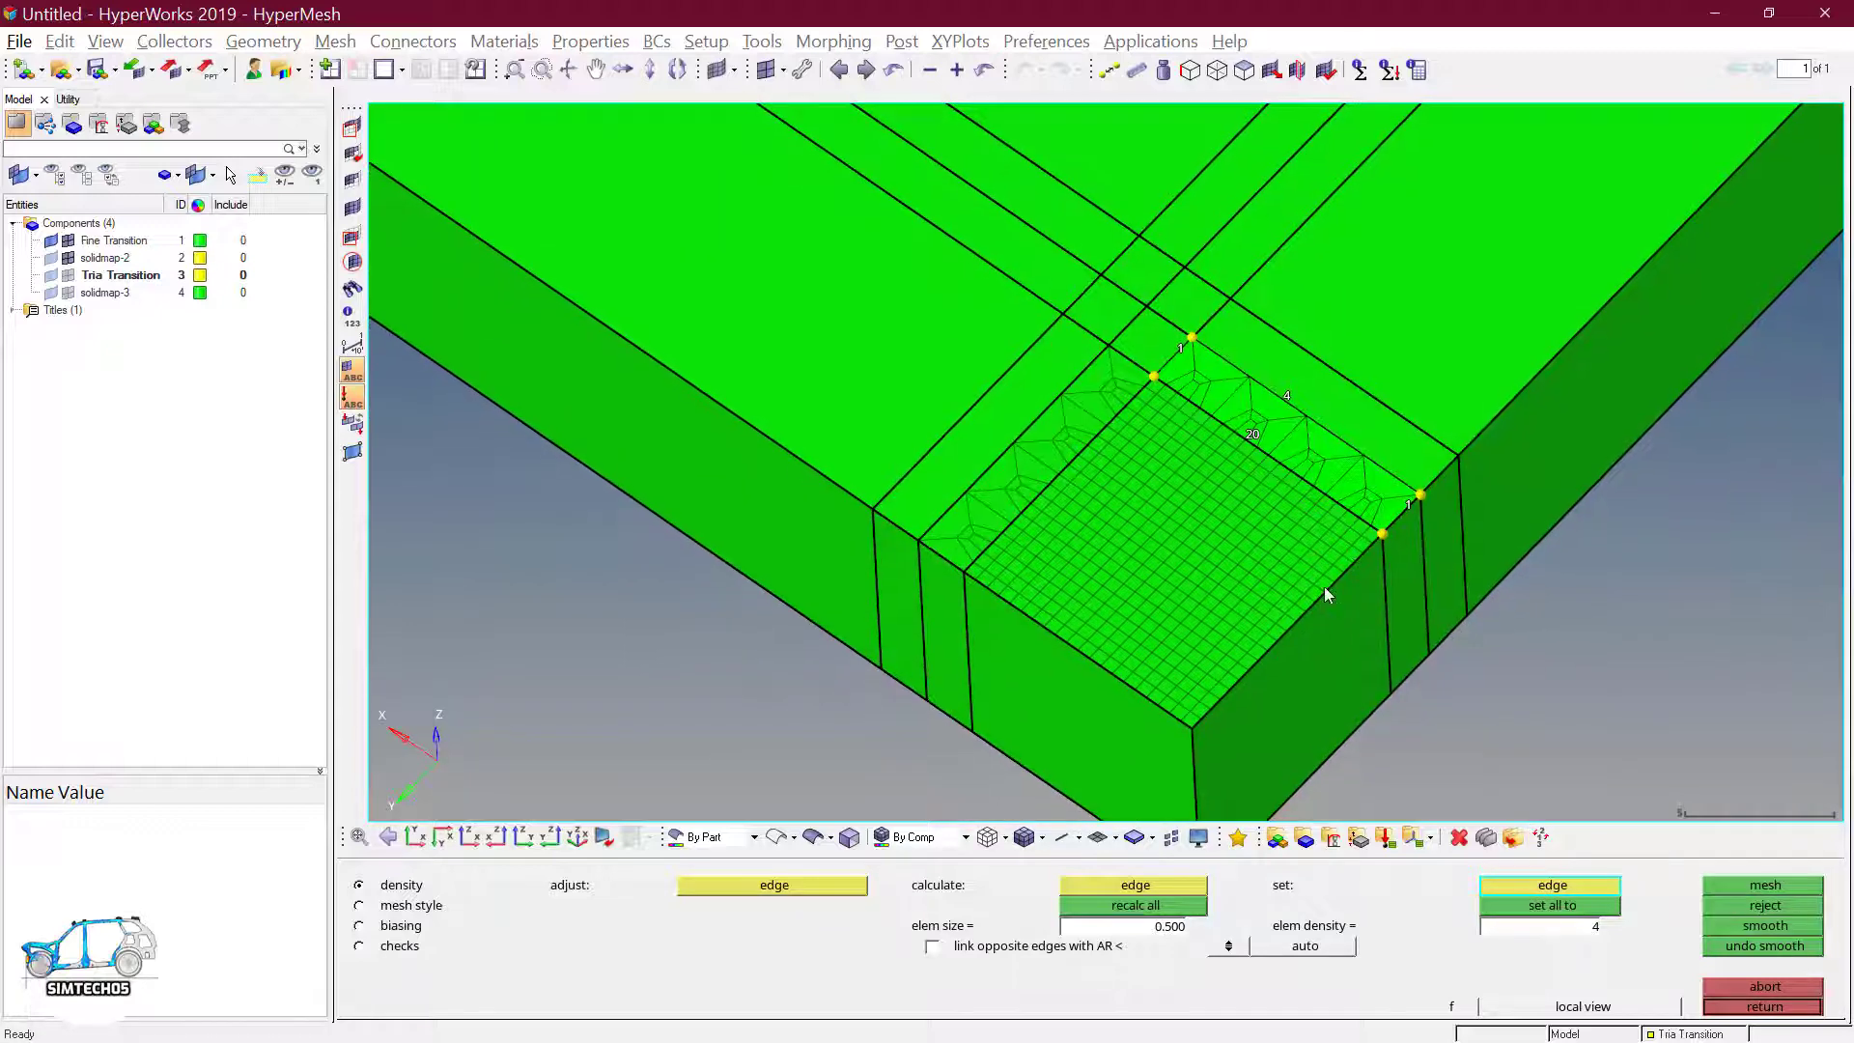
middle_click(1324, 587)
- Mesh the small square surface between the two strips, recalculating its two outer edges at element size 2, and accept it
left_click_drag(1290, 676, 1253, 632, "ctrl")
right_click_drag(1277, 596, 1272, 593, "ctrl")
left_click_drag(1271, 592, 1294, 541, "ctrl")
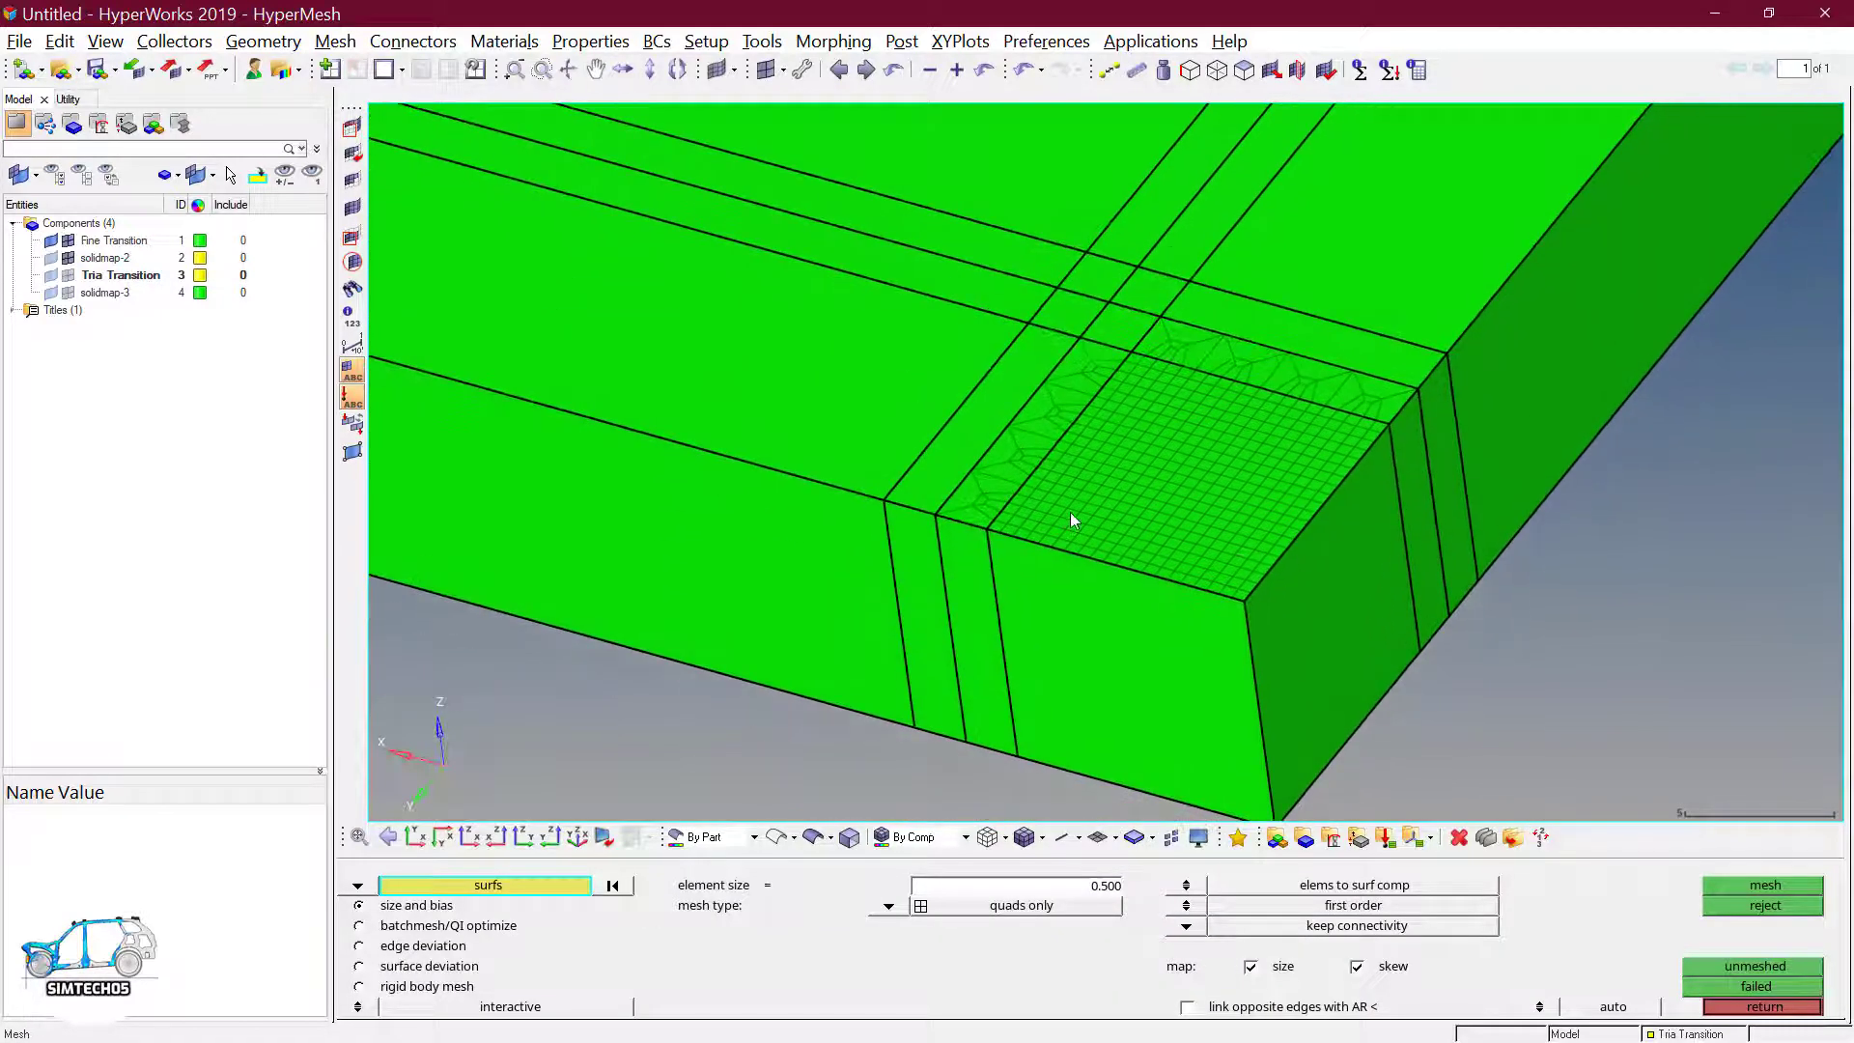
left_click(1126, 328)
middle_click(1126, 329)
left_click_drag(1126, 329, 1158, 350, "ctrl")
right_click_drag(1147, 310, 1173, 386, "ctrl")
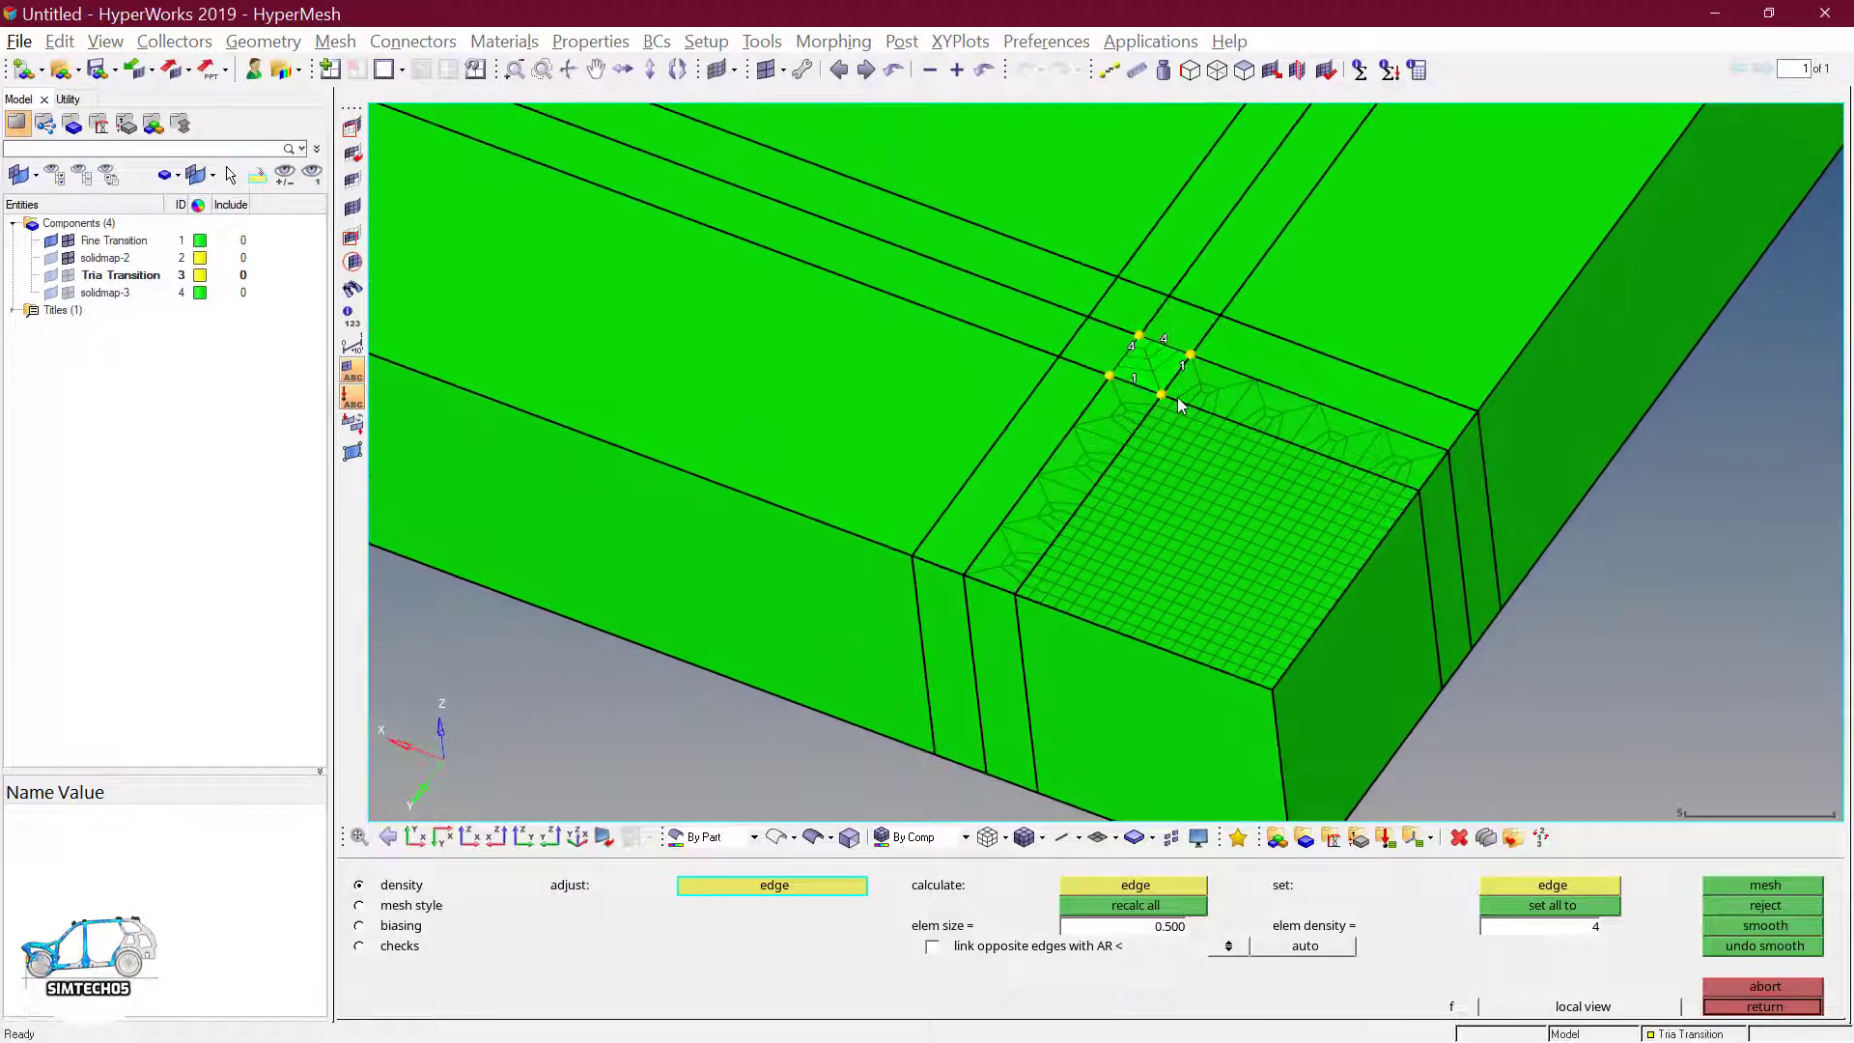
scroll(1173, 386, "up", 2, "ctrl")
left_click(1169, 926)
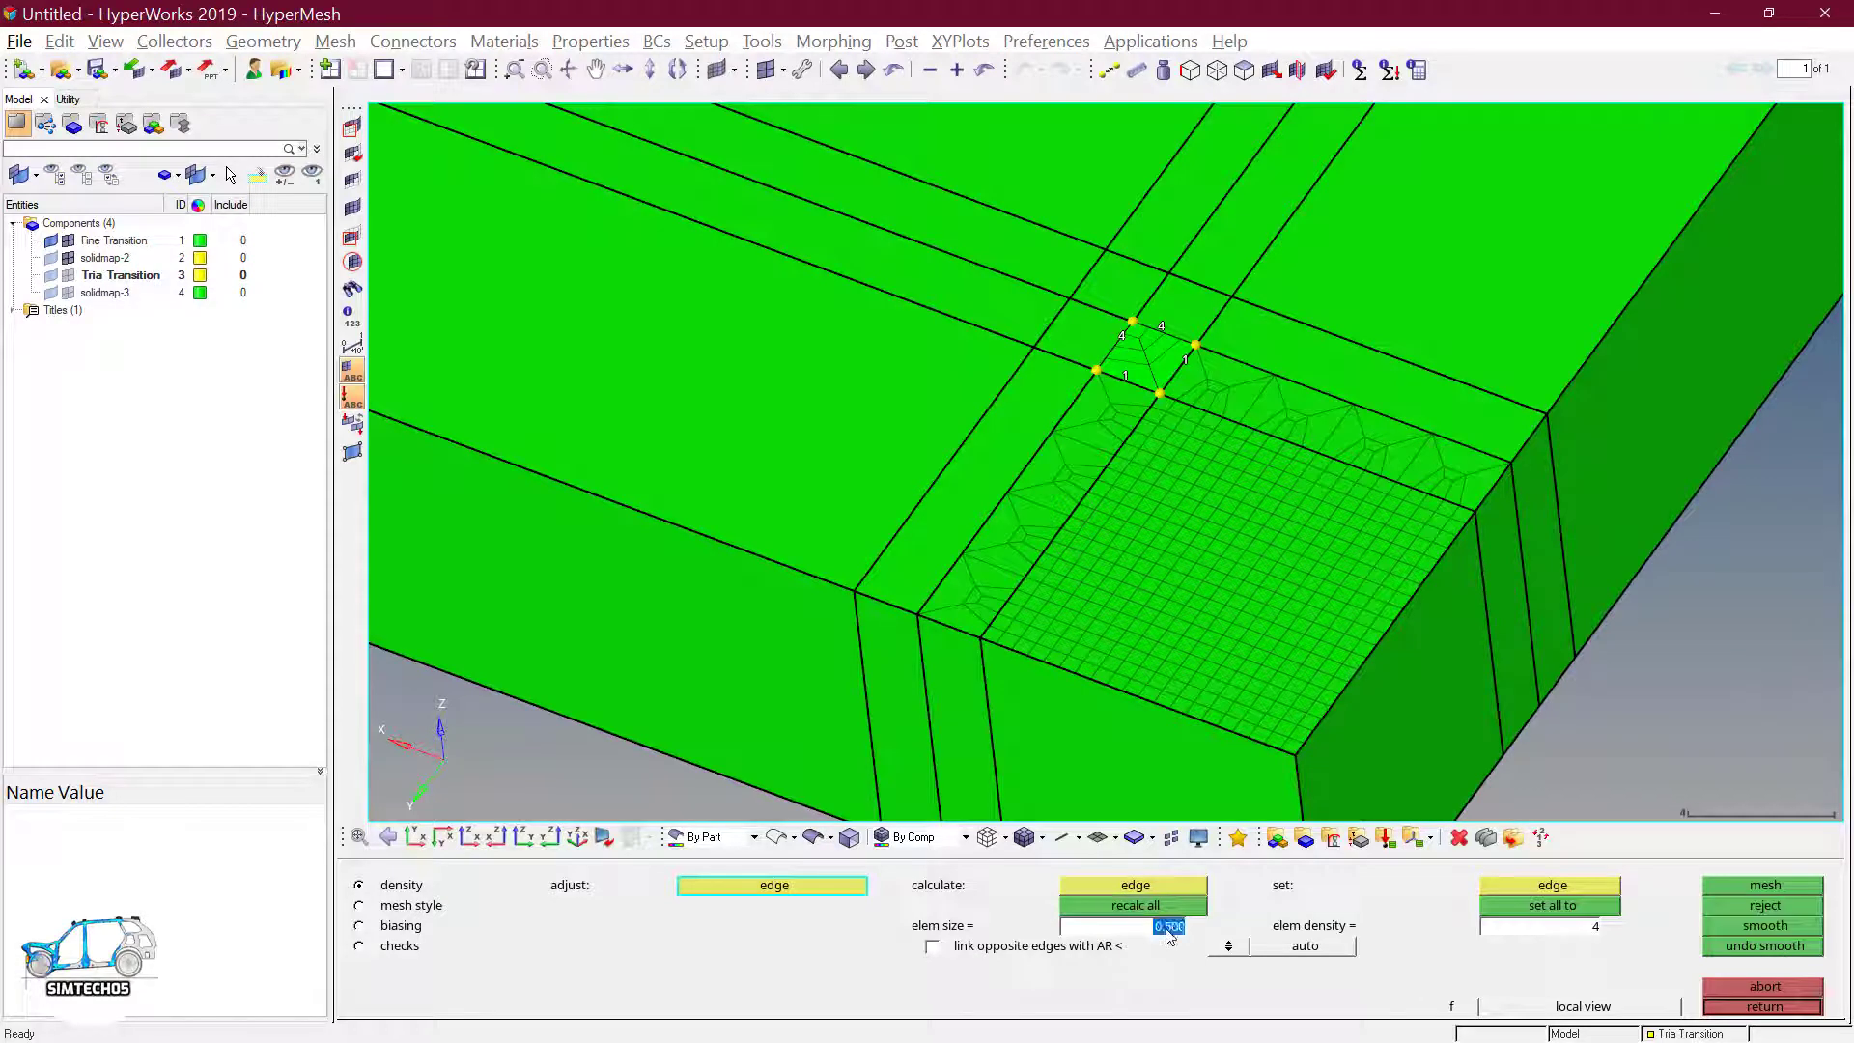
type("2")
key("Return")
left_click(1126, 336)
left_click(1161, 331)
left_click_drag(1189, 485, 1196, 482, "ctrl")
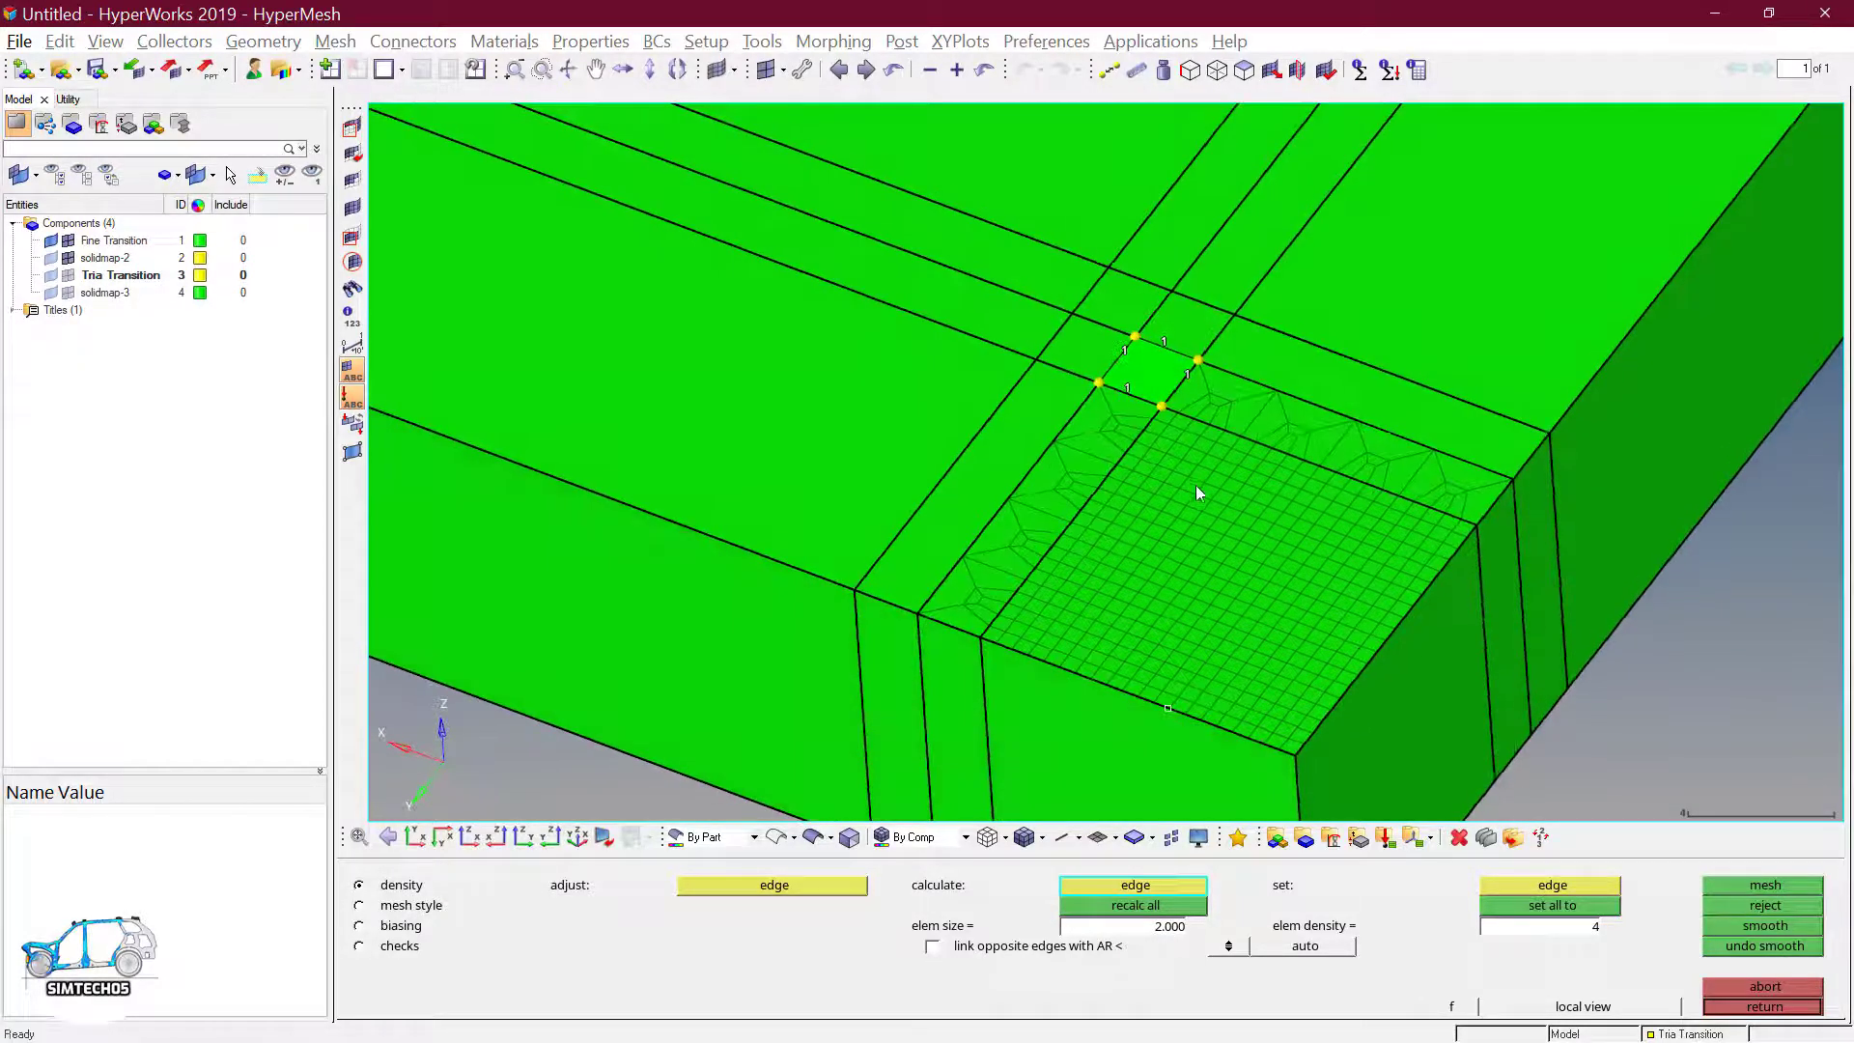
key("Escape")
- Leave surface meshing and start a general Solid Map with the elements to drag ready for selection
scroll(1218, 530, "down", 1, "ctrl")
left_click_drag(1209, 601, 1214, 496, "ctrl")
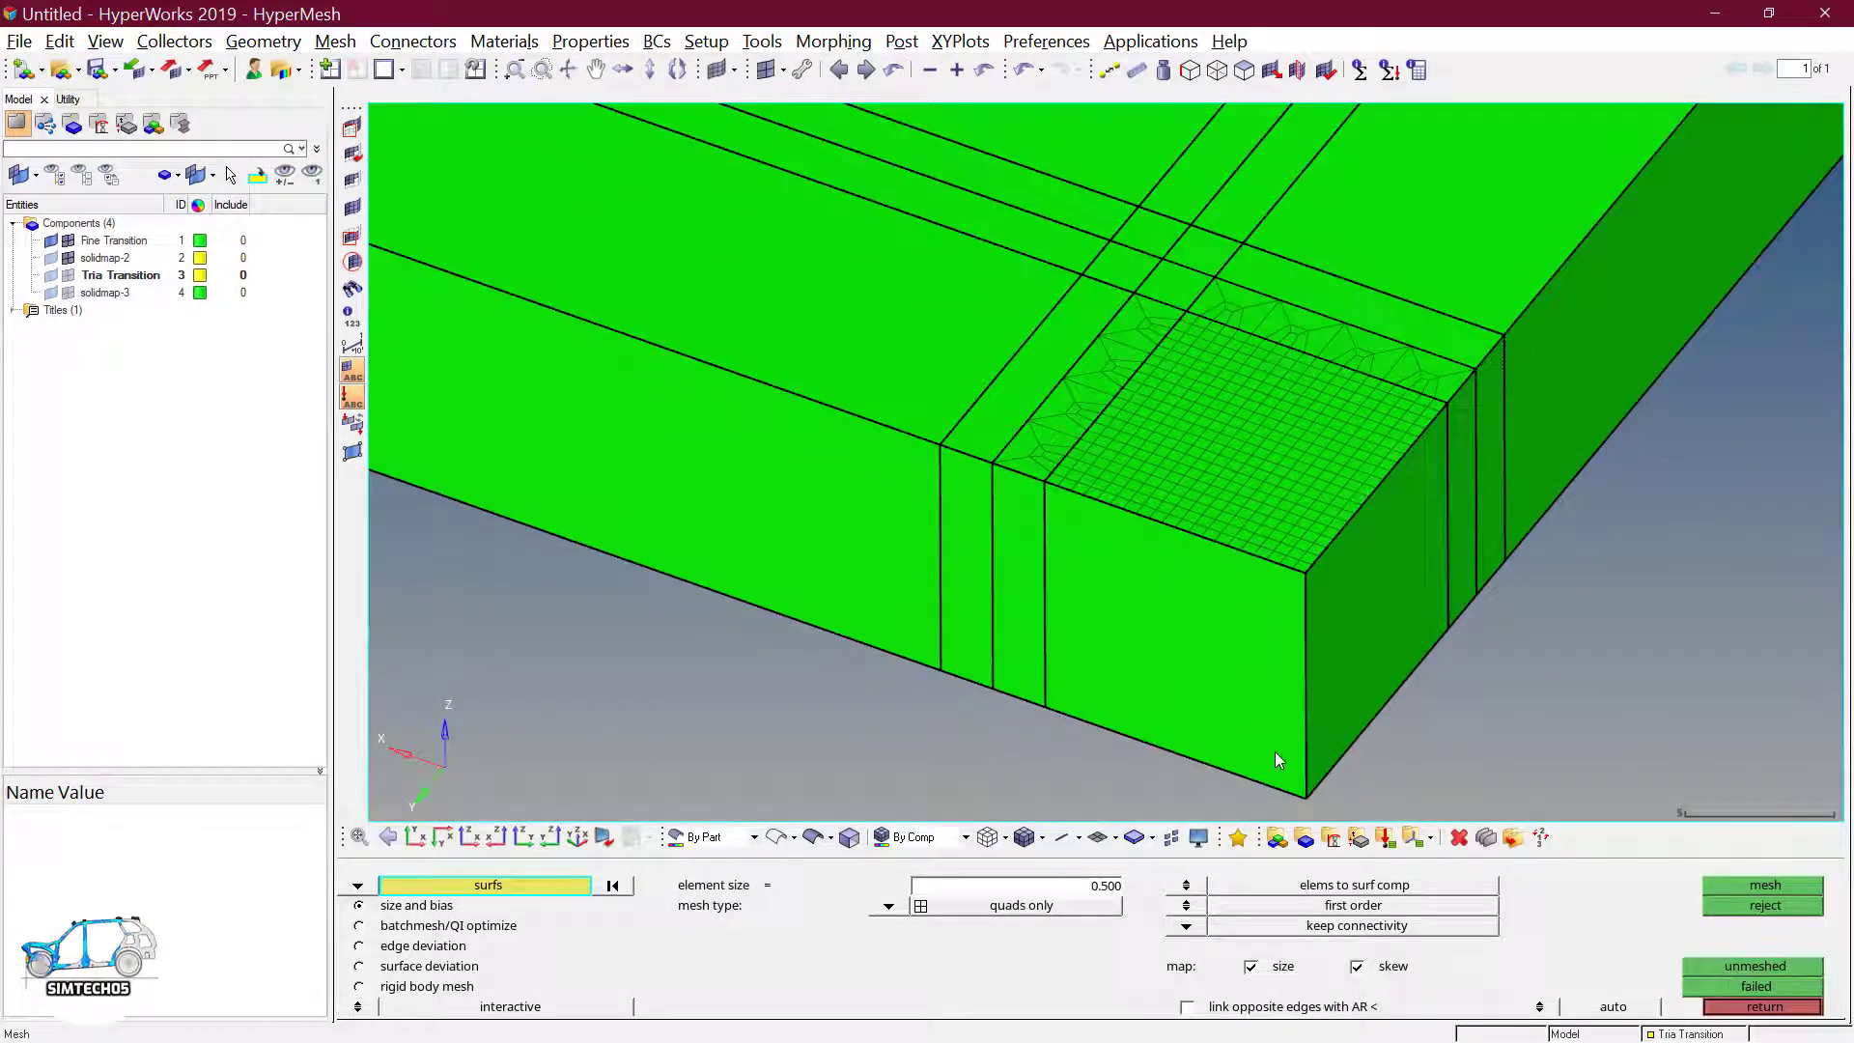
scroll(1271, 761, "down", 1, "ctrl")
right_click_drag(1271, 760, 1250, 670, "ctrl")
key("Escape")
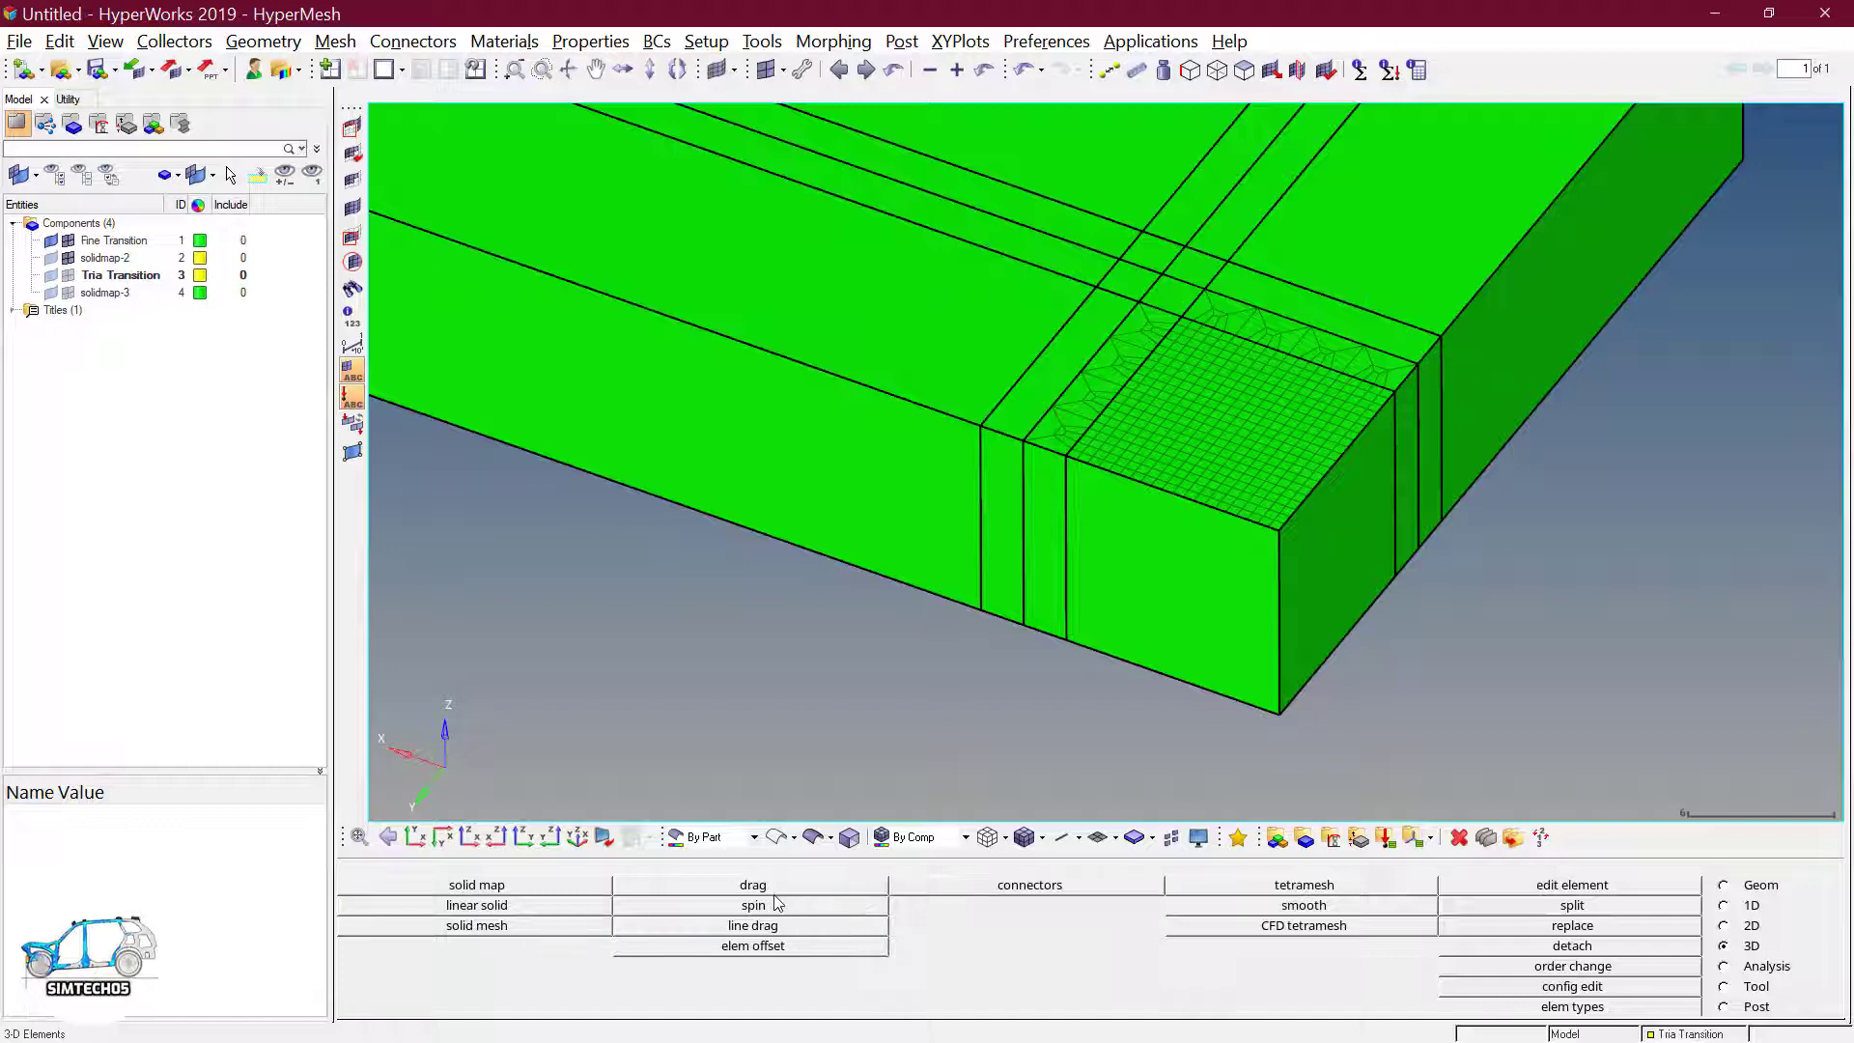
left_click(534, 889)
left_click(646, 973)
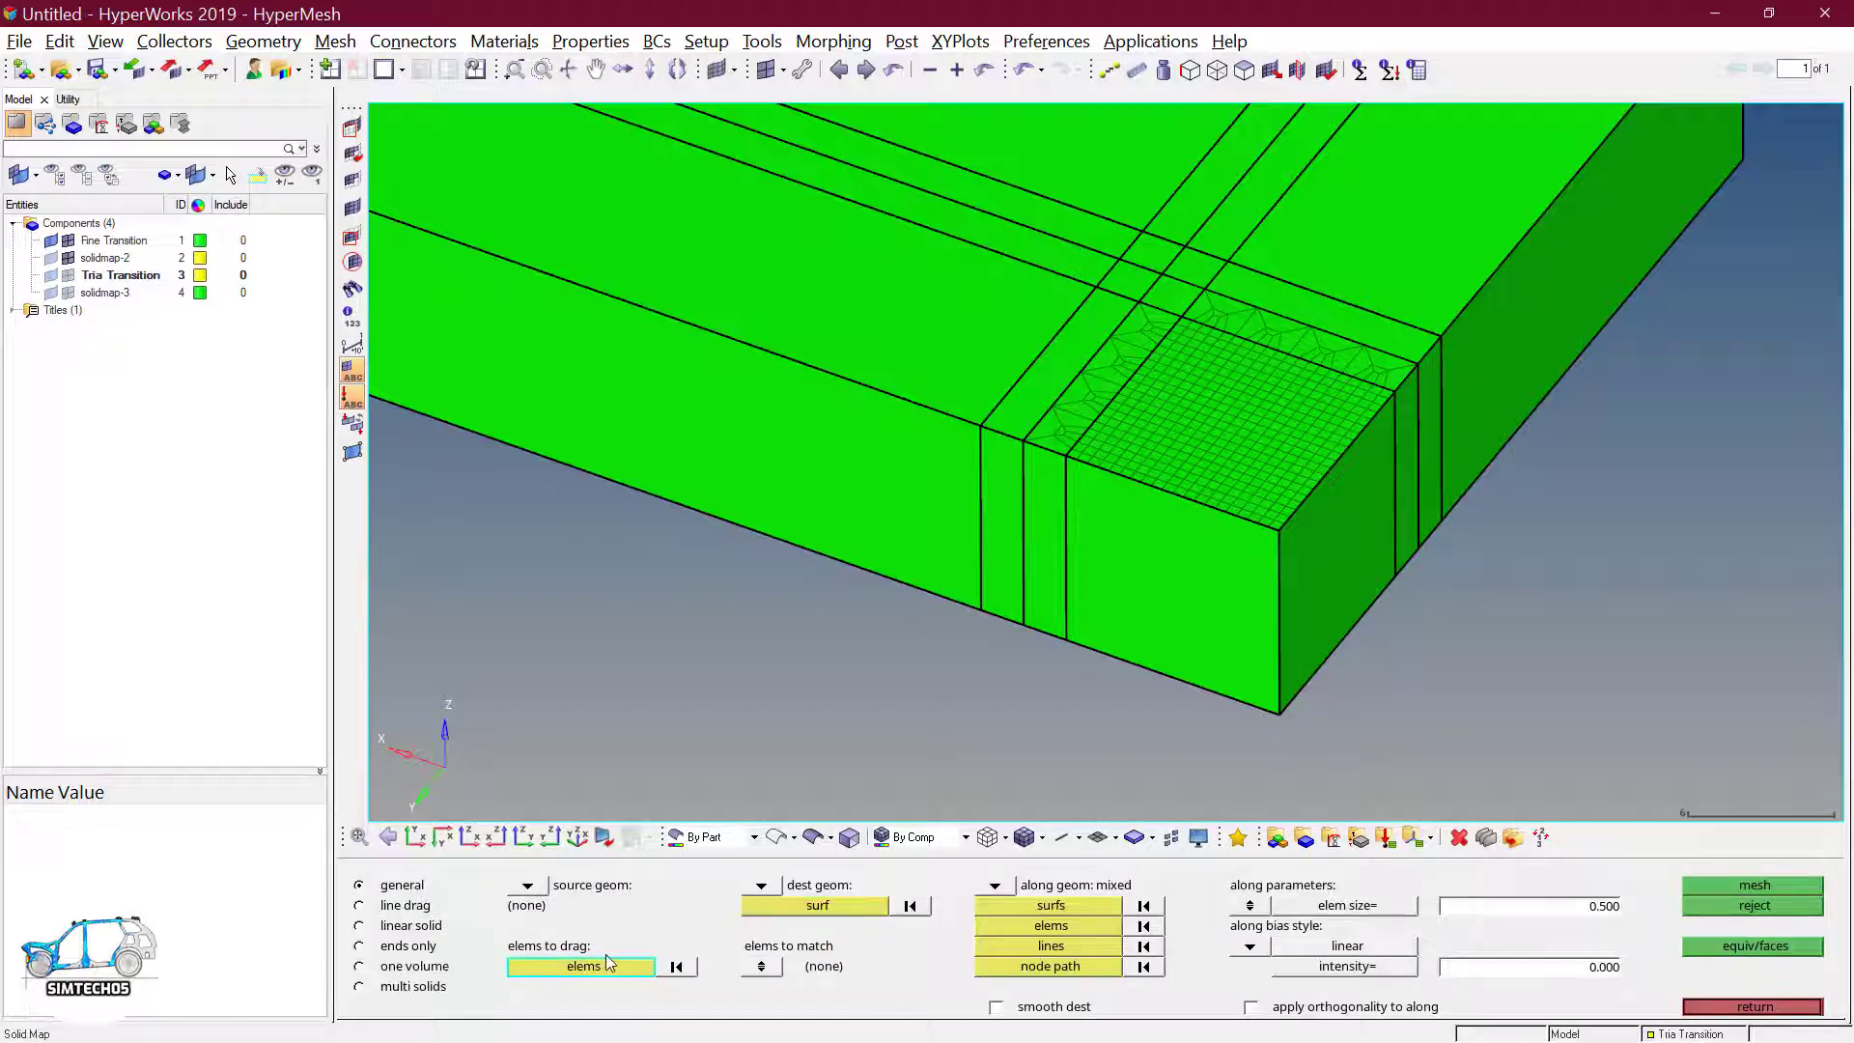
left_click_drag(1014, 275, 1657, 600, "shift")
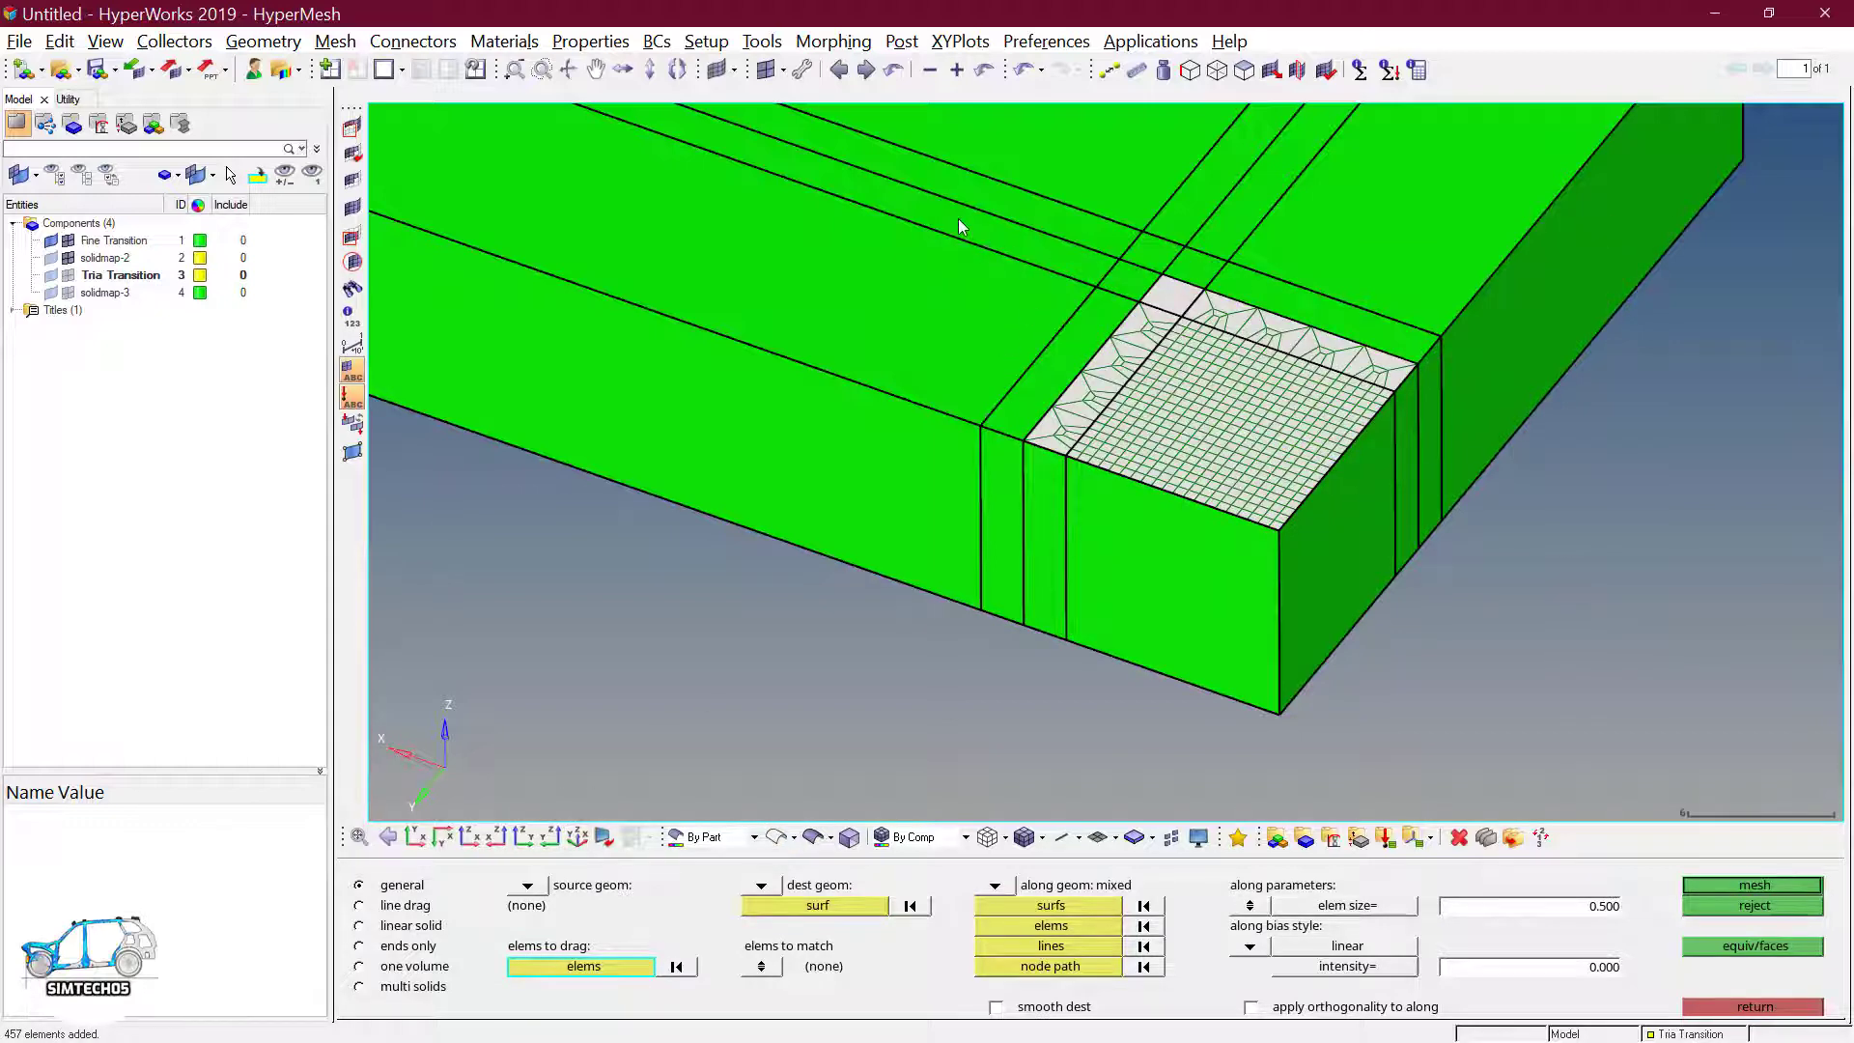
left_click(805, 908)
left_click_drag(1122, 783, 1208, 514, "ctrl")
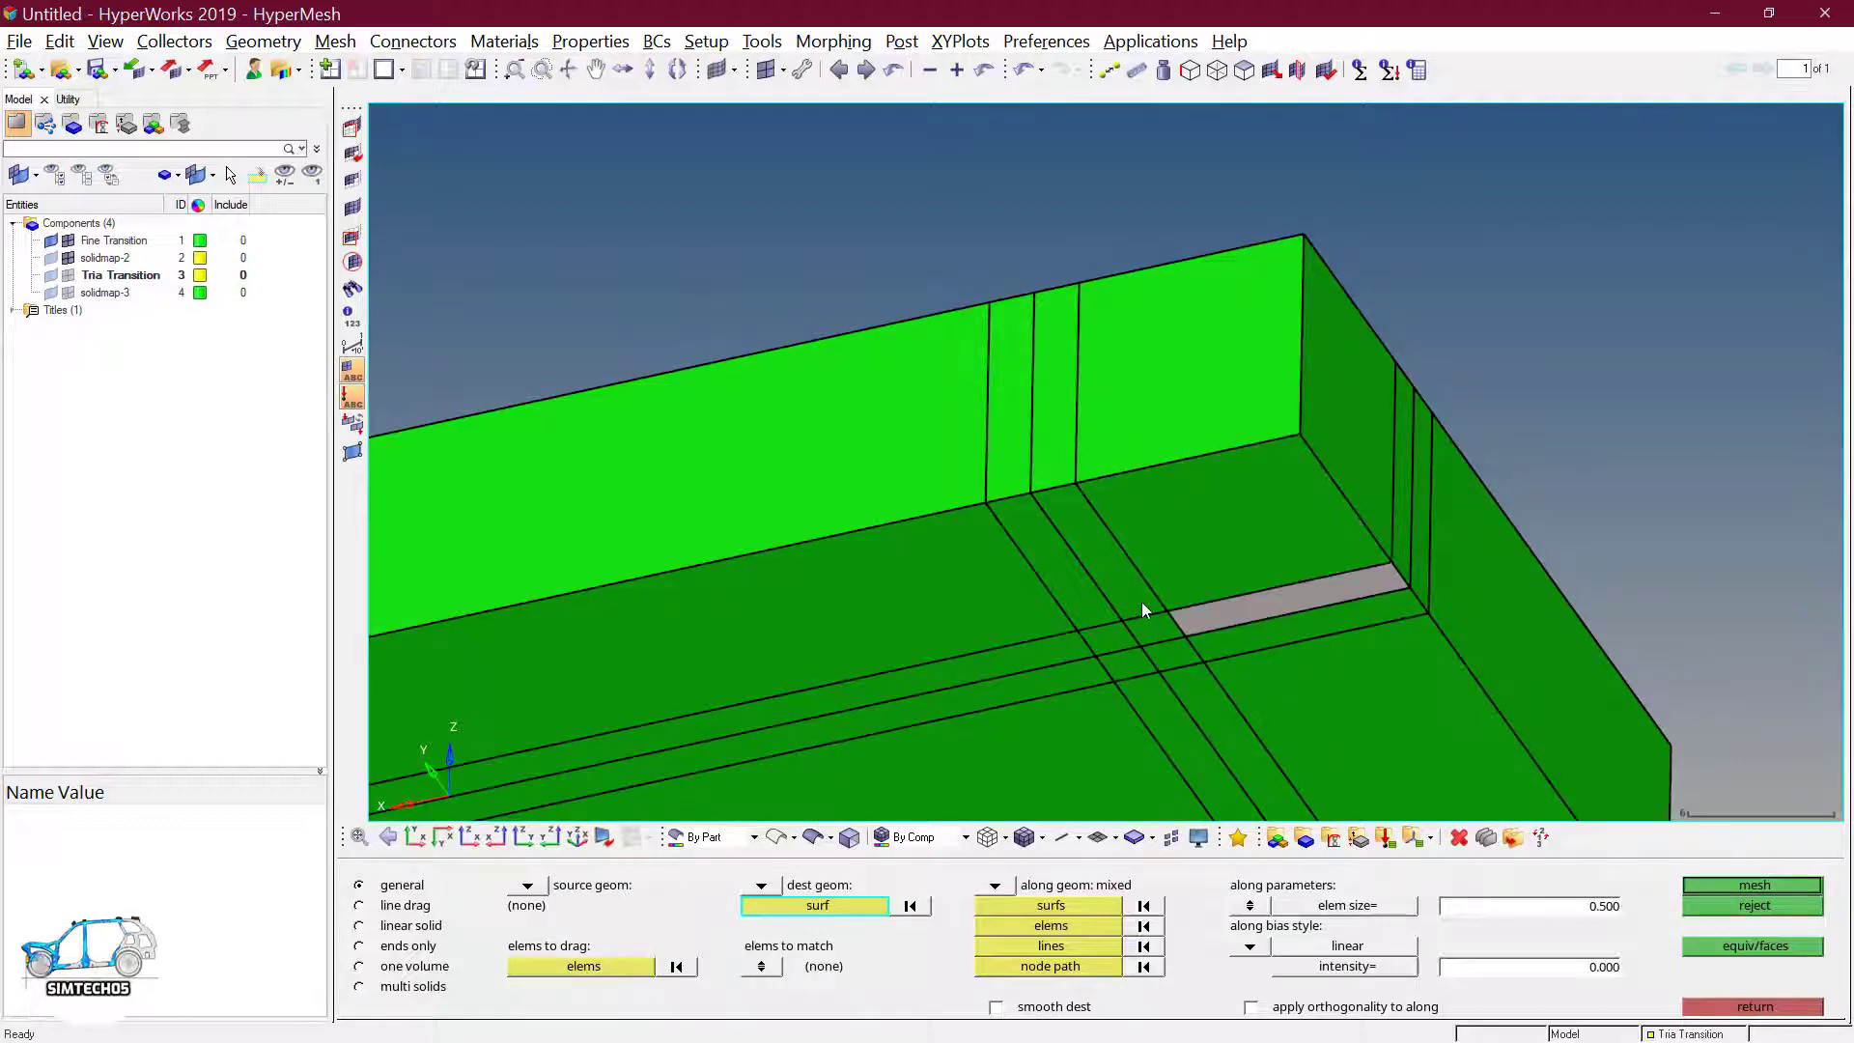
left_click_drag(1236, 264, 1238, 498, "ctrl")
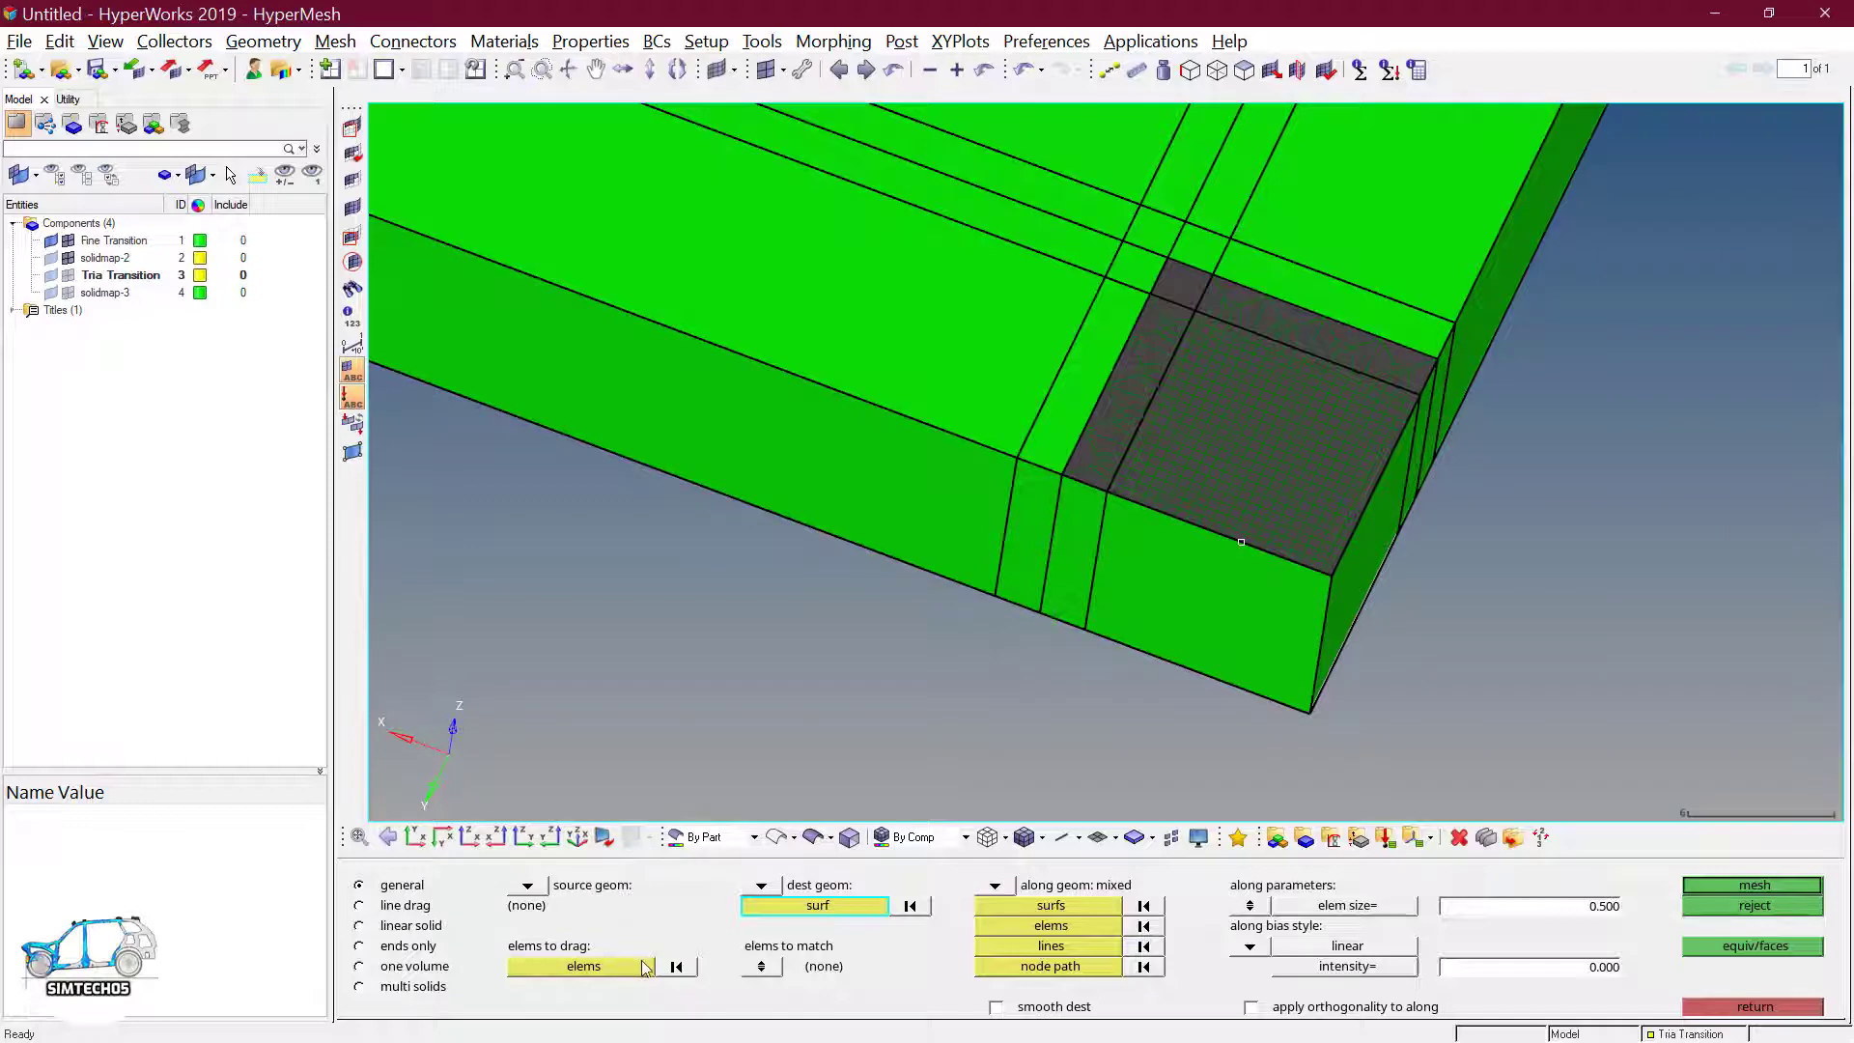
left_click(676, 965)
left_click_drag(1120, 569, 1134, 550, "ctrl")
left_click(1207, 491)
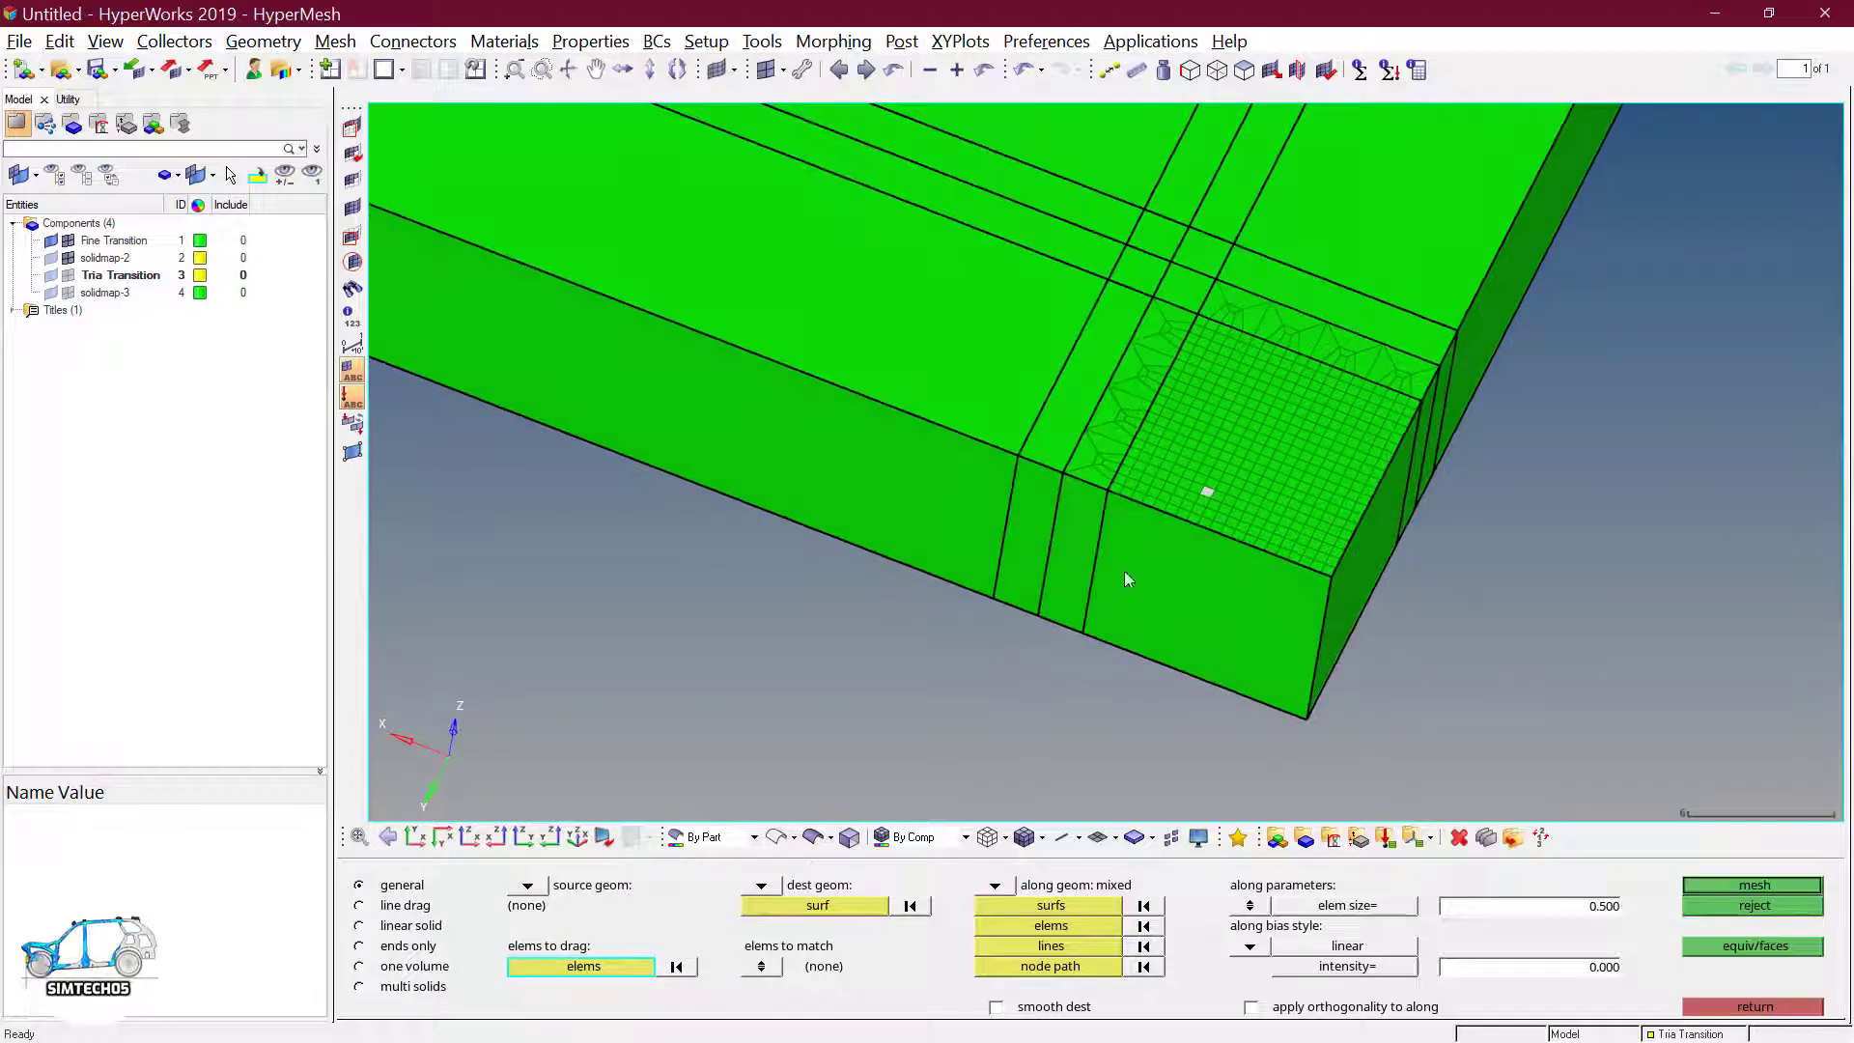
left_click(607, 964)
left_click(1180, 967)
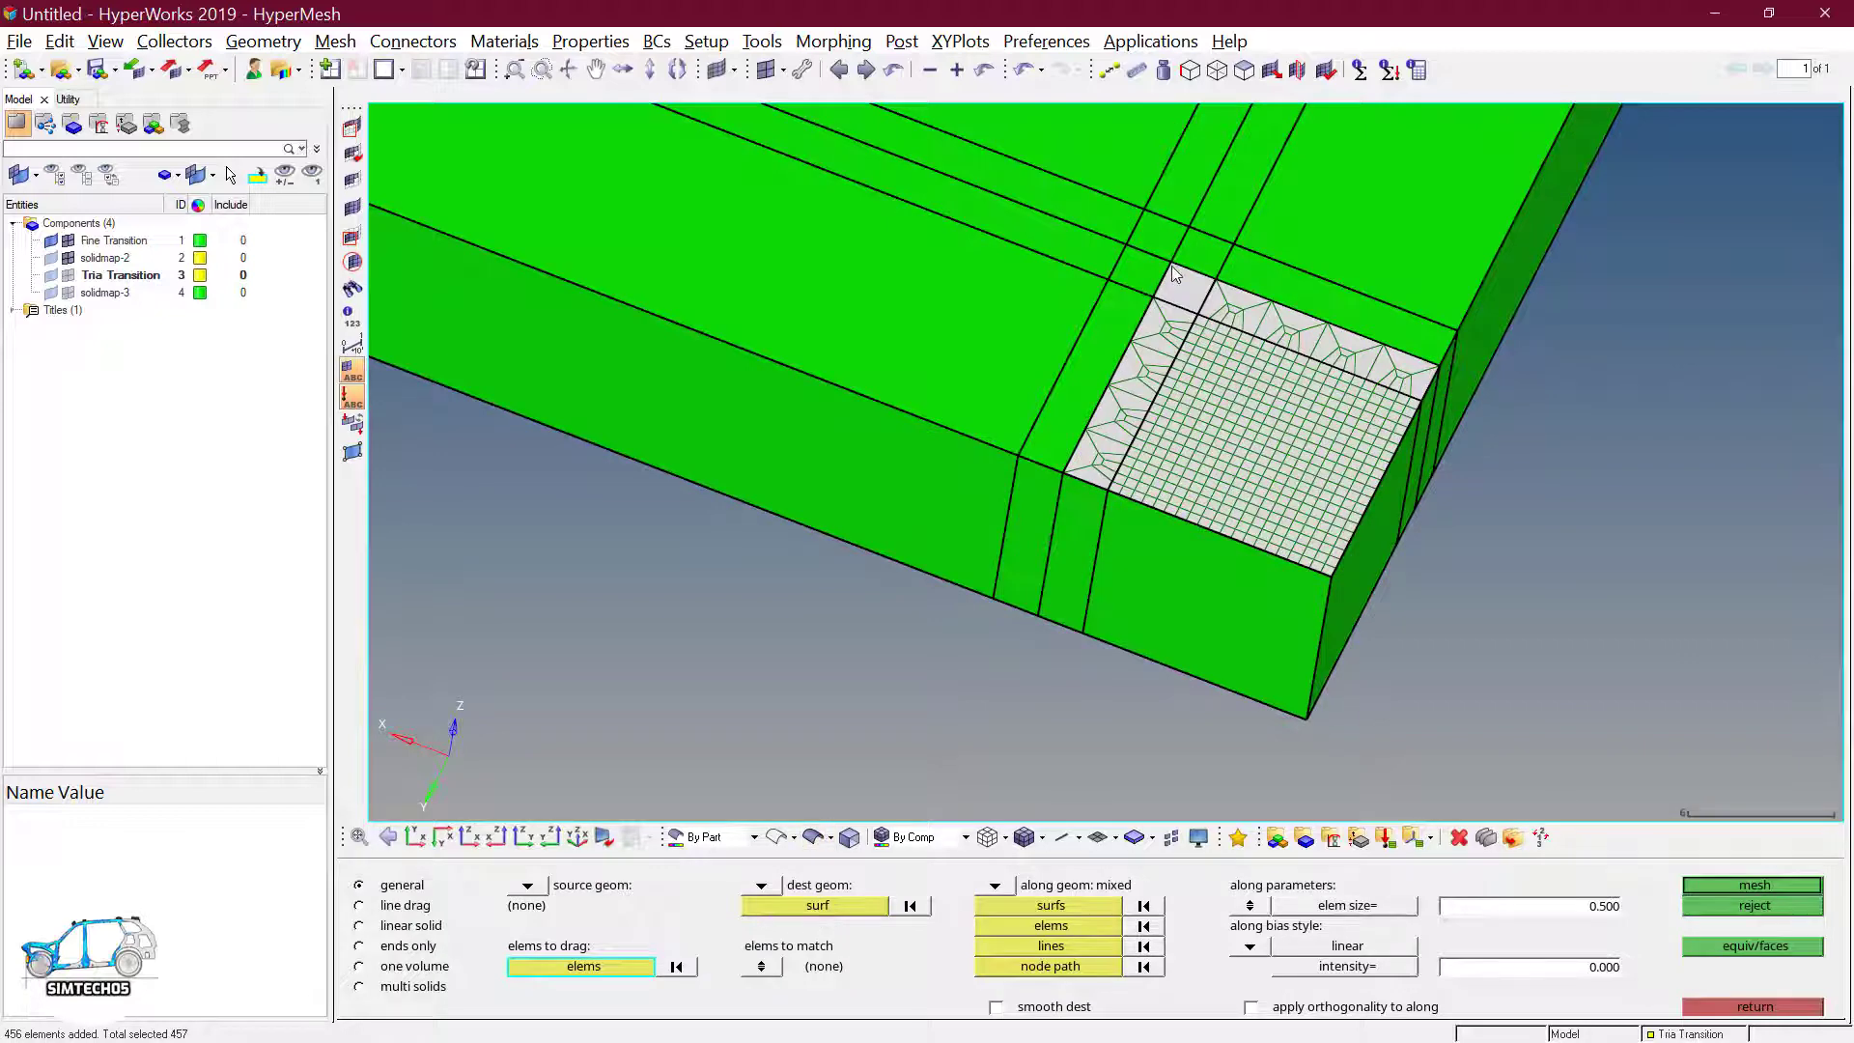
left_click(676, 967)
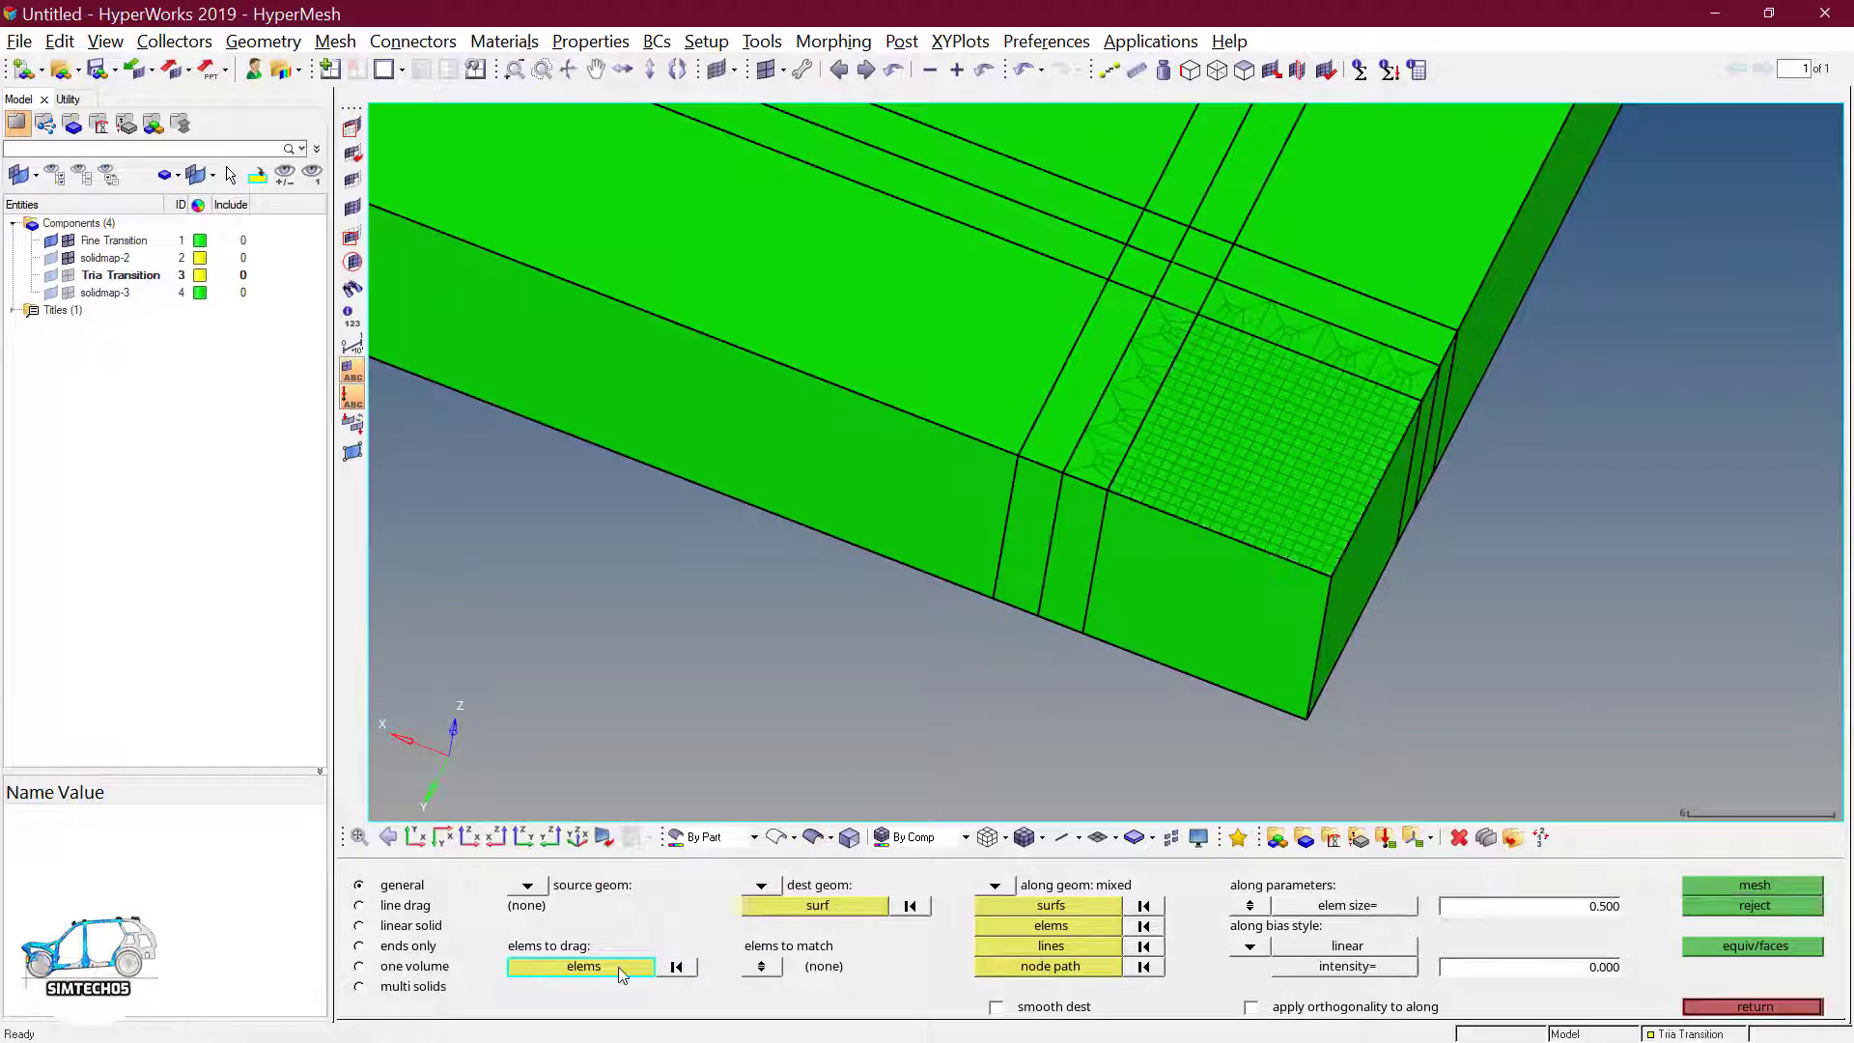
- Choose the square corner face's elements to drag onto its matching bottom face and try solid meshing at element size 0.5
left_click(581, 966)
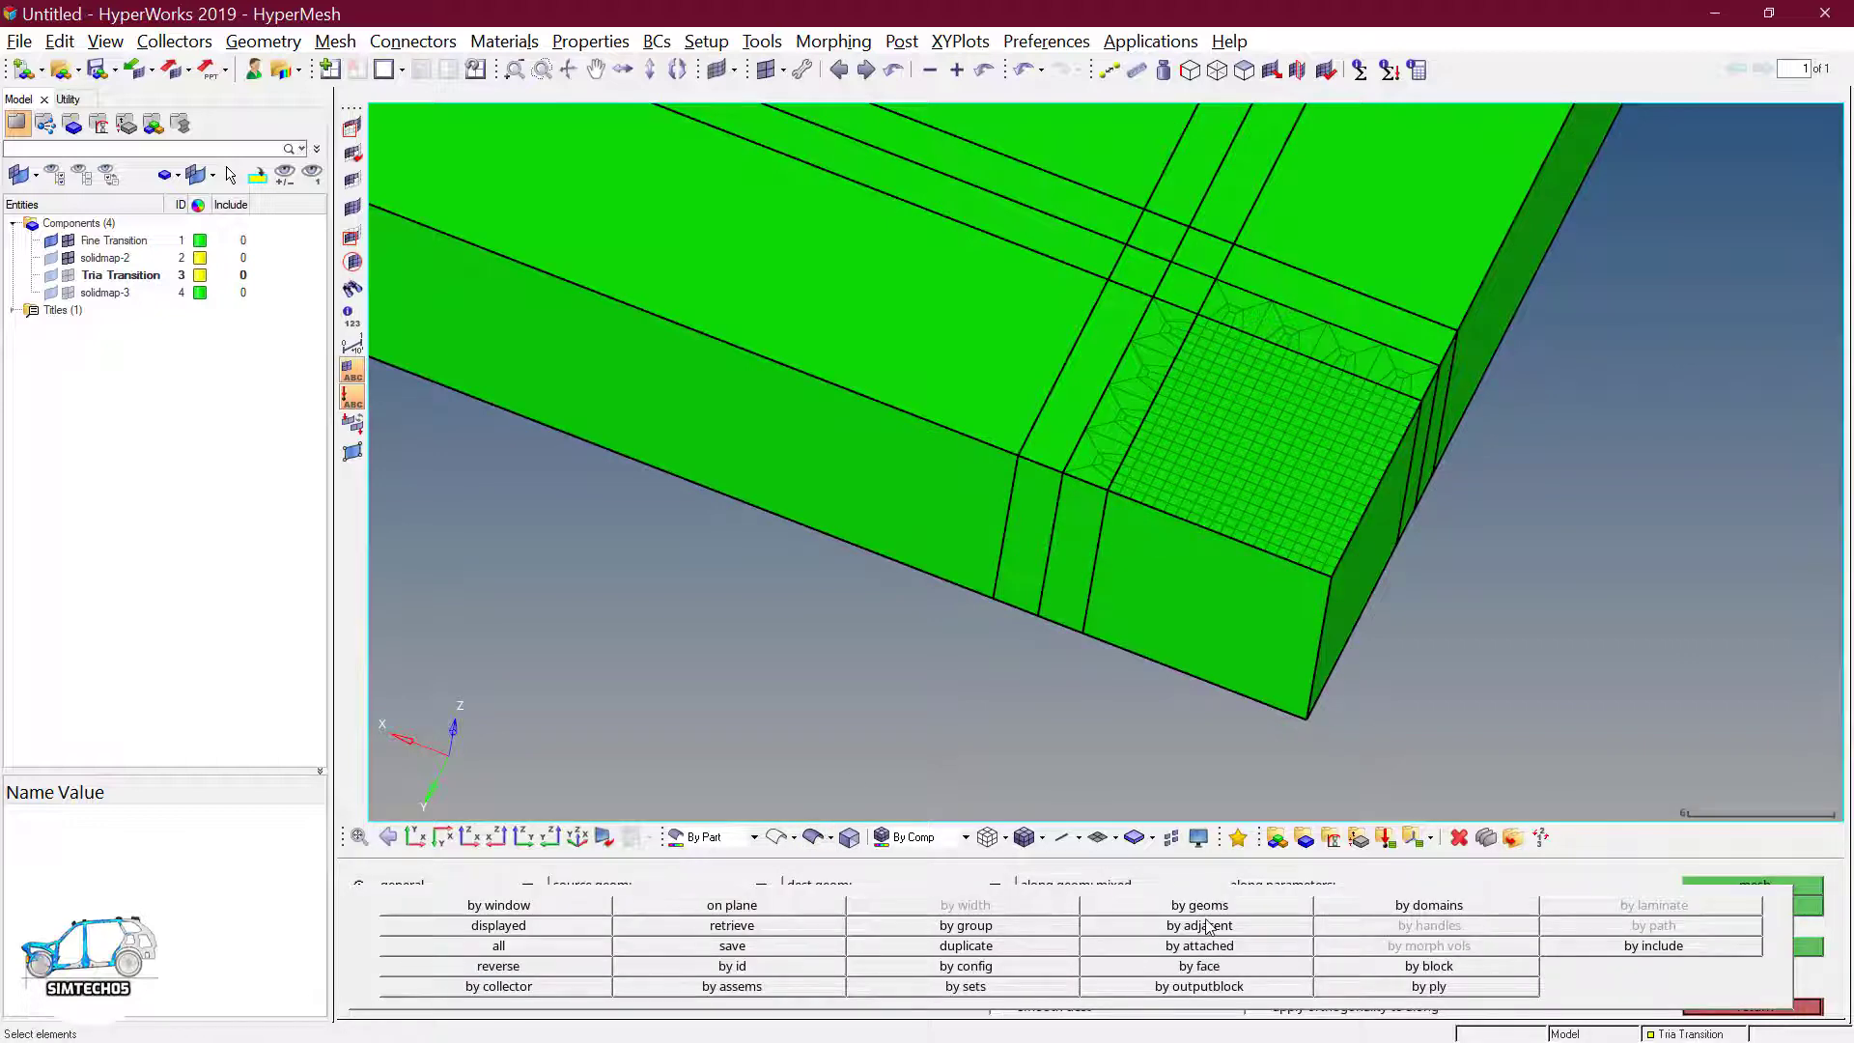
left_click(1202, 905)
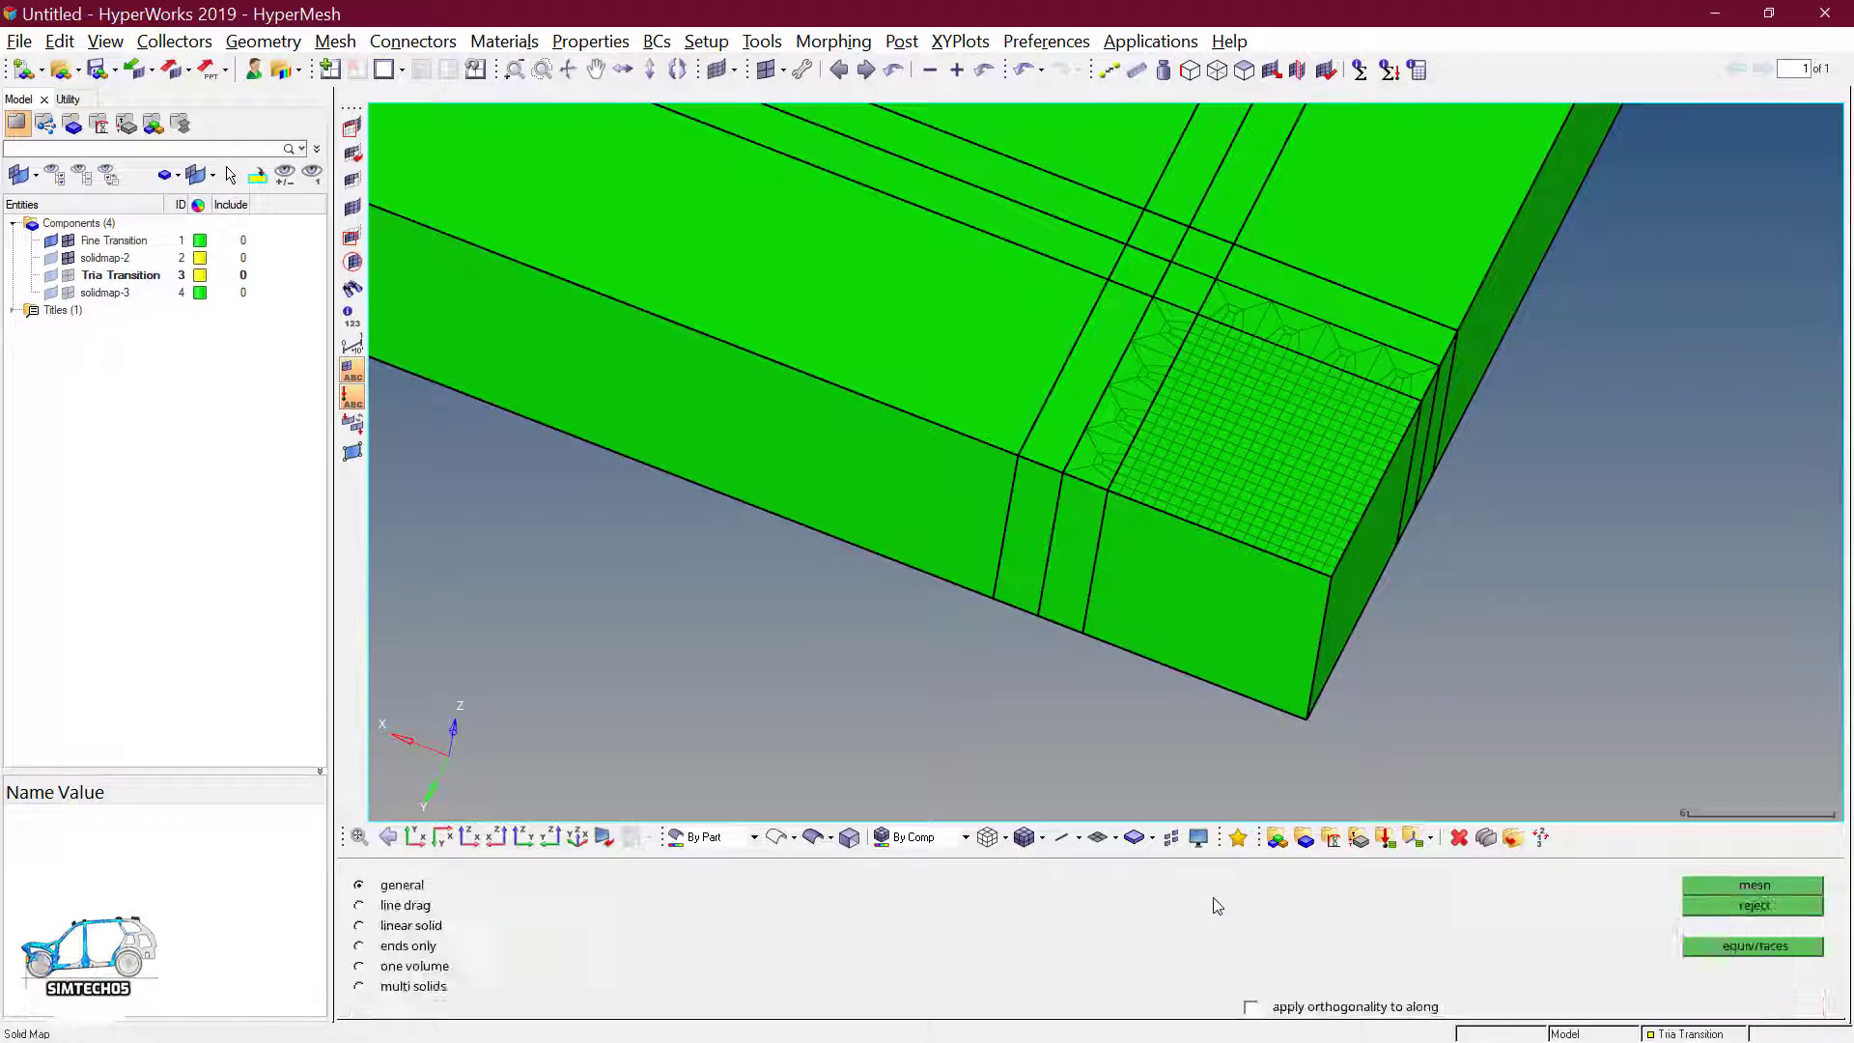
left_click(1194, 483)
left_click_drag(1213, 786, 1275, 603, "ctrl")
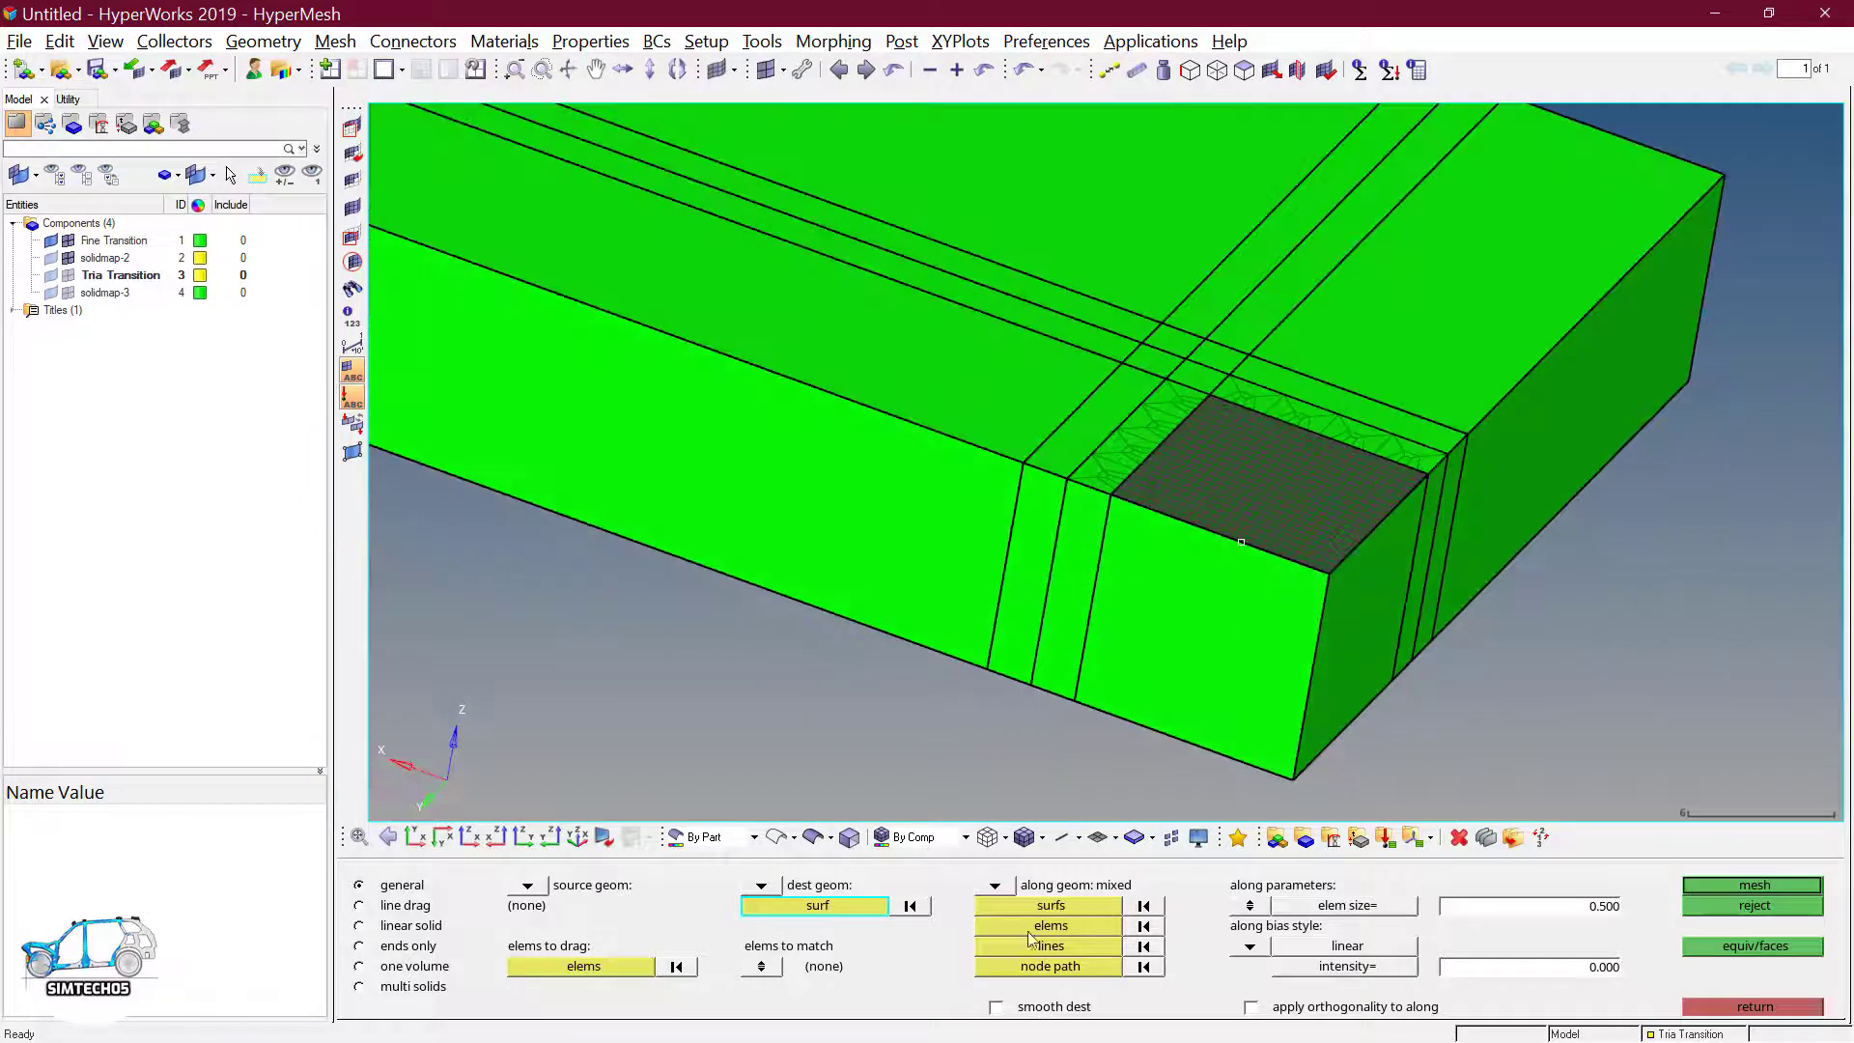
right_click_drag(1340, 653, 1338, 605, "ctrl")
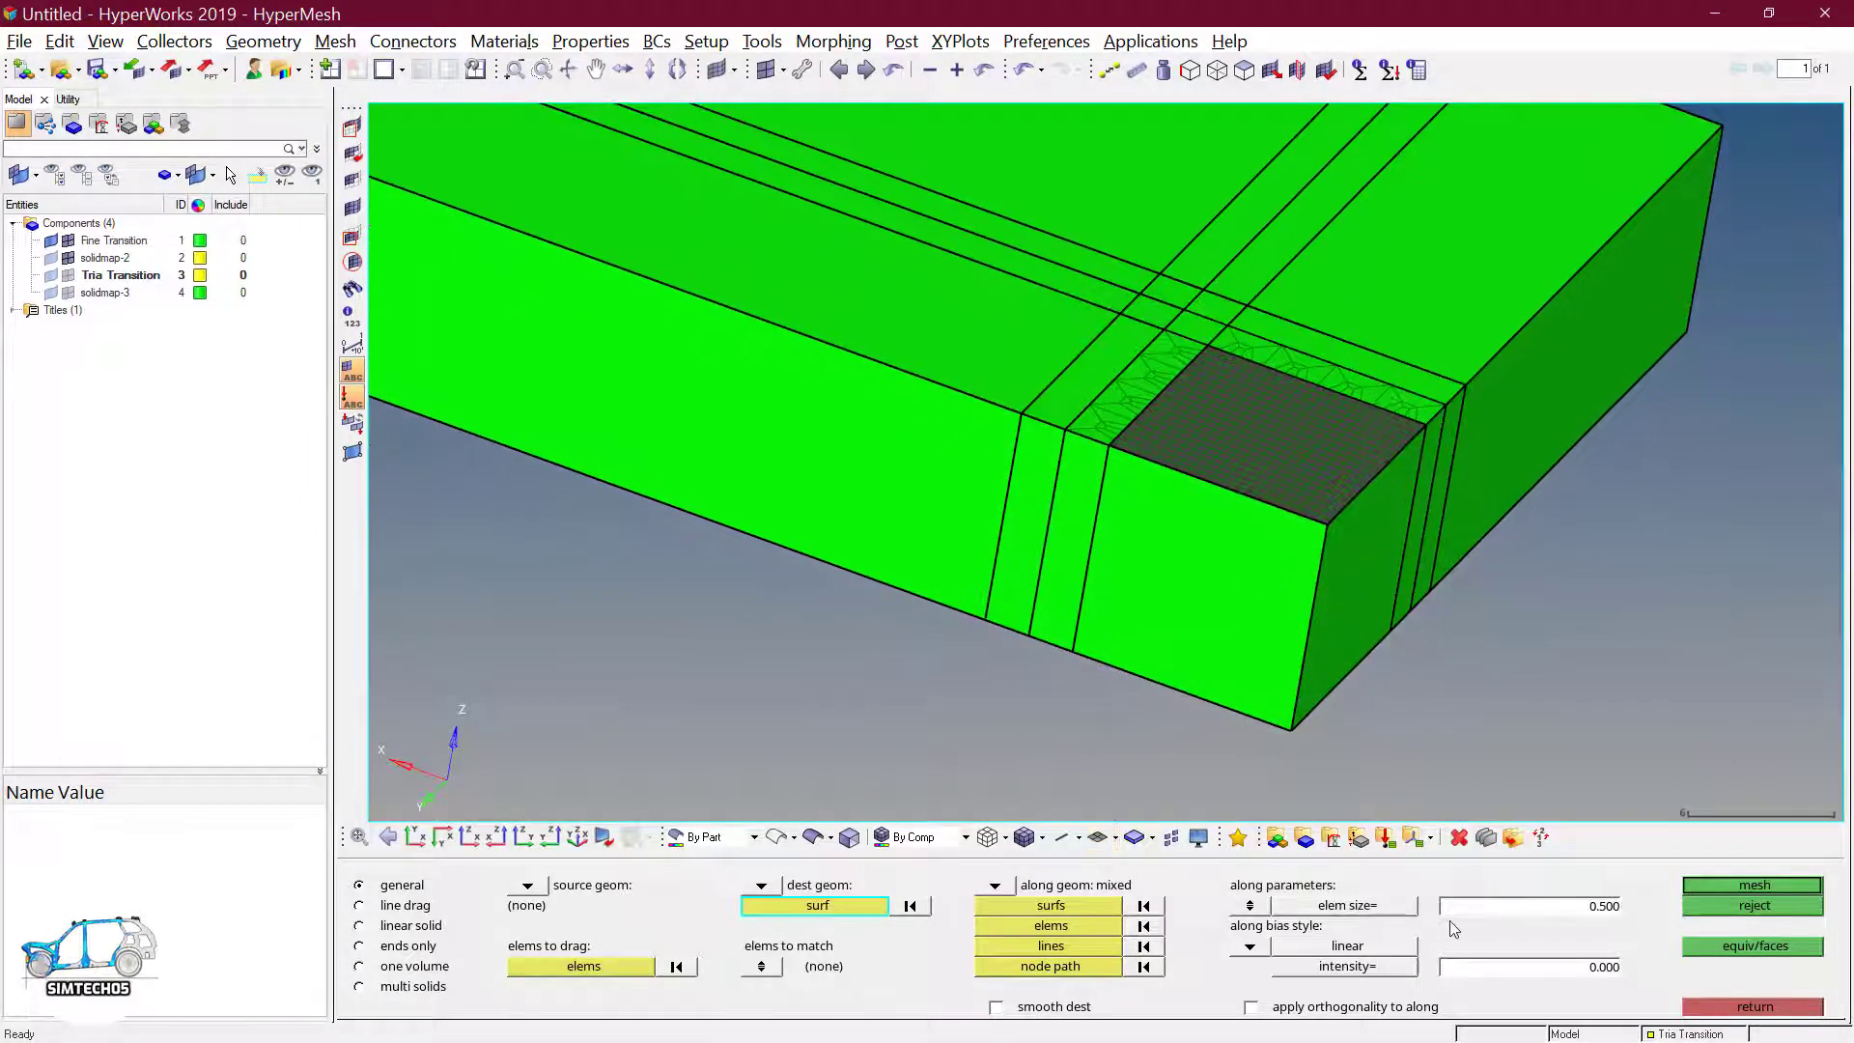
left_click(1607, 909)
left_click(1735, 885)
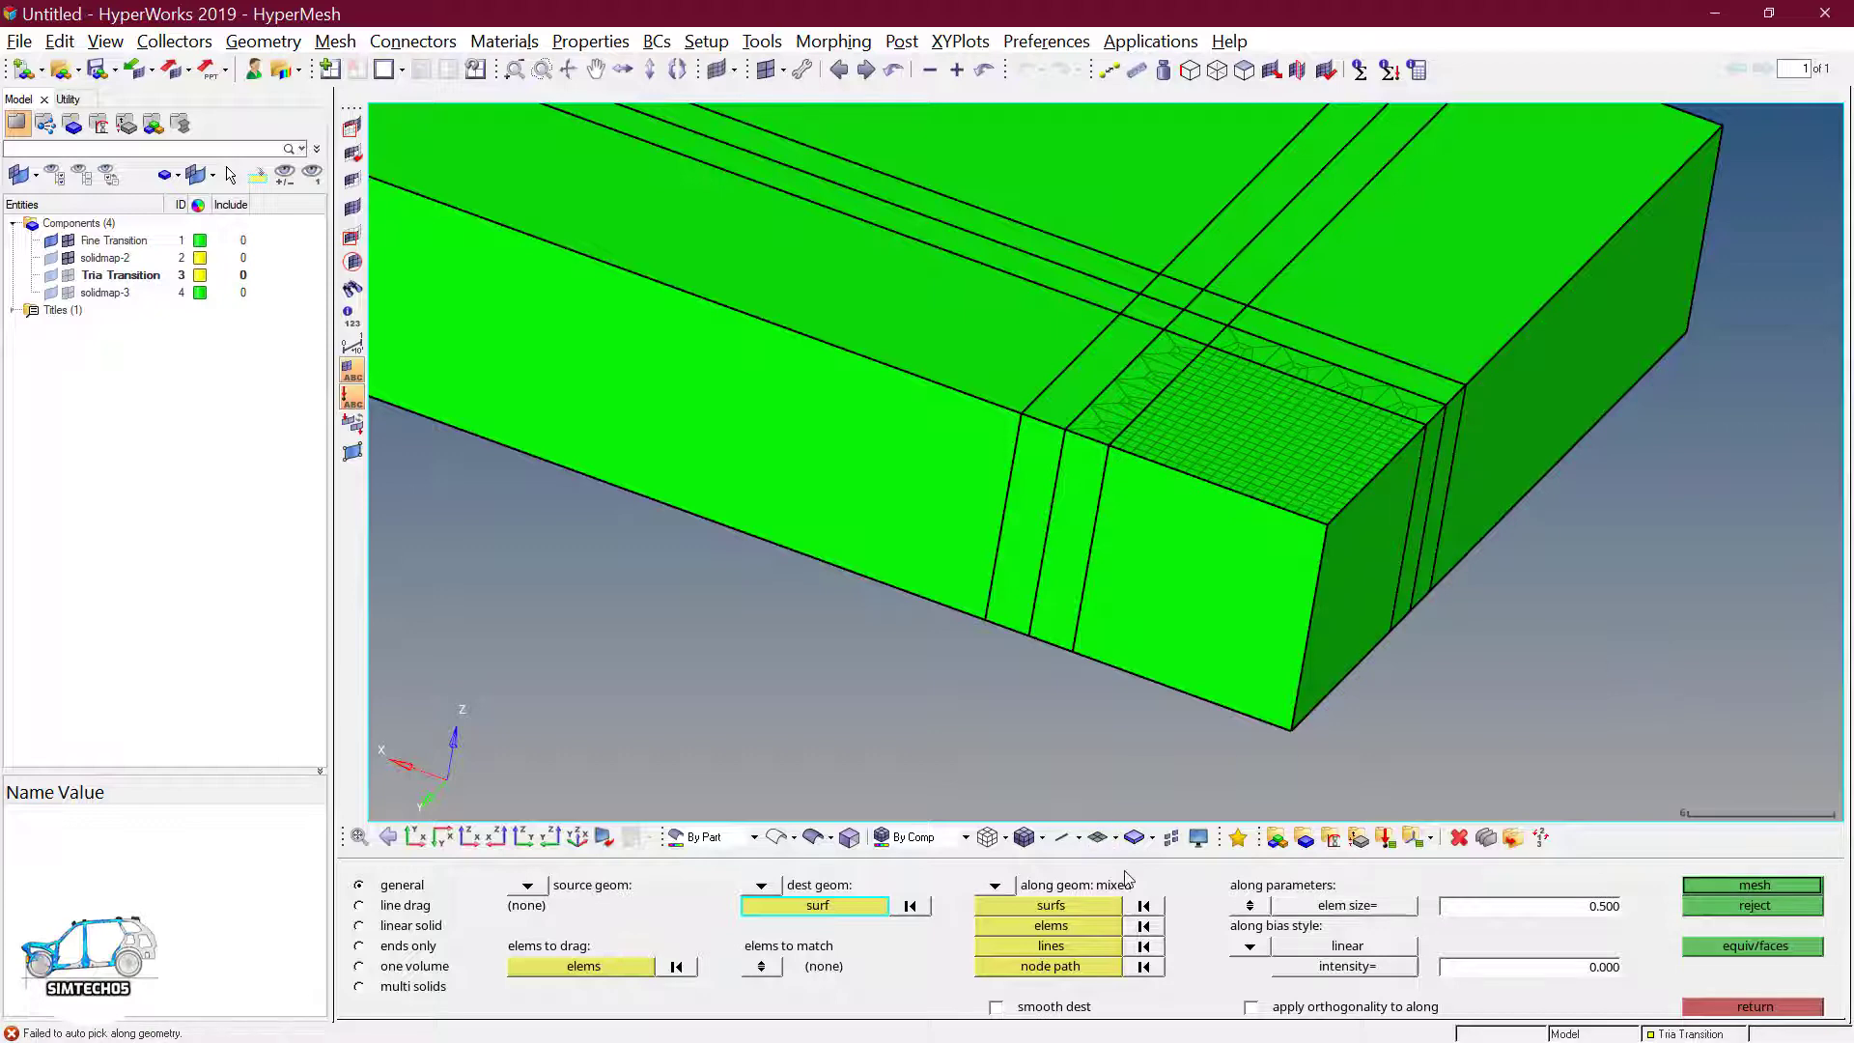
- Add the corner block's two outer side faces as along geometry and generate its solid mesh
left_click(1056, 909)
left_click(1266, 615)
left_click_drag(1359, 610, 1250, 627, "ctrl")
left_click(1324, 673)
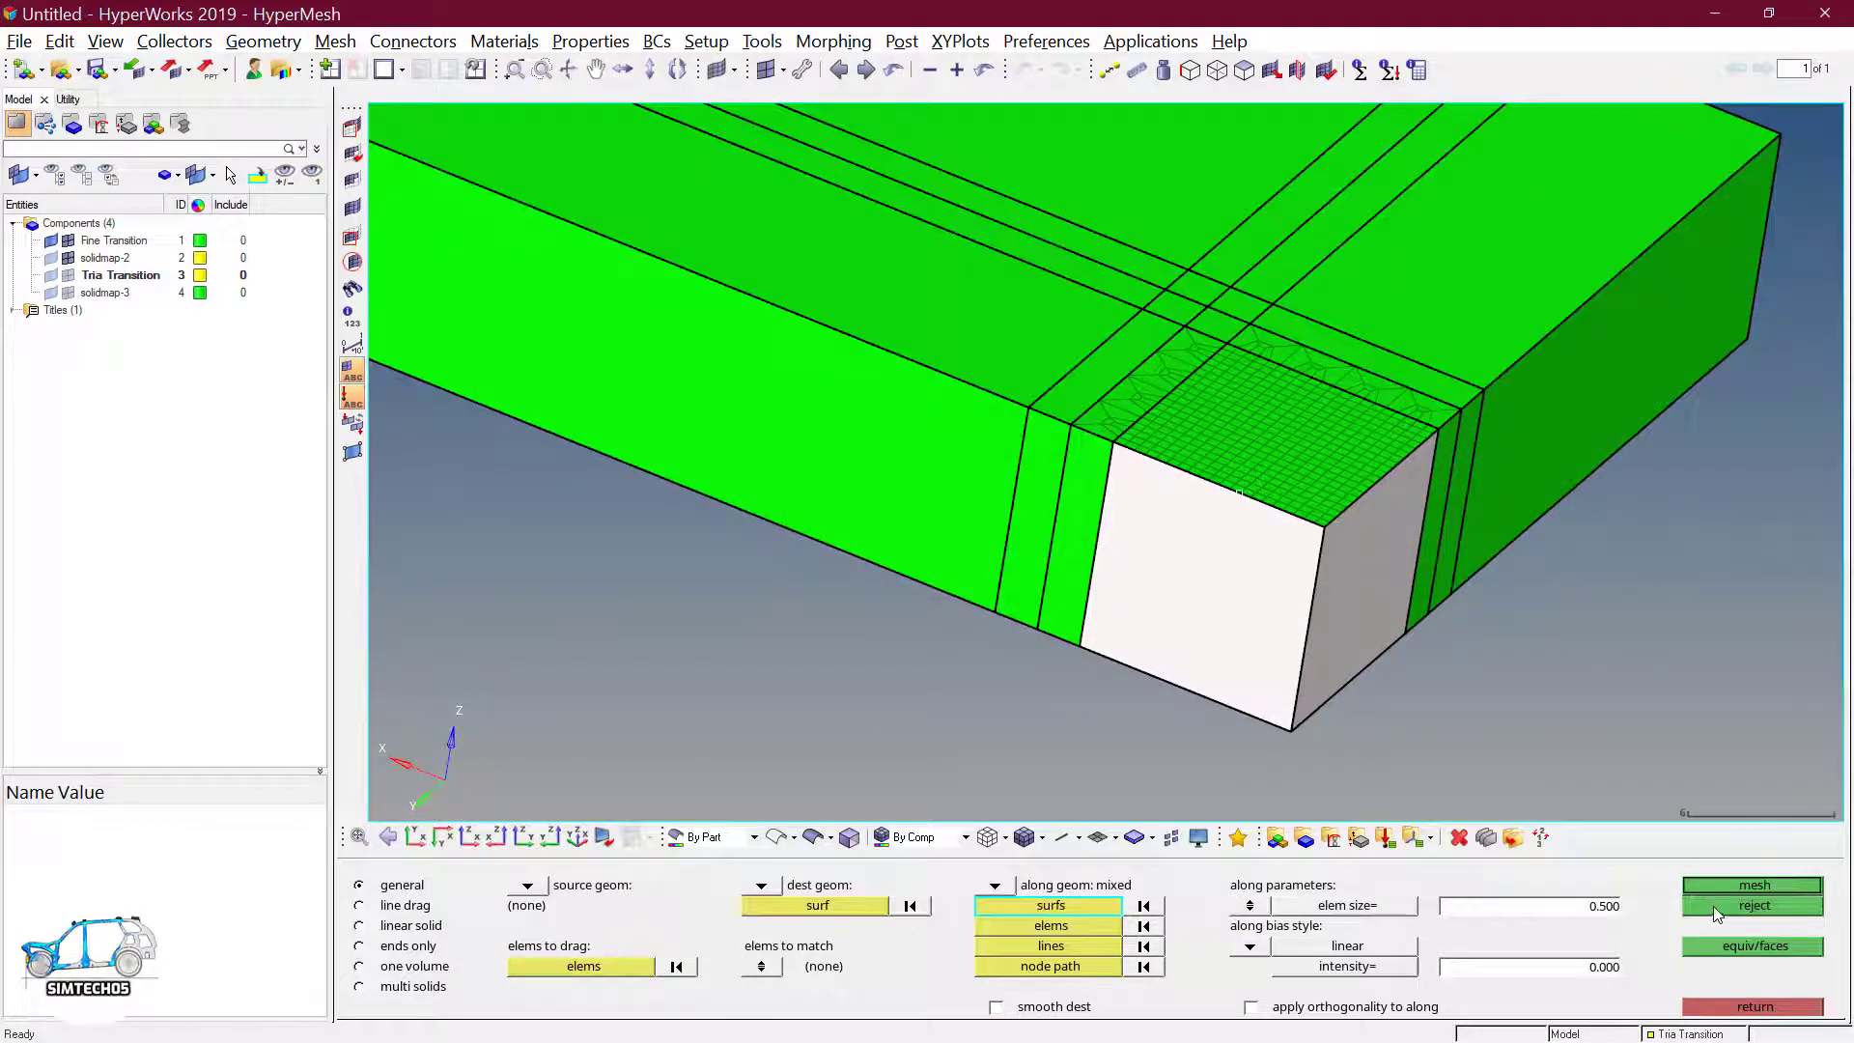
left_click(1729, 883)
- Select the first transition strip's elements by geometry as the elements to drag, with the matching bottom strip surface as the destination
mouse_move(1249, 531)
left_mouse_down("ctrl")
mouse_move(1180, 470)
mouse_move(1092, 629)
mouse_move(1231, 516)
left_mouse_up("ctrl")
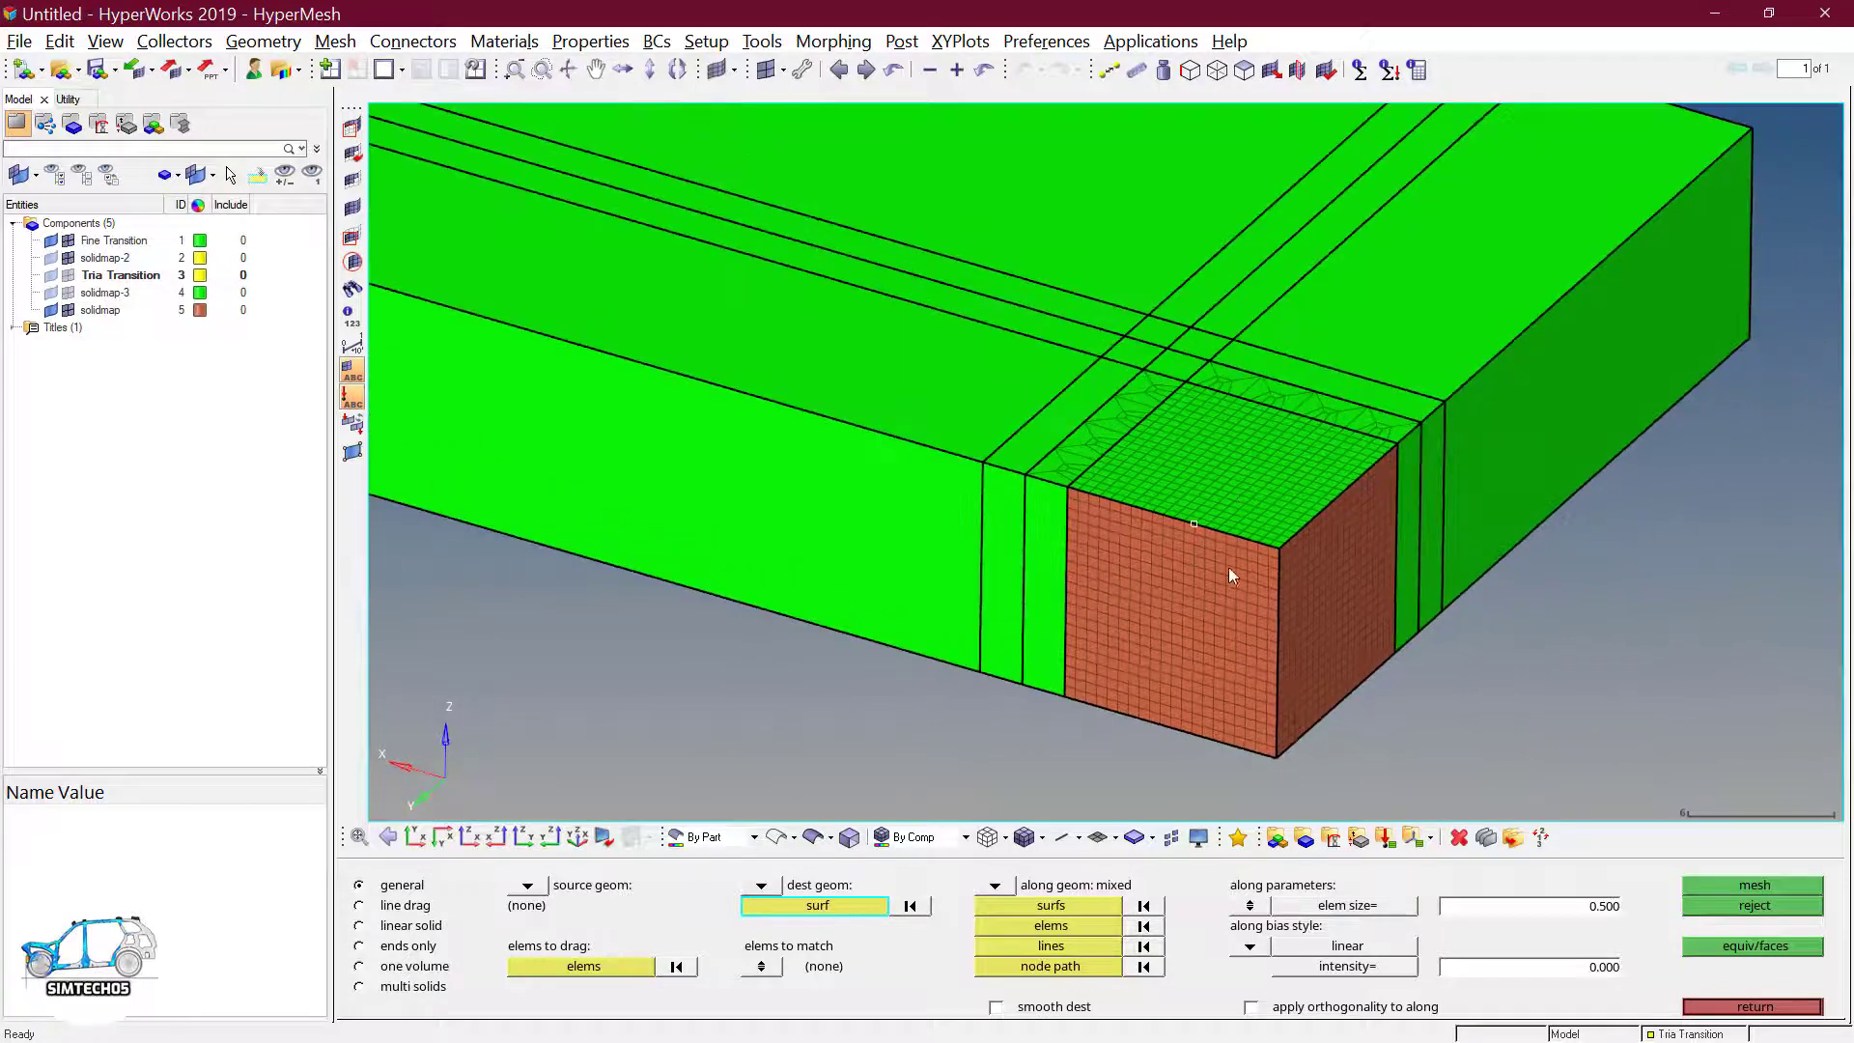
right_click_drag(1120, 579, 1197, 633, "ctrl")
left_click_drag(1197, 634, 1331, 657, "ctrl")
right_click_drag(1311, 647, 1359, 616, "ctrl")
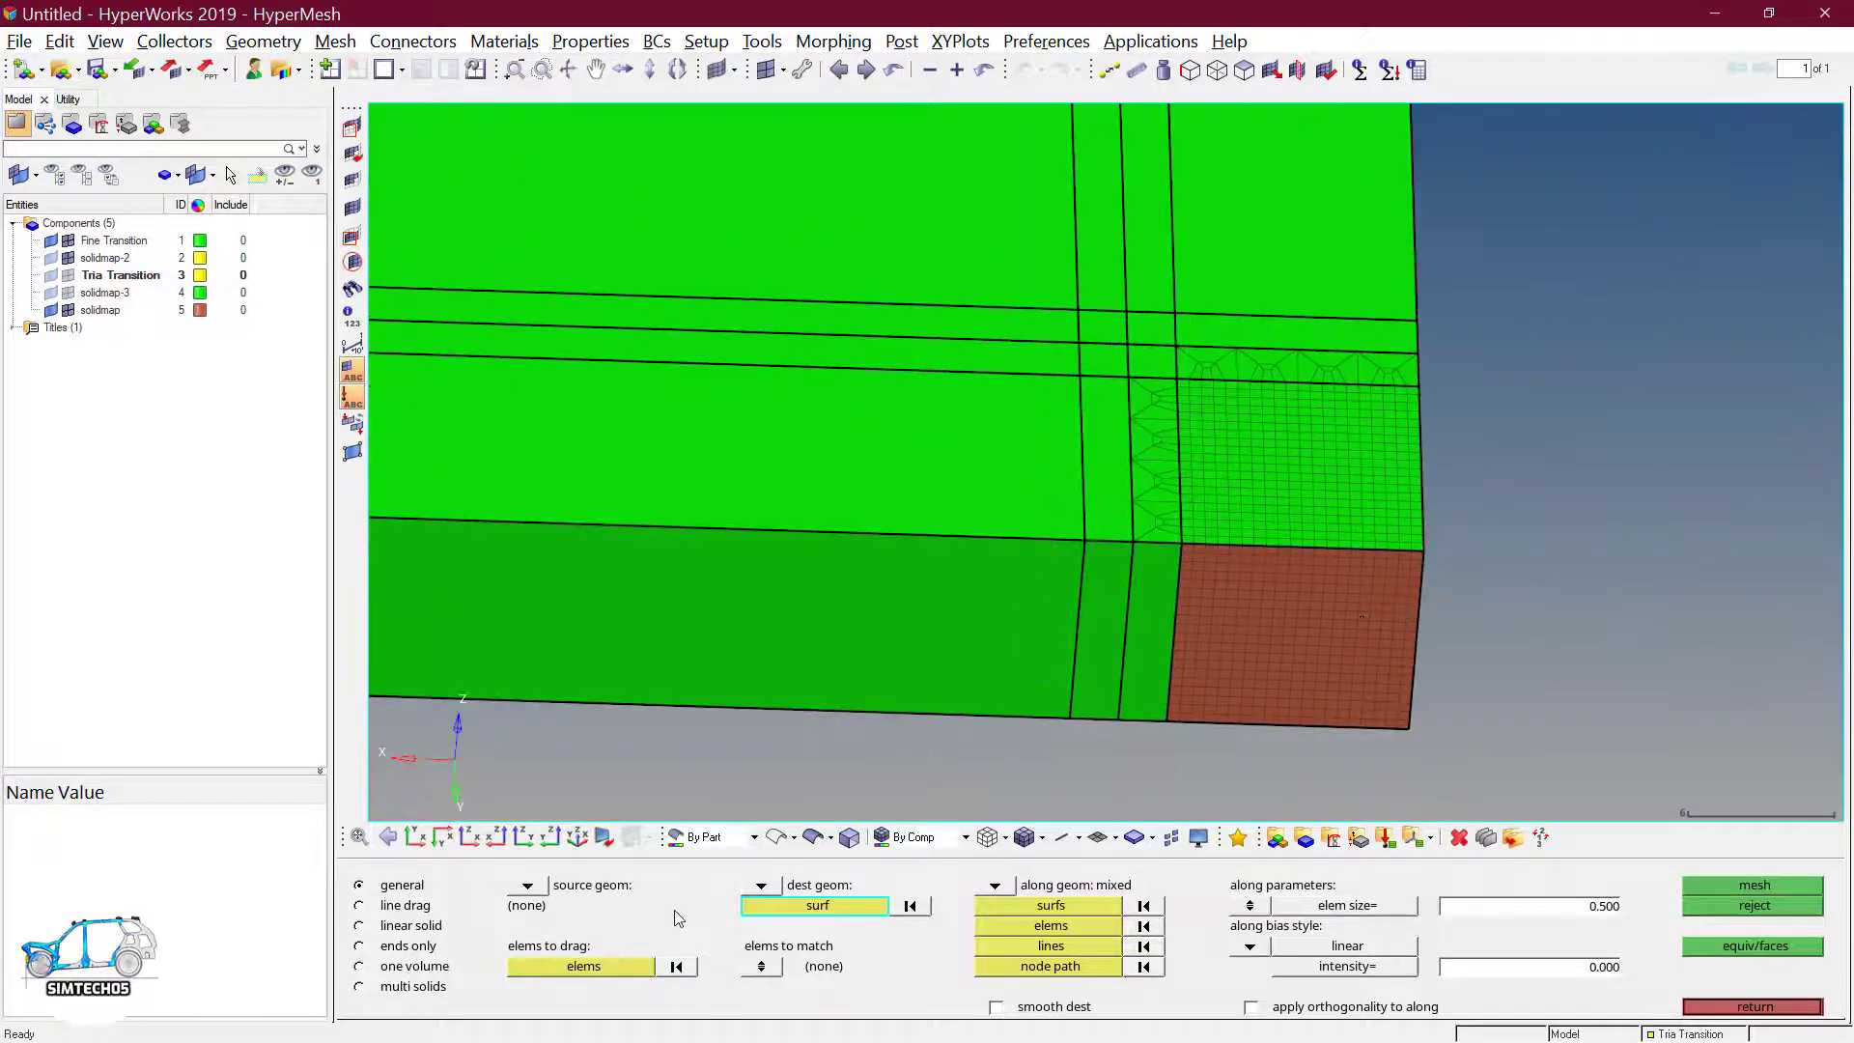
left_click(628, 967)
left_click(1143, 386)
left_click(637, 970)
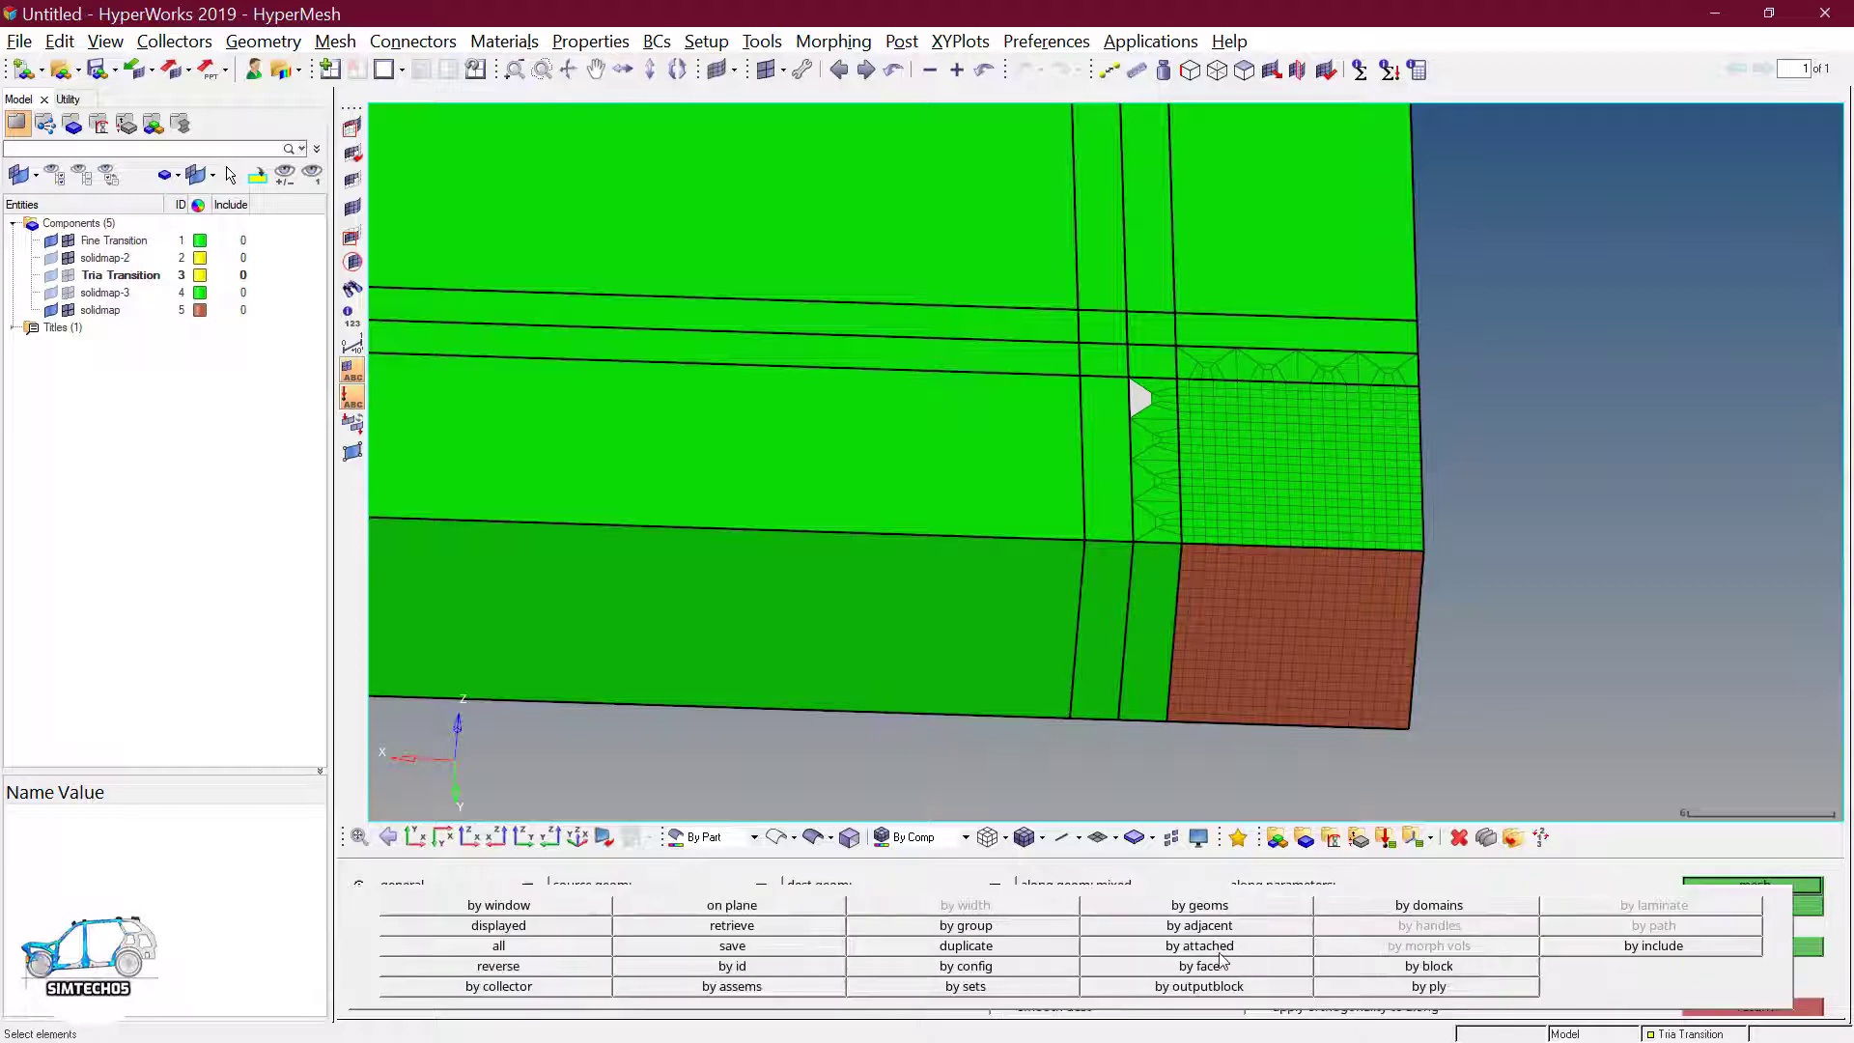
left_click(1207, 905)
left_click(1166, 504)
middle_click(1166, 505)
left_click(872, 911)
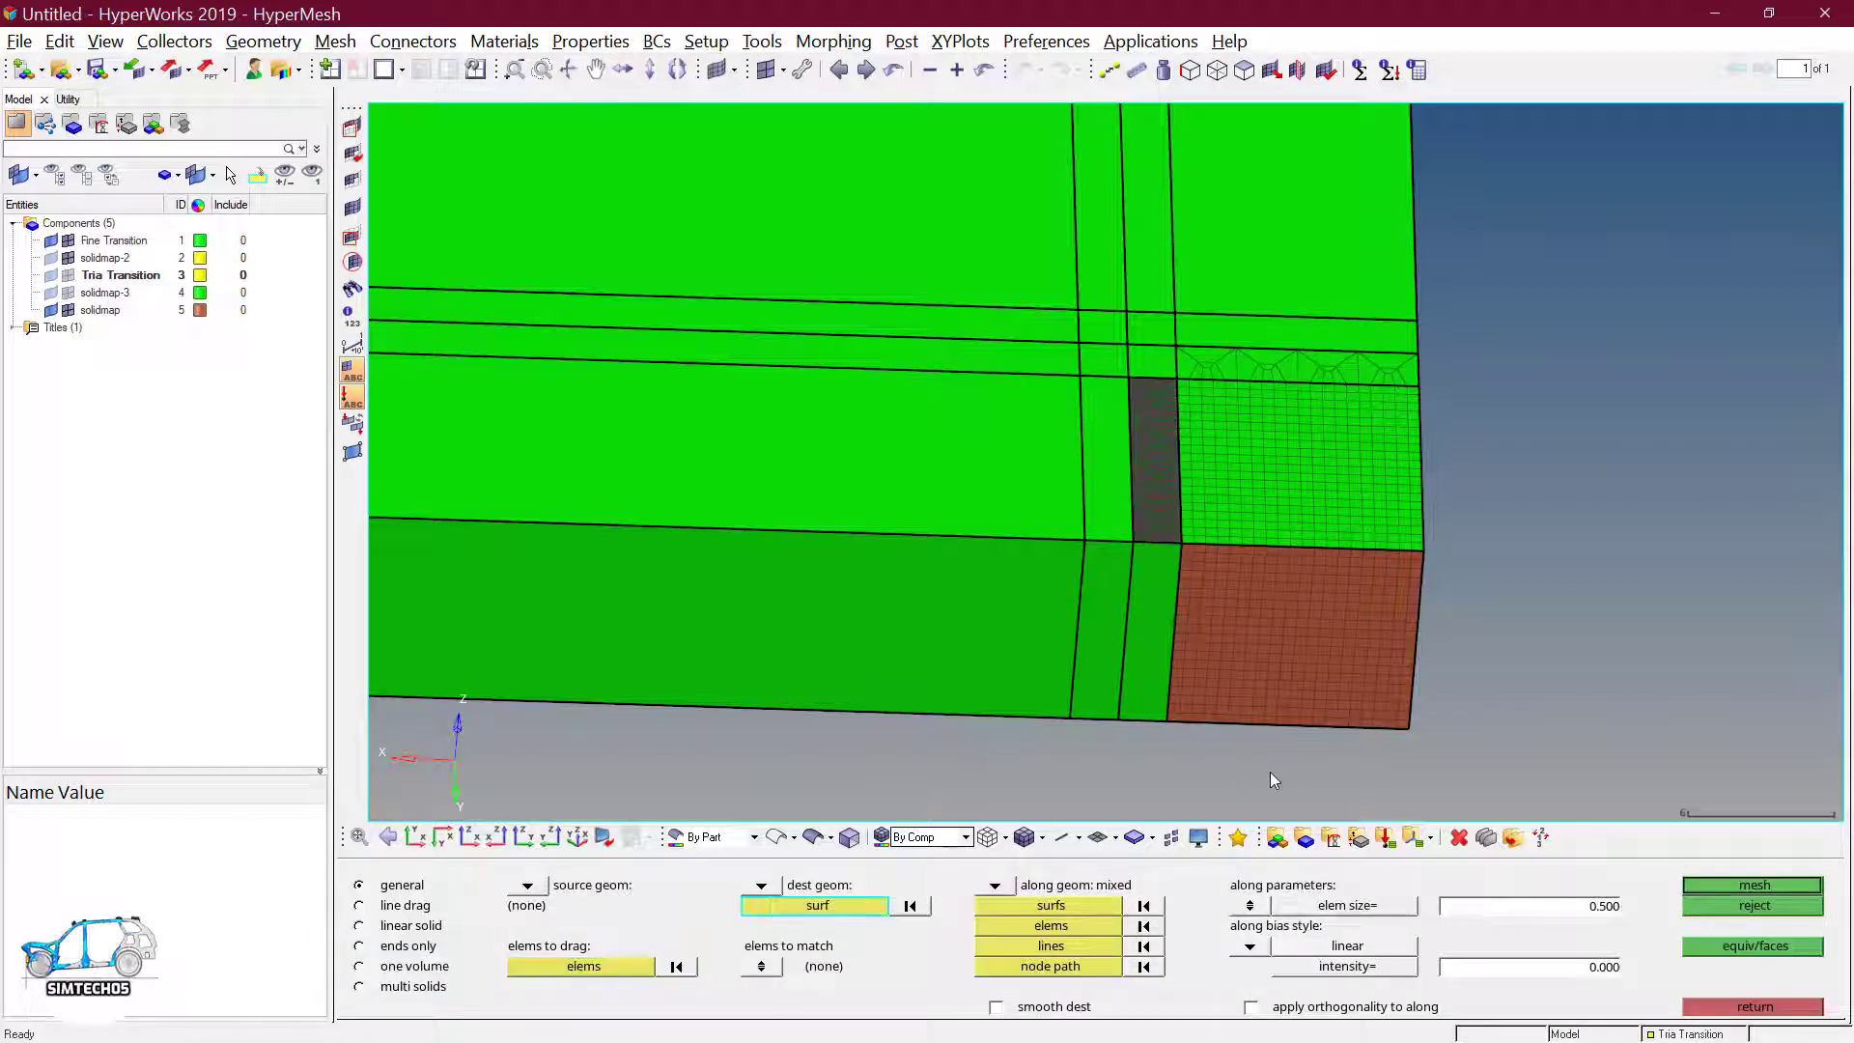
left_click_drag(1266, 773, 1311, 440, "ctrl")
left_click(1118, 761)
- Define the along node path down the front vertical edge shared by the strip and the meshed corner block
left_click(1063, 906)
left_click_drag(1144, 468, 1154, 611, "ctrl")
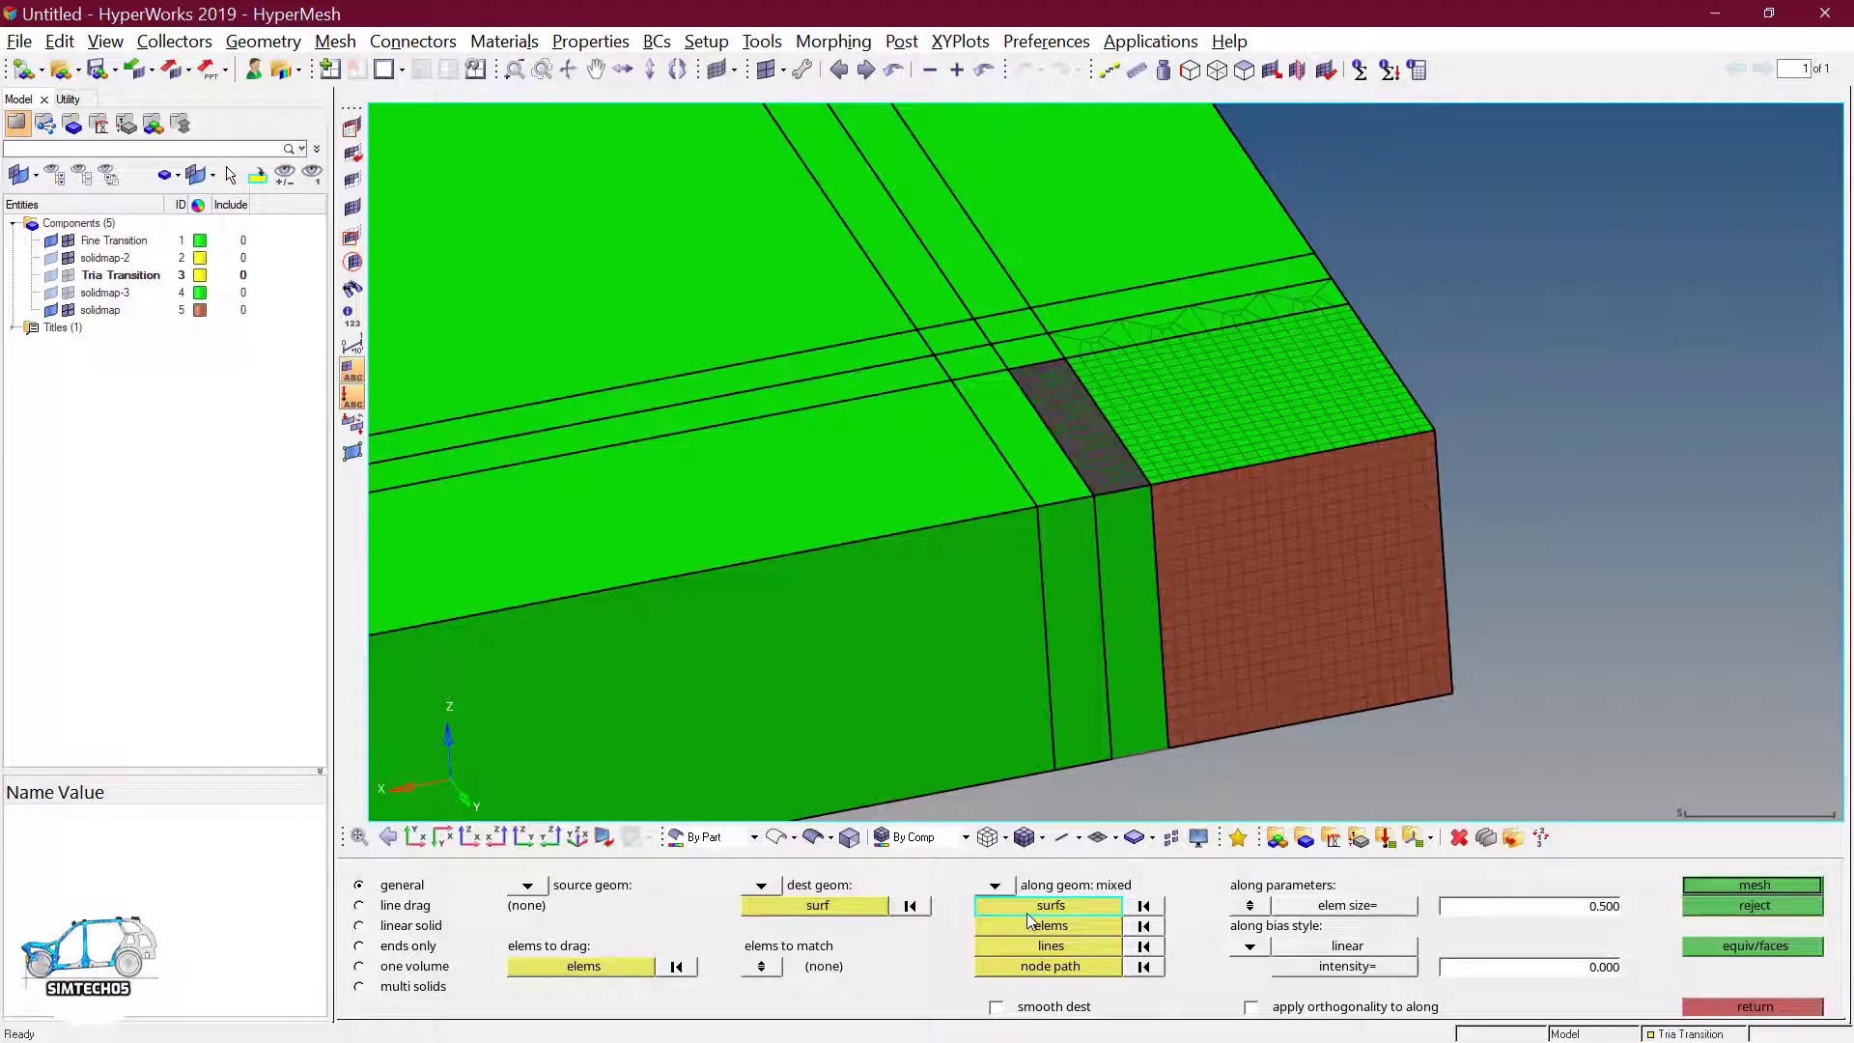
left_click(1059, 966)
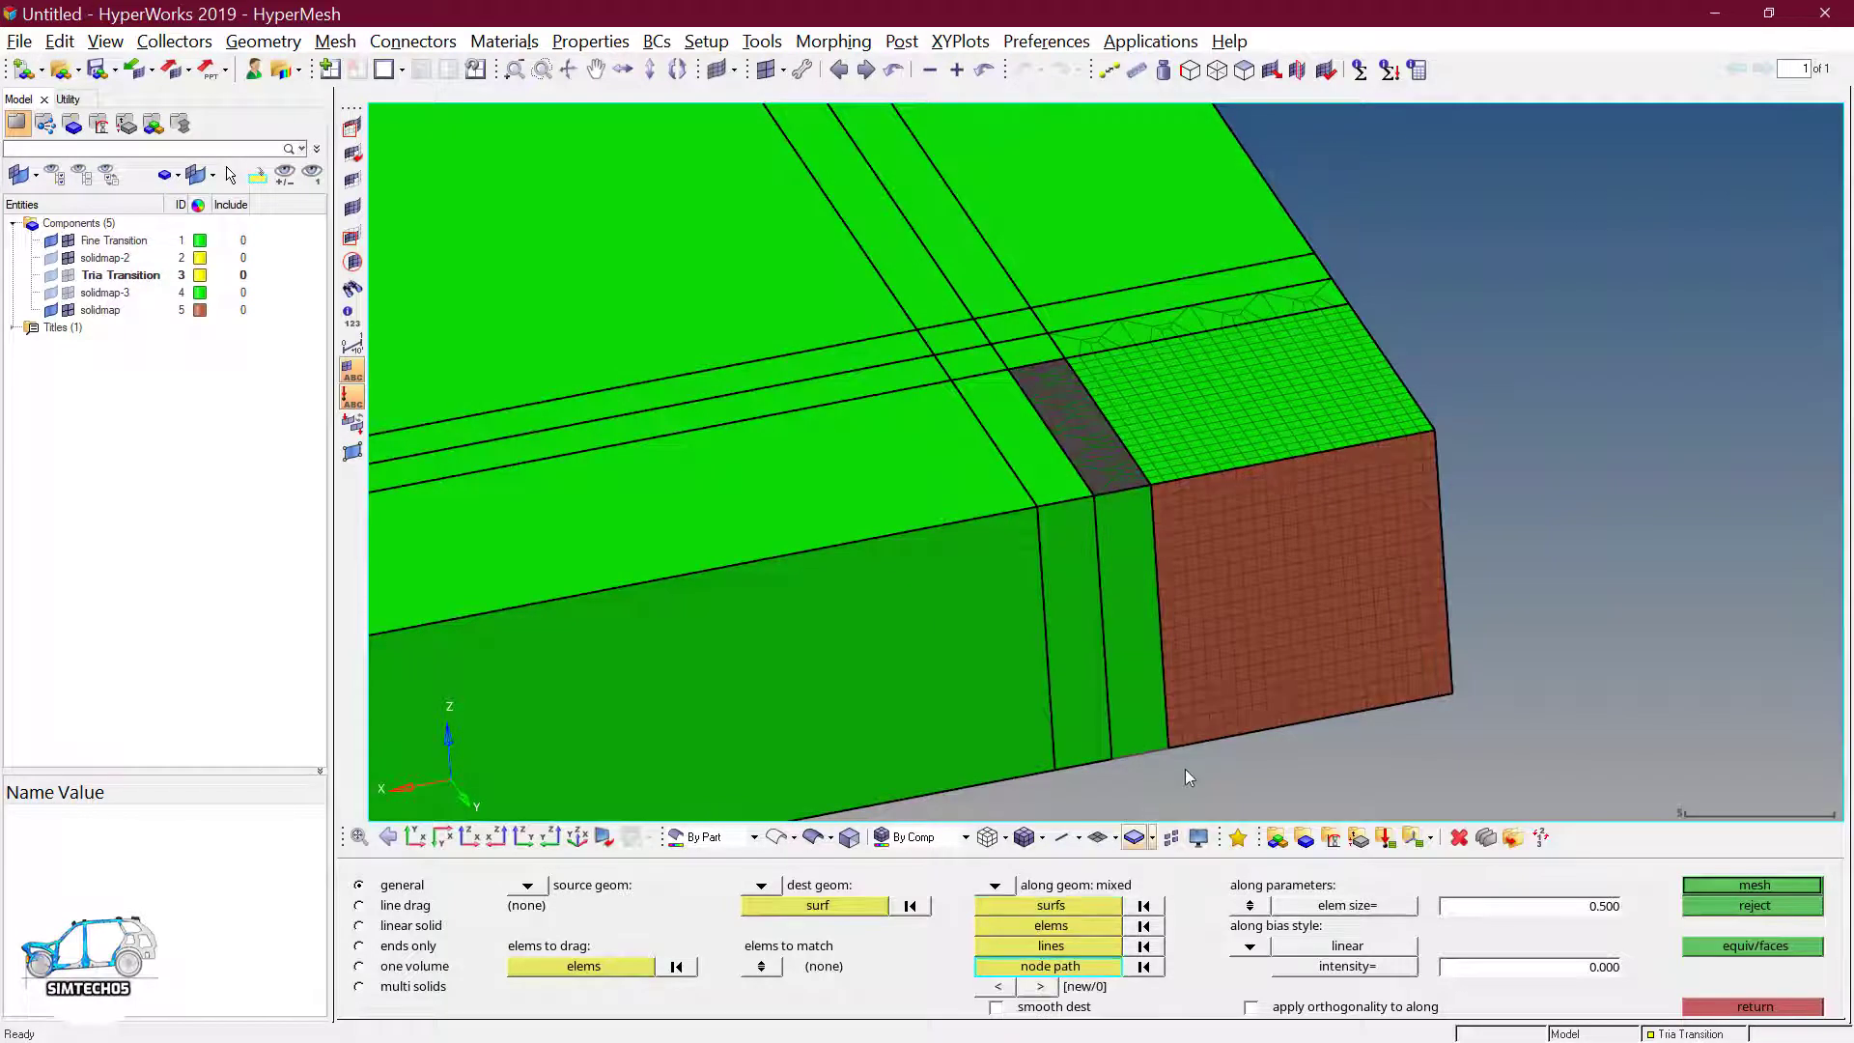
right_click_drag(1185, 768, 1189, 685, "ctrl")
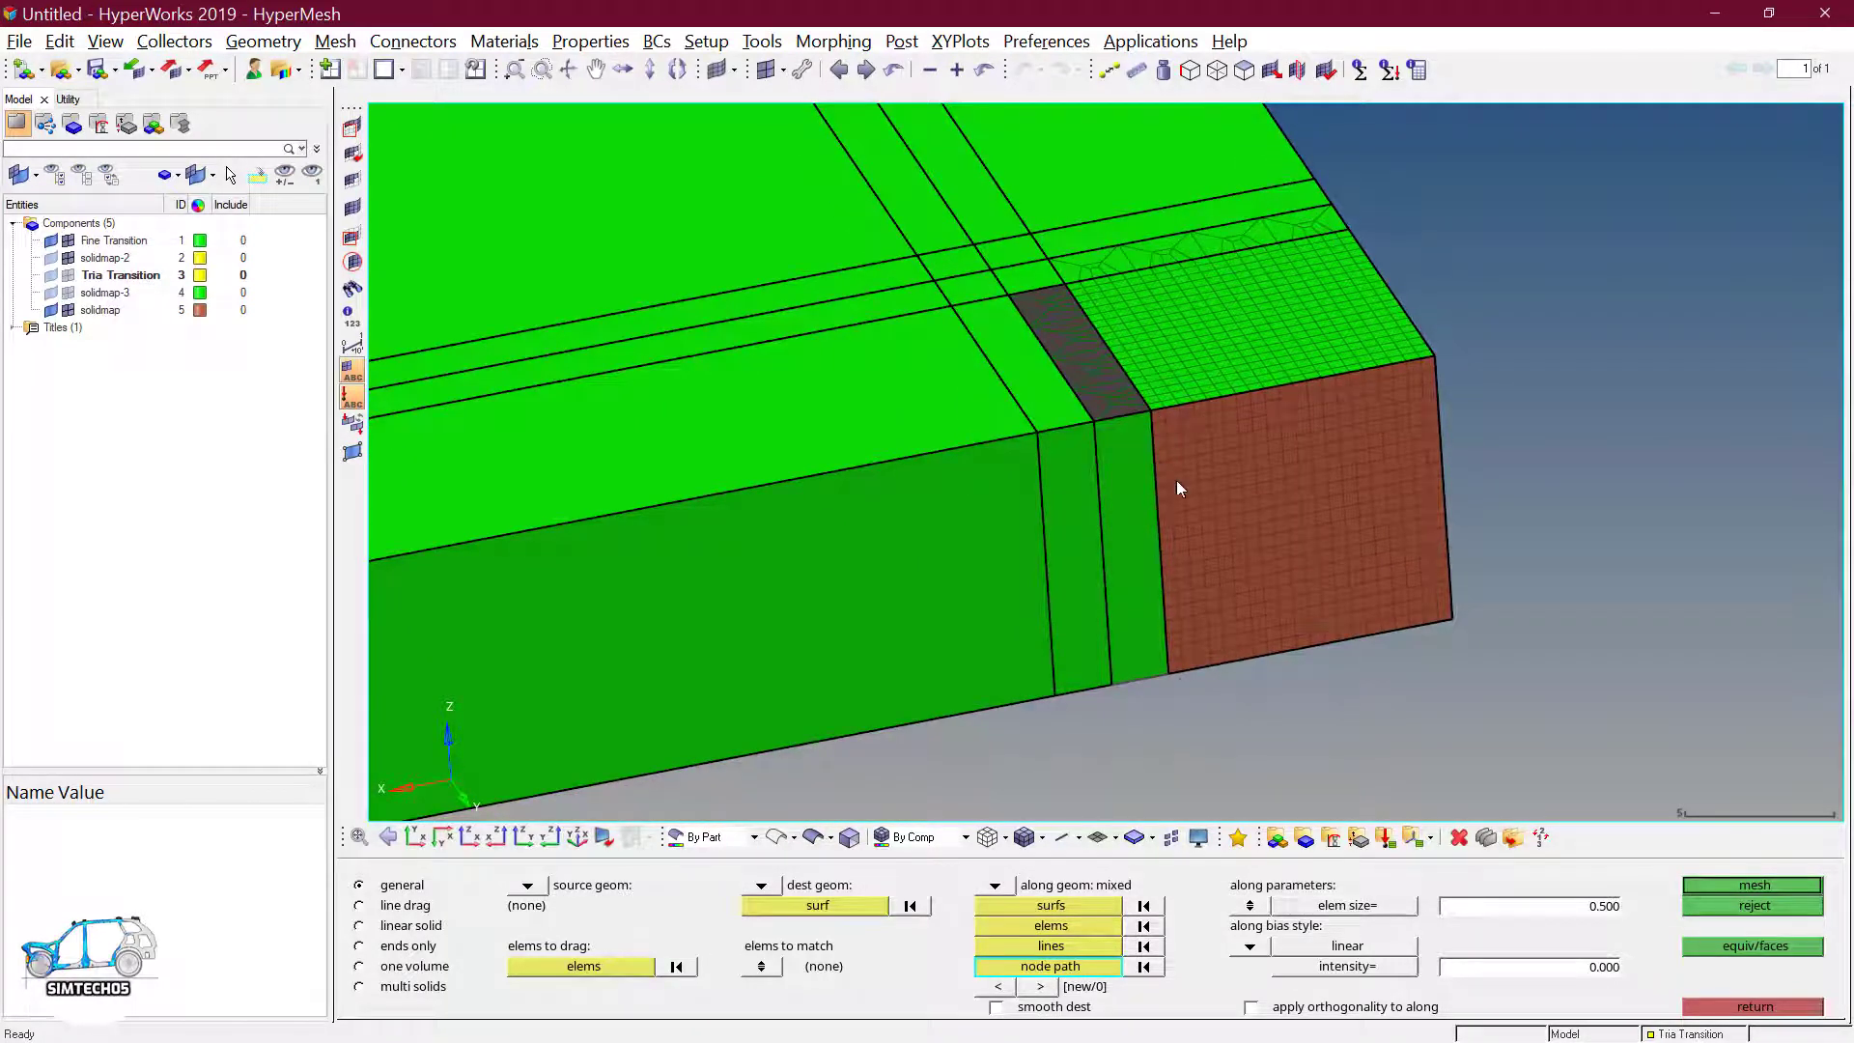
scroll(1165, 449, "up", 2)
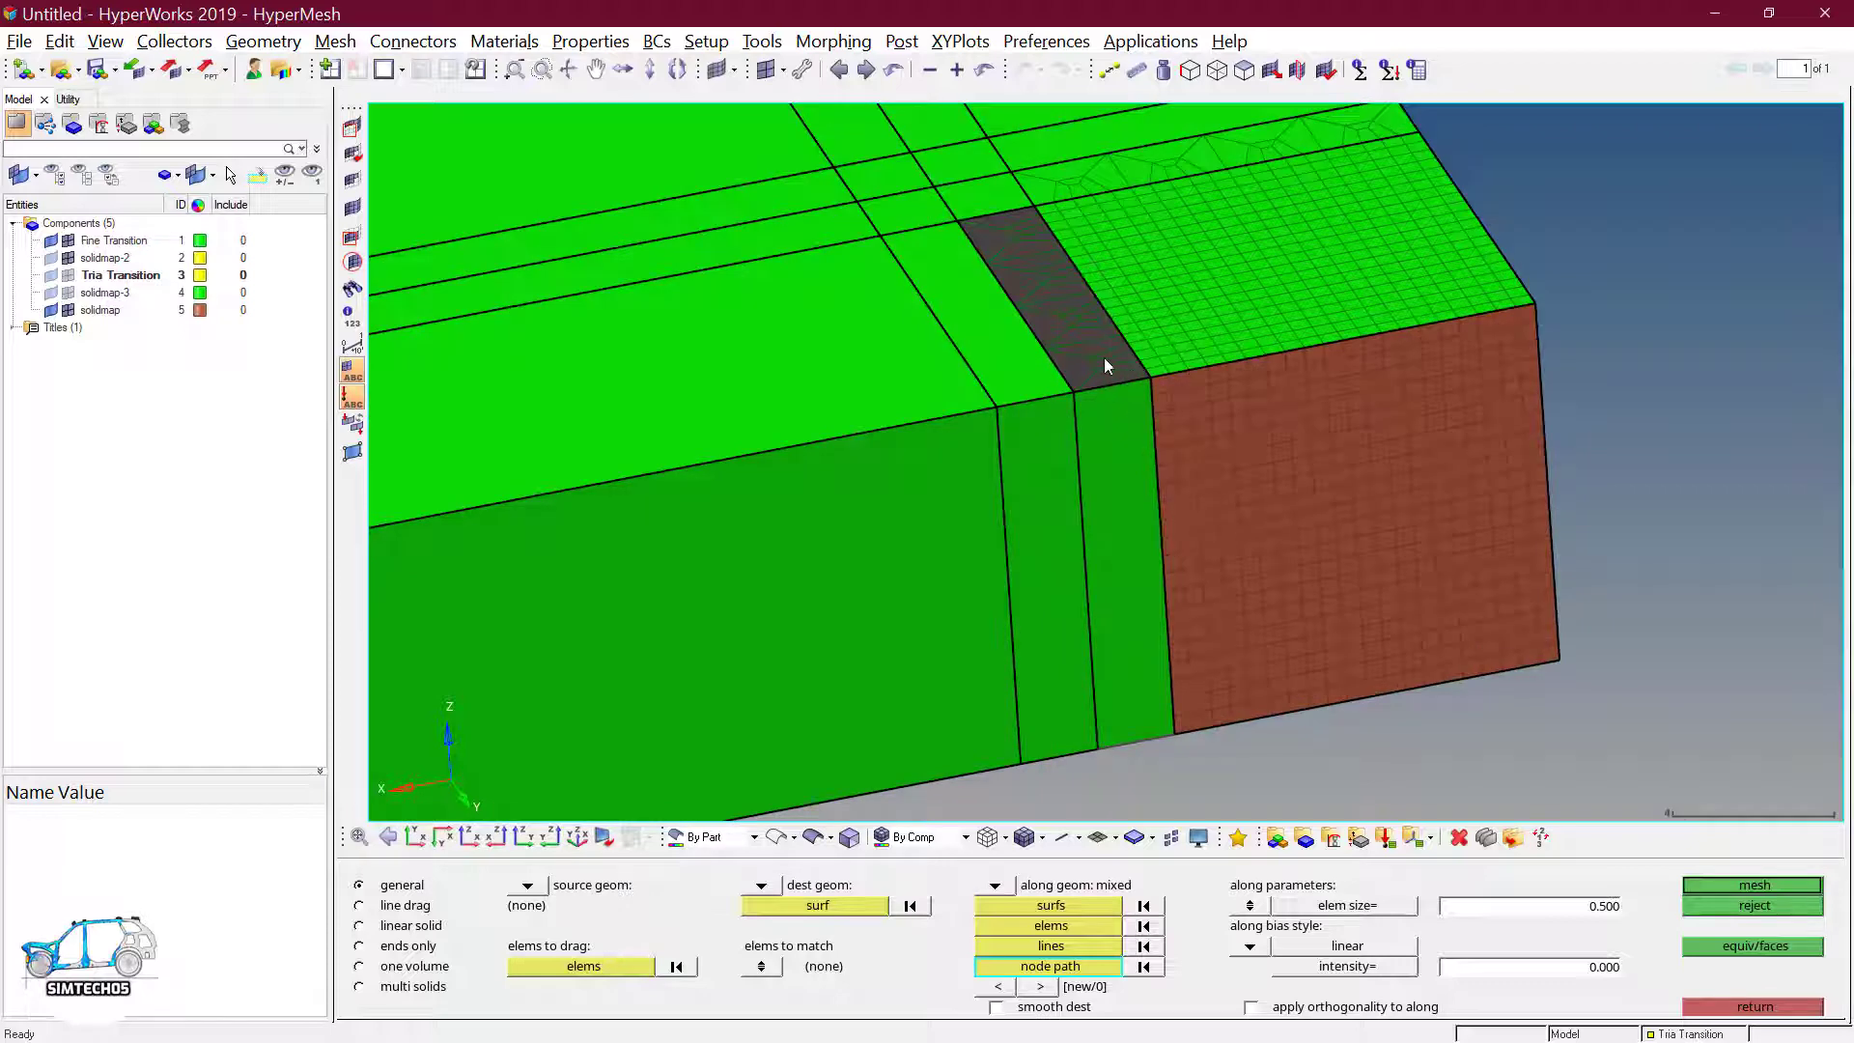
left_click(1150, 378)
left_click(1177, 732)
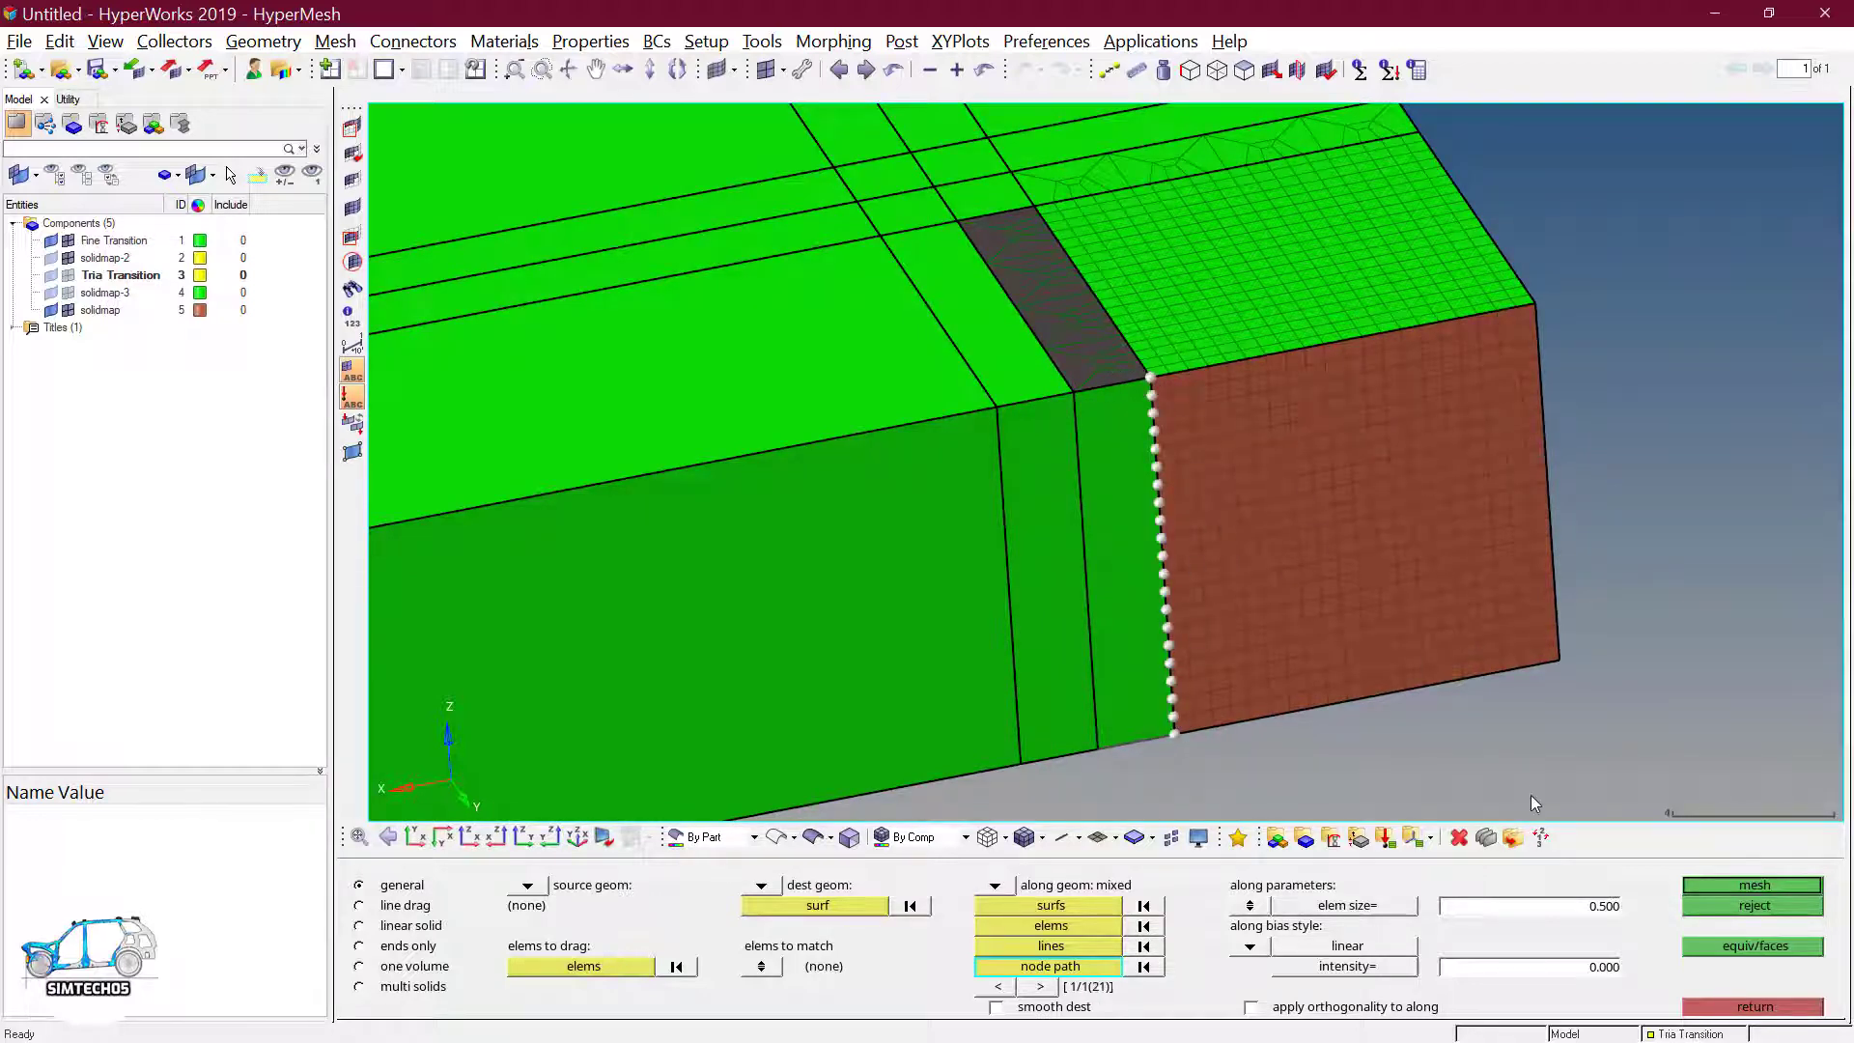
- Generate the first transition strip's solid mesh along the defined node path at element size 0.5
left_click(1745, 886)
scroll(1249, 523, "down", 2)
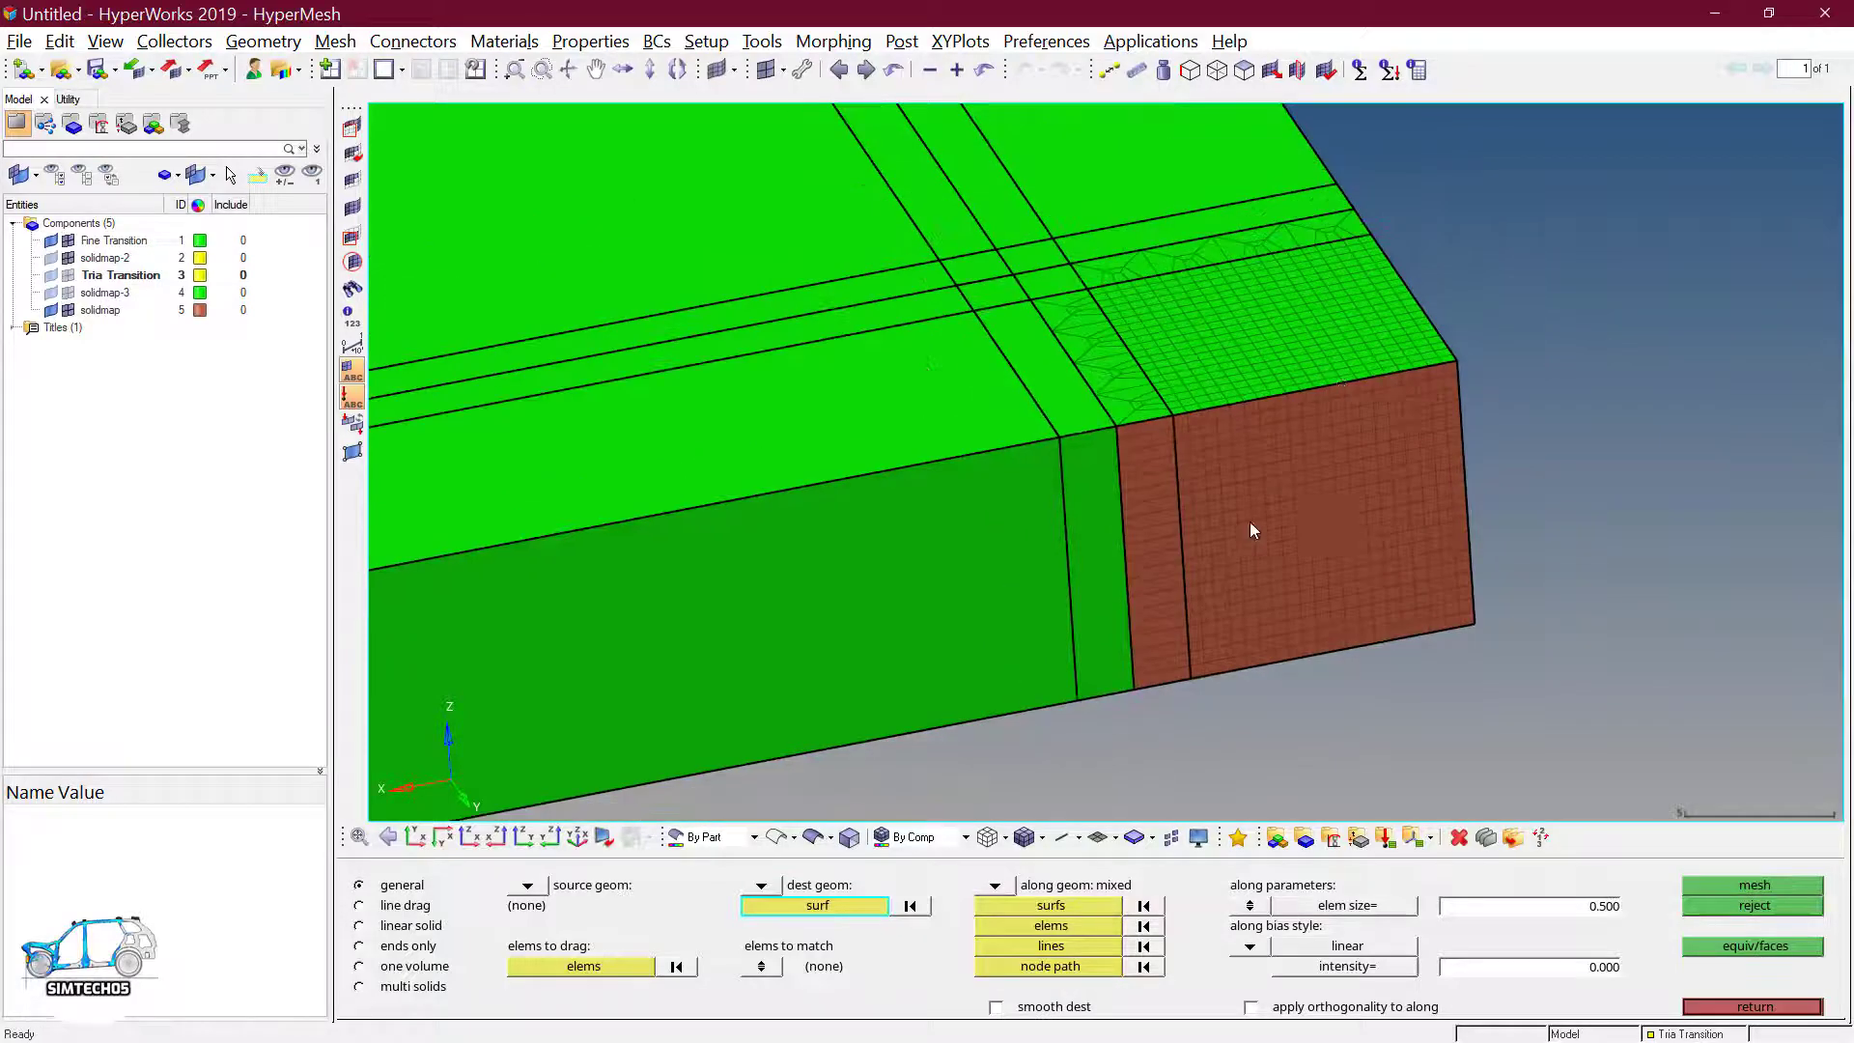
- Select the second transition strip's elements by geometry as the elements to drag, with its matching bottom strip surface as the destination
left_click_drag(1499, 626, 1192, 391, "ctrl")
right_click_drag(1193, 391, 1045, 345, "ctrl")
left_click(583, 970)
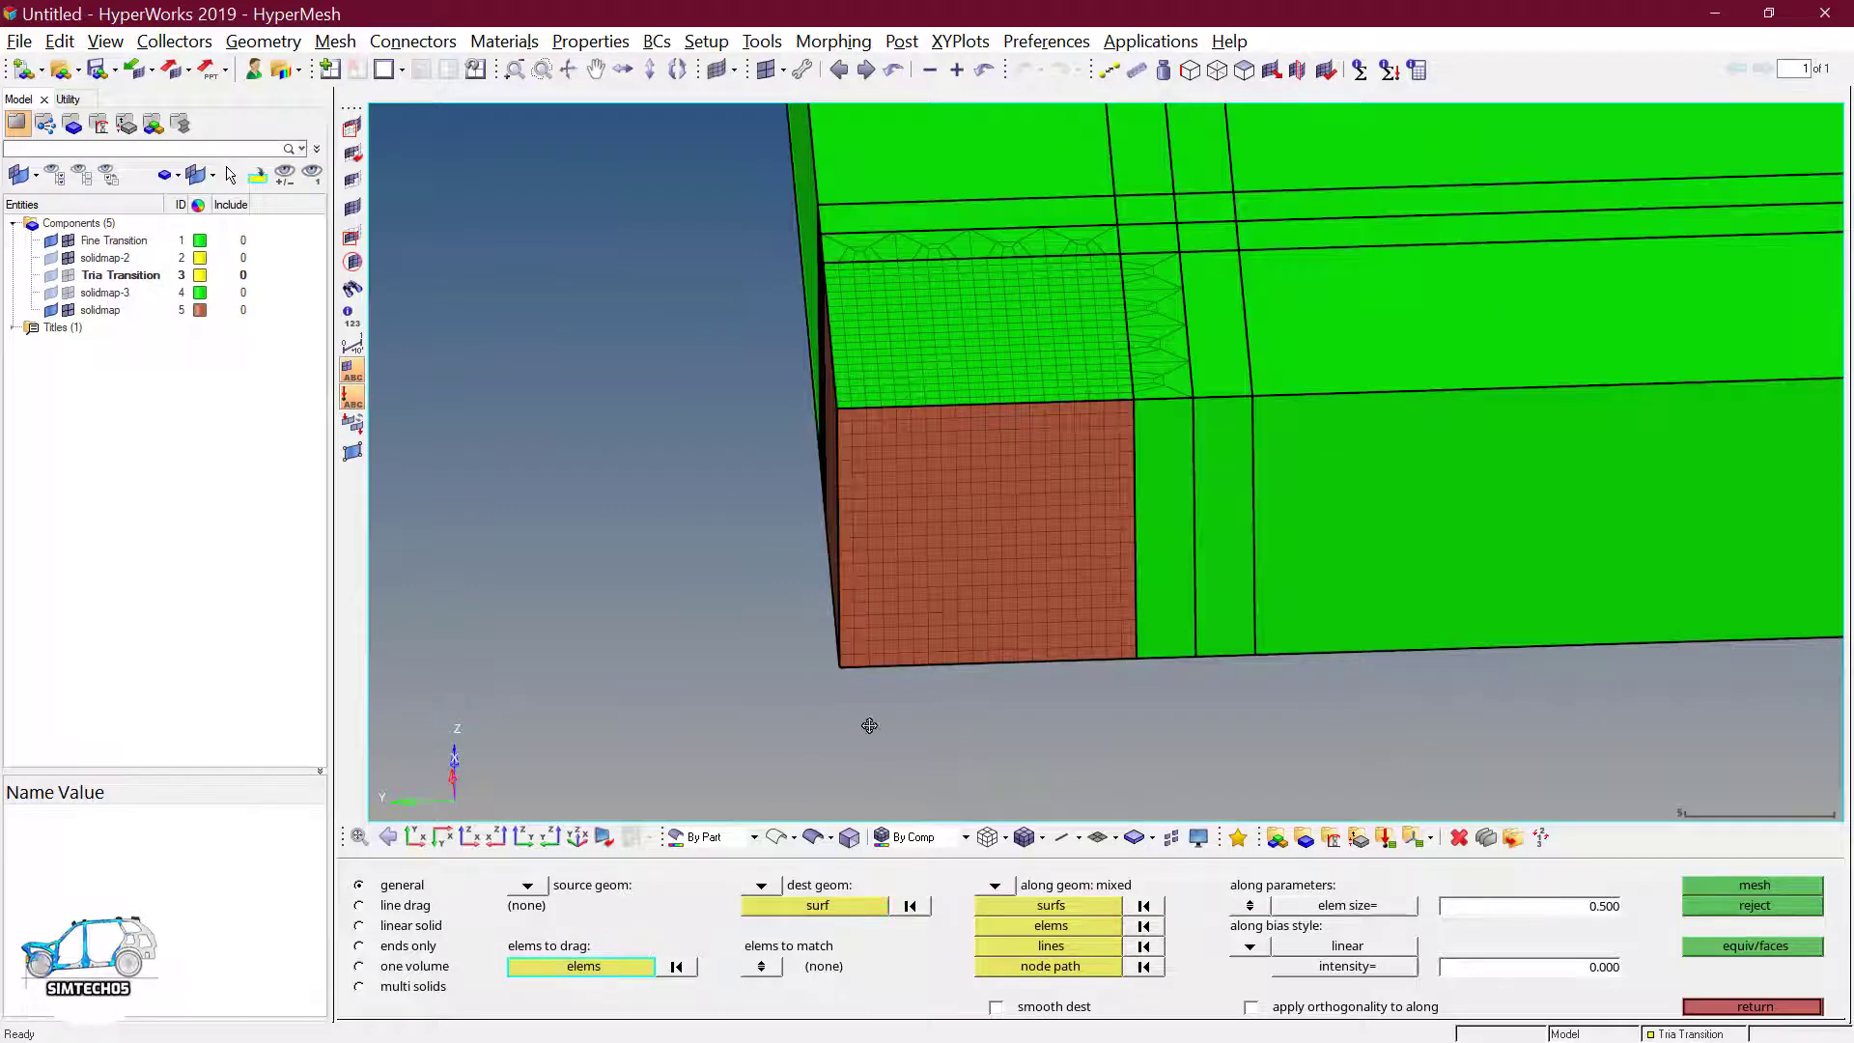
left_click_drag(1062, 280, 1123, 305, "ctrl")
left_click(619, 967)
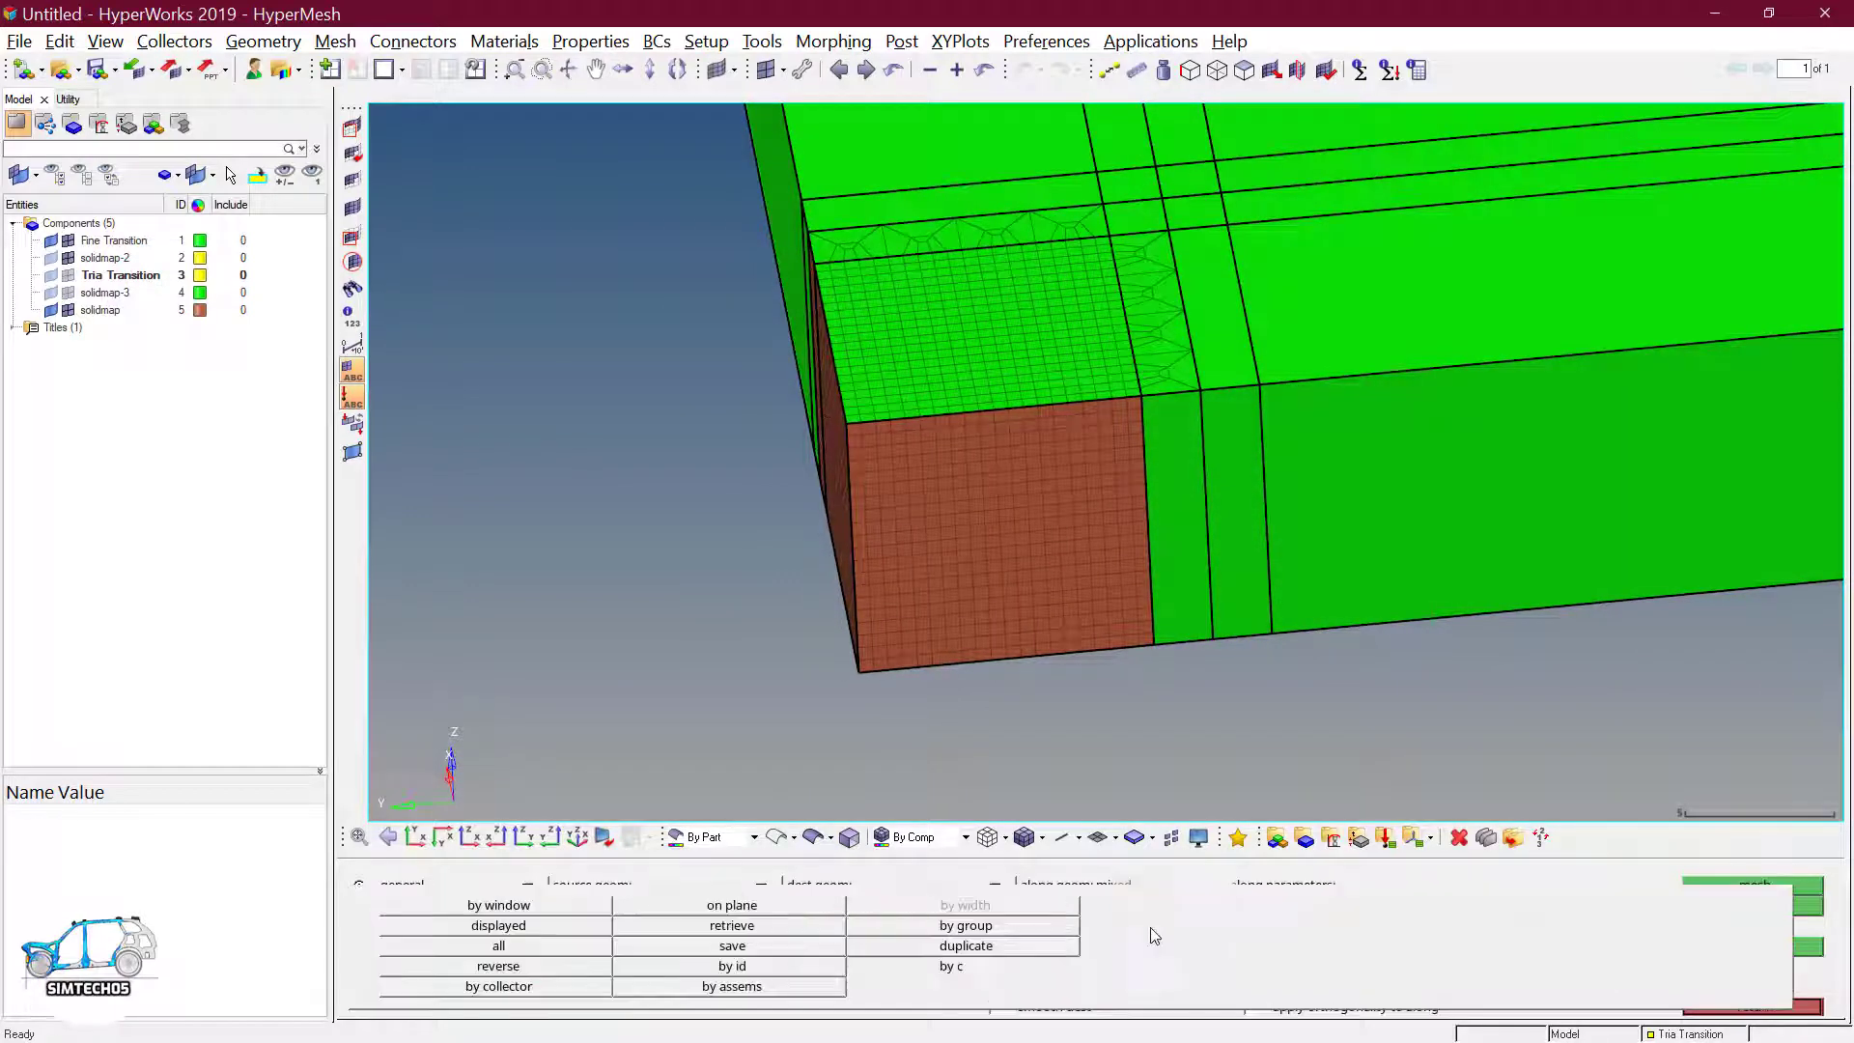
left_click(1200, 924)
left_click(1150, 364)
middle_click(1151, 365)
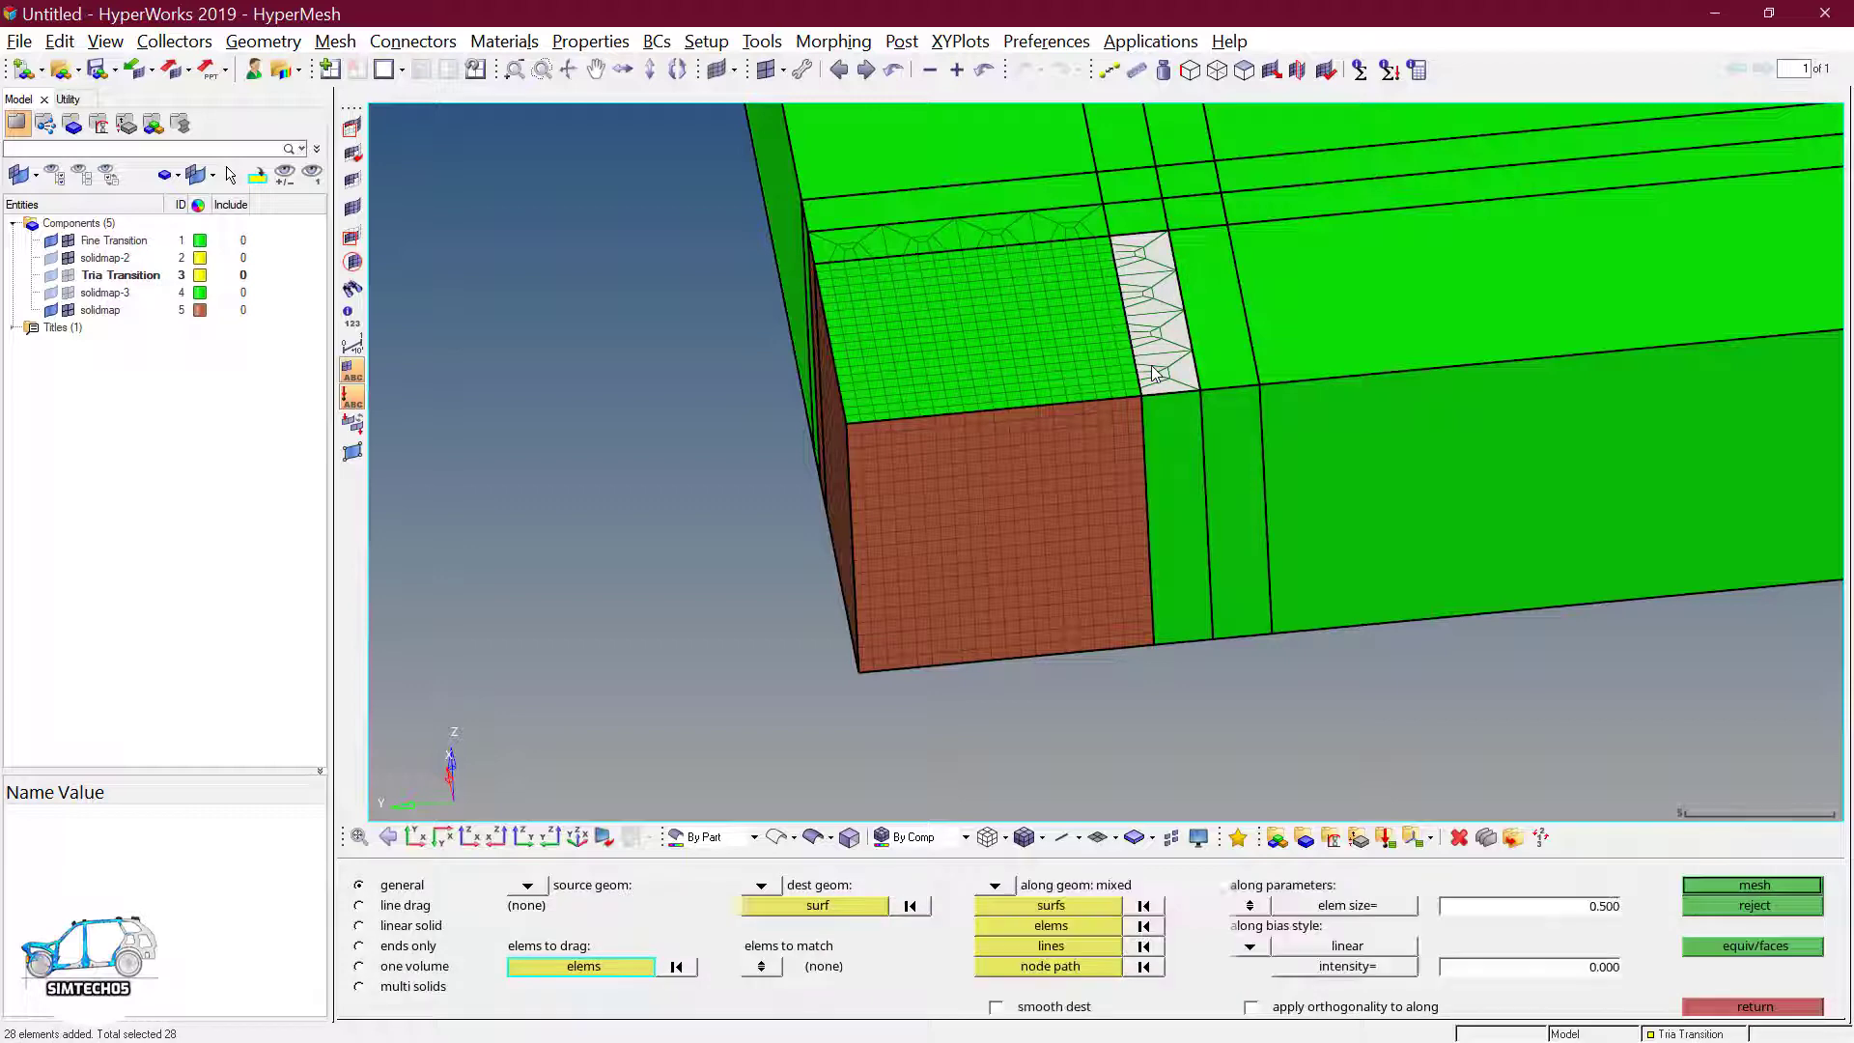
left_click(840, 906)
left_click_drag(1184, 525, 1211, 419, "ctrl")
- Define the along node path down the vertical edge shared with the corner block and generate the second strip's solid mesh
left_click(1039, 968)
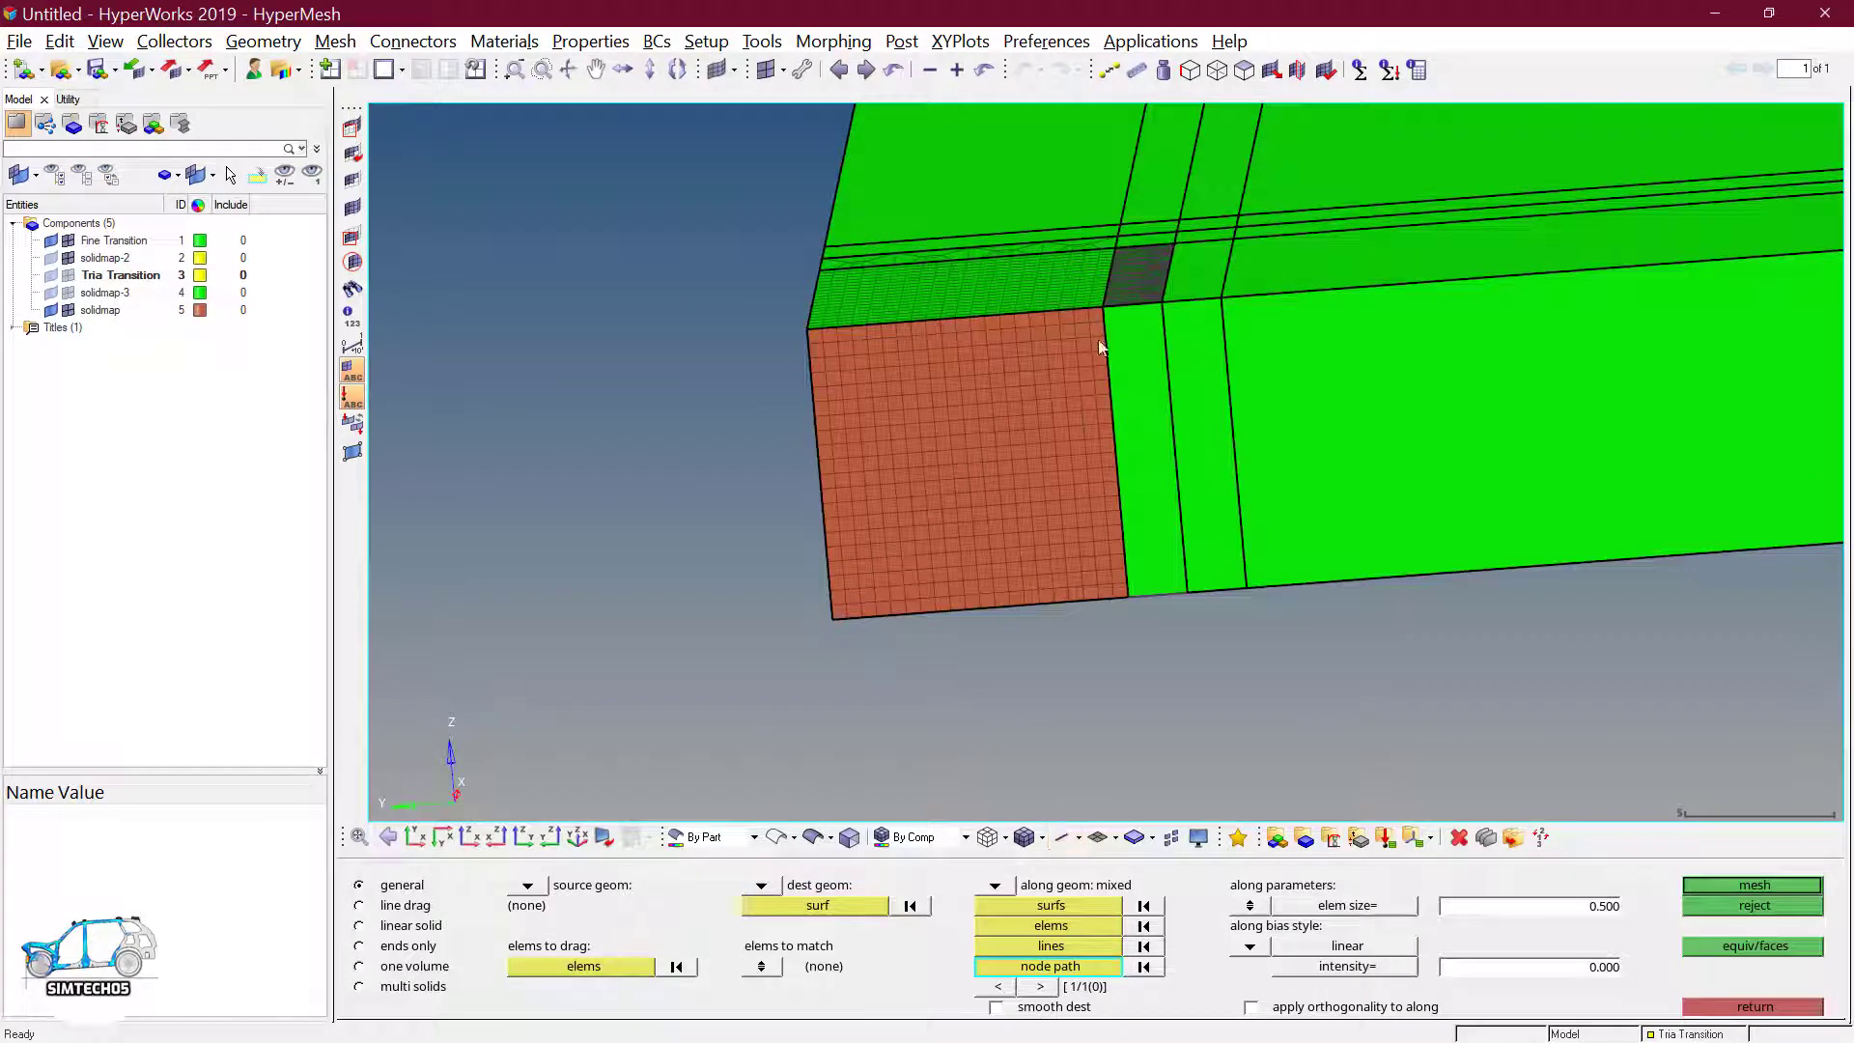
left_click(1127, 596)
left_click(1764, 885)
left_click_drag(1104, 429, 985, 454, "ctrl")
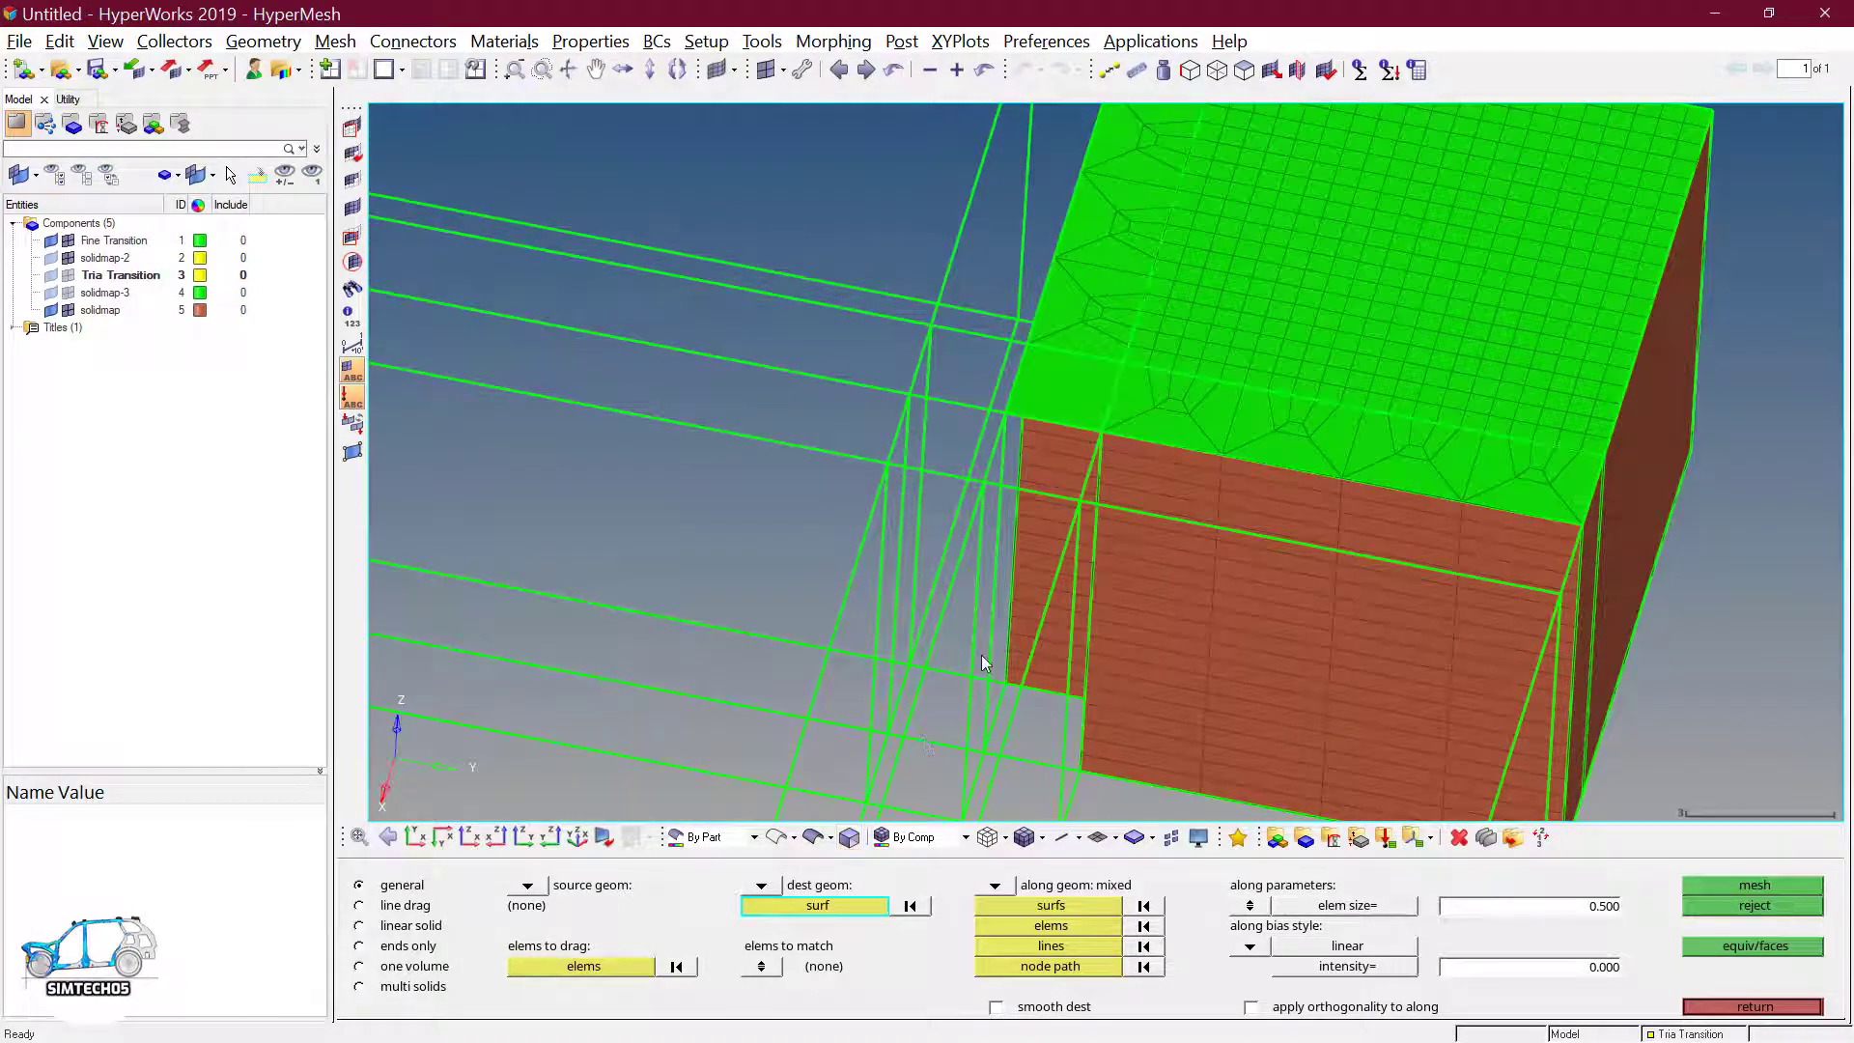
- Choose the single square element where the two strips meet as the element to drag, with its matching bottom surface as the destination
right_click_drag(981, 658, 996, 598, "ctrl")
left_click(586, 969)
left_click(1062, 318)
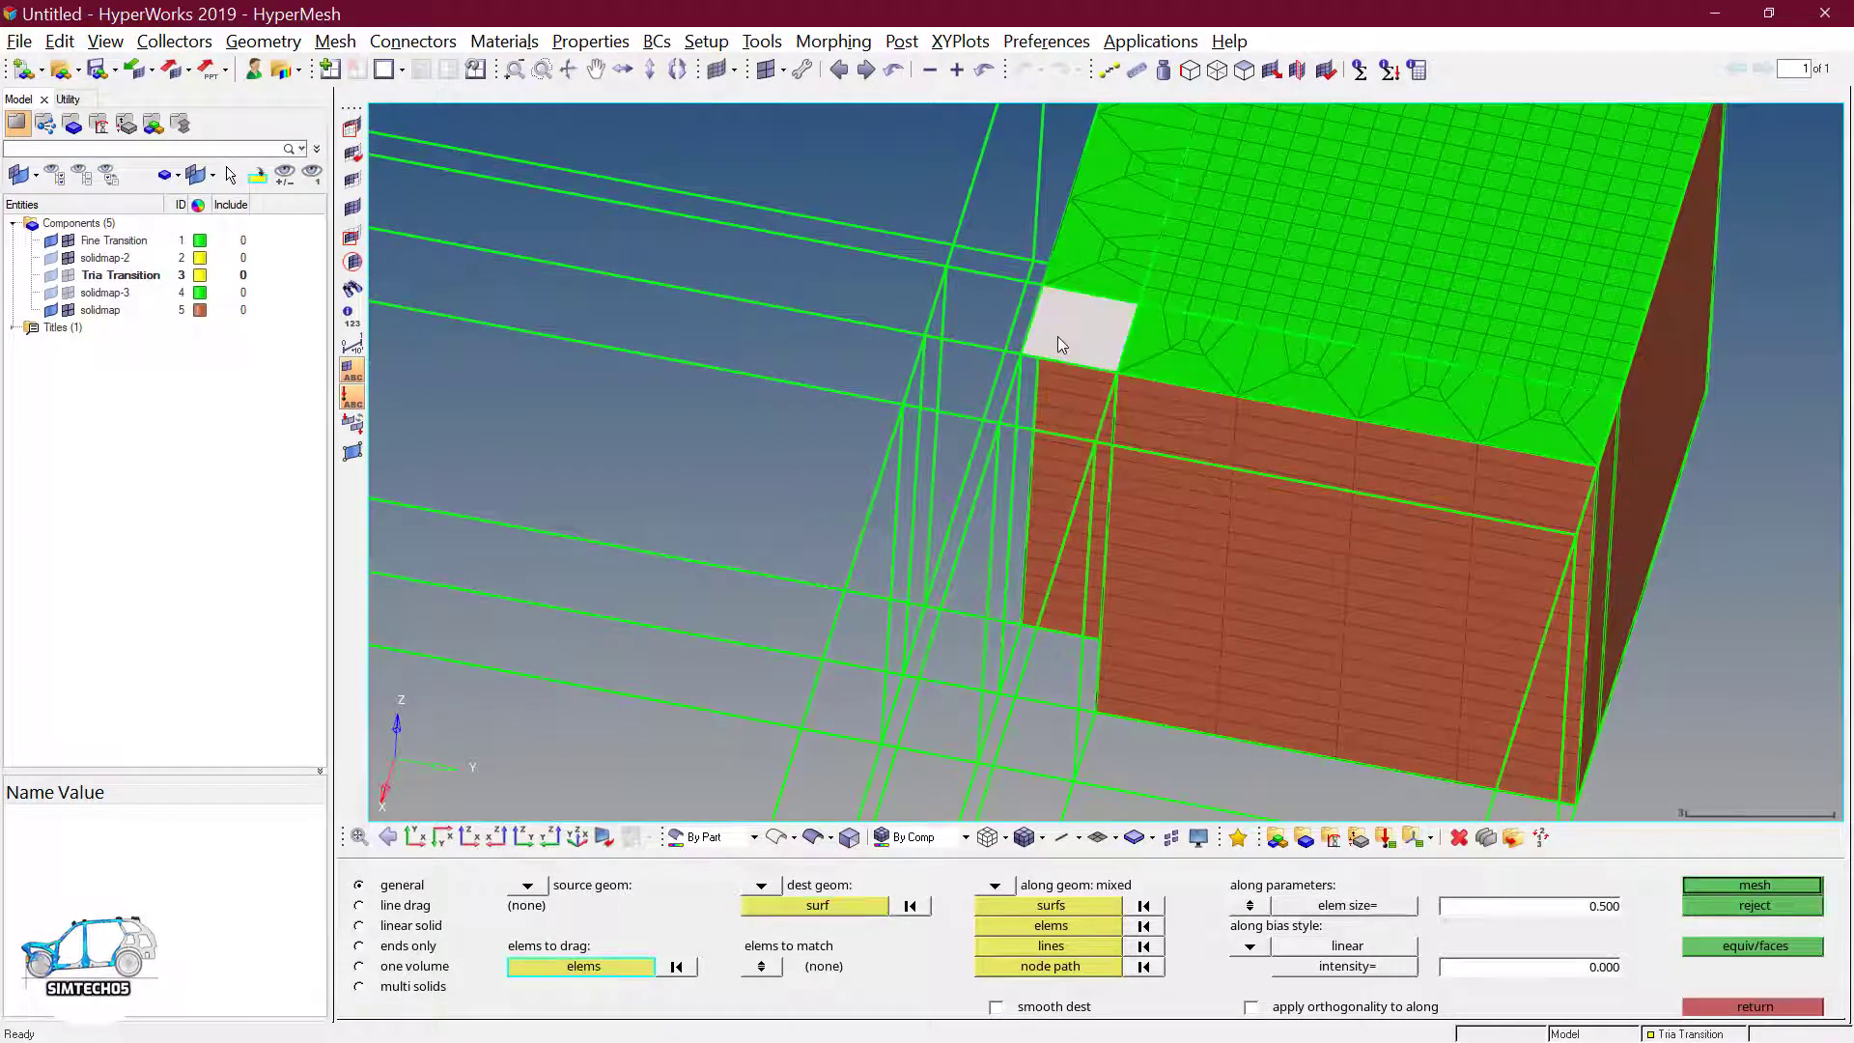
left_click(862, 900)
left_click_drag(1154, 750, 1063, 405, "ctrl")
left_click(812, 837)
left_click(1028, 514)
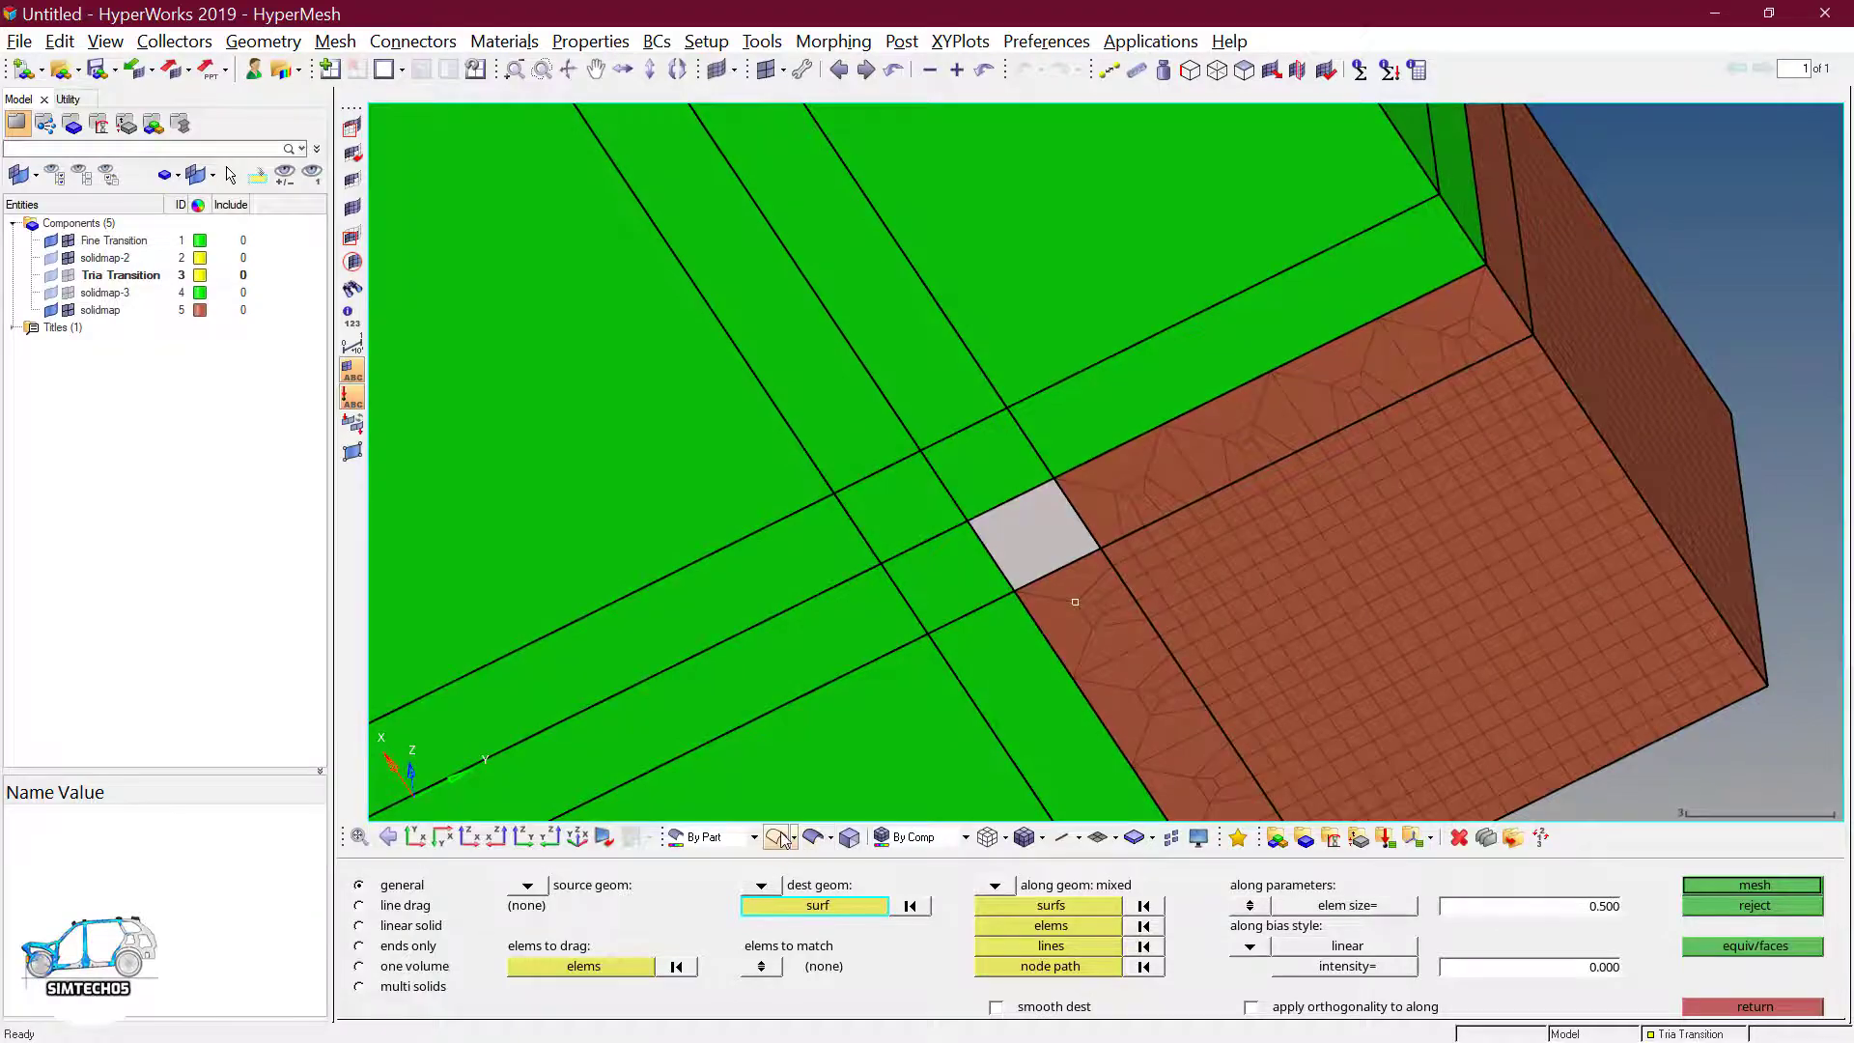
left_click(777, 836)
mouse_move(1192, 266)
left_mouse_down("ctrl")
mouse_move(1055, 646)
mouse_move(1052, 791)
left_mouse_up("ctrl")
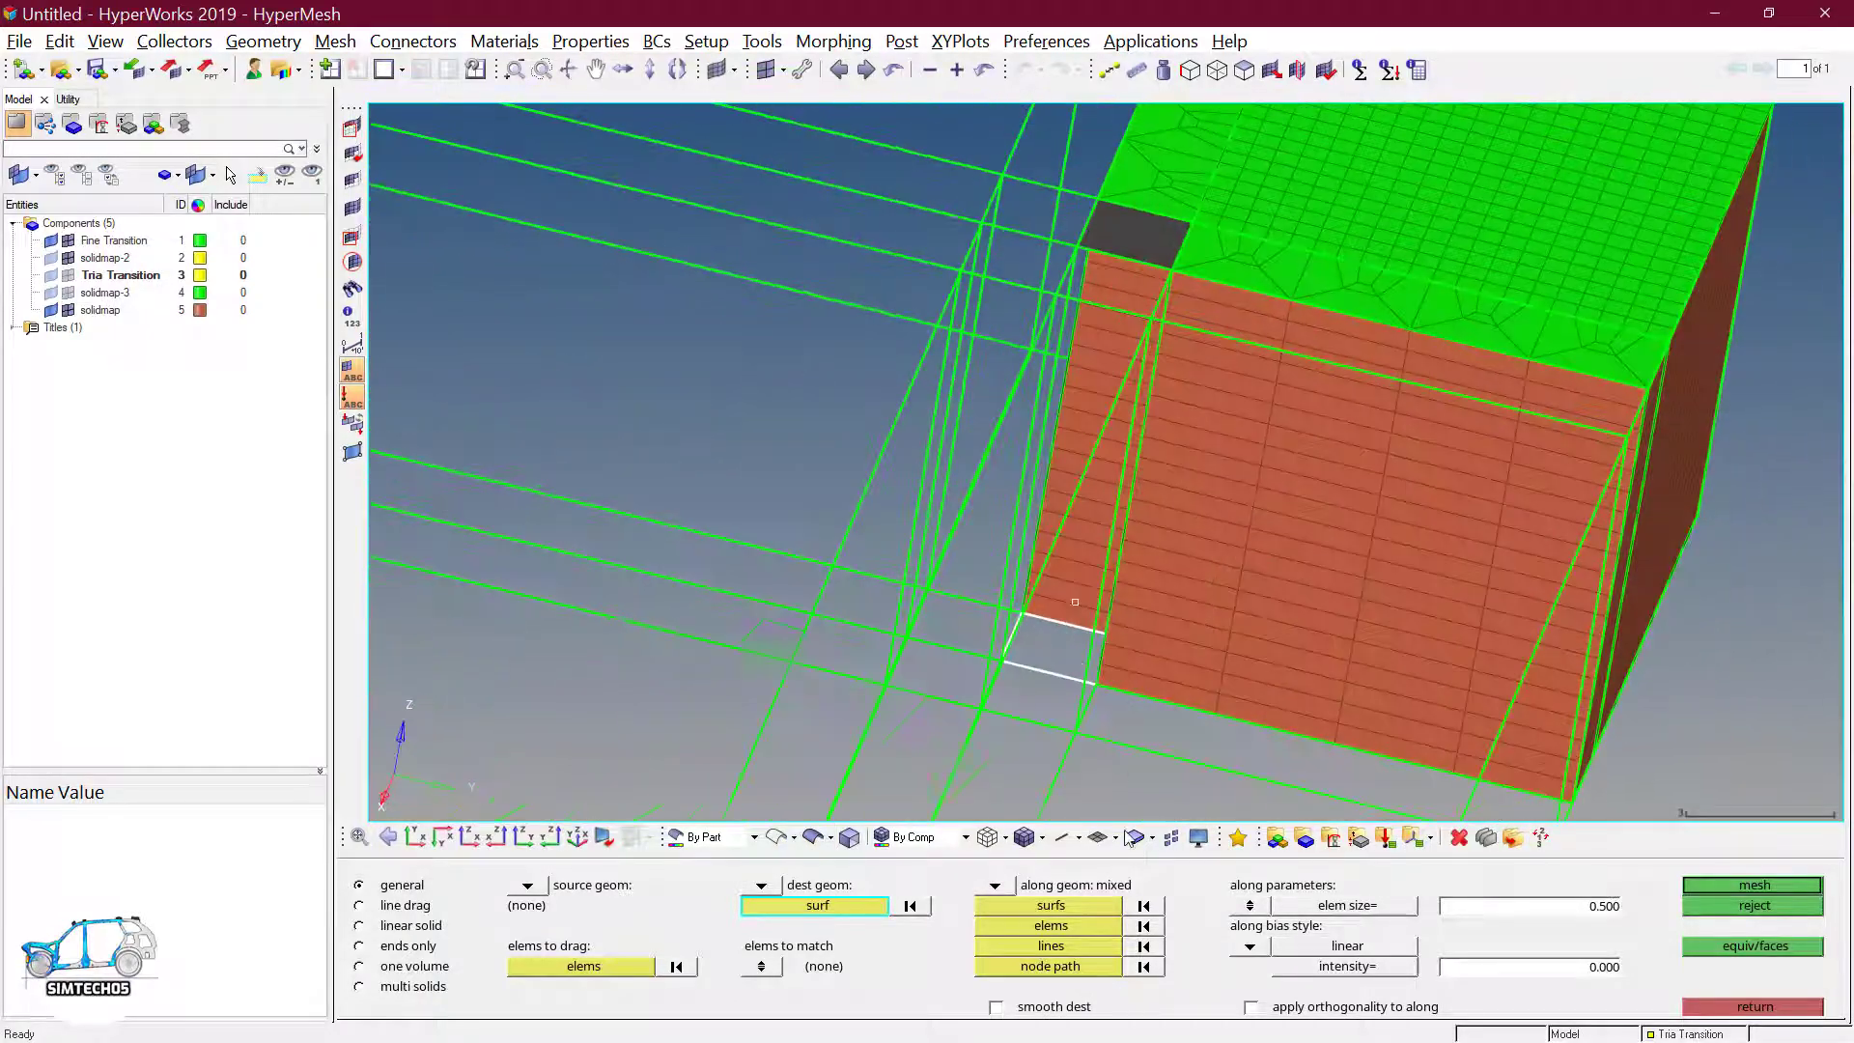
left_click(1051, 966)
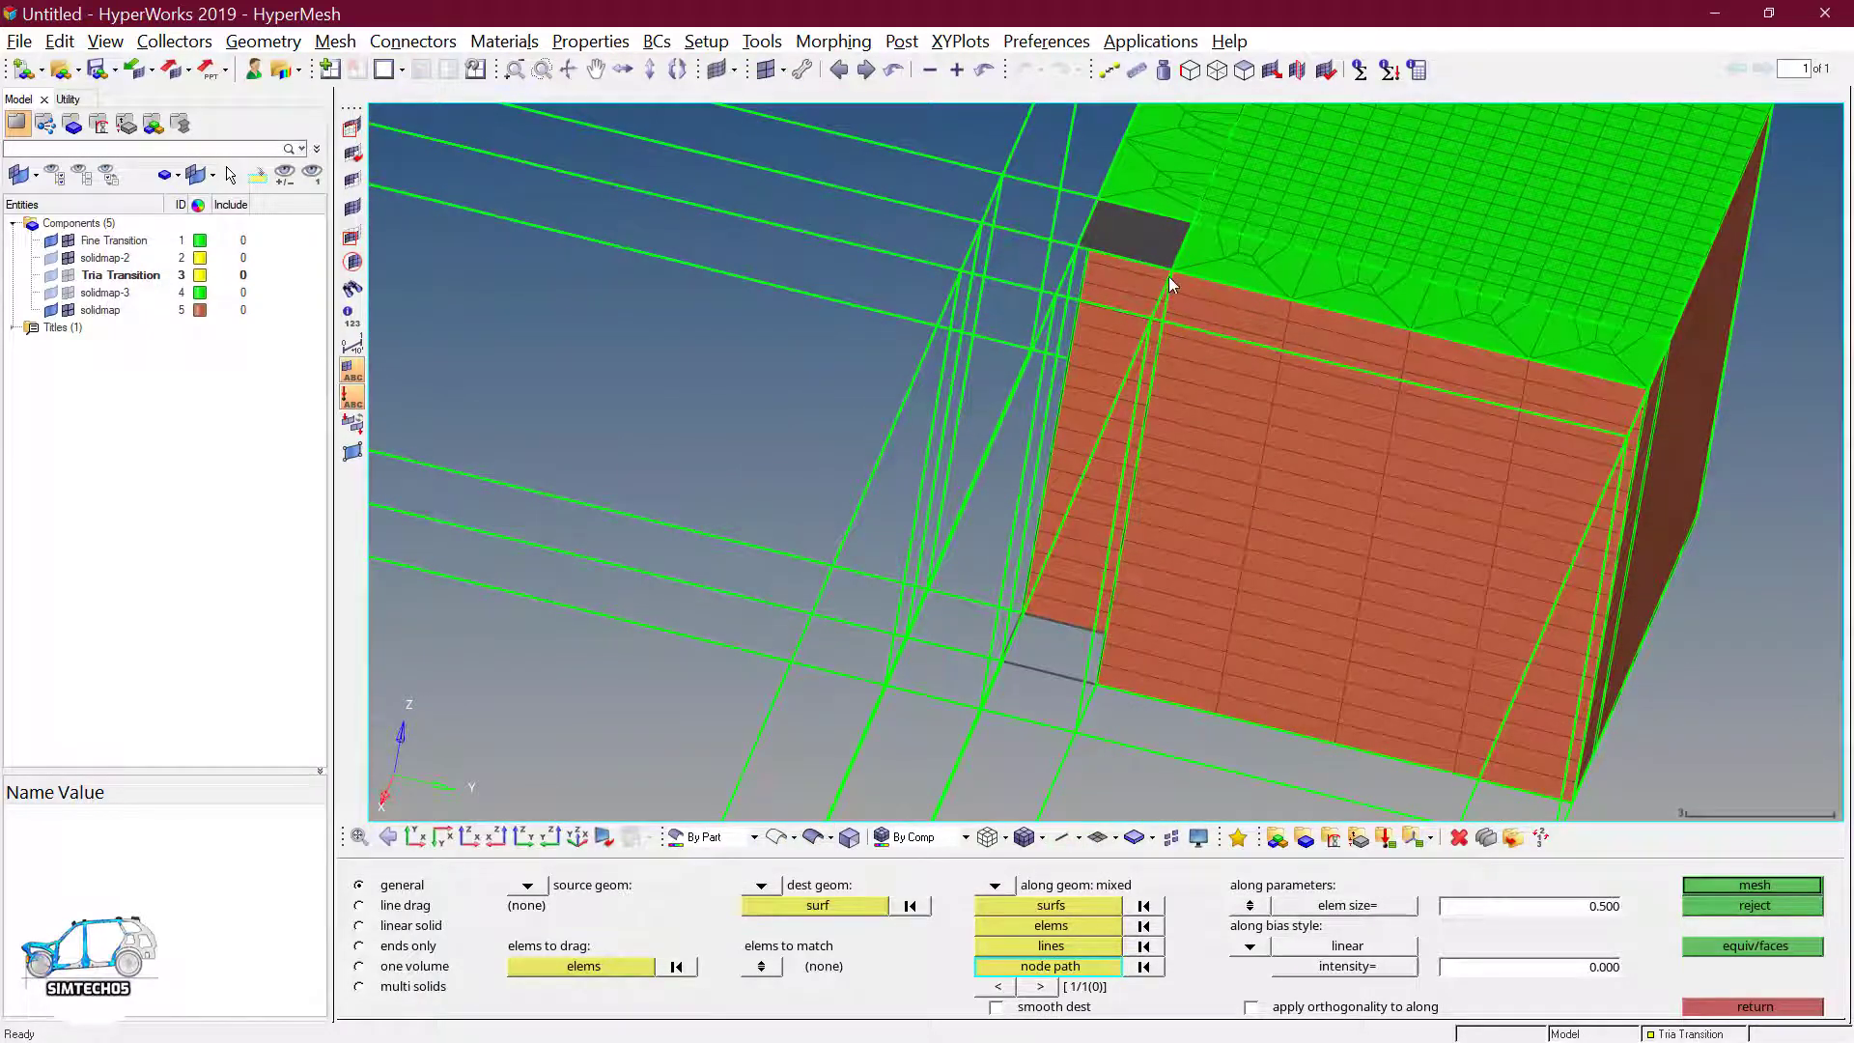
scroll(1178, 271, "up", 2)
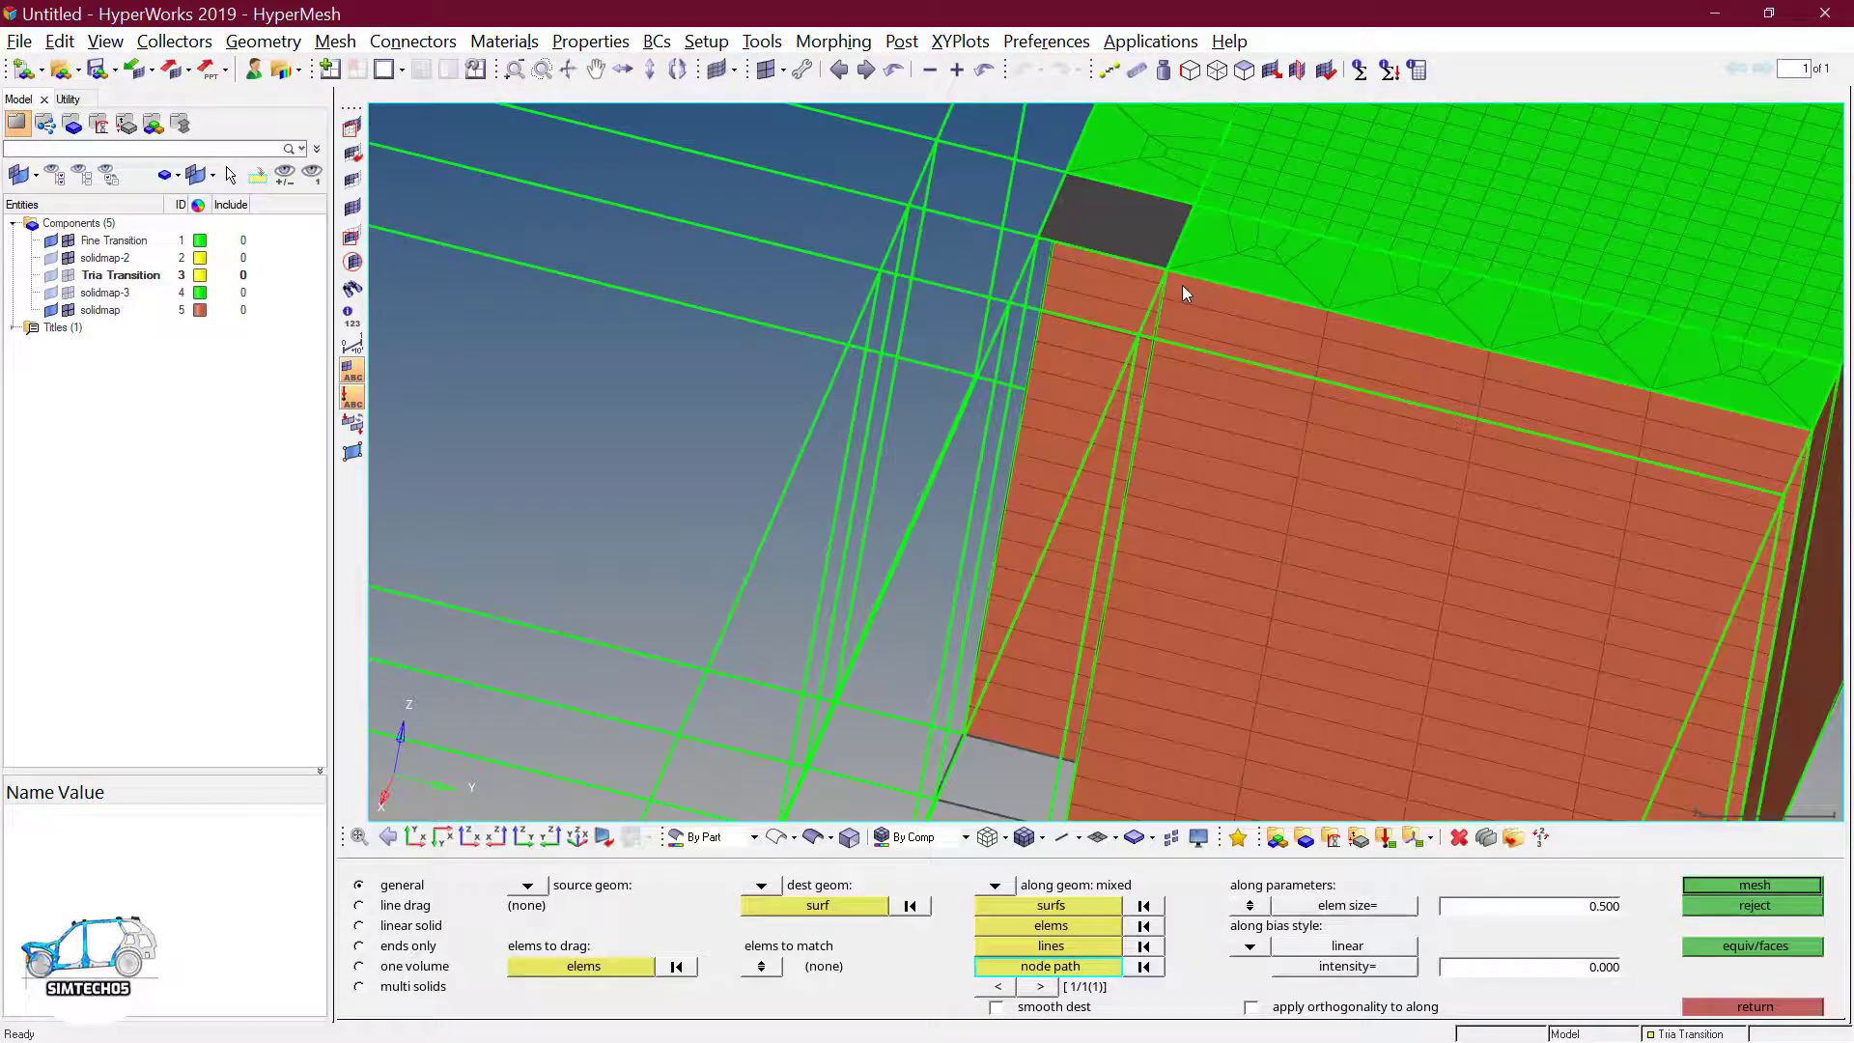
scroll(1179, 281, "down", 2)
left_click_drag(1233, 334, 1163, 374, "ctrl")
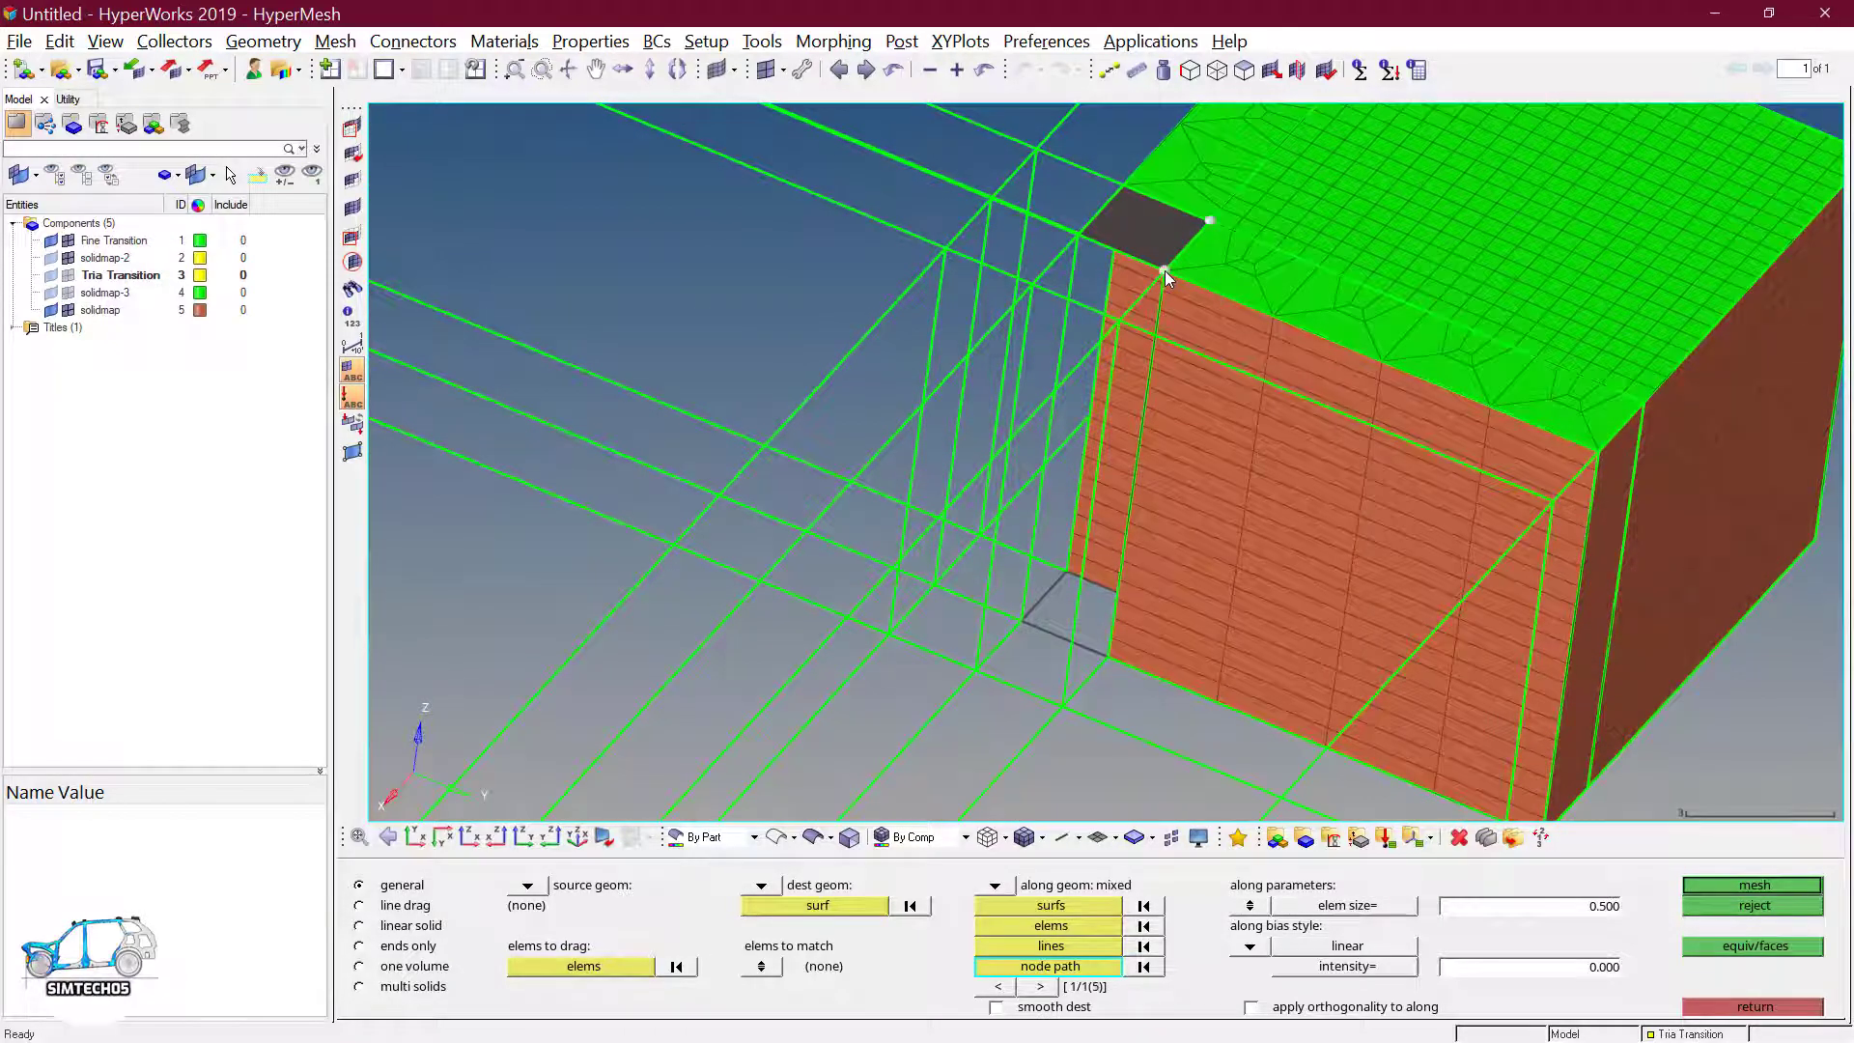
scroll(1166, 483, "down", 3)
scroll(1189, 467, "up", 1)
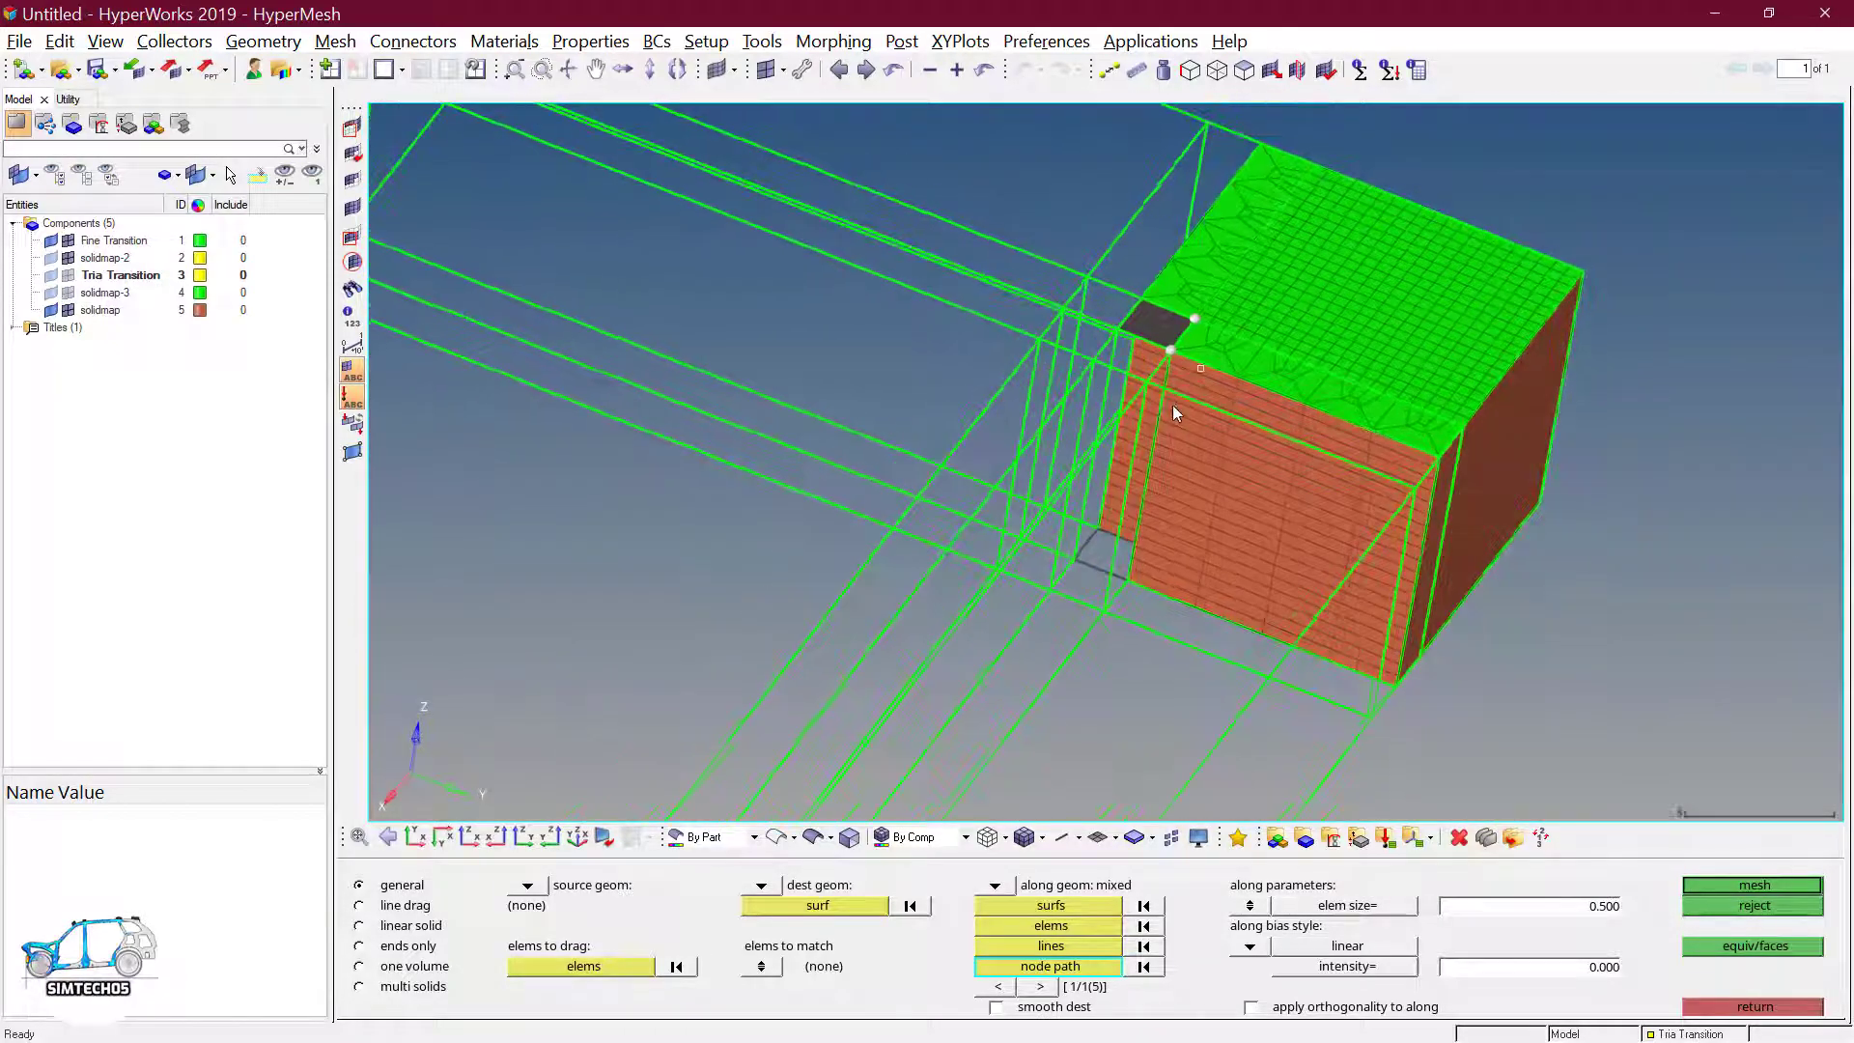
left_click(1145, 966)
left_click(1169, 353)
scroll(1189, 290, "up", 3)
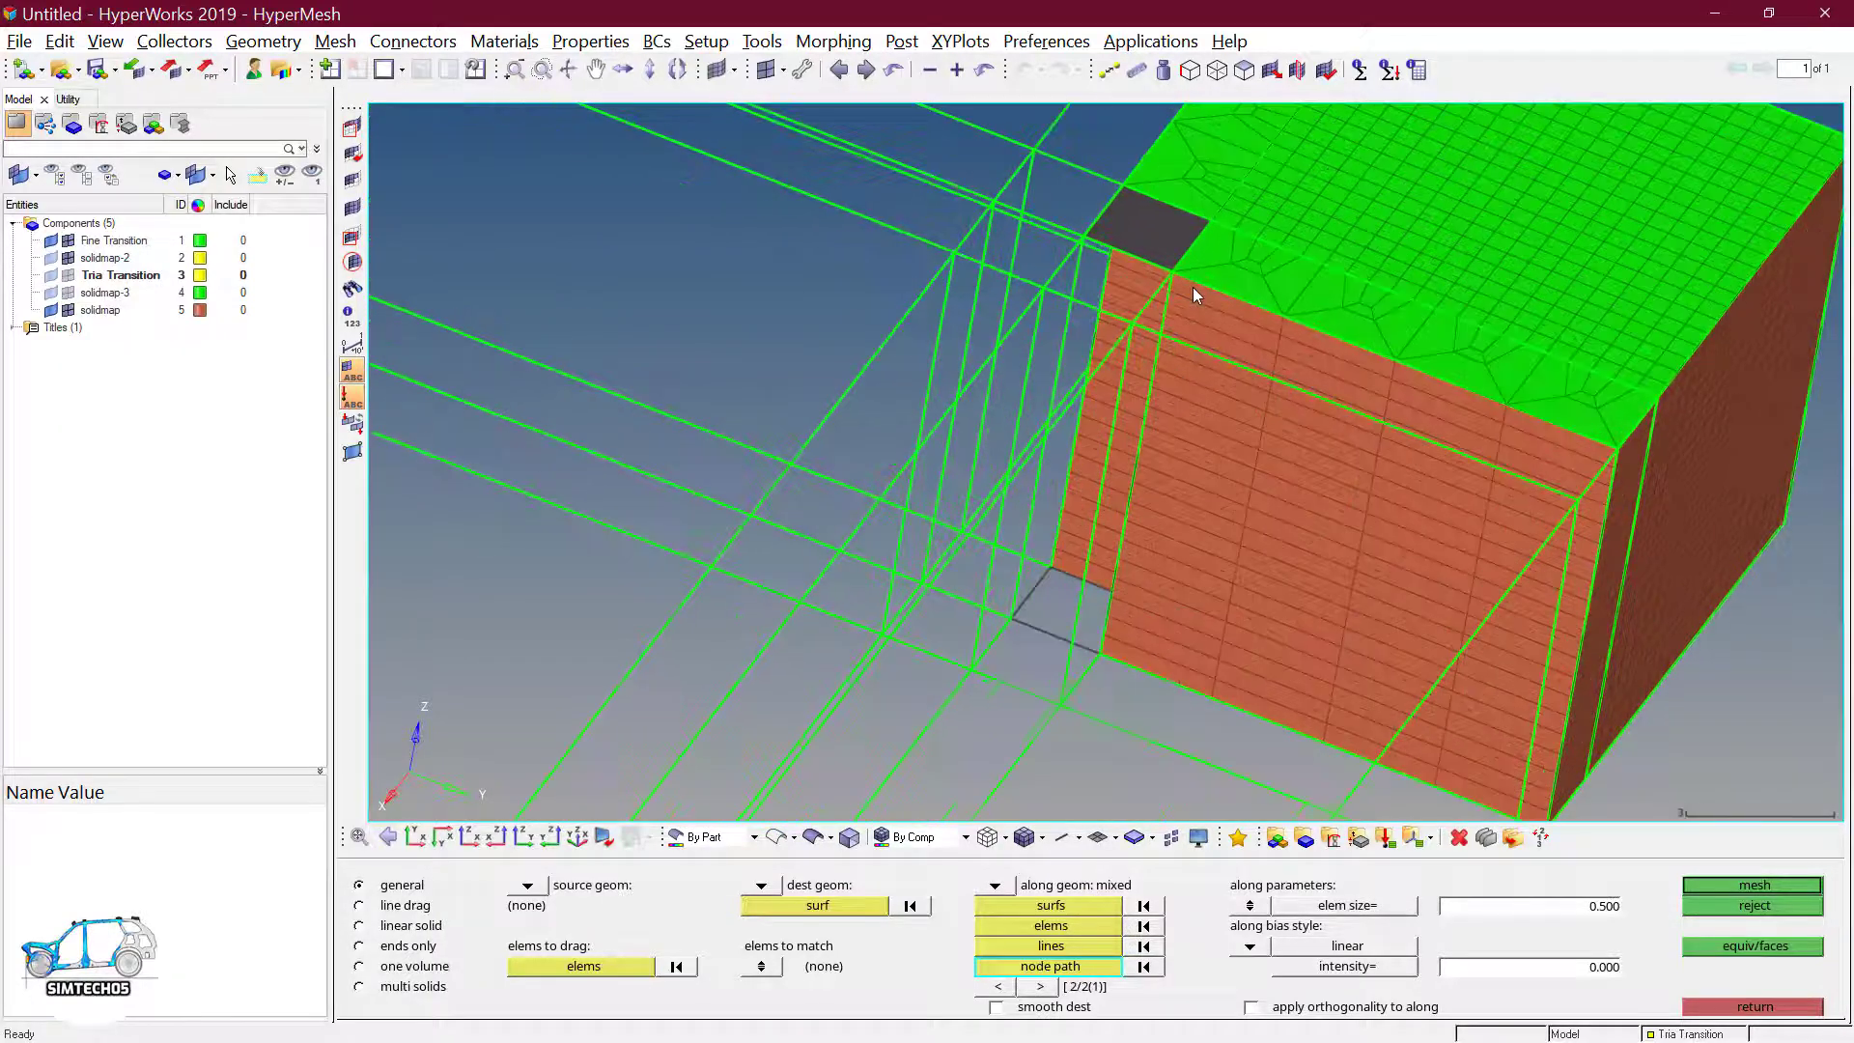
- Restart the node path, define it down the vertical edge beneath the square element's inner corner, and generate the solid mesh
left_click(1145, 967)
scroll(1086, 428, "up", 3)
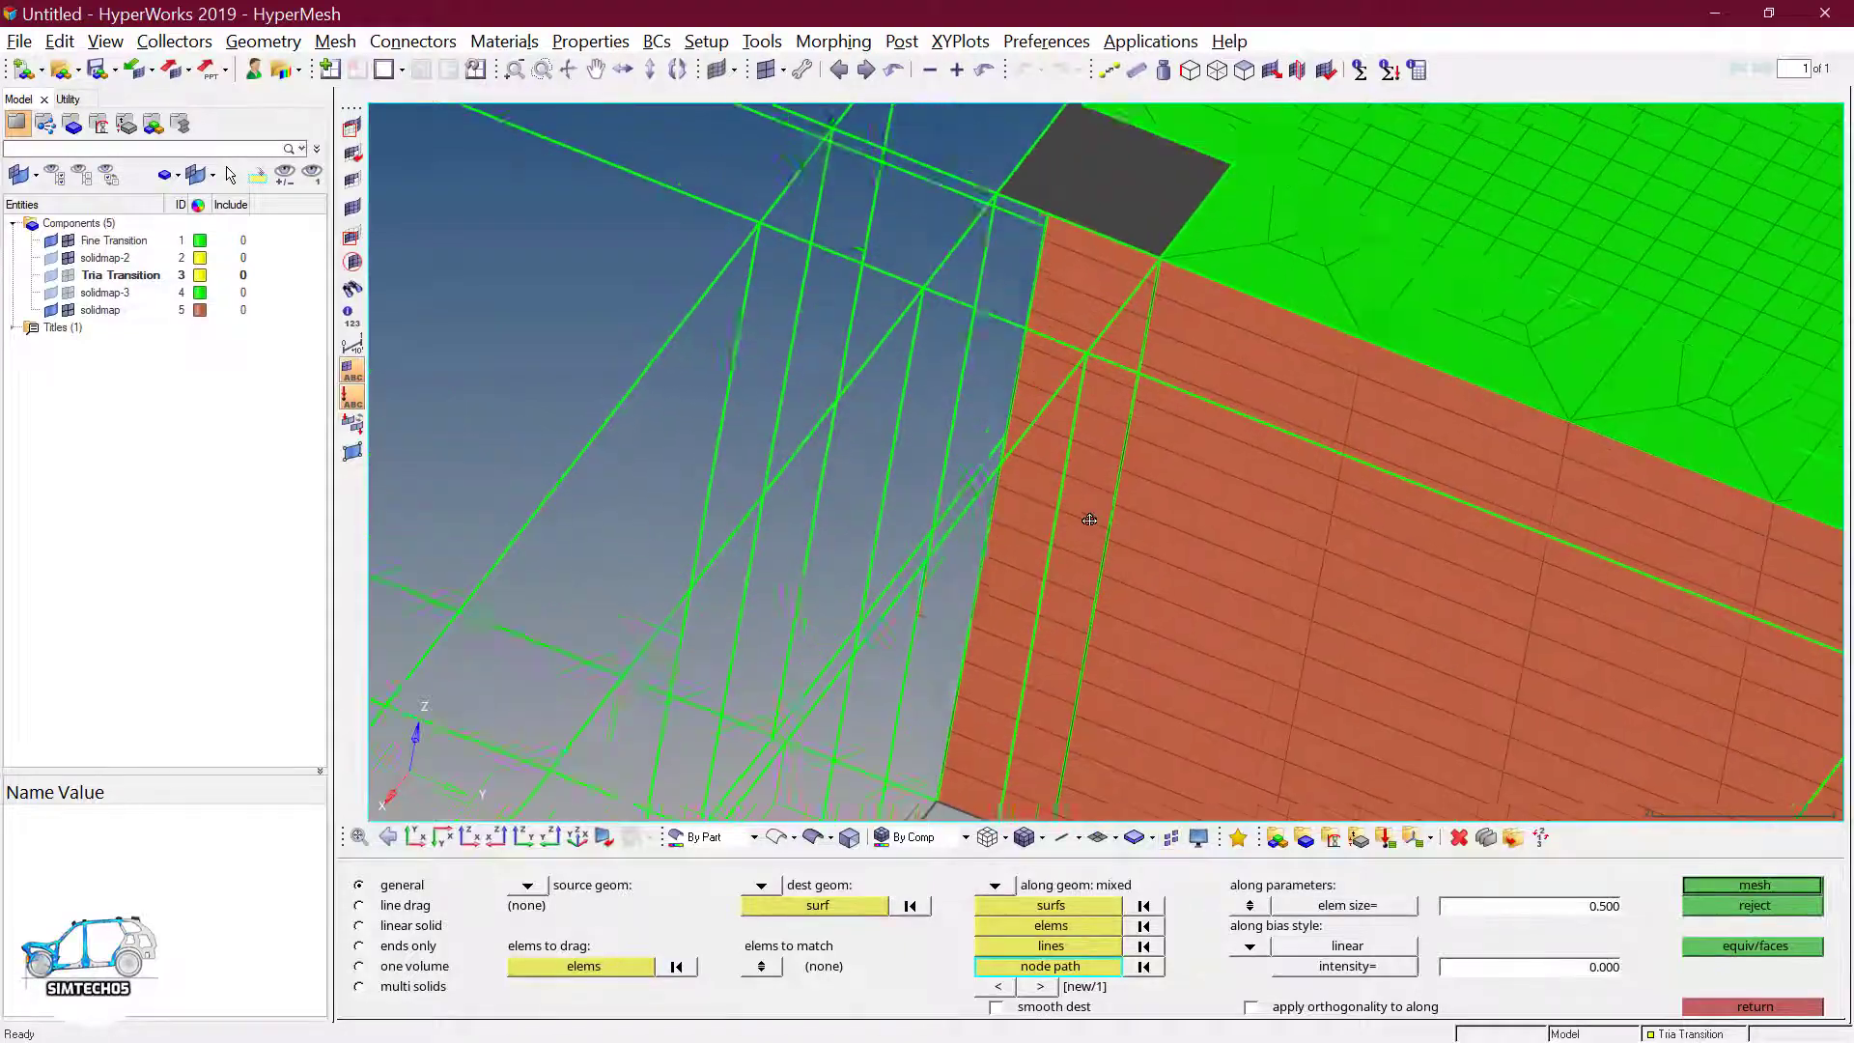
left_click_drag(1085, 429, 1172, 502, "ctrl")
left_click(1219, 467)
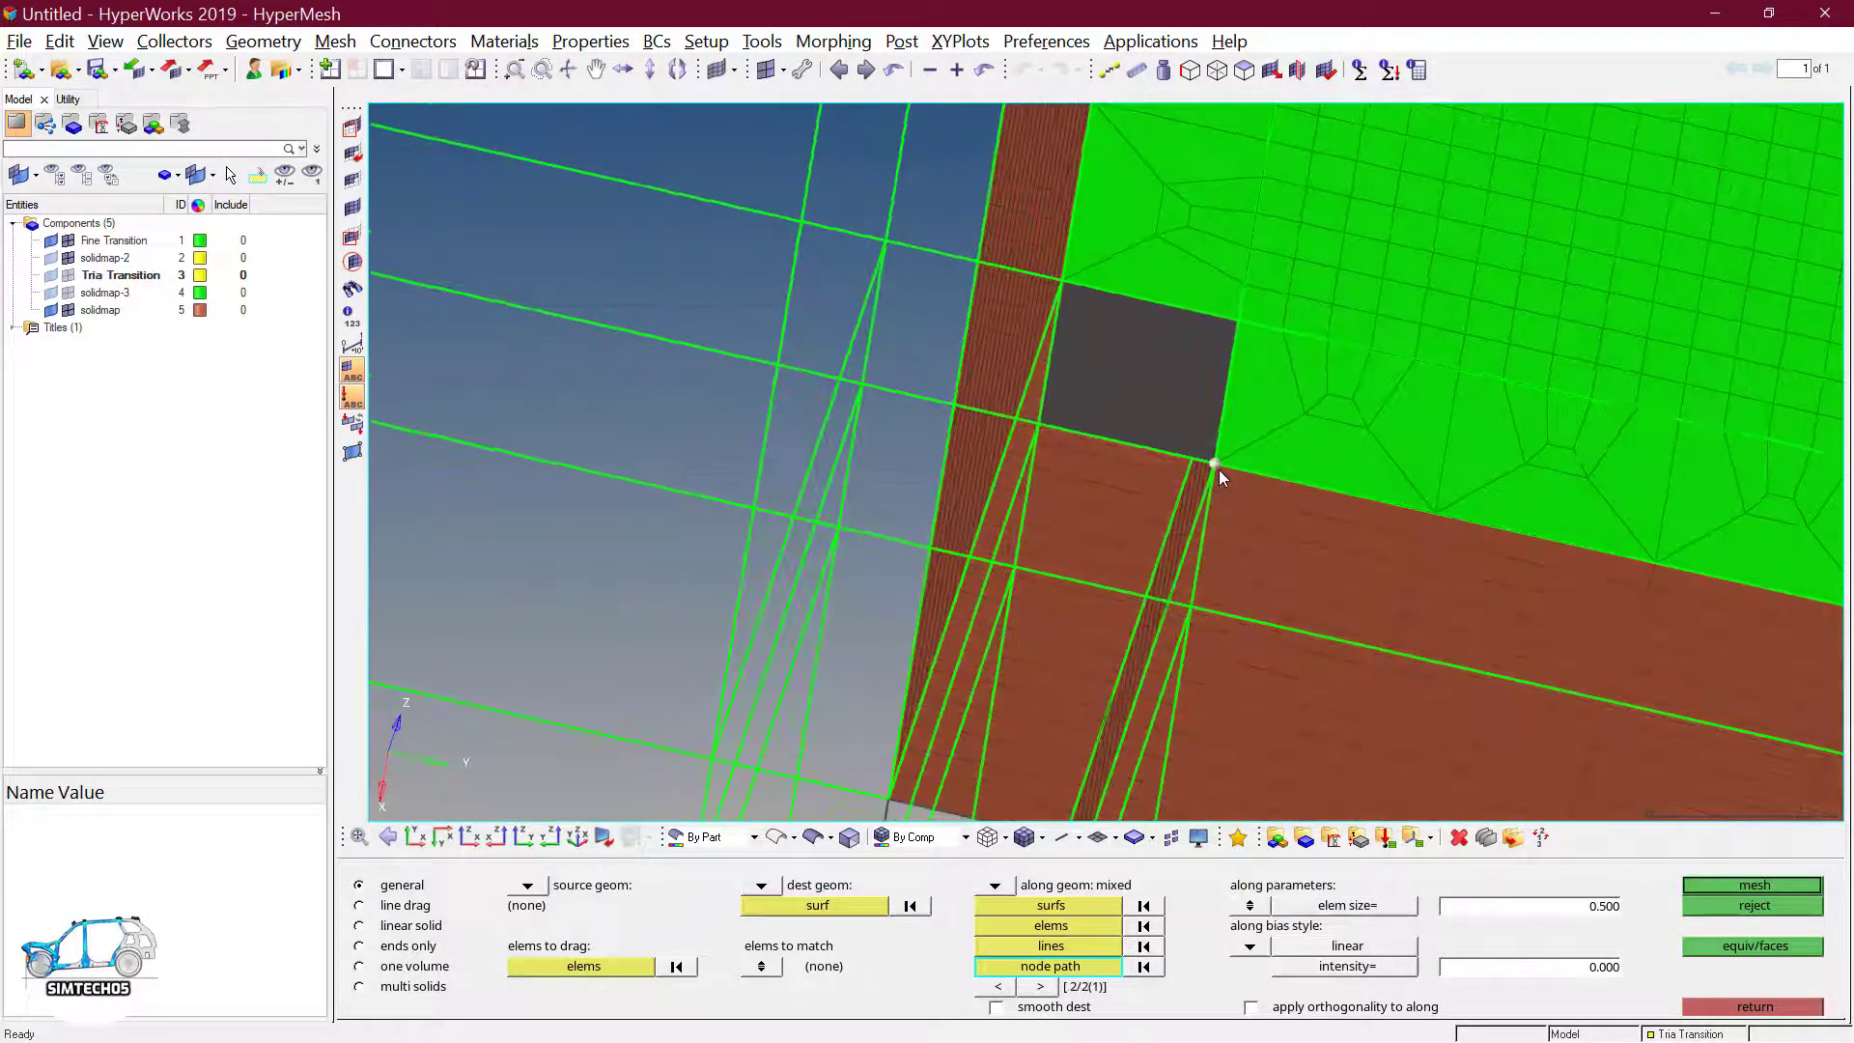
scroll(1219, 468, "down", 3, "ctrl")
left_click_drag(1221, 582, 1245, 347, "ctrl")
right_click_drag(1206, 772, 1193, 514, "ctrl")
scroll(1160, 558, "up", 4, "ctrl")
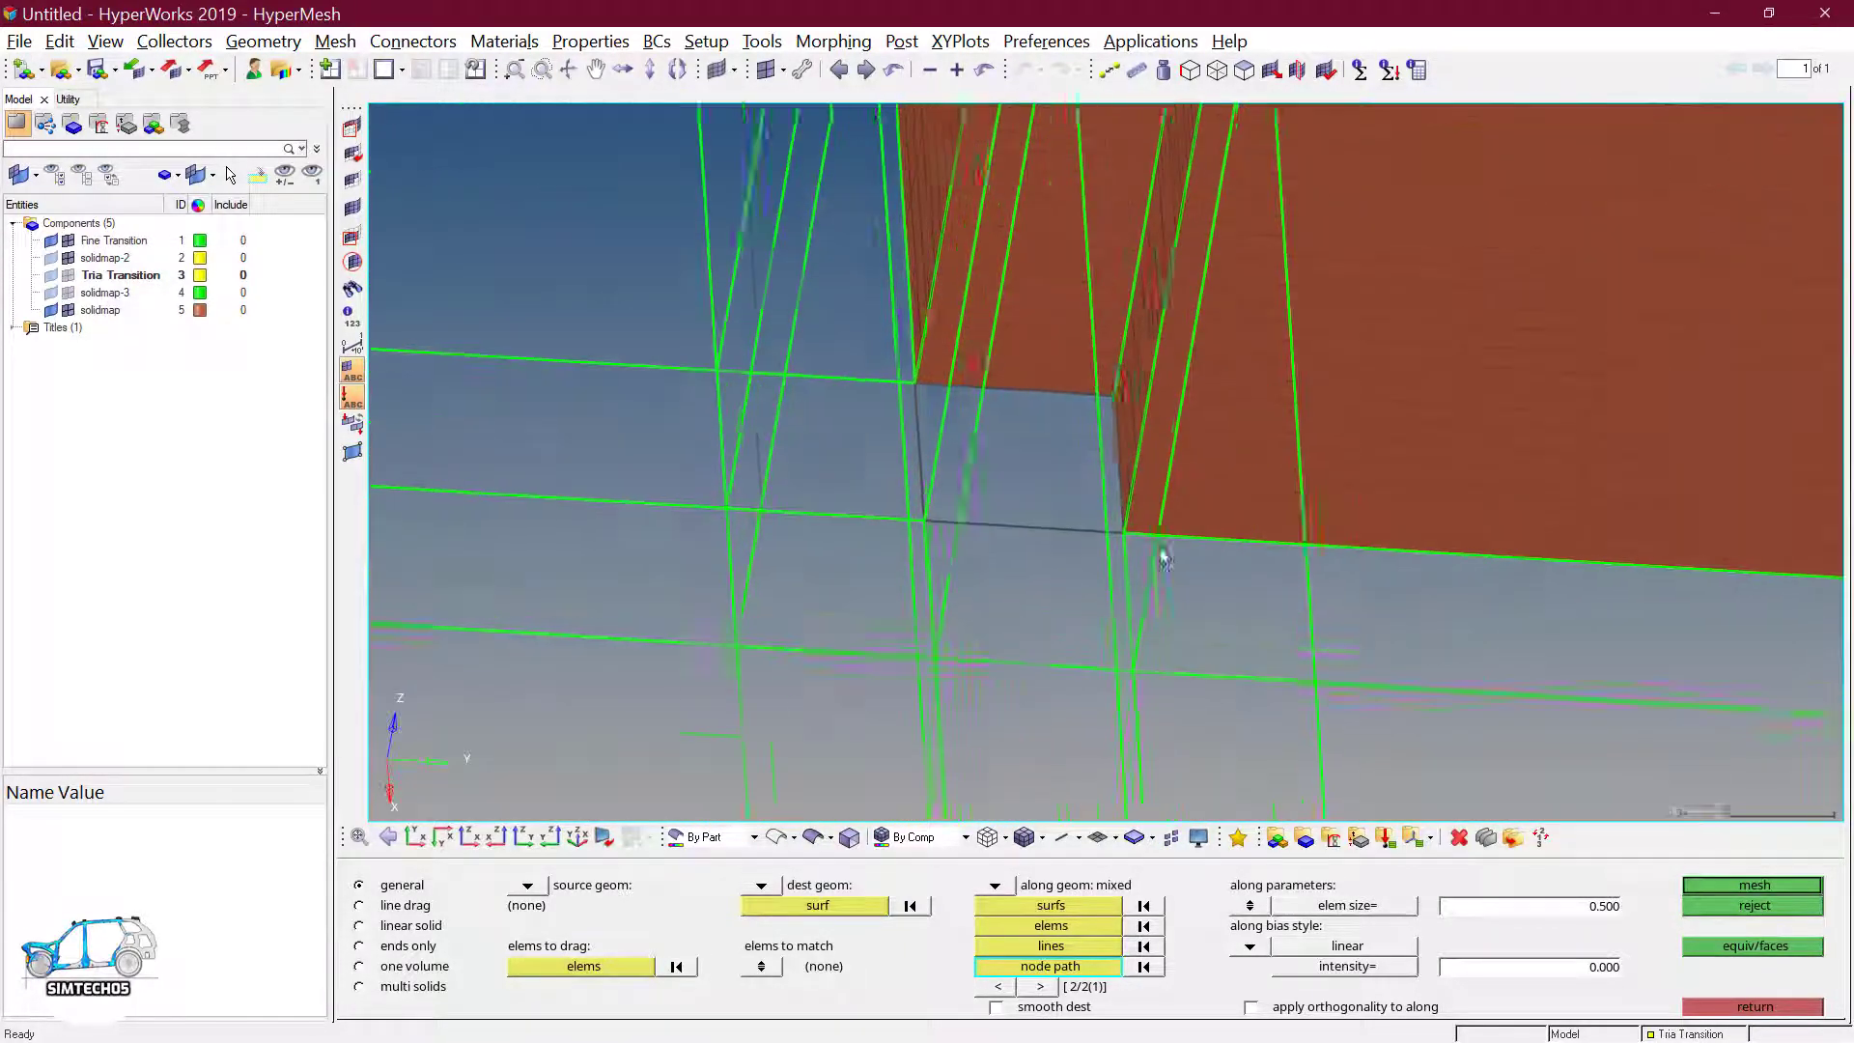
left_click(1104, 520)
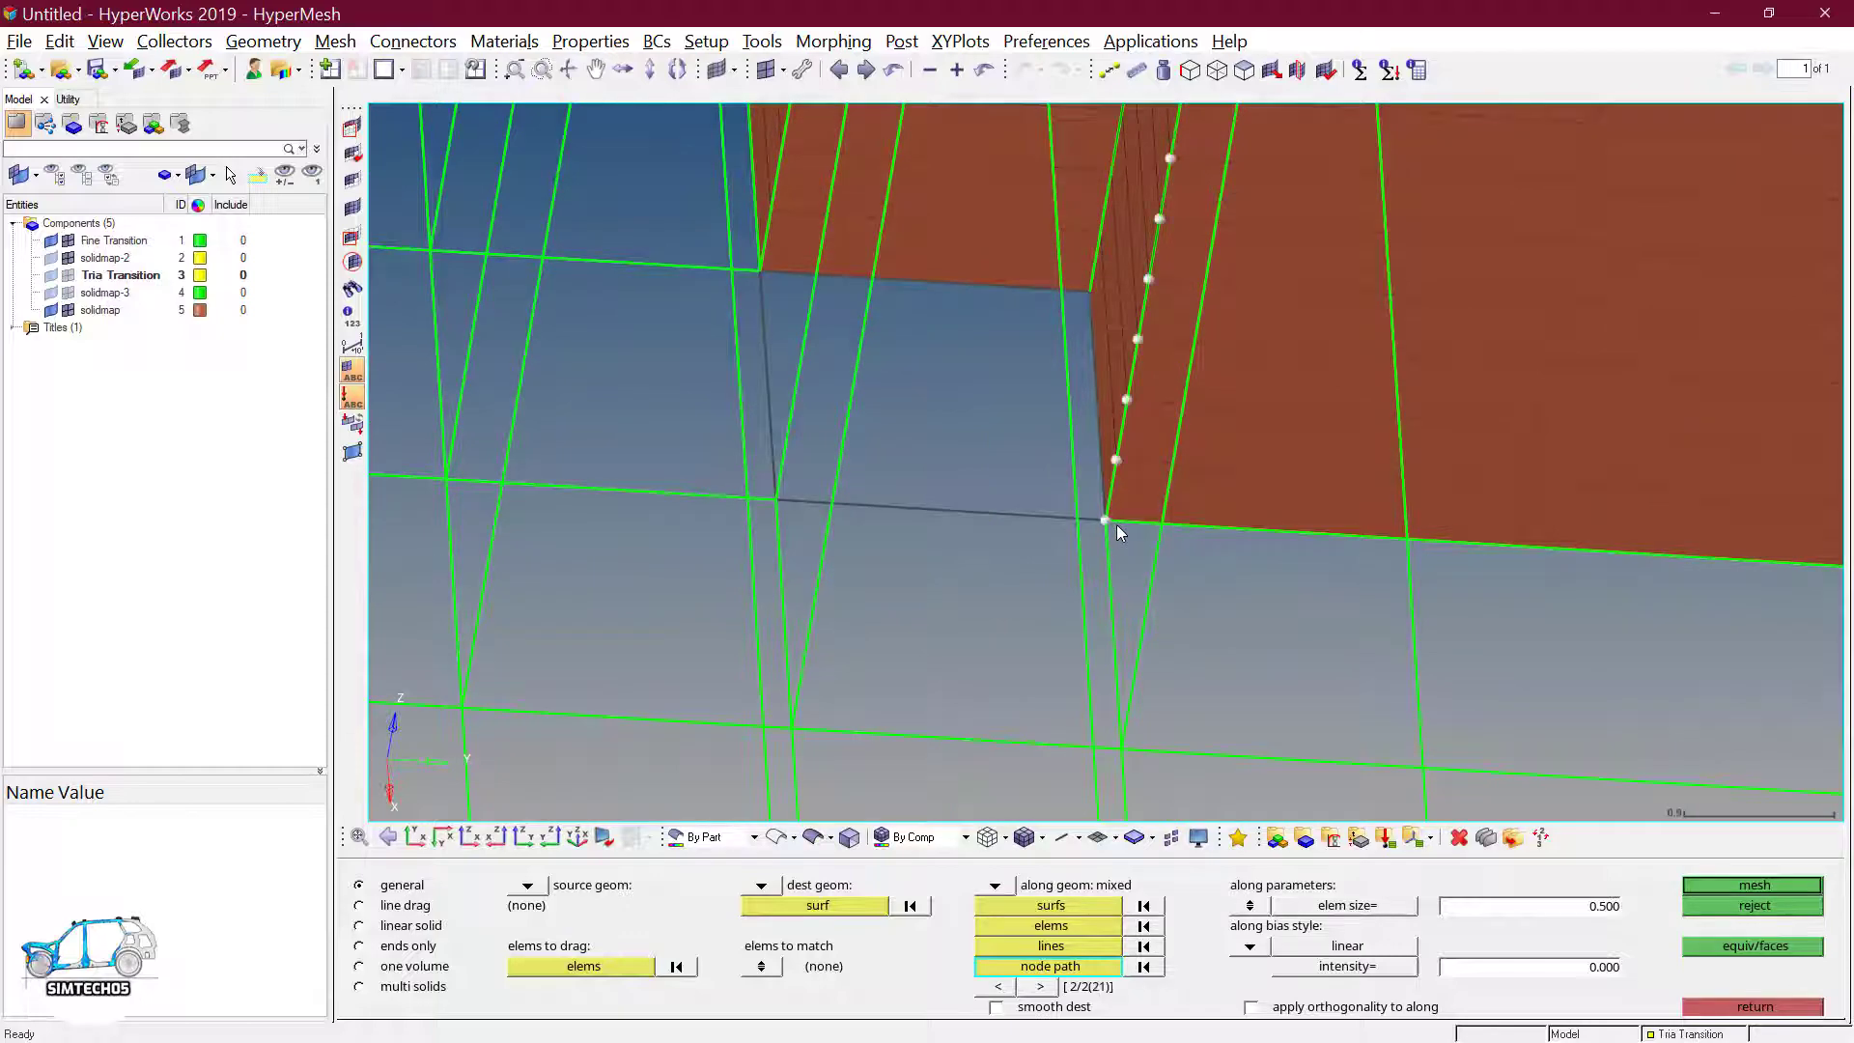
left_click(1753, 885)
- Inspect the solid-meshed corner region and its neighbouring unmeshed strips in wireframe and shaded geometry display
left_click_drag(1260, 529, 1254, 543, "ctrl")
scroll(1253, 541, "down", 2, "ctrl")
left_click_drag(1481, 579, 1208, 542, "ctrl")
right_click_drag(1333, 546, 1233, 599, "ctrl")
left_click_drag(1233, 599, 1103, 585, "ctrl")
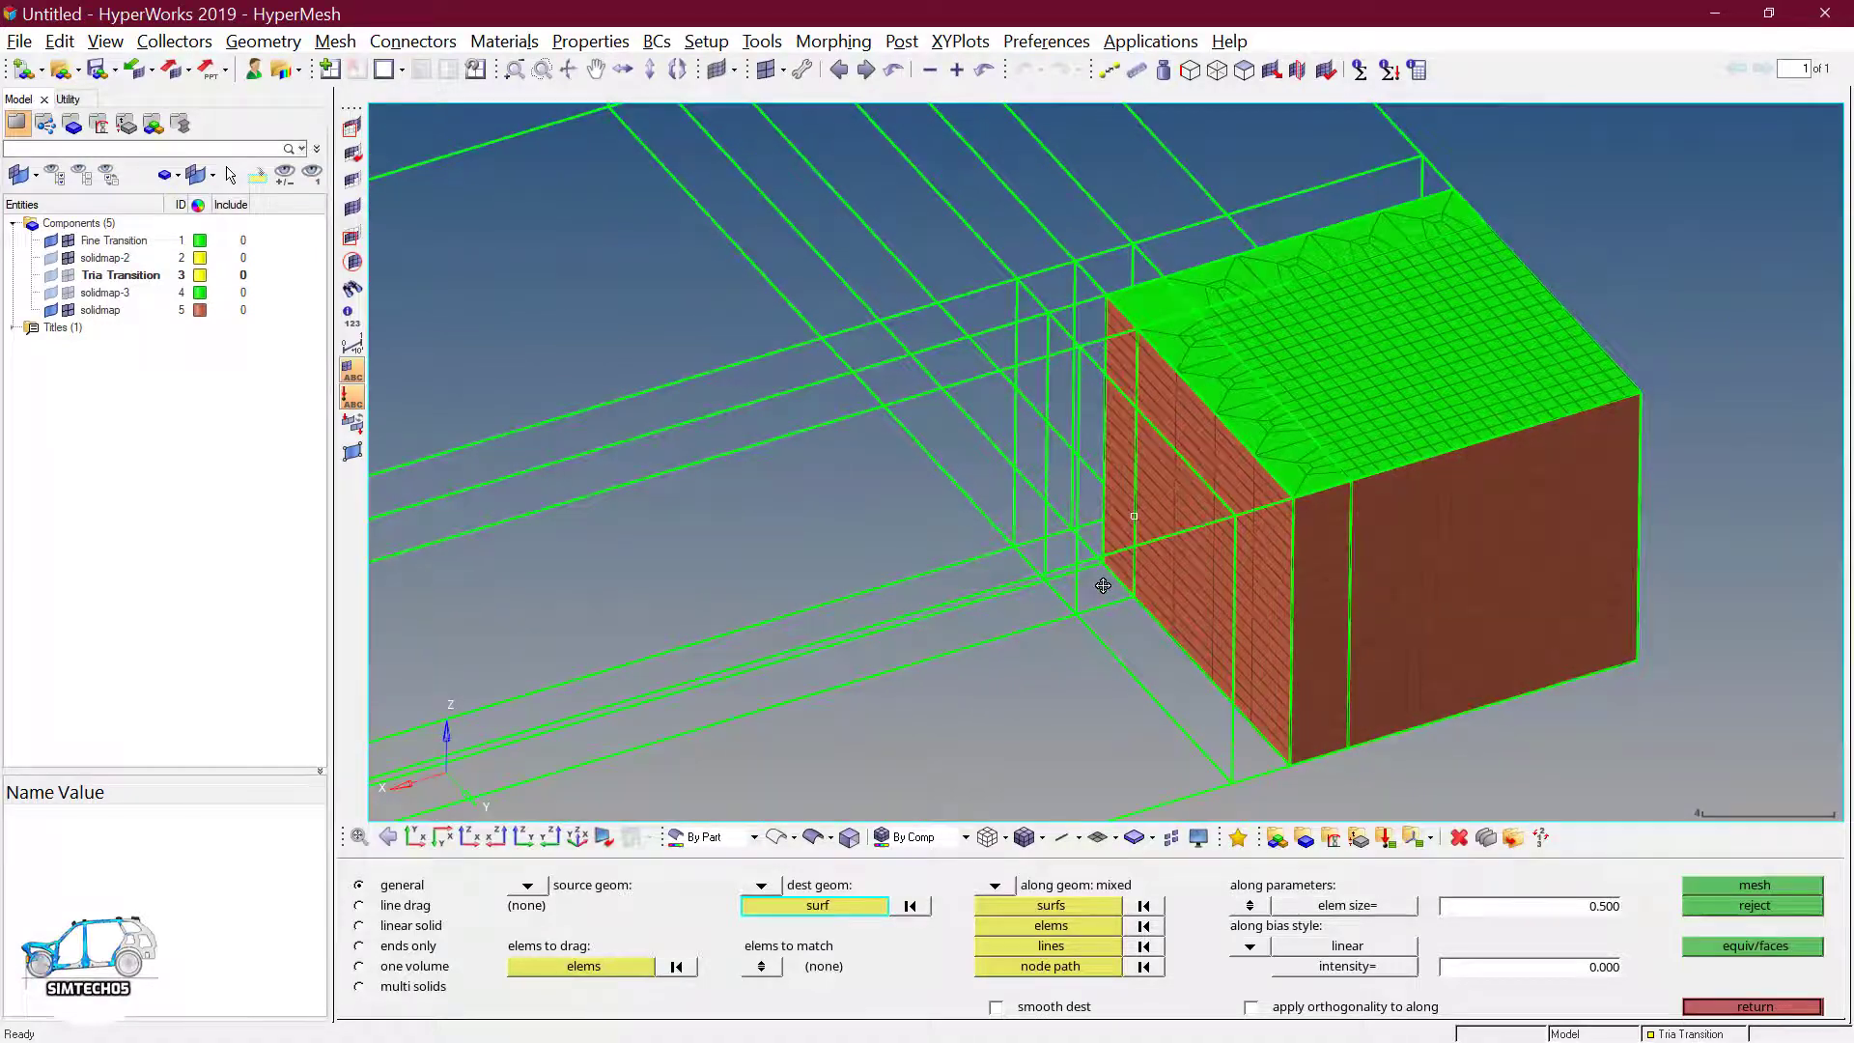
scroll(1180, 519, "up", 3)
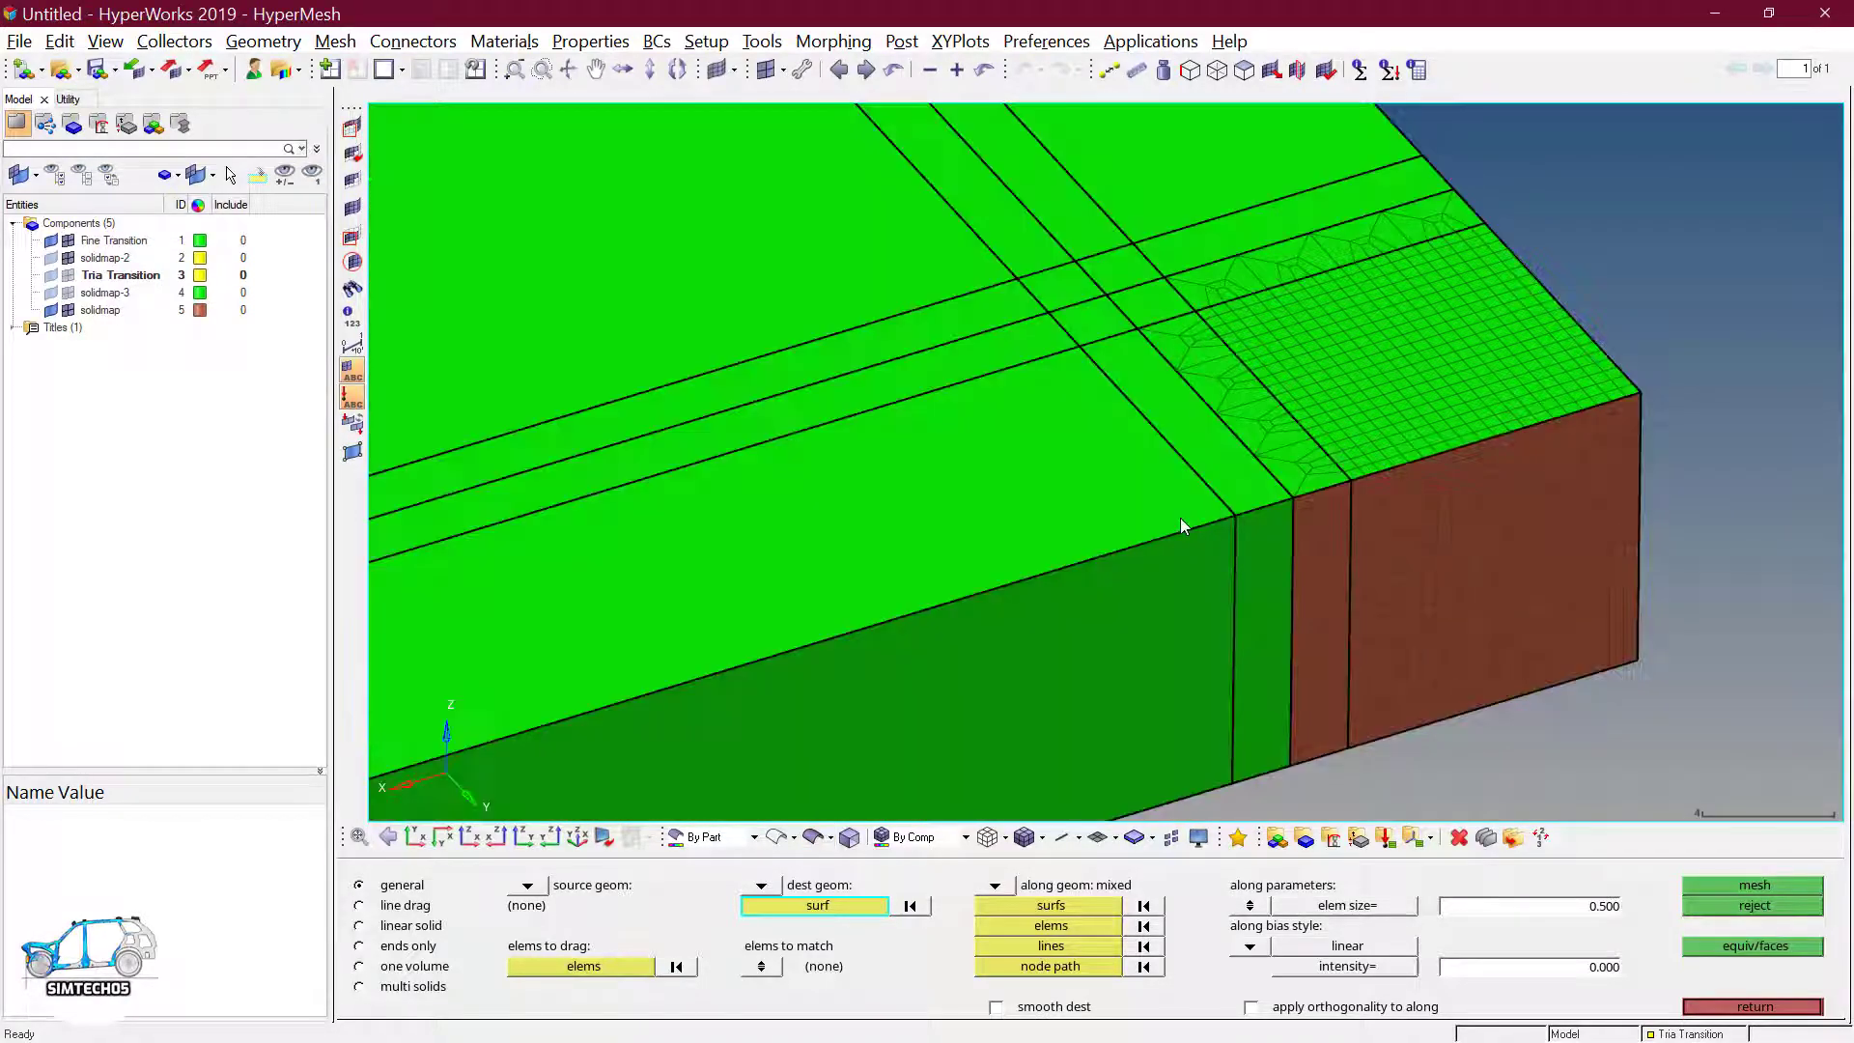
left_click_drag(1251, 526, 1257, 571, "ctrl")
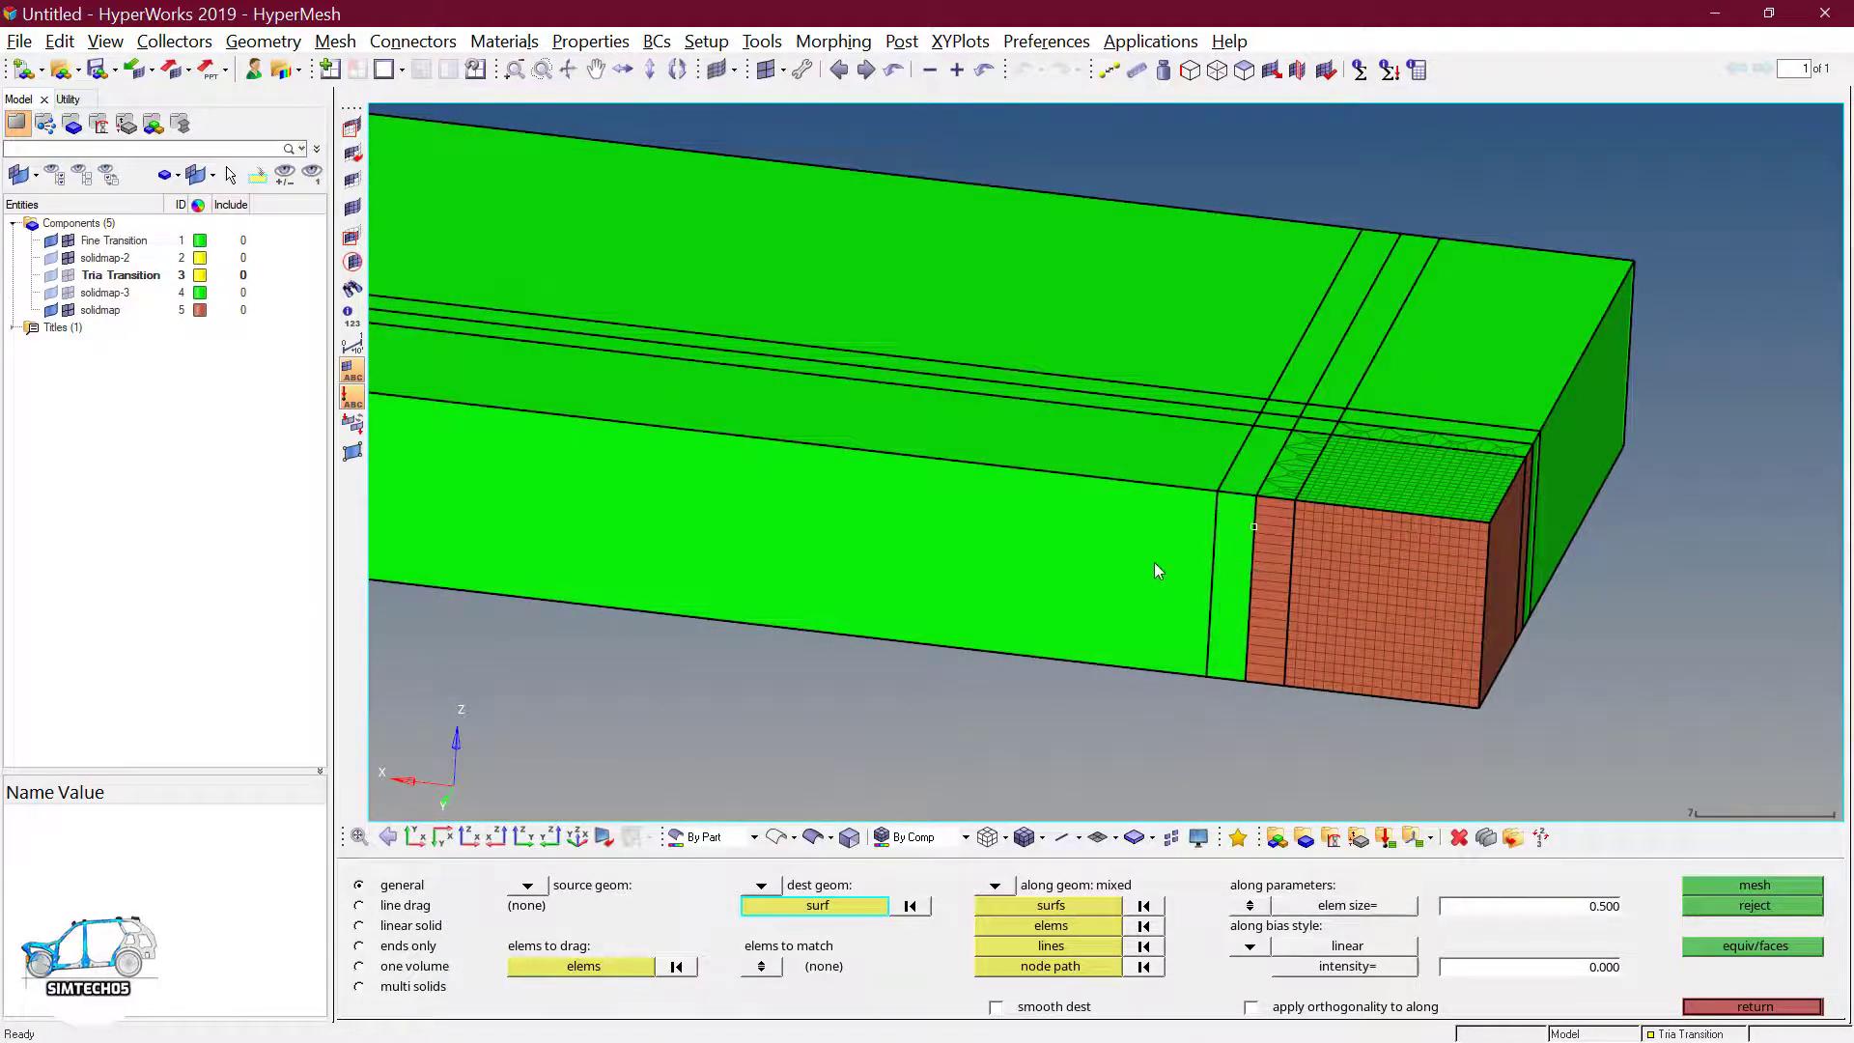
scroll(1196, 570, "down", 2)
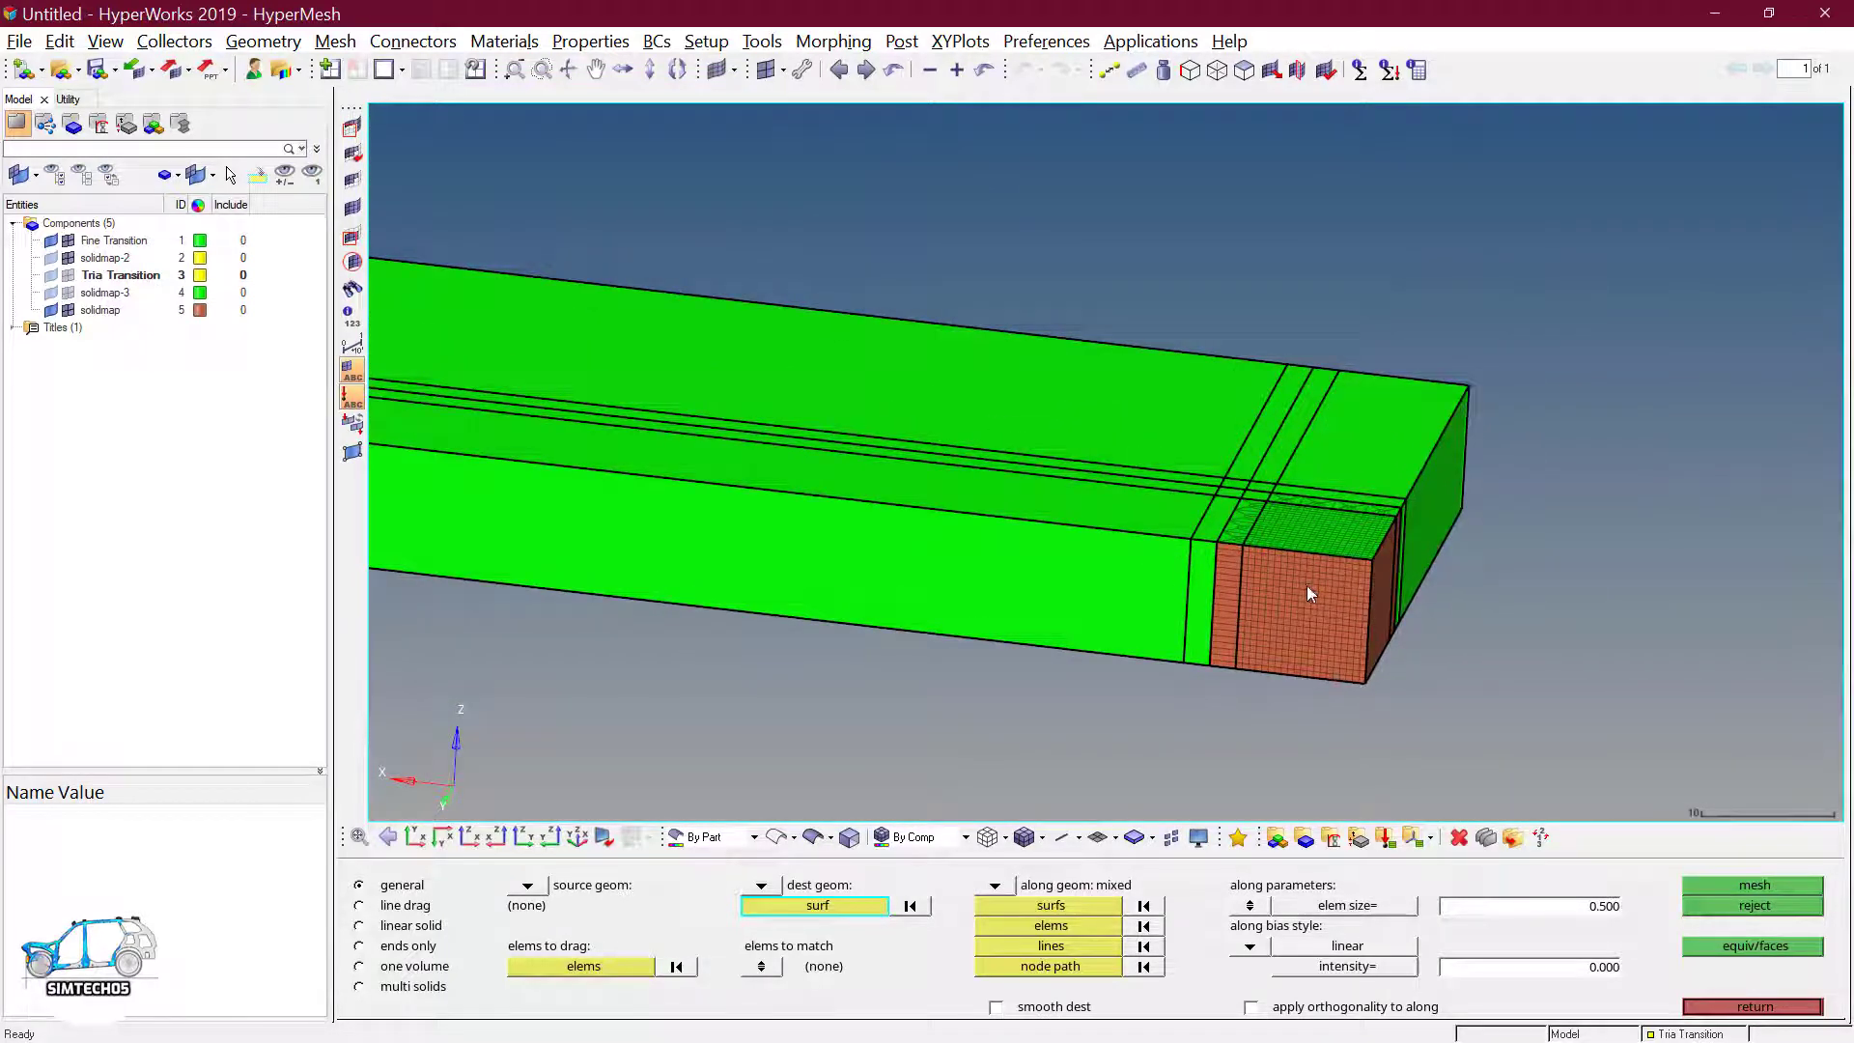
- Automesh the narrow outer side face next to the meshed transition strip with quads only at element size 0.5
key("F12")
left_click(1197, 591)
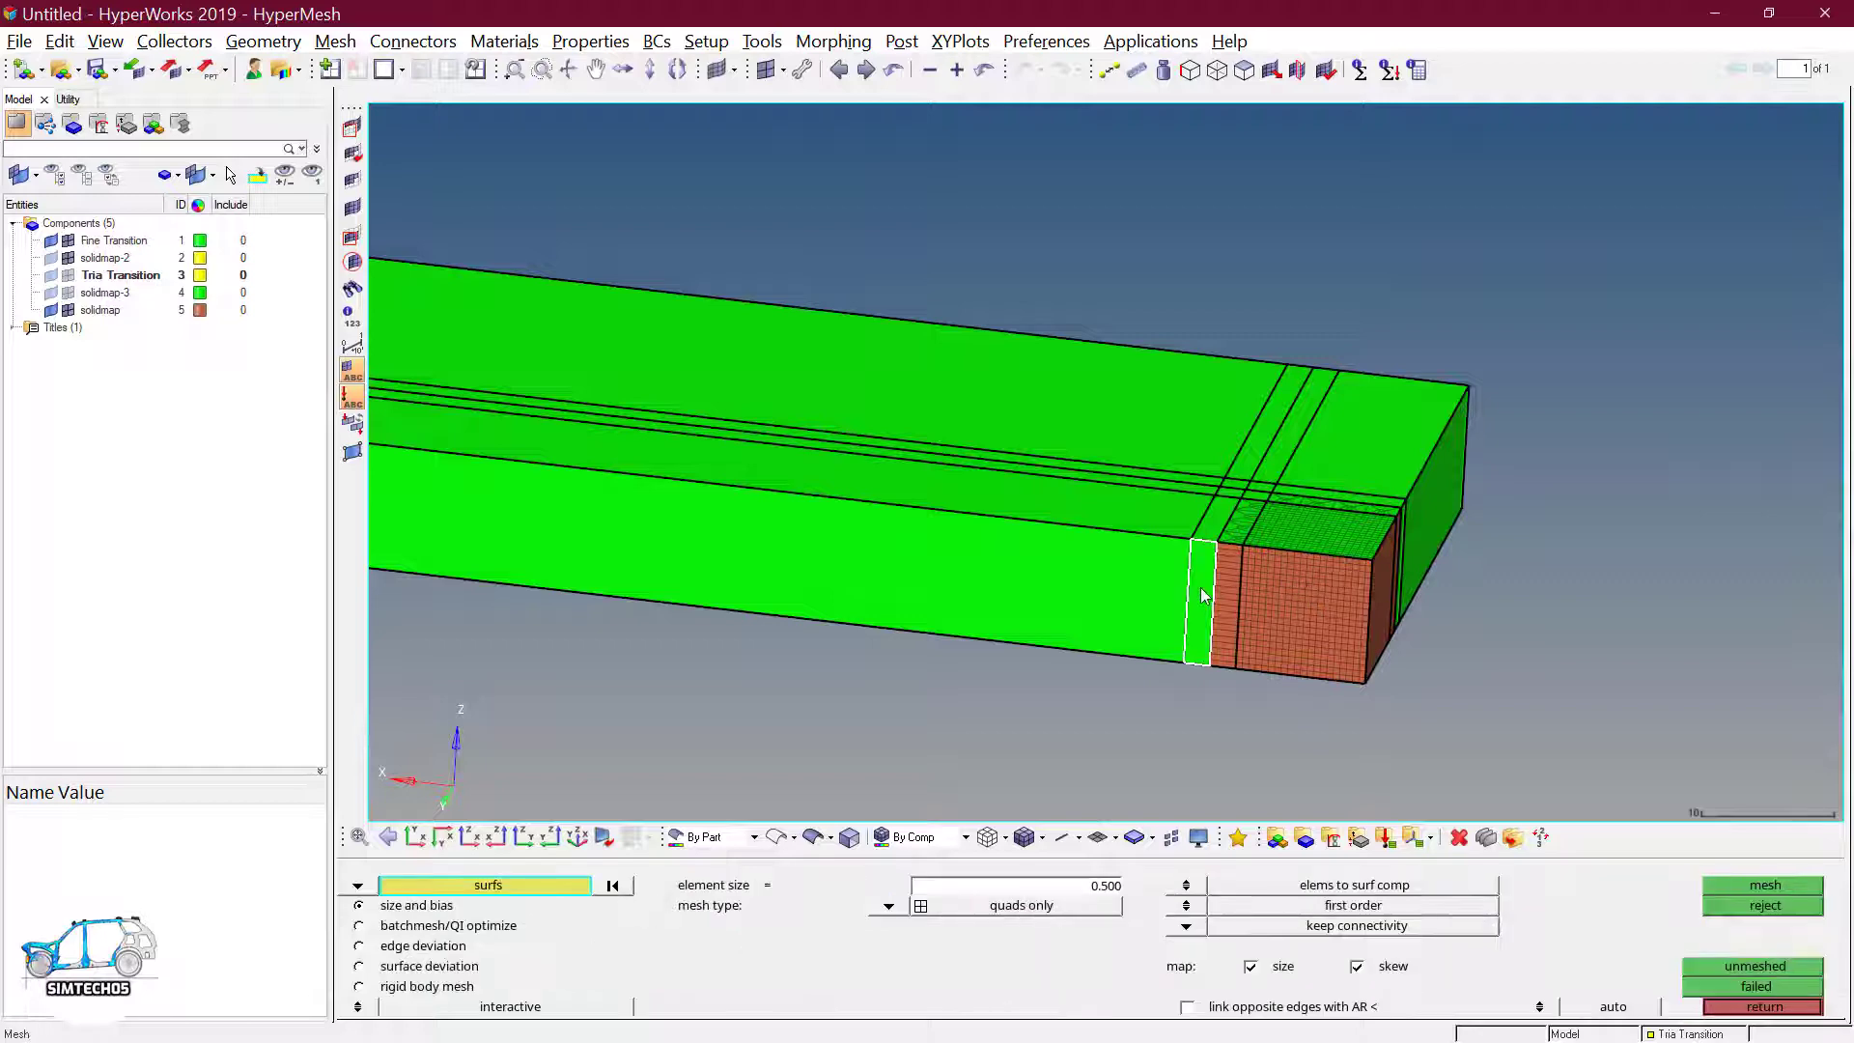
scroll(1207, 594, "up", 2)
scroll(1205, 594, "up", 1)
middle_click(1289, 521)
scroll(1289, 522, "up", 3)
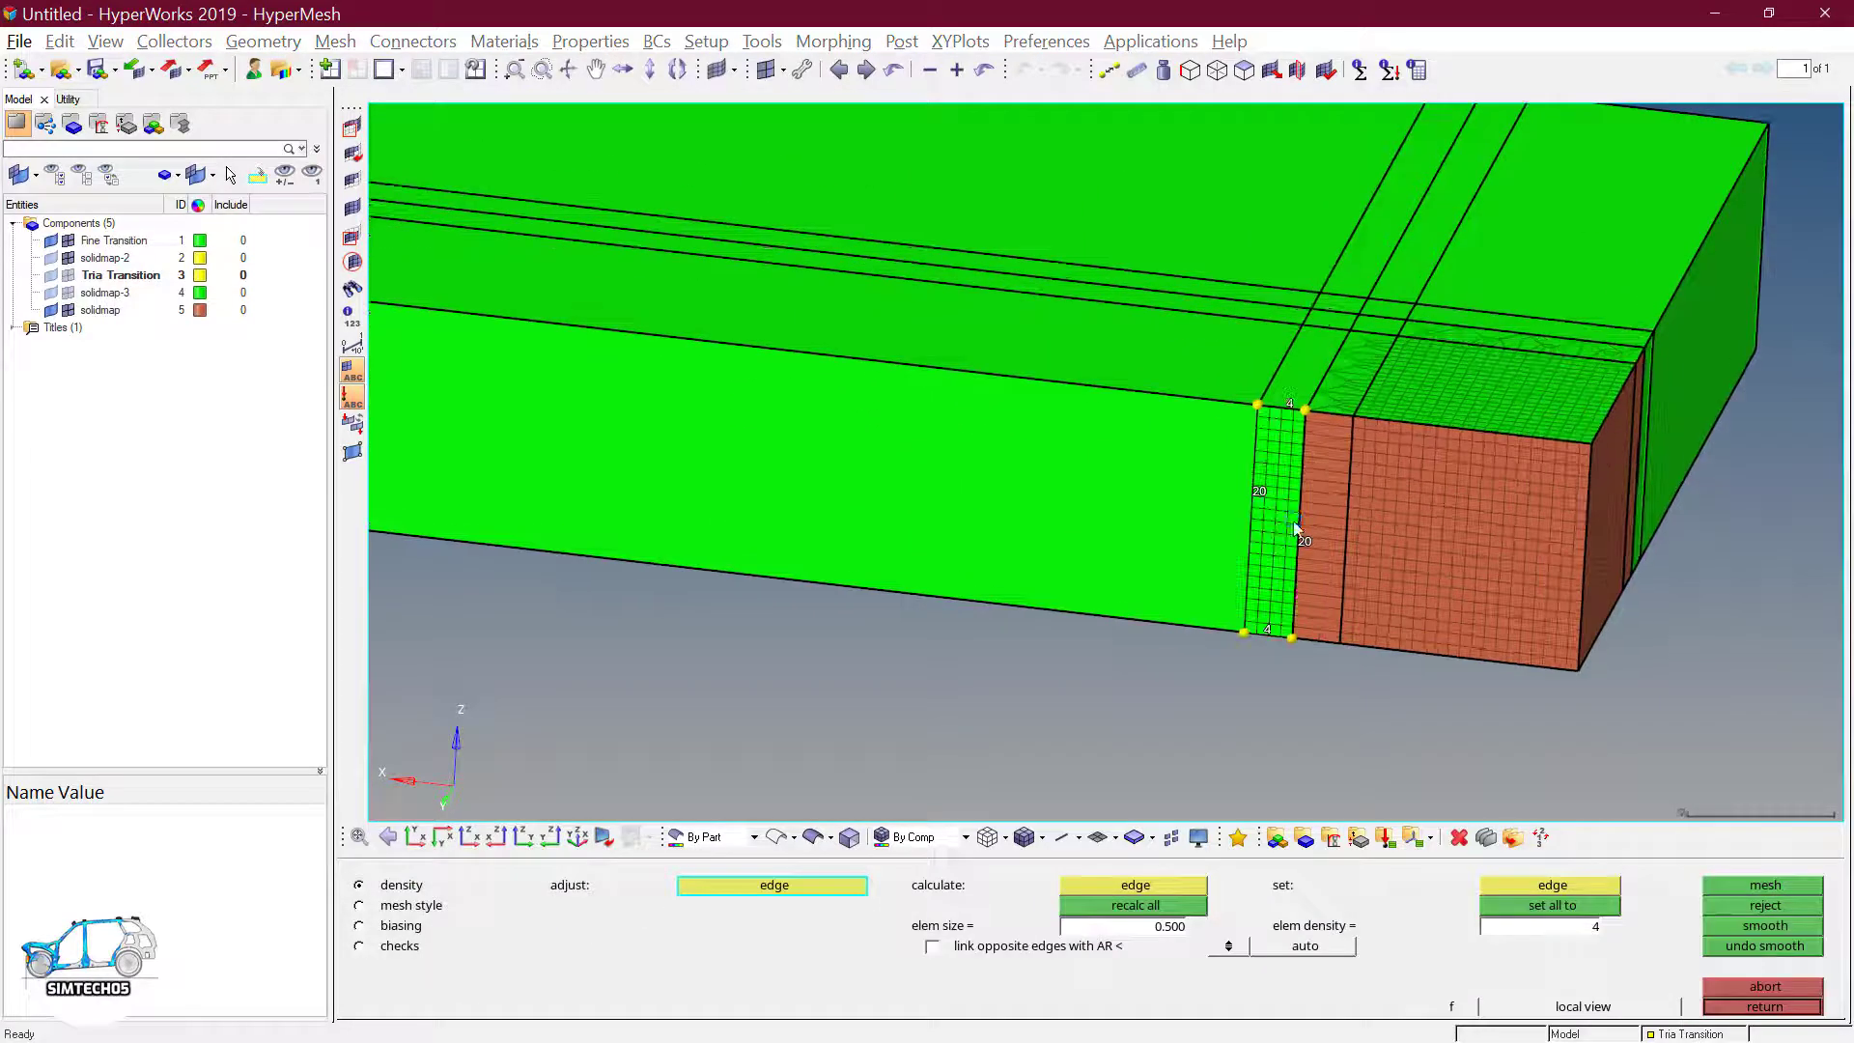
- Recalculate the face's far vertical edge and its short top and bottom edges at element size 2, and remesh the face
left_click(1147, 928)
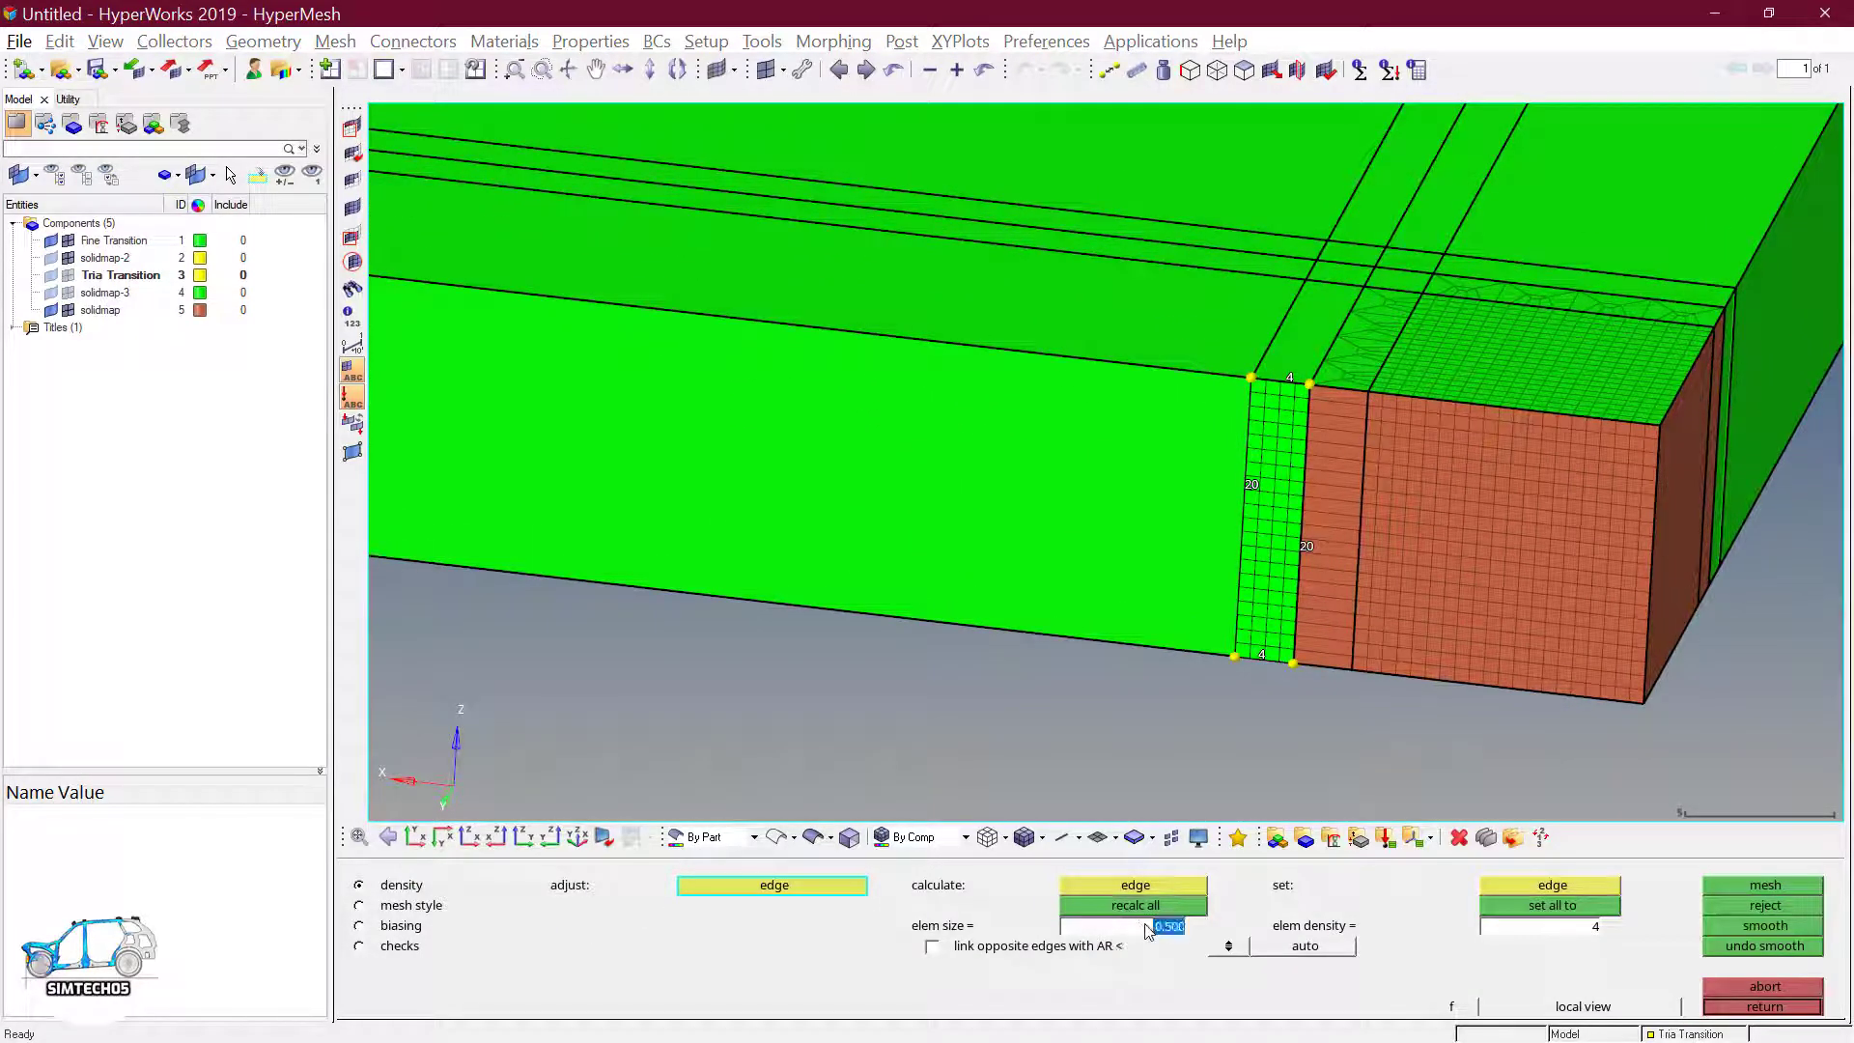
type("5")
key("Return")
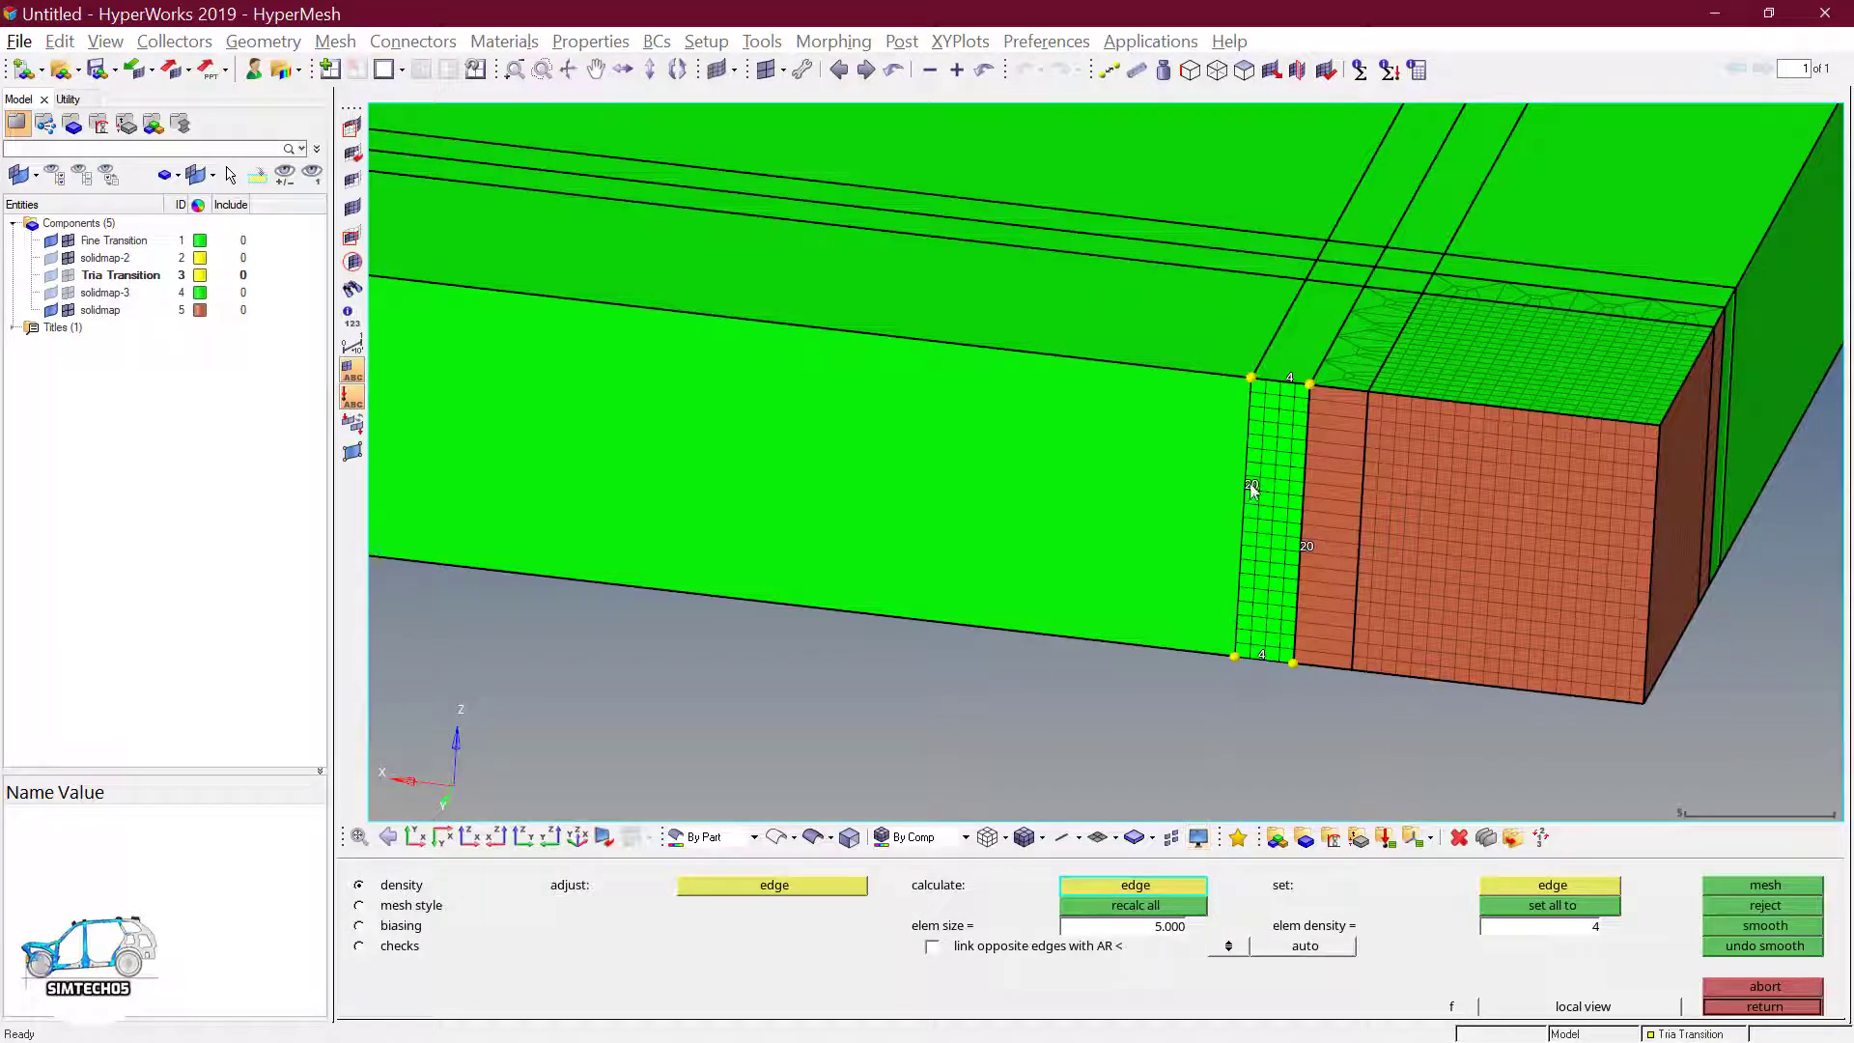
left_click(1164, 927)
type("2")
key("Return")
left_click(1260, 477)
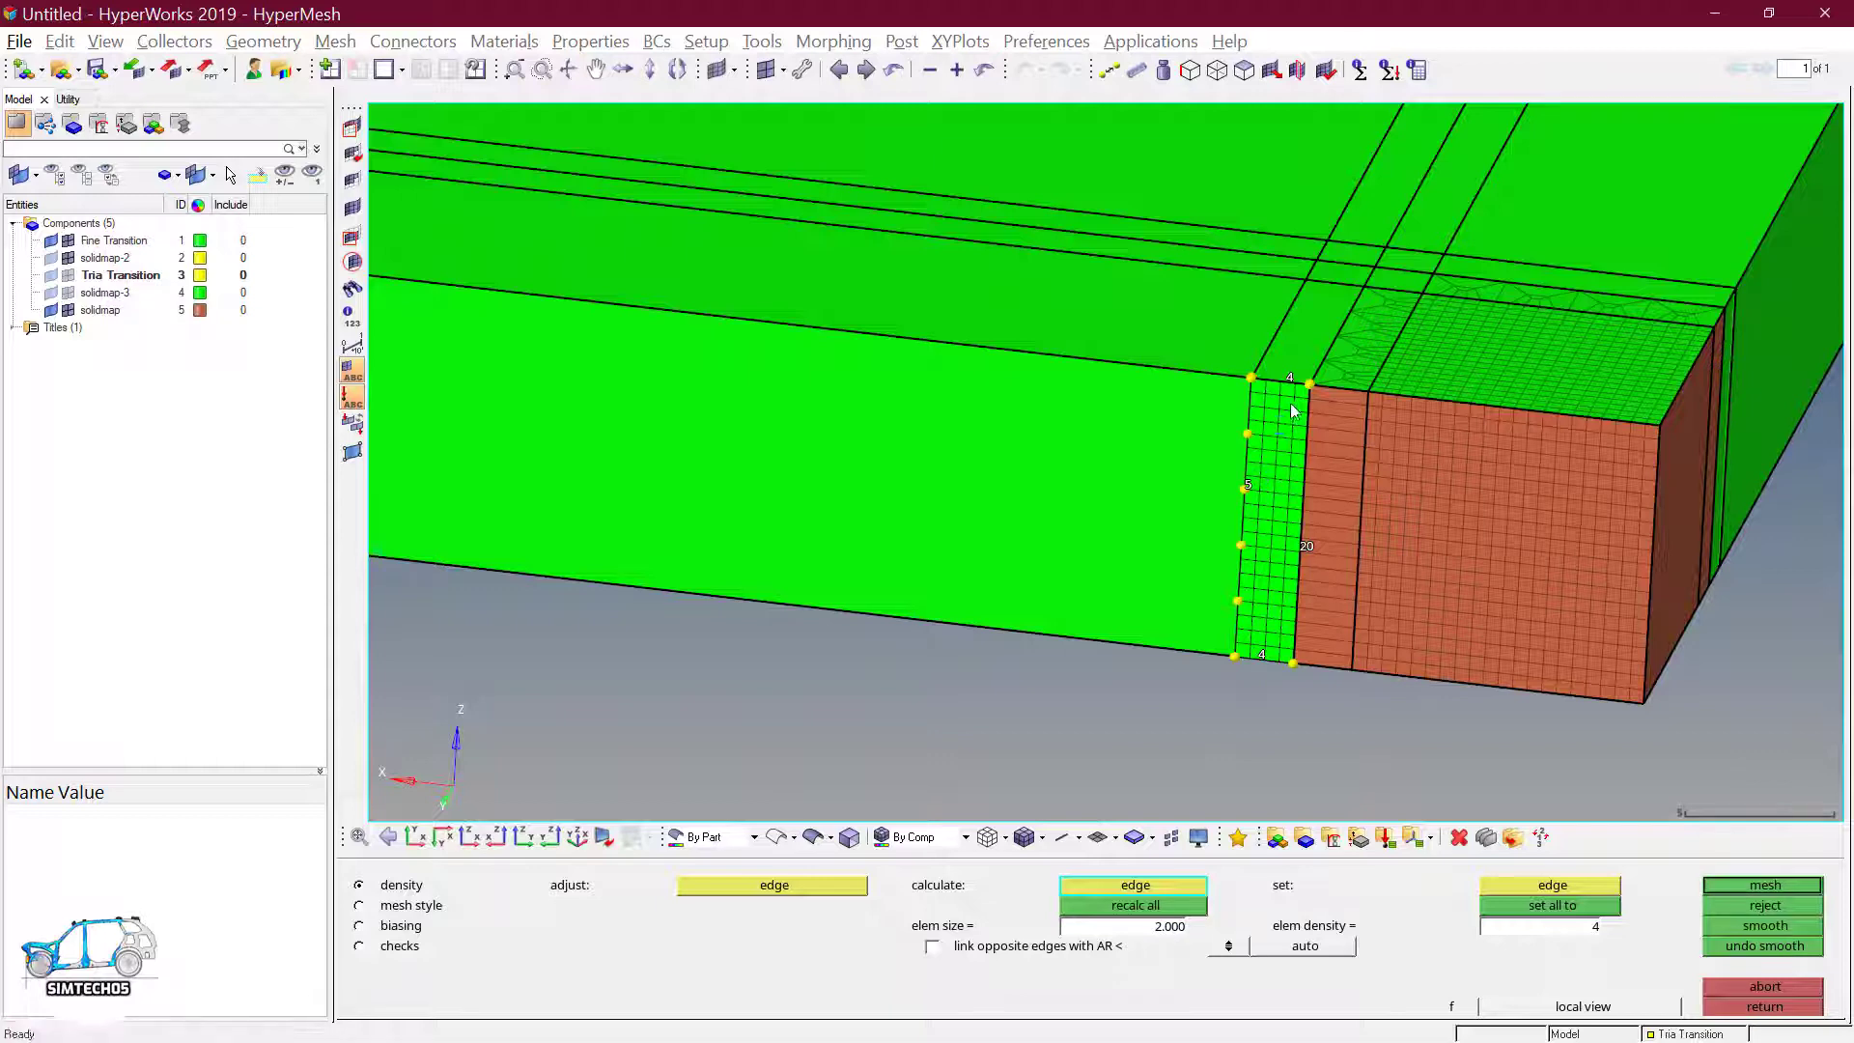
left_click(1261, 657)
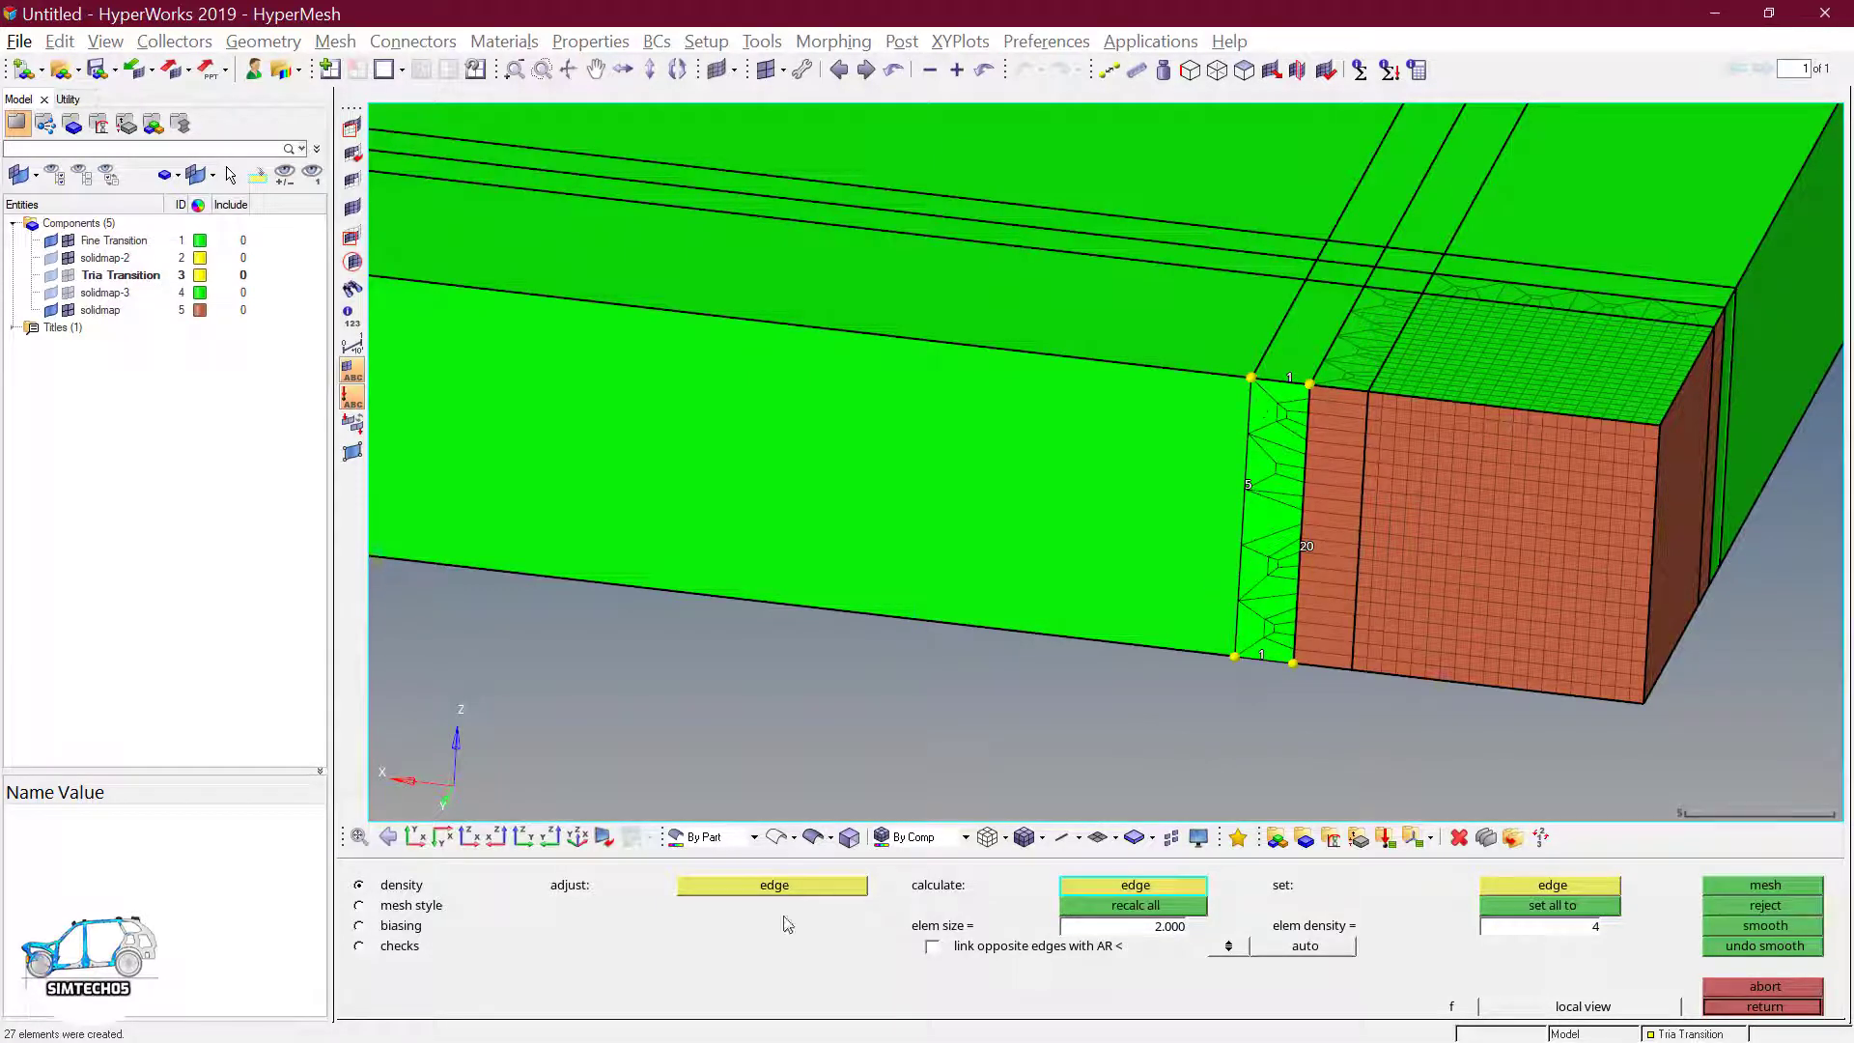
- Reduce the density of the face's far vertical edge to 4 elements and accept the surface mesh
left_click(800, 884)
right_click(1252, 488)
left_click_drag(1255, 568, 1340, 575, "ctrl")
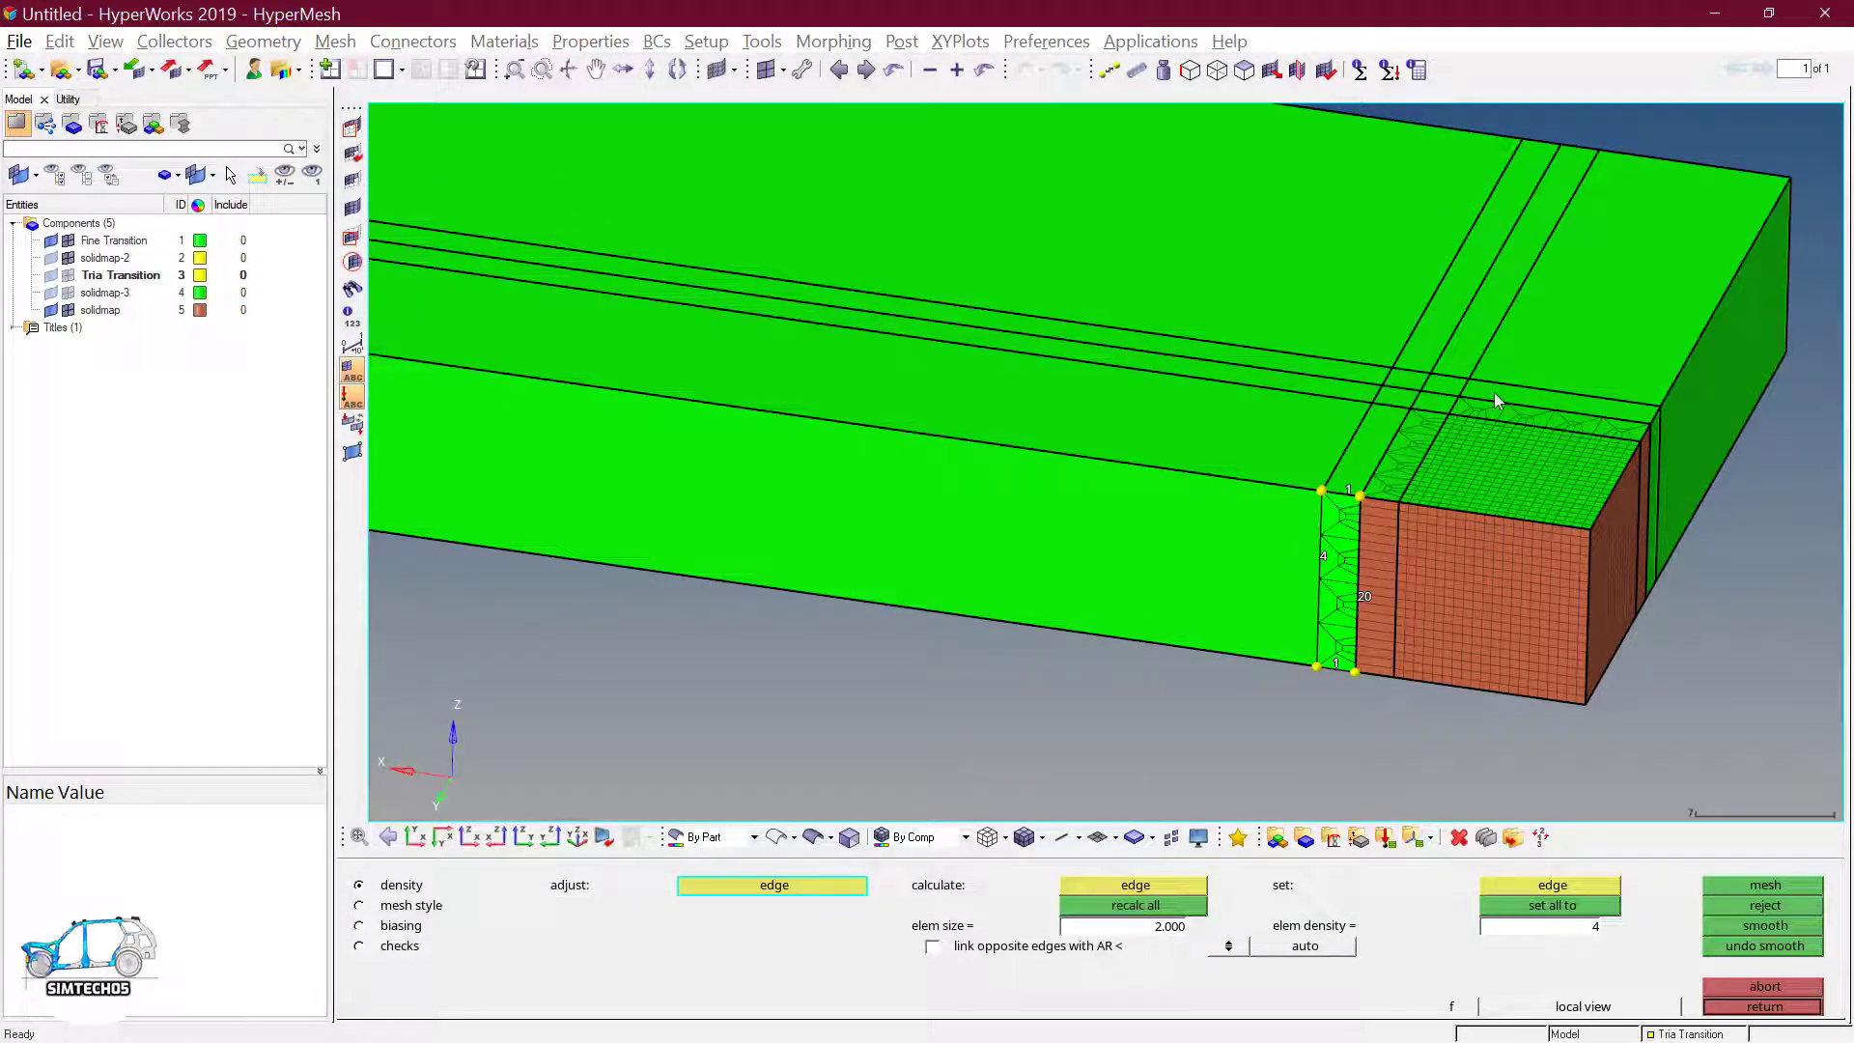
left_click(773, 838)
mouse_move(1682, 600)
left_mouse_down("ctrl")
mouse_move(1431, 604)
mouse_move(995, 389)
left_mouse_up("ctrl")
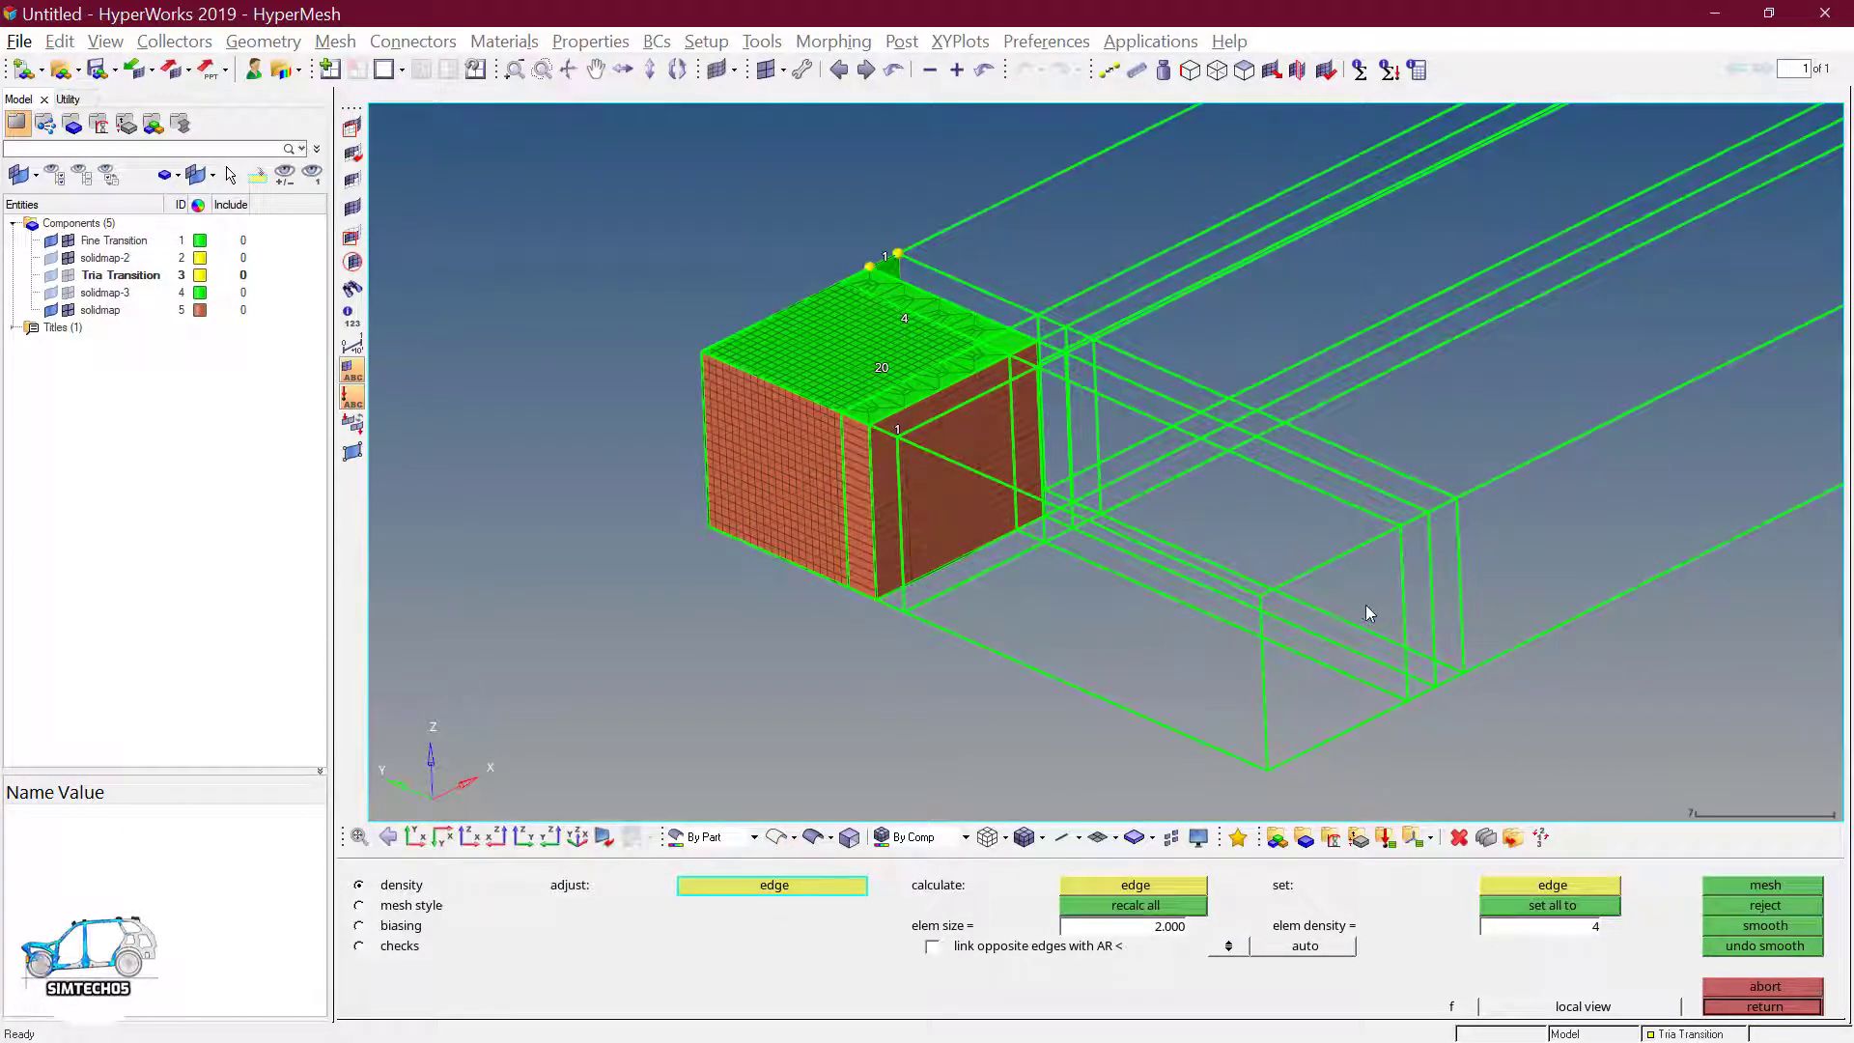
left_click_drag(1377, 622, 959, 464, "ctrl")
scroll(960, 464, "up", 2, "ctrl")
right_click_drag(960, 464, 1117, 578, "ctrl")
scroll(1117, 577, "up", 3)
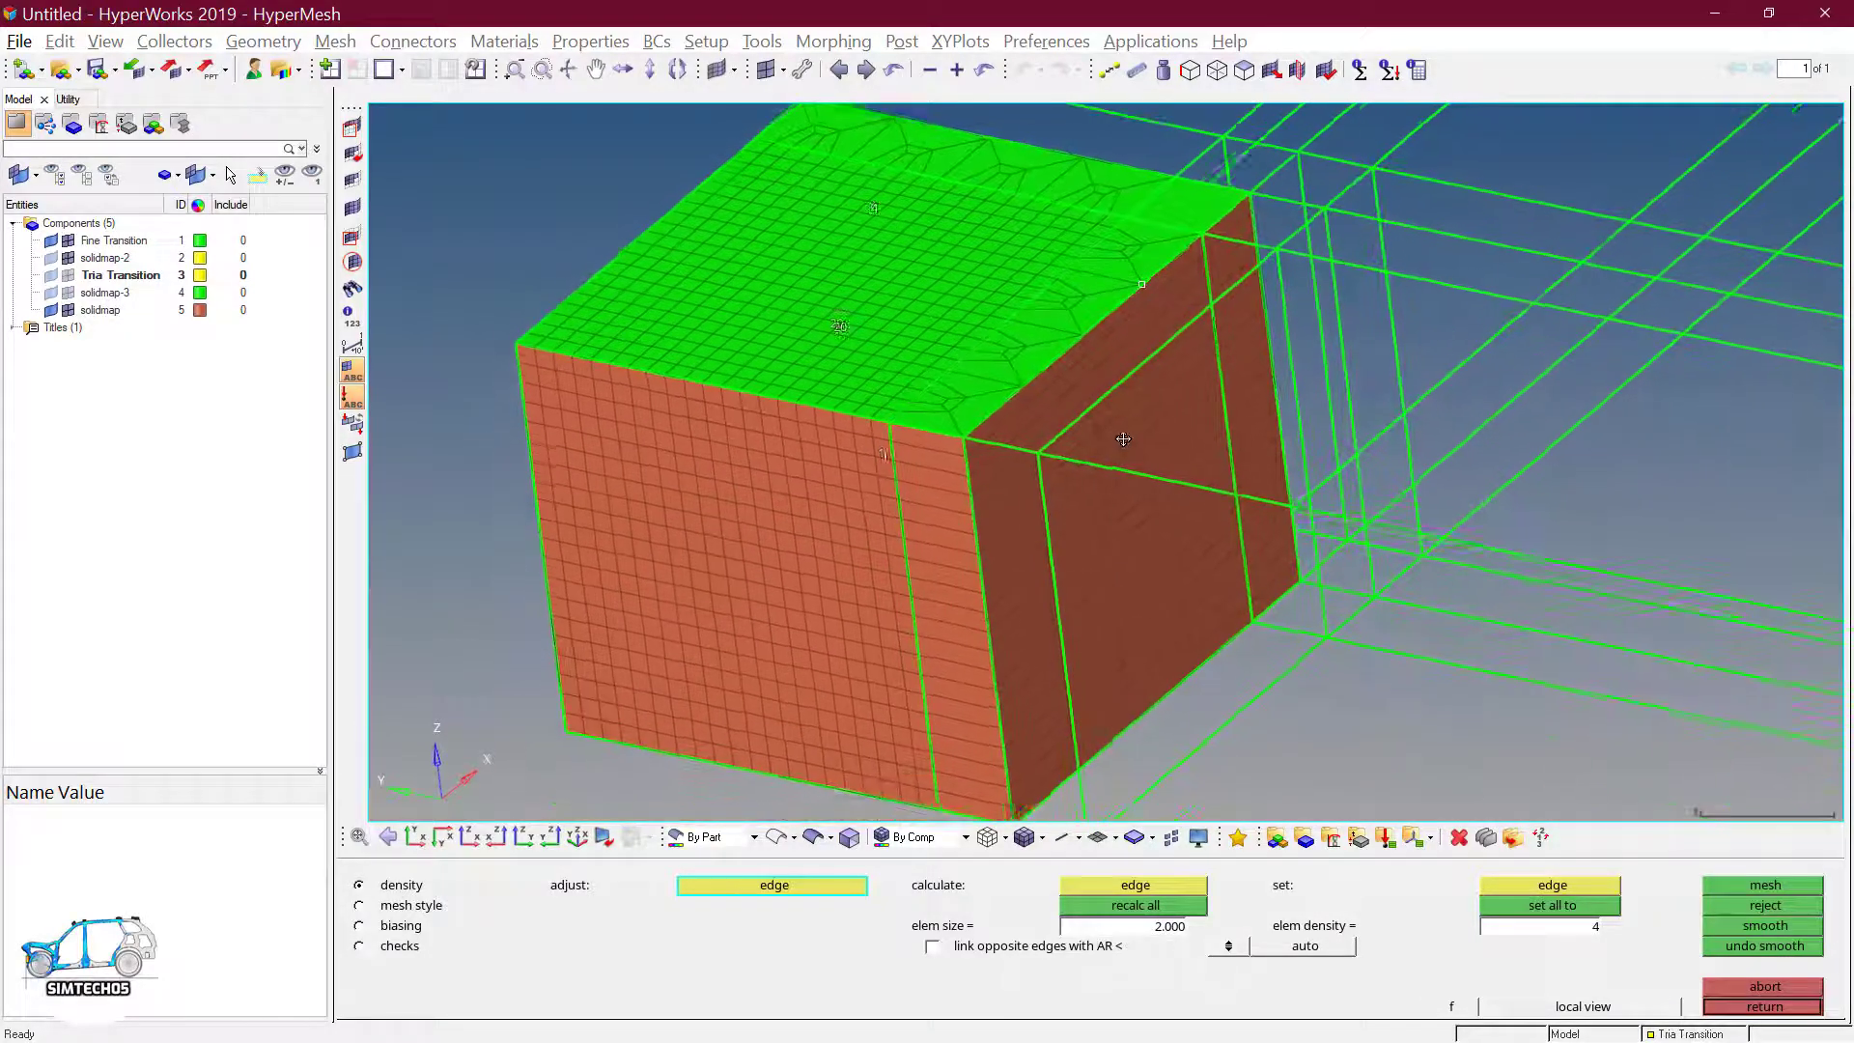
key("Escape")
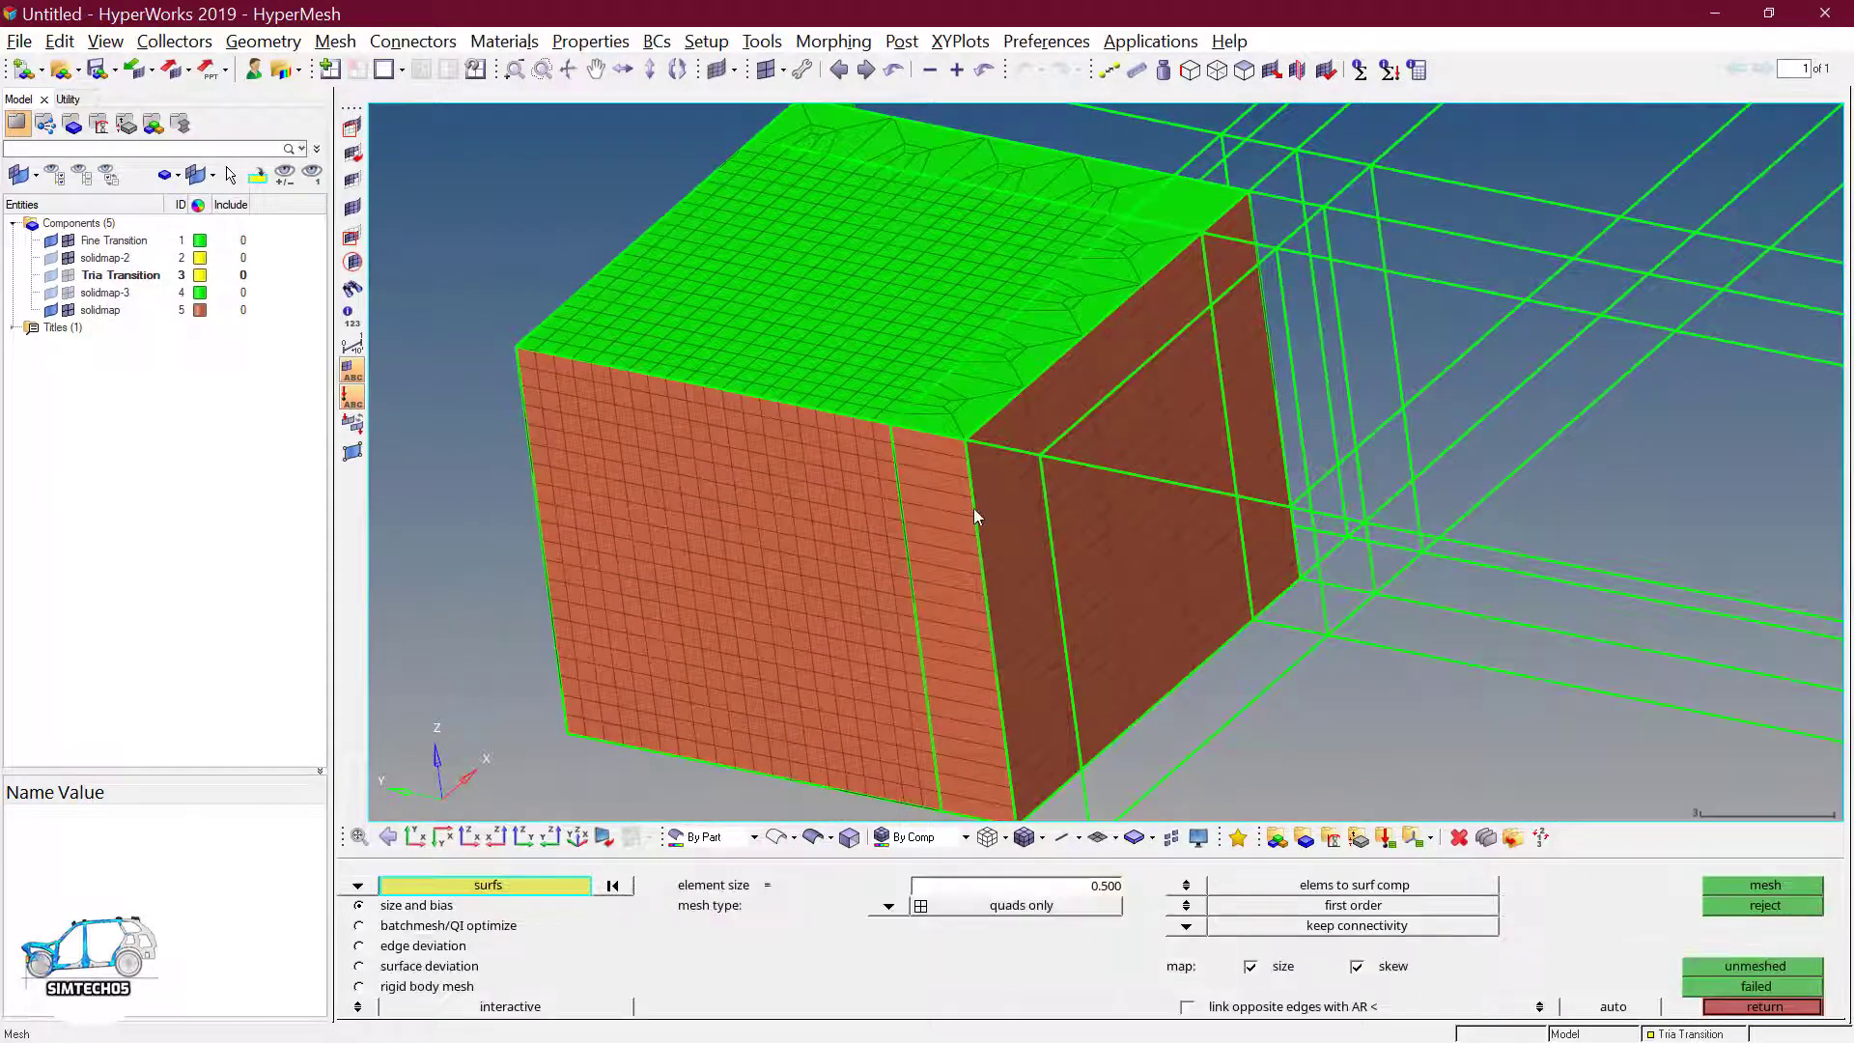
- Window-select the solid elements of the transition strip bordering the newly meshed side face and find their faces
scroll(945, 552, "down", 2)
left_click_drag(649, 679, 692, 682, "ctrl")
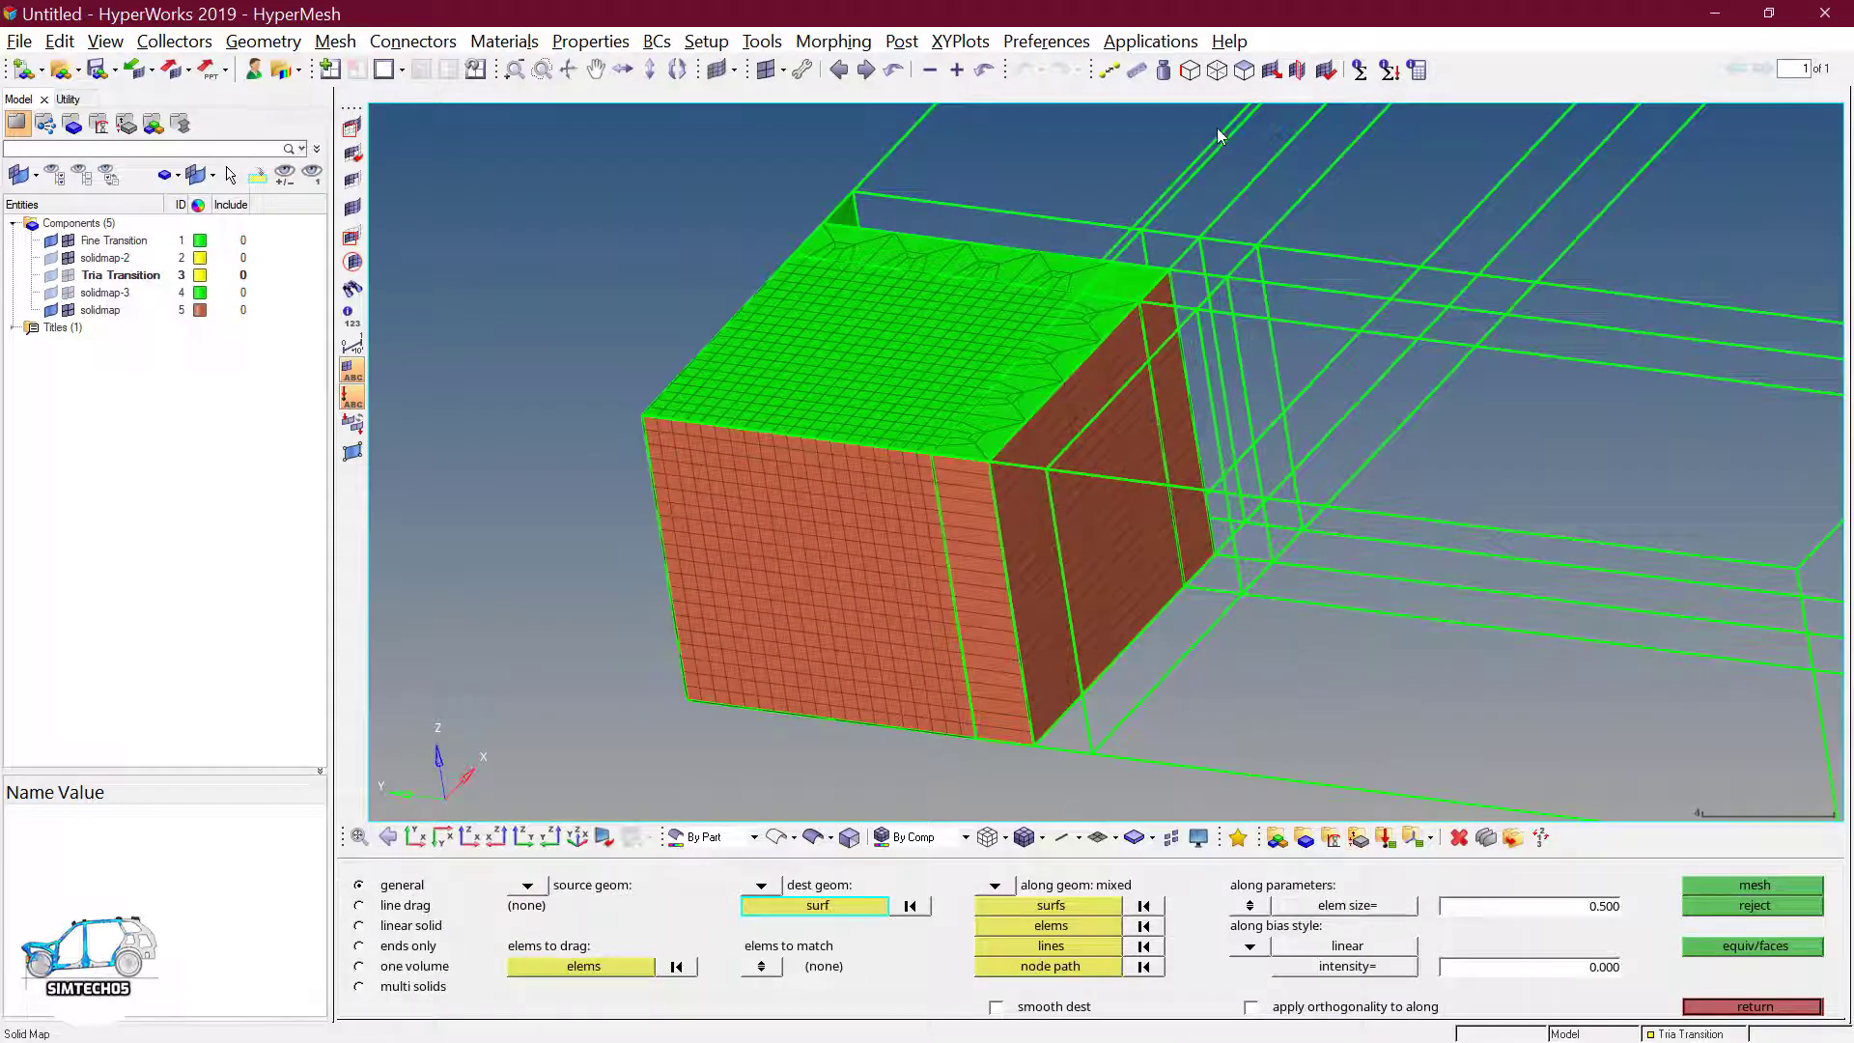
left_click(1243, 70)
left_click_drag(896, 538, 1020, 449, "ctrl")
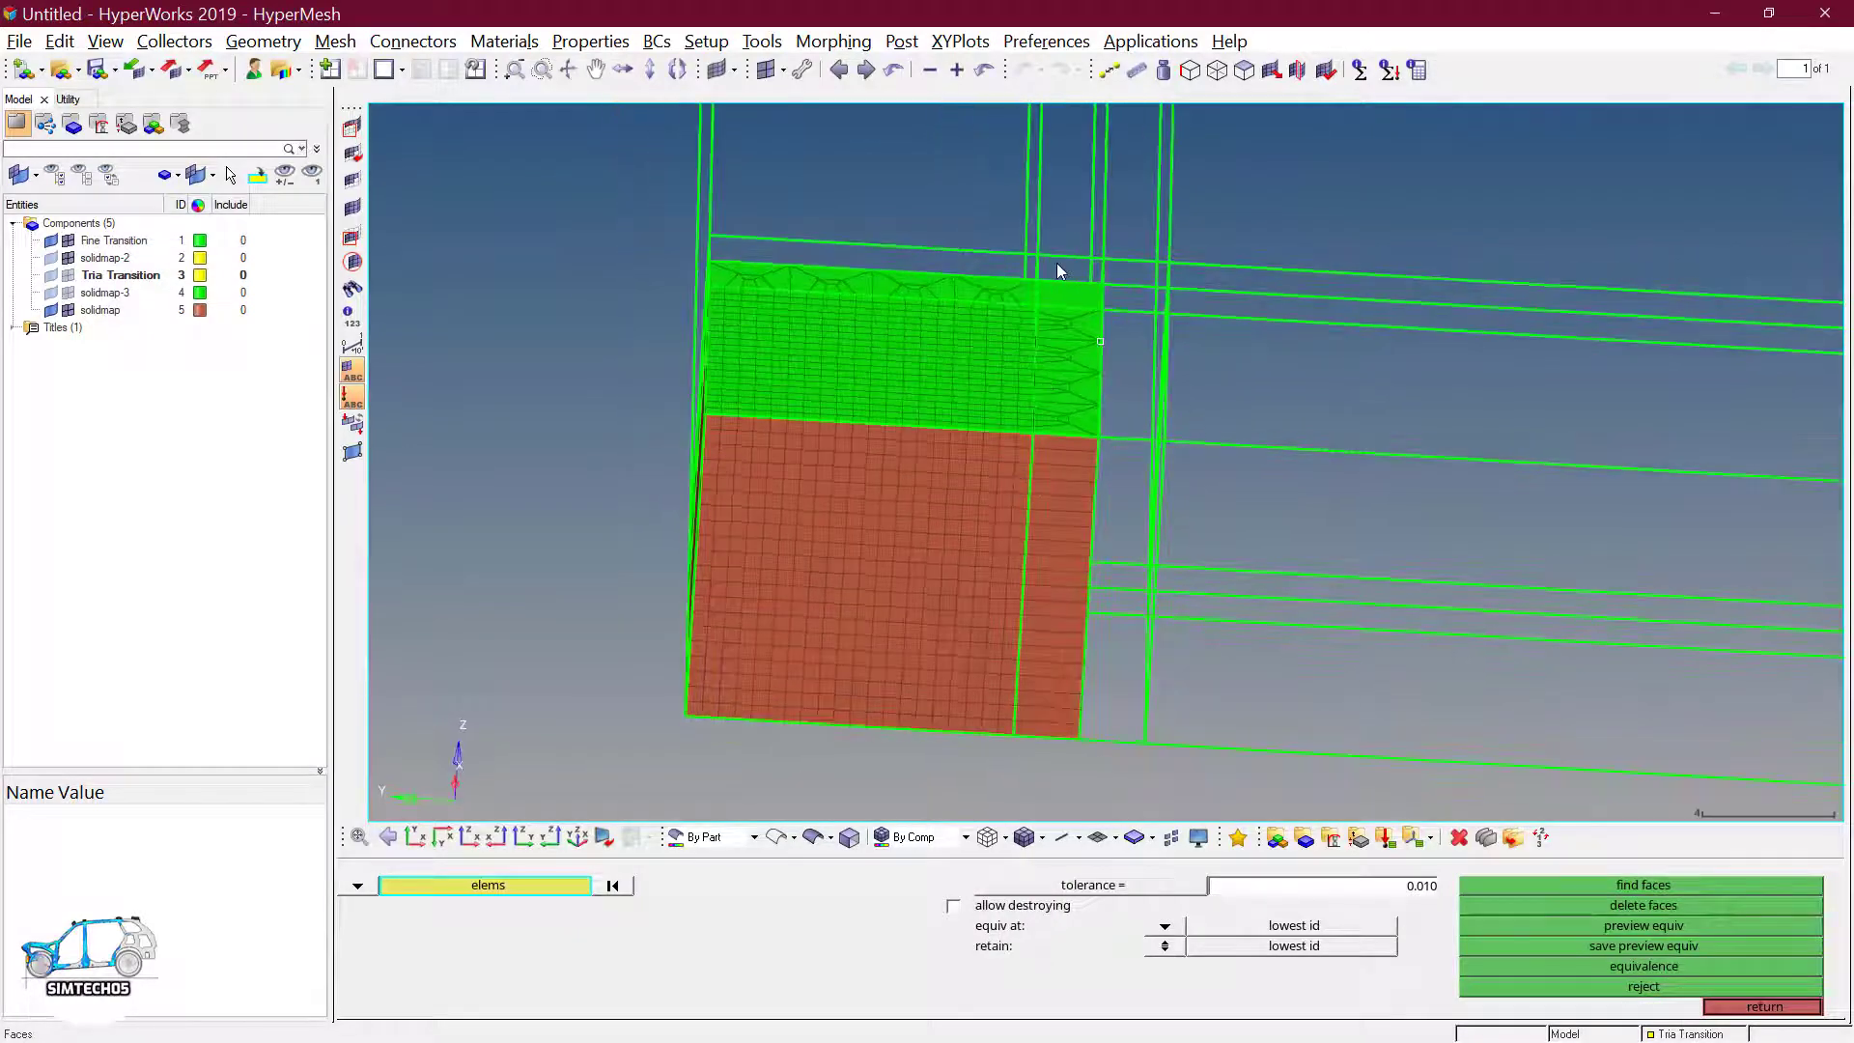
left_click_drag(1058, 265, 1144, 465, "shift")
left_click_drag(1048, 291, 1153, 588, "shift")
left_click_drag(1256, 665, 1174, 562, "ctrl")
left_click_drag(1049, 466, 1213, 860, "shift")
left_click_drag(1288, 657, 1114, 604, "ctrl")
left_click_drag(1180, 418, 1121, 488, "ctrl")
middle_click(1121, 488)
left_click_drag(1016, 692, 1083, 598, "ctrl")
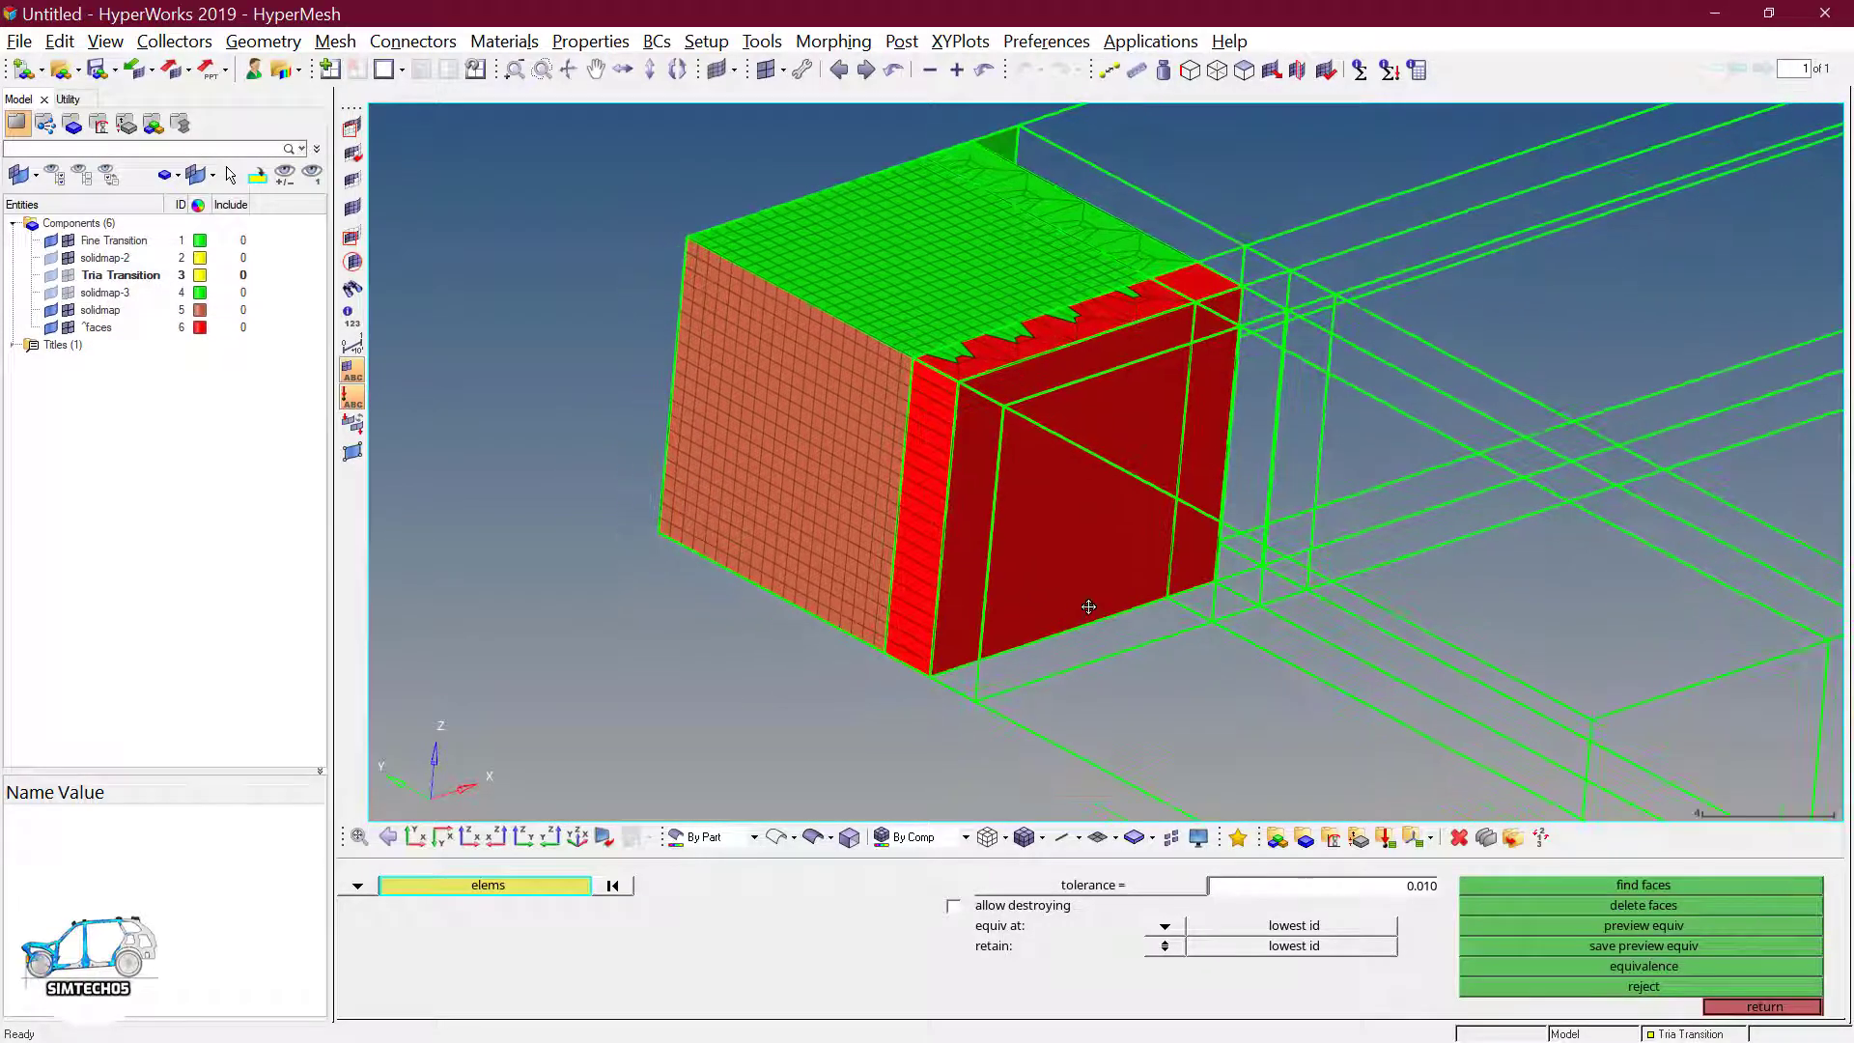
- Select all elements on the transition strip's meshed outer side face, by face, as the elements to drag for a general solid map
key("Escape")
left_click(585, 965)
left_click_drag(939, 478, 918, 496, "ctrl")
left_click(996, 396)
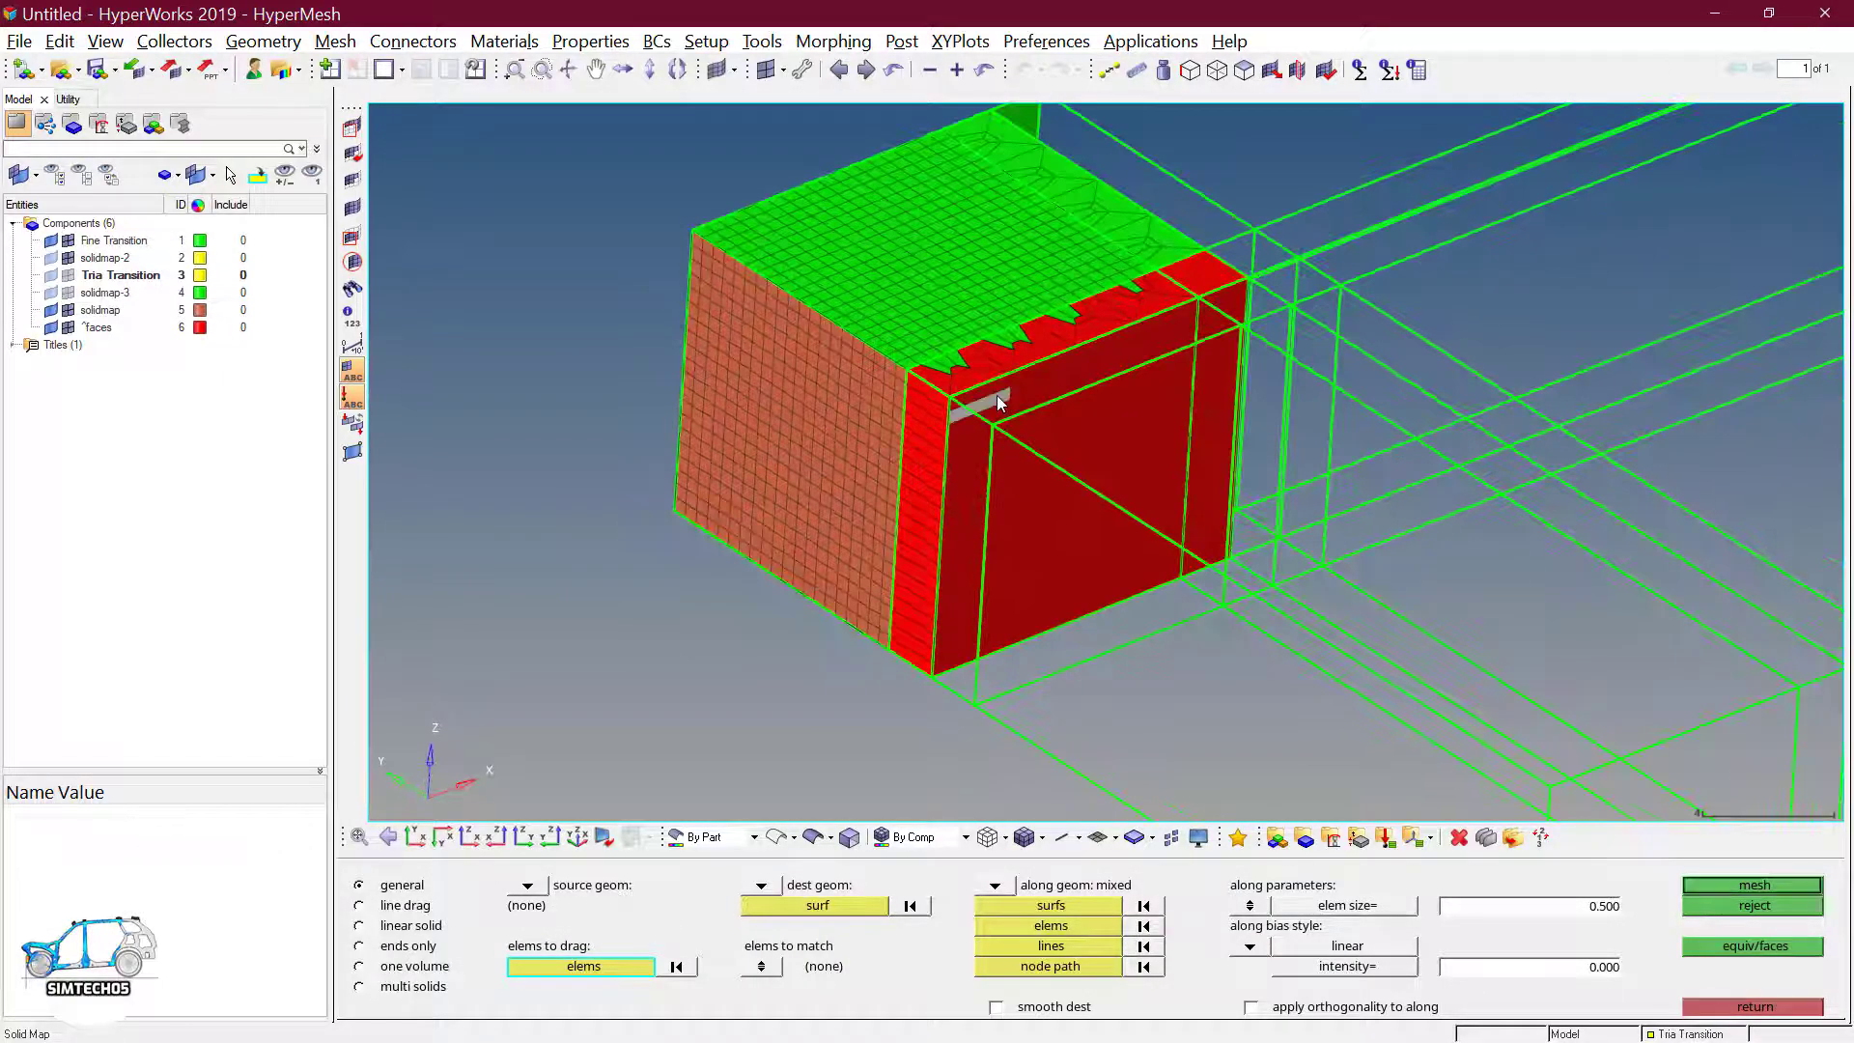
left_click(611, 975)
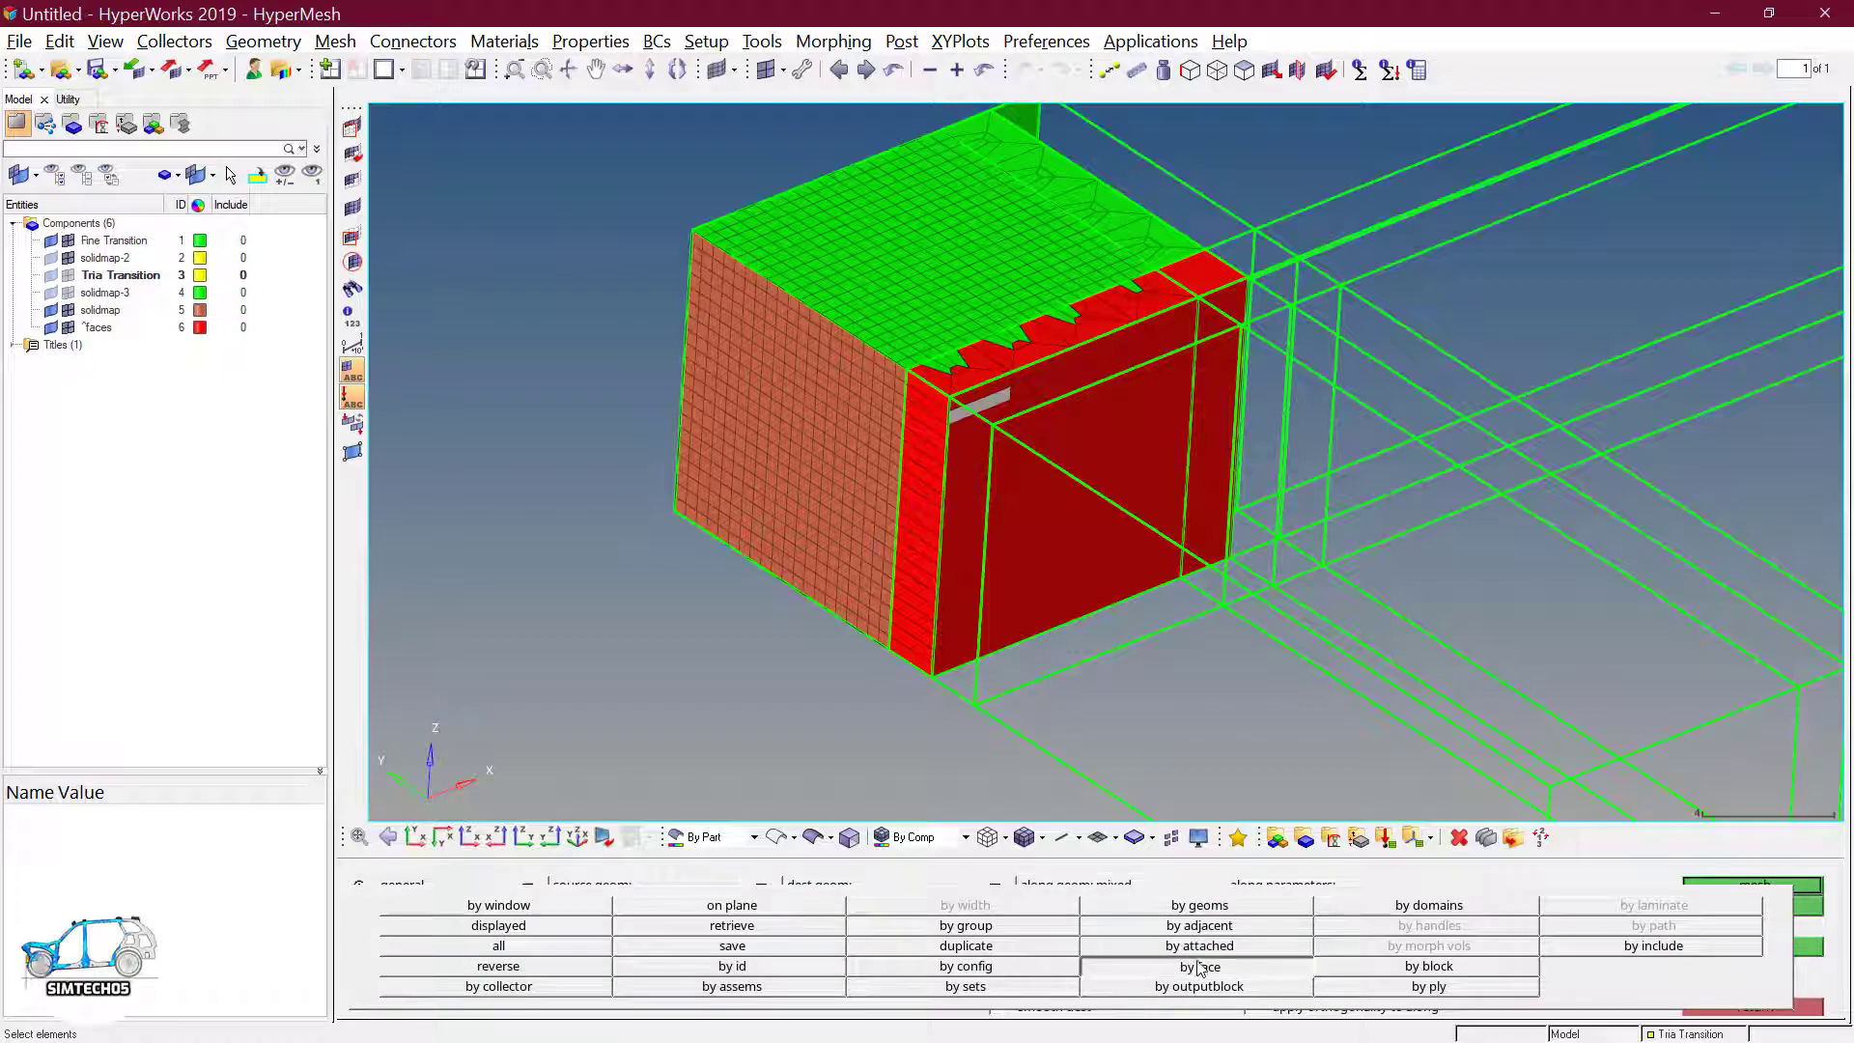
left_click(1198, 965)
left_click_drag(1348, 477, 1261, 484, "ctrl")
left_click_drag(1056, 659, 1020, 582, "ctrl")
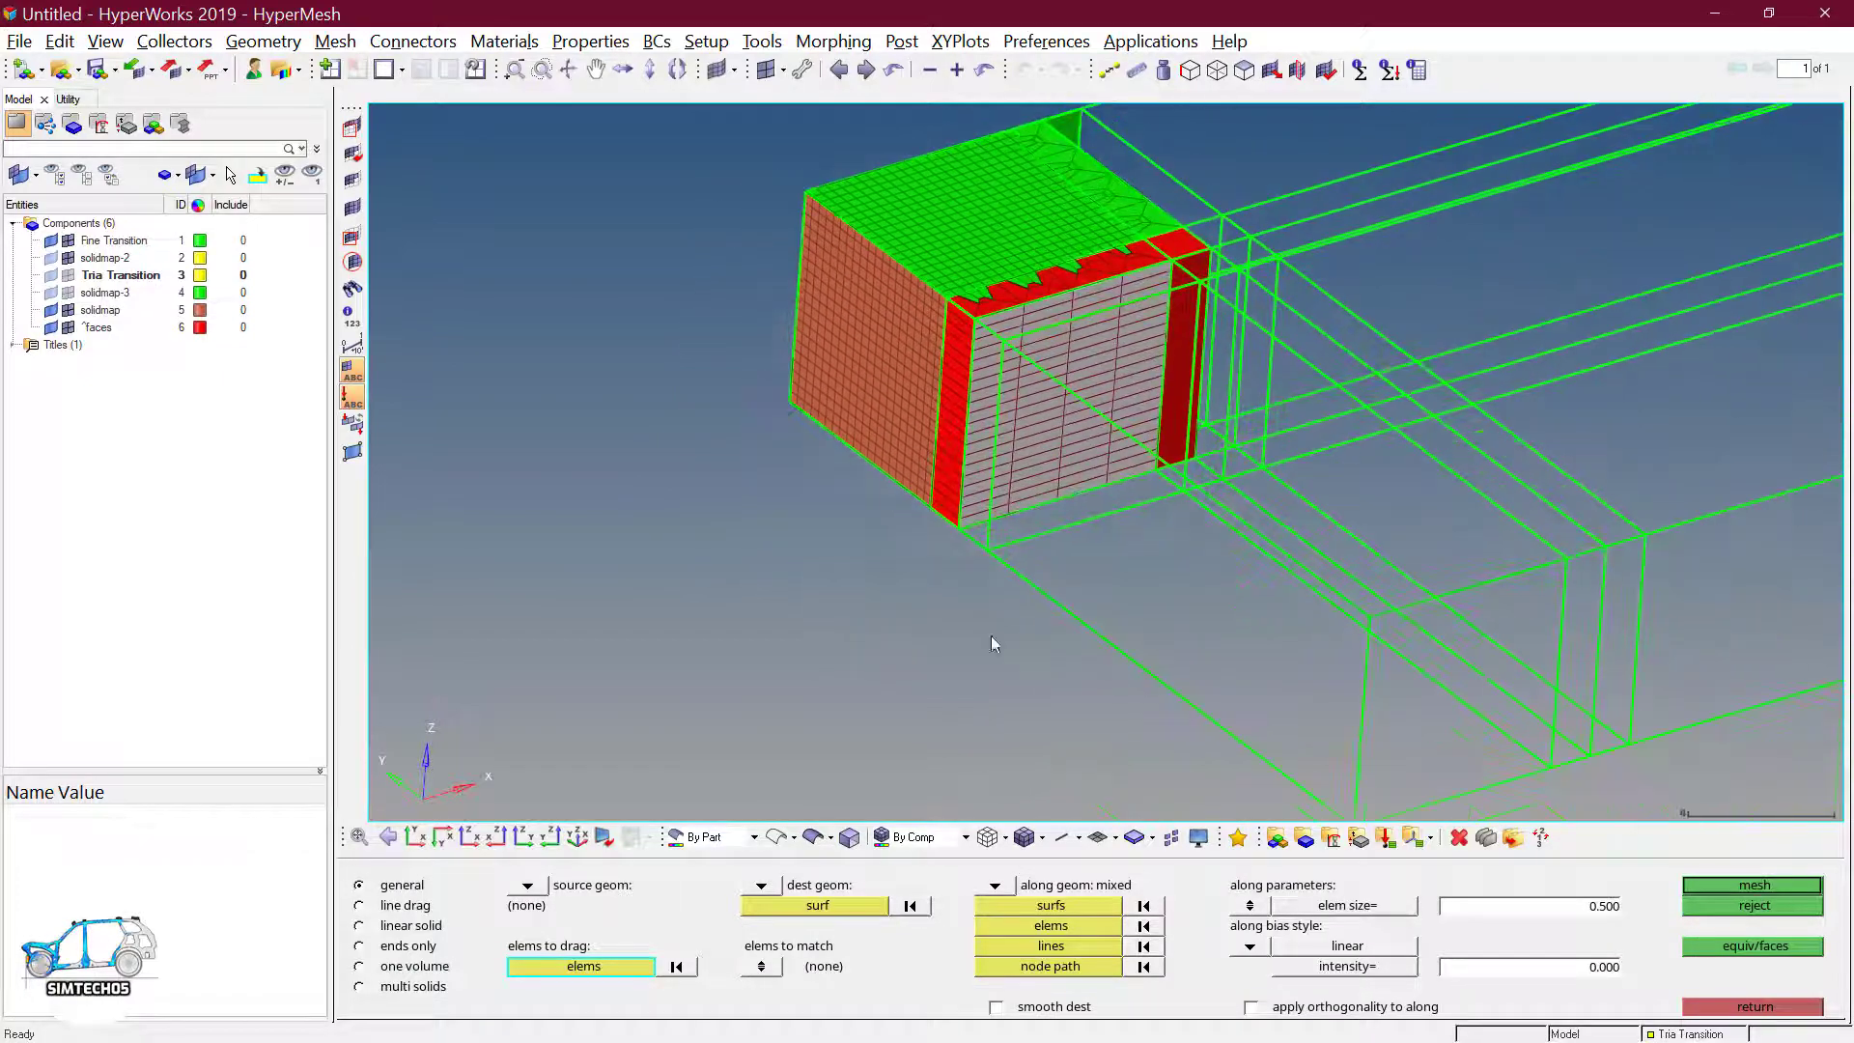
- Shade the geometry and mask the solids in front of the neighbouring narrow strip to expose its outer side face
left_click(826, 907)
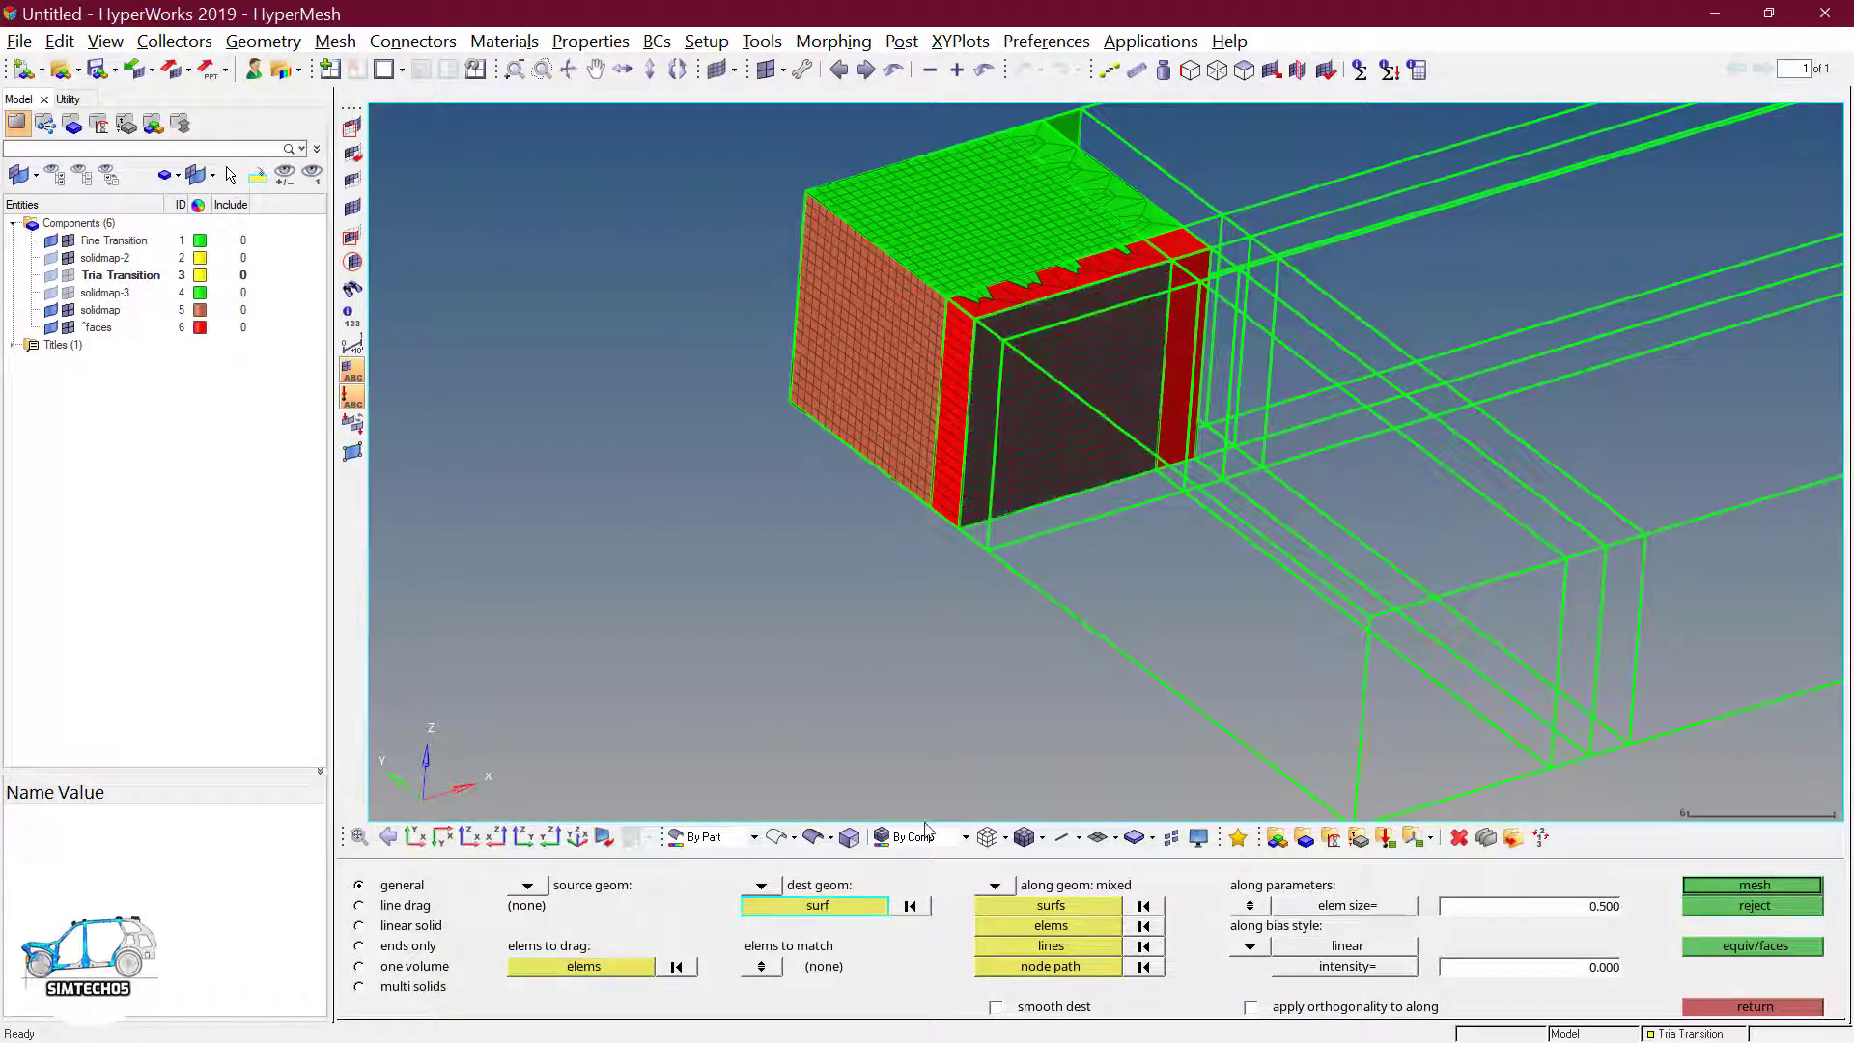
left_click(813, 838)
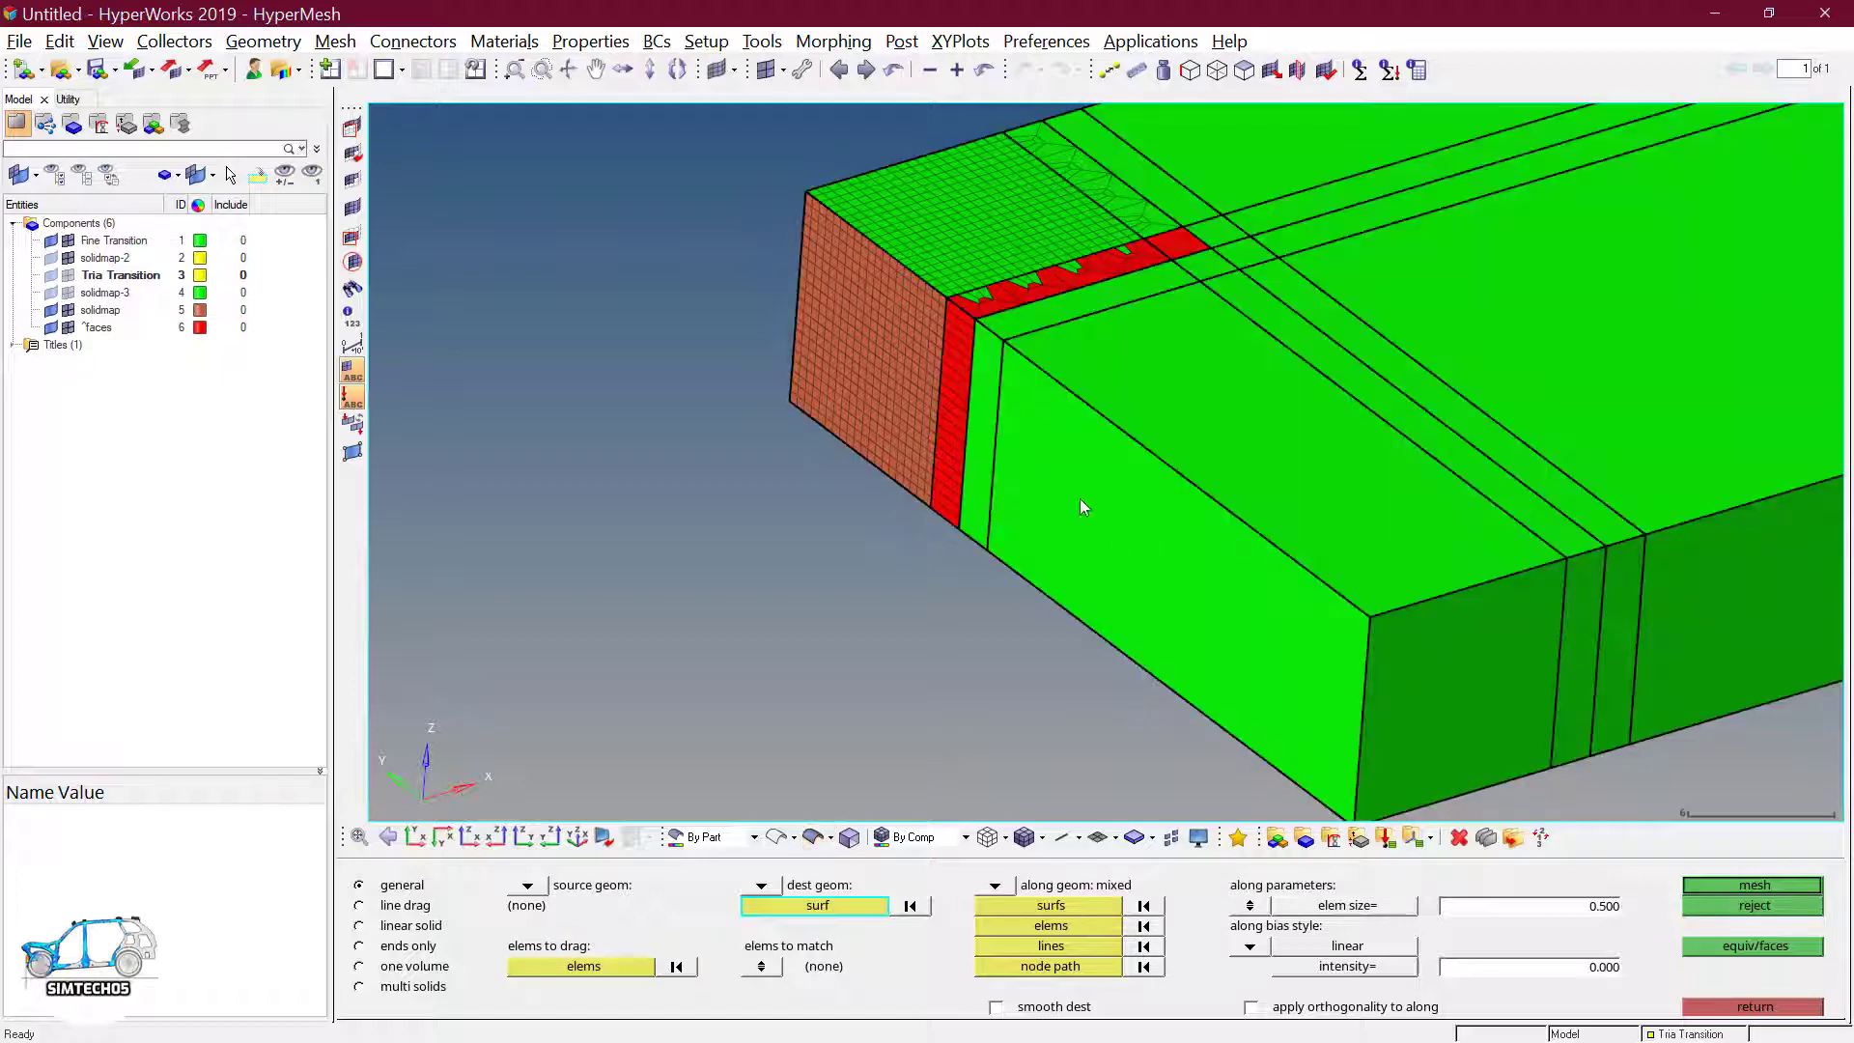
scroll(1018, 391, "up", 2, "ctrl")
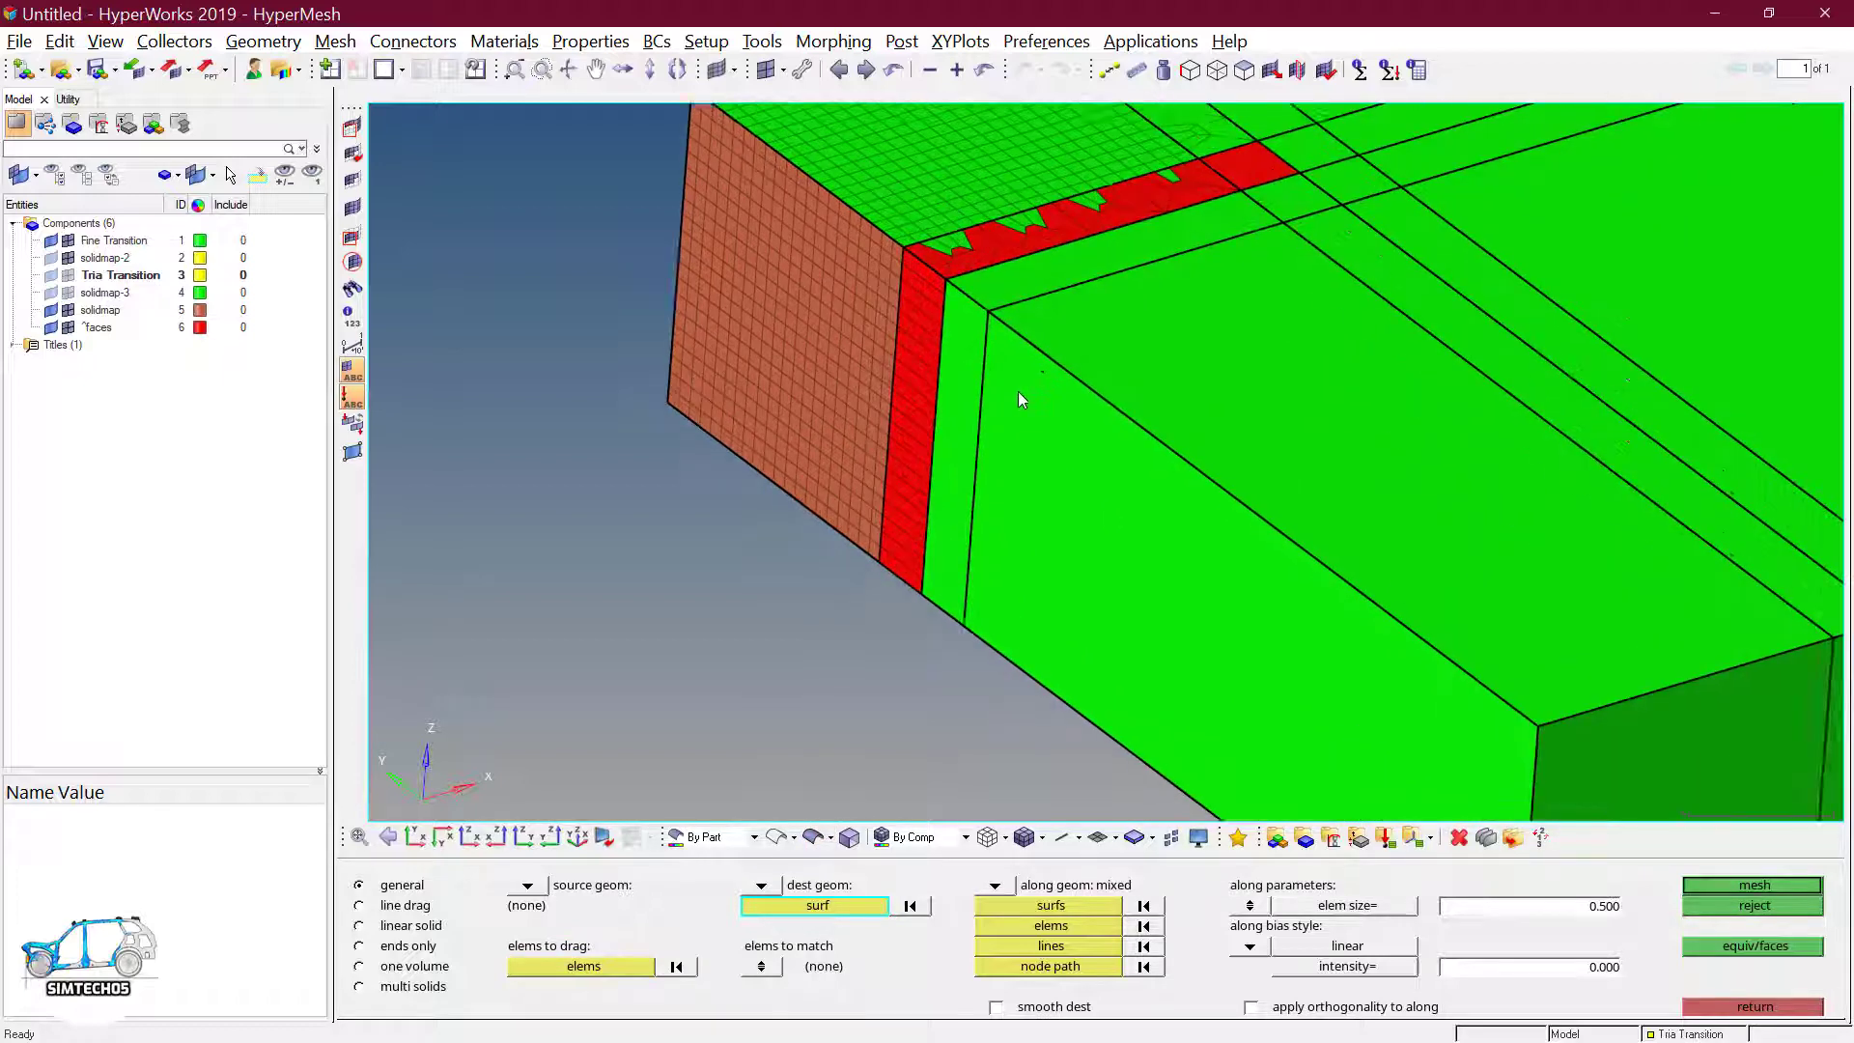
right_click_drag(1017, 391, 1092, 431, "ctrl")
left_click_drag(1141, 524, 1177, 527, "ctrl")
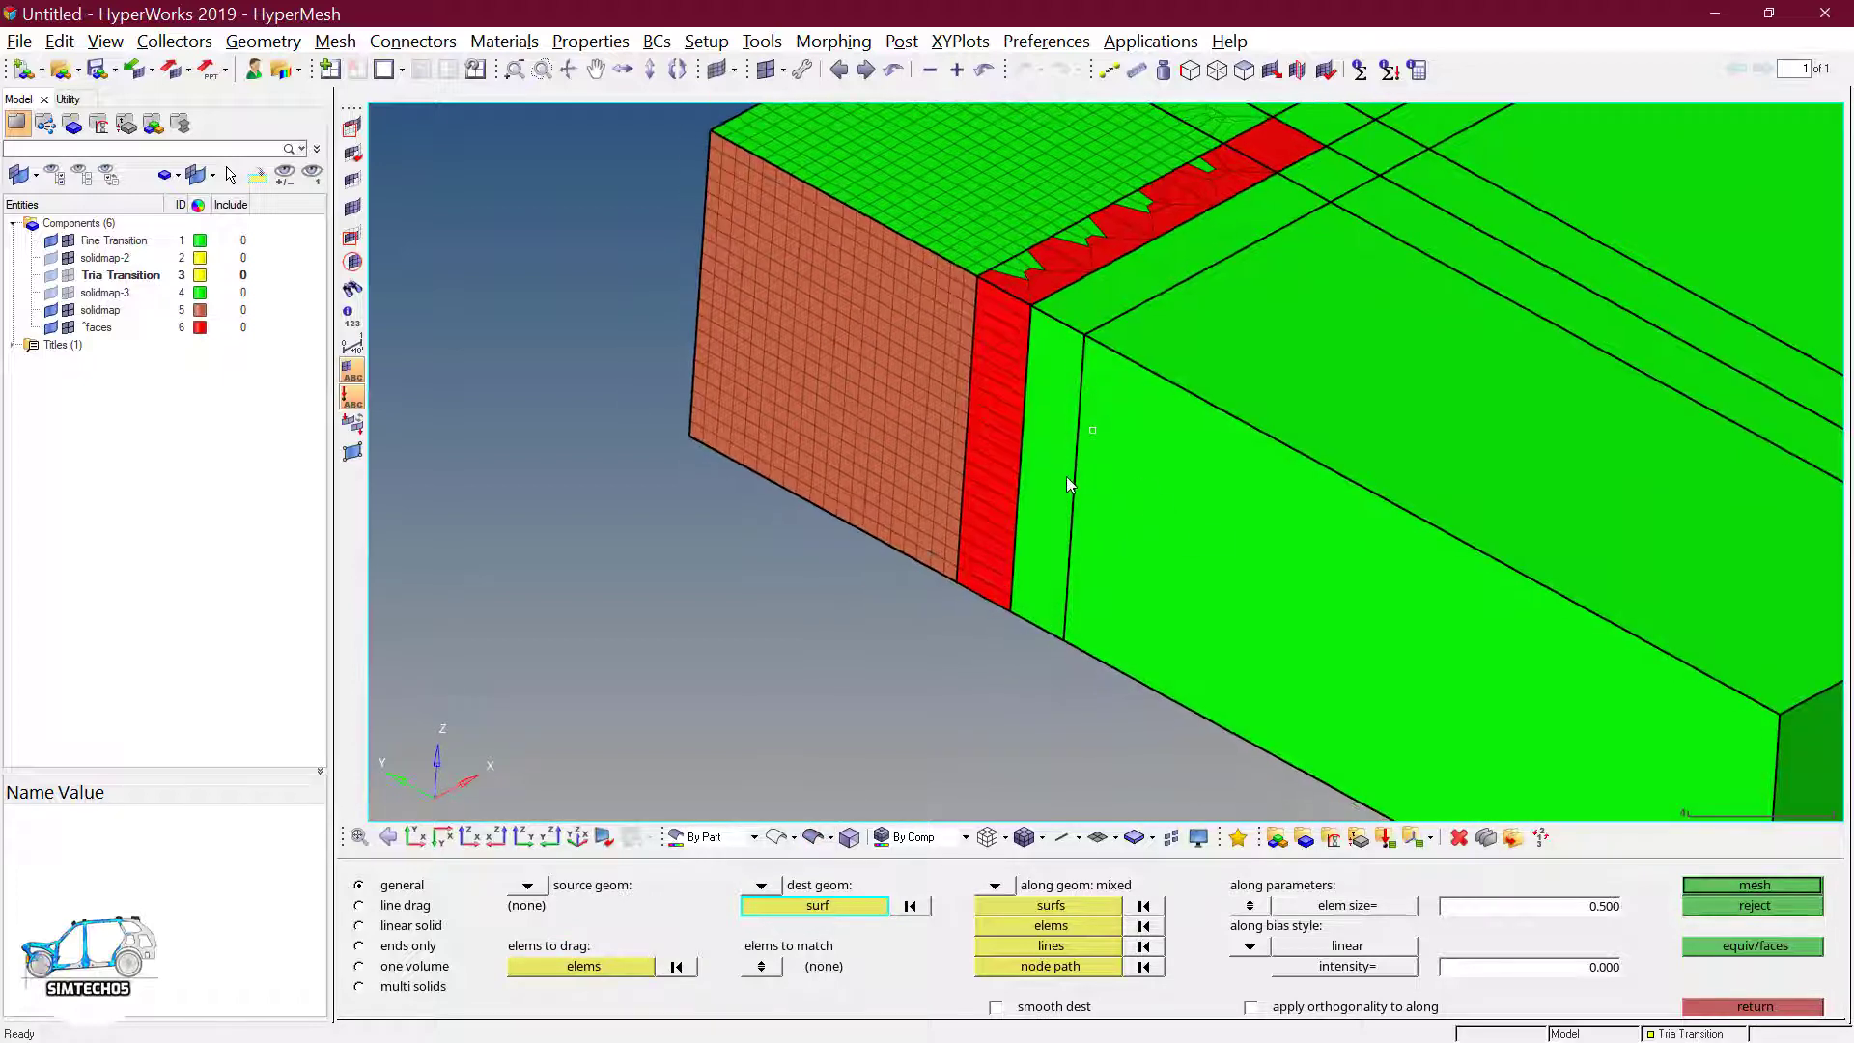
left_click(778, 833)
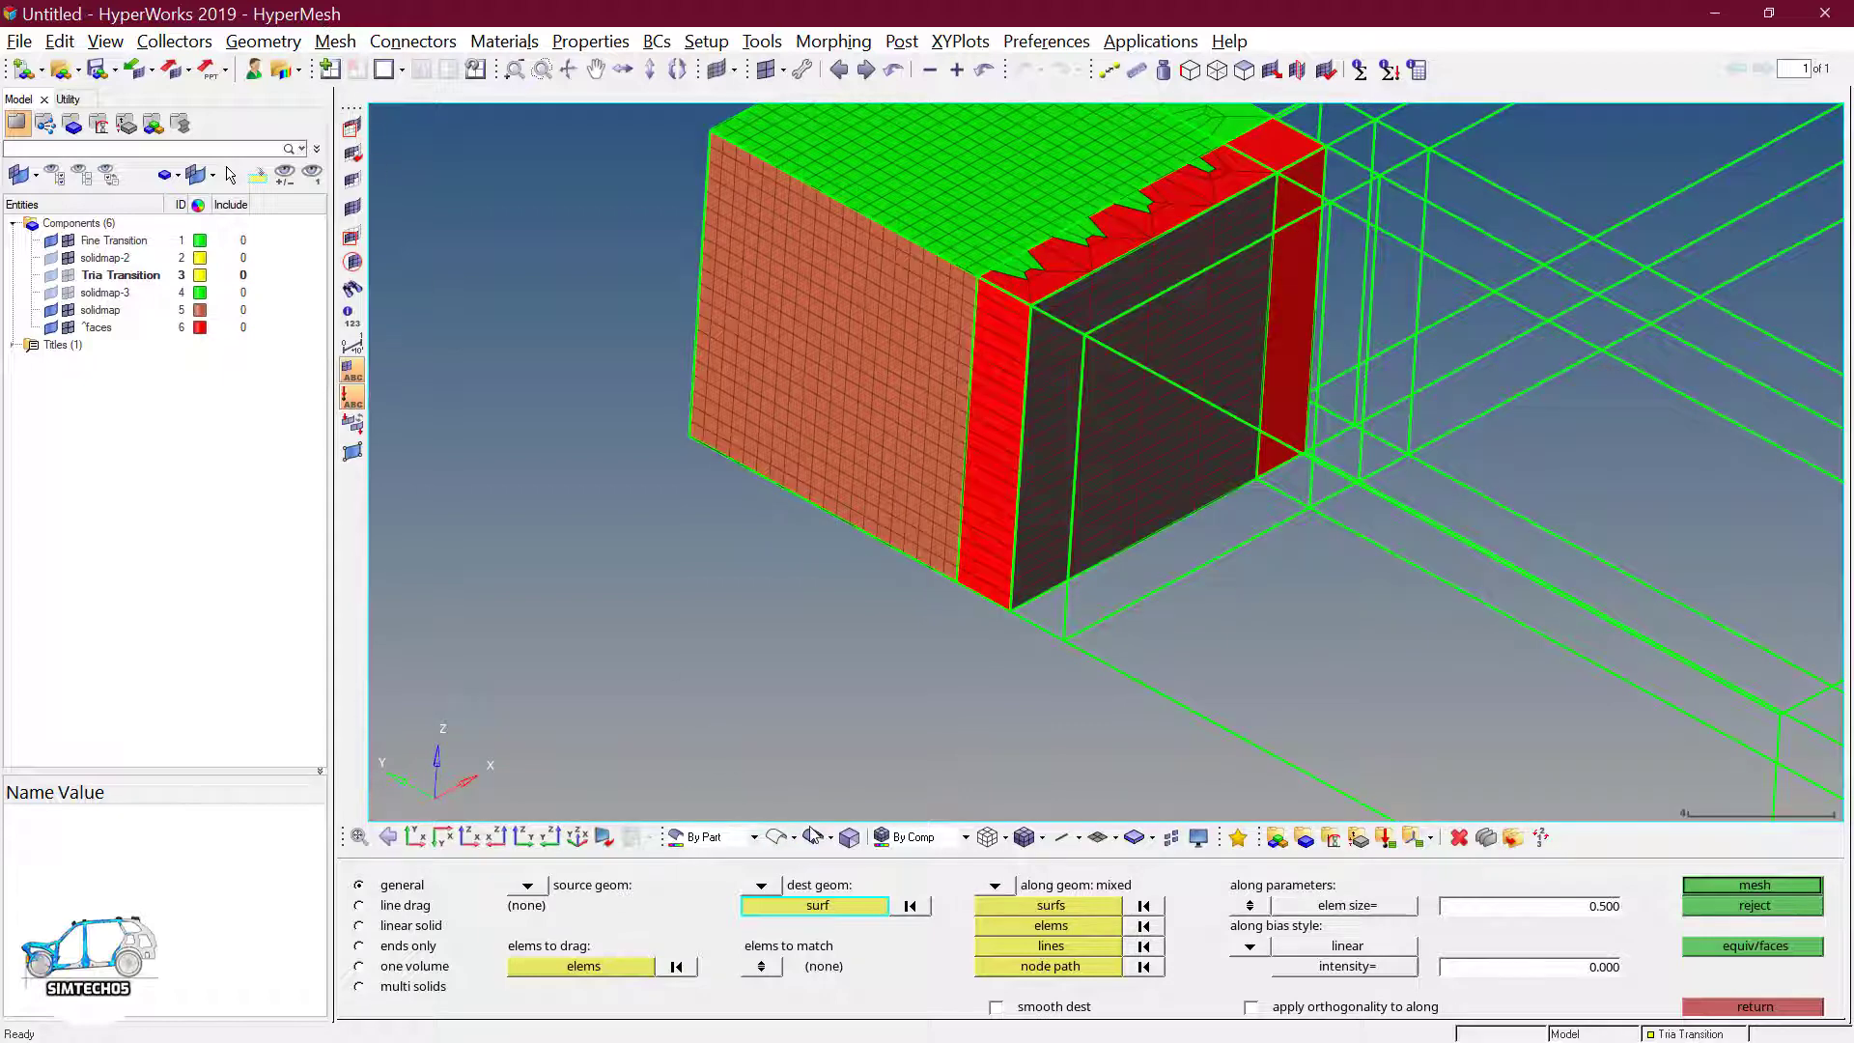
left_click(813, 834)
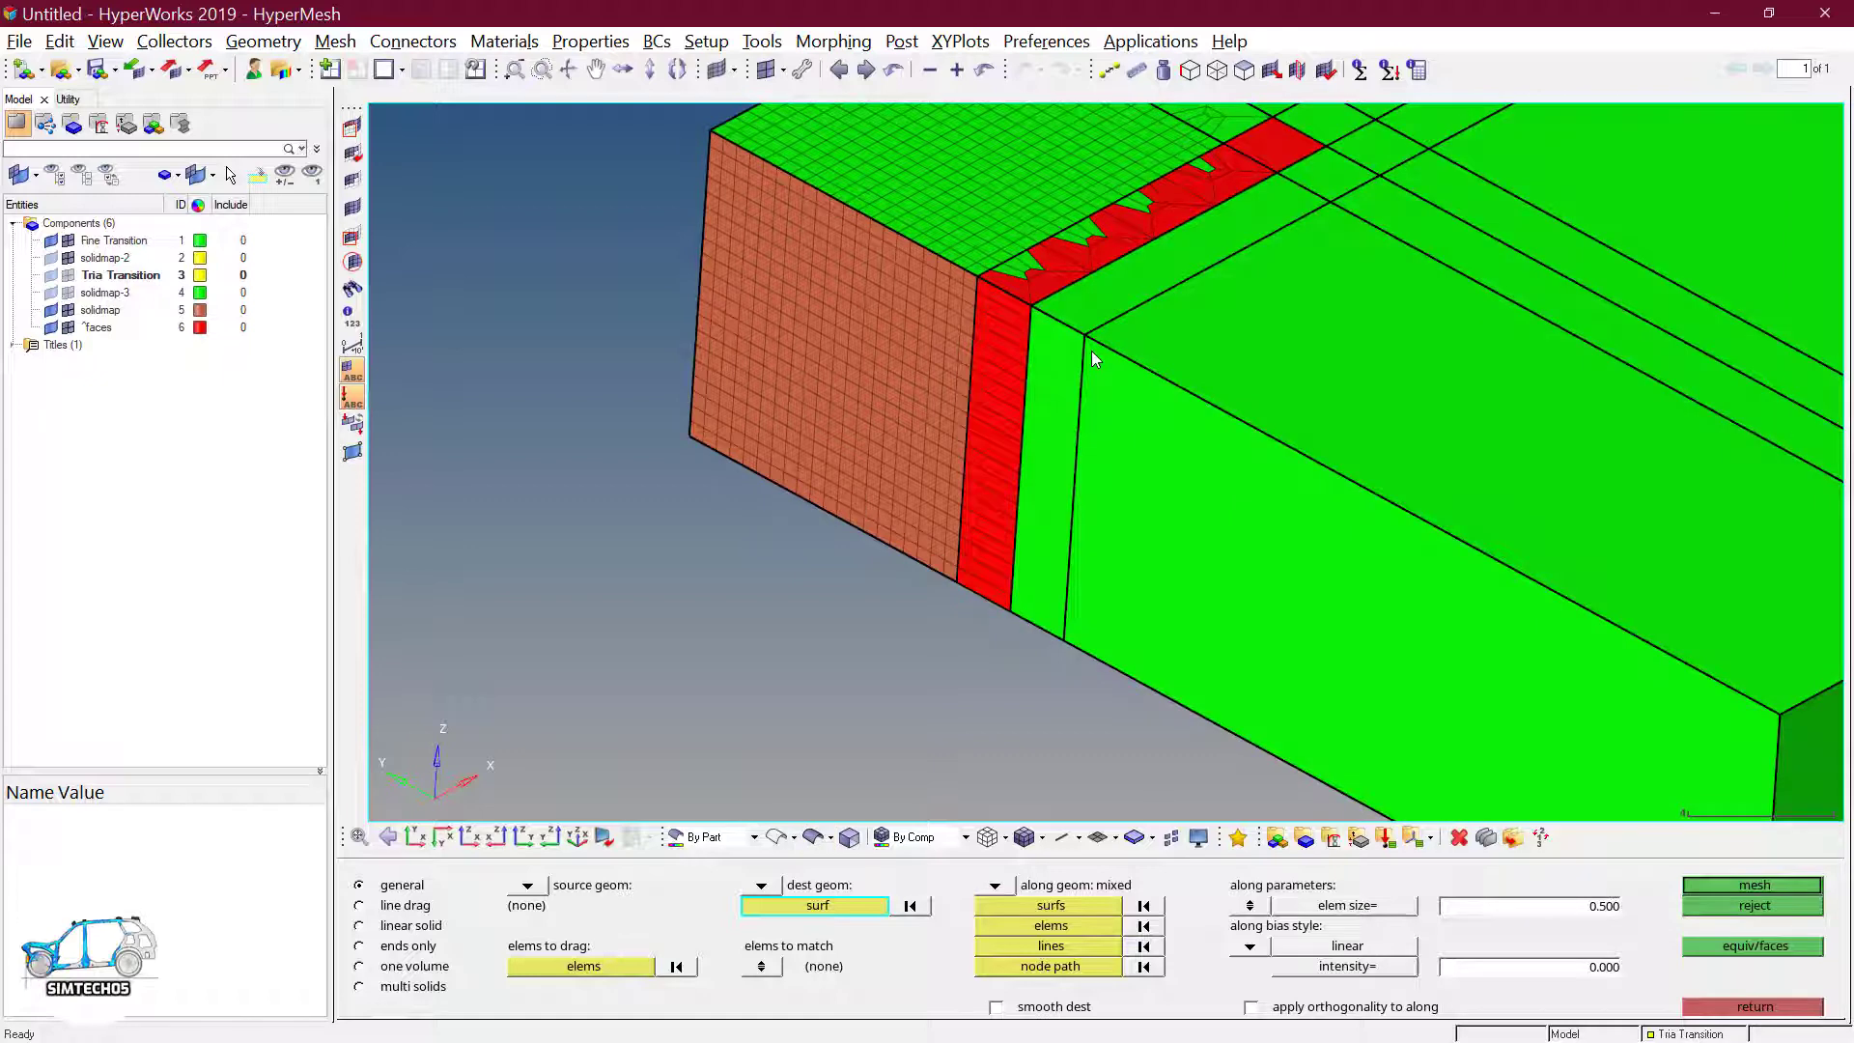
left_click(351, 127)
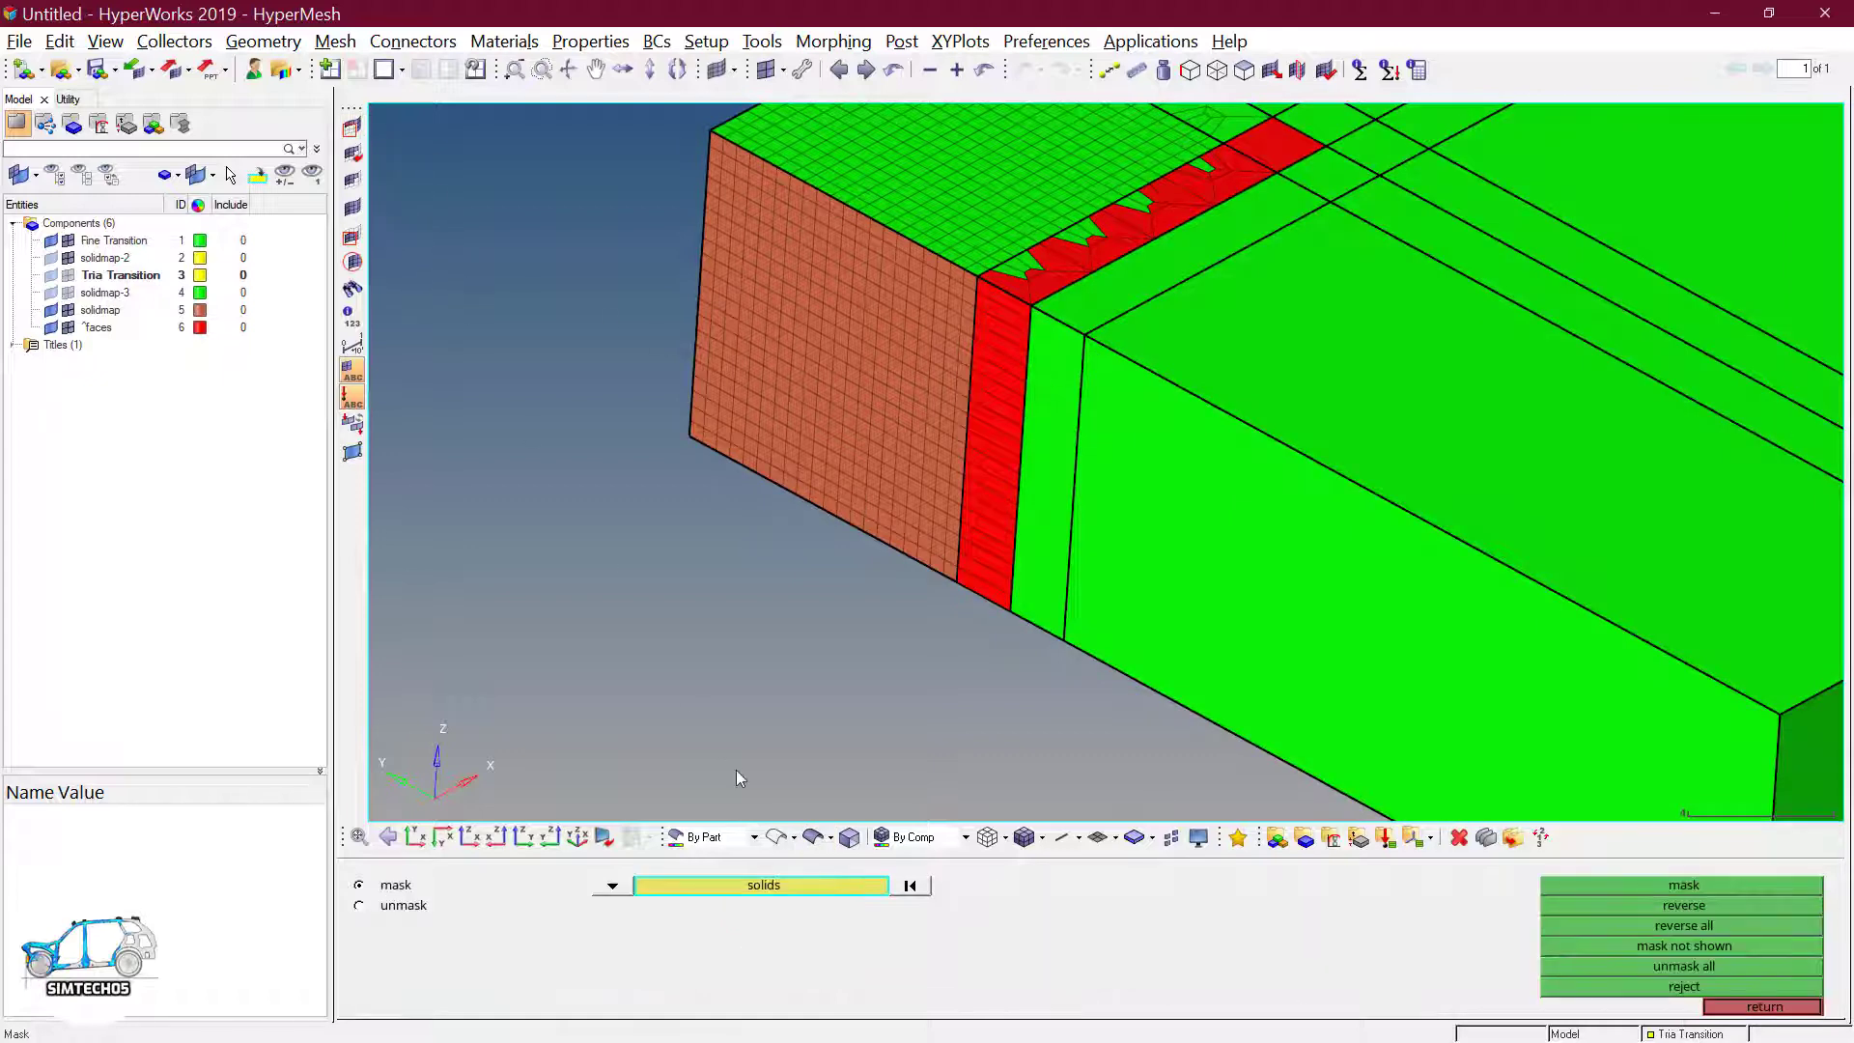
left_click(1097, 583)
middle_click(1207, 526)
left_click(1557, 303)
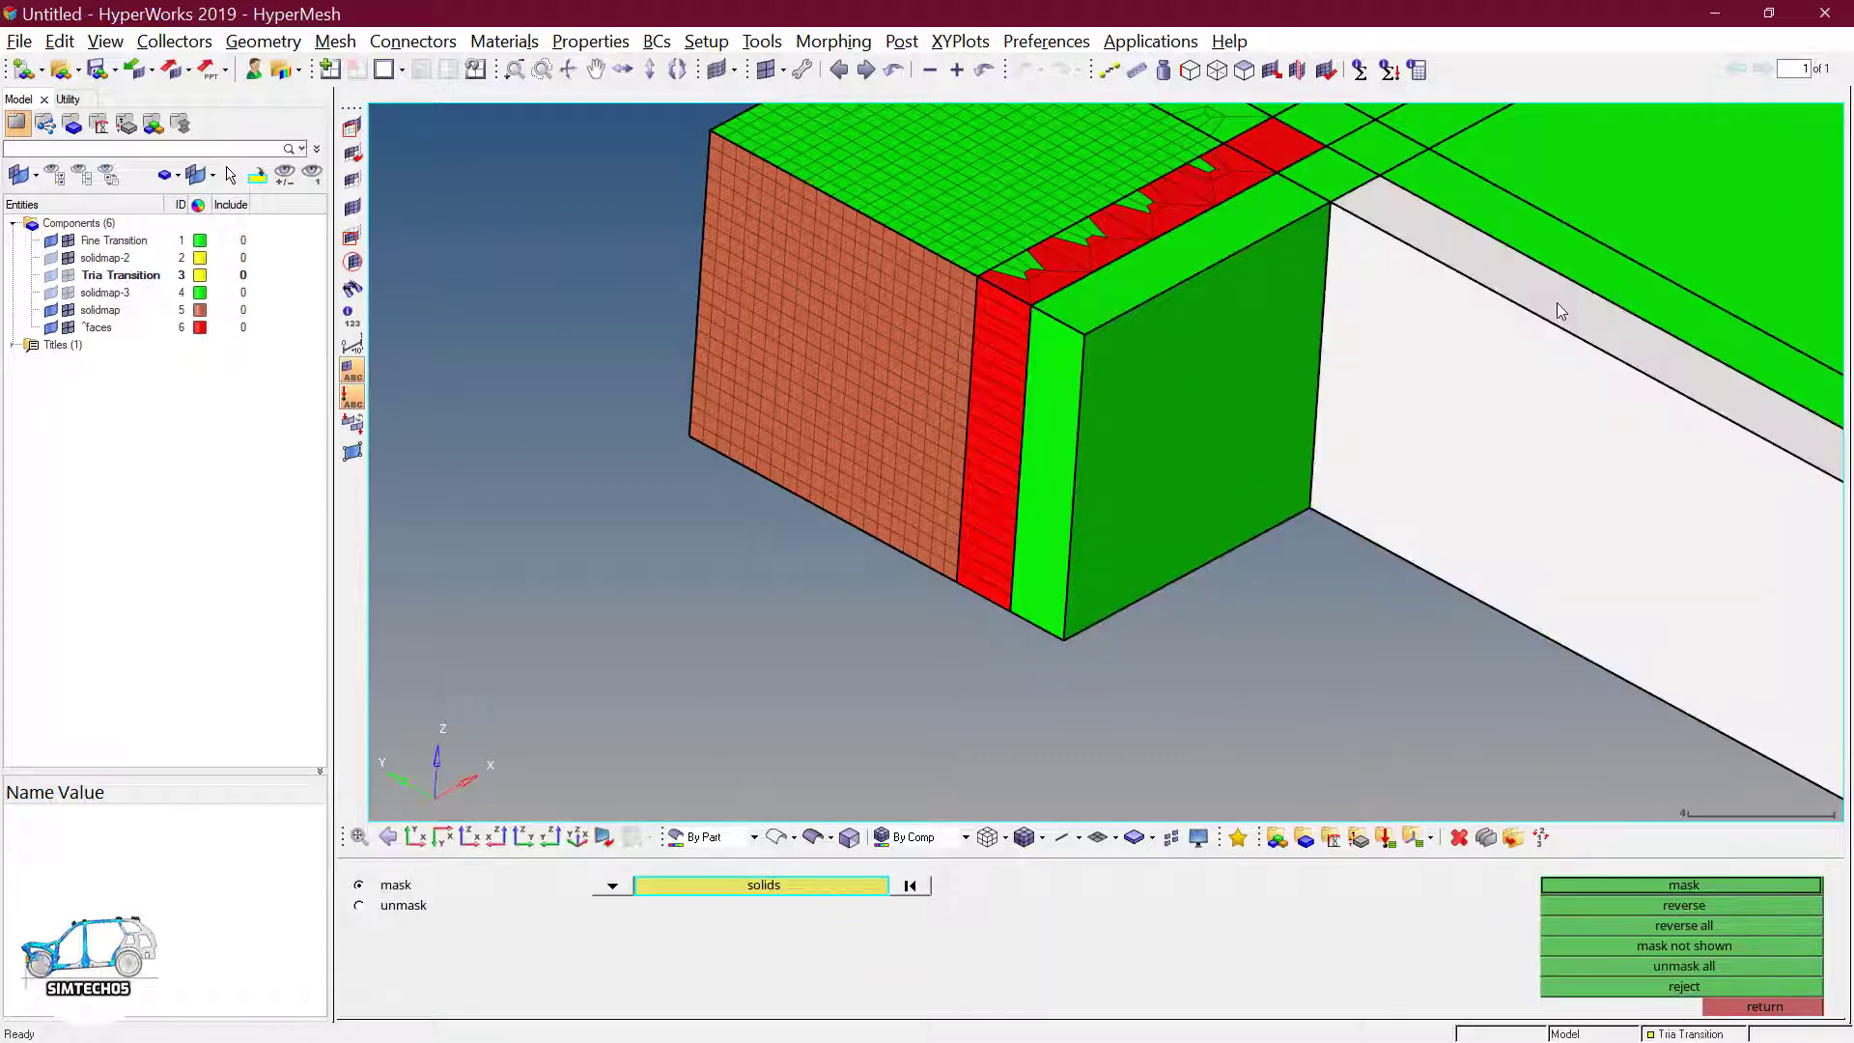
left_click(1594, 270)
left_click(1622, 232)
middle_click(1622, 319)
scroll(1448, 449, "down", 2, "ctrl")
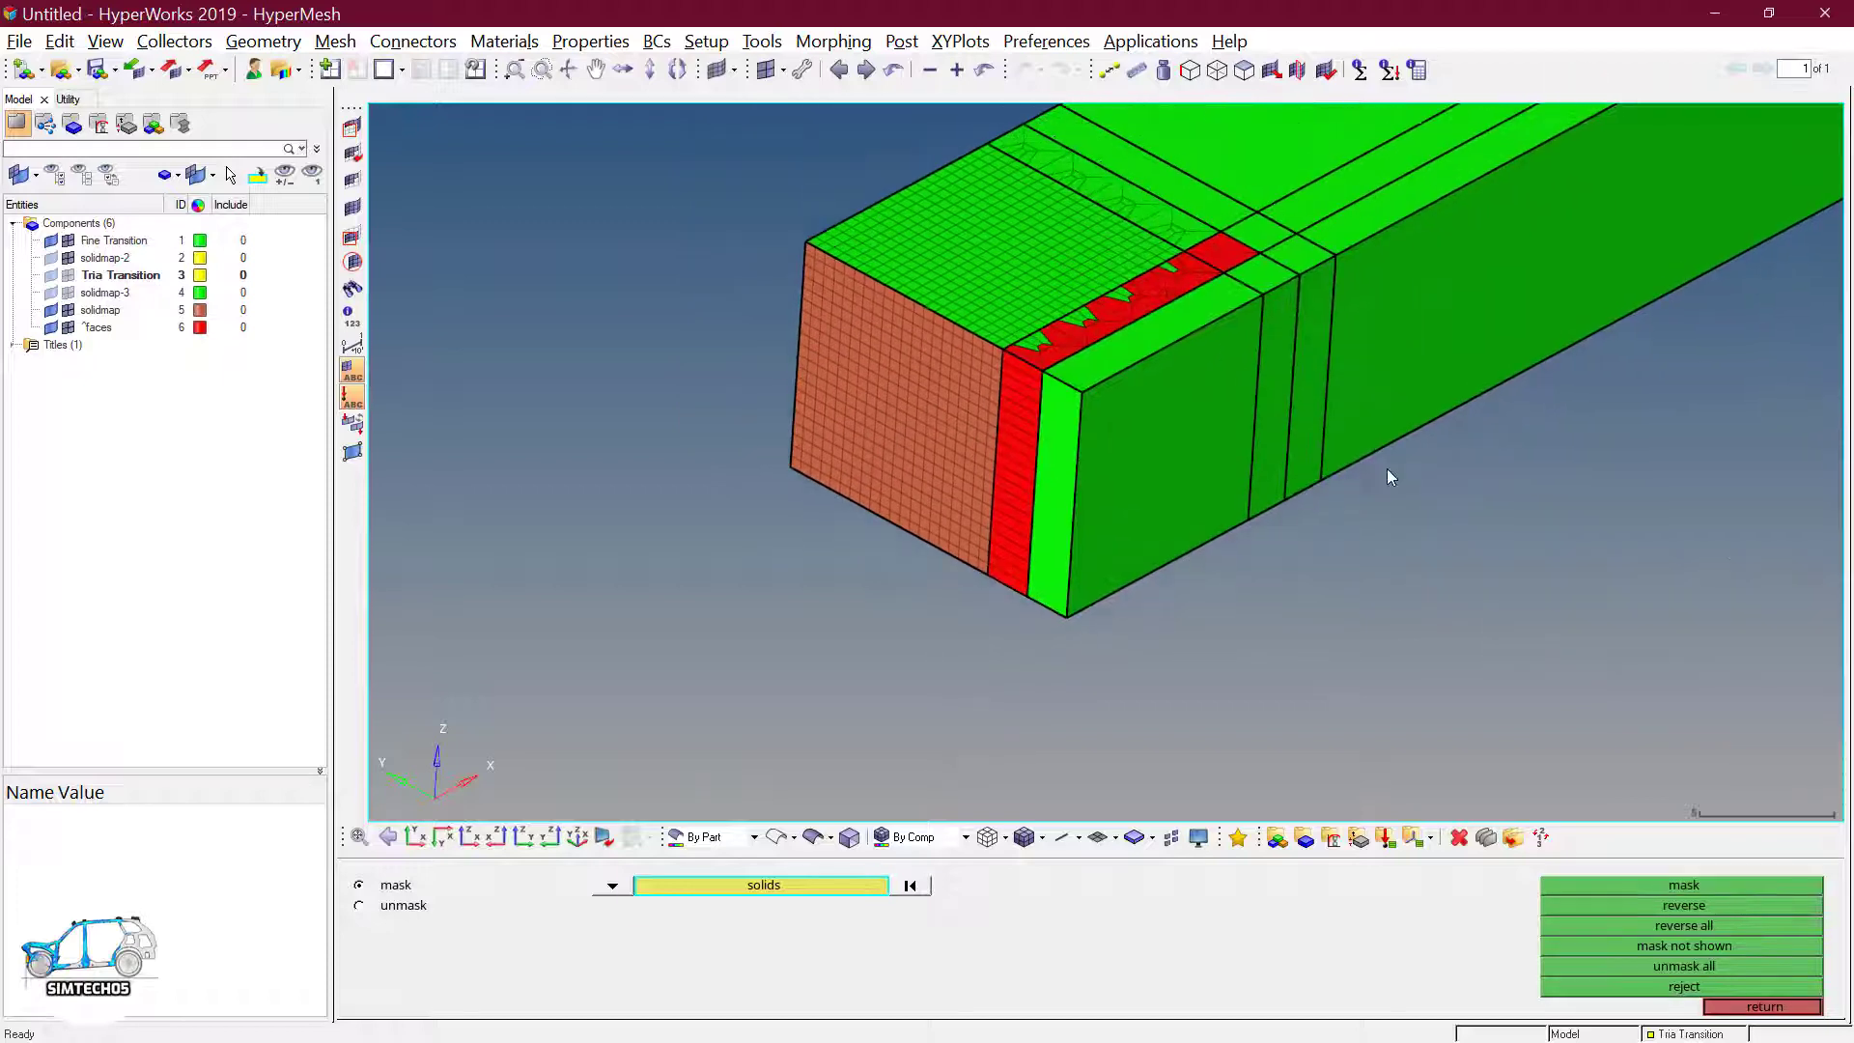
key("Escape")
- Solid-map the selected elements to the strip's exposed outer face, along its narrow end surface, with element size 2
left_click(1146, 500)
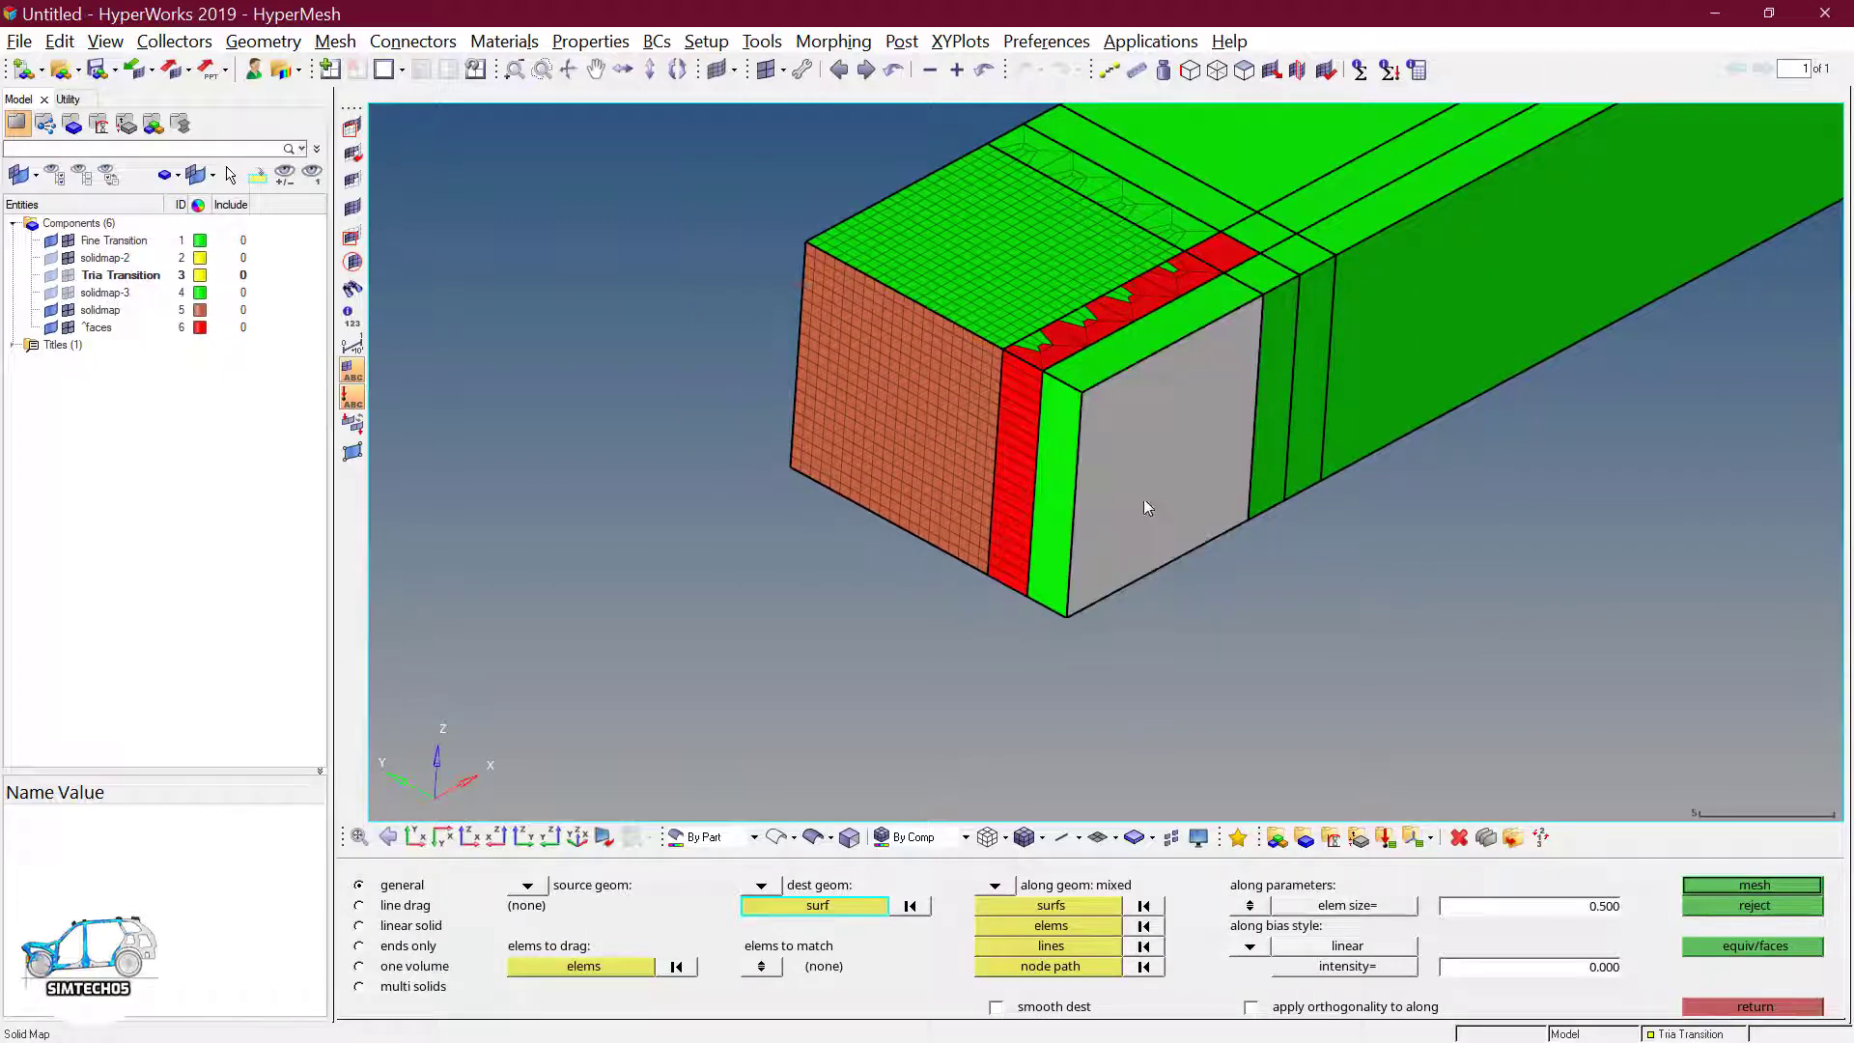
middle_click(1058, 972)
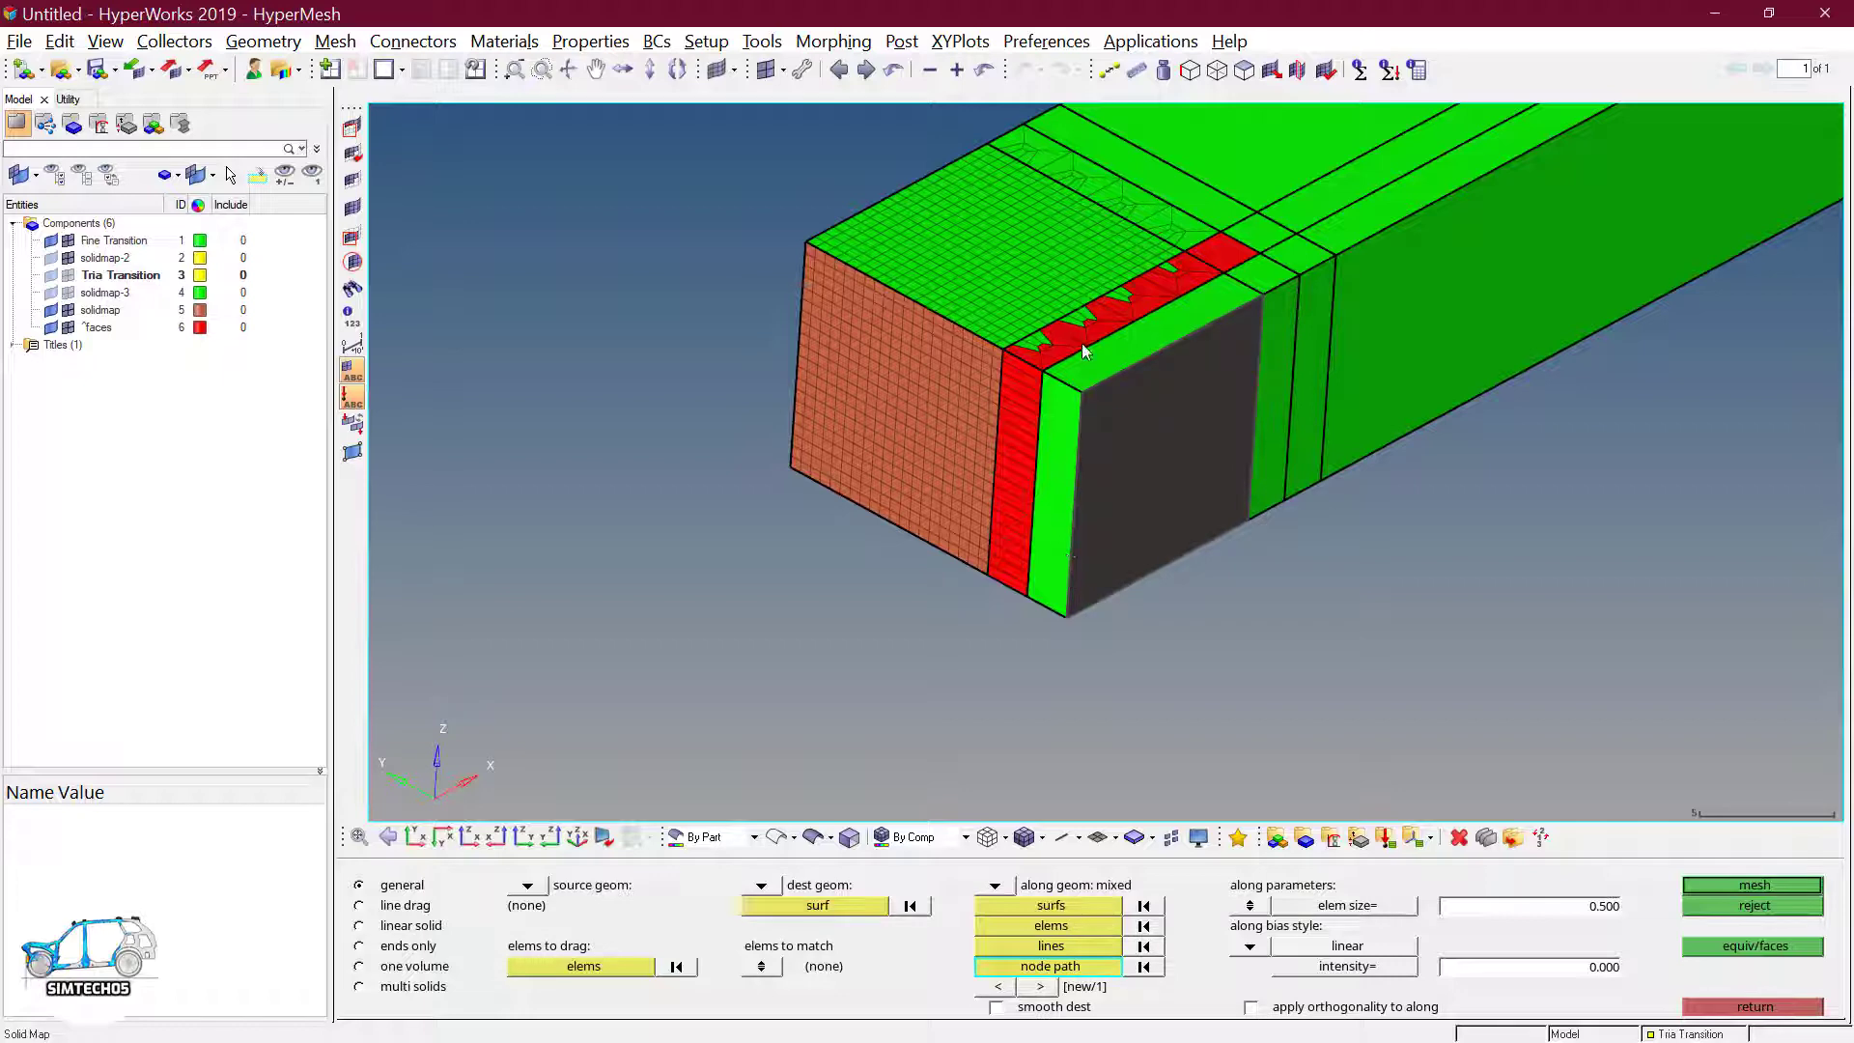
left_click(1058, 461)
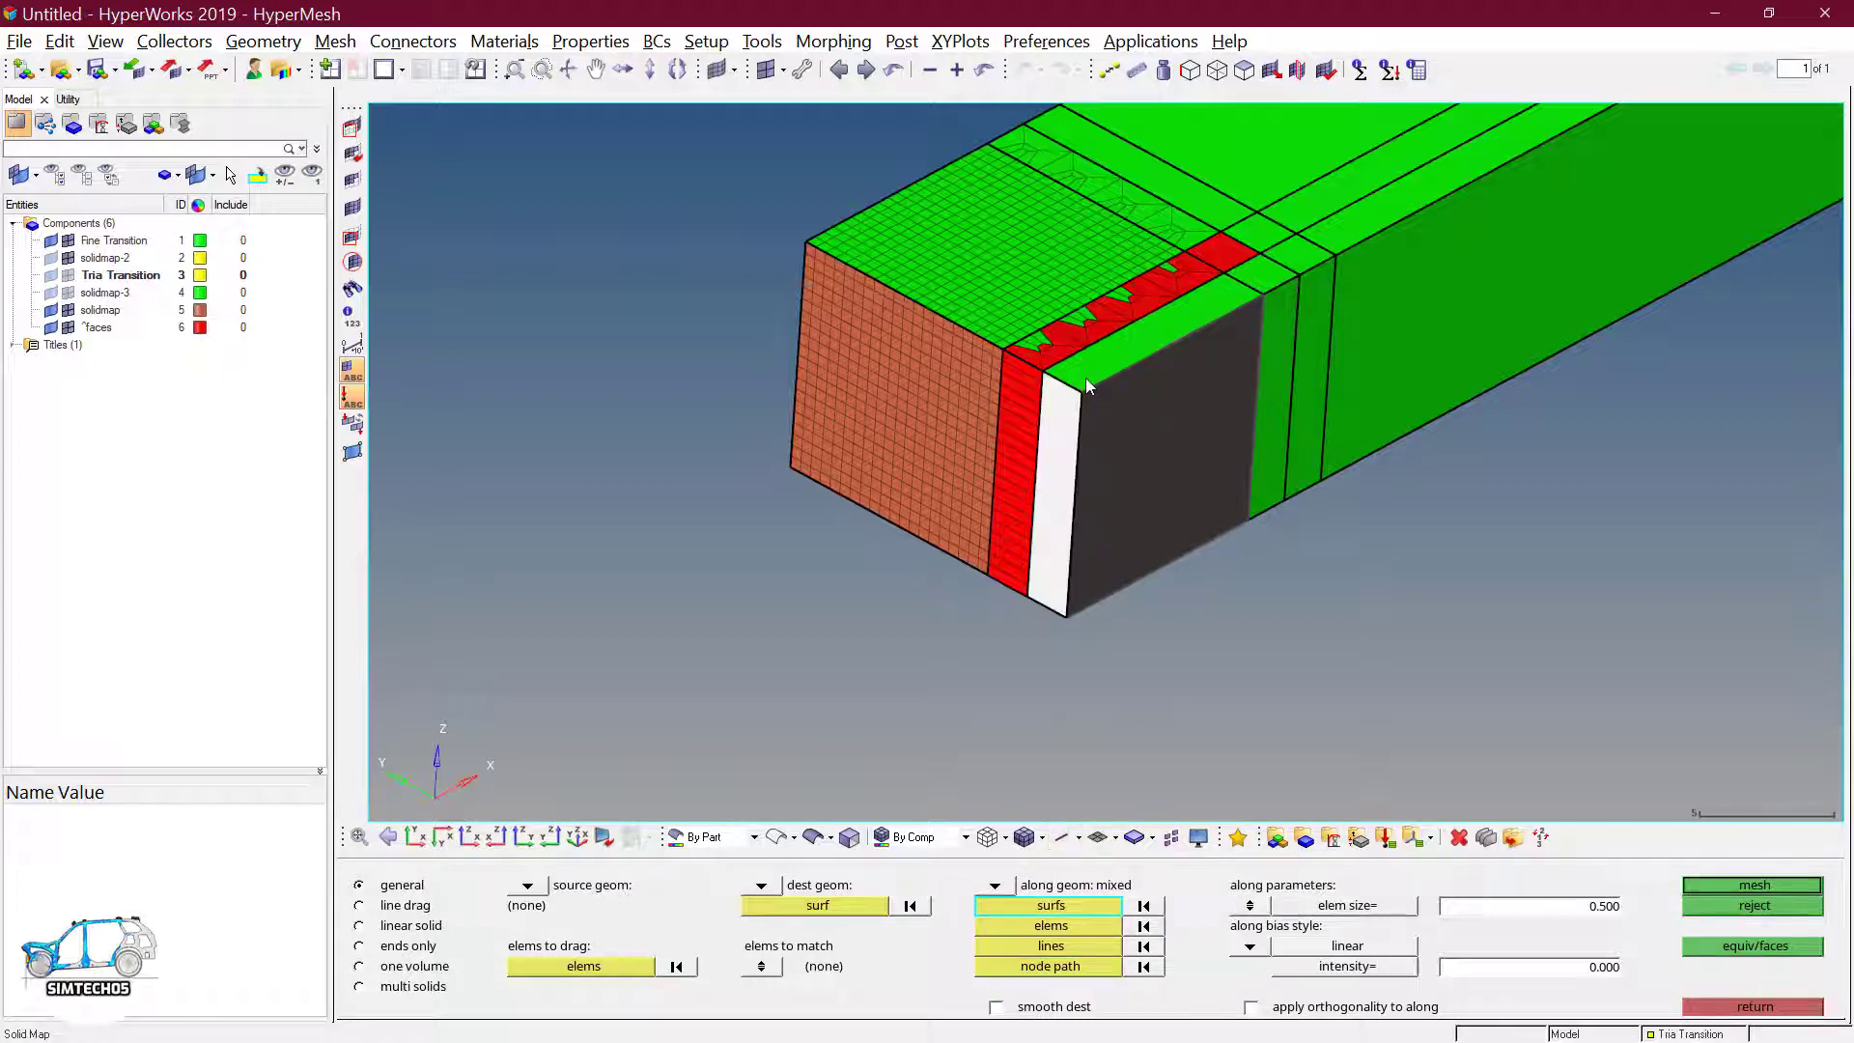
double_click(1605, 908)
type("2")
left_click(1723, 886)
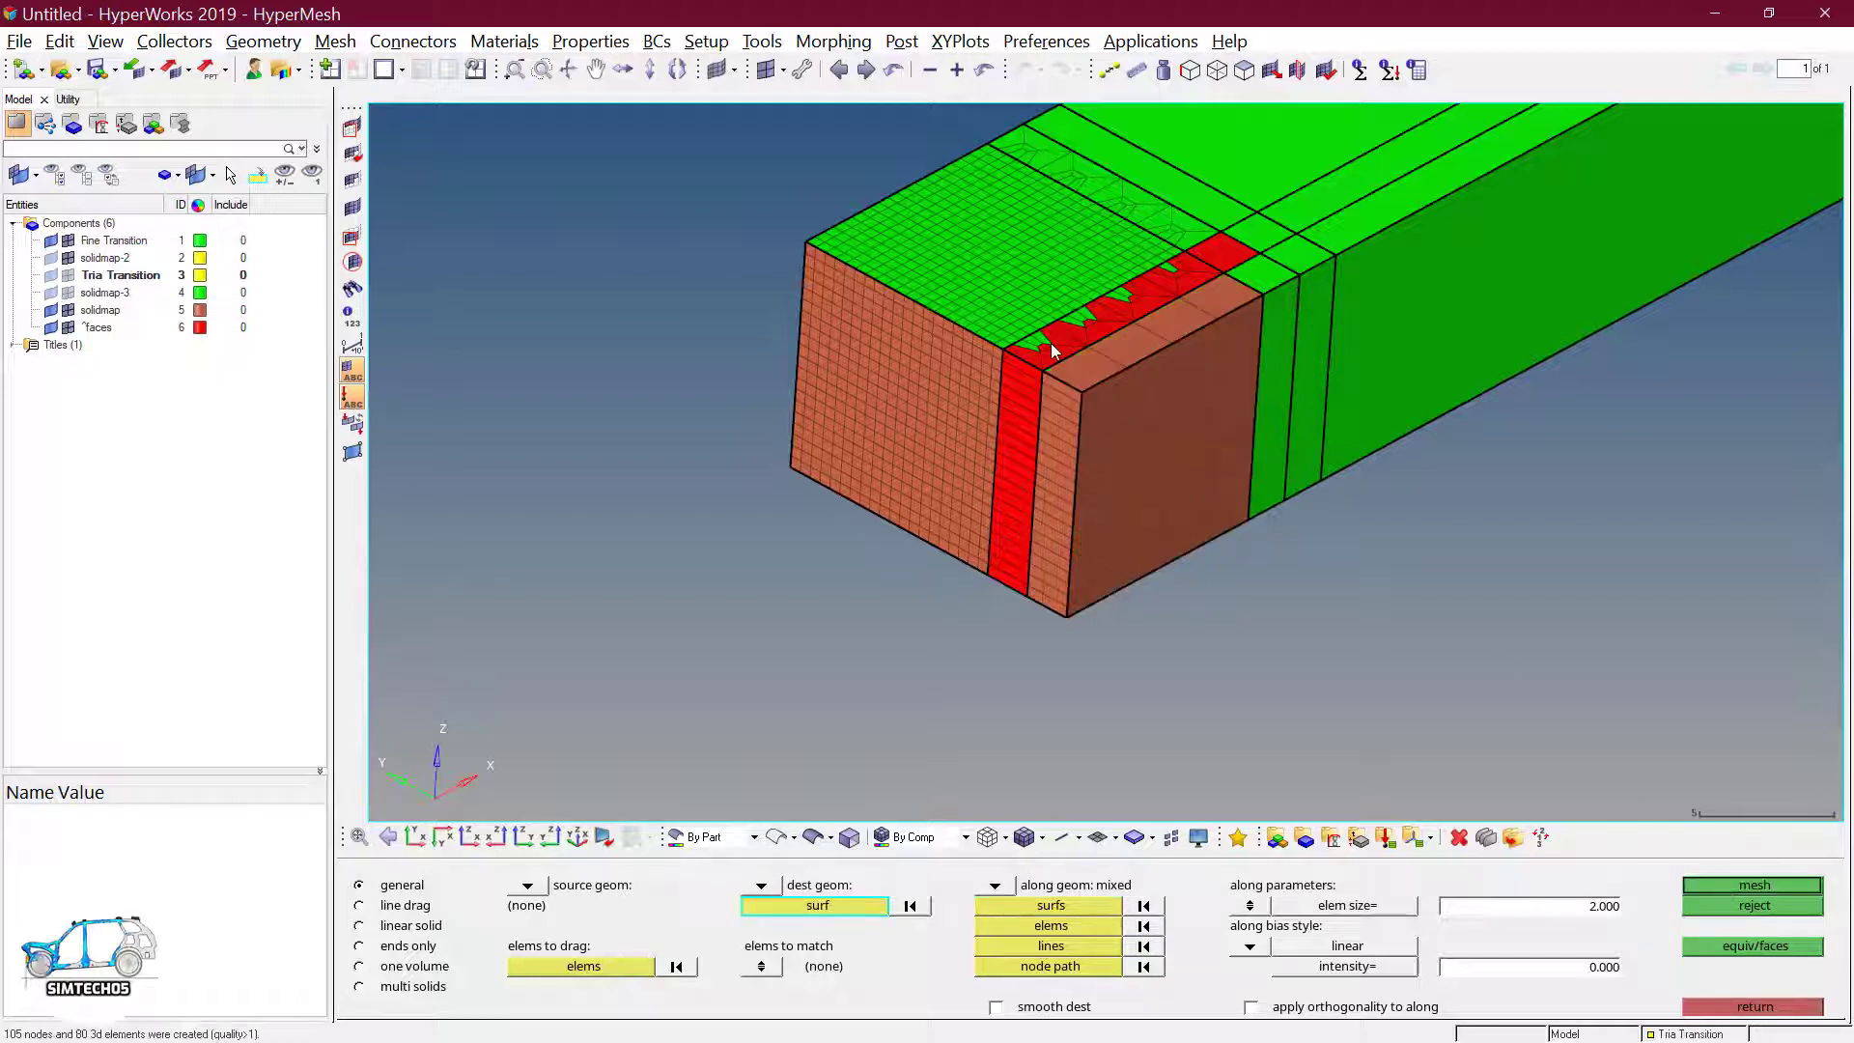
- Choose the narrow column's face elements beside the new solid mesh to drag, with the adjoining outer surface as destination
right_click_drag(1293, 315, 1214, 381, "ctrl")
left_click(773, 837)
left_click_drag(1143, 492, 1010, 442, "ctrl")
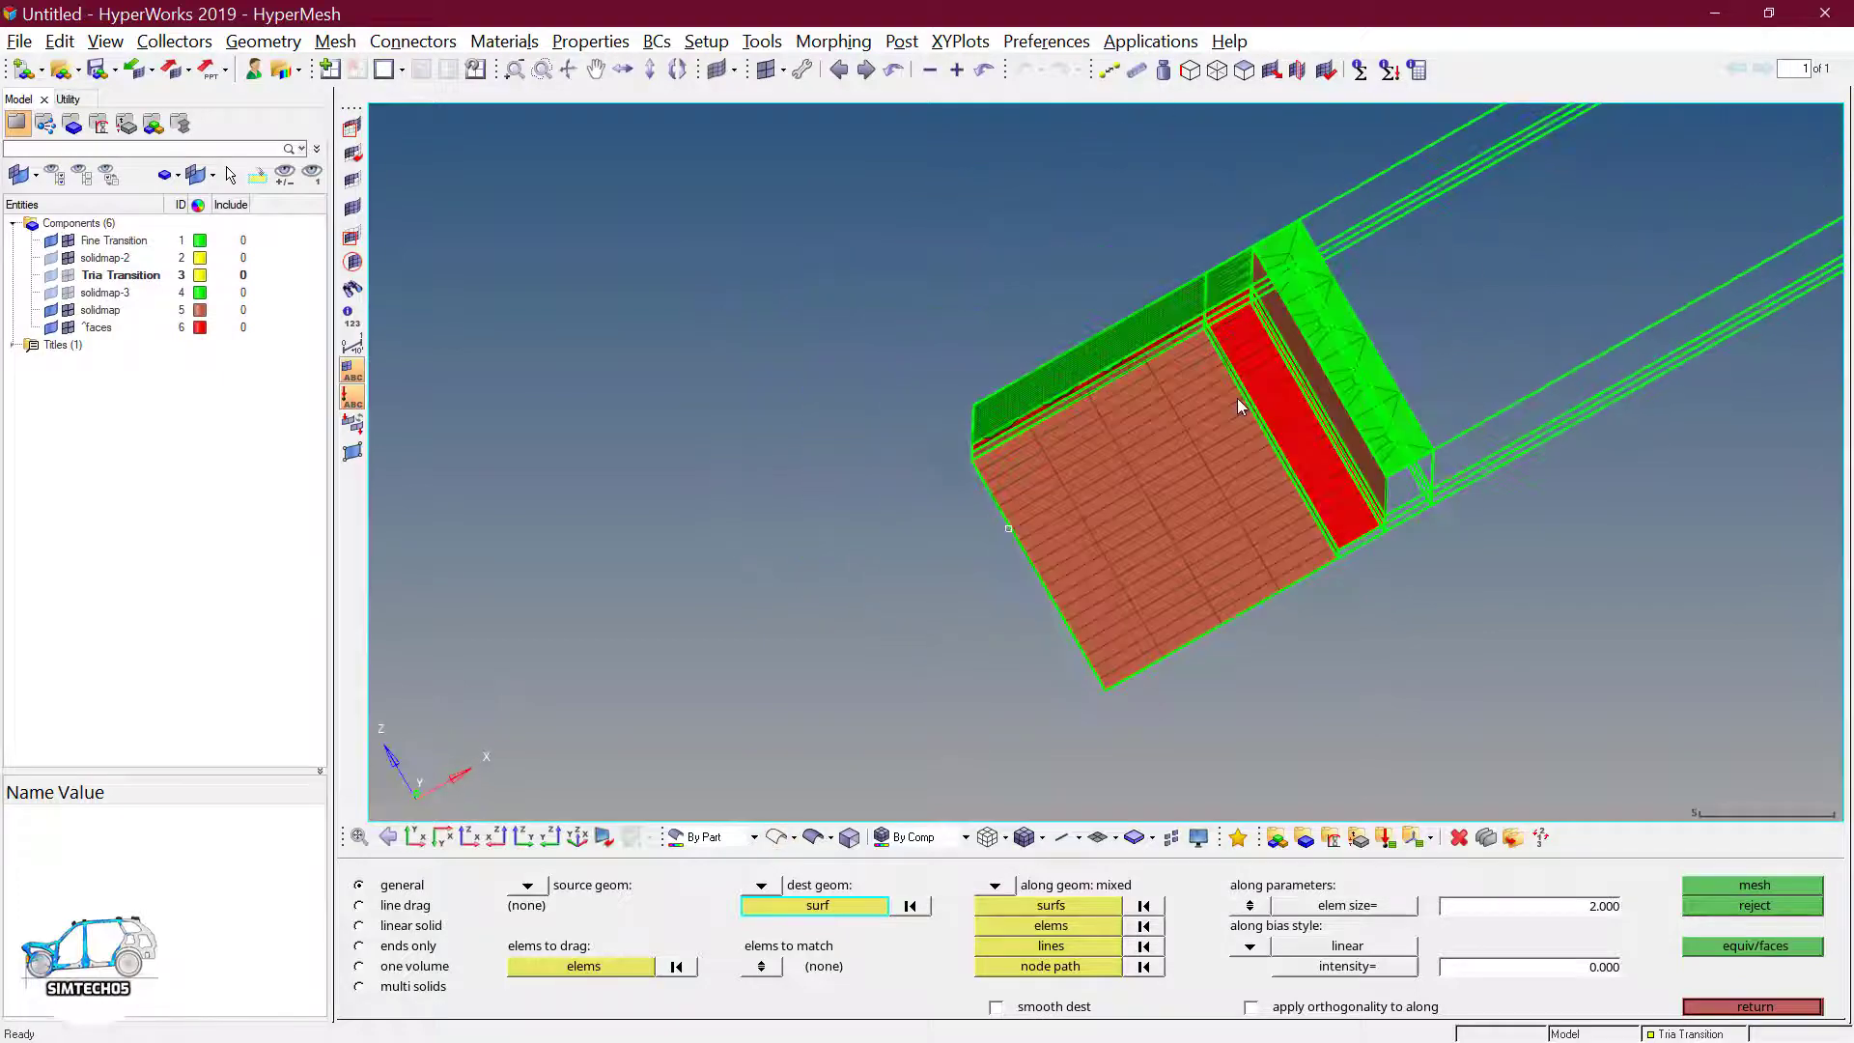
left_click_drag(1315, 472, 1332, 539, "ctrl")
scroll(1332, 537, "up", 3)
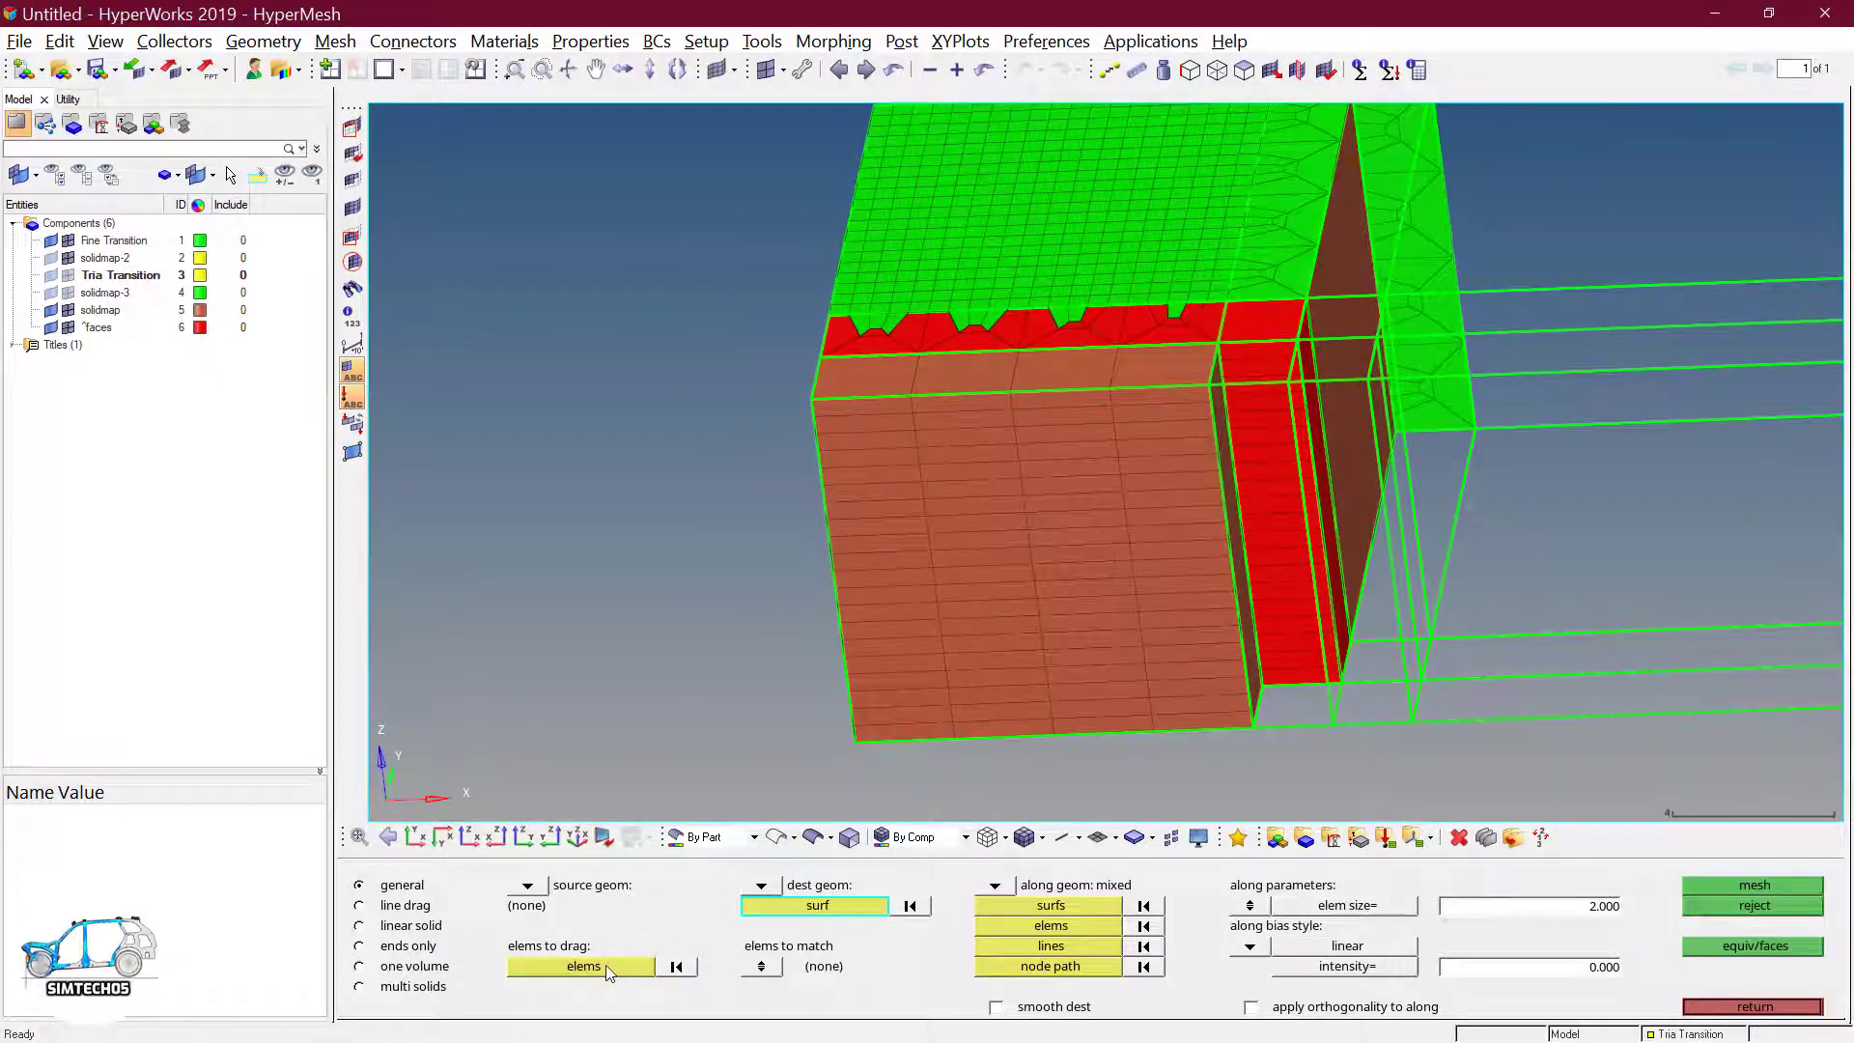
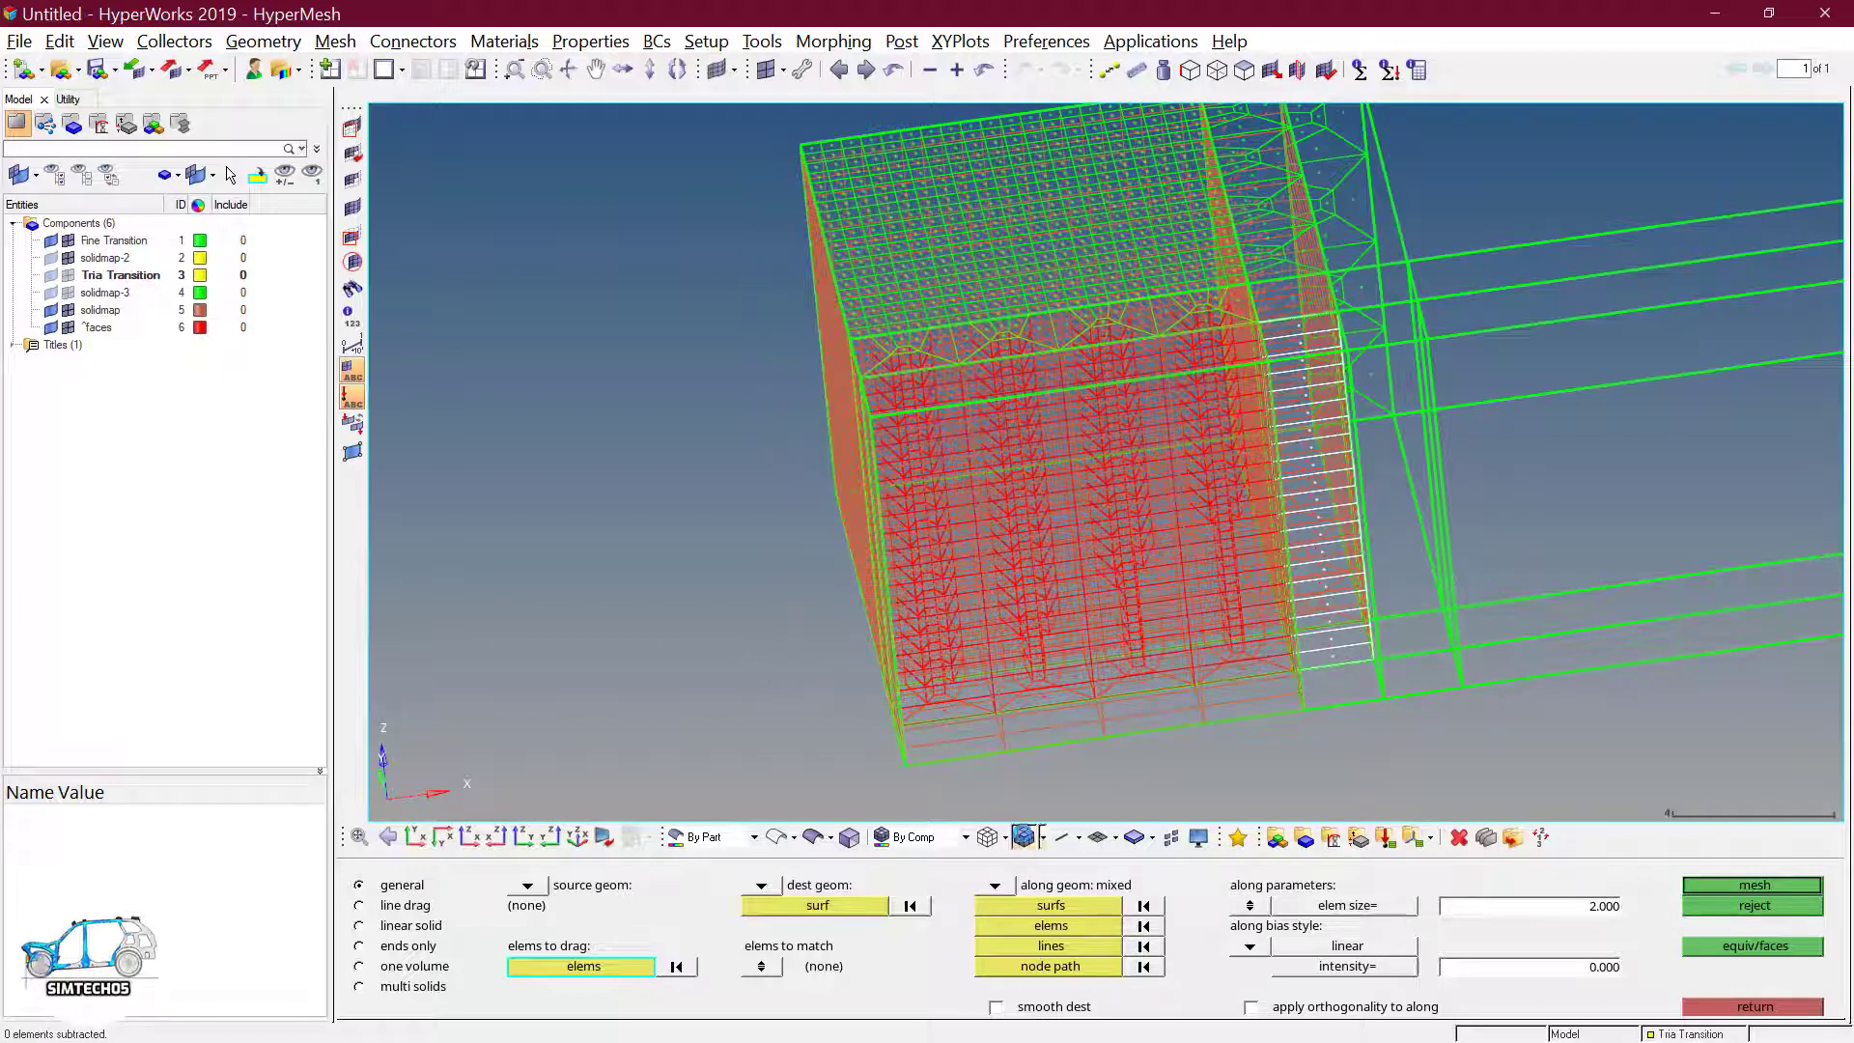
left_click(1023, 836)
scroll(1130, 565, "down", 2, "ctrl")
right_click_drag(1251, 642, 1150, 618, "ctrl")
middle_click(890, 792)
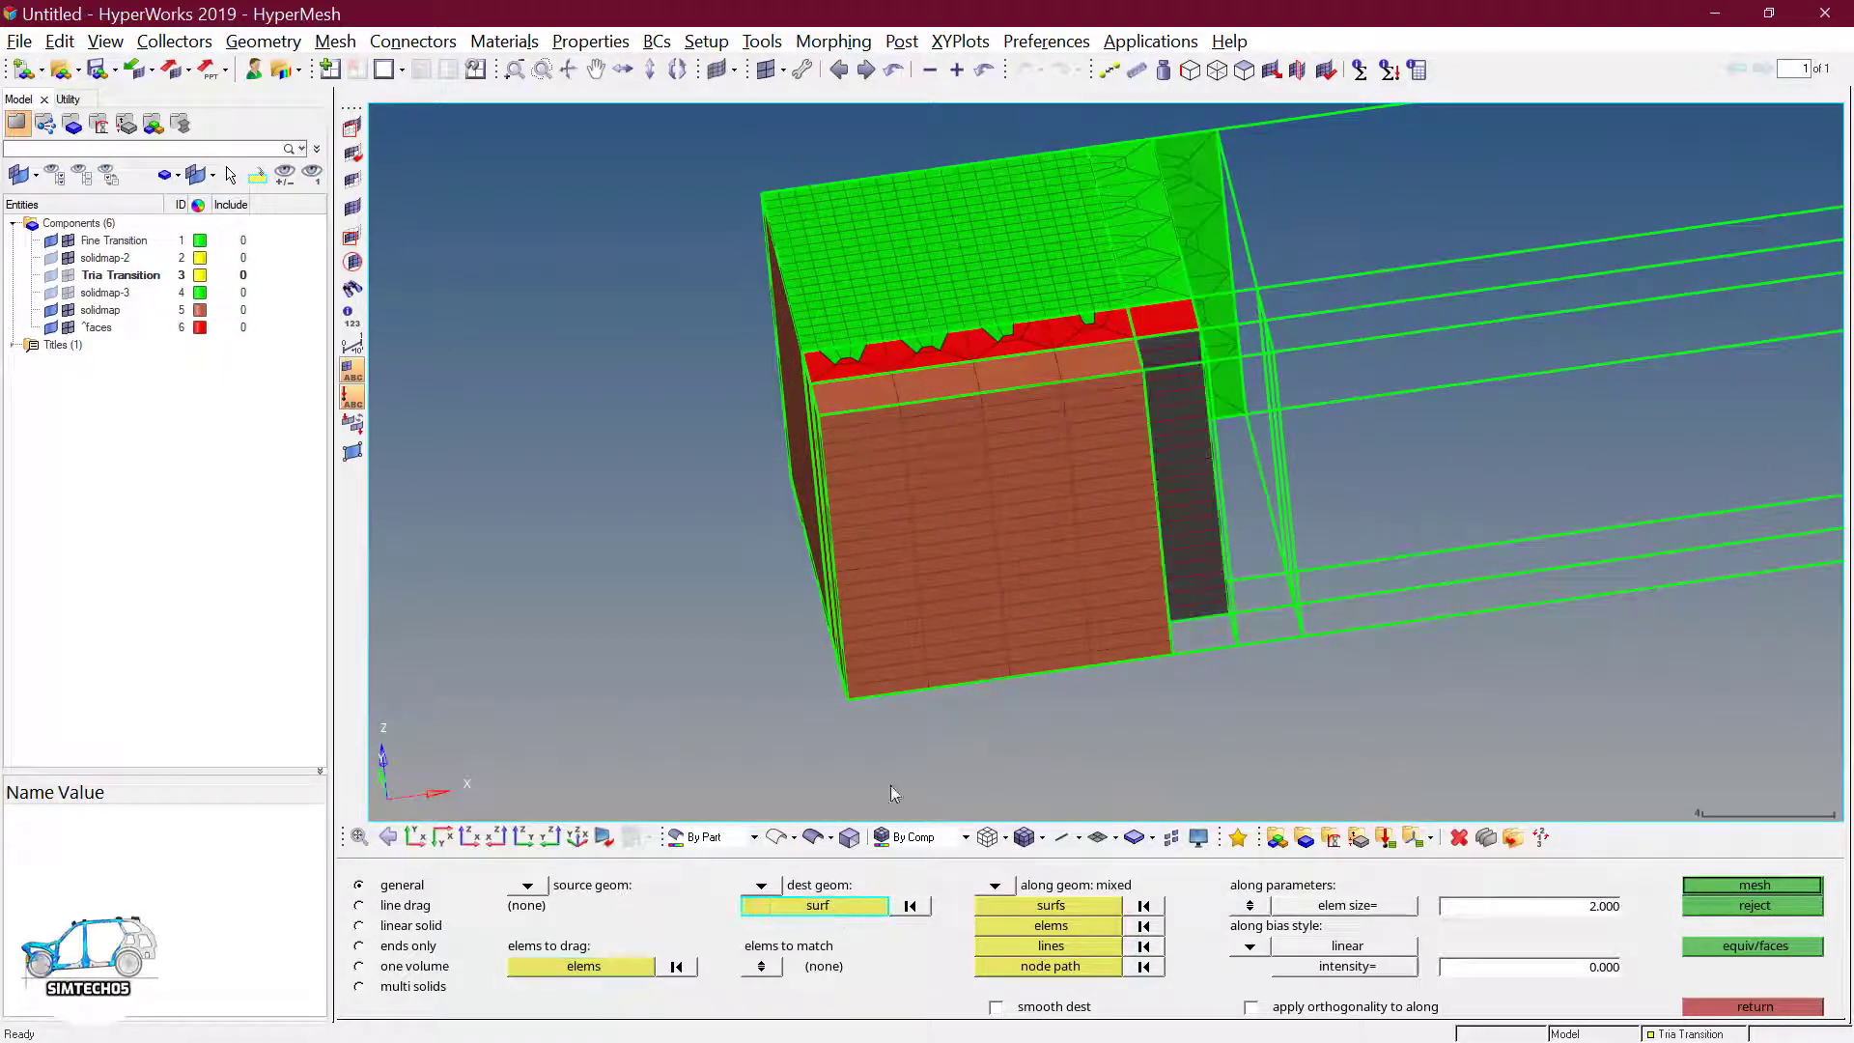
left_click(814, 837)
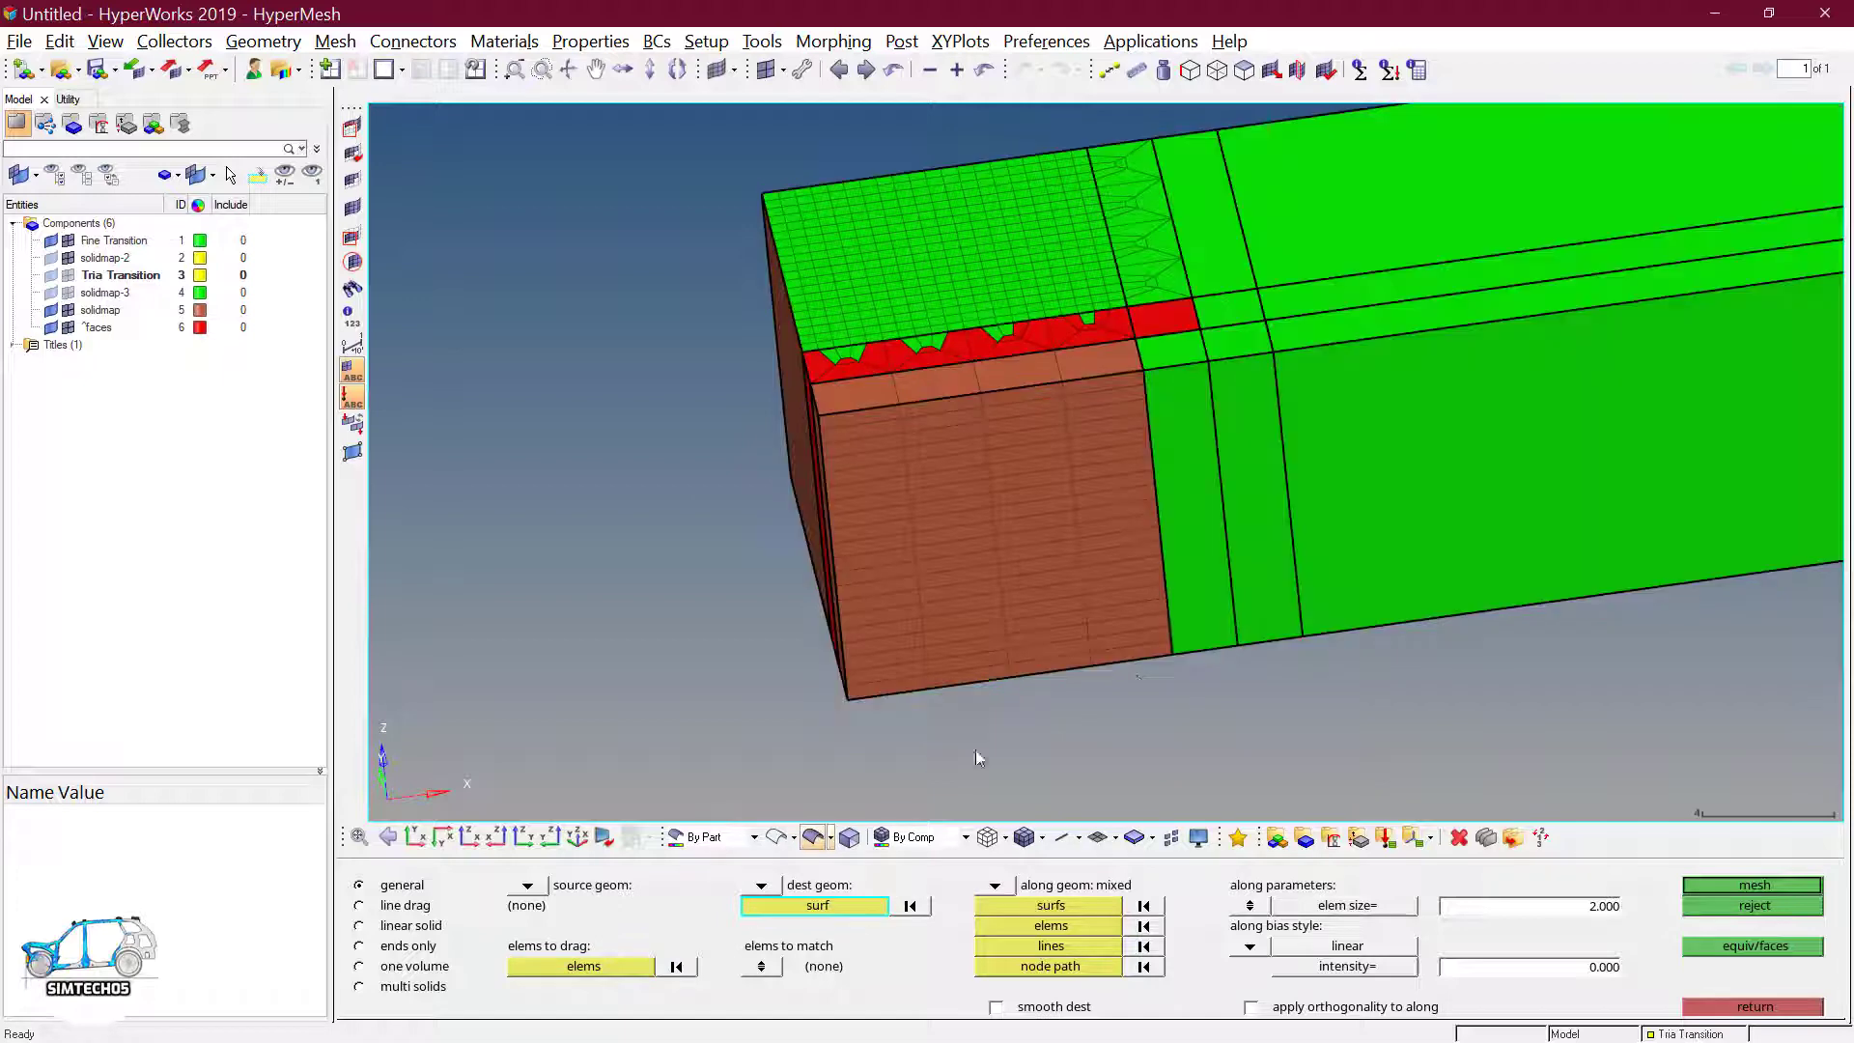
left_click(1194, 574)
- Define a two-node path along the new mesh's short top edge and solid-map the narrow column at element size 2
left_click(1035, 963)
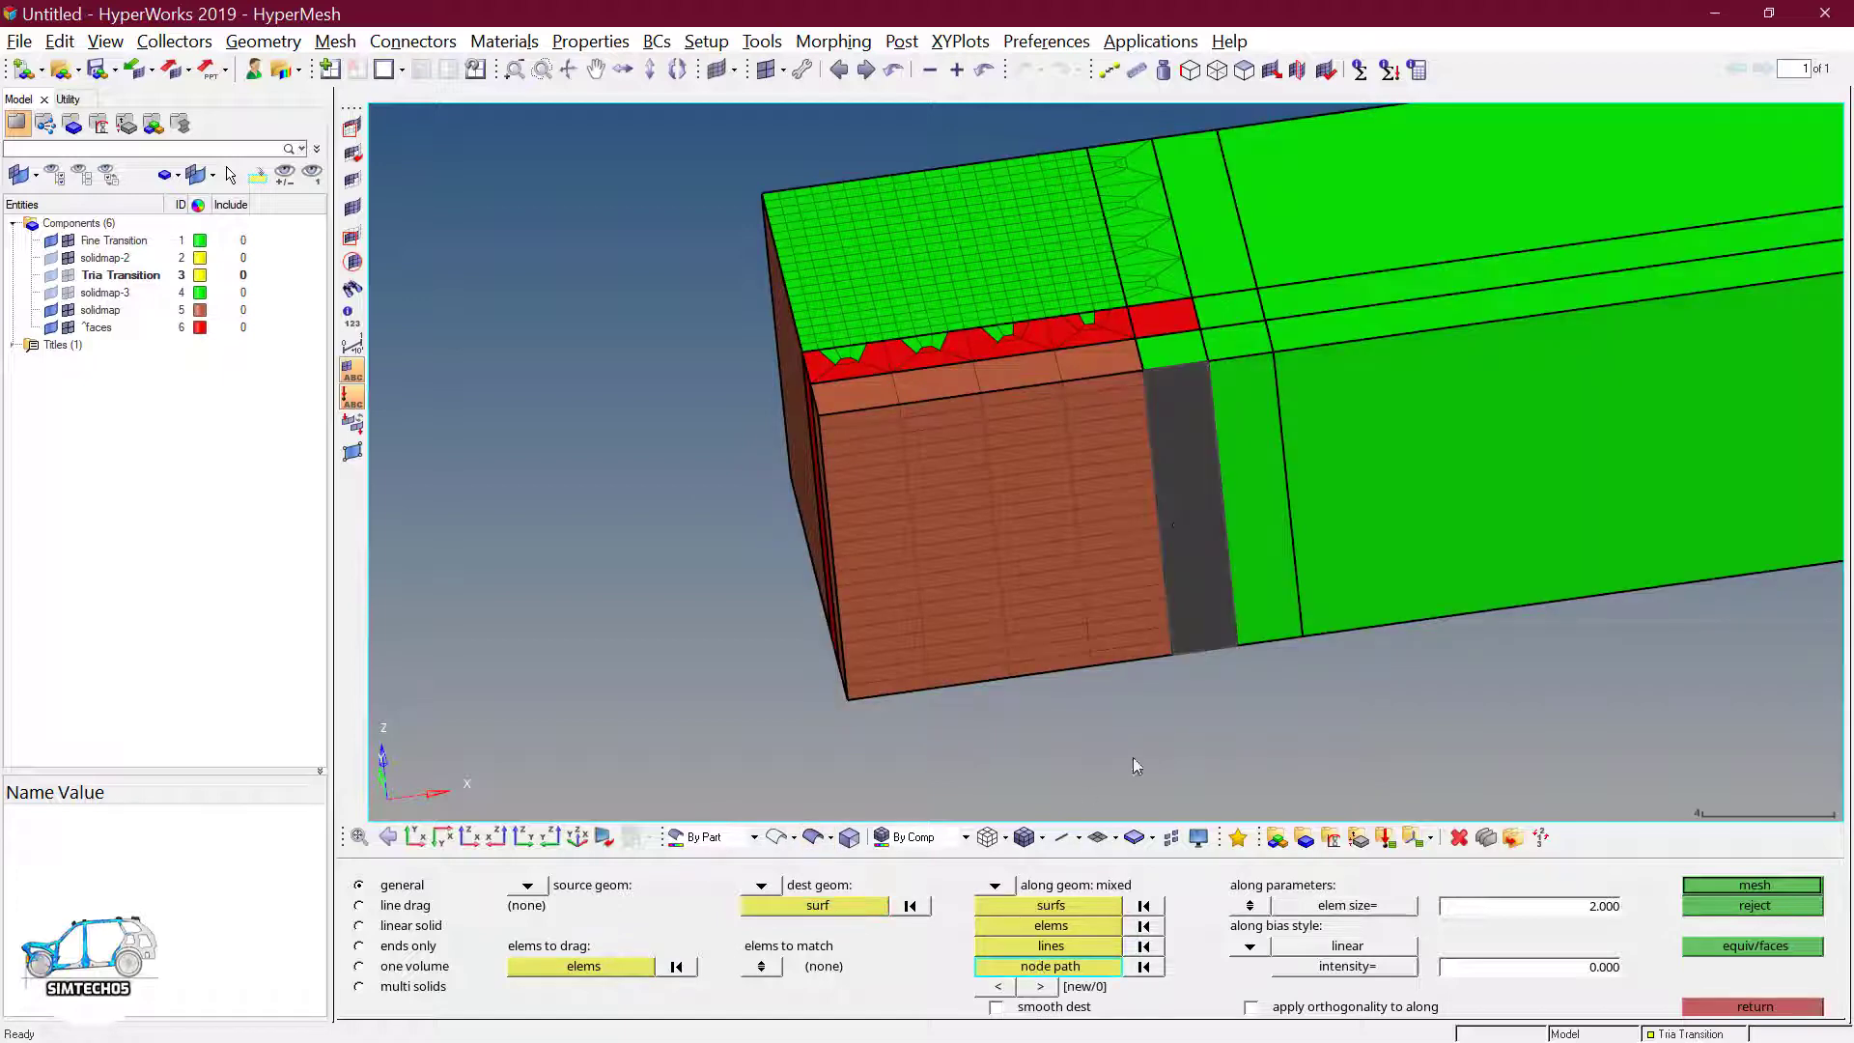
left_click_drag(1136, 688, 1160, 440, "ctrl")
right_click_drag(1159, 439, 1197, 298, "ctrl")
scroll(1137, 465, "up", 2, "ctrl")
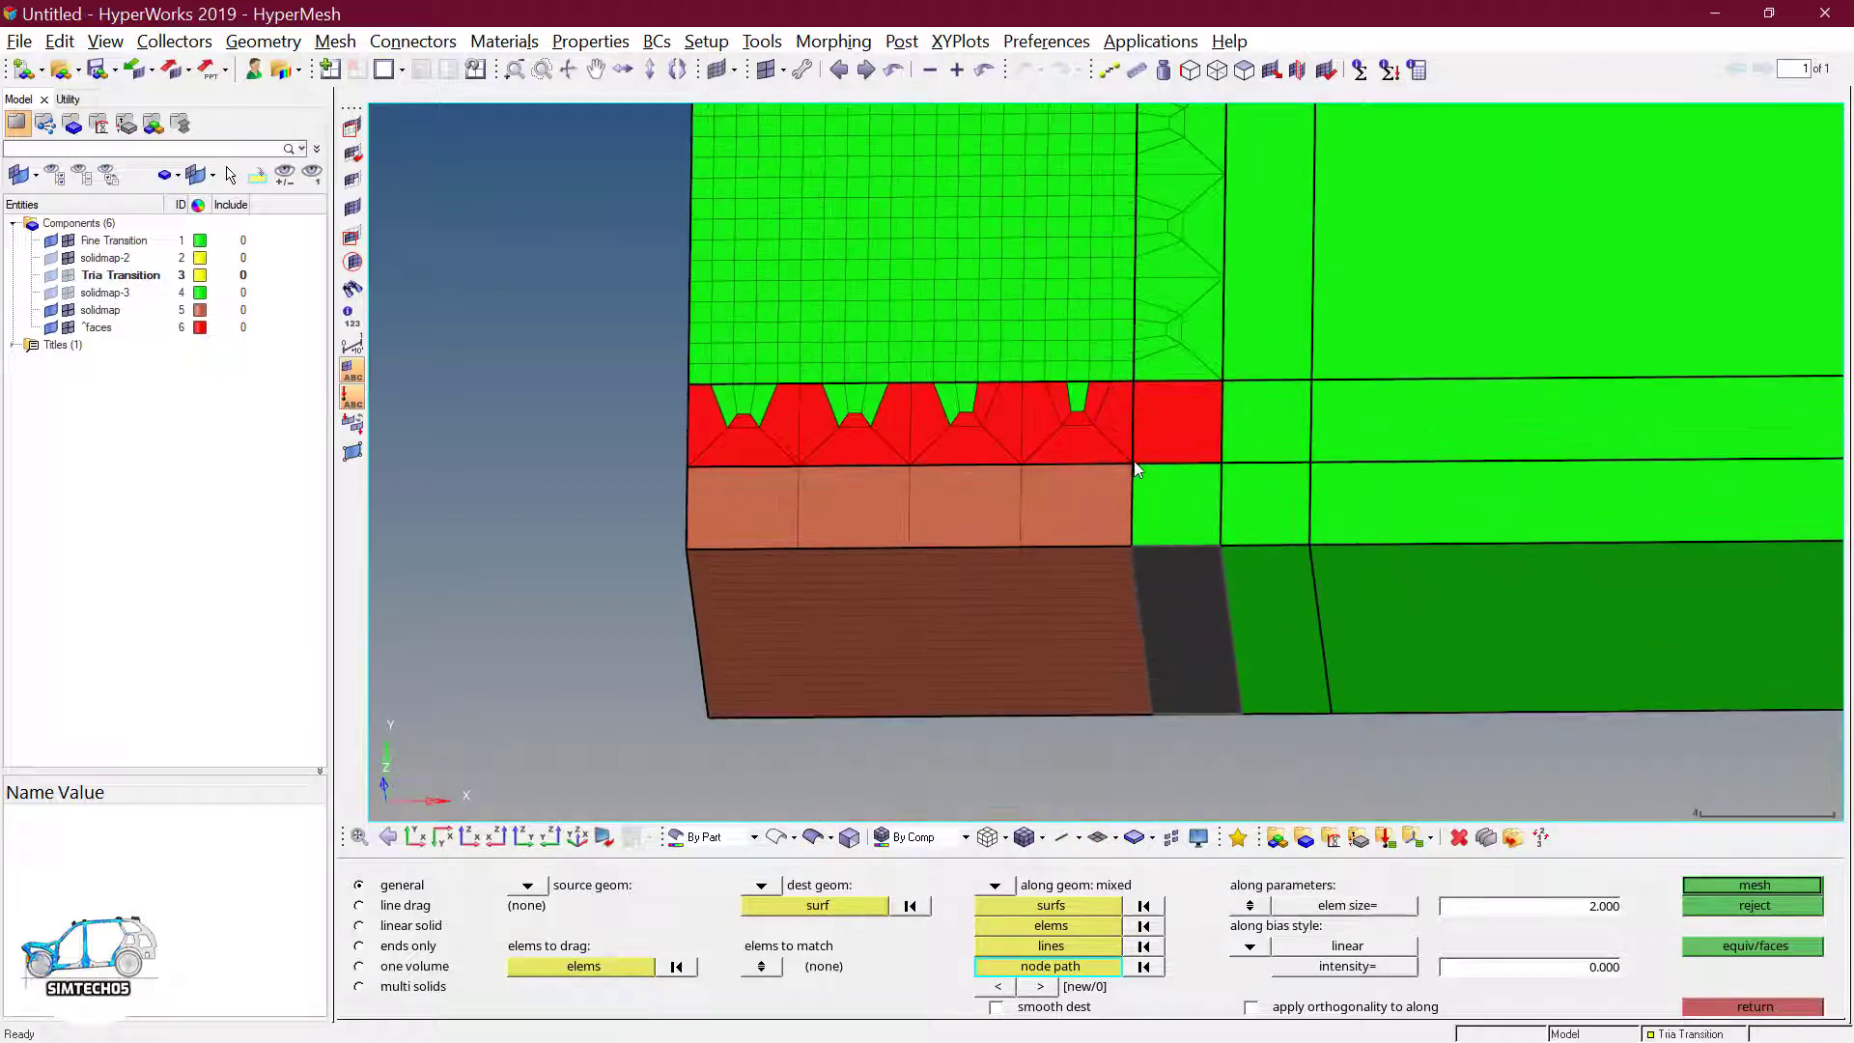
left_click(1134, 463)
left_click(1130, 545)
left_click_drag(1138, 606, 1171, 579, "ctrl")
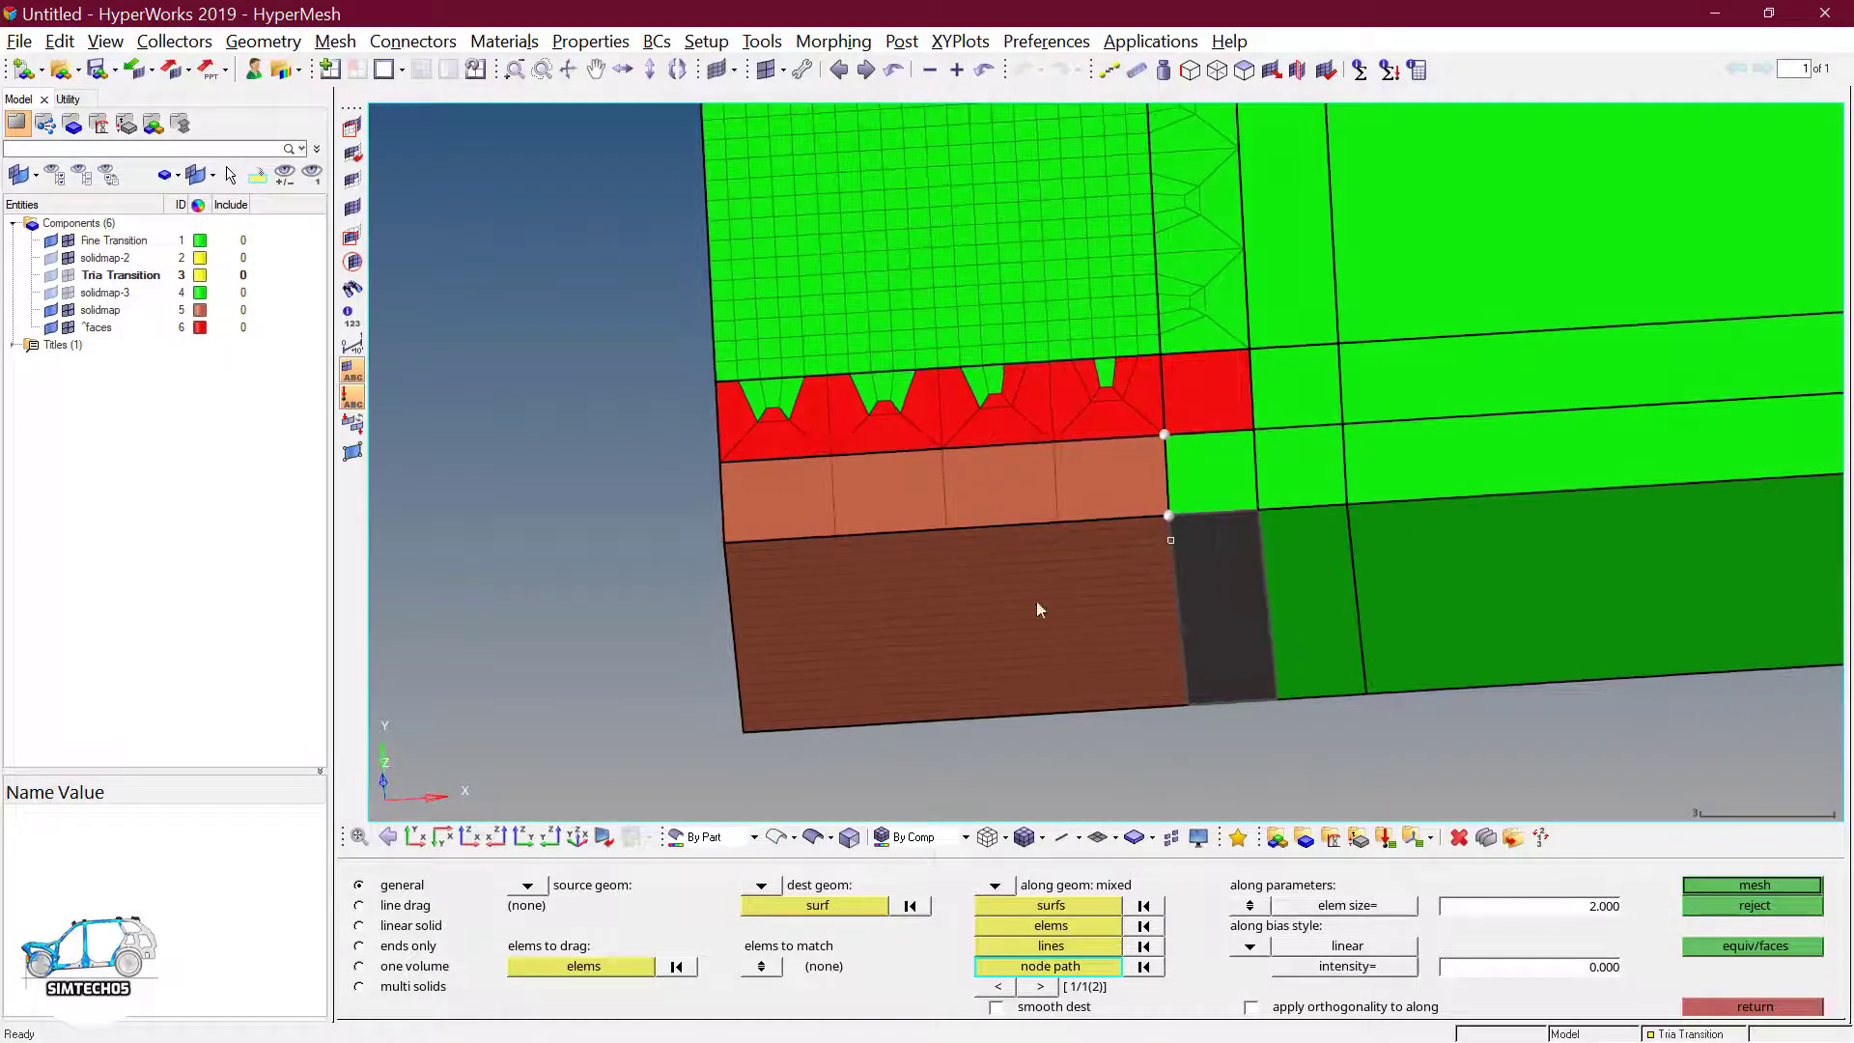
left_click_drag(1035, 601, 1171, 552, "ctrl")
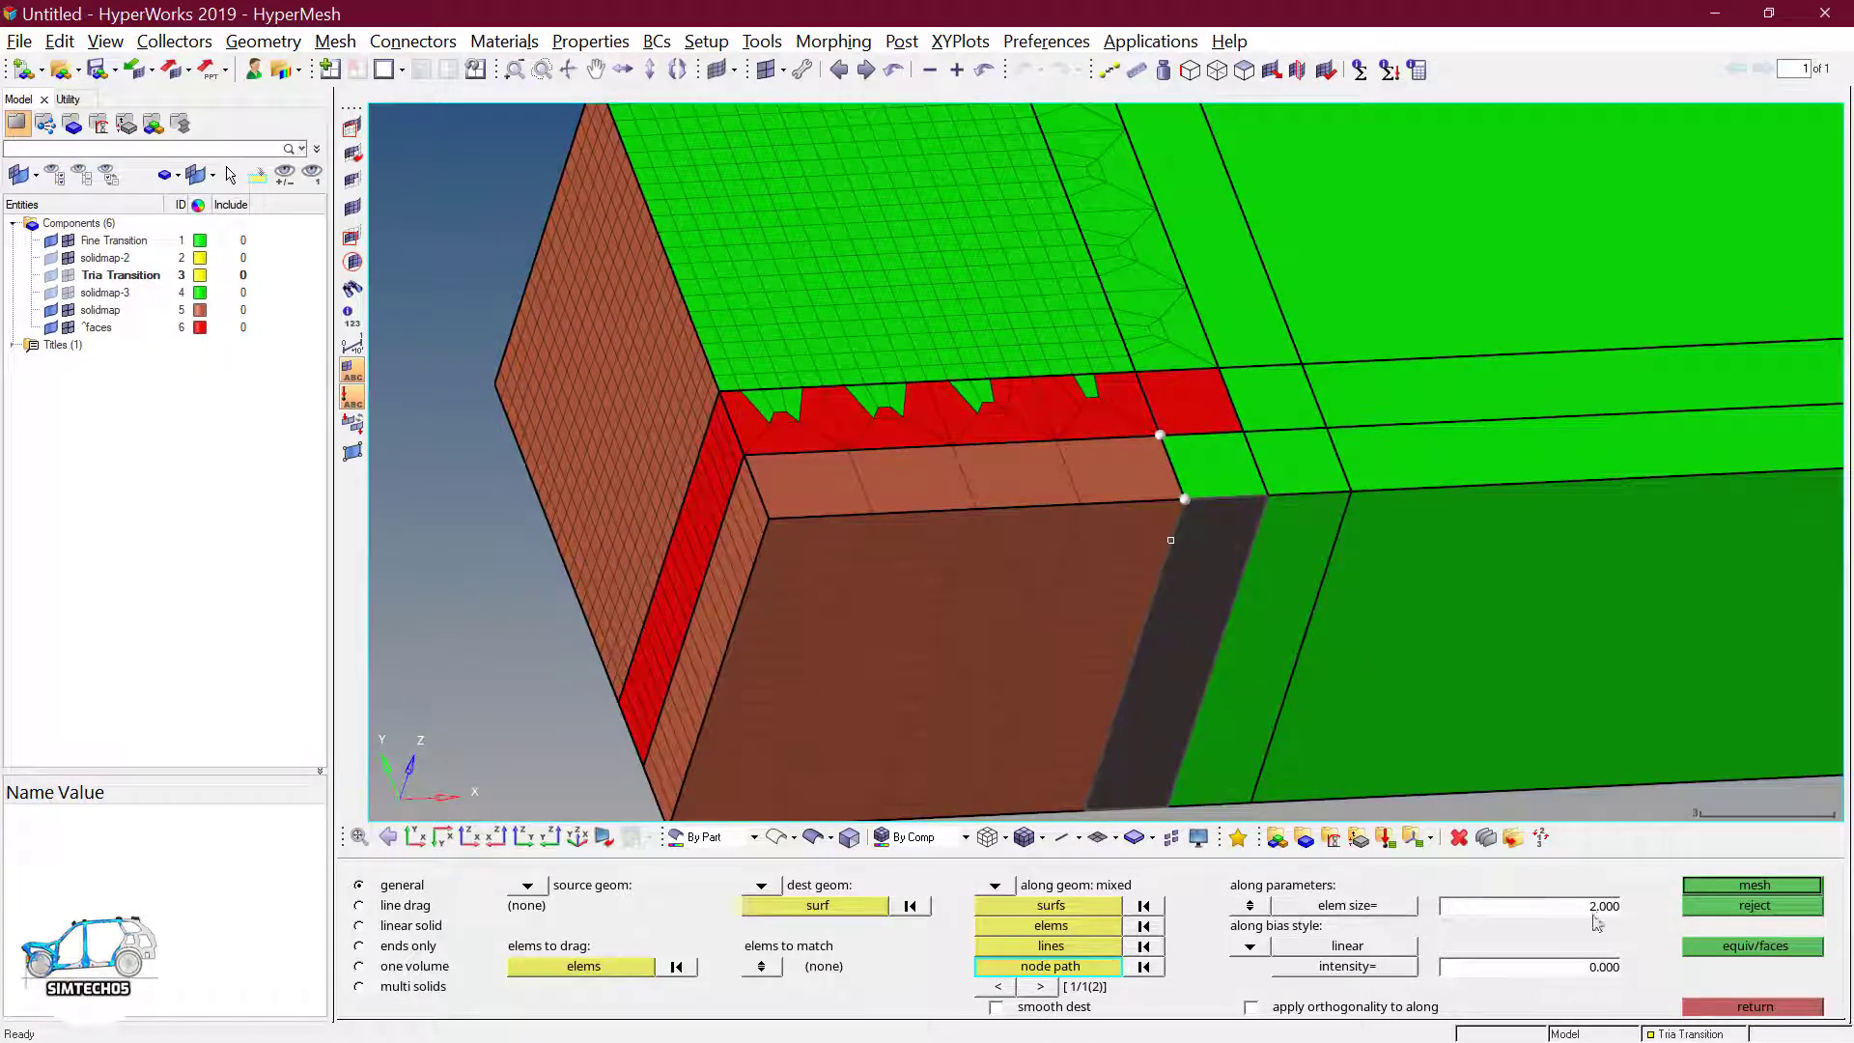
left_click(1723, 889)
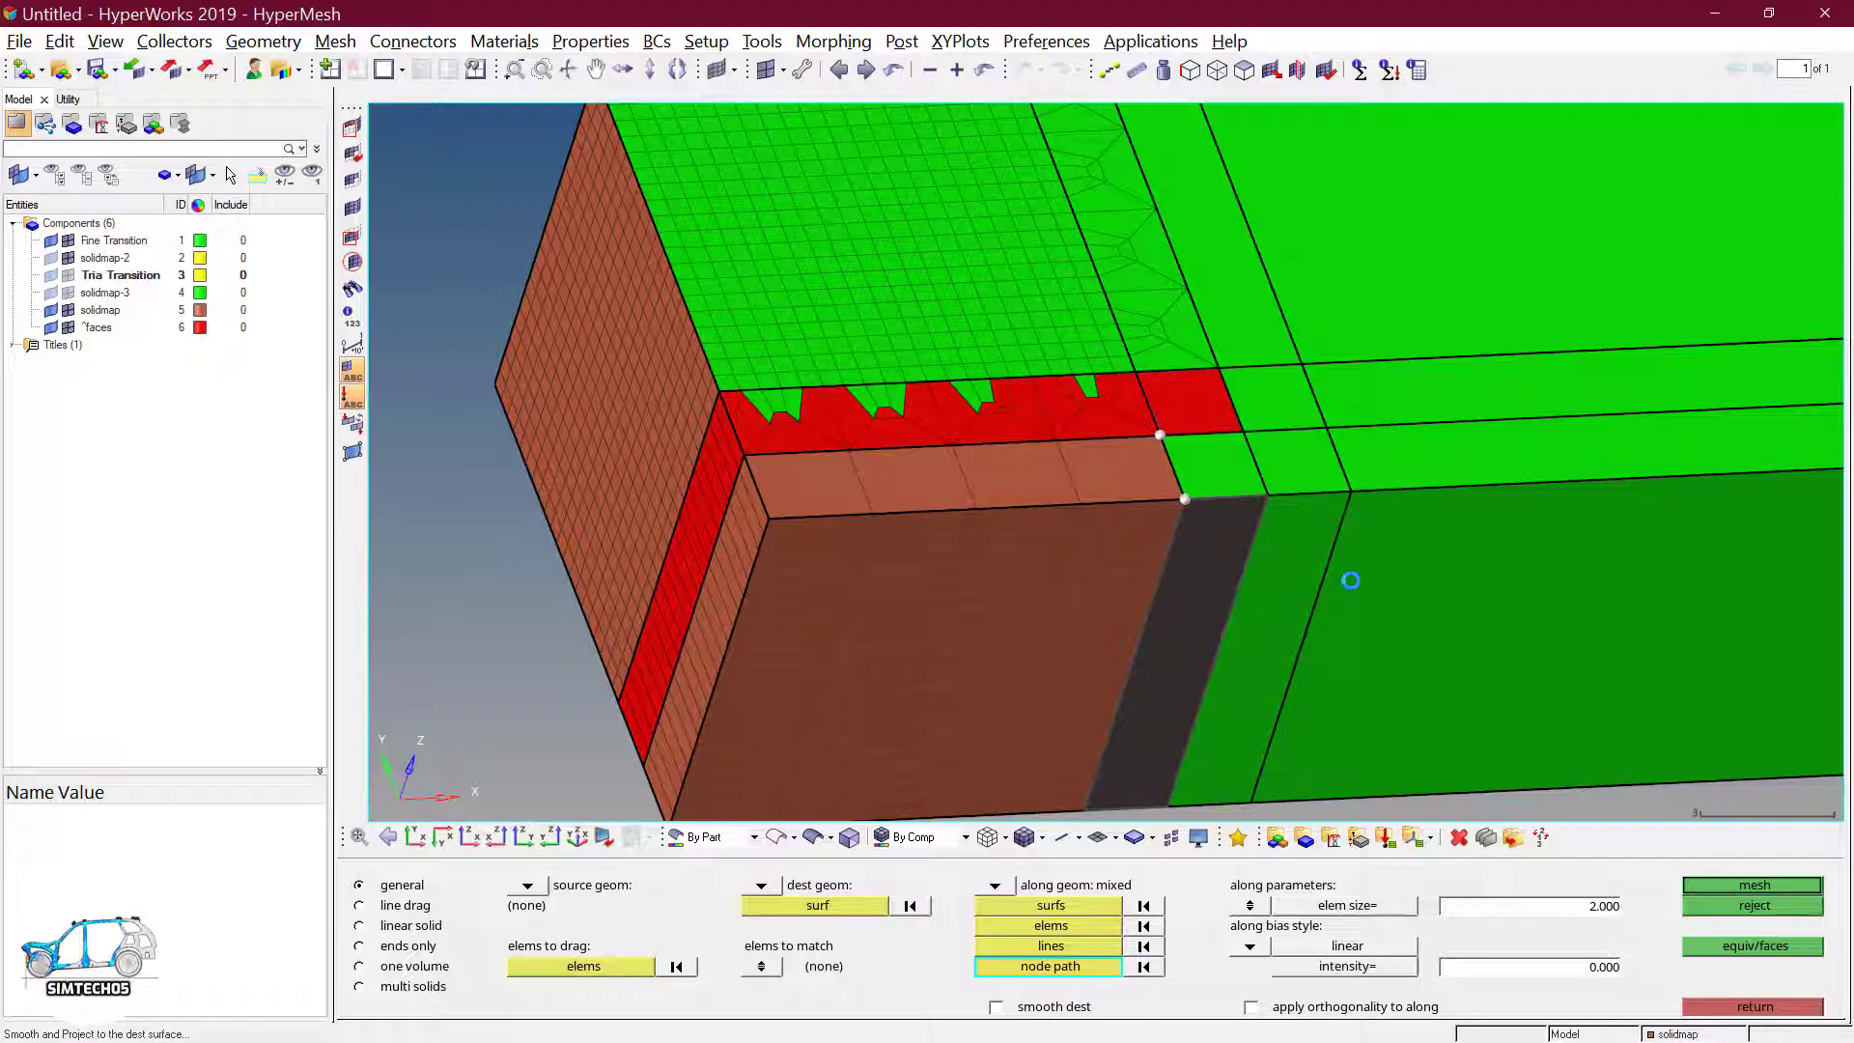
scroll(1350, 580, "down", 1, "ctrl")
left_click_drag(1290, 563, 1212, 529, "ctrl")
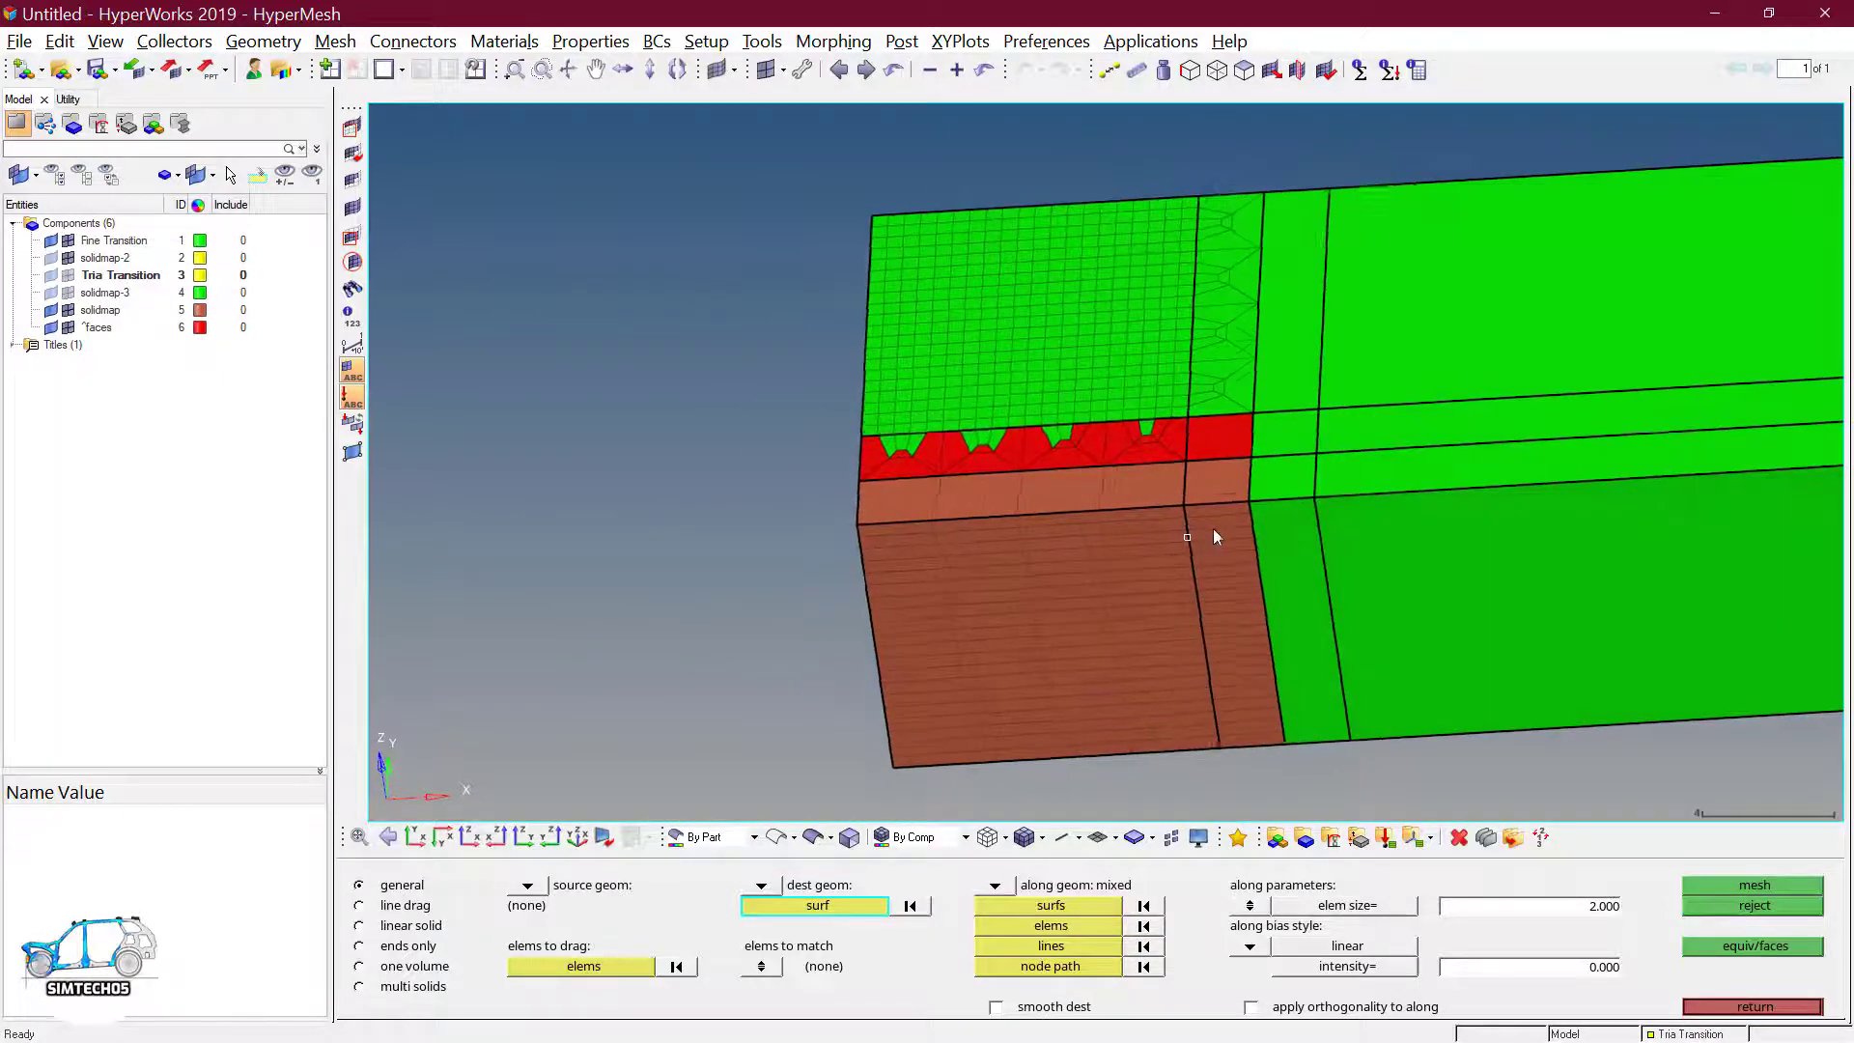
- Unmask the hidden solids and show the geometry in wireframe around the meshed corner
scroll(1173, 589, "down", 3, "ctrl")
right_click_drag(1179, 680, 1135, 590, "ctrl")
left_click_drag(1134, 590, 663, 787, "ctrl")
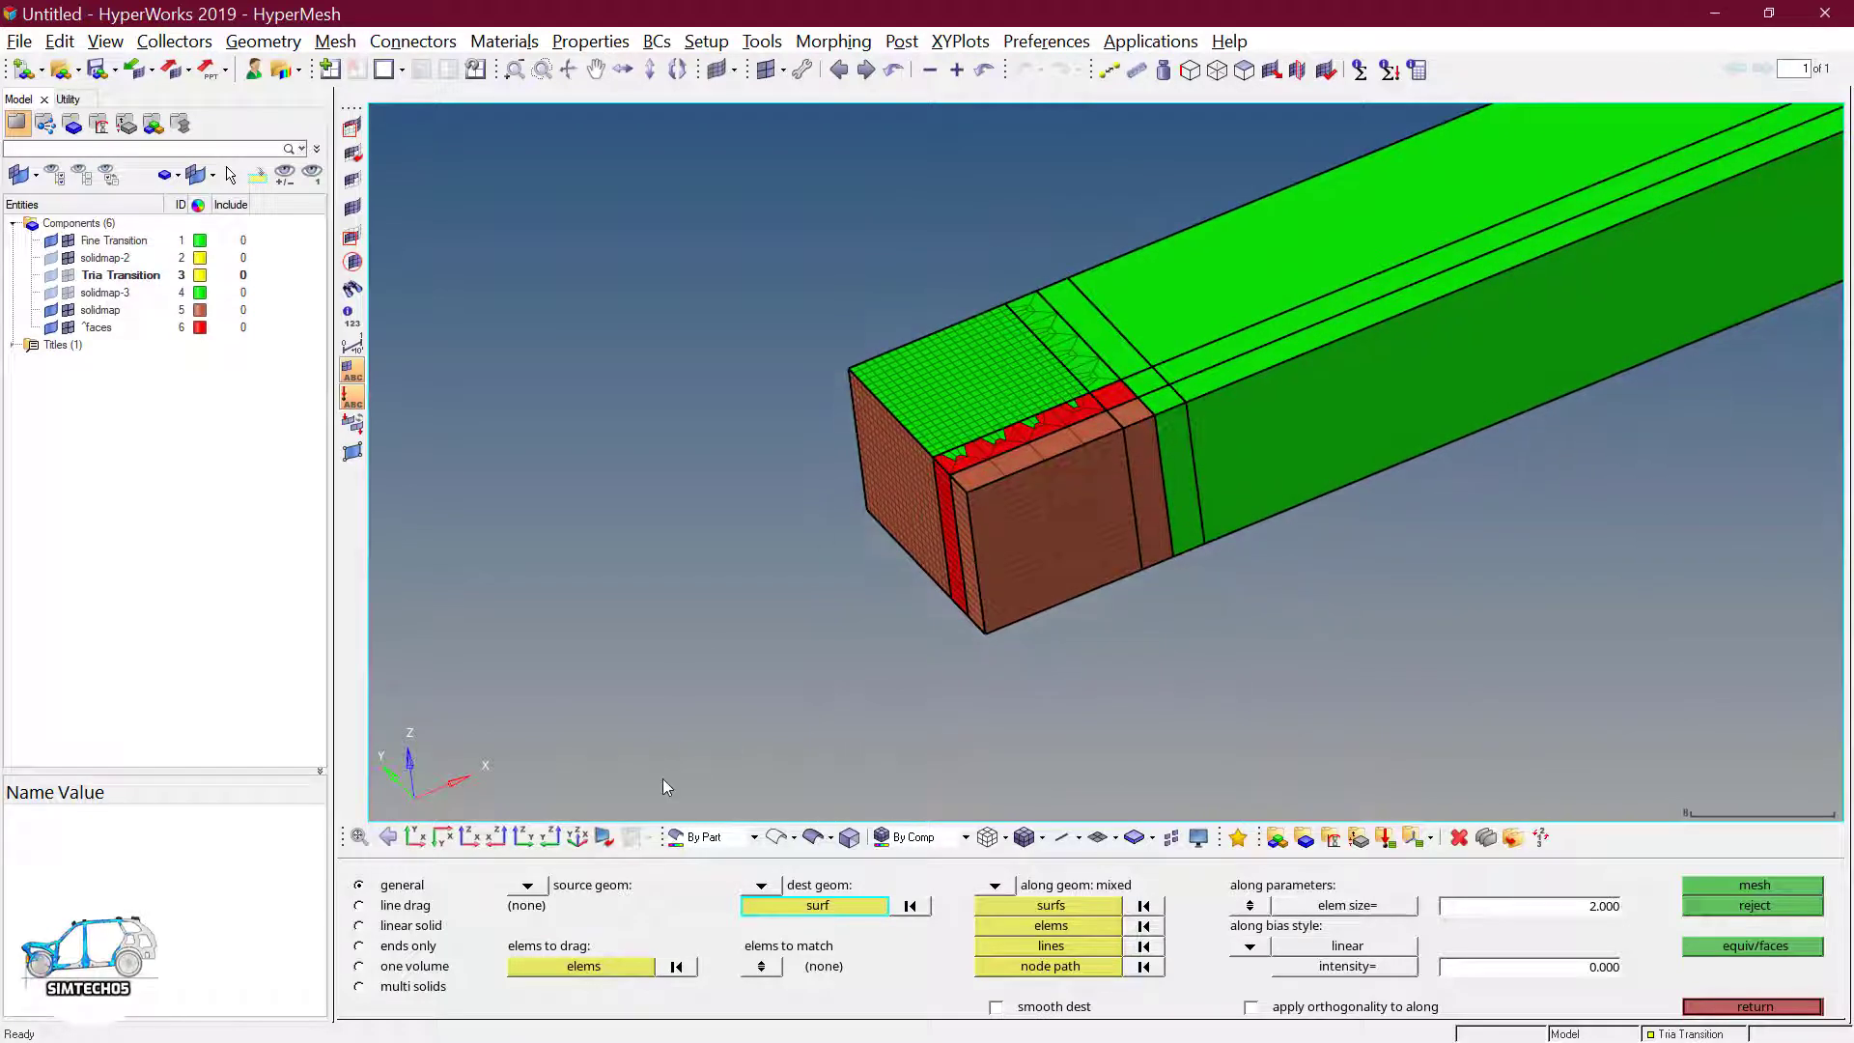
left_click(352, 207)
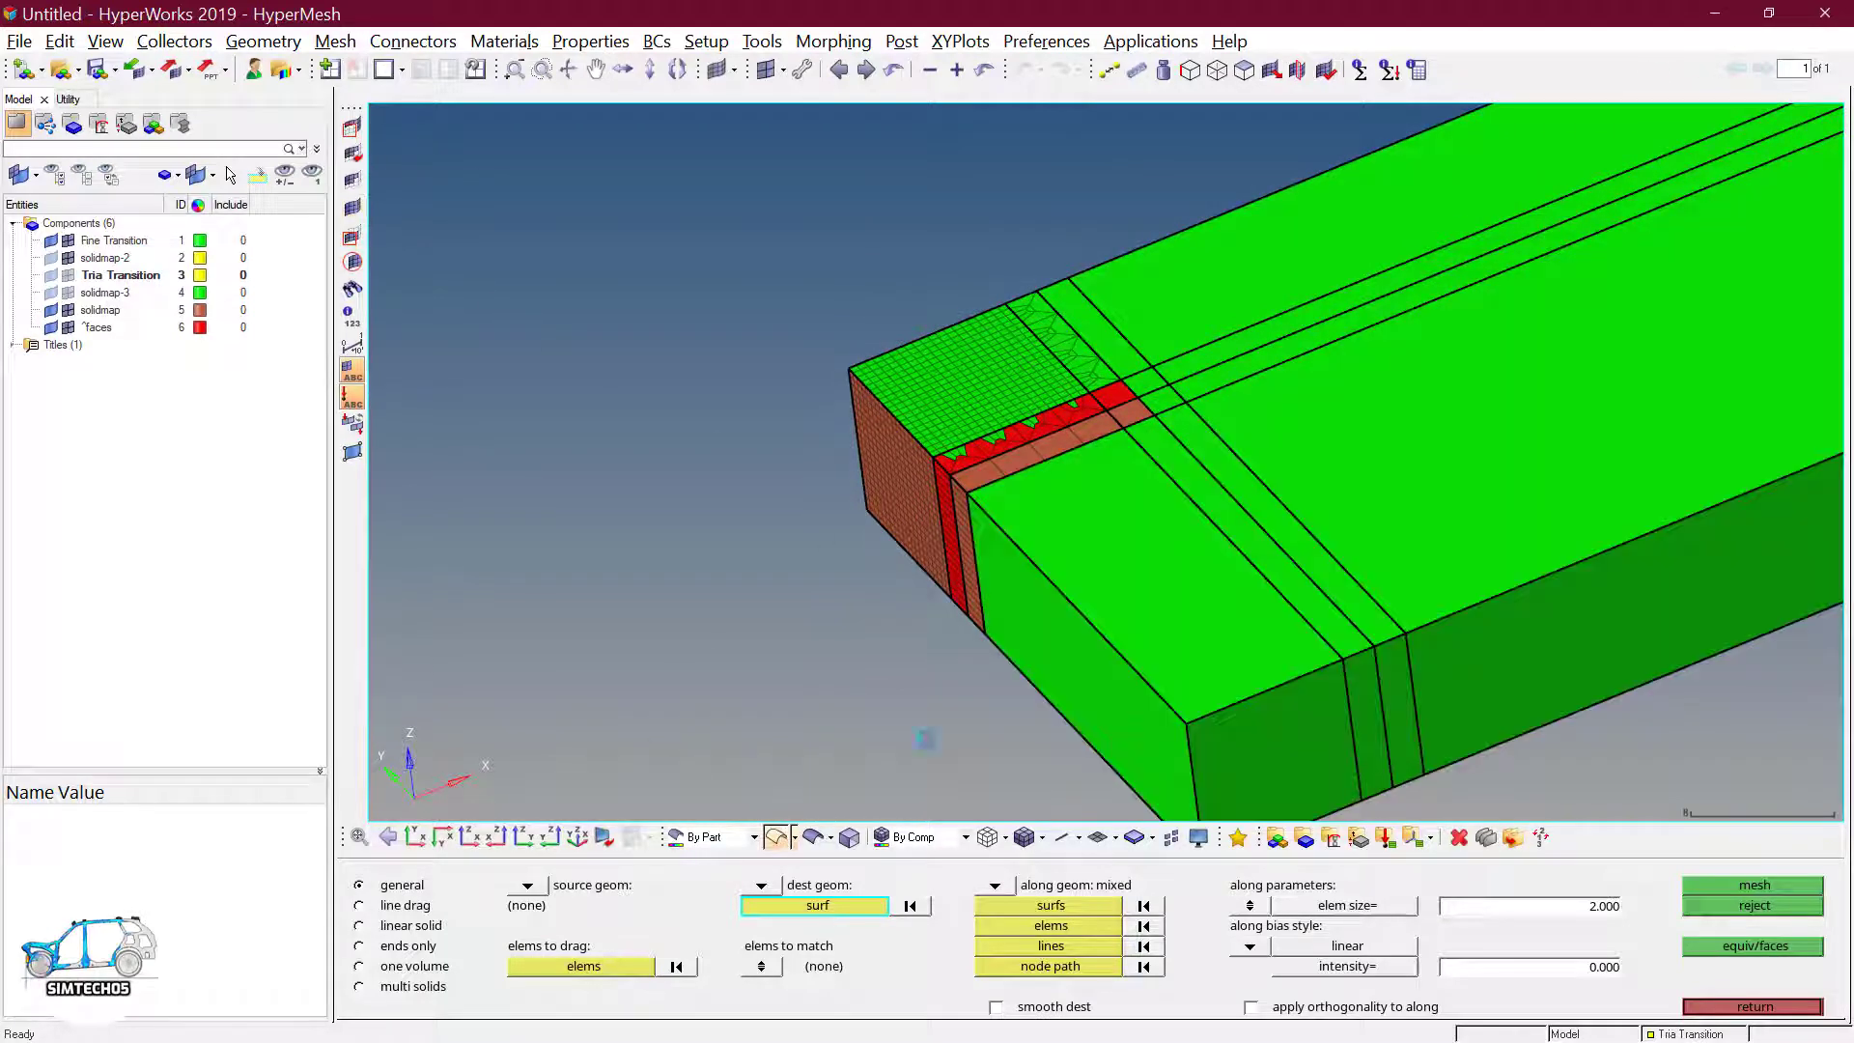
mouse_move(790, 807)
left_mouse_down("ctrl")
mouse_move(1188, 633)
mouse_move(1196, 542)
mouse_move(1059, 484)
mouse_move(1020, 421)
mouse_move(1064, 397)
left_mouse_up("ctrl")
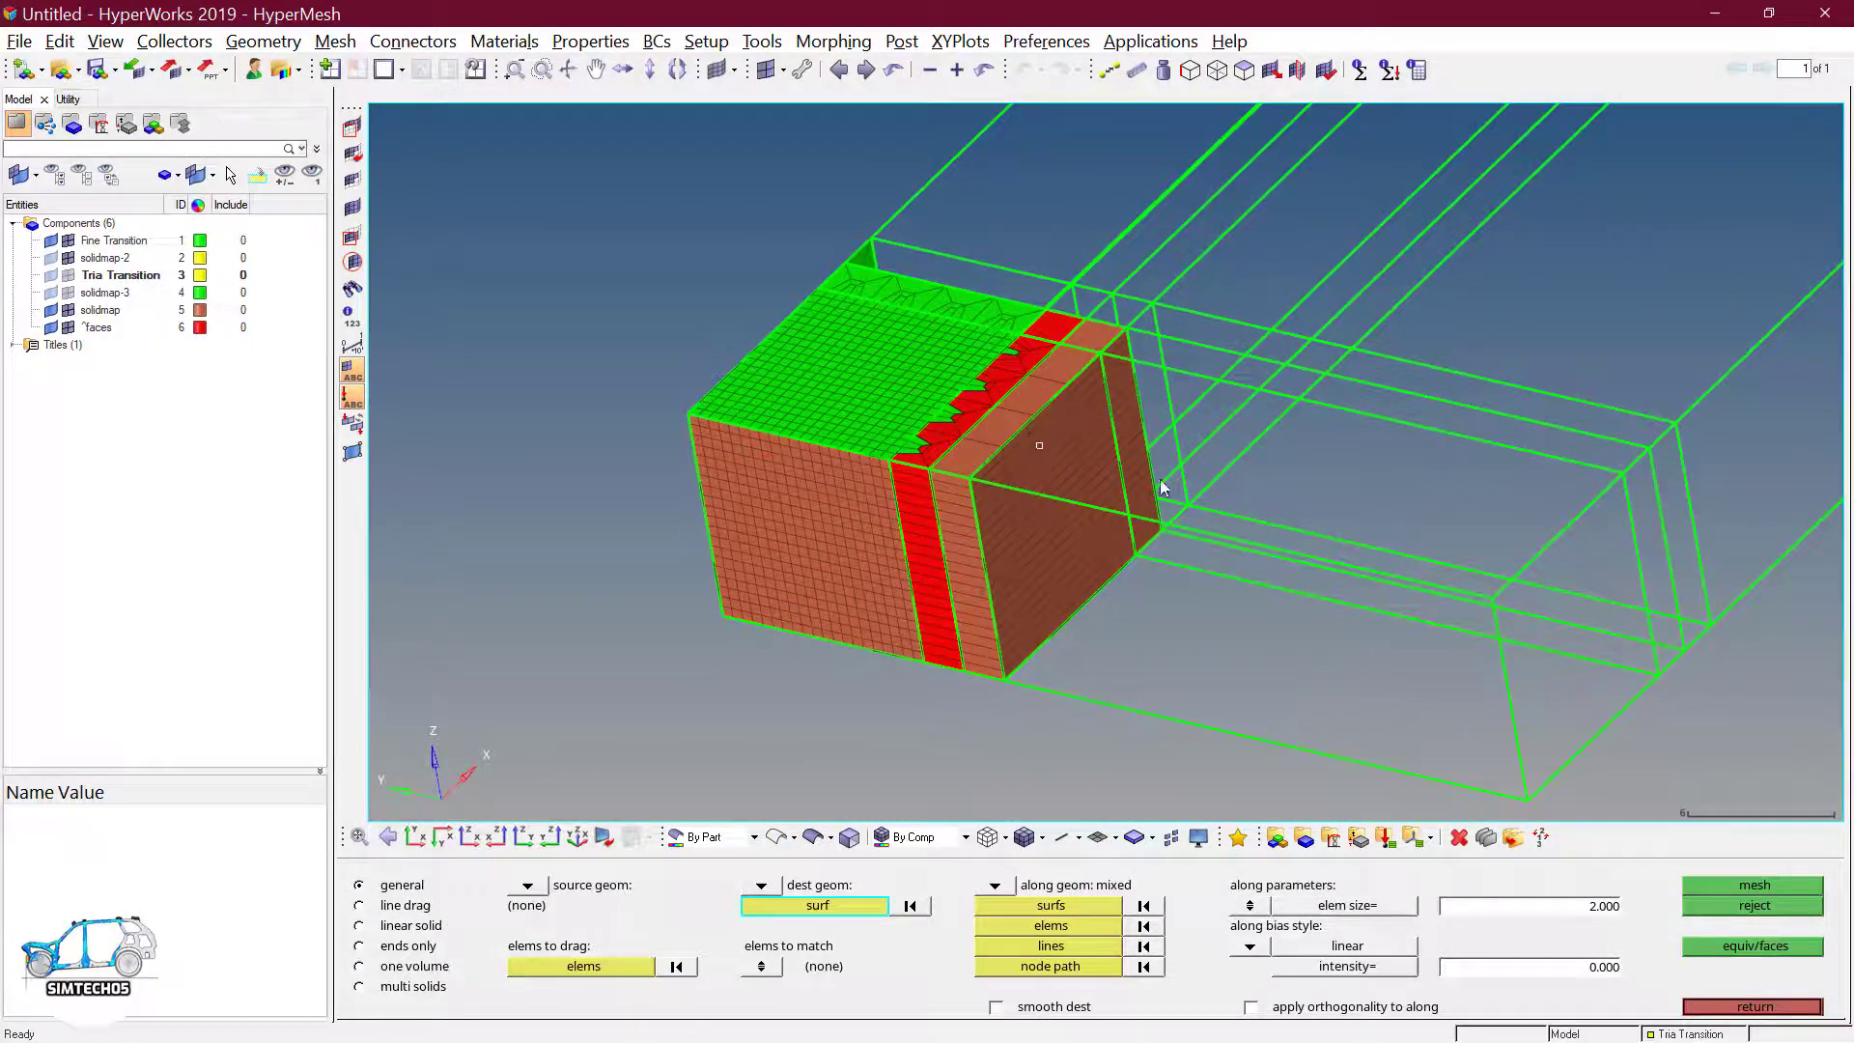
- Window-select the newly solid-mapped coarse strip's elements and find their faces
left_click(1216, 70)
left_click_drag(1220, 165, 1298, 801, "ctrl")
middle_click(1298, 648)
left_click_drag(1298, 648, 945, 400, "ctrl")
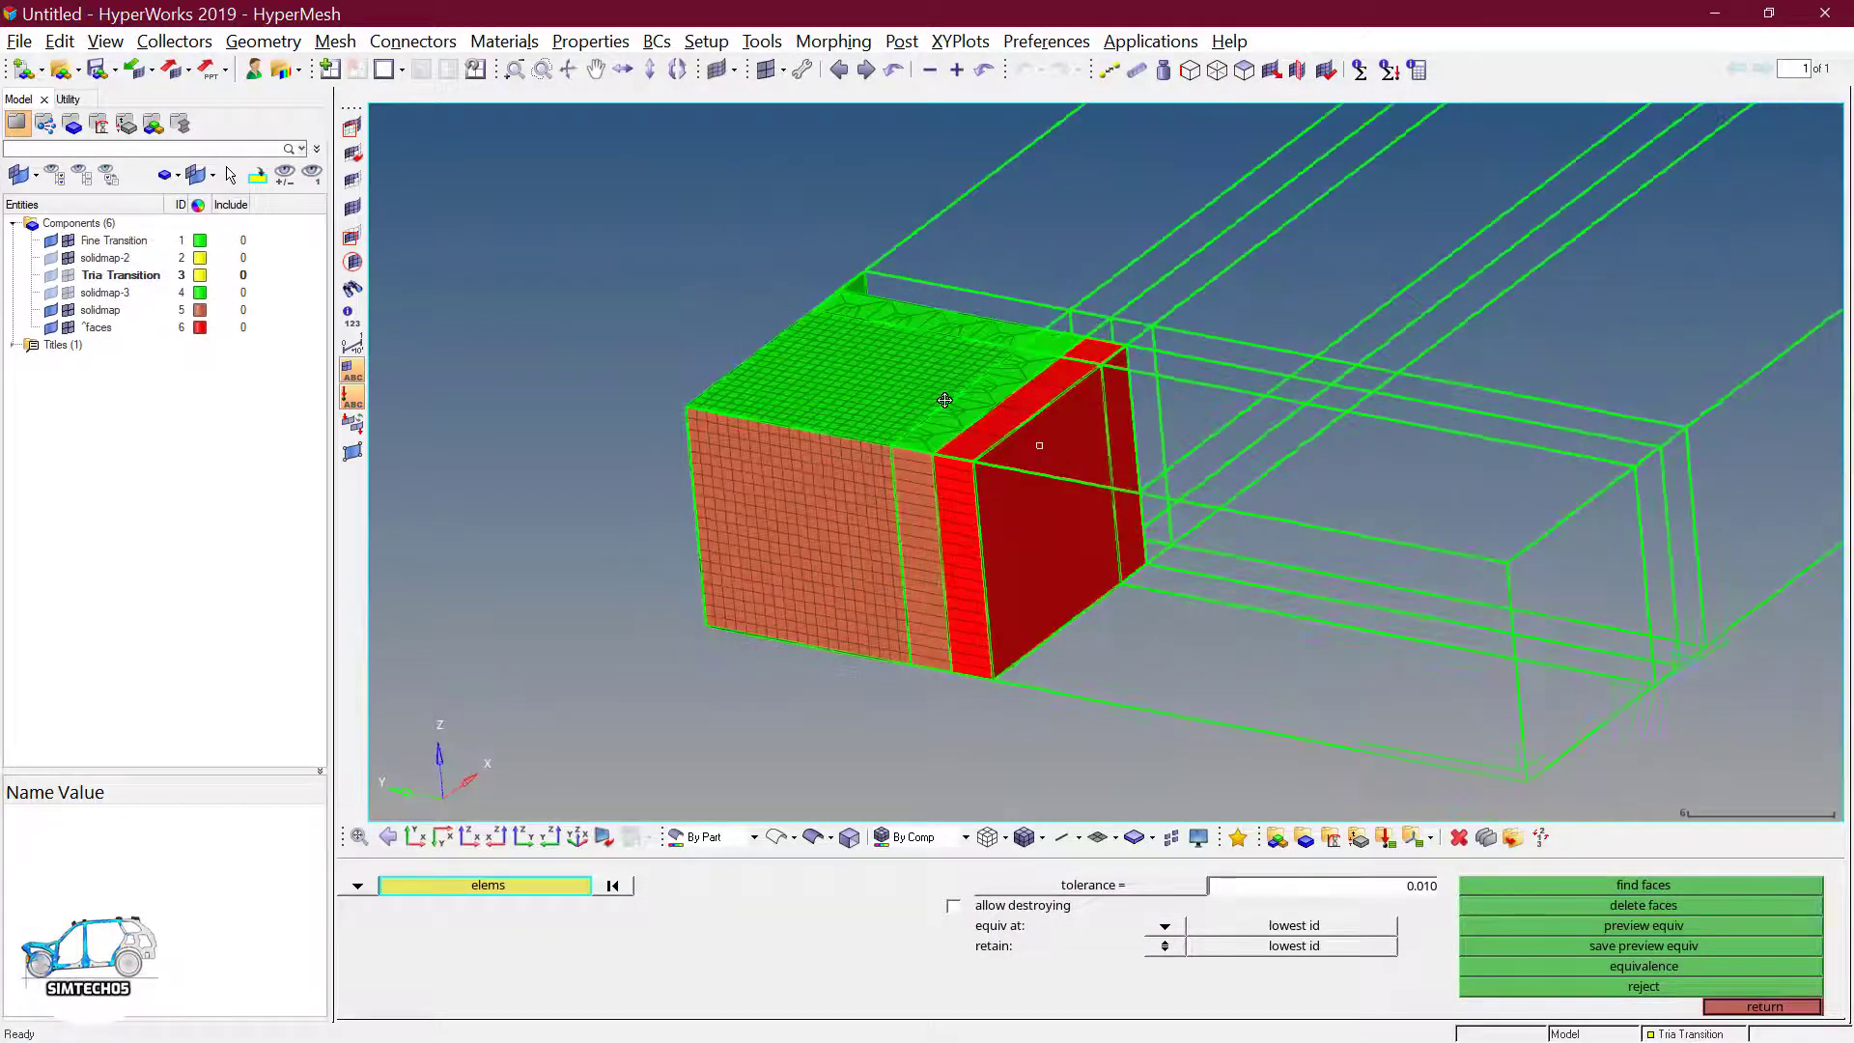
key("Escape")
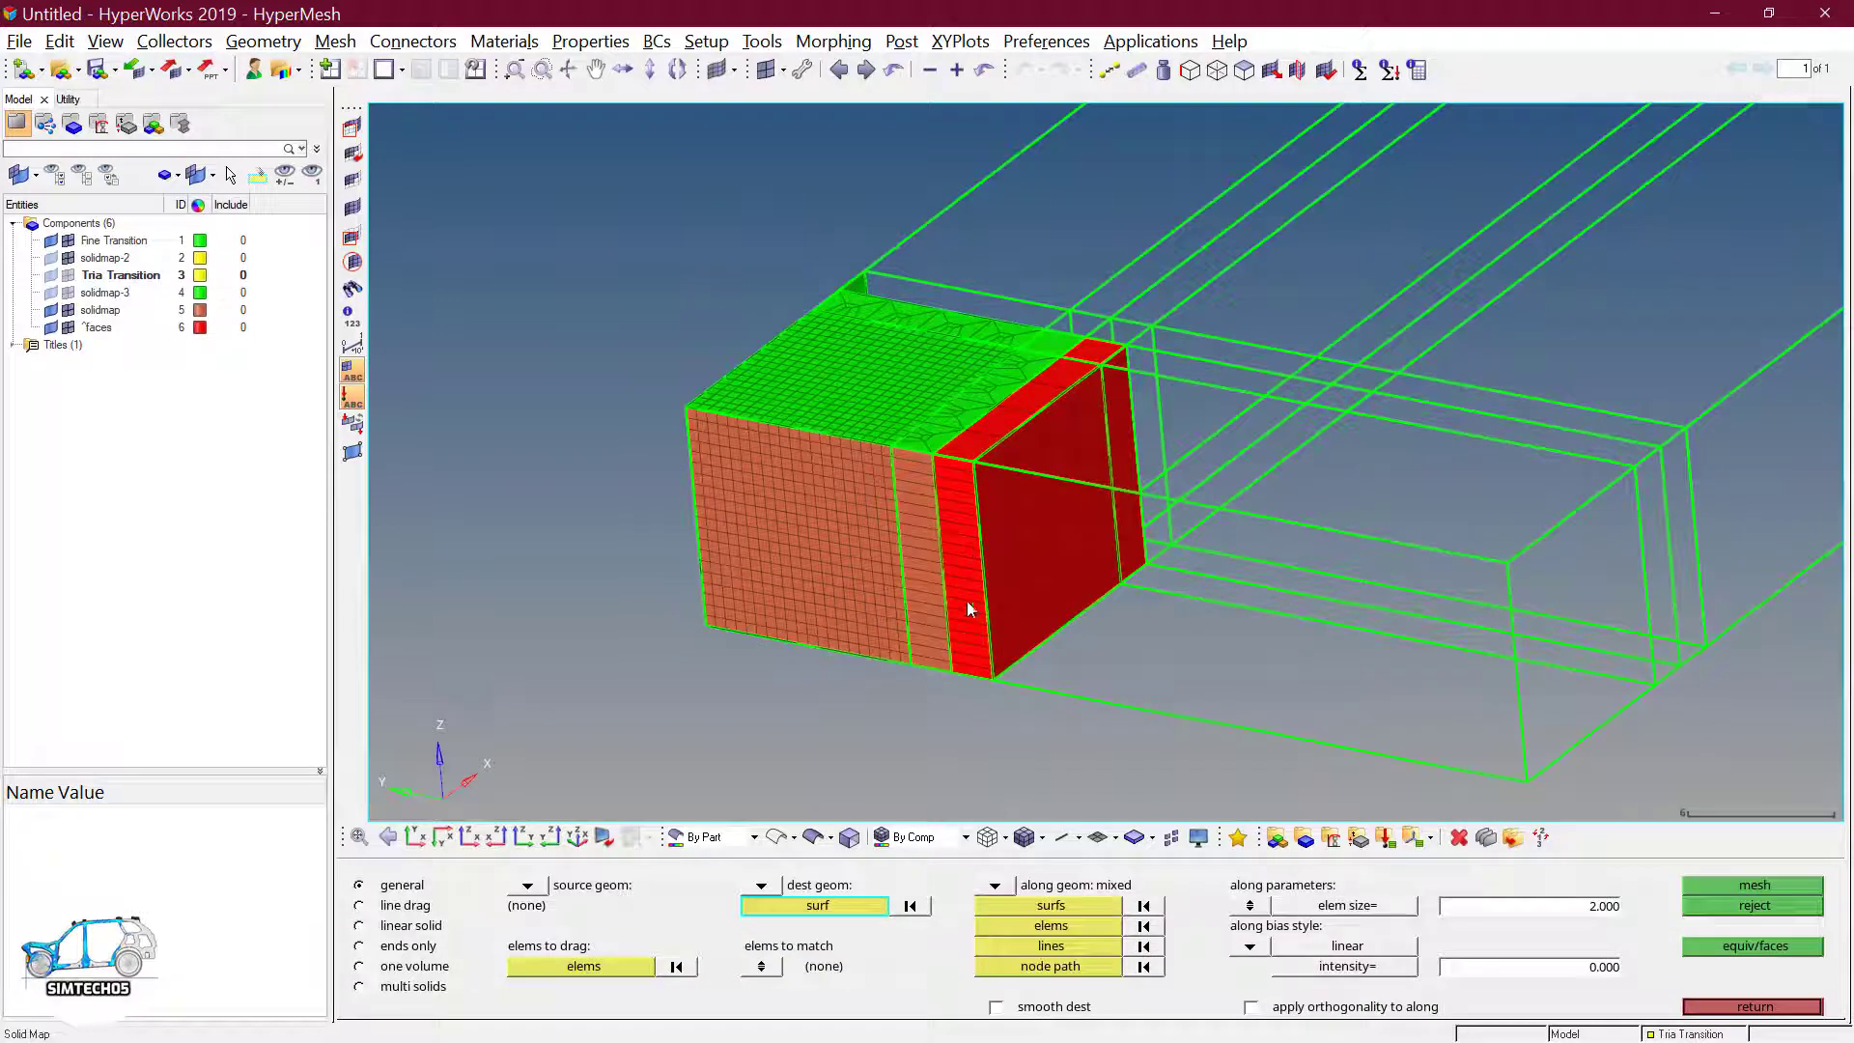
- Choose the coarse strip's large outer face elements to drag by face, with the long block's far end surface as destination
left_click(639, 965)
left_click(629, 970)
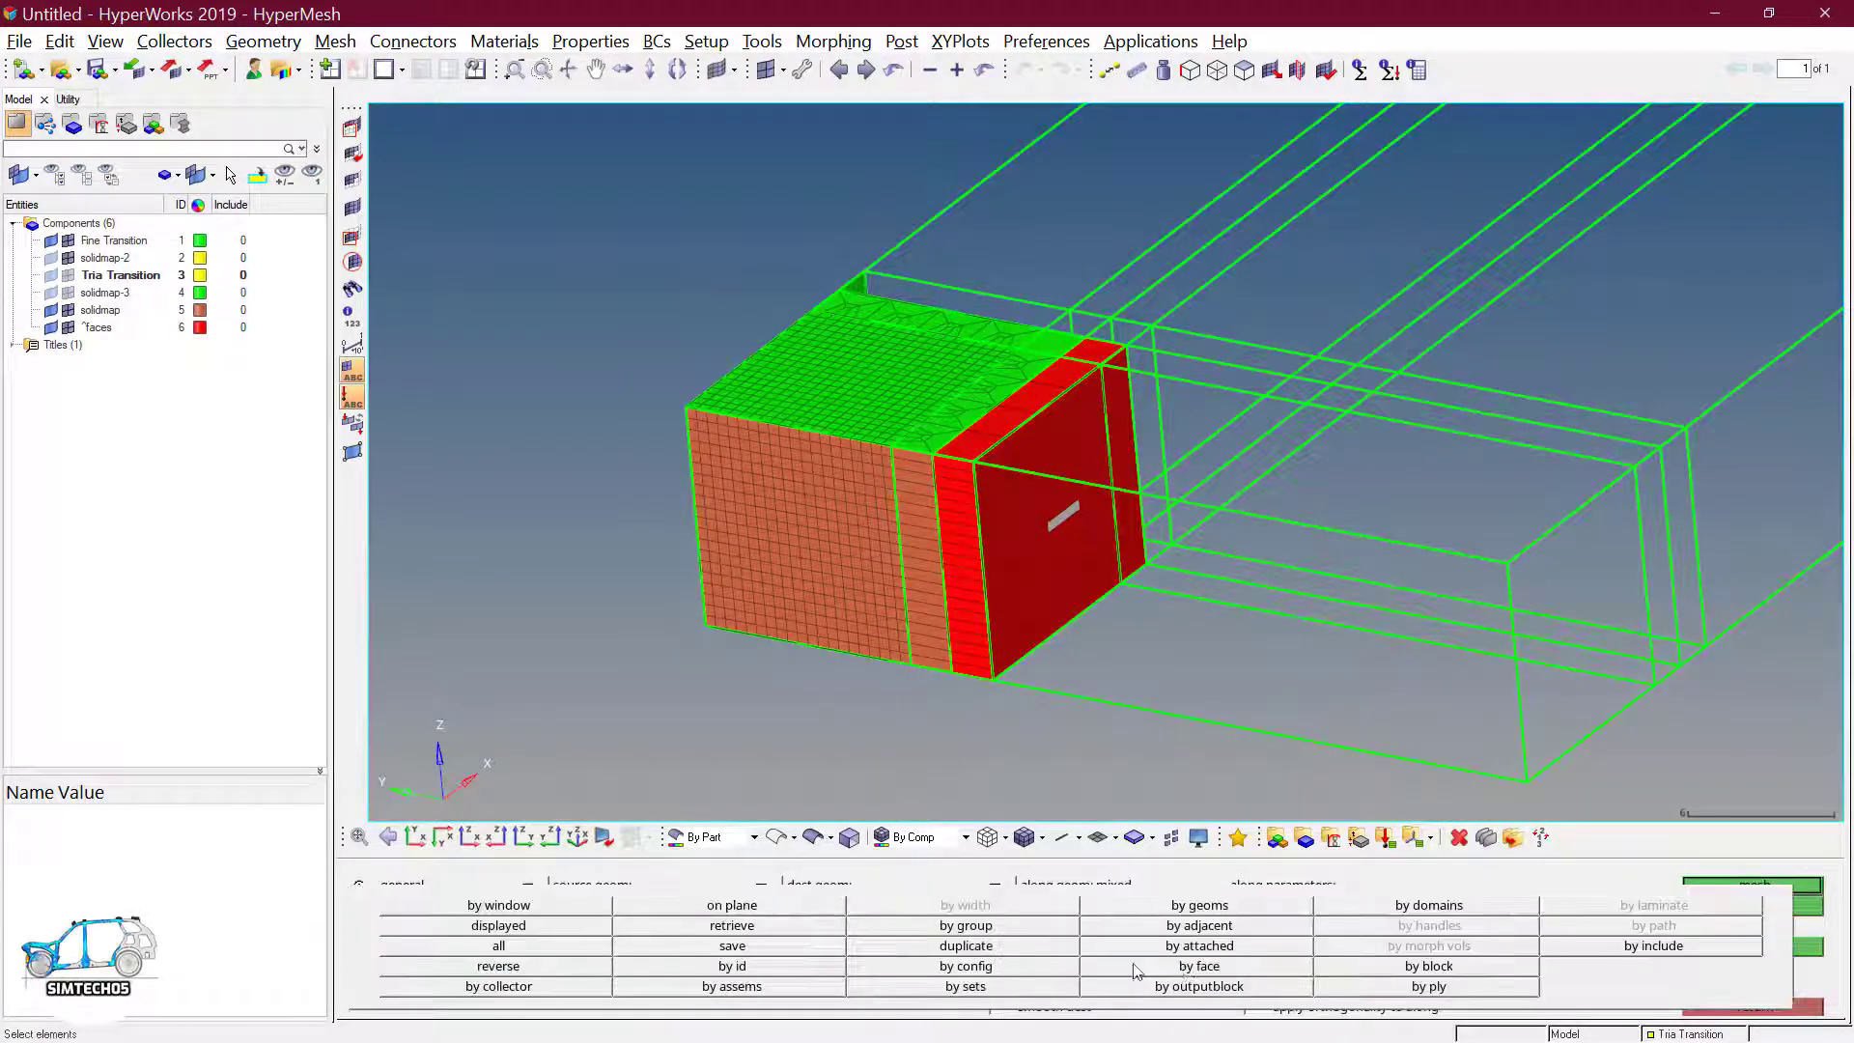
left_click(1182, 969)
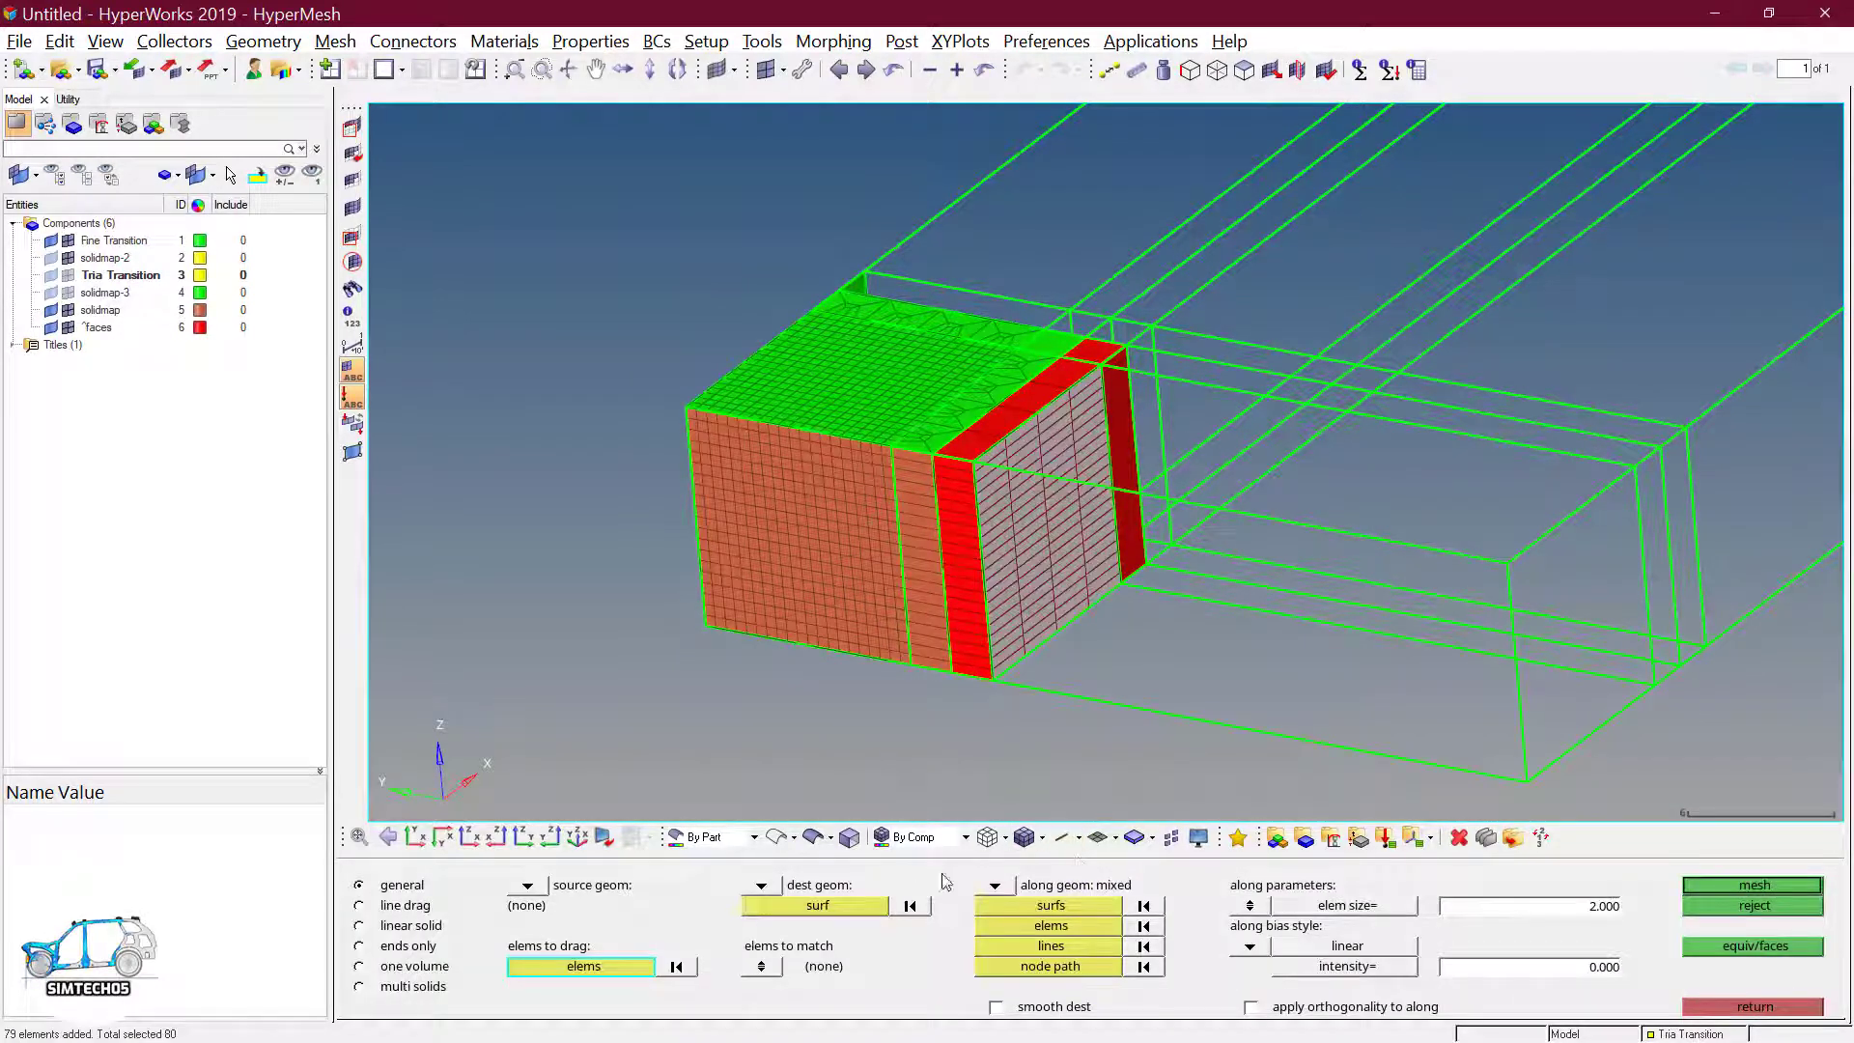
left_click(849, 903)
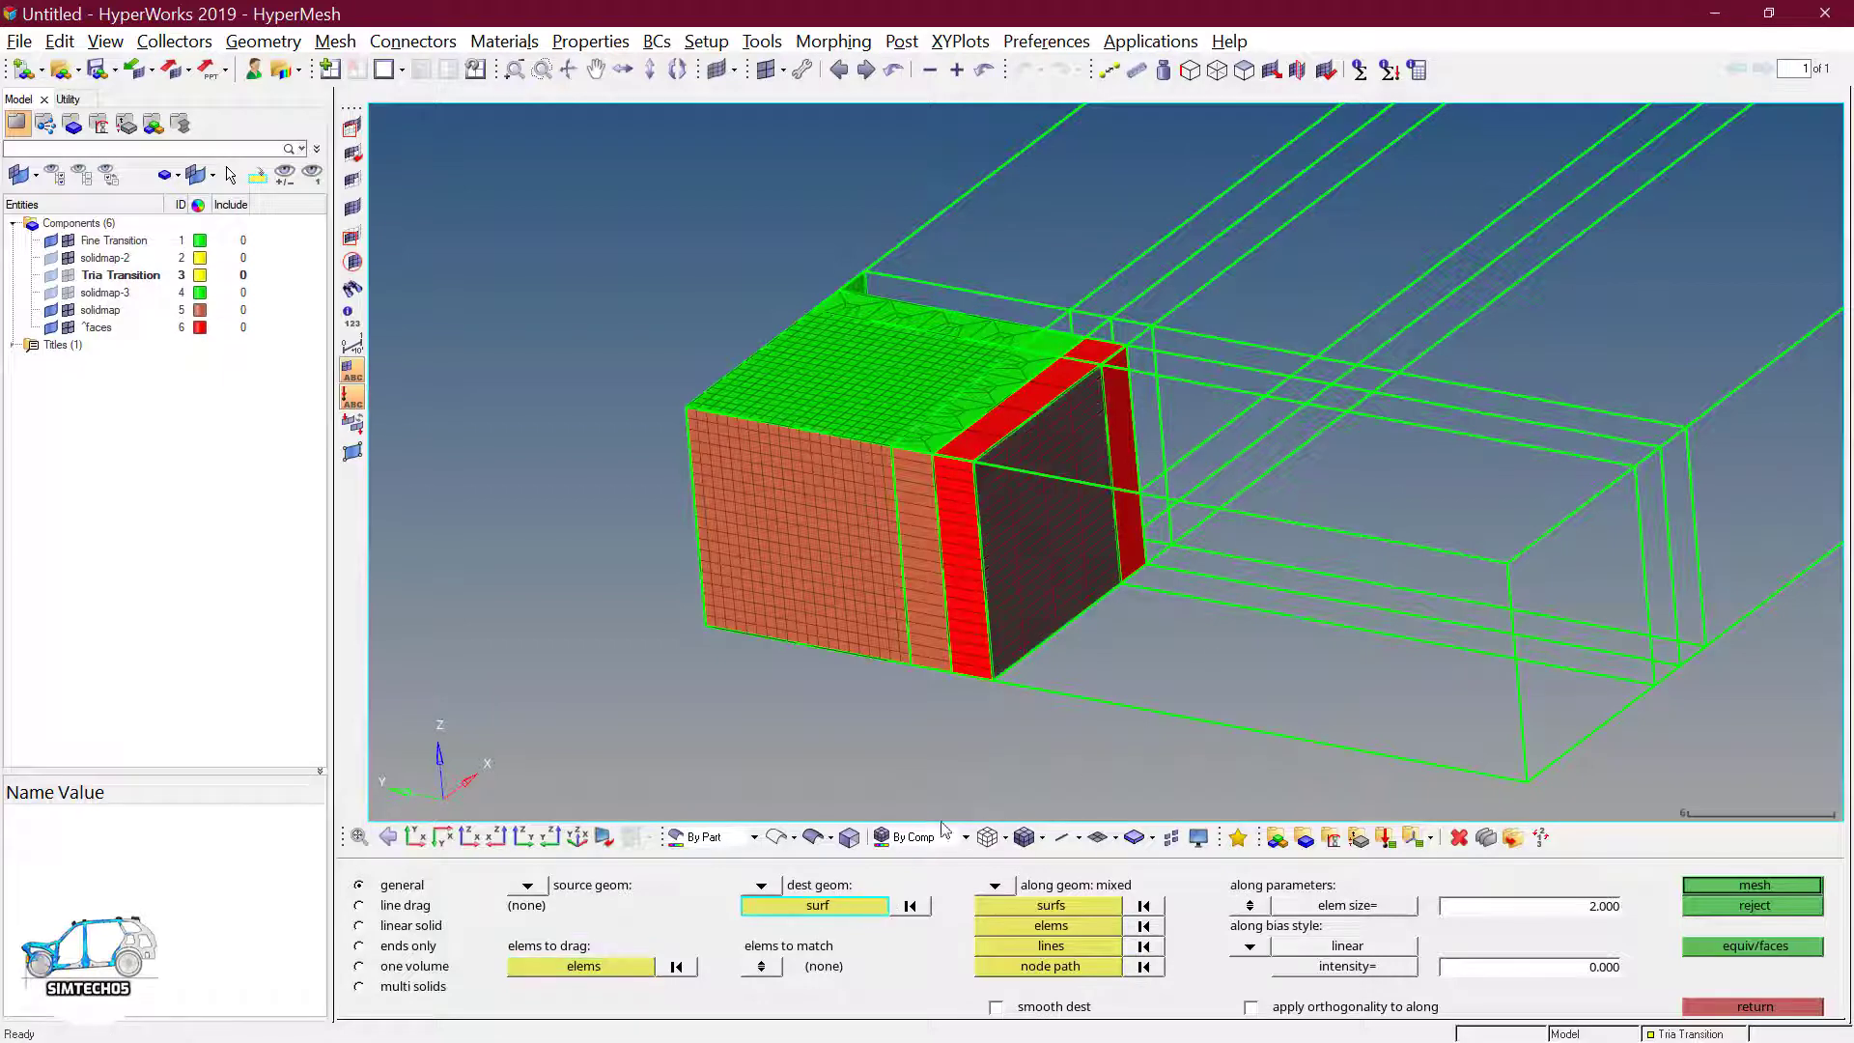
left_click(814, 836)
left_click(1591, 680)
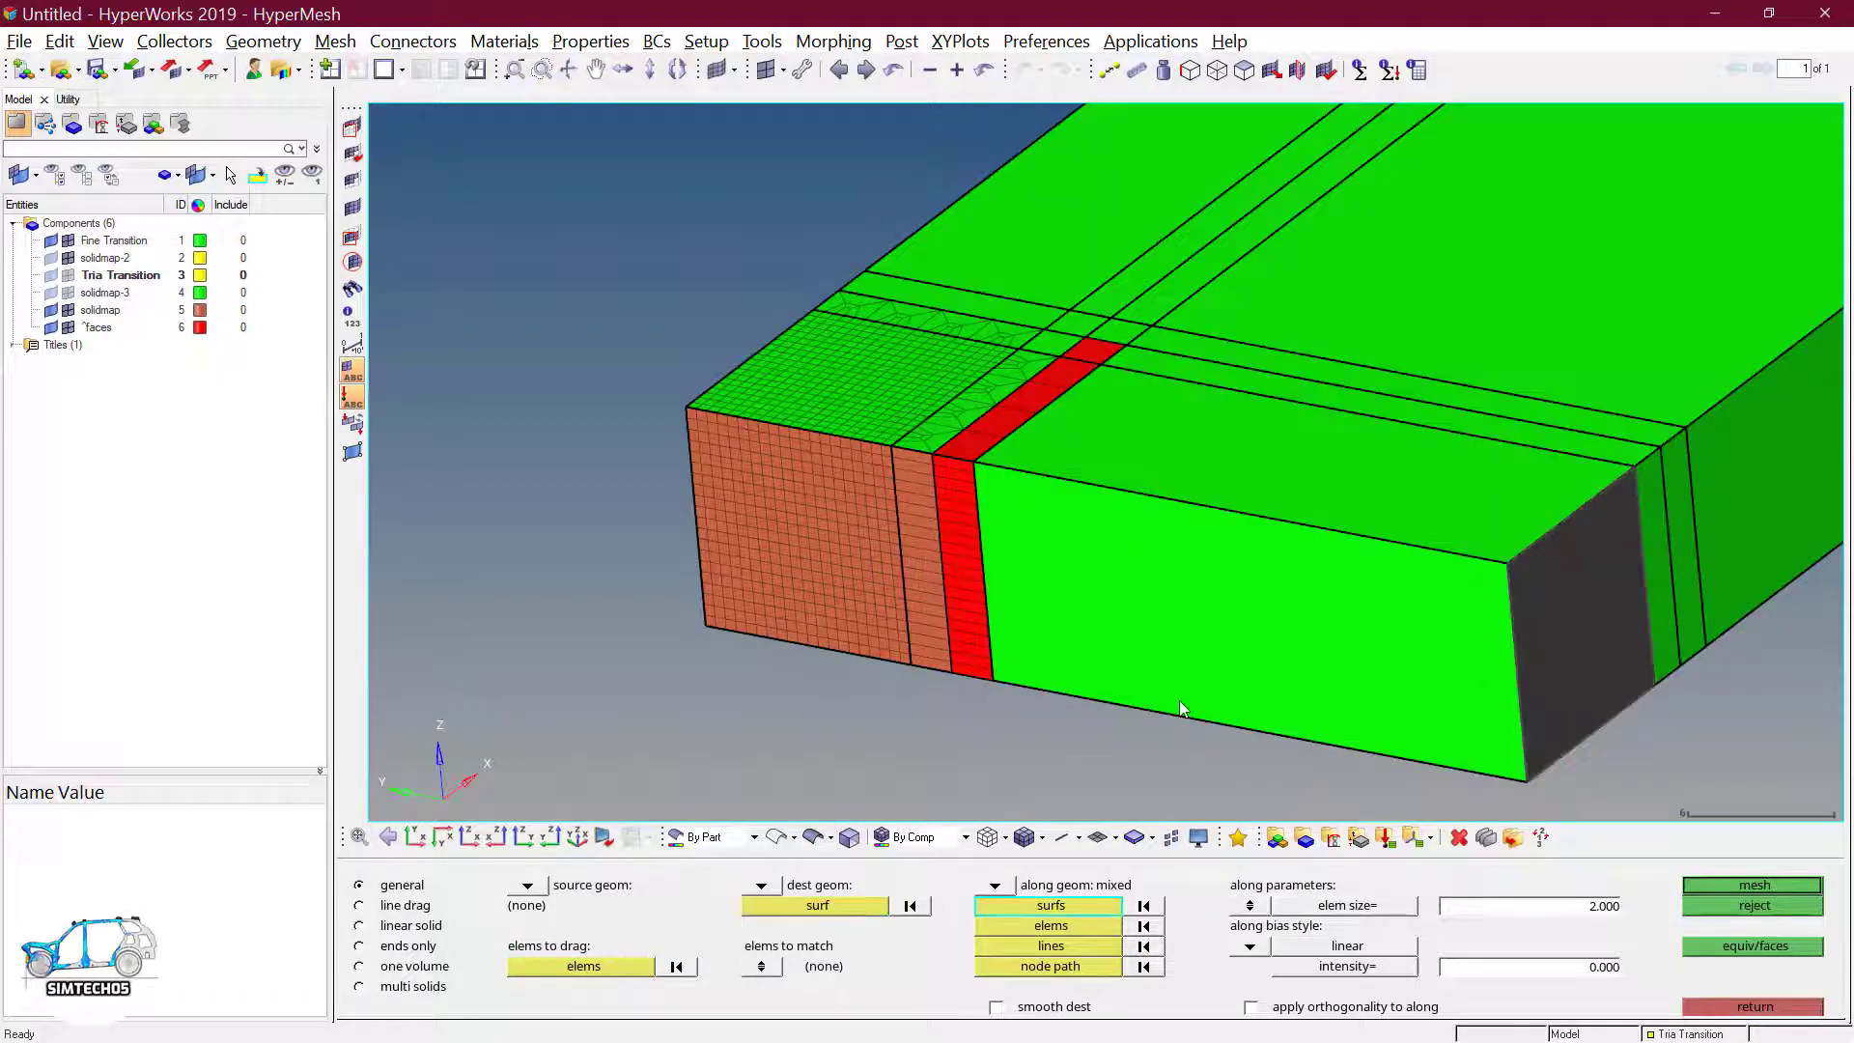
- Set the long block's outer side surface as the along geometry and solid-map the block at element size 2
middle_click(1041, 993)
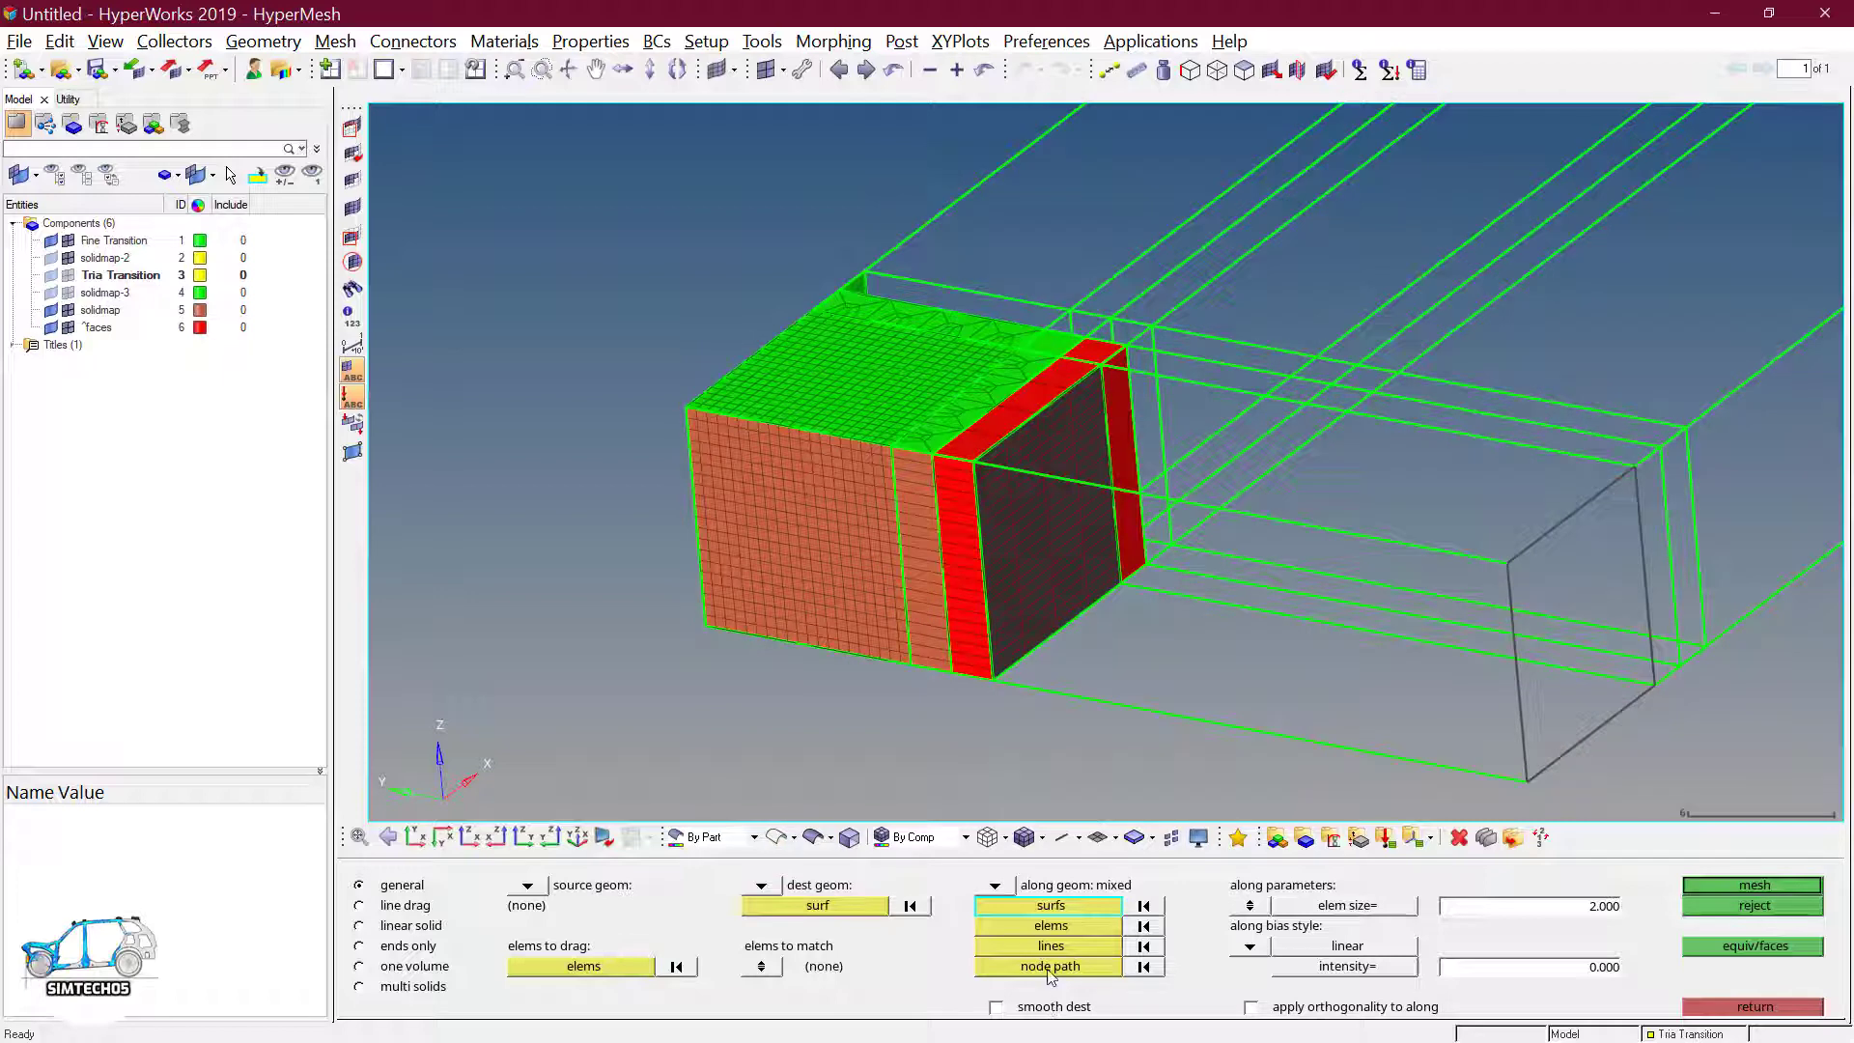
left_click(1050, 967)
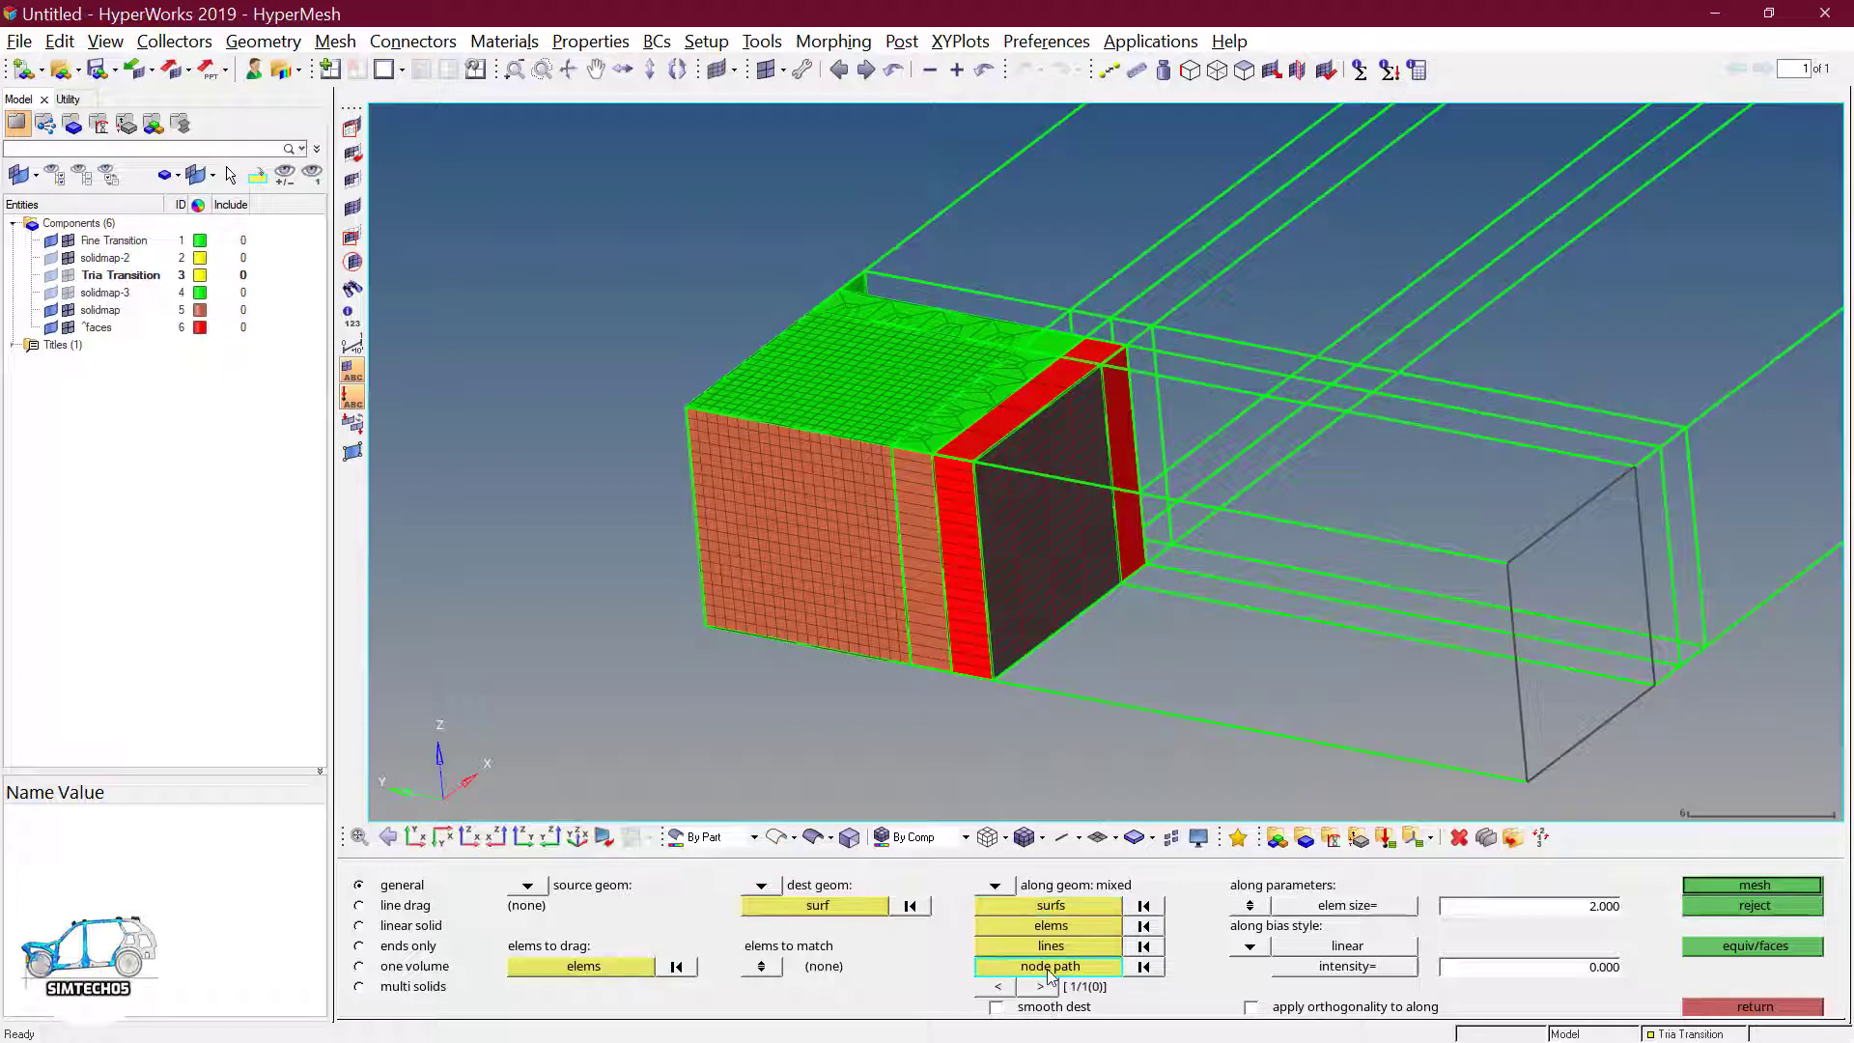
left_click(1052, 906)
left_click(814, 837)
left_click(1246, 686)
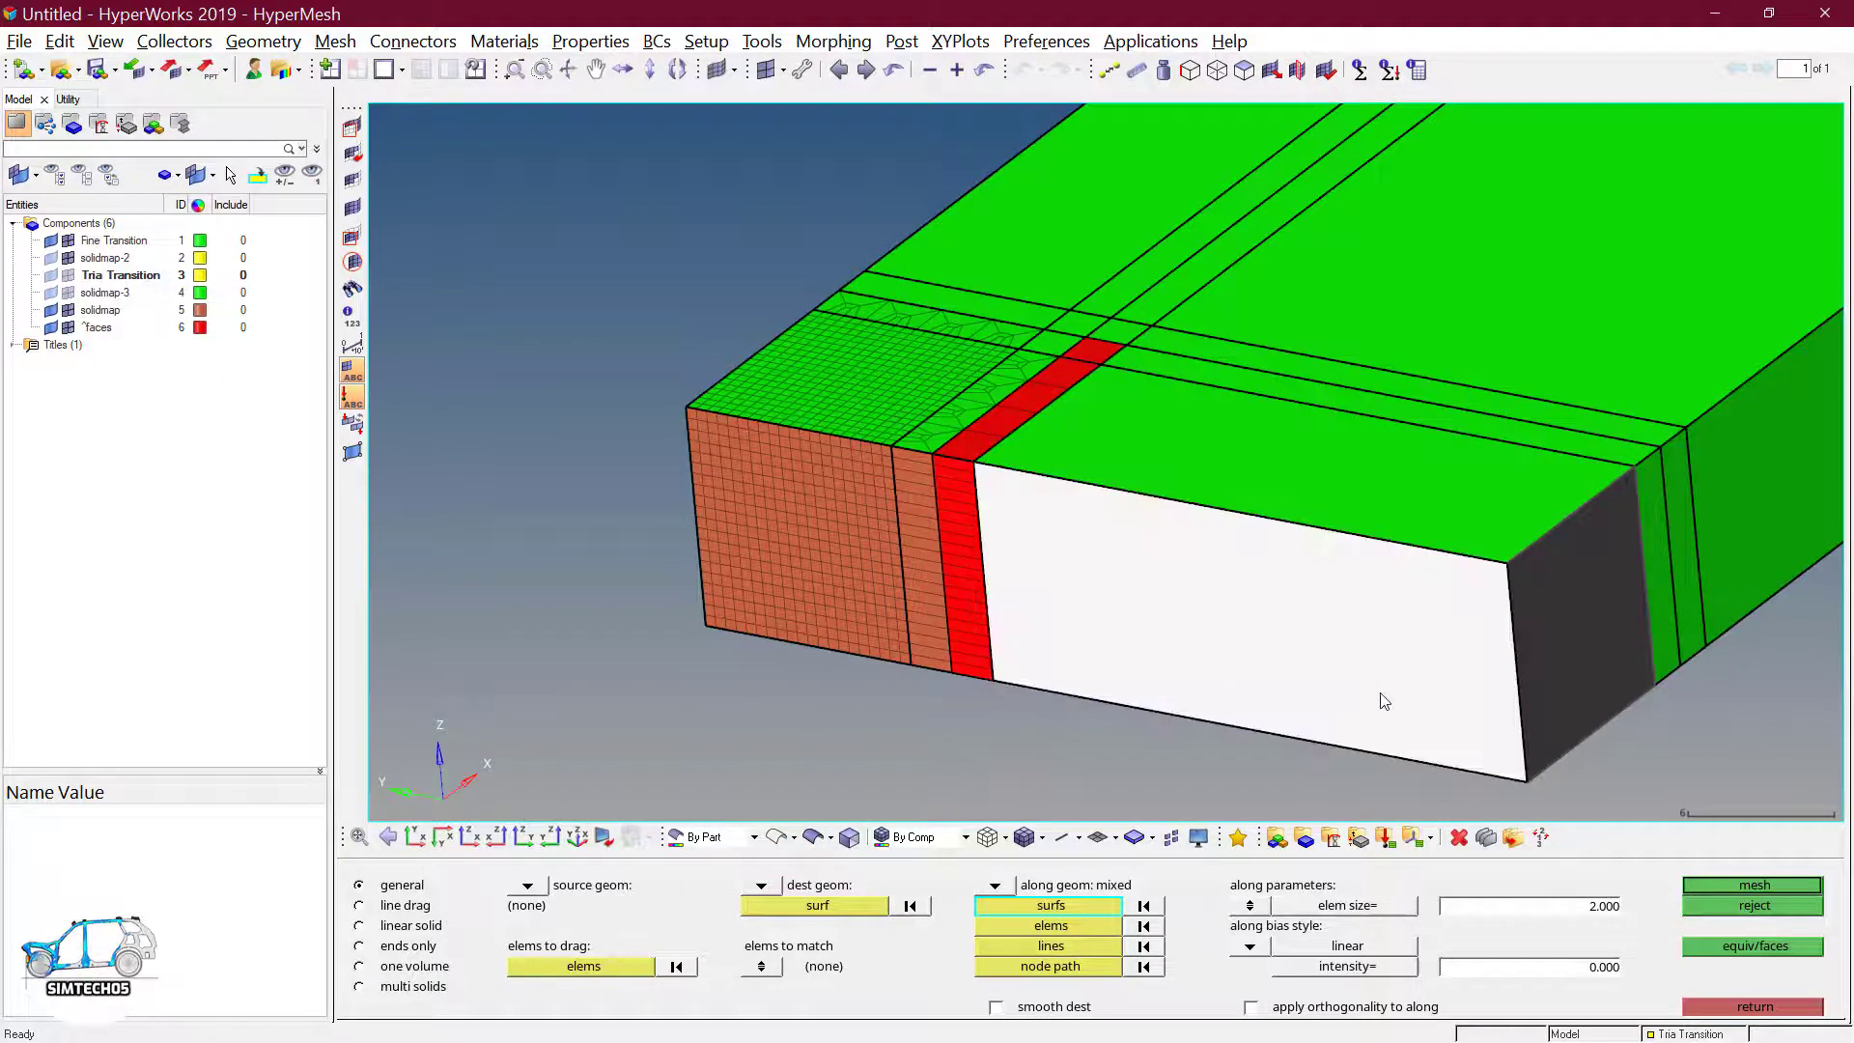
left_click(1579, 908)
left_click_drag(1014, 541, 1029, 564, "ctrl")
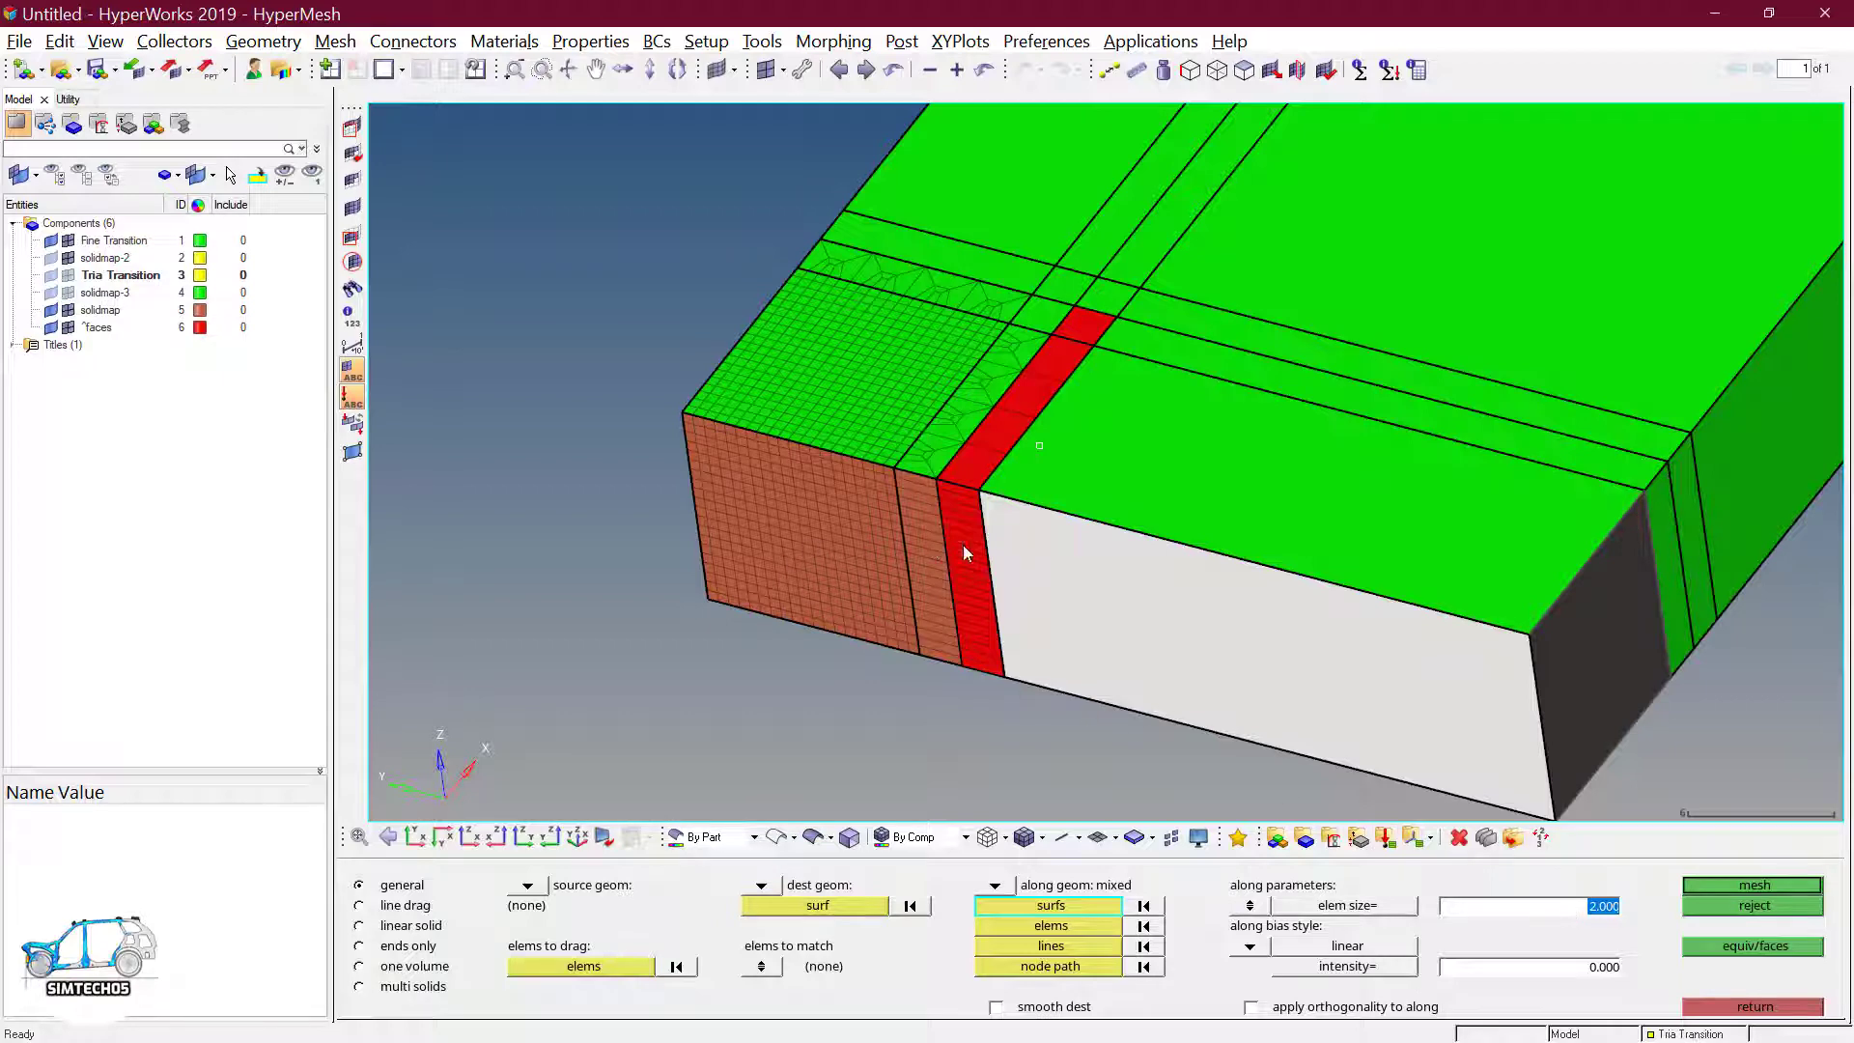
left_click(1738, 883)
left_click(1740, 883)
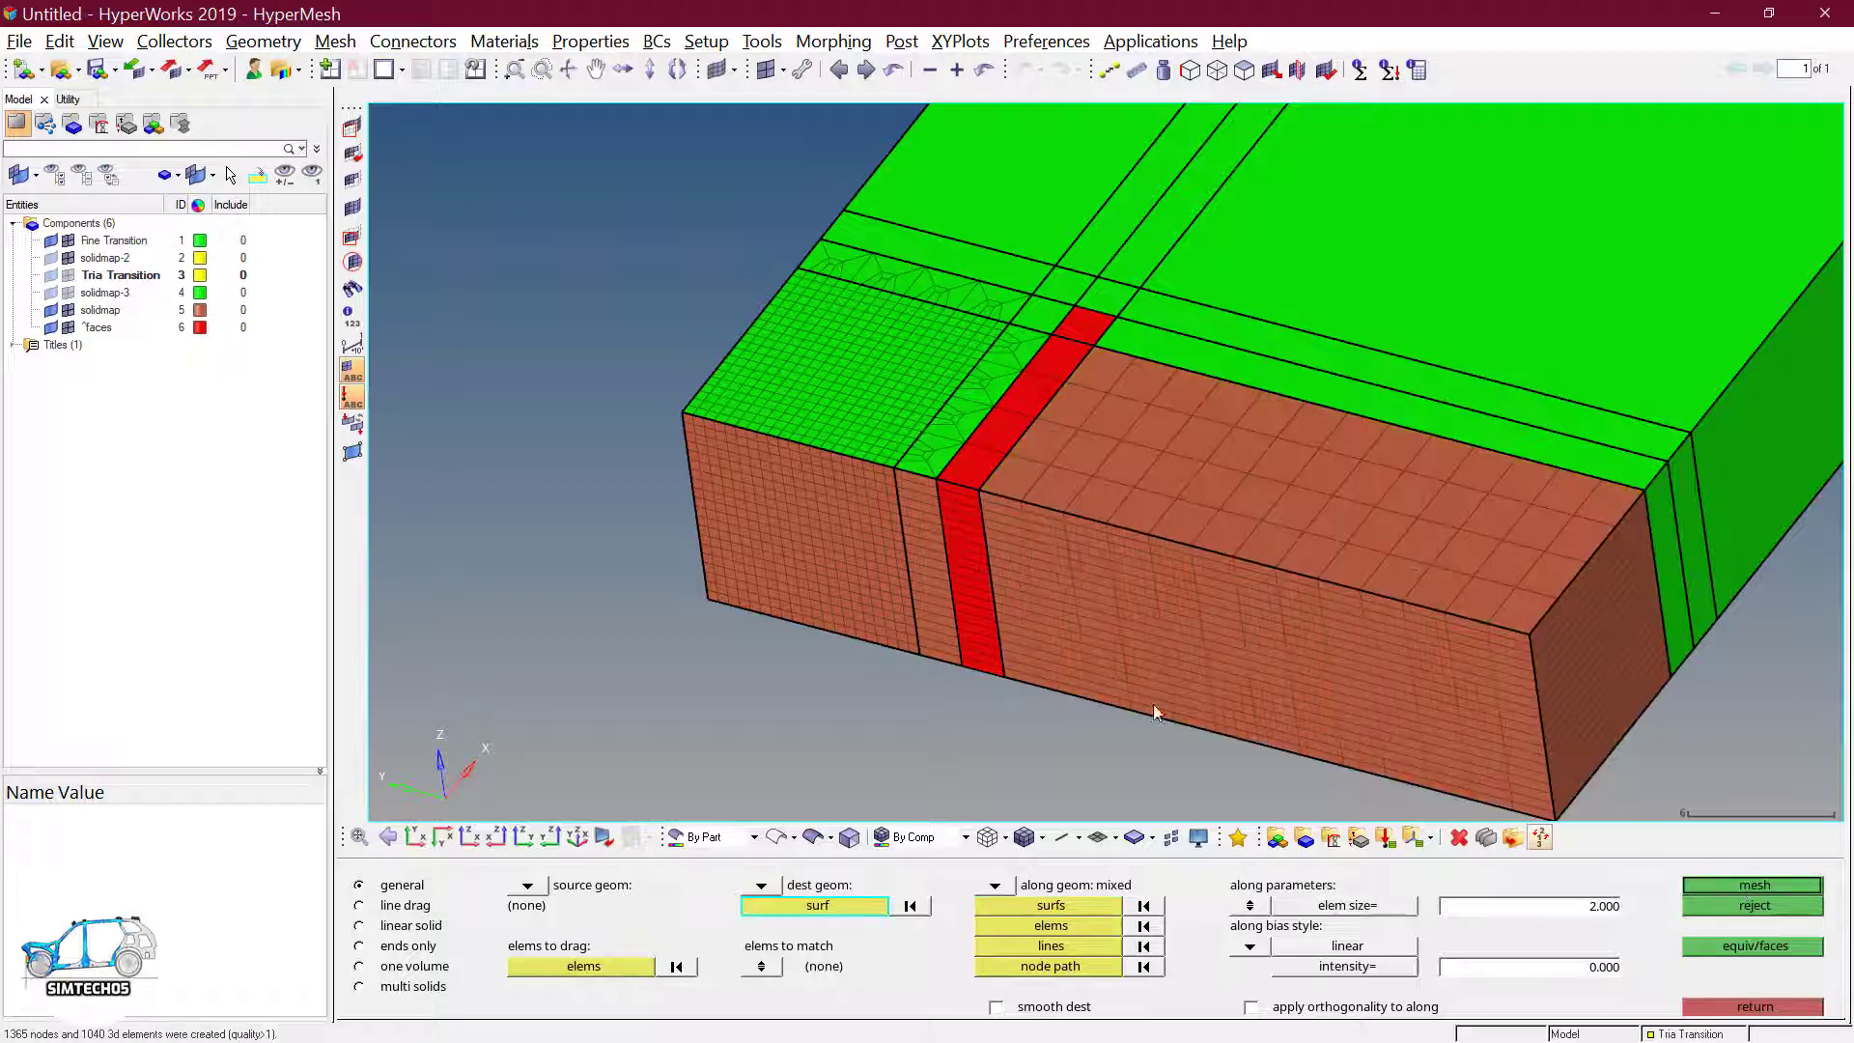
- Show the geometry in wireframe and choose the narrow red strip's exposed face elements beside the long mesh to drag, by face
mouse_move(1153, 704)
left_mouse_down("ctrl")
mouse_move(1041, 529)
mouse_move(1056, 509)
left_mouse_up("ctrl")
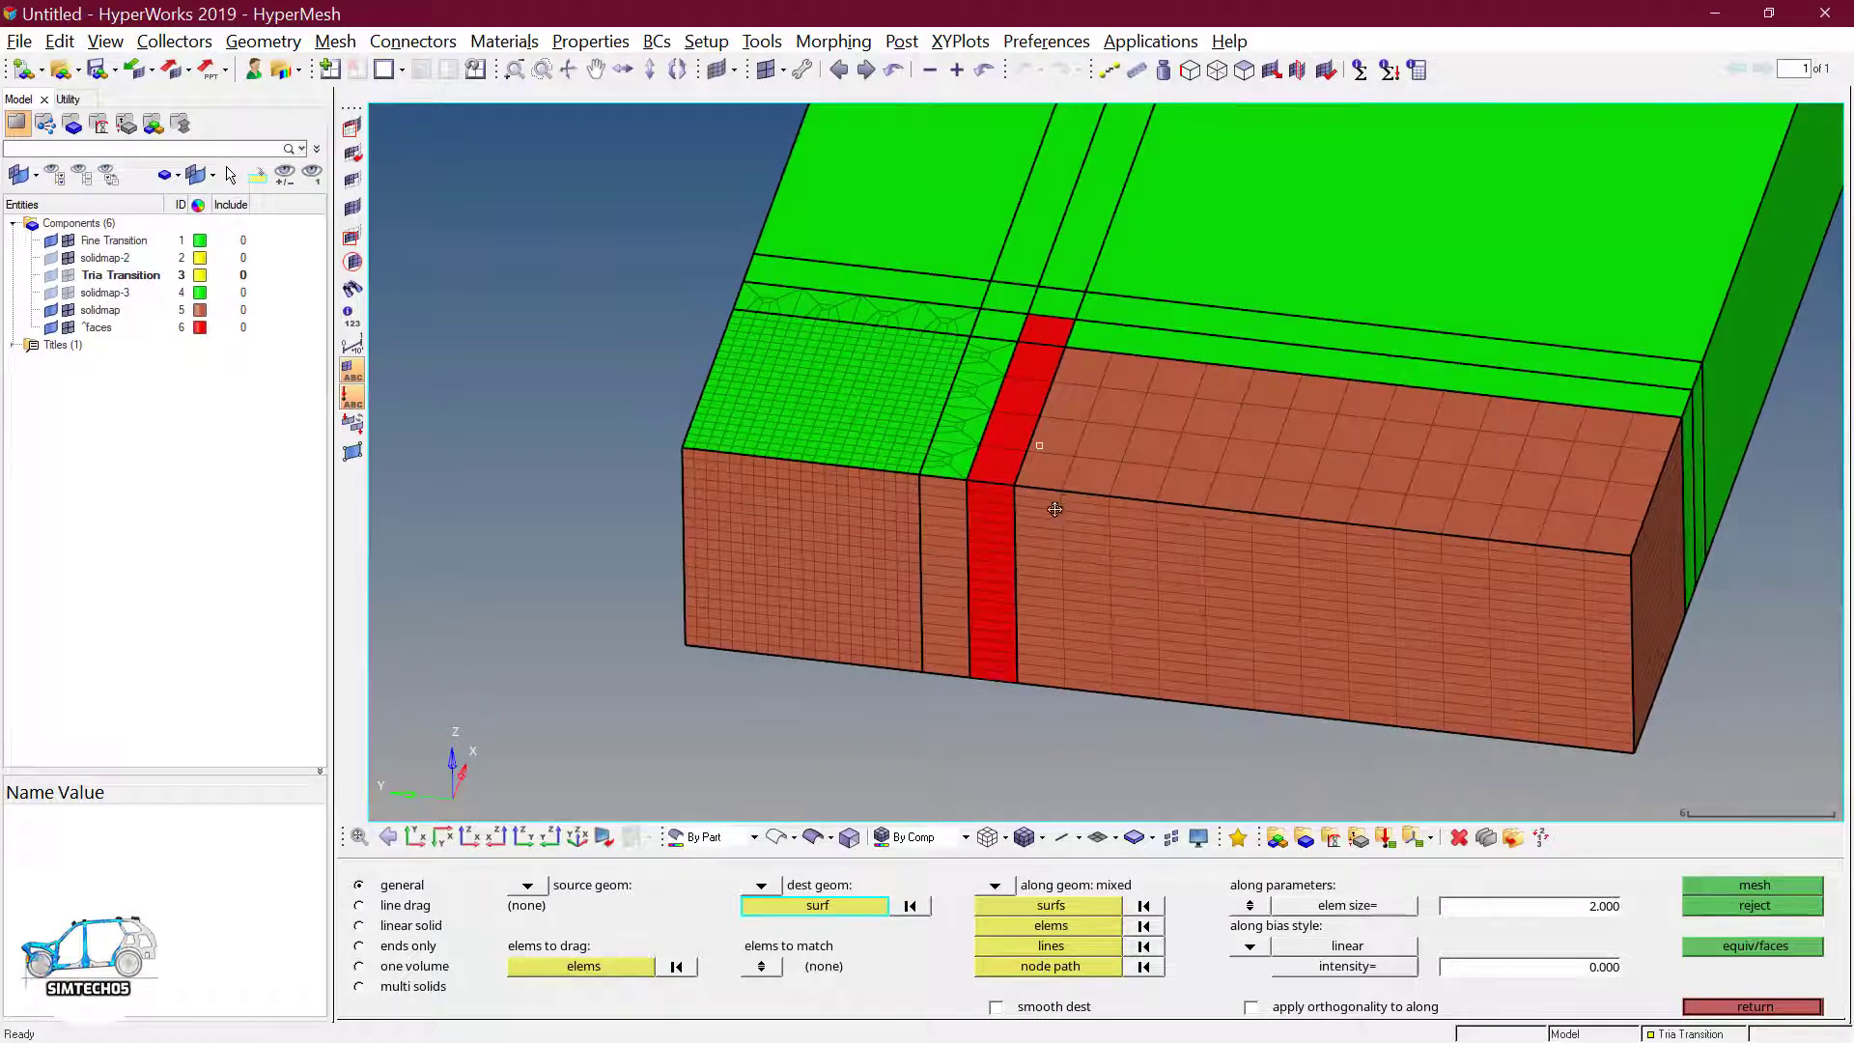
left_click(1062, 538, "ctrl")
mouse_move(1165, 563)
left_mouse_down("ctrl")
mouse_move(1219, 562)
mouse_move(966, 648)
mouse_move(843, 594)
left_mouse_up("ctrl")
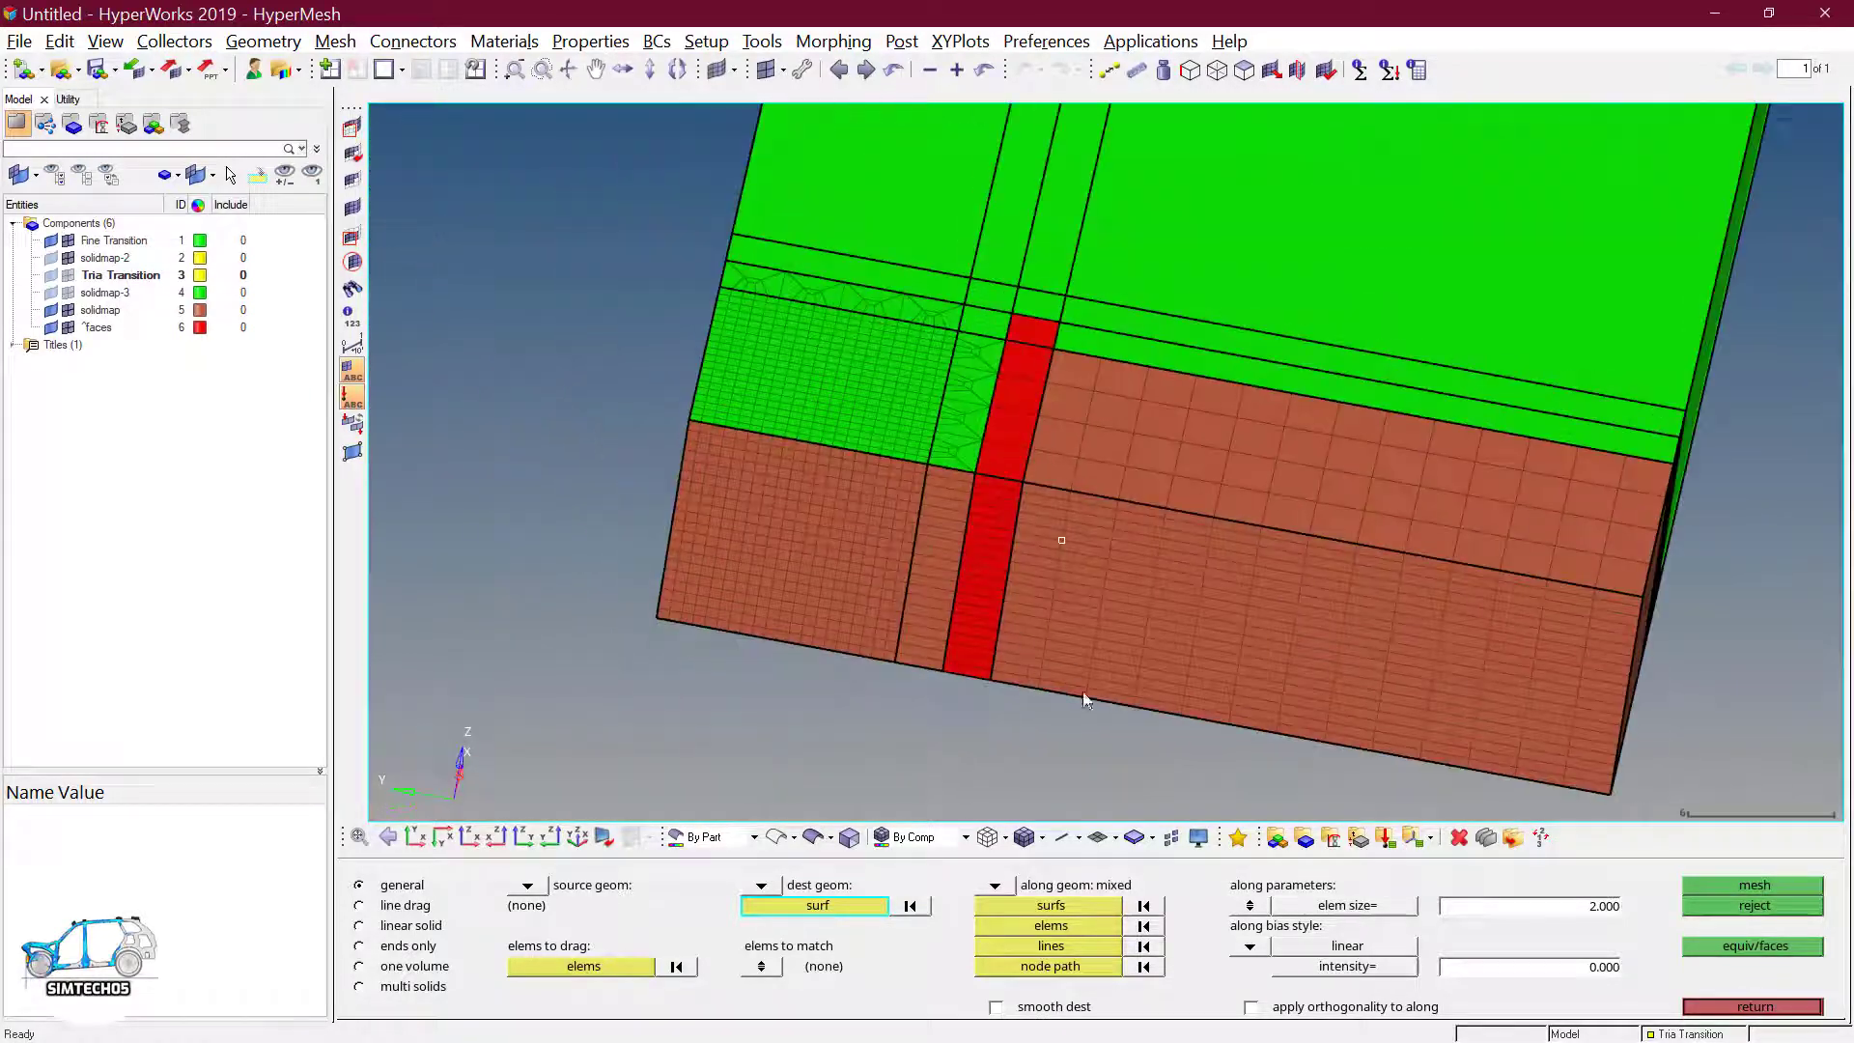
left_click(777, 836)
left_click_drag(1335, 562, 1426, 639, "ctrl")
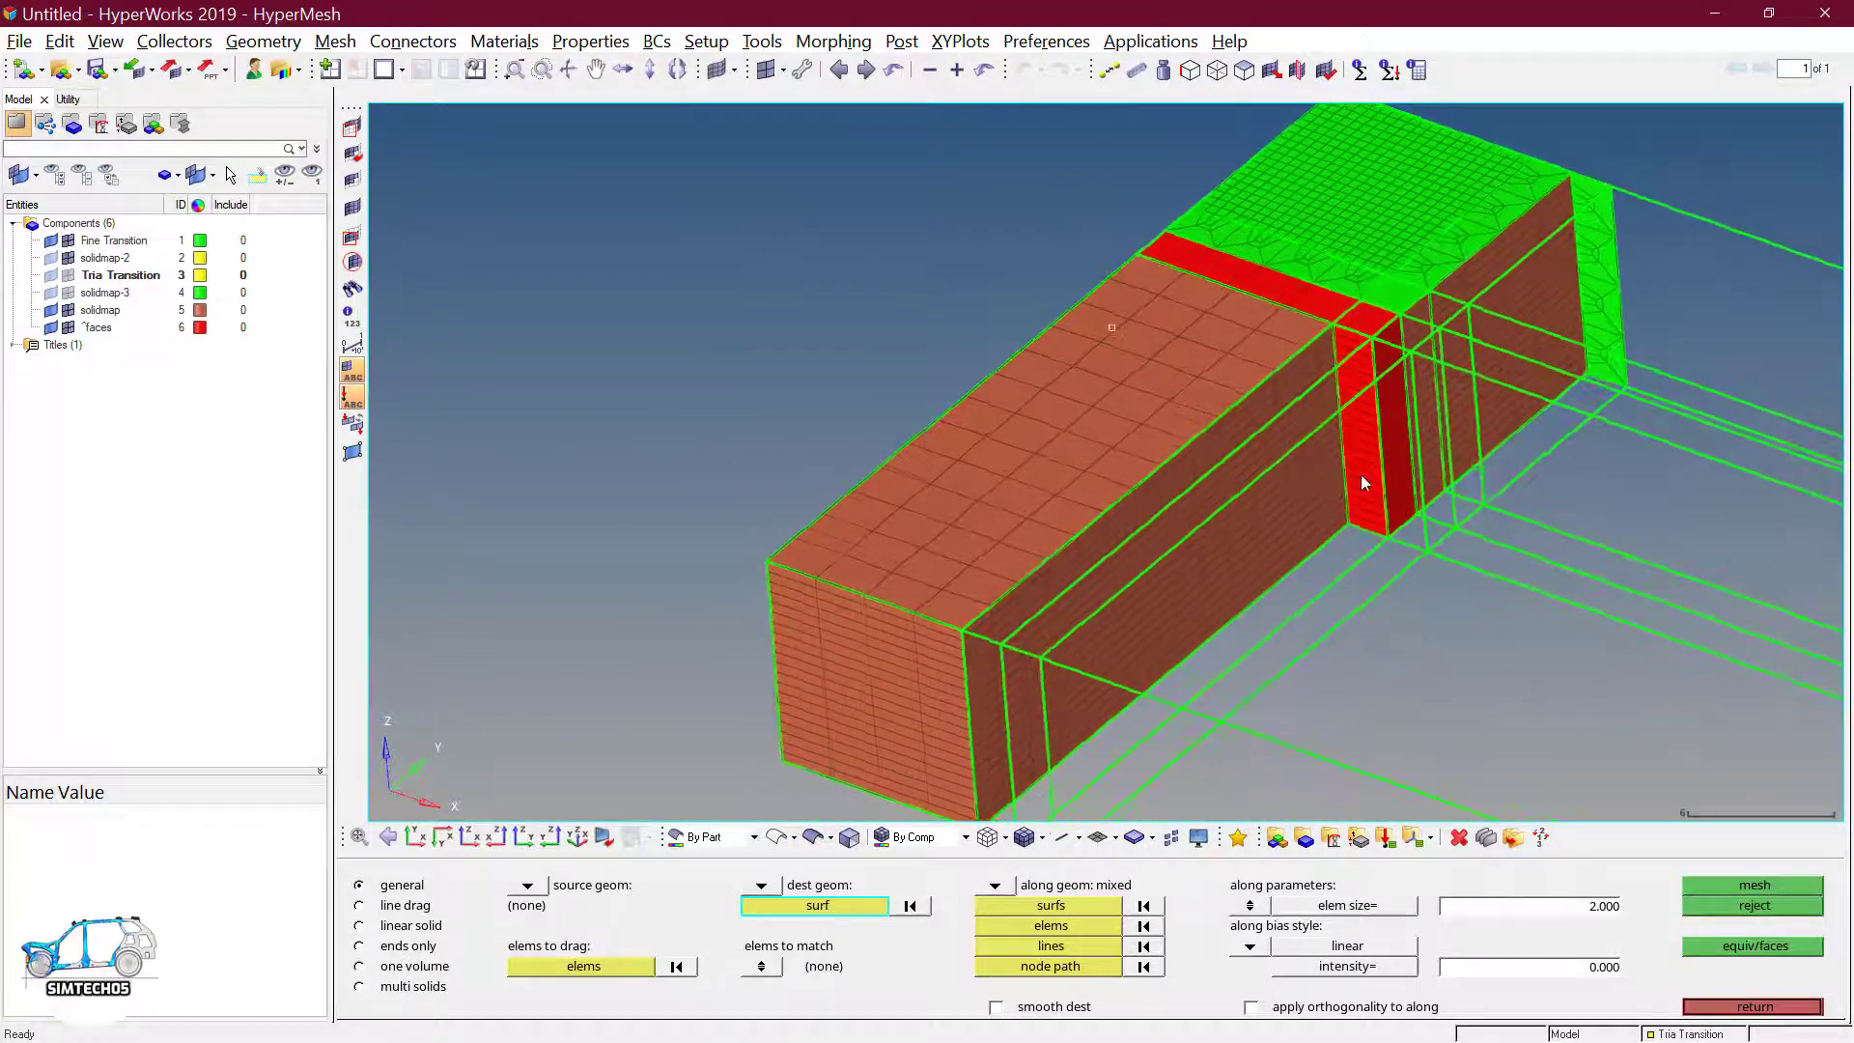
scroll(1339, 426, "up", 2)
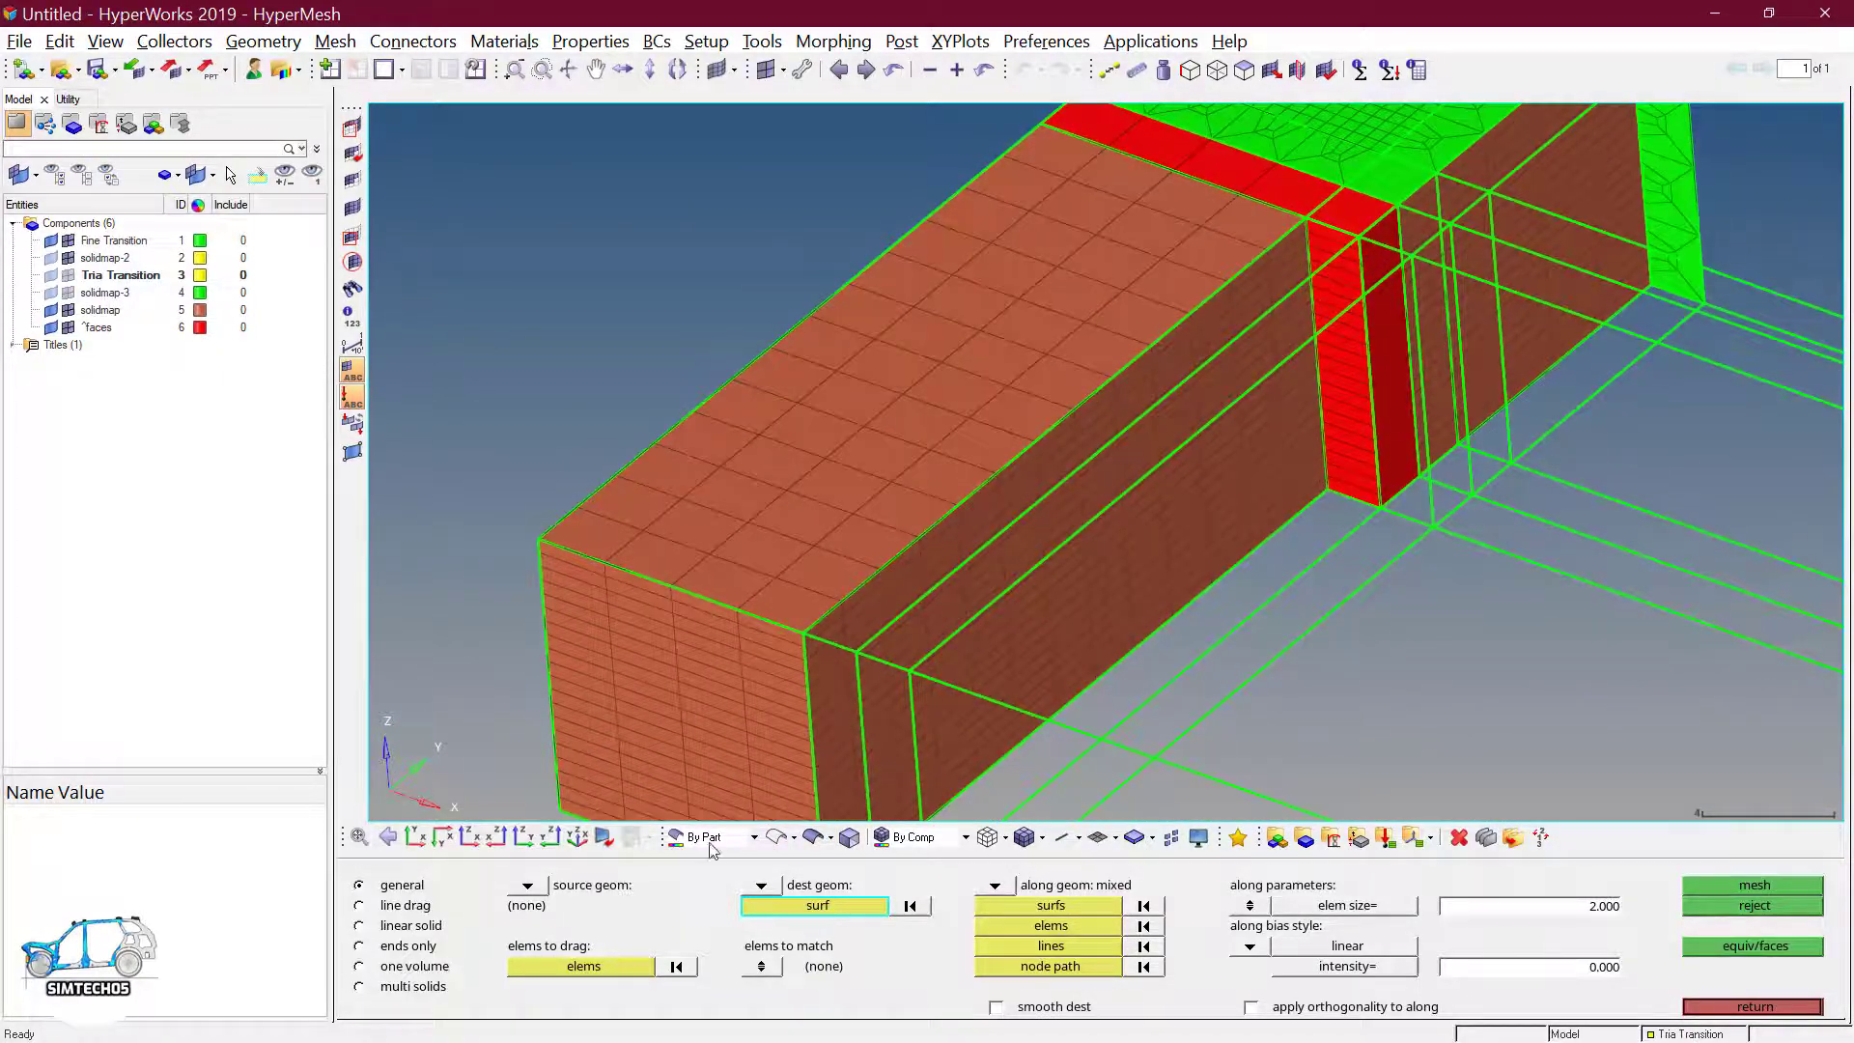
left_click(591, 966)
left_click(1329, 292)
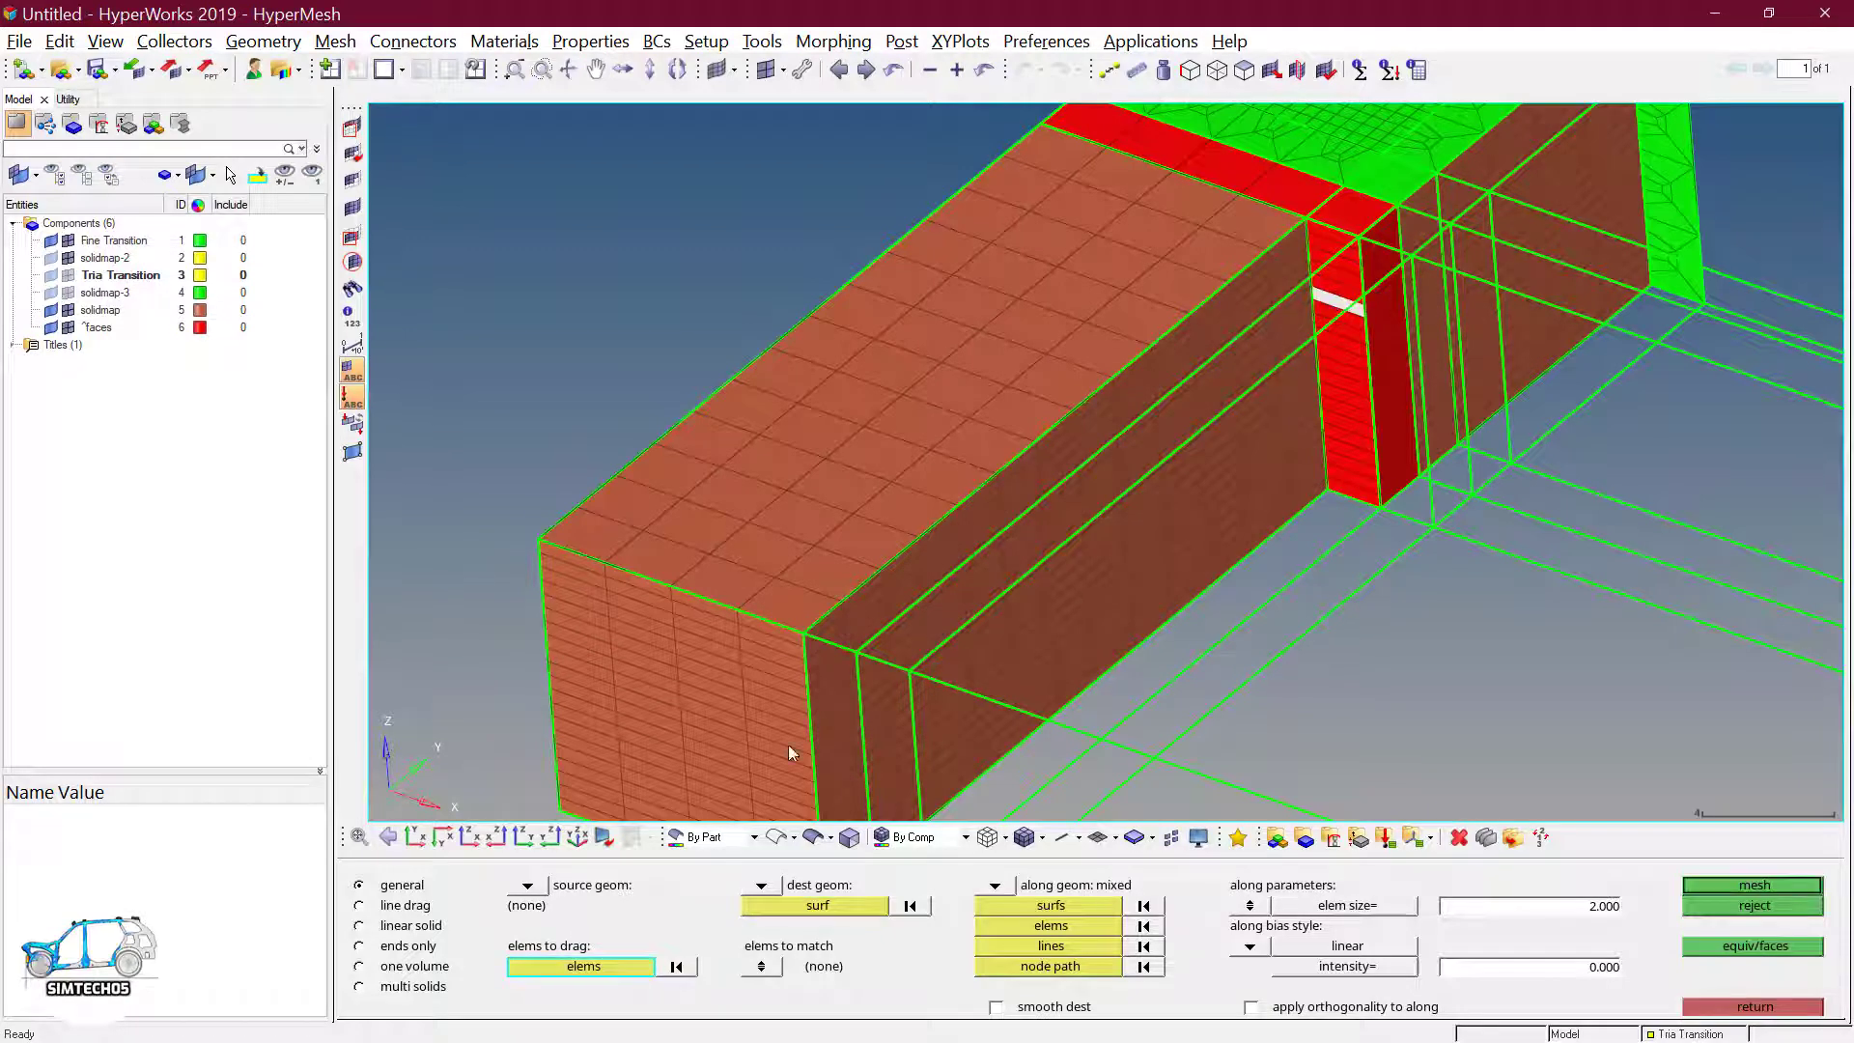
left_click(599, 966)
left_click(1186, 966)
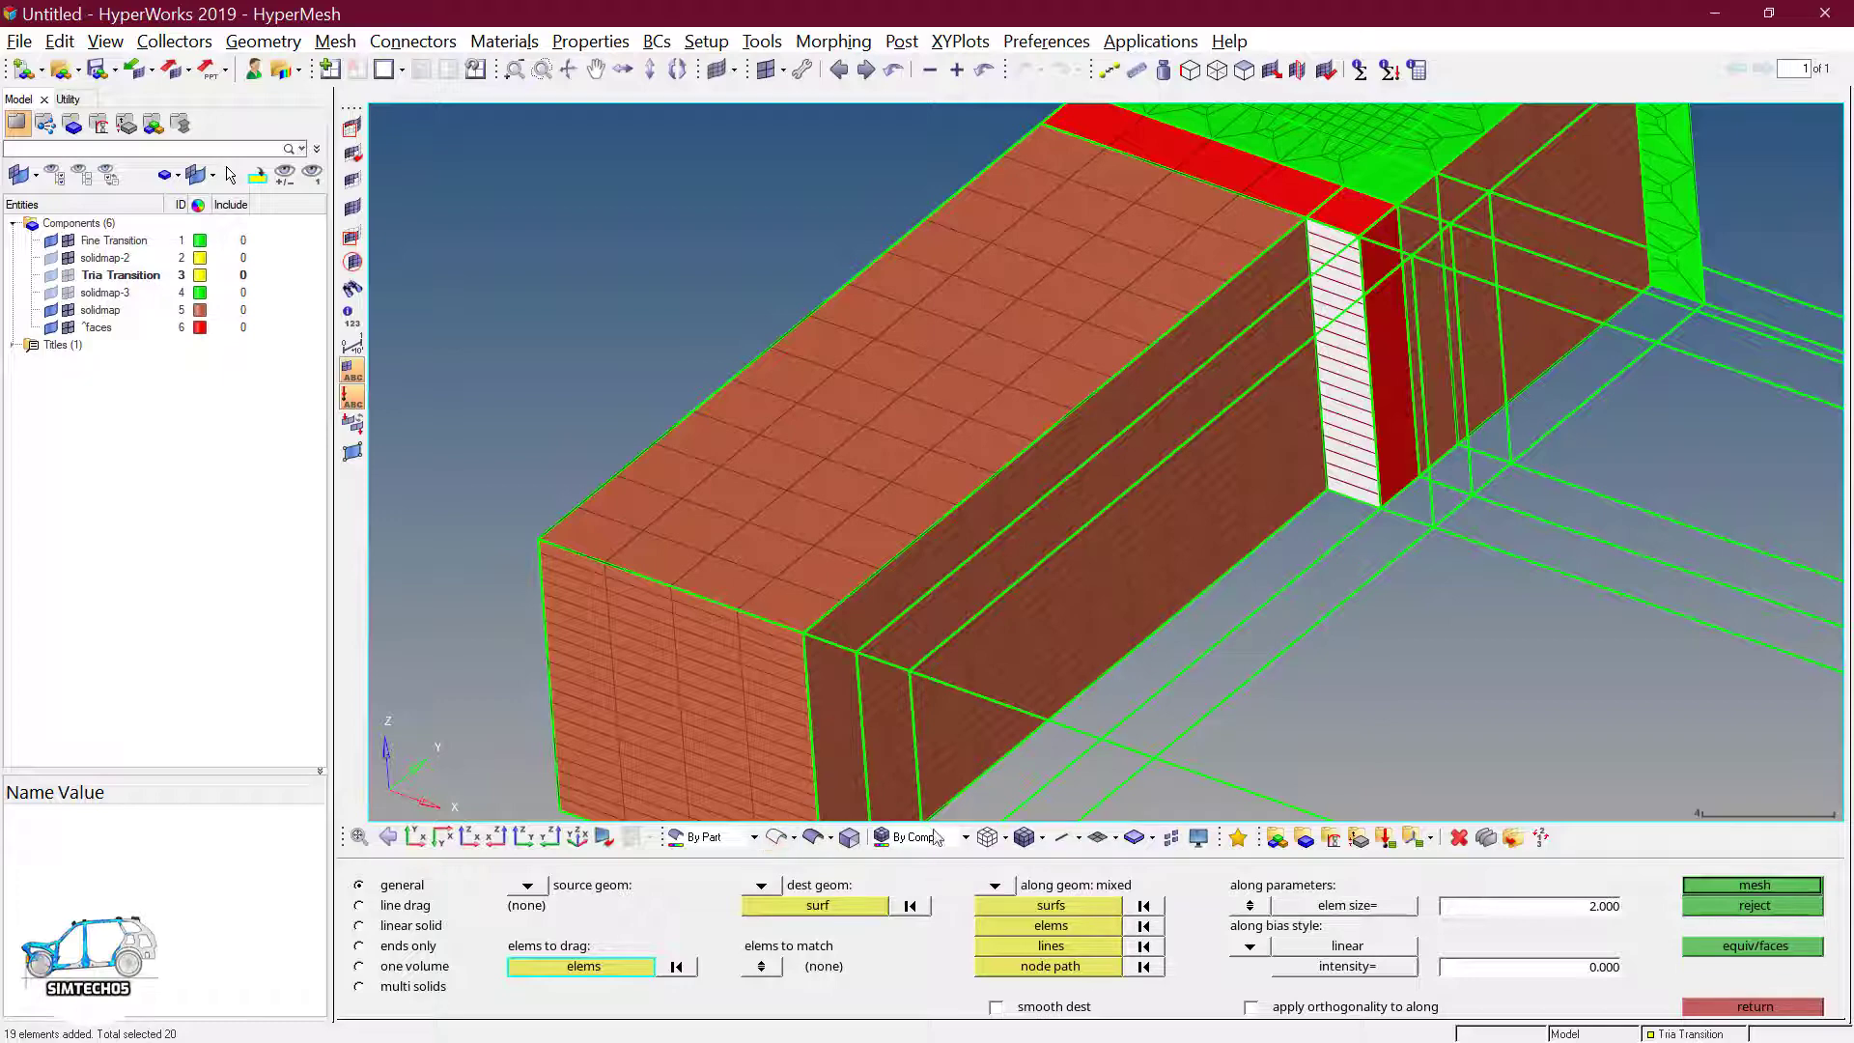
left_click(987, 837)
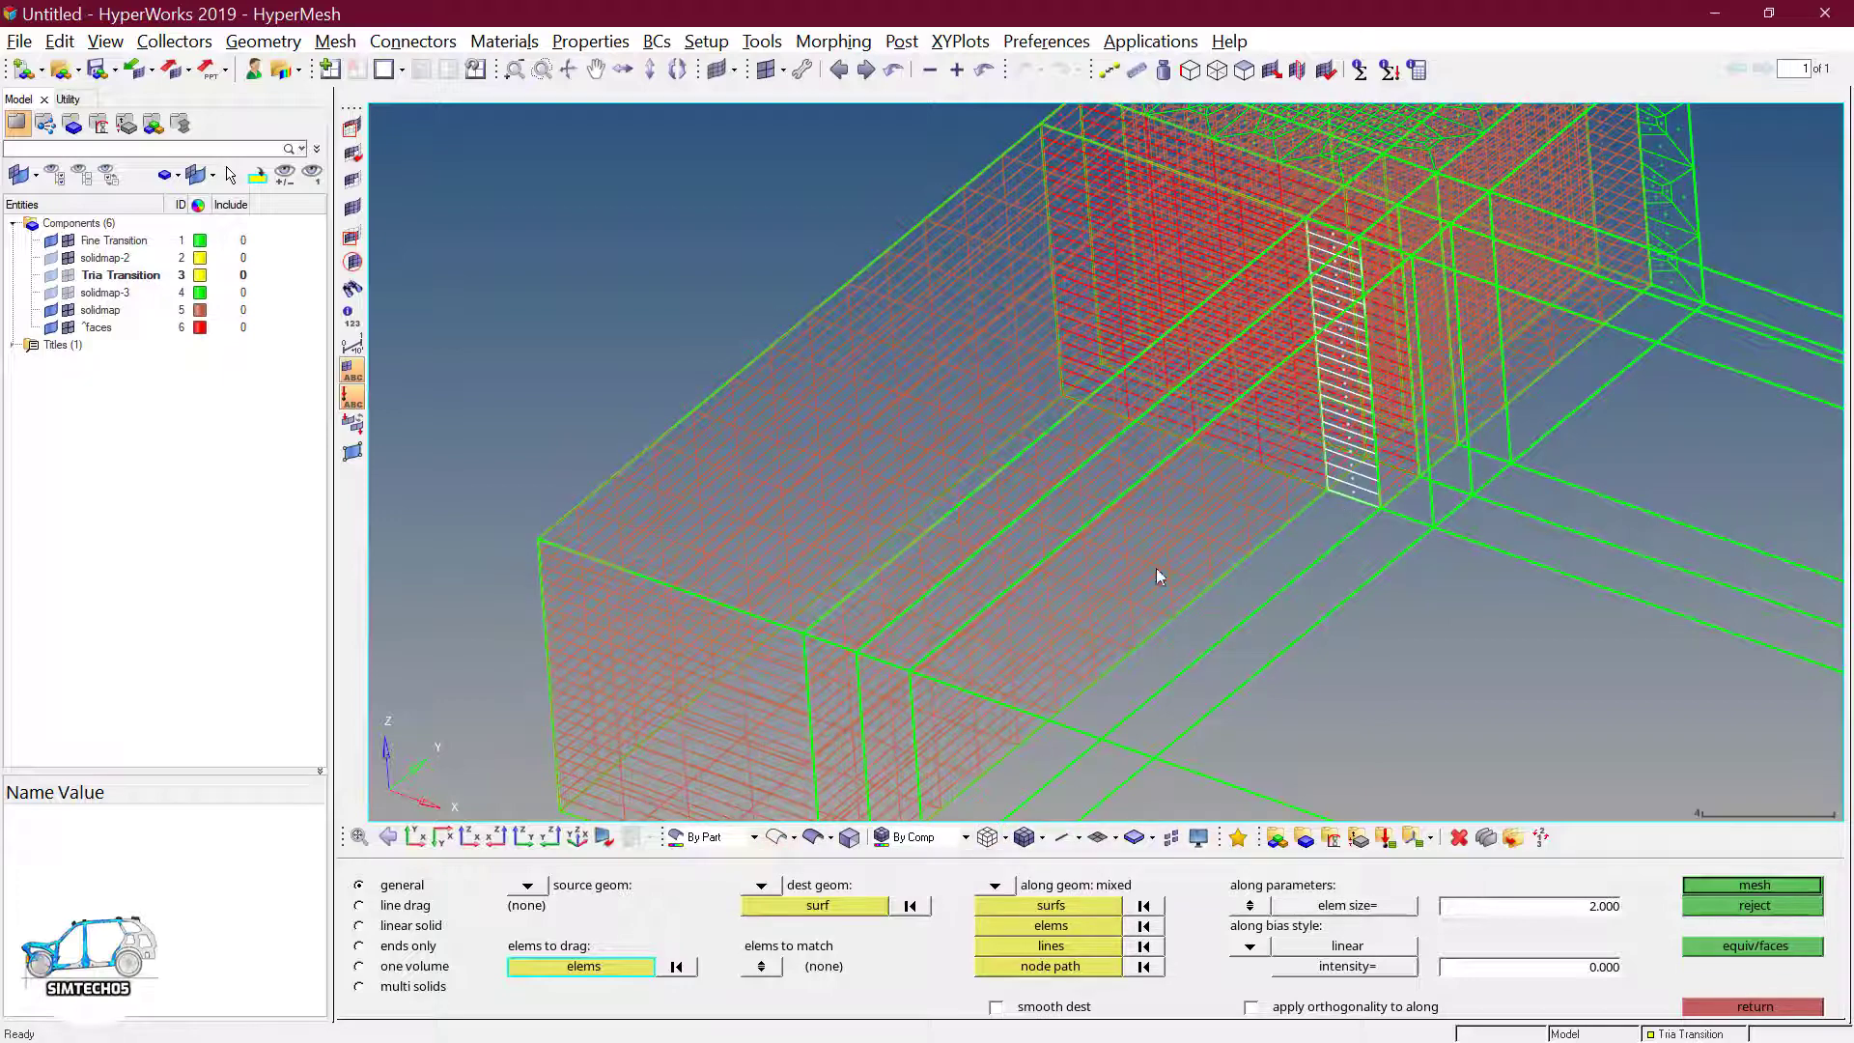
left_click(1025, 837)
- Set the narrow end surface beside the long mesh's far end as destination and return the geometry to wireframe
scroll(1212, 580, "down", 2, "ctrl")
right_click_drag(1205, 531, 1212, 437, "ctrl")
left_click(831, 904)
left_click(814, 837)
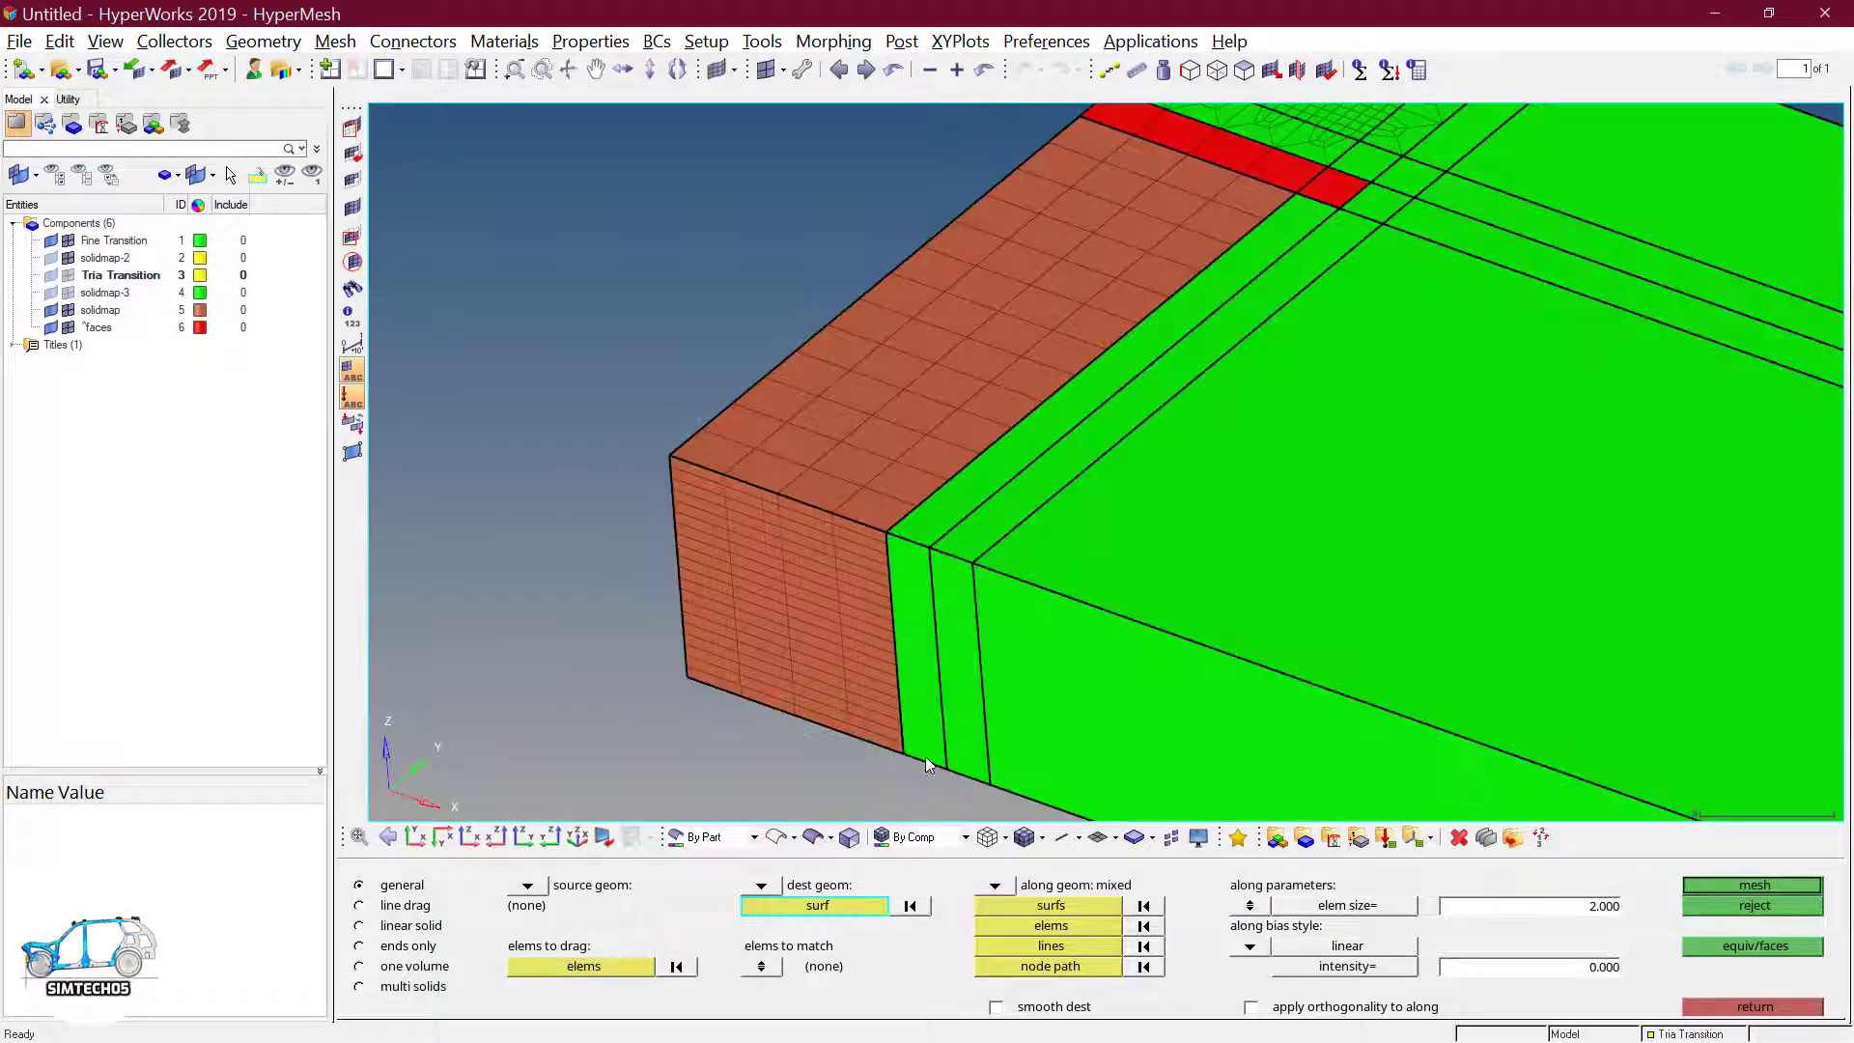
left_click(916, 747)
left_click(757, 837)
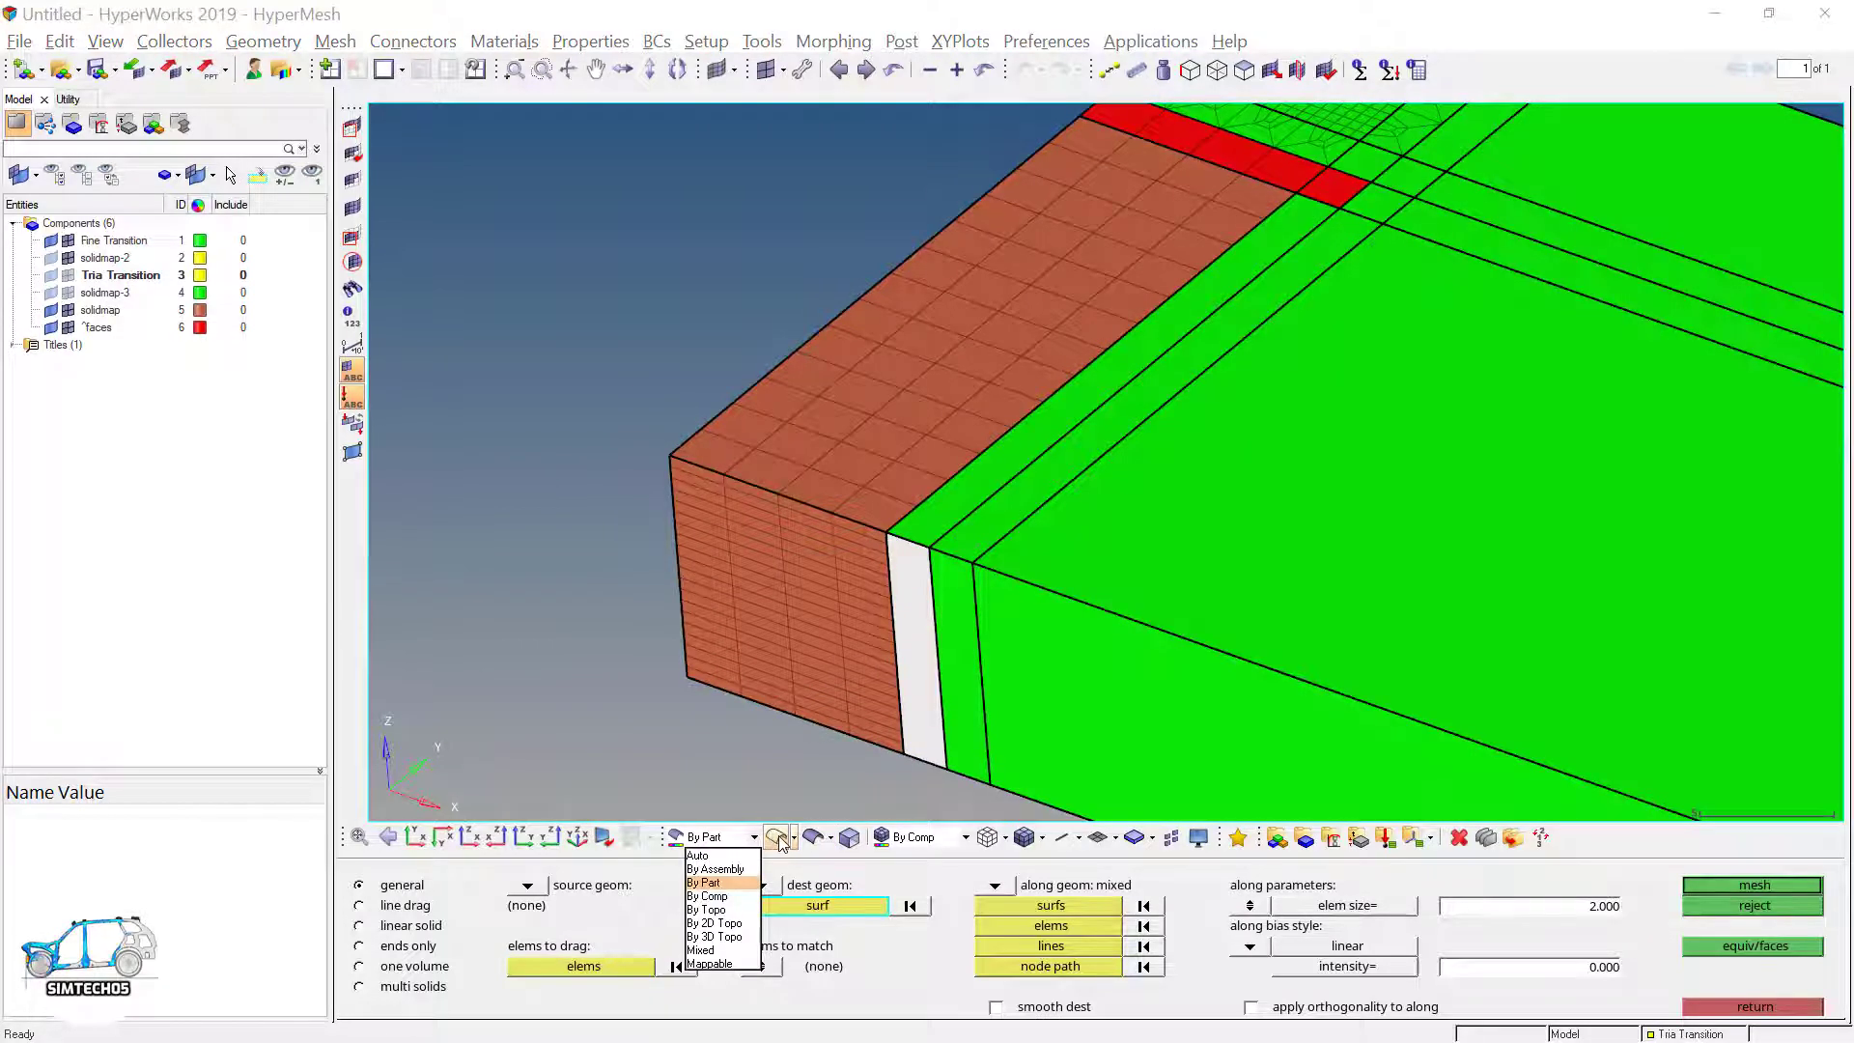
left_click(775, 838)
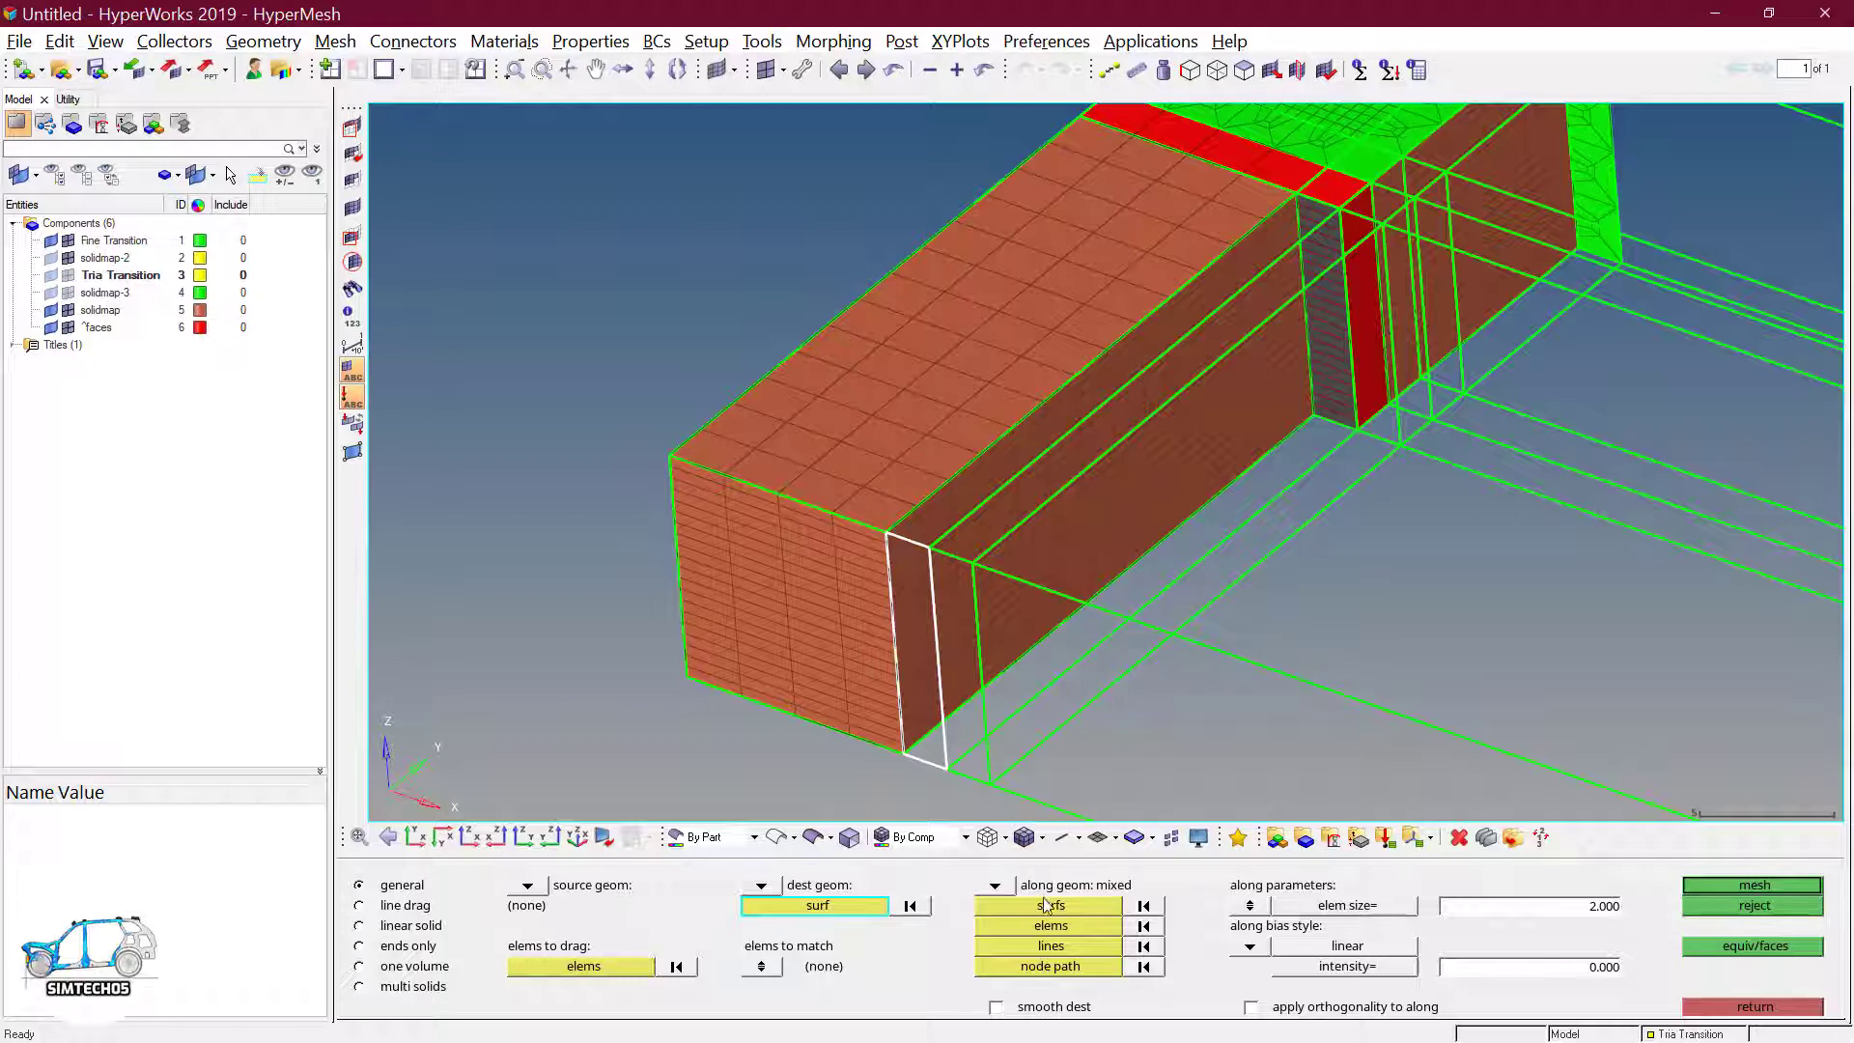
- Define a two-node path along the long mesh's inner top edge and solid-map the narrow strip at element size 2
left_click(1050, 966)
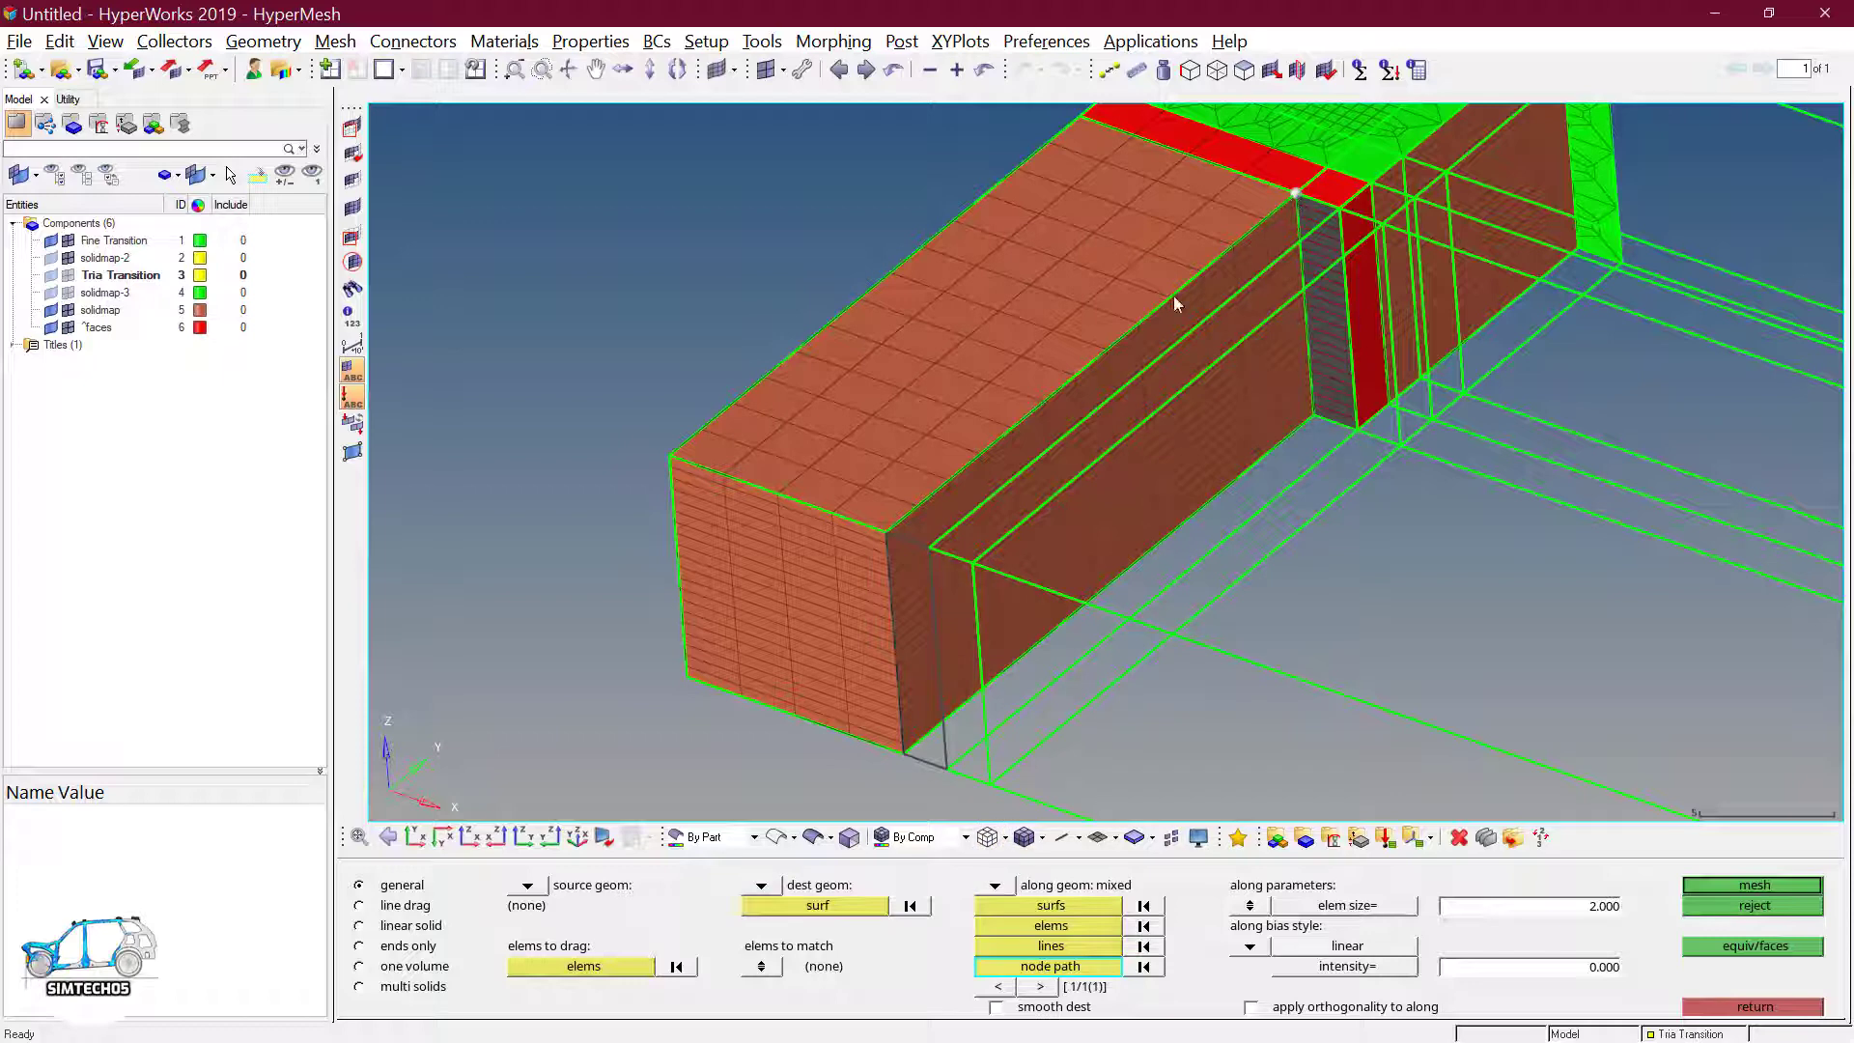
left_click(886, 533)
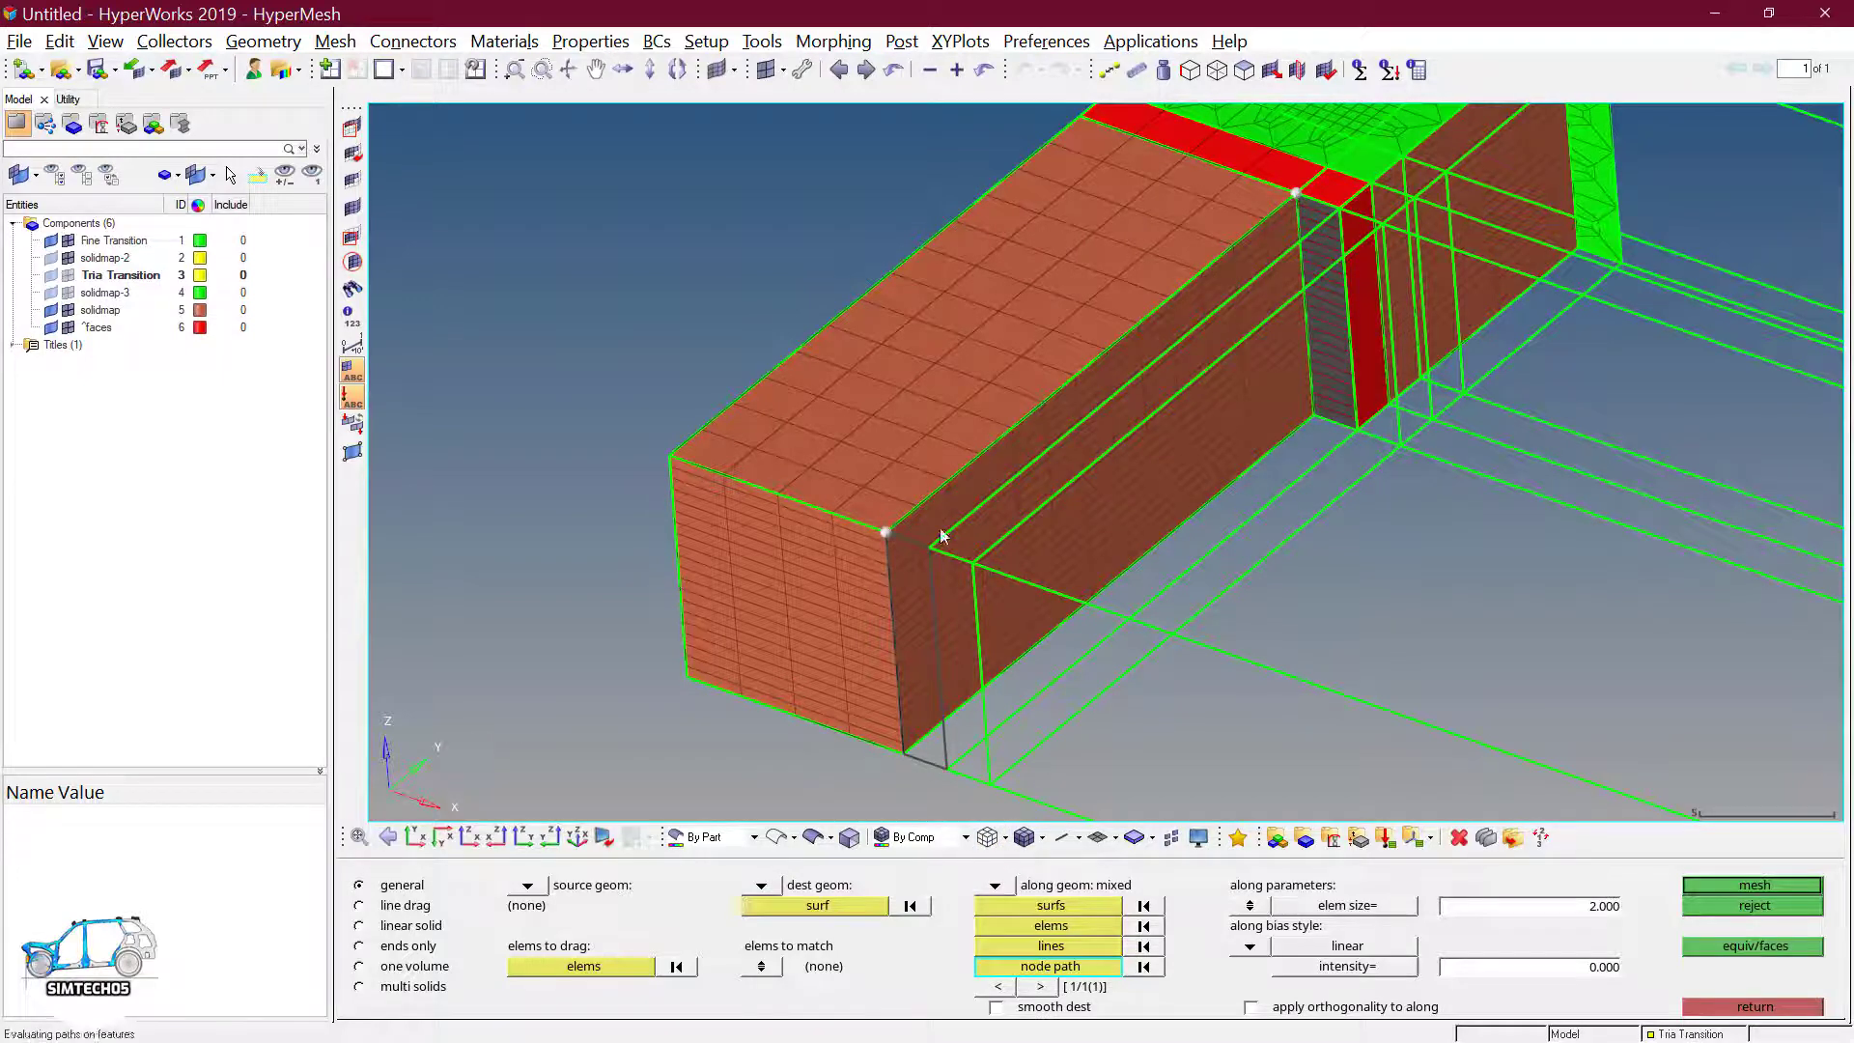
middle_click(1094, 397)
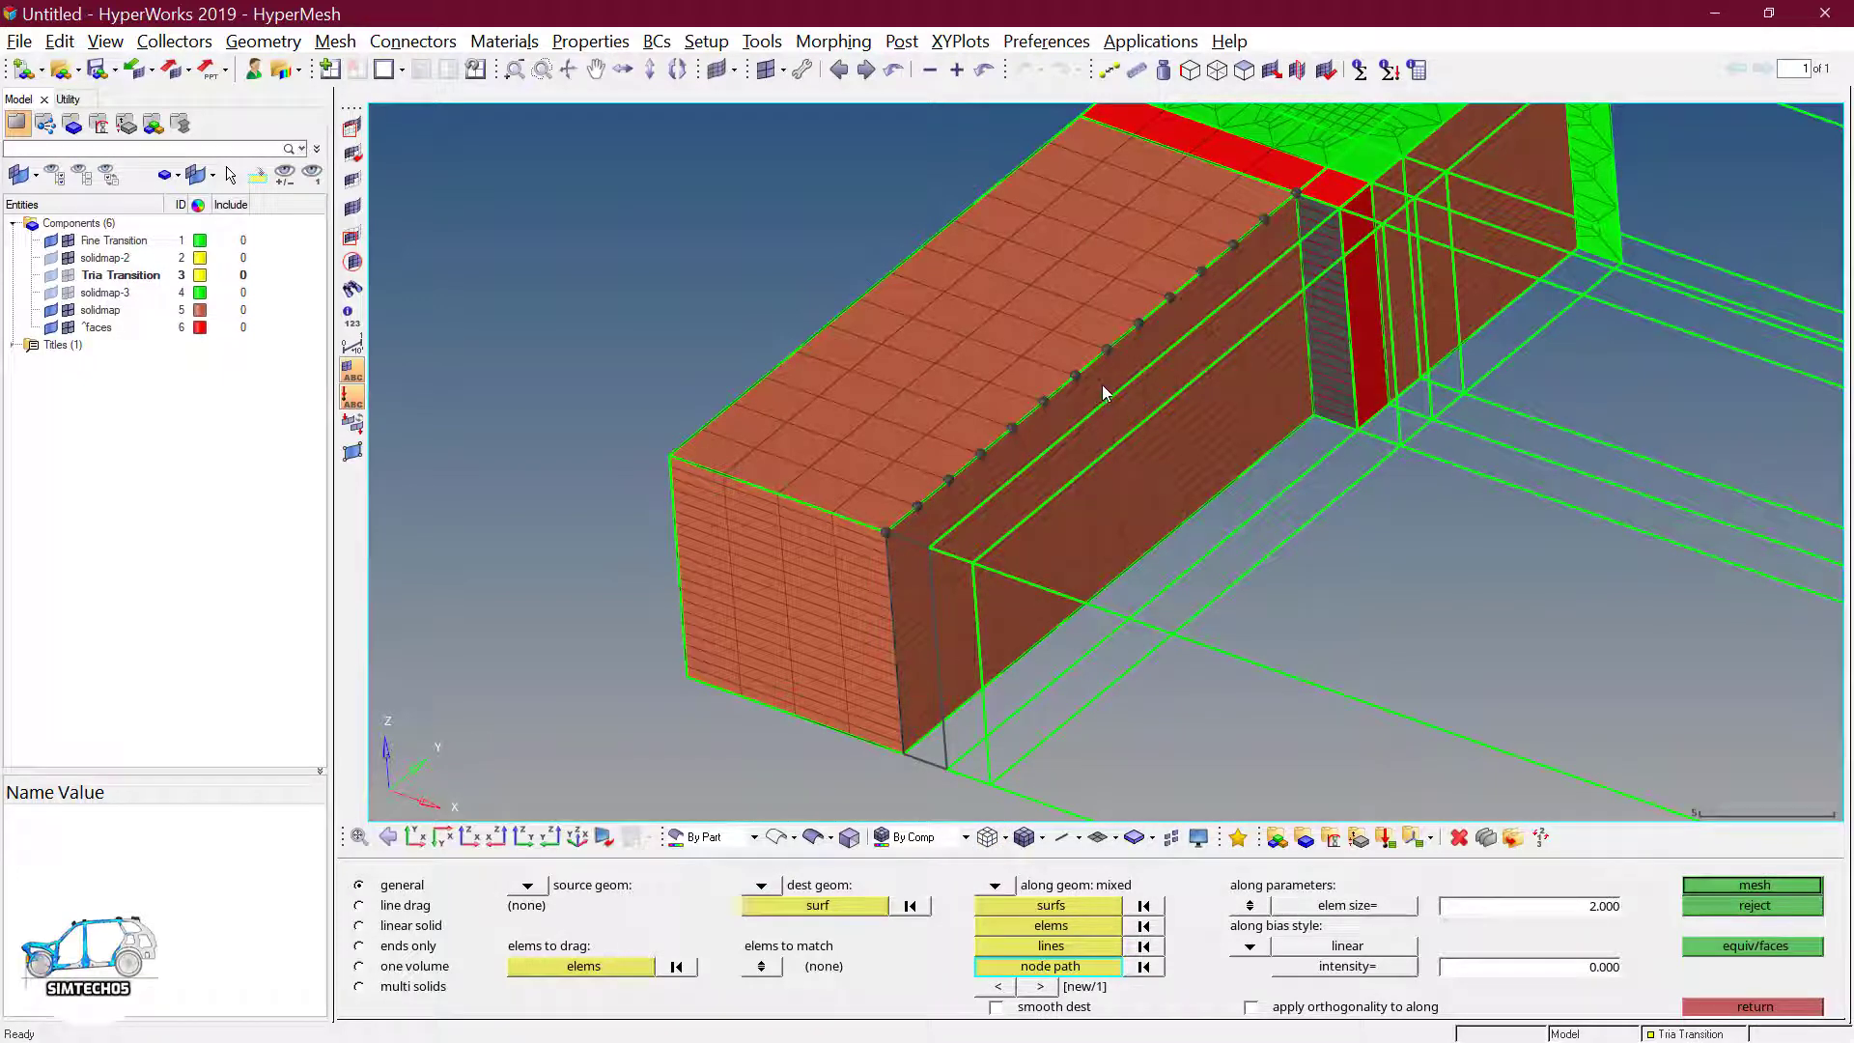
left_click(1756, 886)
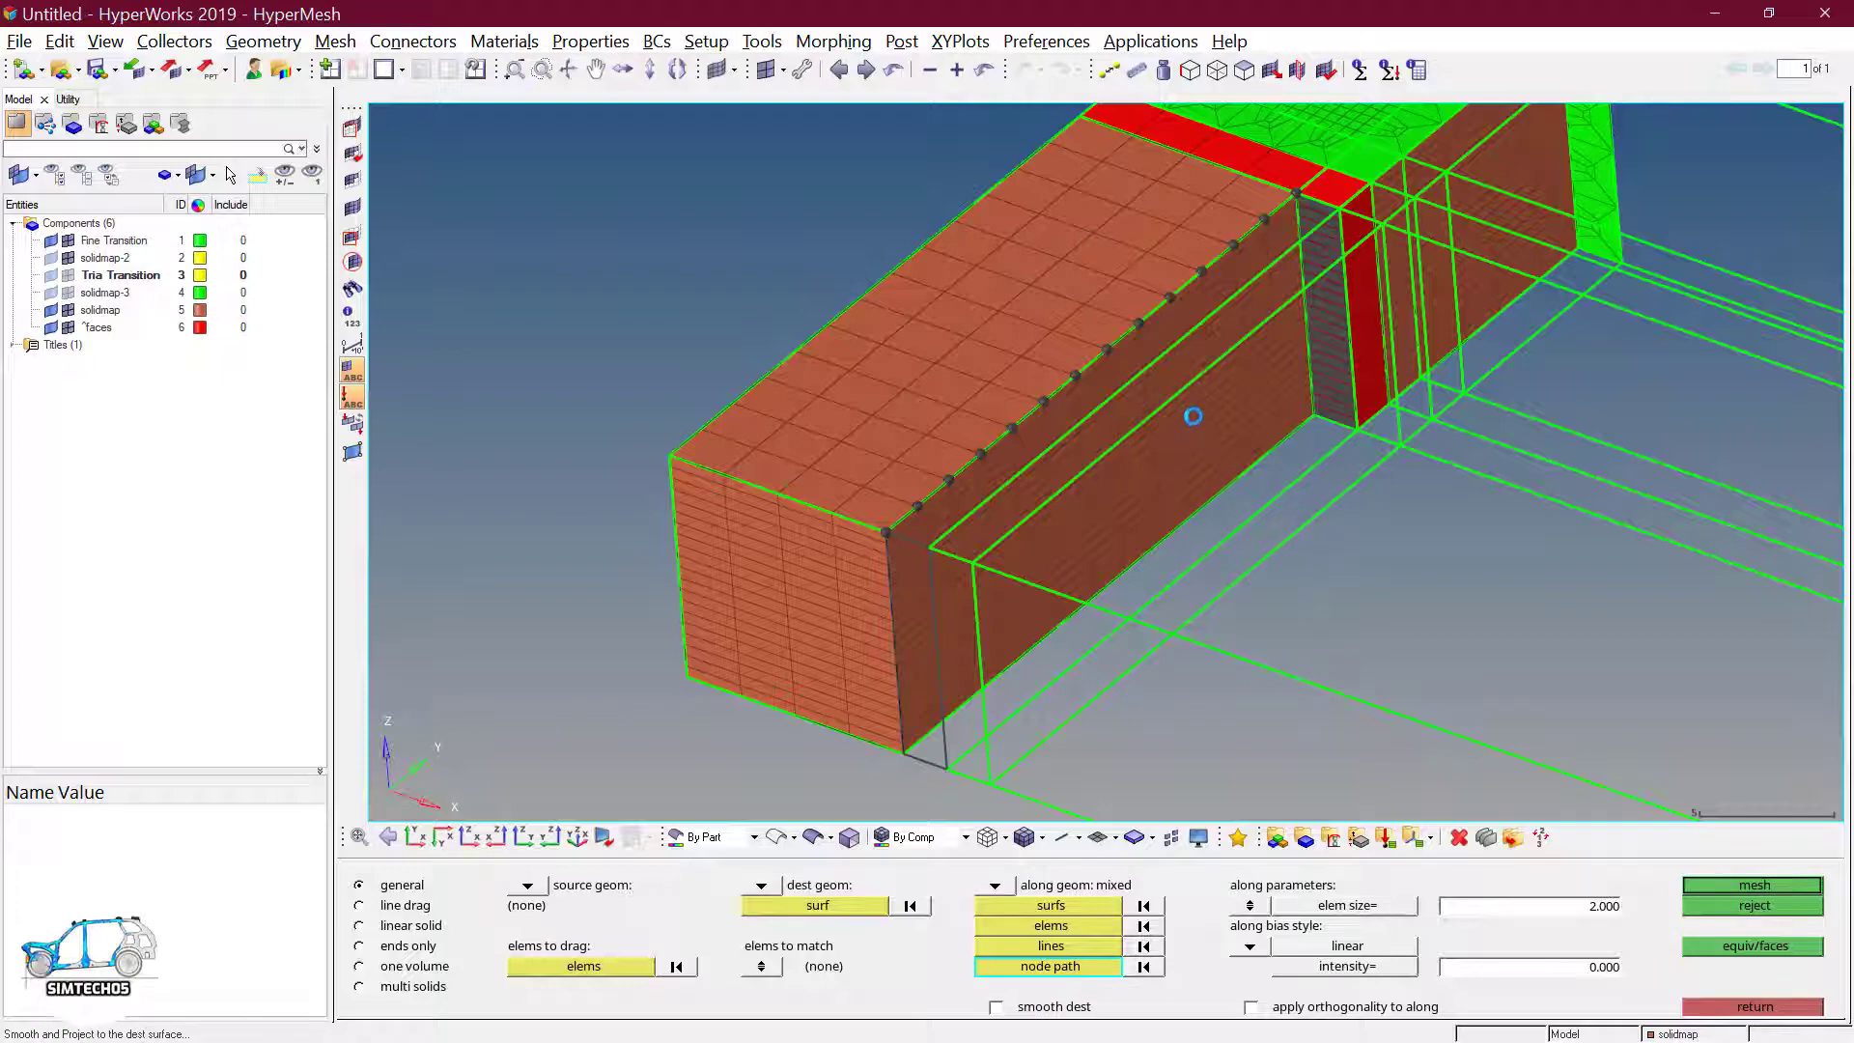
- Window-select the large solids extending away from the meshed row and mask them
scroll(1319, 411, "down", 2)
right_click_drag(1484, 294, 1428, 384, "ctrl")
left_click_drag(1429, 389, 1424, 464, "ctrl")
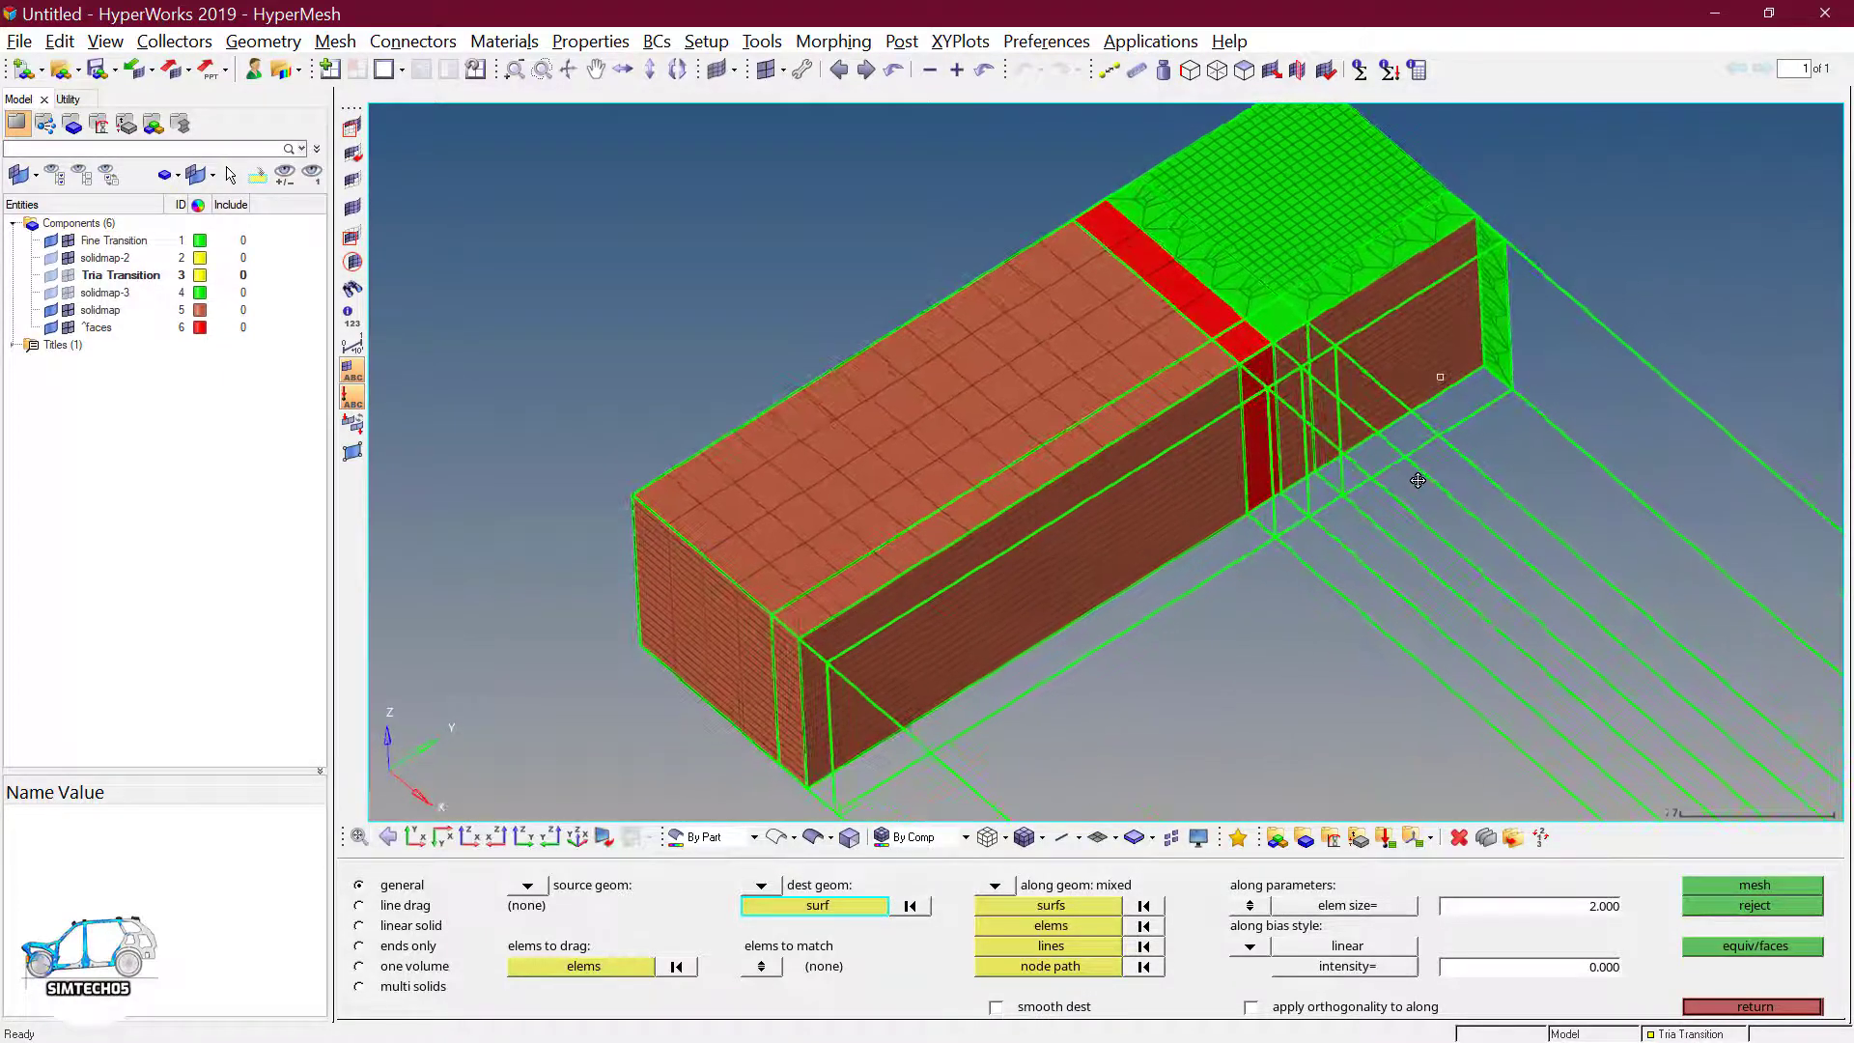
scroll(1486, 274, "up", 4)
left_click_drag(1493, 304, 1502, 575, "ctrl")
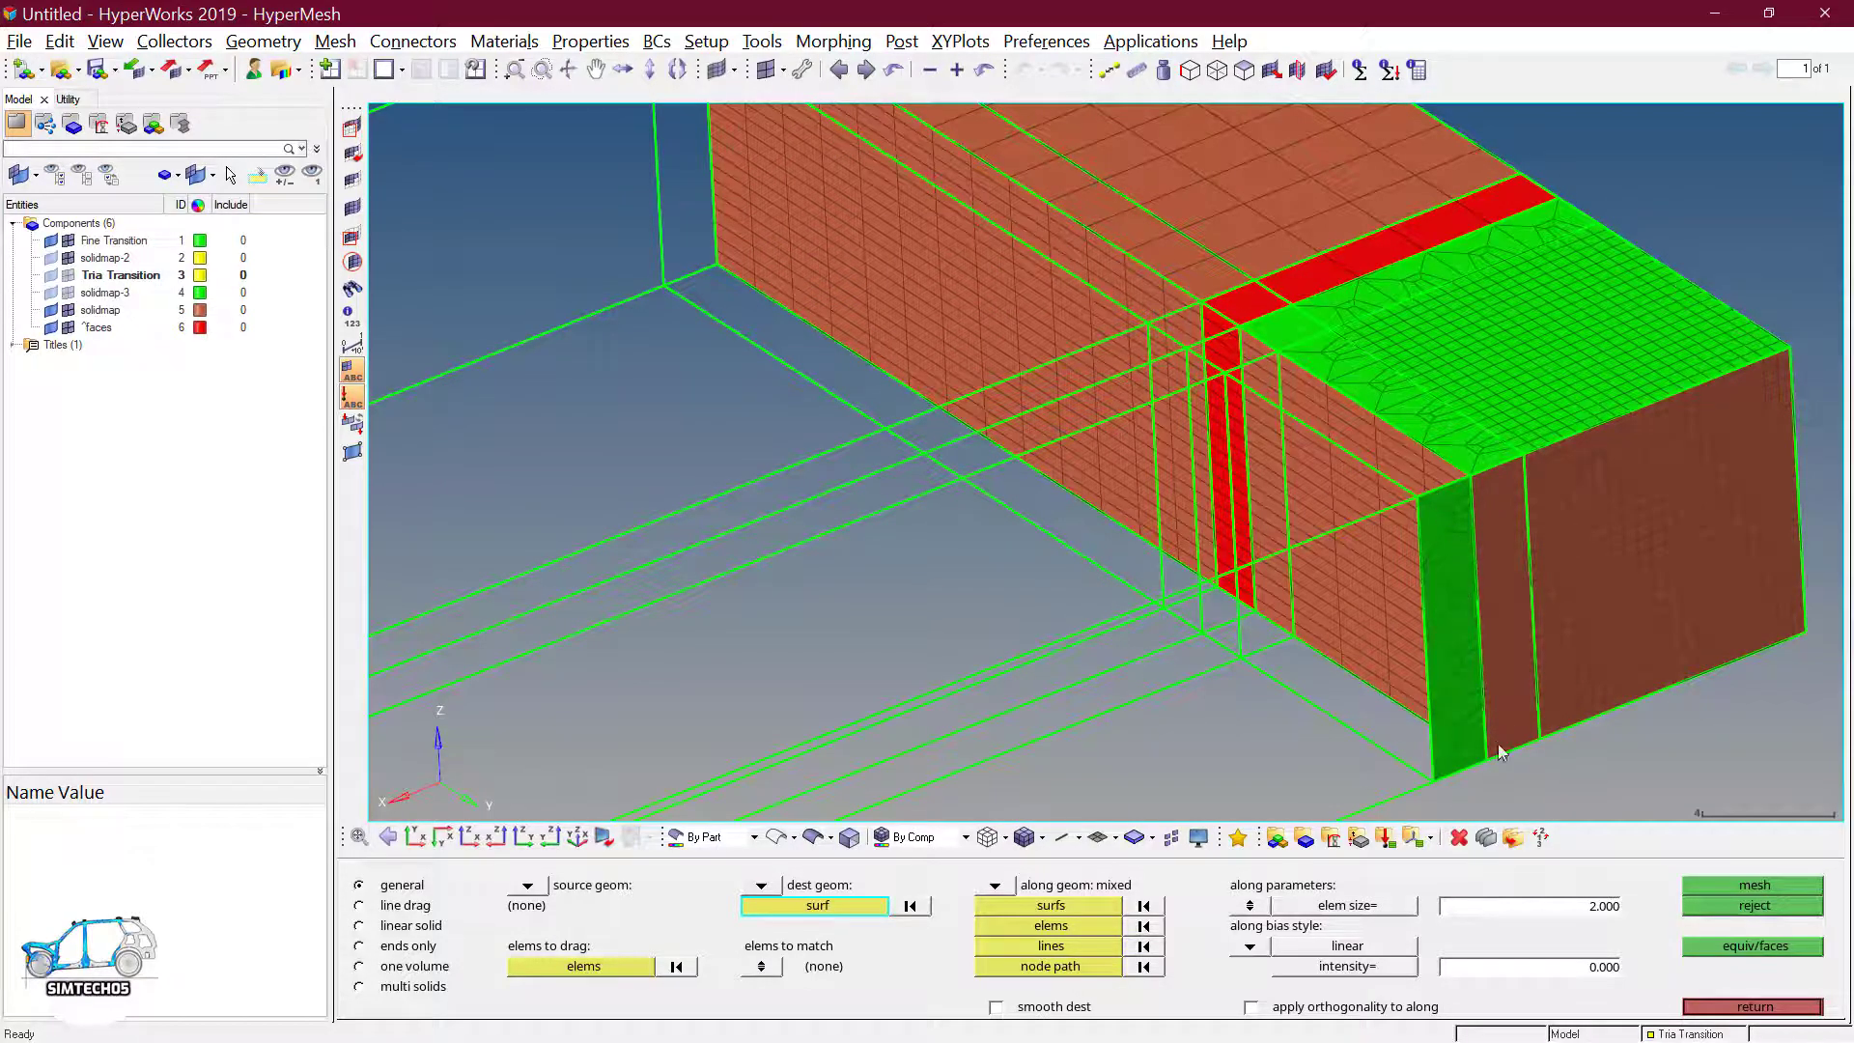
scroll(1166, 441, "down", 3)
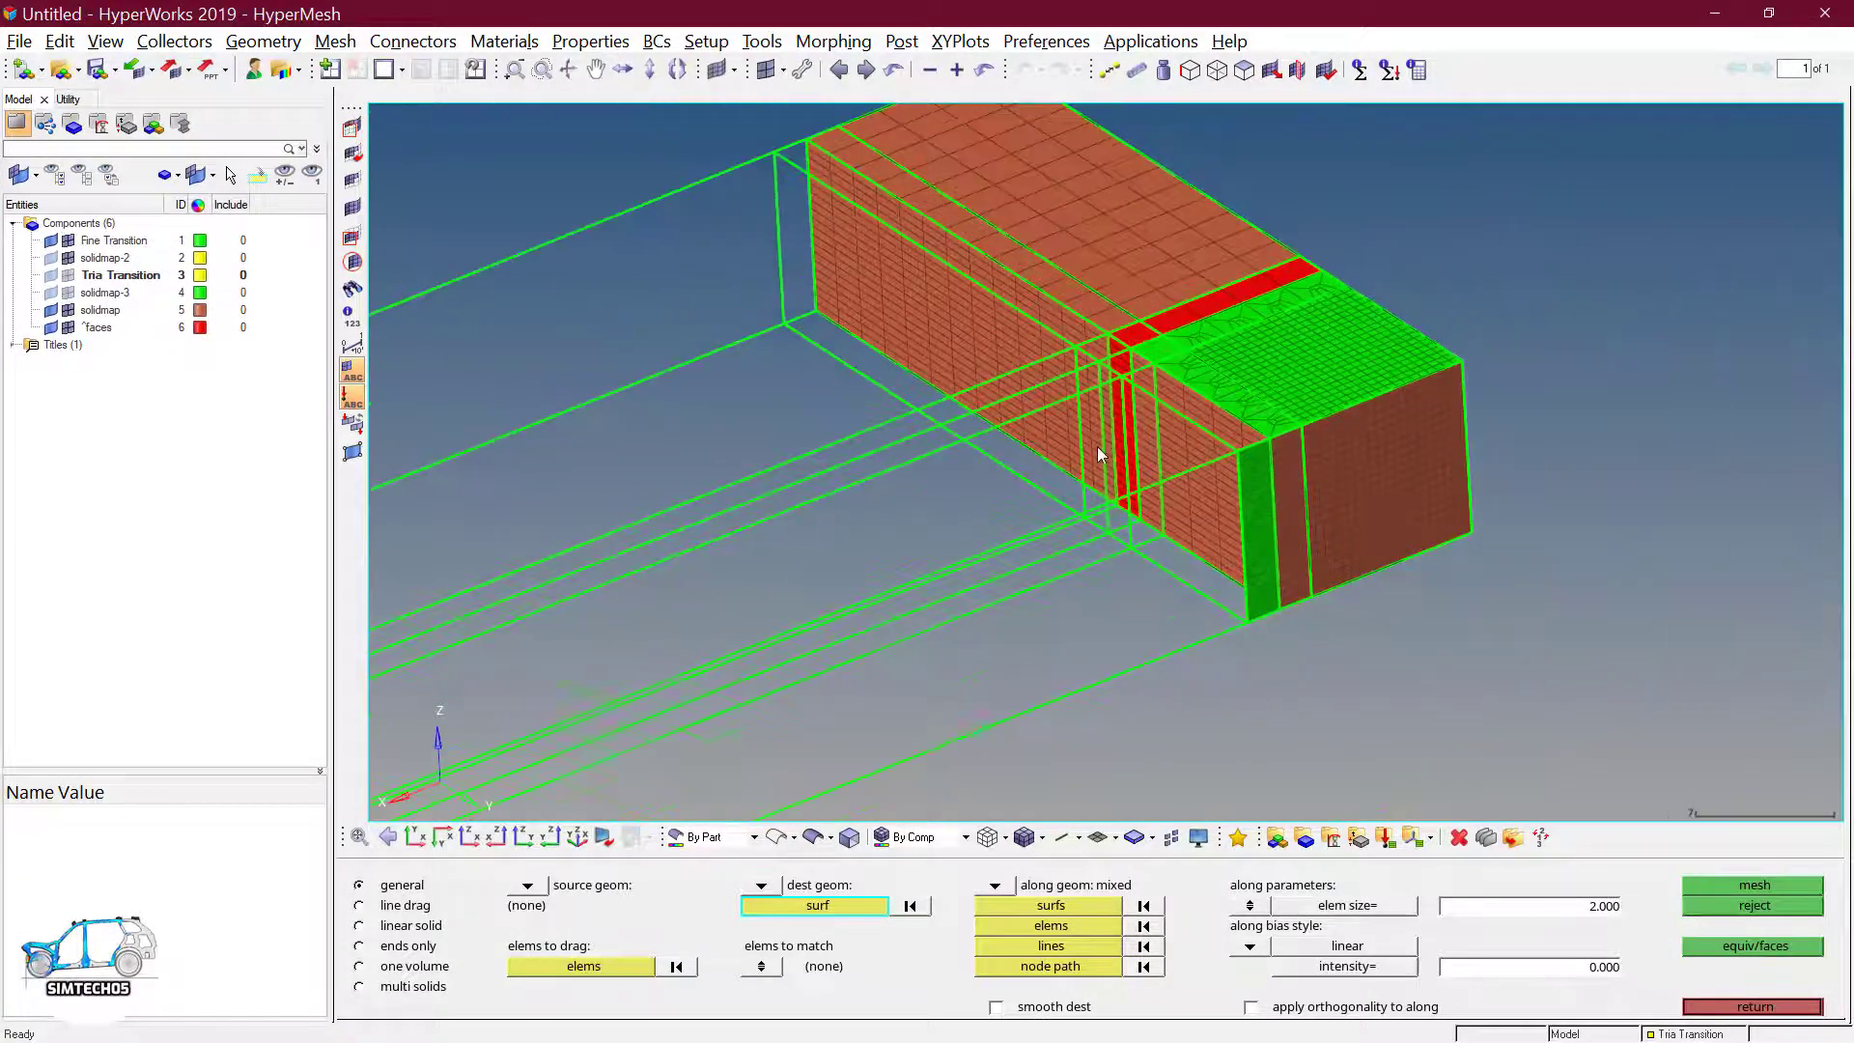
left_click(354, 154)
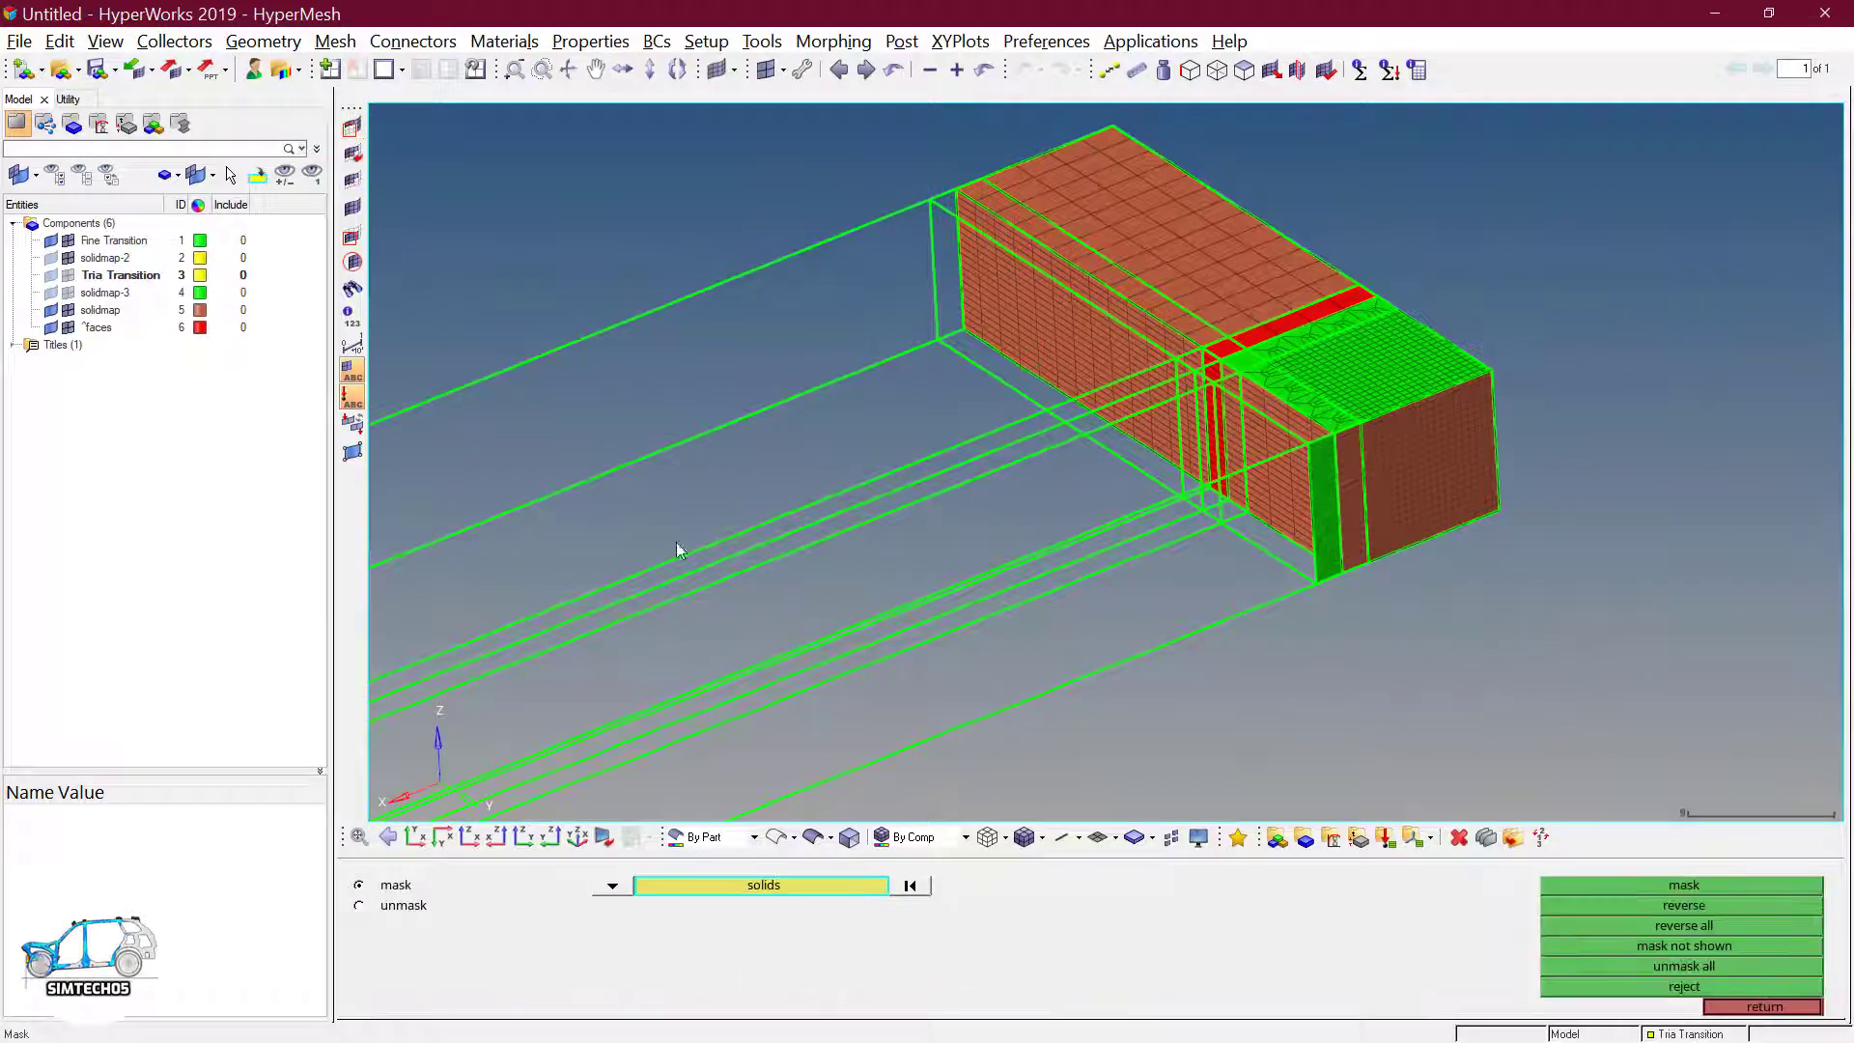
left_click_drag(676, 541, 719, 692, "shift")
middle_click(718, 597)
scroll(1271, 458, "up", 4)
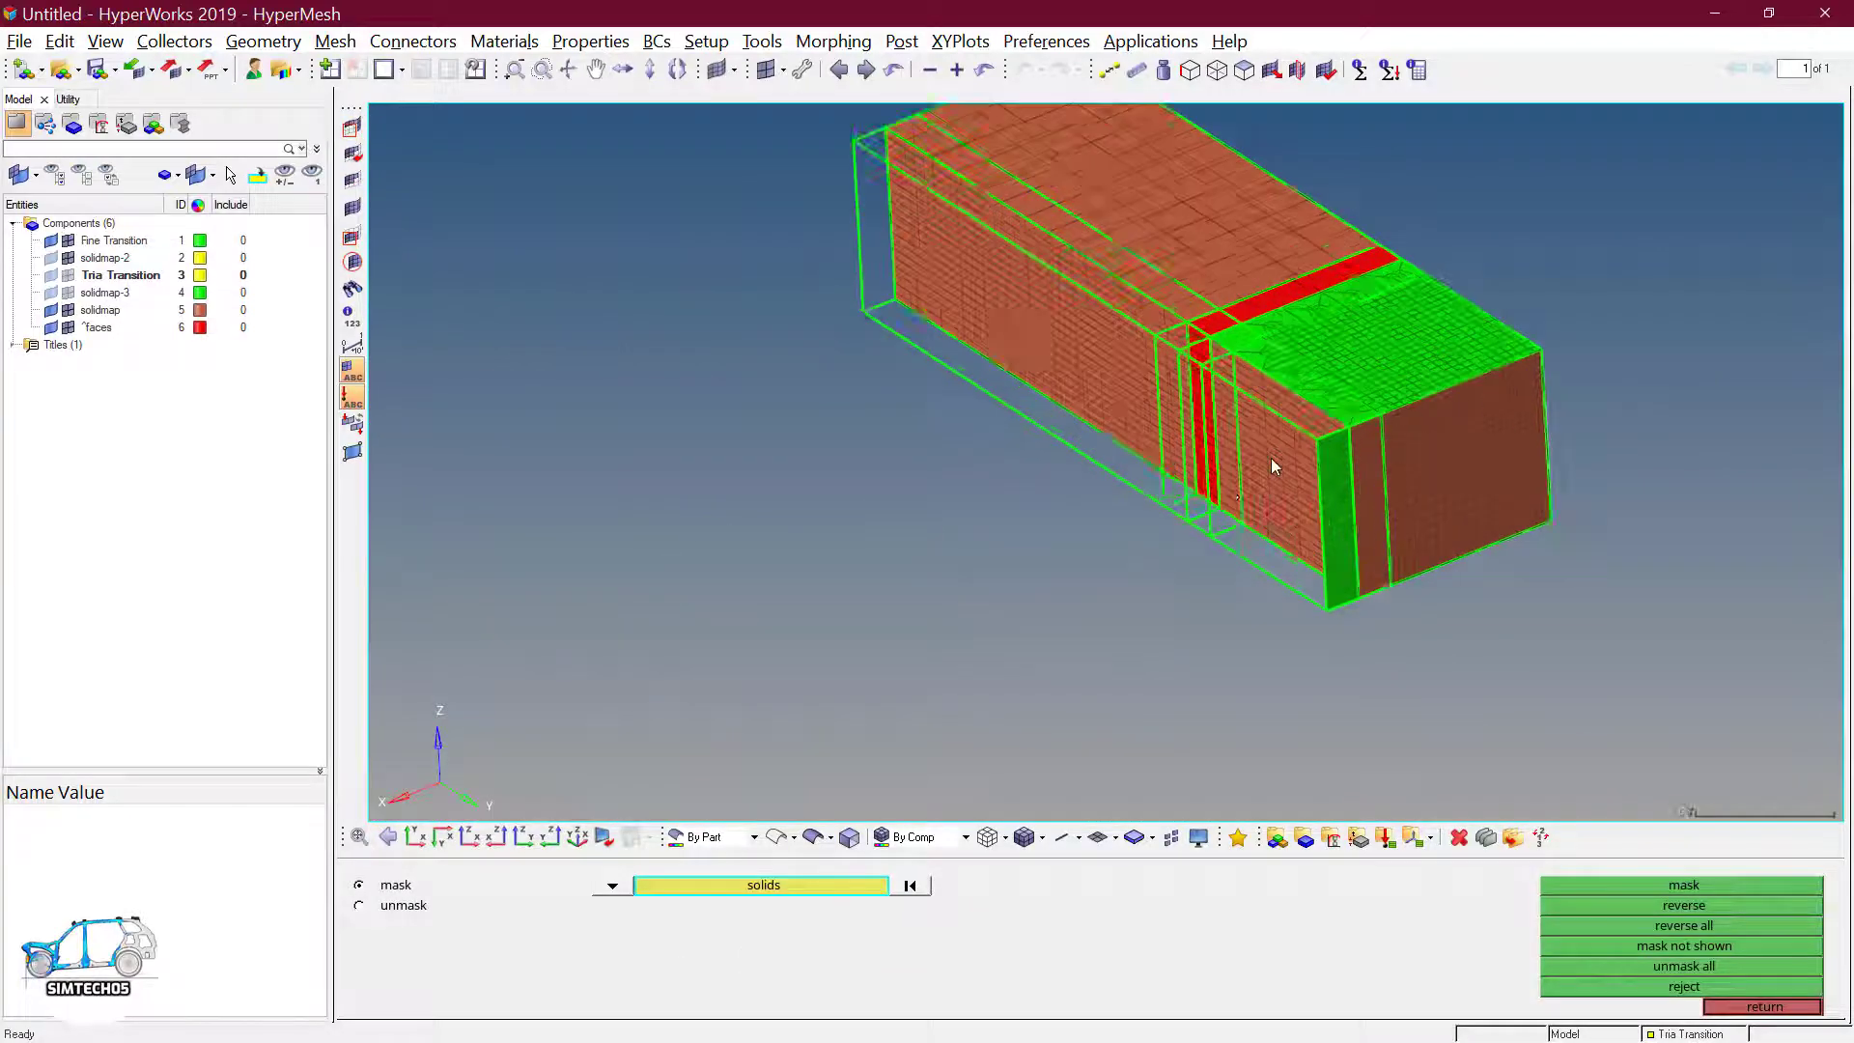
- Shade the geometry and mask the narrow middle solid and the long solid of the unmeshed outer row
left_click(816, 836)
scroll(1012, 672, "up", 4)
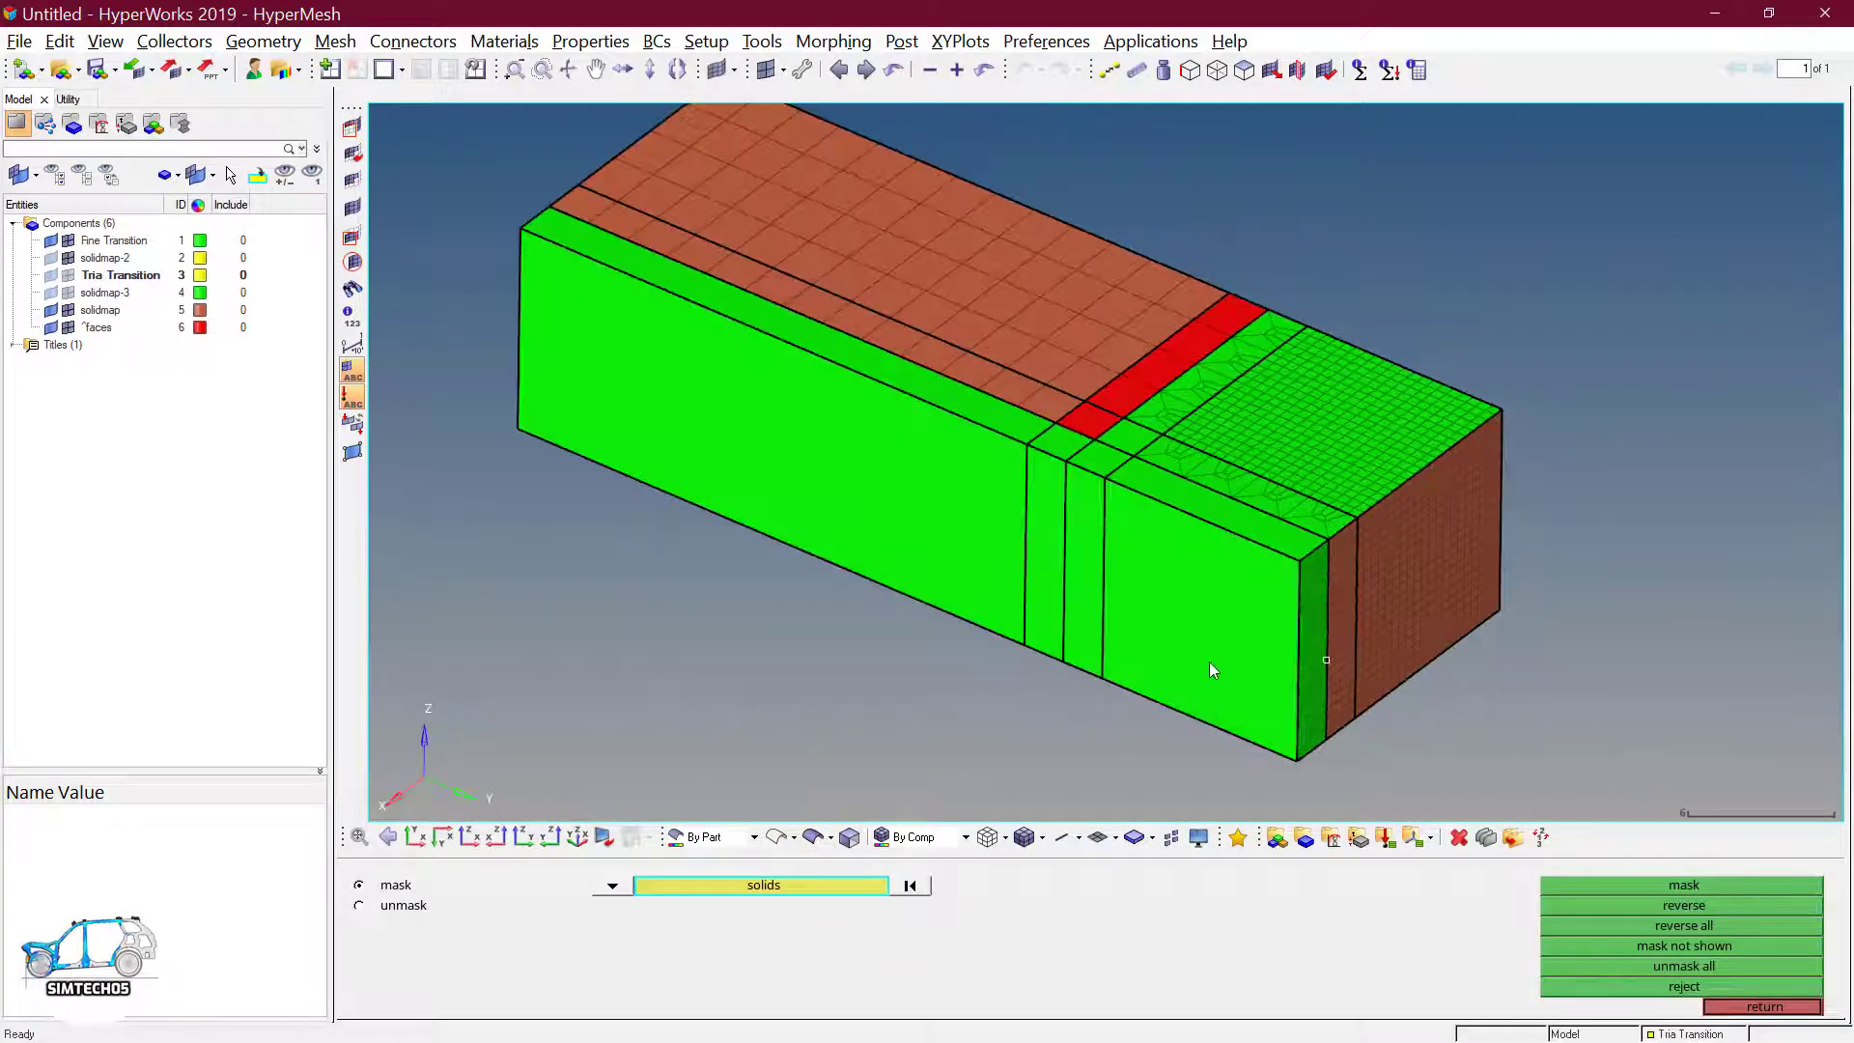
left_click(1295, 664, "ctrl")
left_click_drag(1356, 672, 1360, 704, "ctrl")
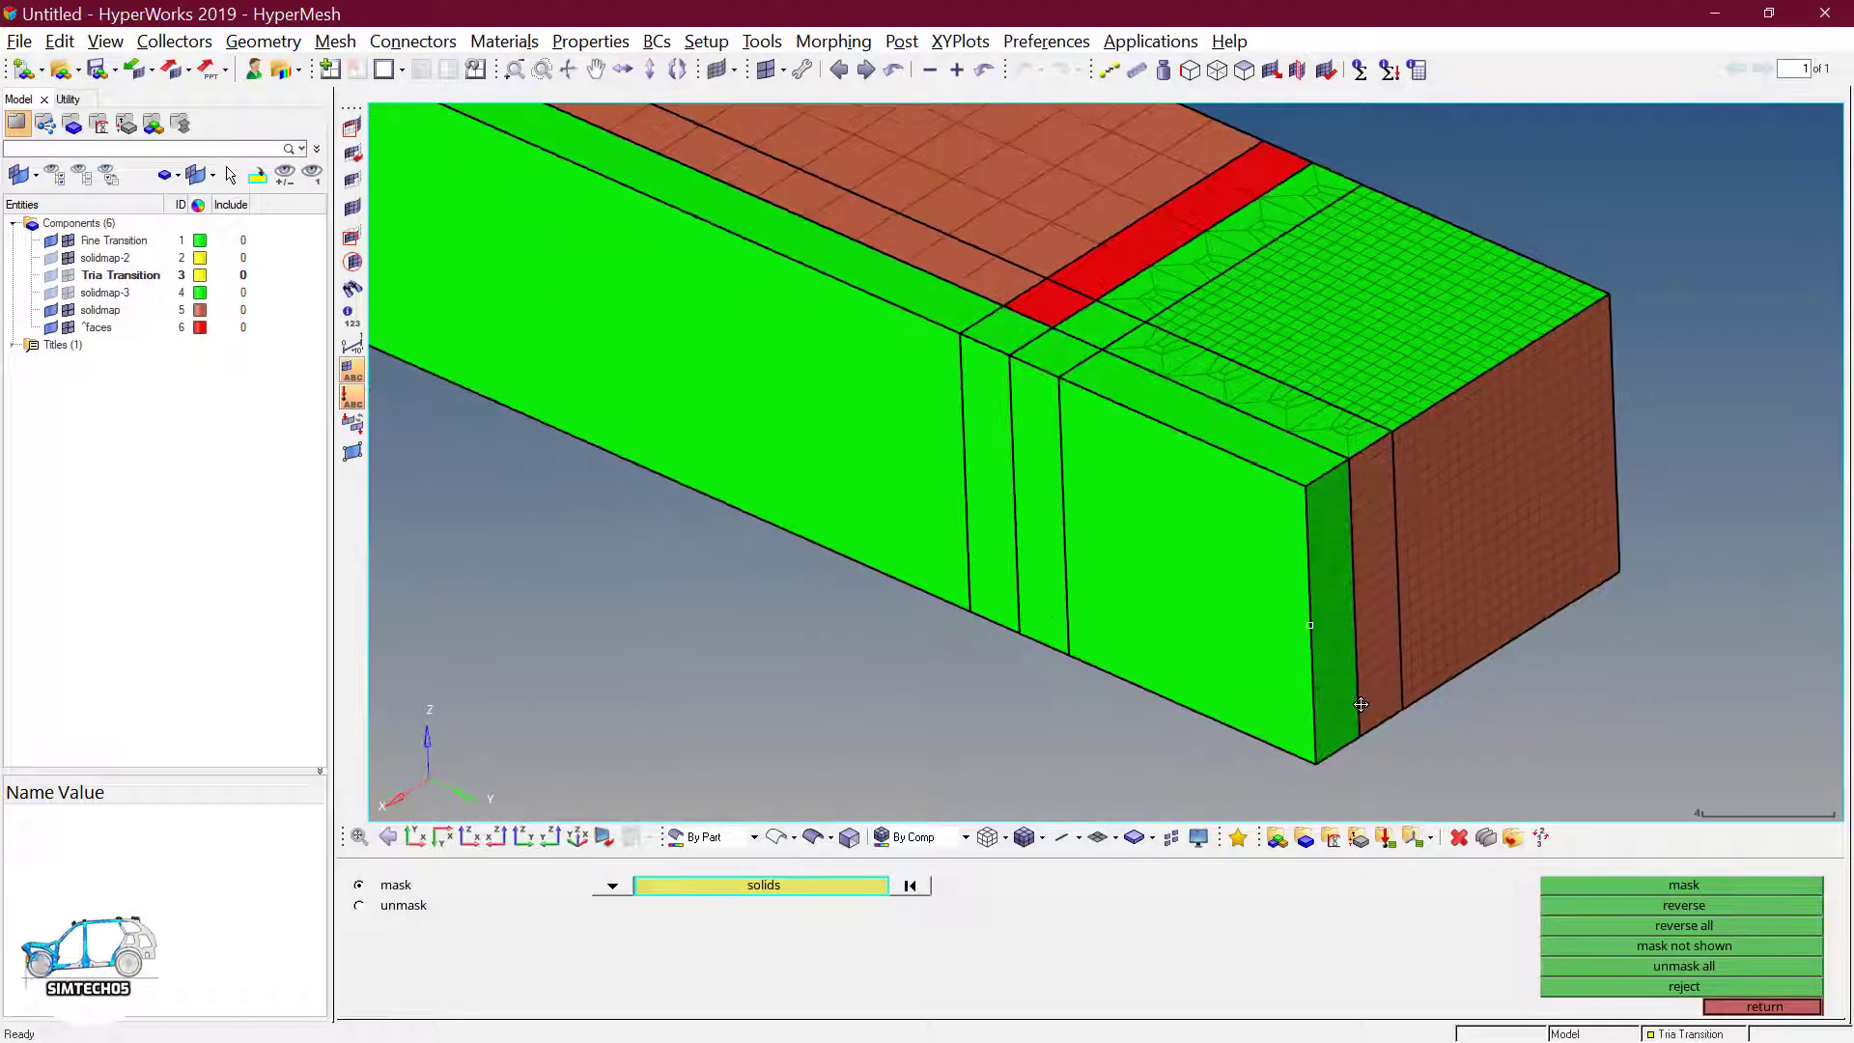
key("Escape")
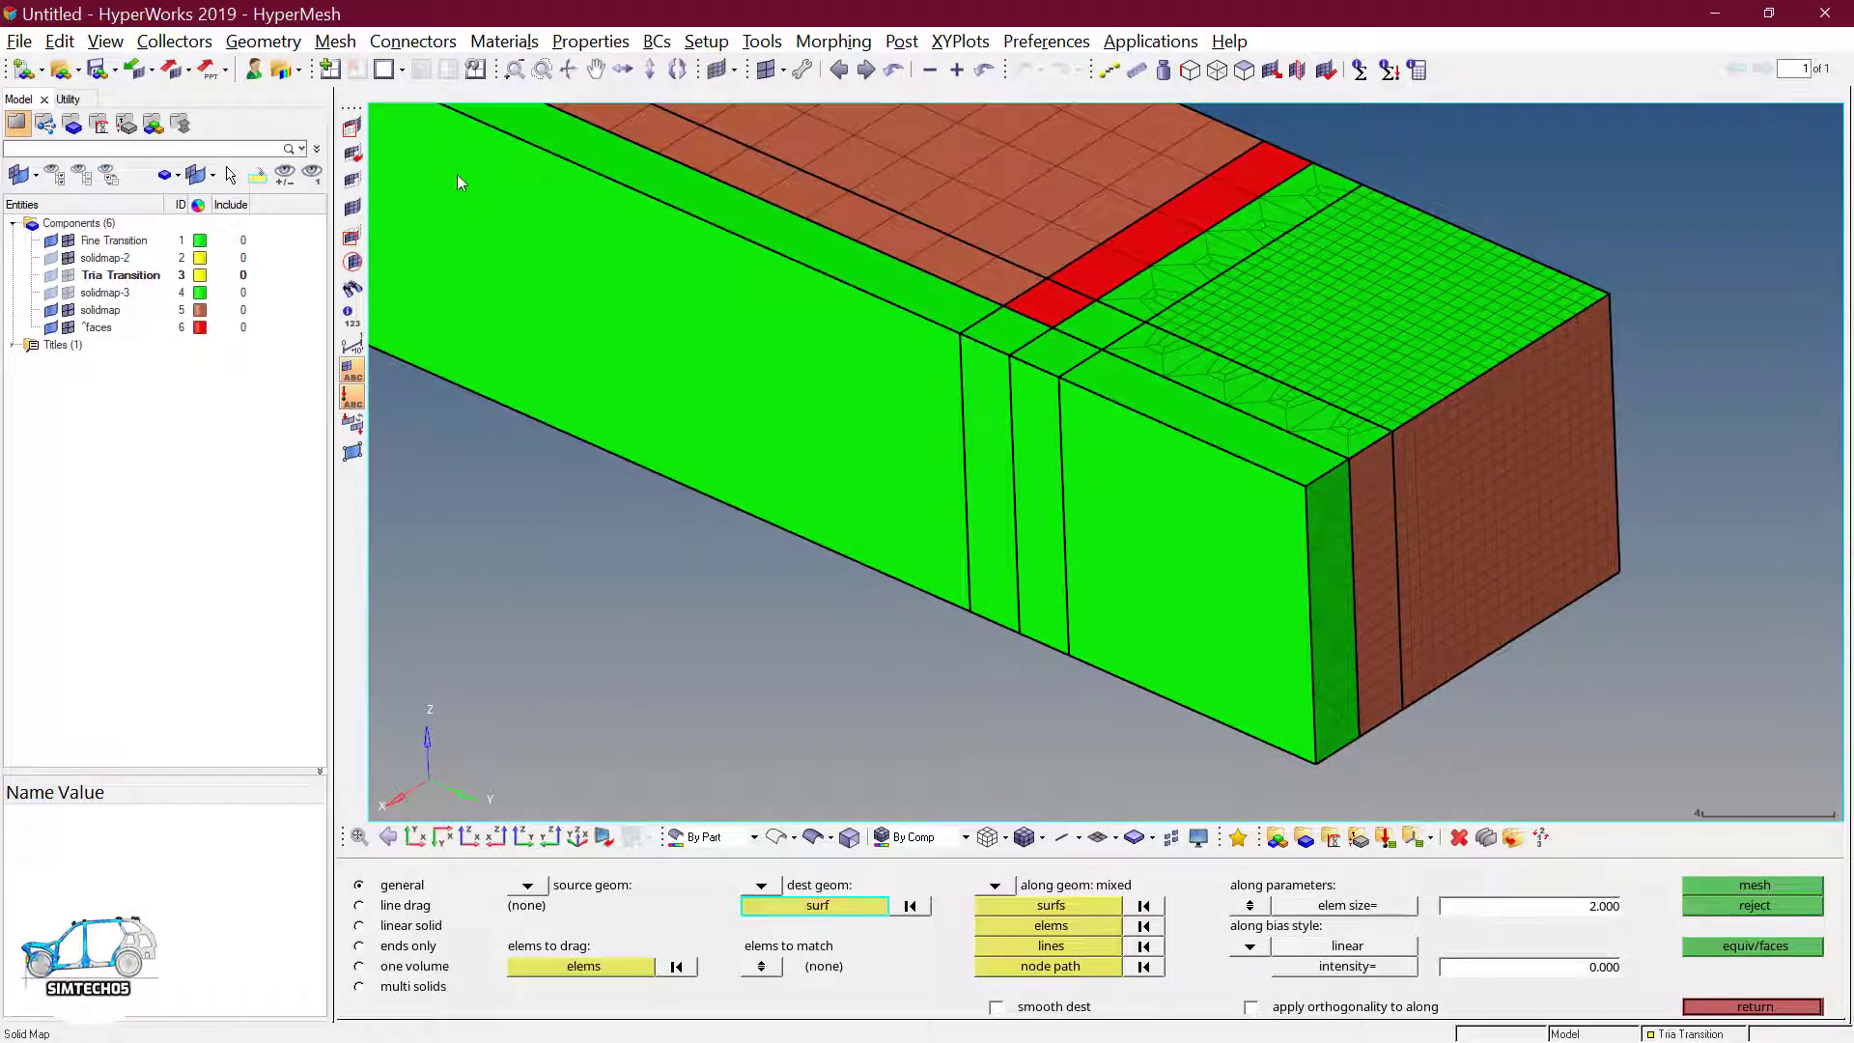
left_click(352, 127)
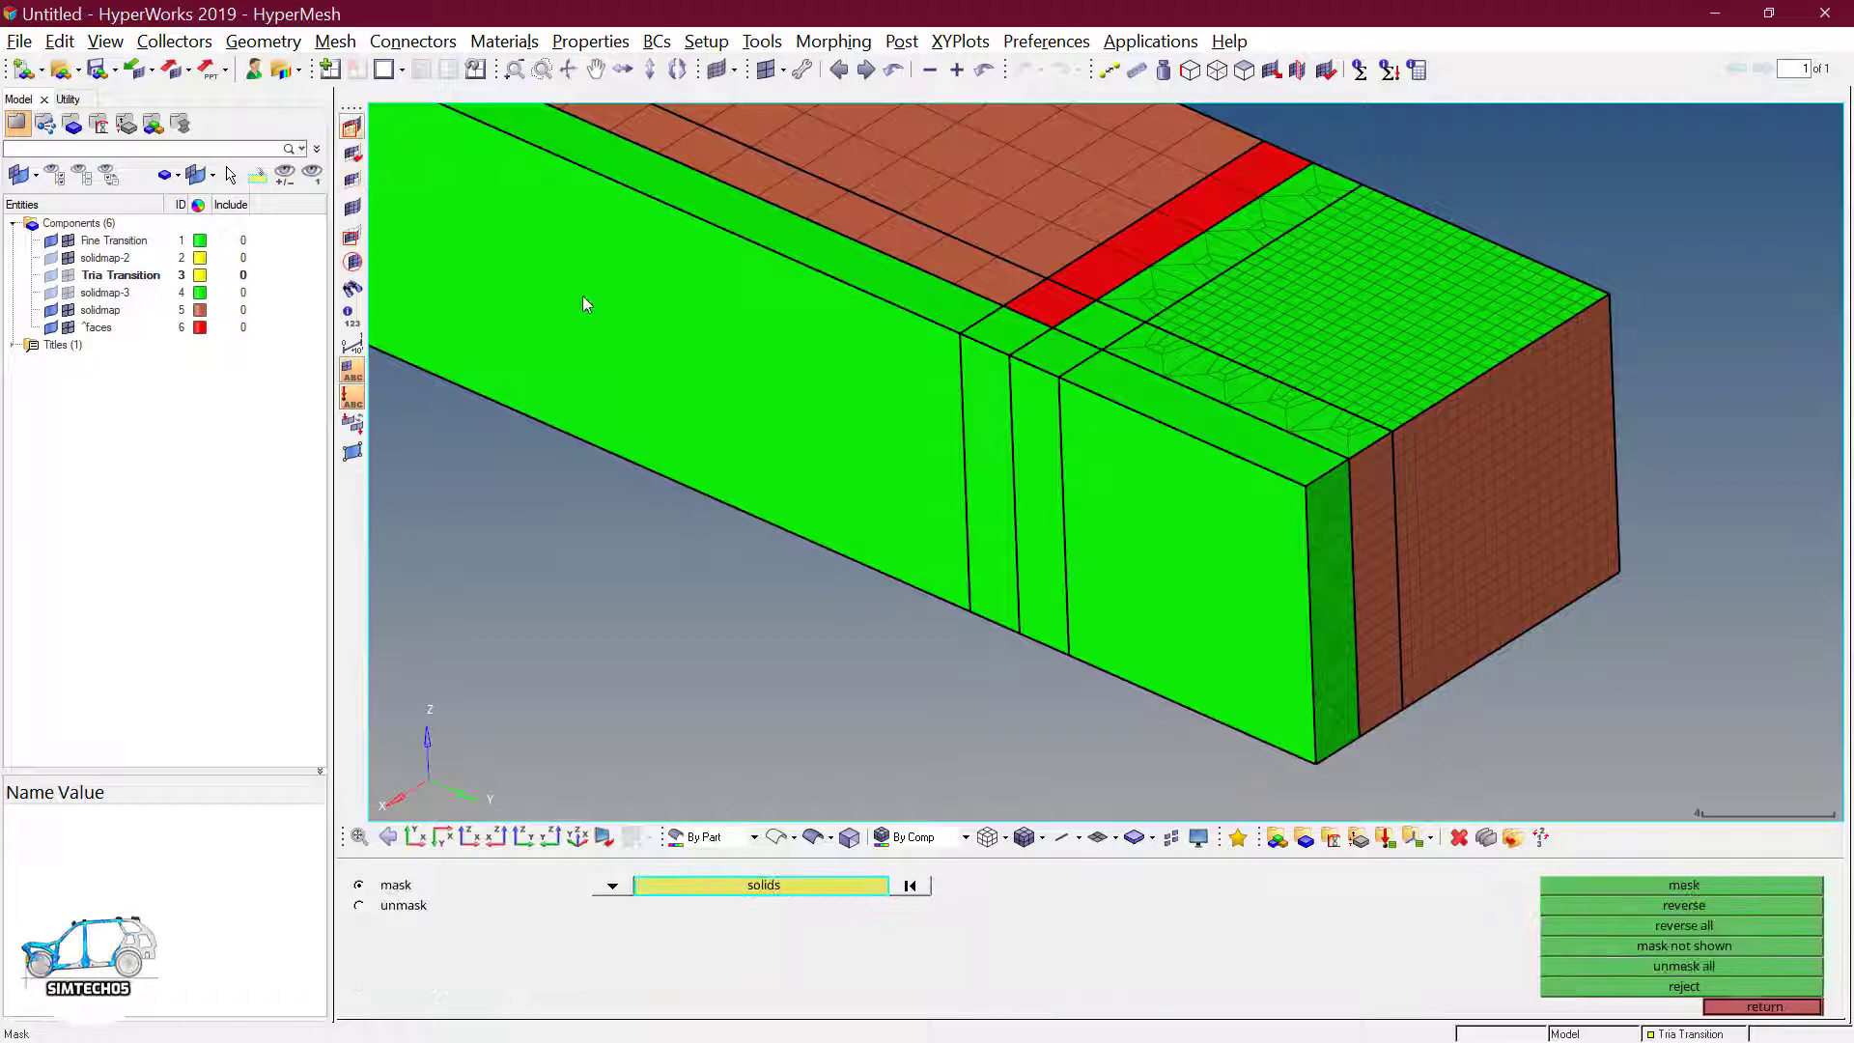
left_click(1039, 474)
middle_click(1041, 476)
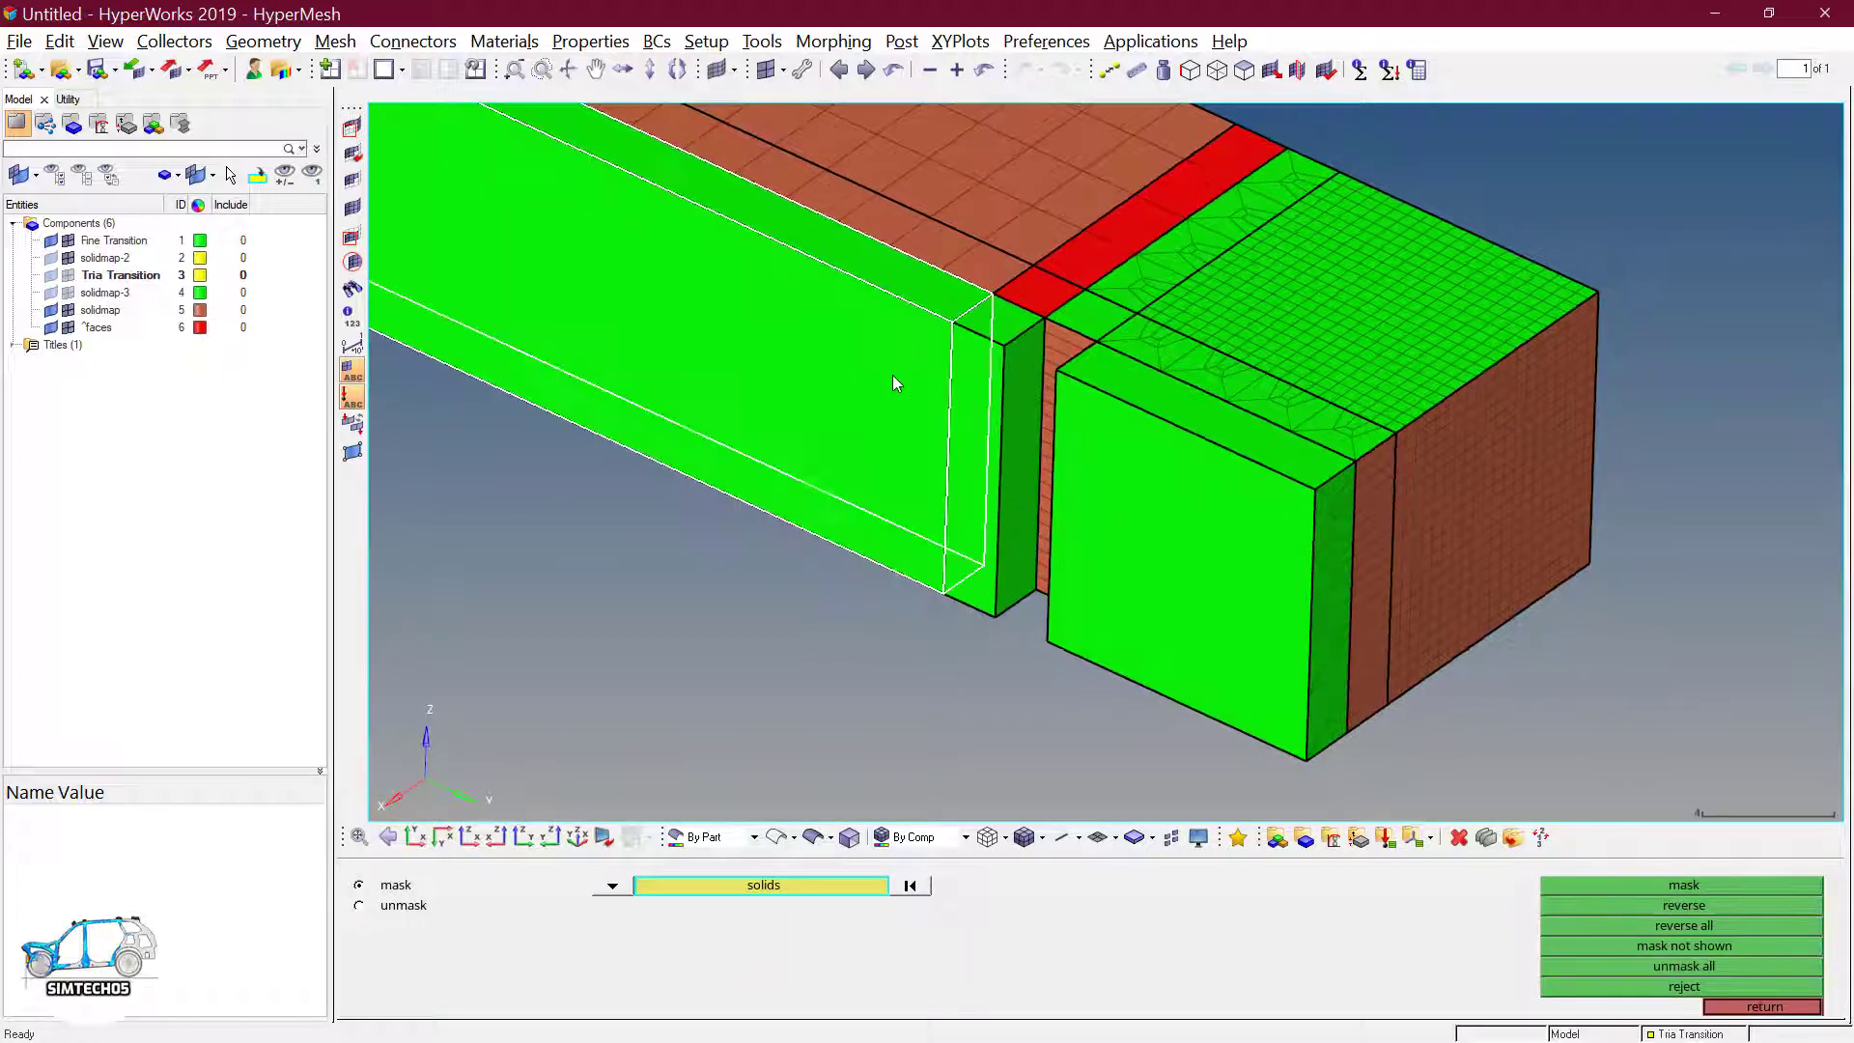
left_click(892, 375)
middle_click(1062, 641)
middle_click(1147, 674)
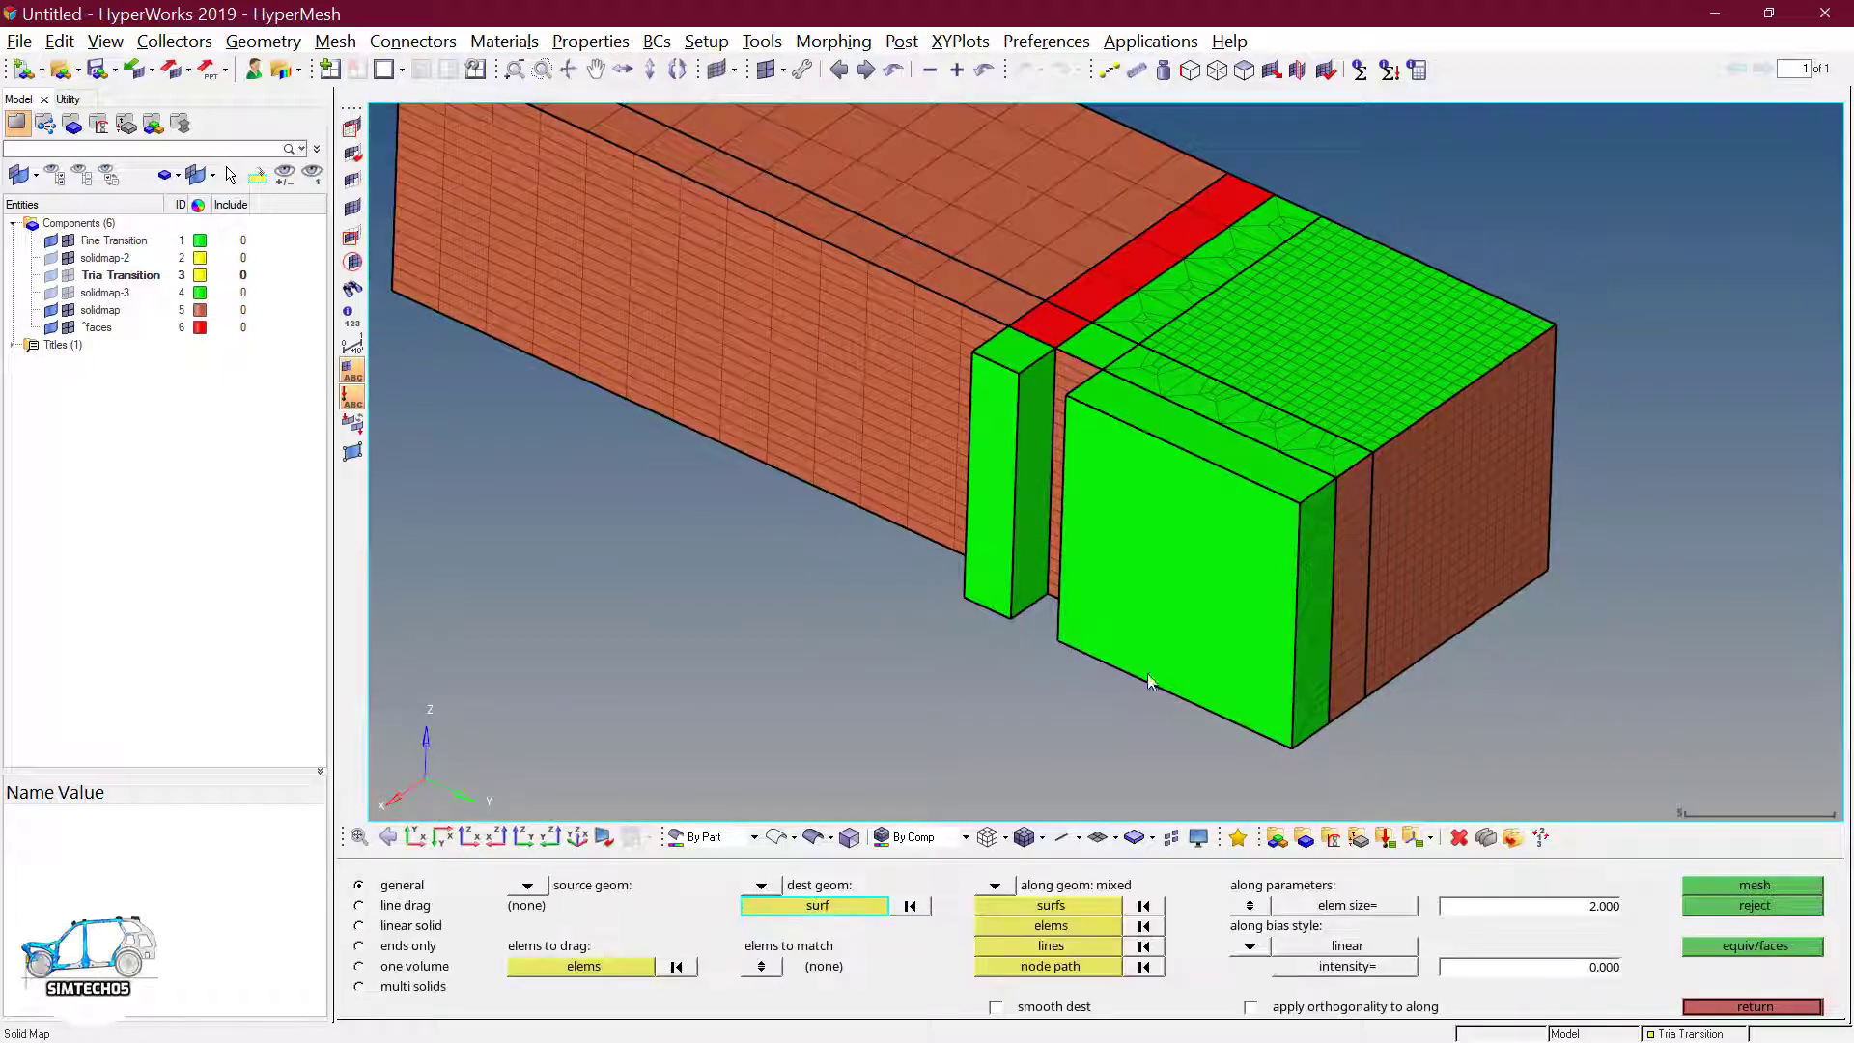
- Select by face the transition elements on the end of the strip beside the unmeshed wide corner solid as elements to drag
right_click_drag(1348, 698, 1329, 690, "ctrl")
left_click(560, 967)
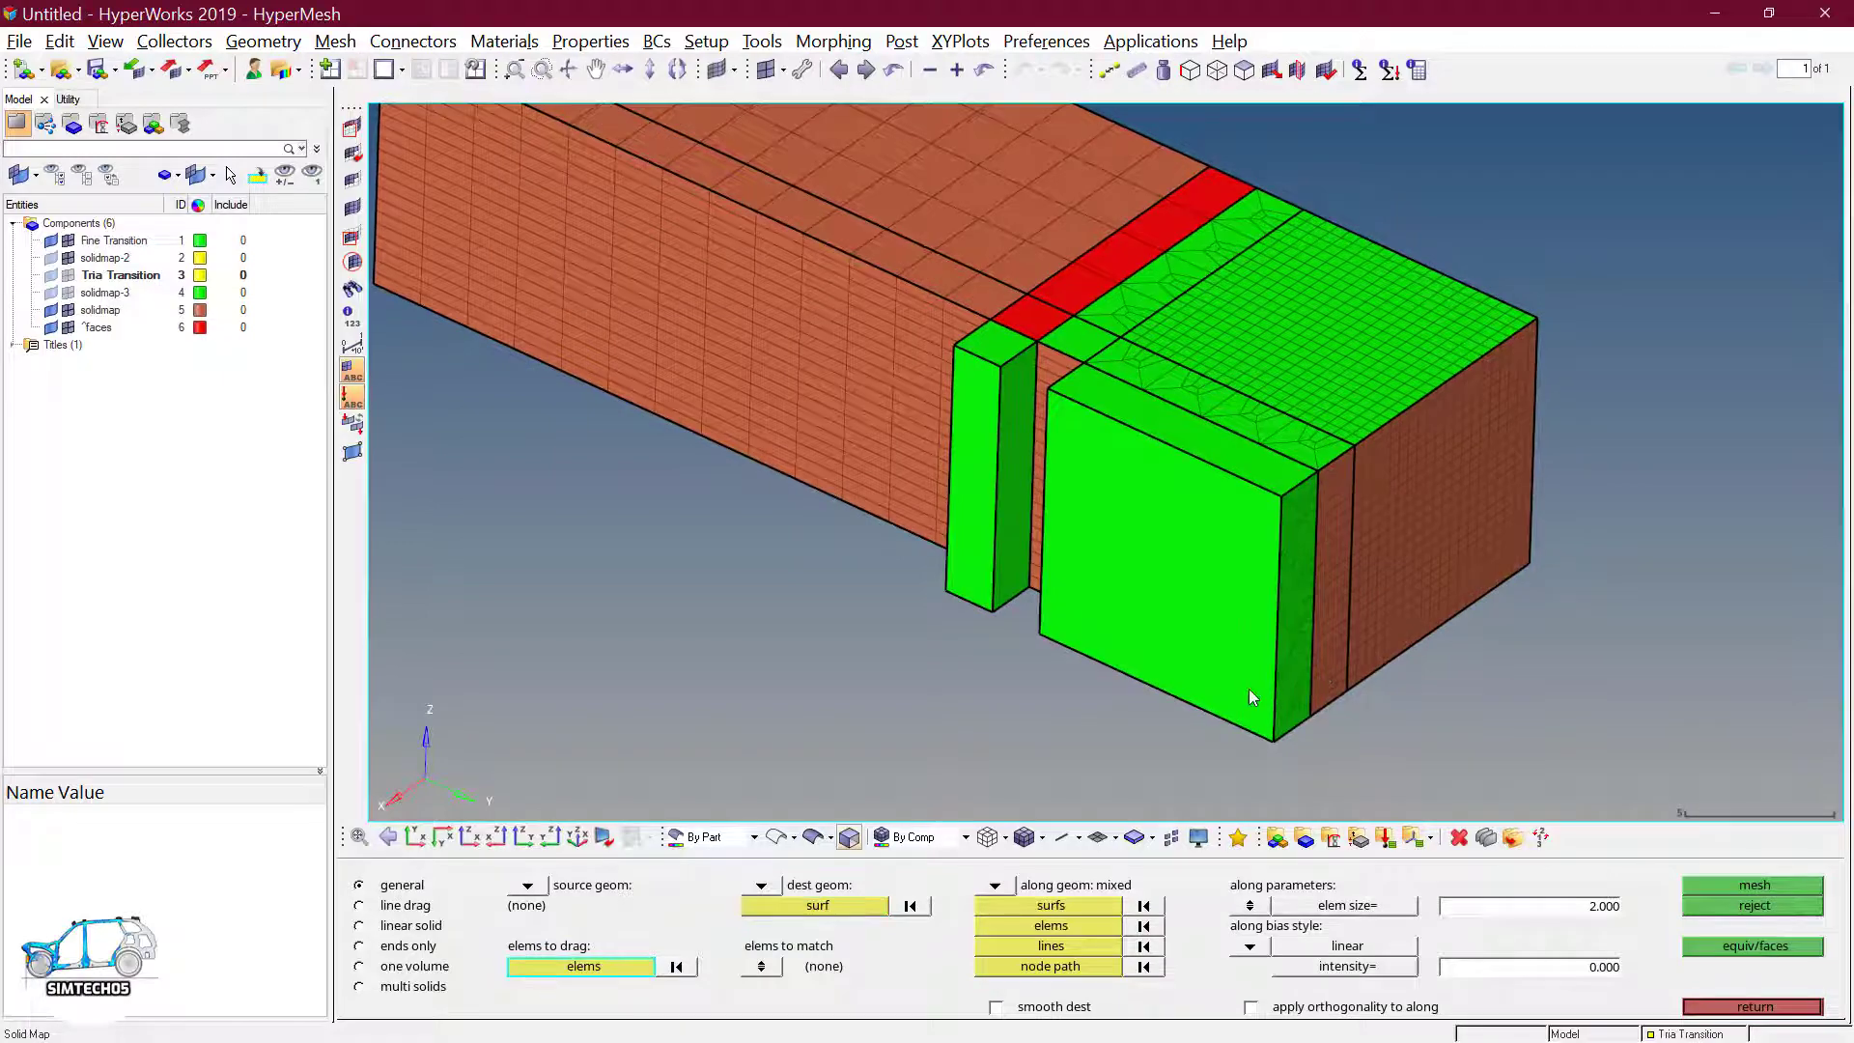
left_click_drag(1249, 688, 1240, 653, "ctrl")
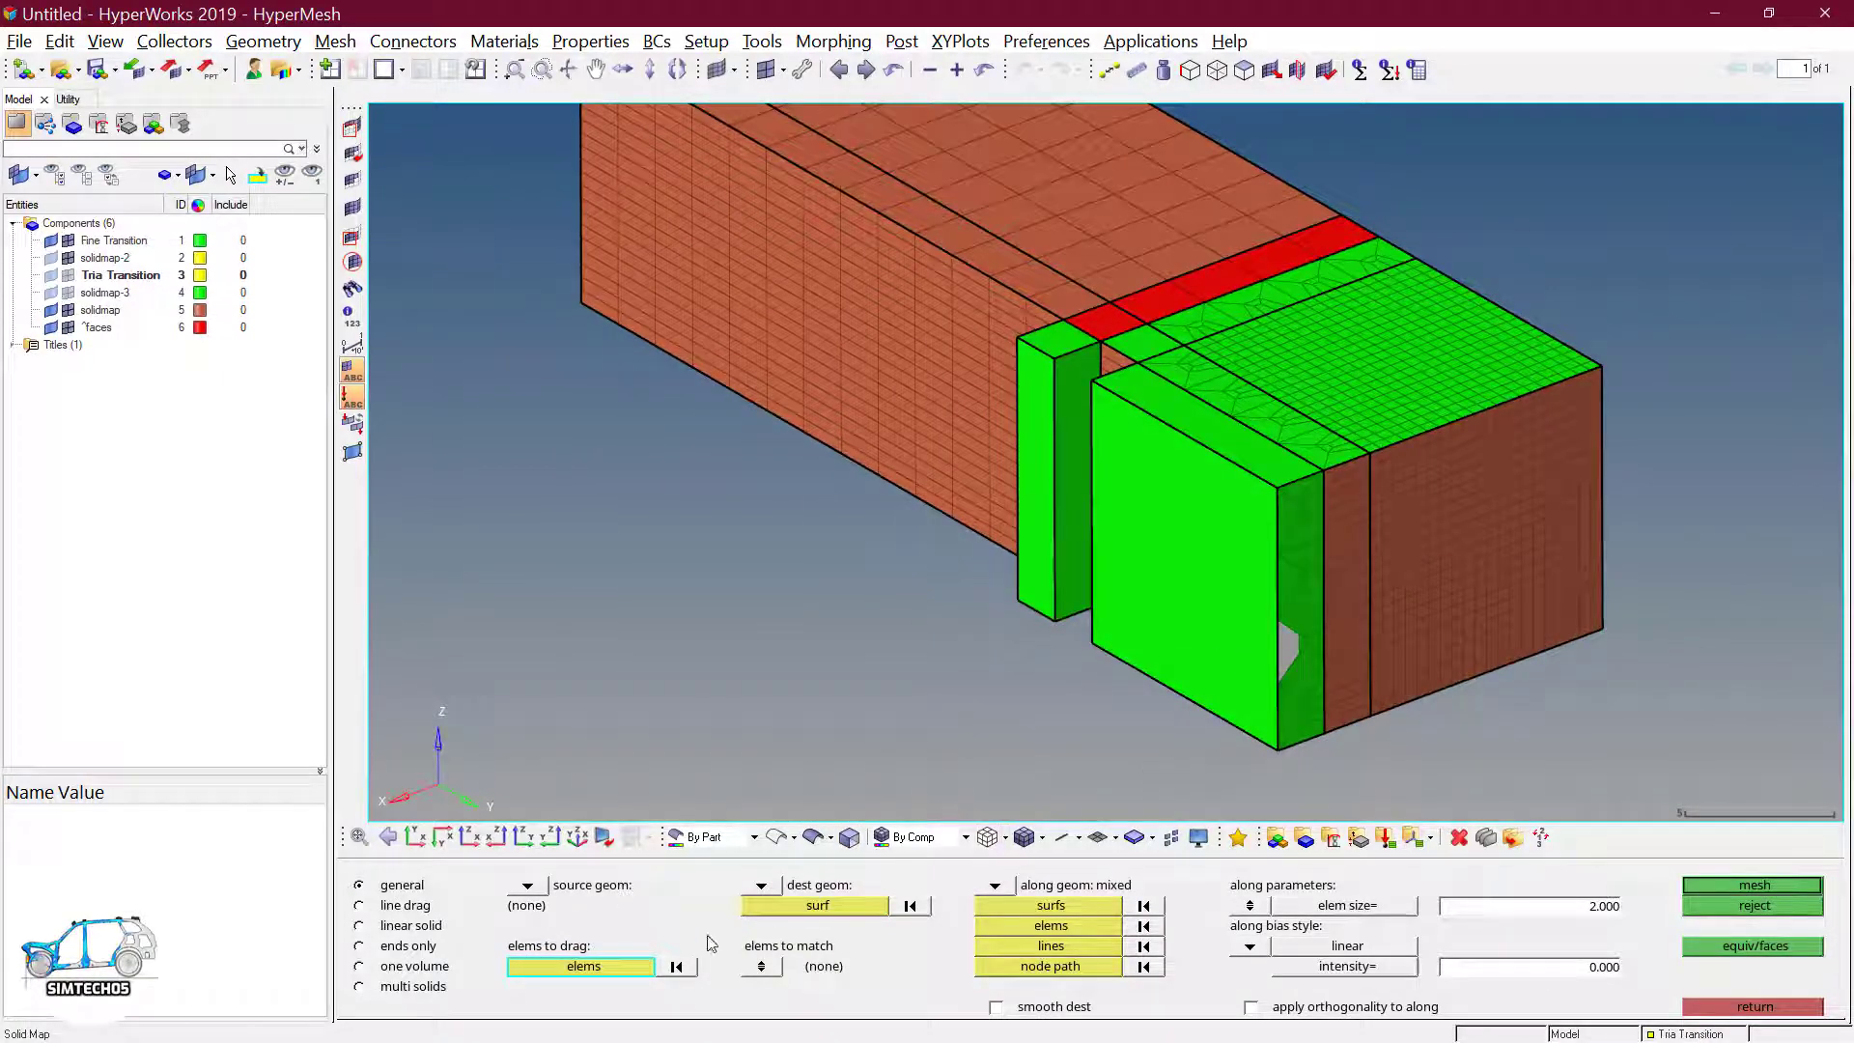
left_click(624, 965)
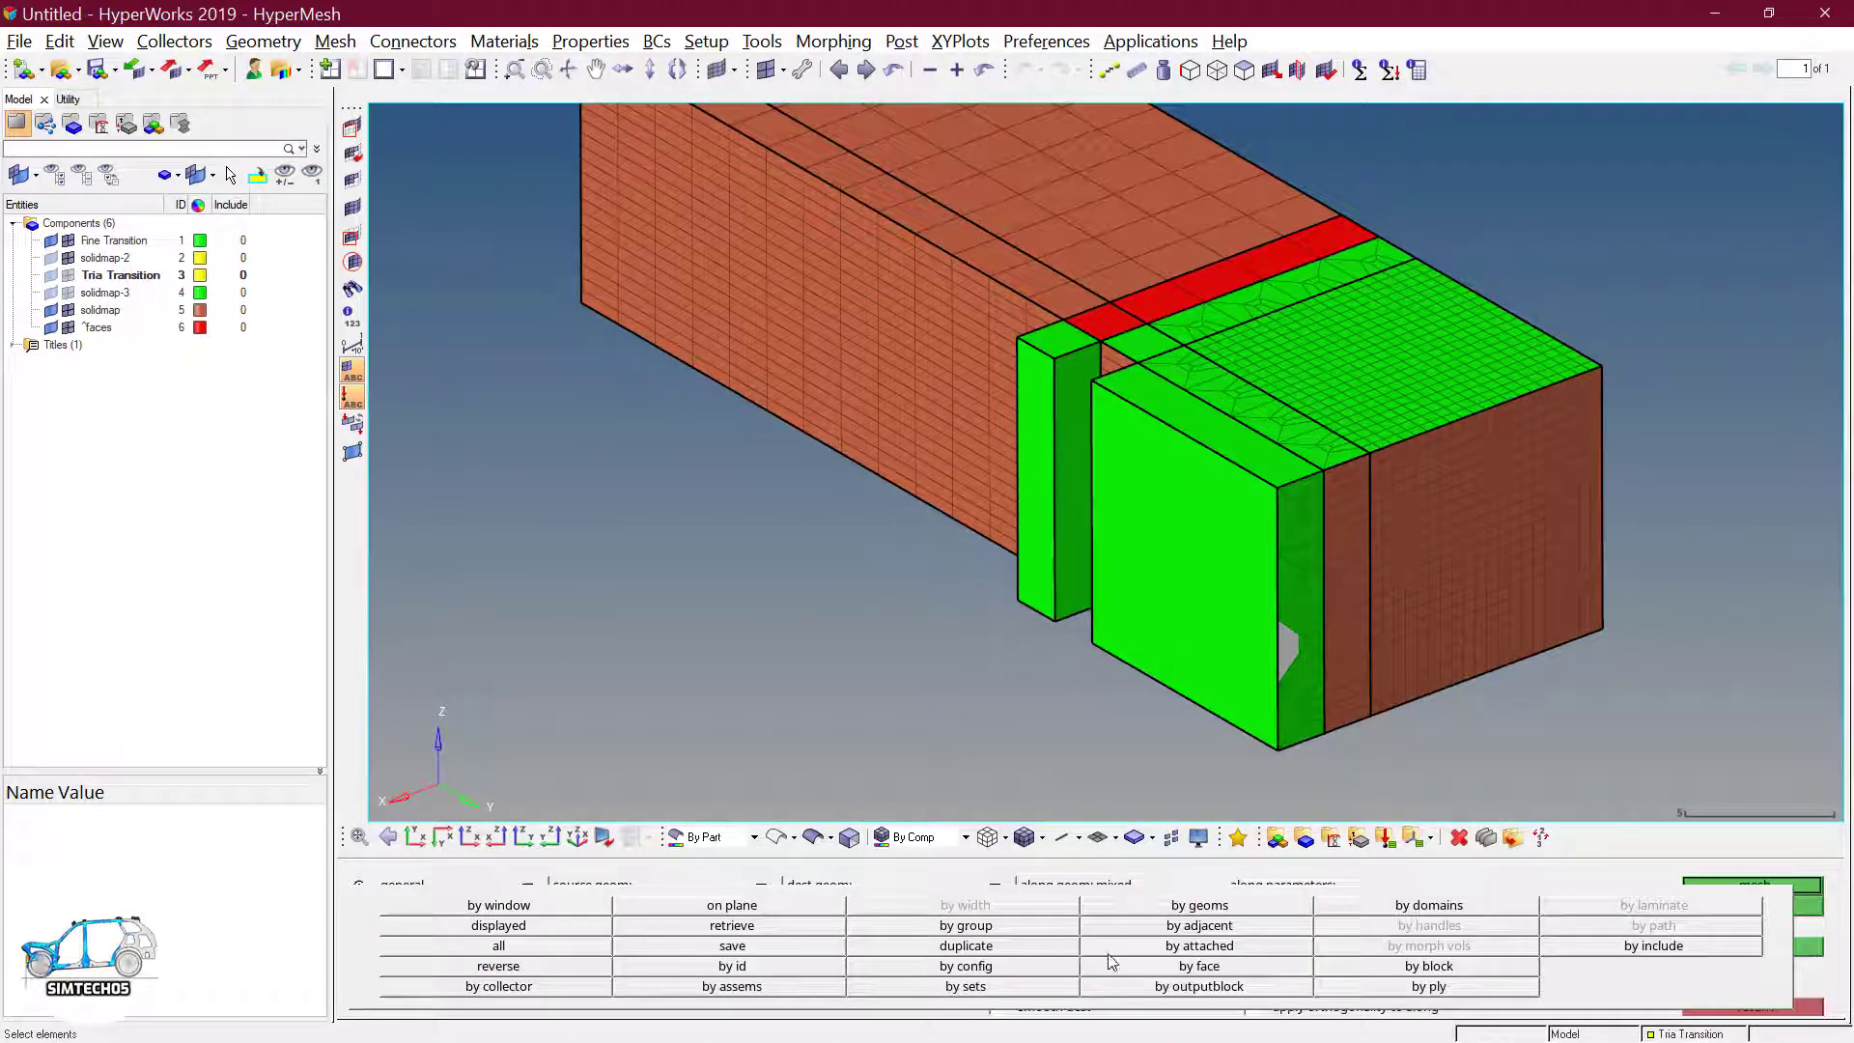
left_click(1198, 965)
left_click(1296, 601)
left_click_drag(1302, 682, 1324, 683, "ctrl")
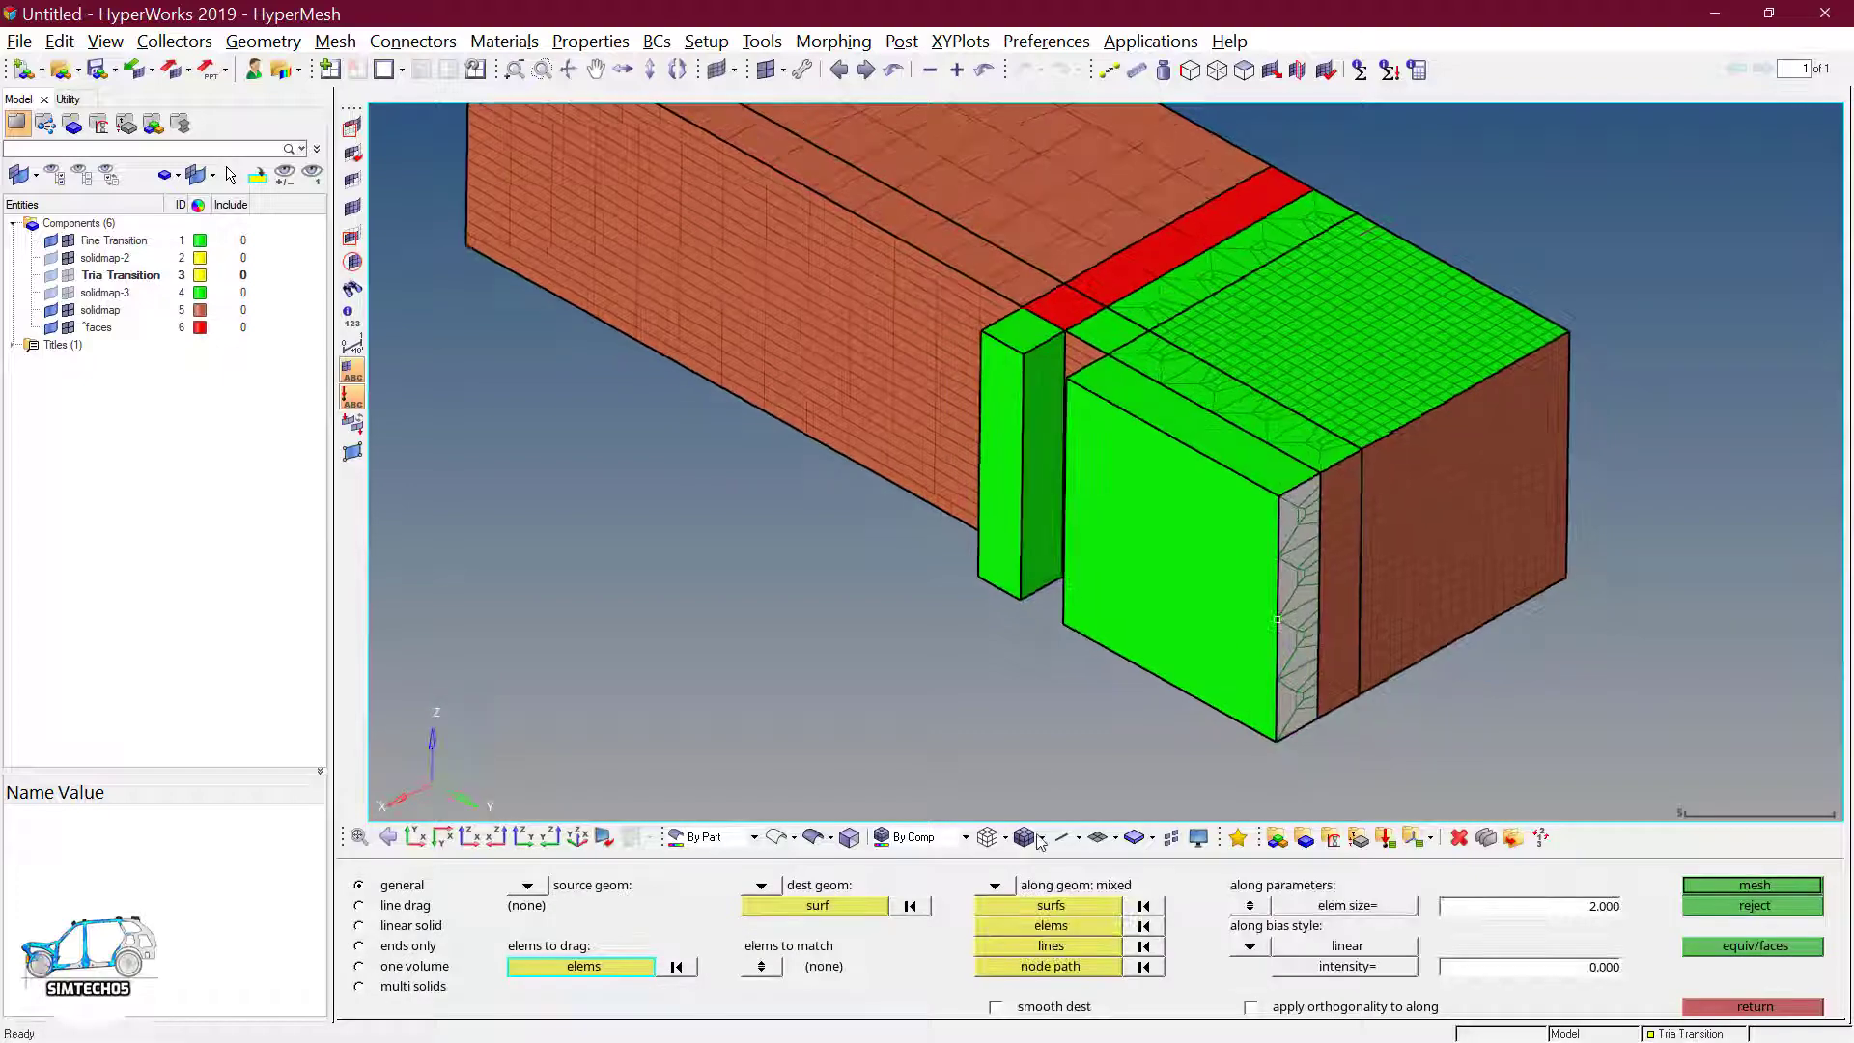
- Set the opposite end surface of the wide corner solid, facing the gap, as the solid map destination
left_click(860, 906)
left_click_drag(1030, 618, 1121, 626, "ctrl")
left_click(1100, 559)
left_click_drag(1318, 698, 1173, 837, "ctrl")
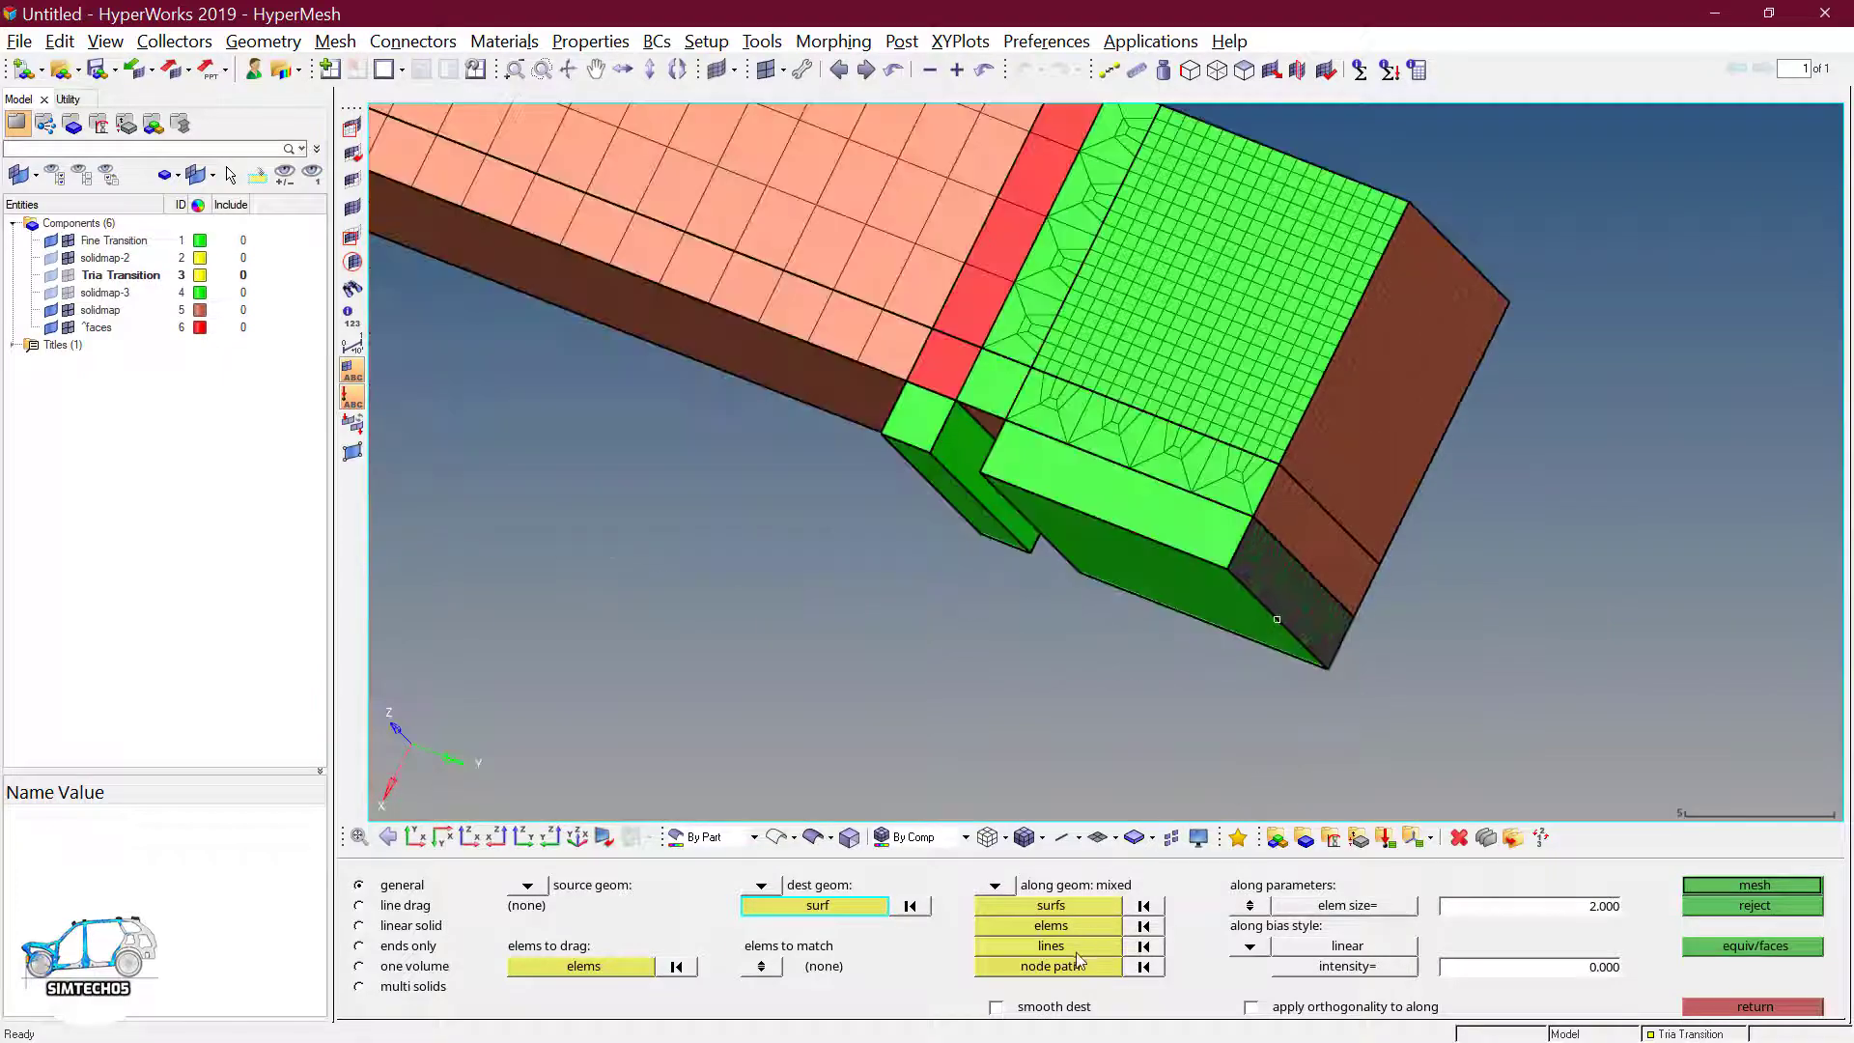
- Define a node path along the wide corner solid's inner top edge and solid-map it at element size 2
left_click(1051, 966)
left_click_drag(1060, 651, 1129, 541, "ctrl")
left_click_drag(1416, 438, 1337, 562, "ctrl")
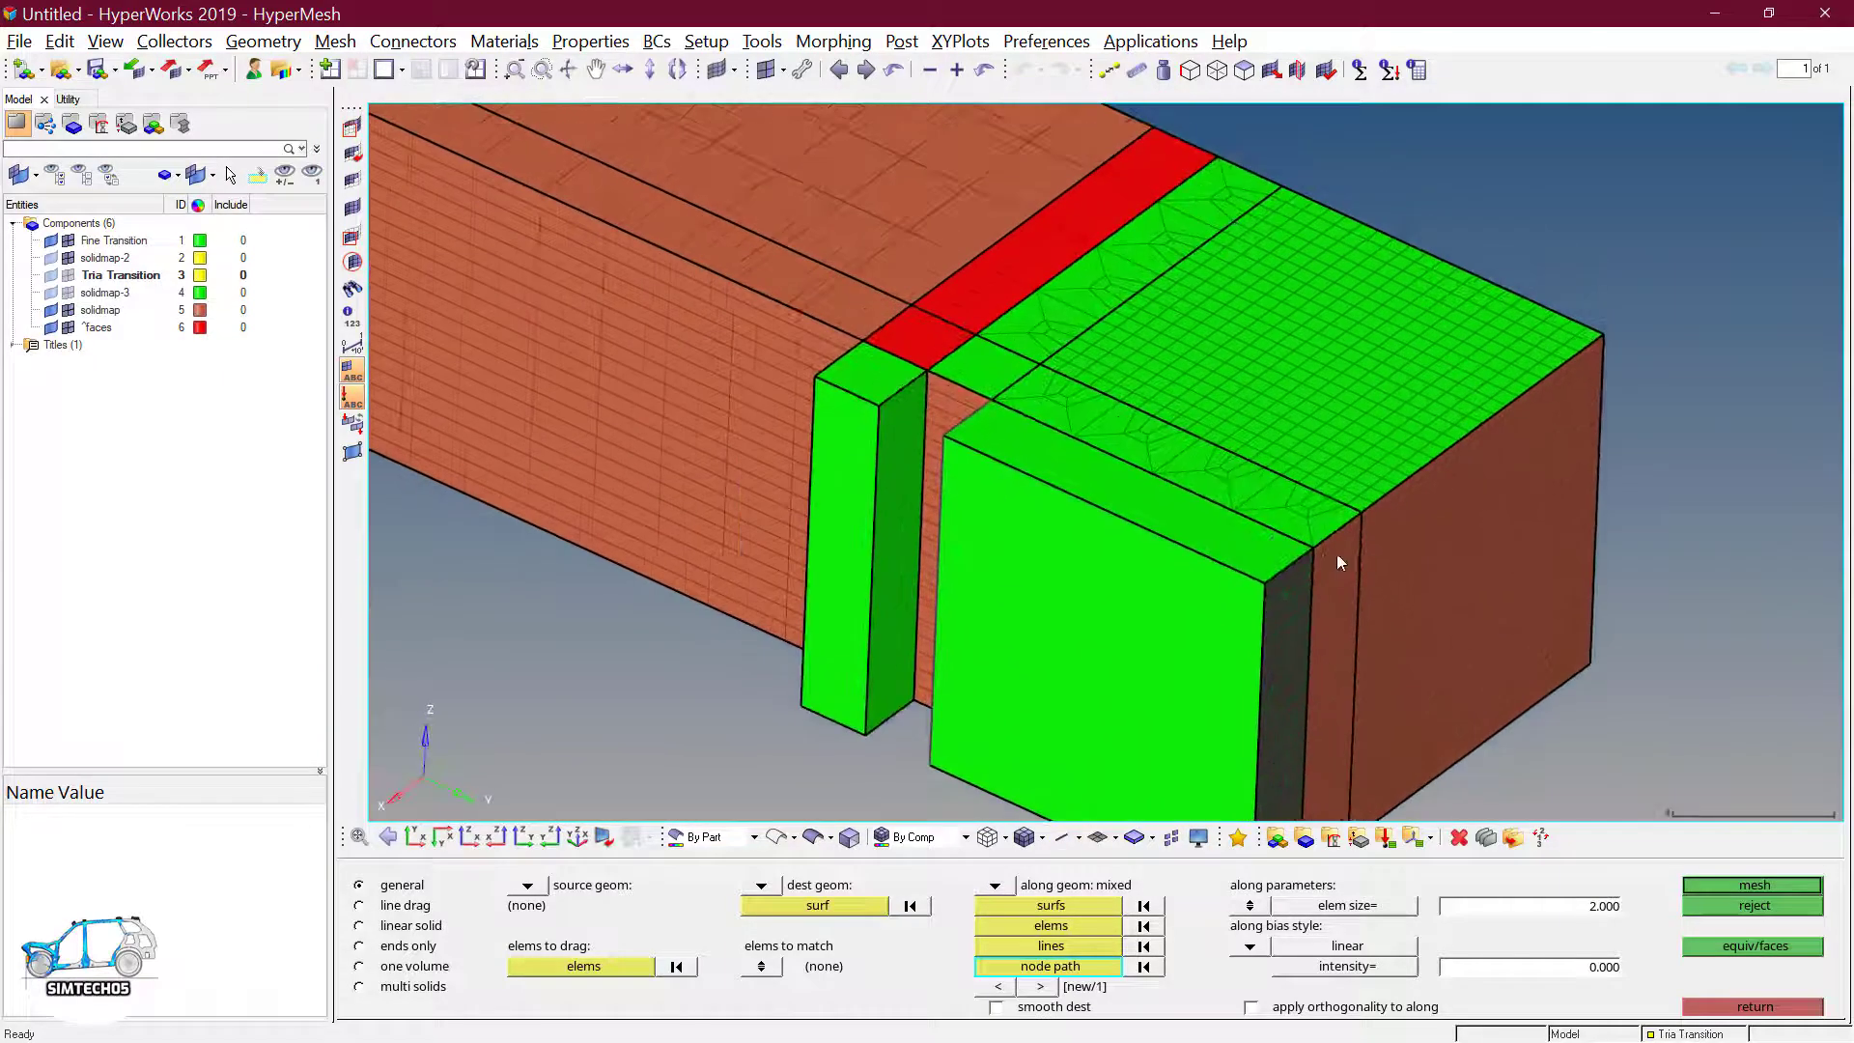
left_click(997, 405)
left_click_drag(1031, 427, 1537, 761, "ctrl")
left_click(1749, 882)
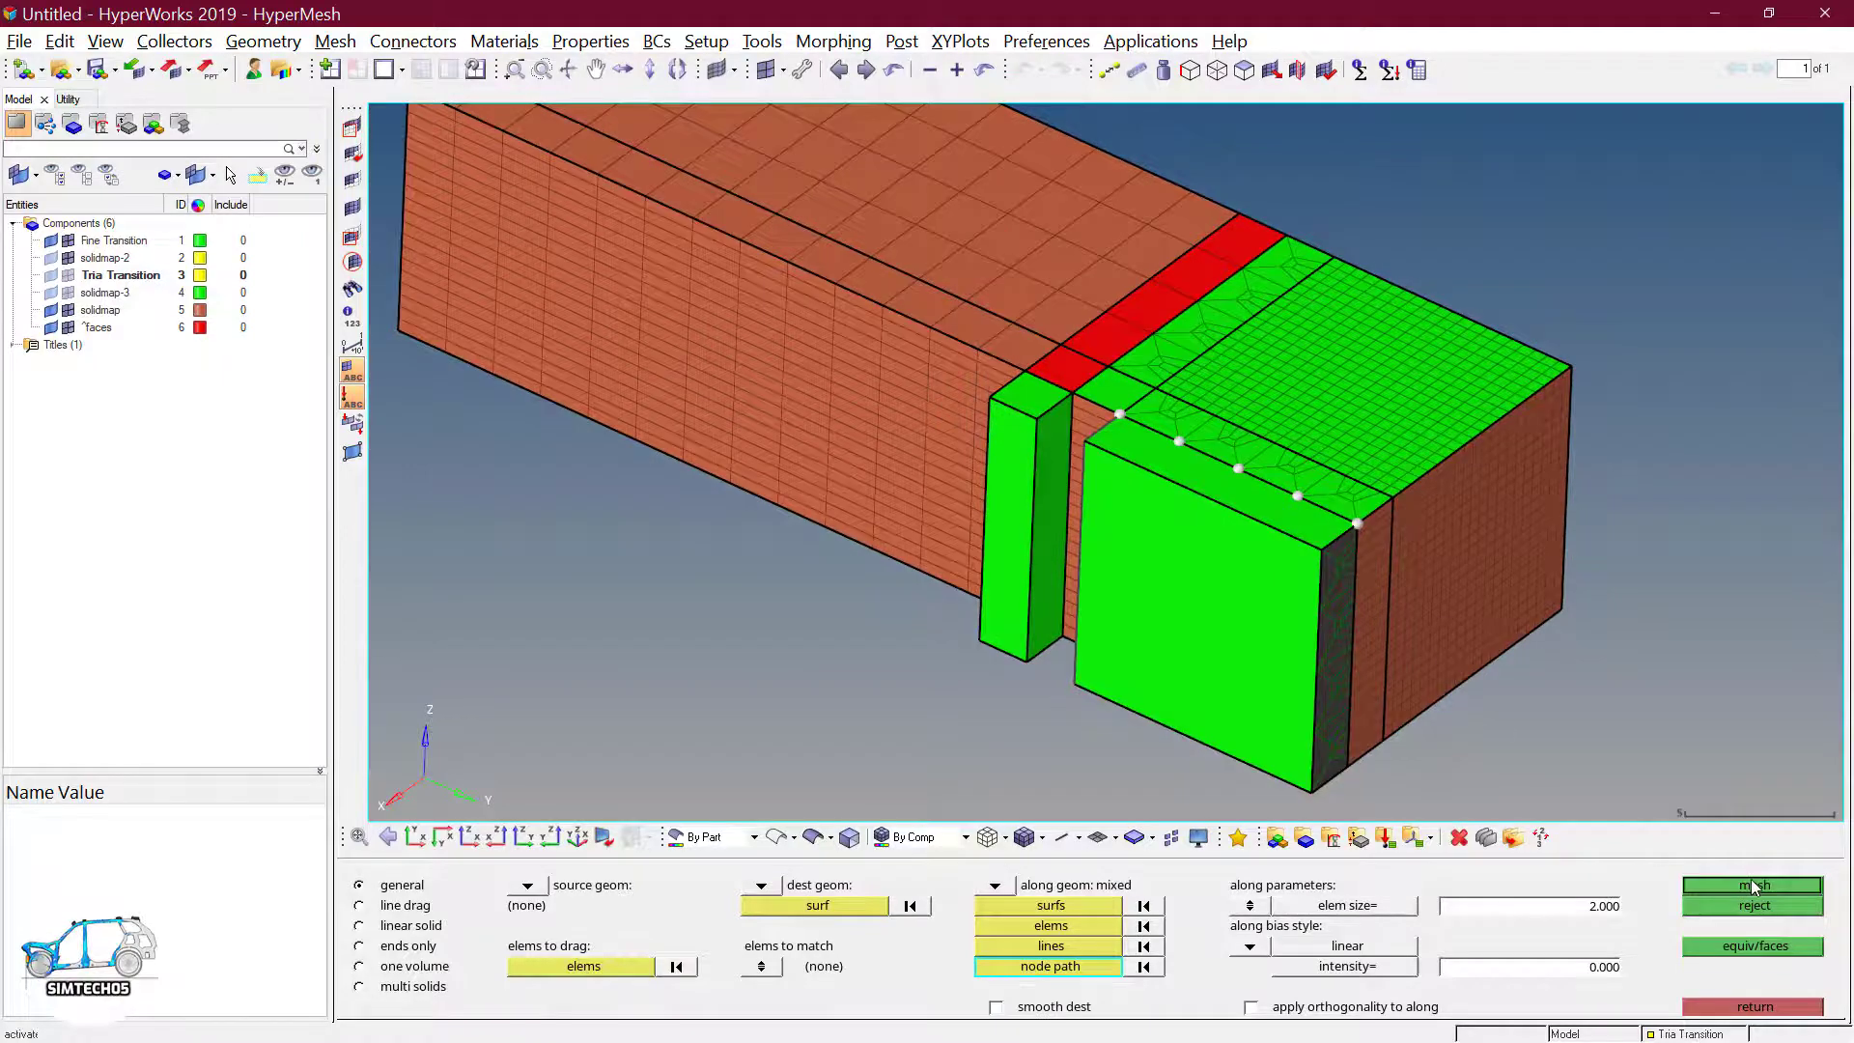
- Find the faces of the end elements of the newly meshed wide solid that border the gap
left_click_drag(1333, 552, 1257, 492, "ctrl")
scroll(1325, 537, "up", 2, "ctrl")
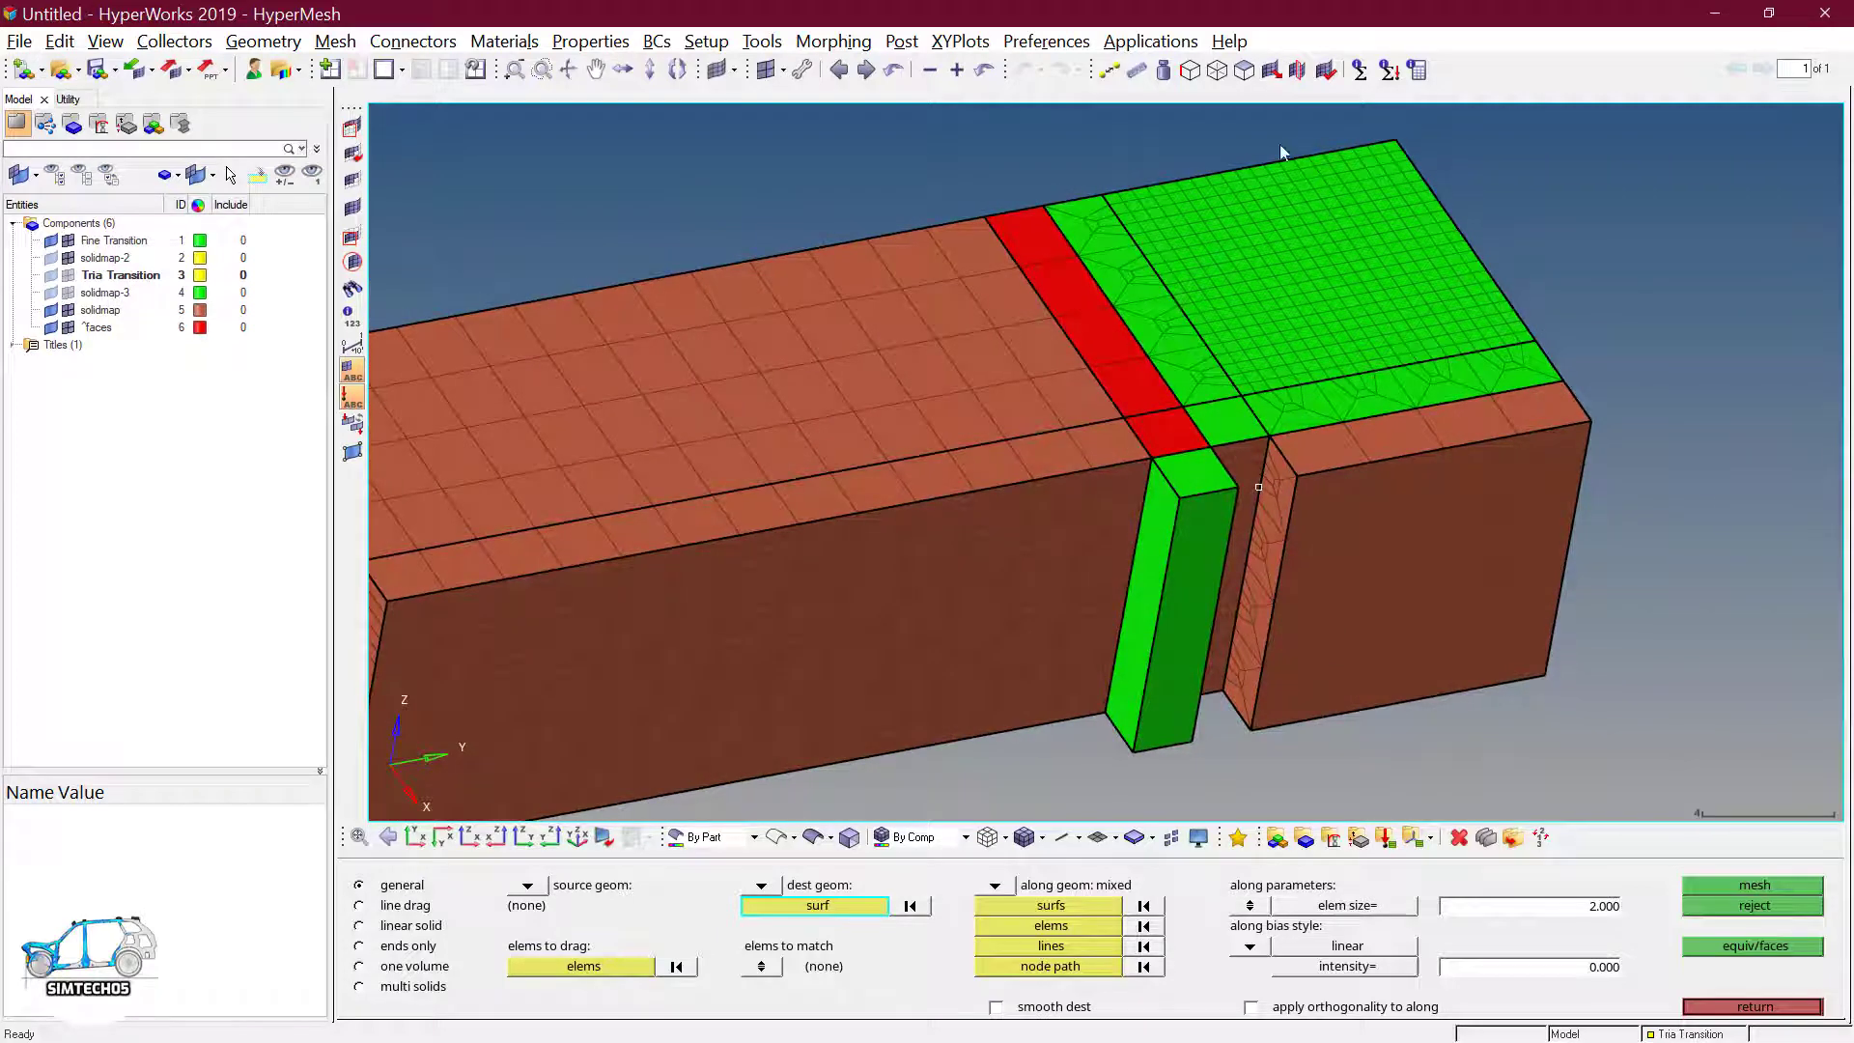
left_click(1244, 72)
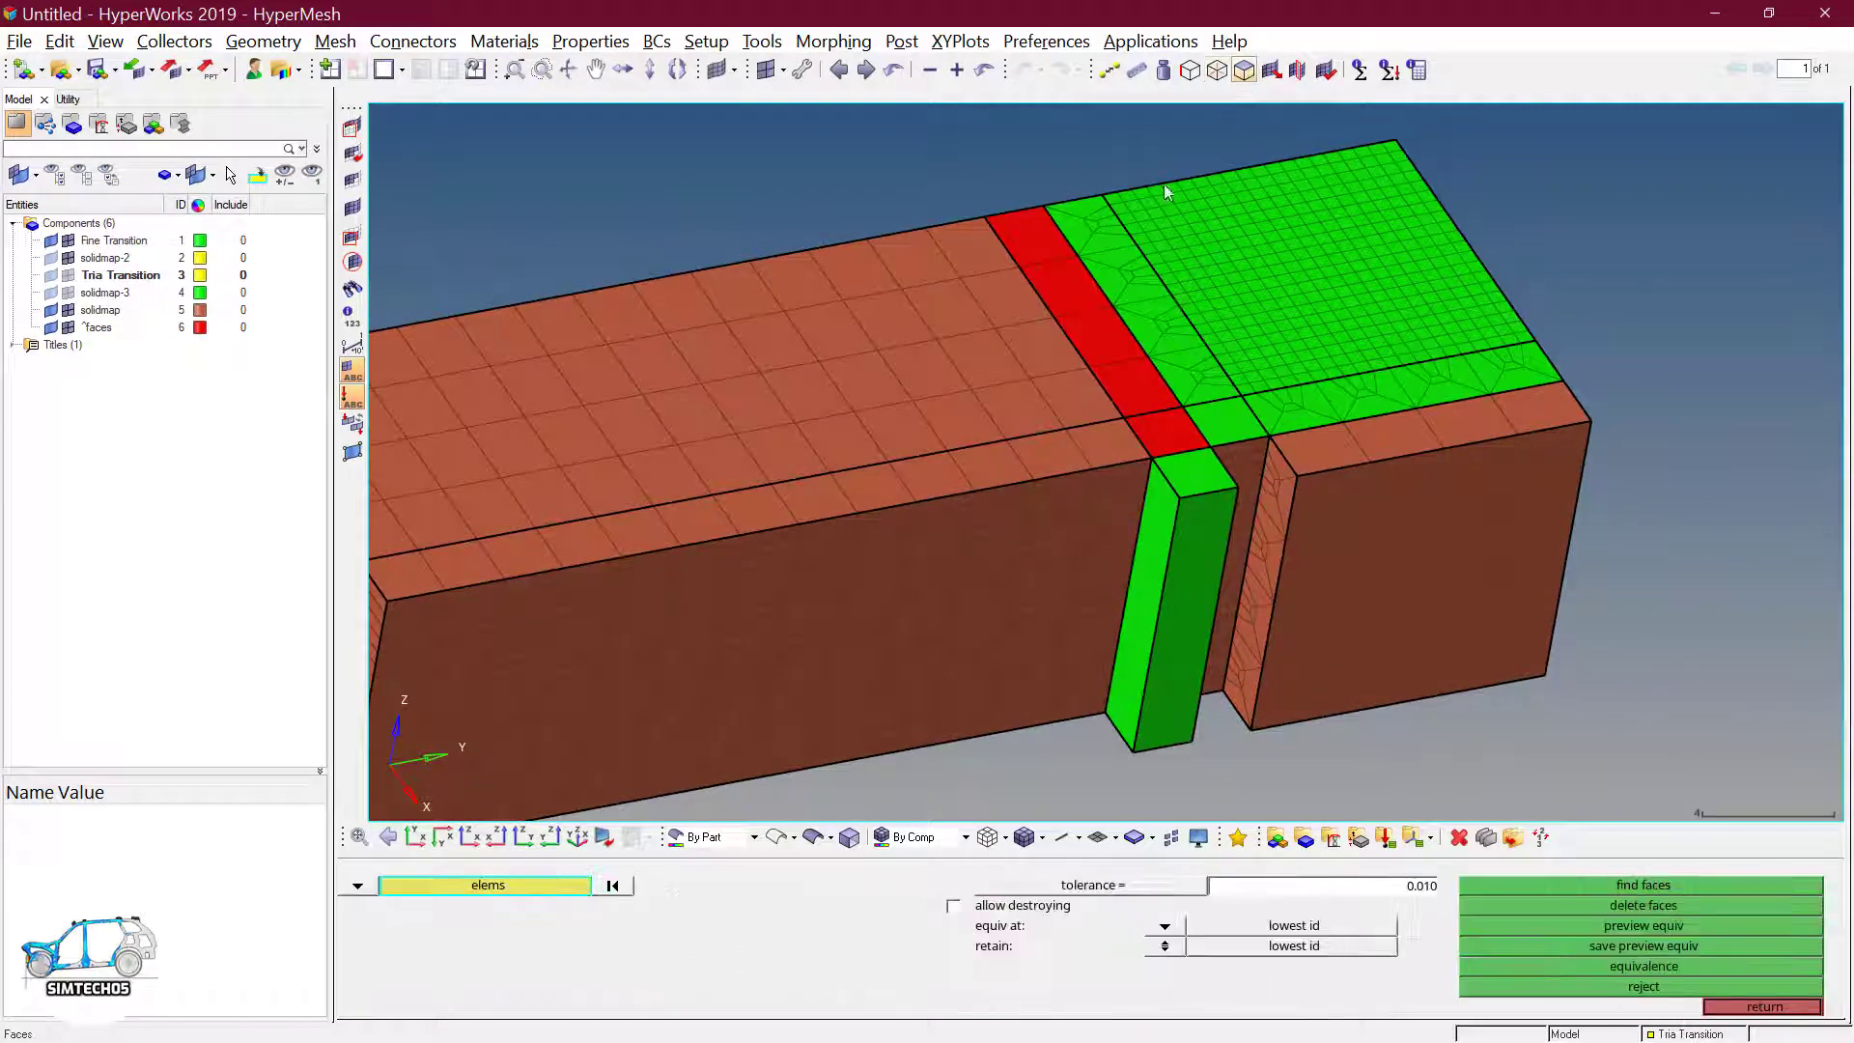
left_click(441, 836)
left_click(469, 836)
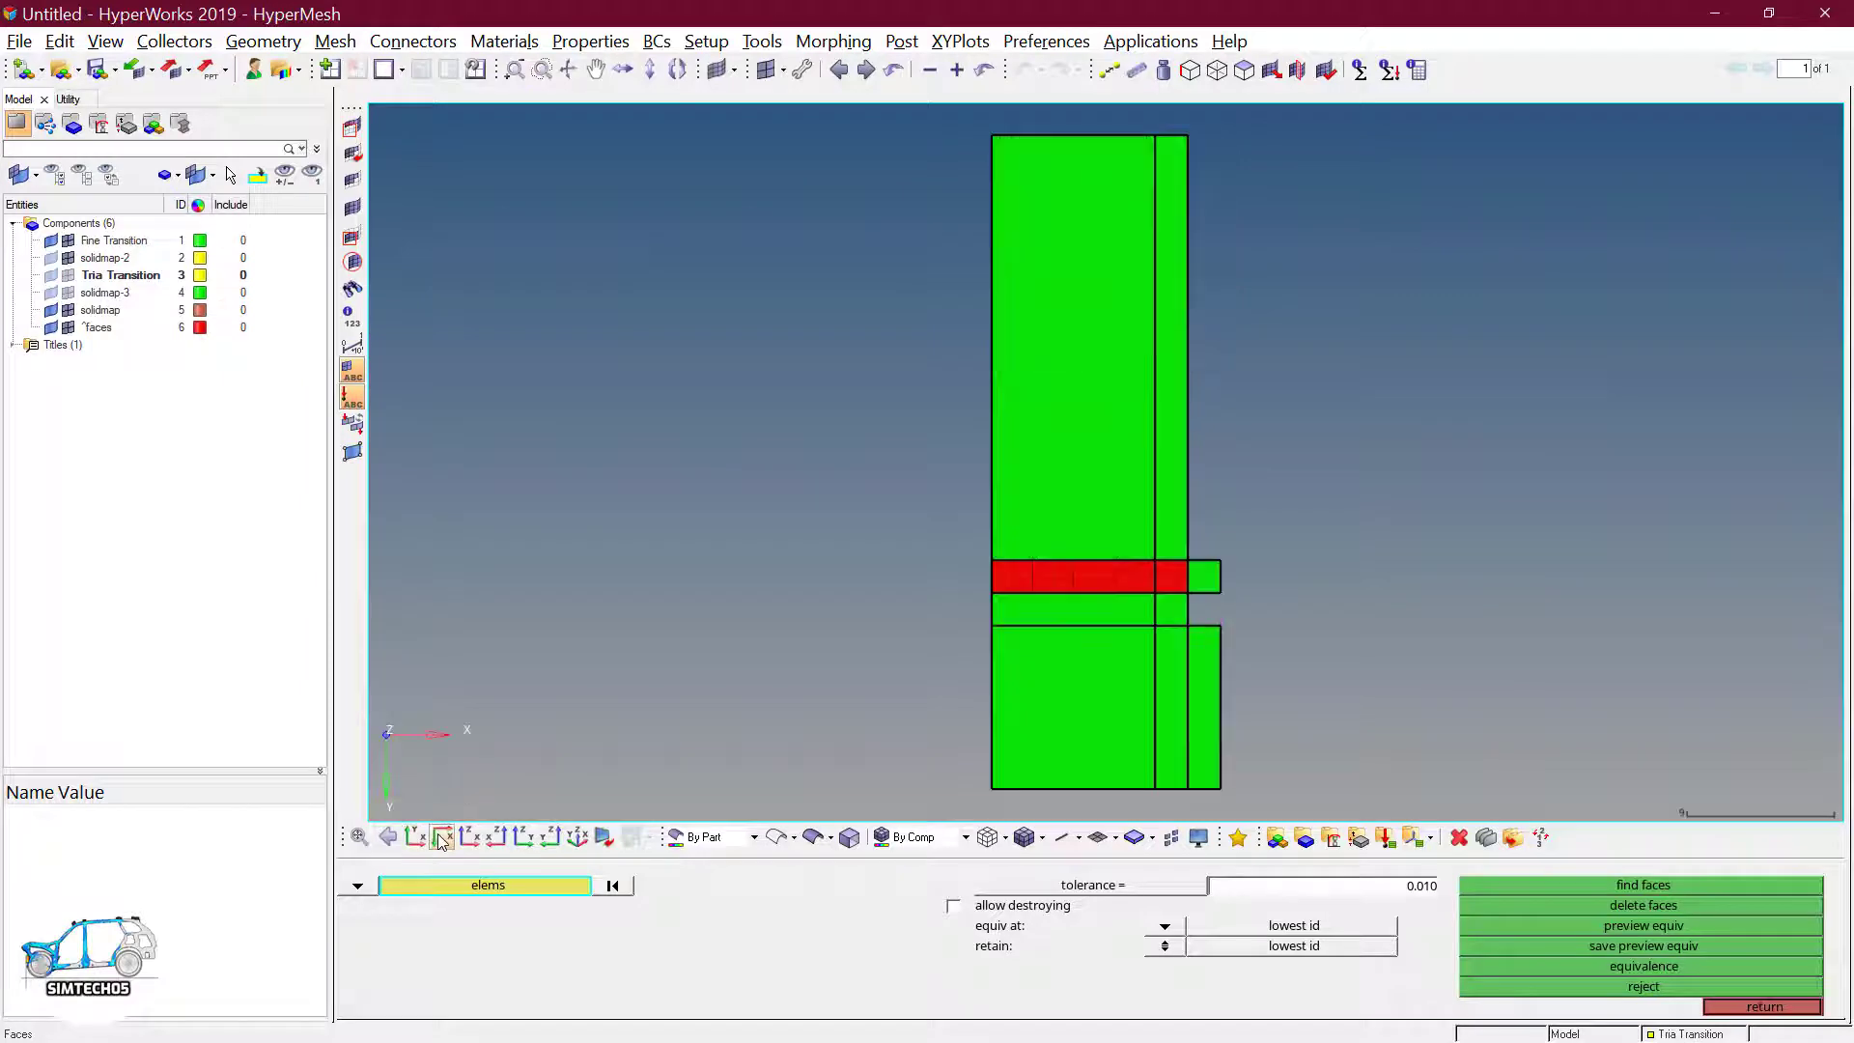
scroll(1132, 634, "down", 3, "ctrl")
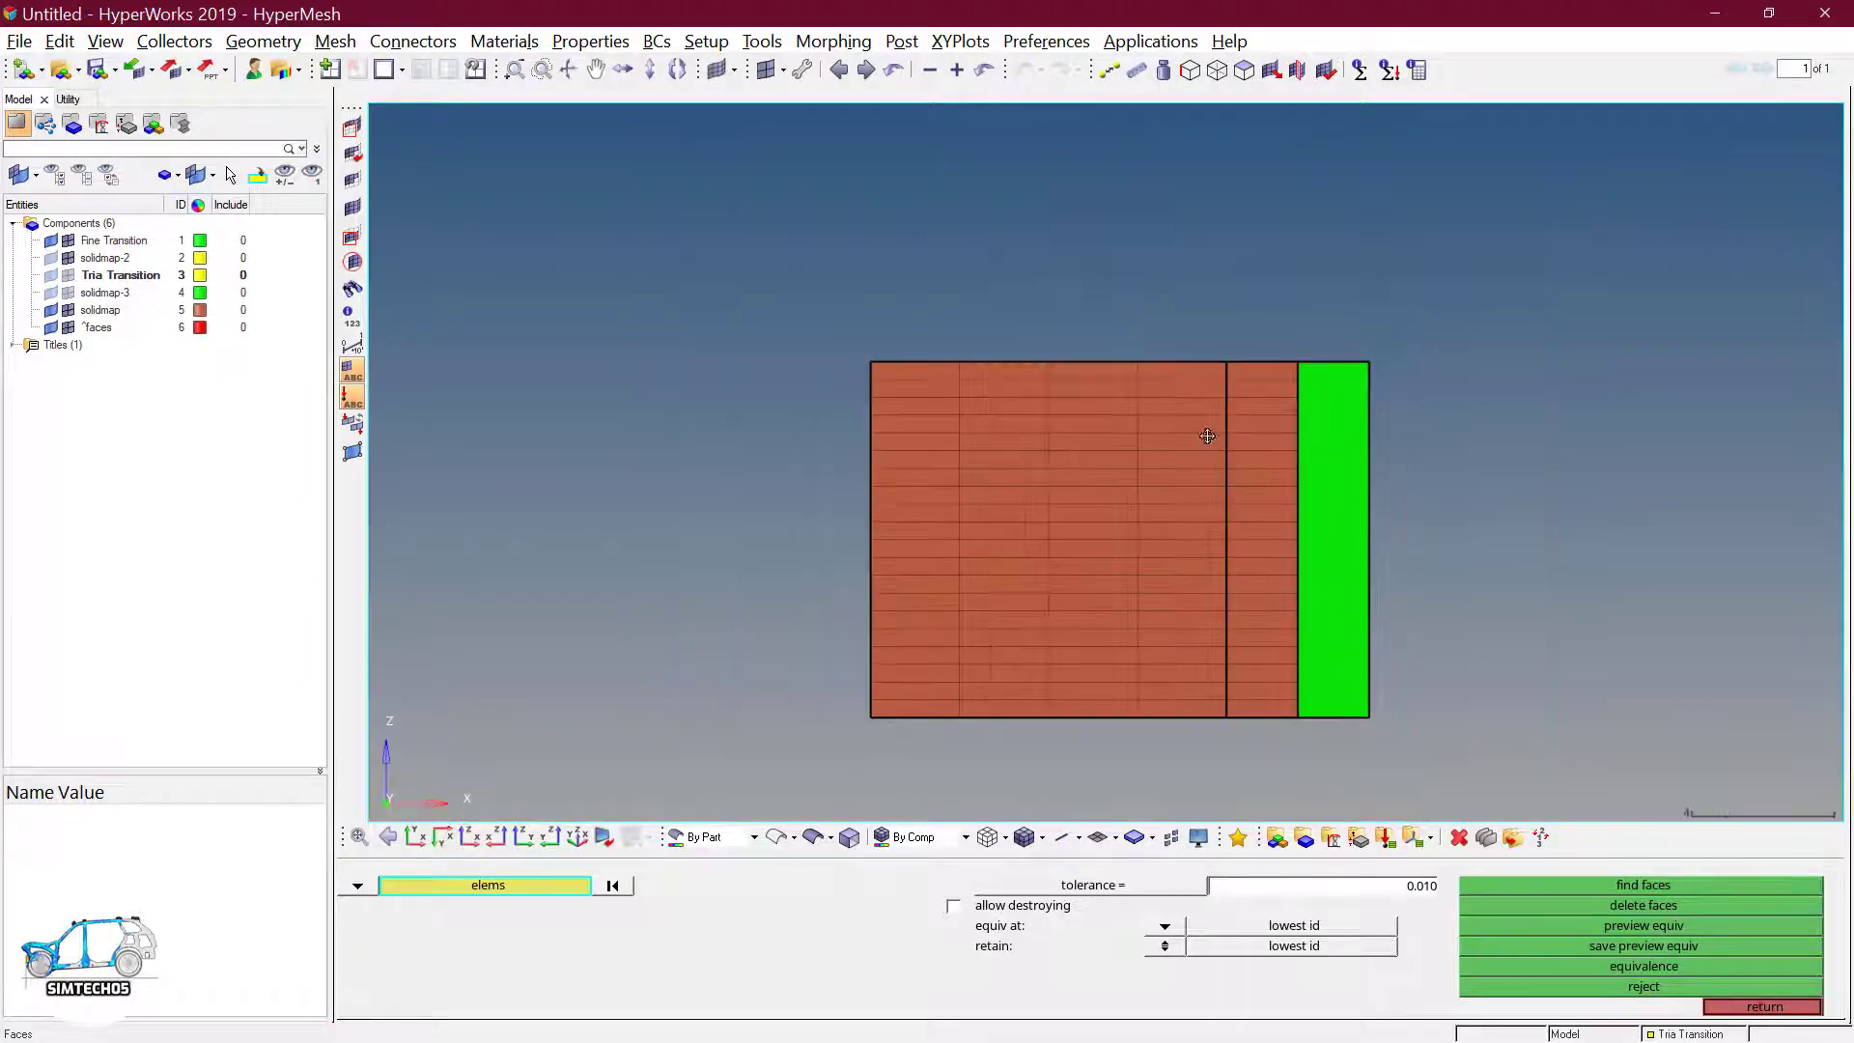
left_click_drag(1208, 435, 1251, 491, "ctrl")
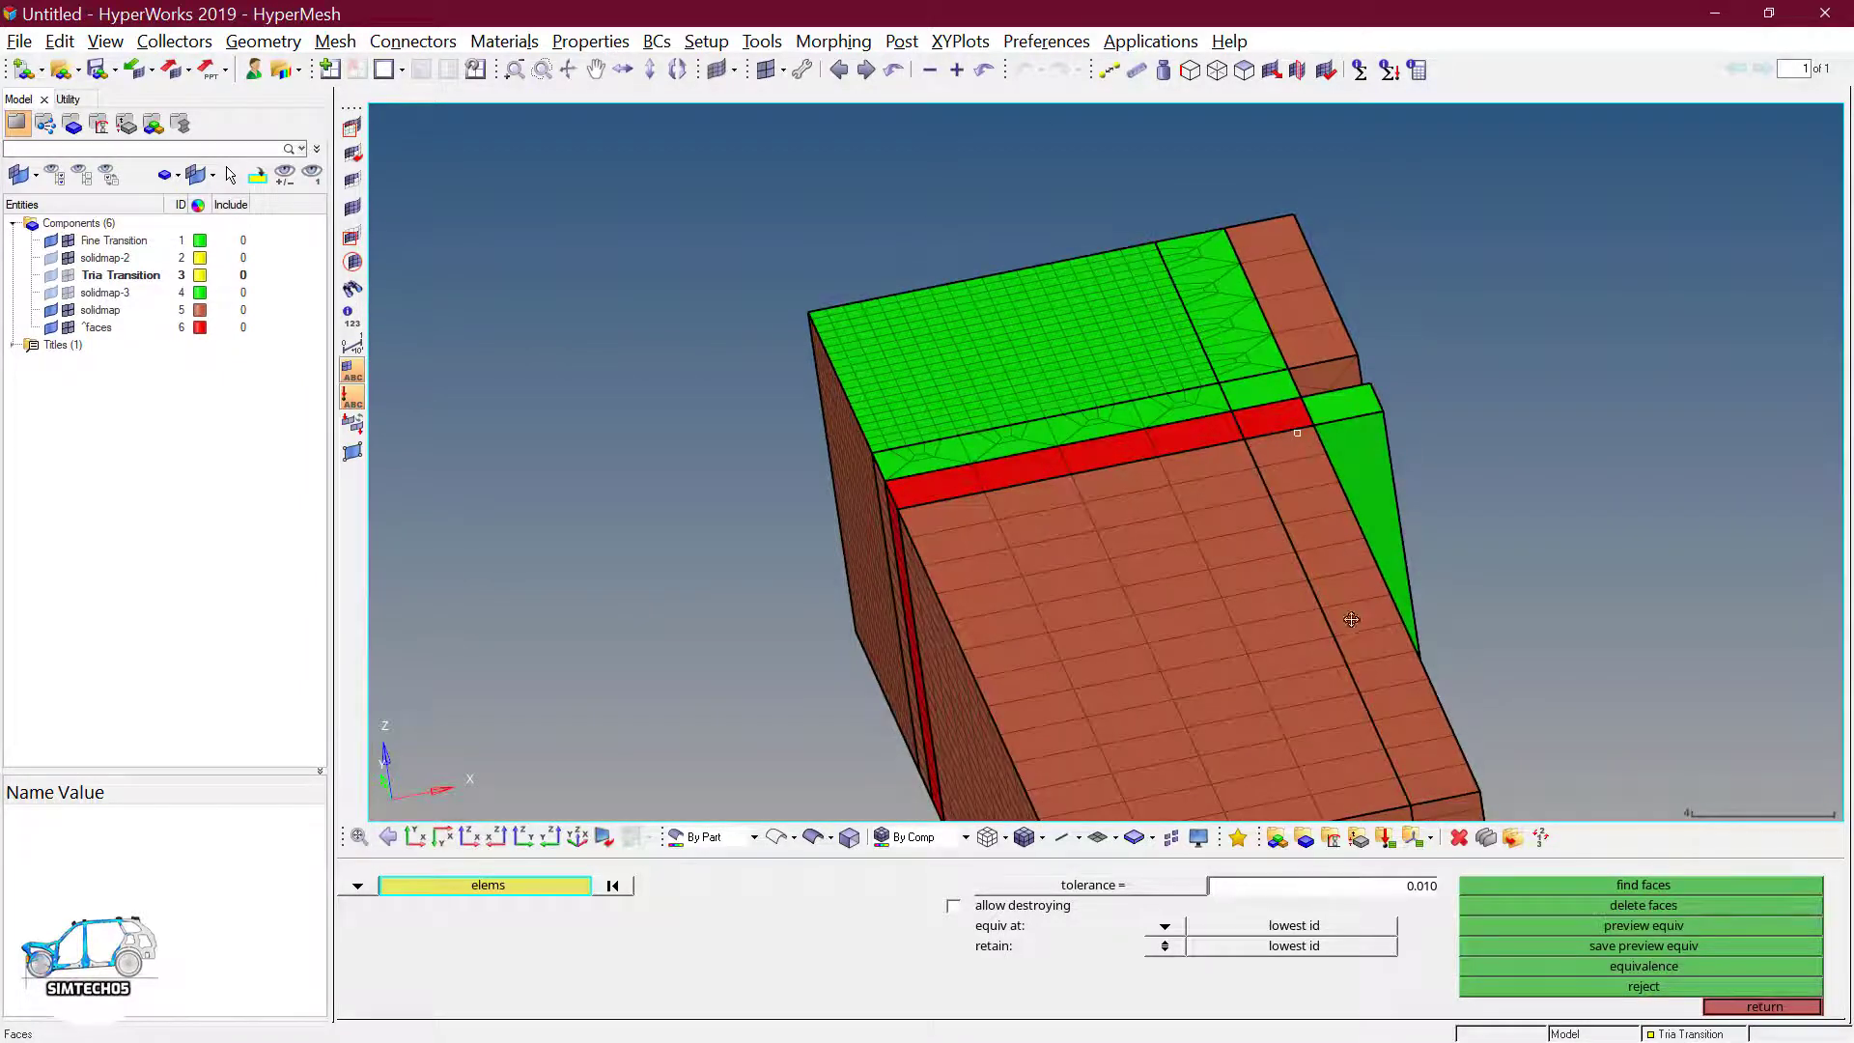
left_click_drag(1350, 618, 1277, 498, "ctrl")
left_click(1318, 477)
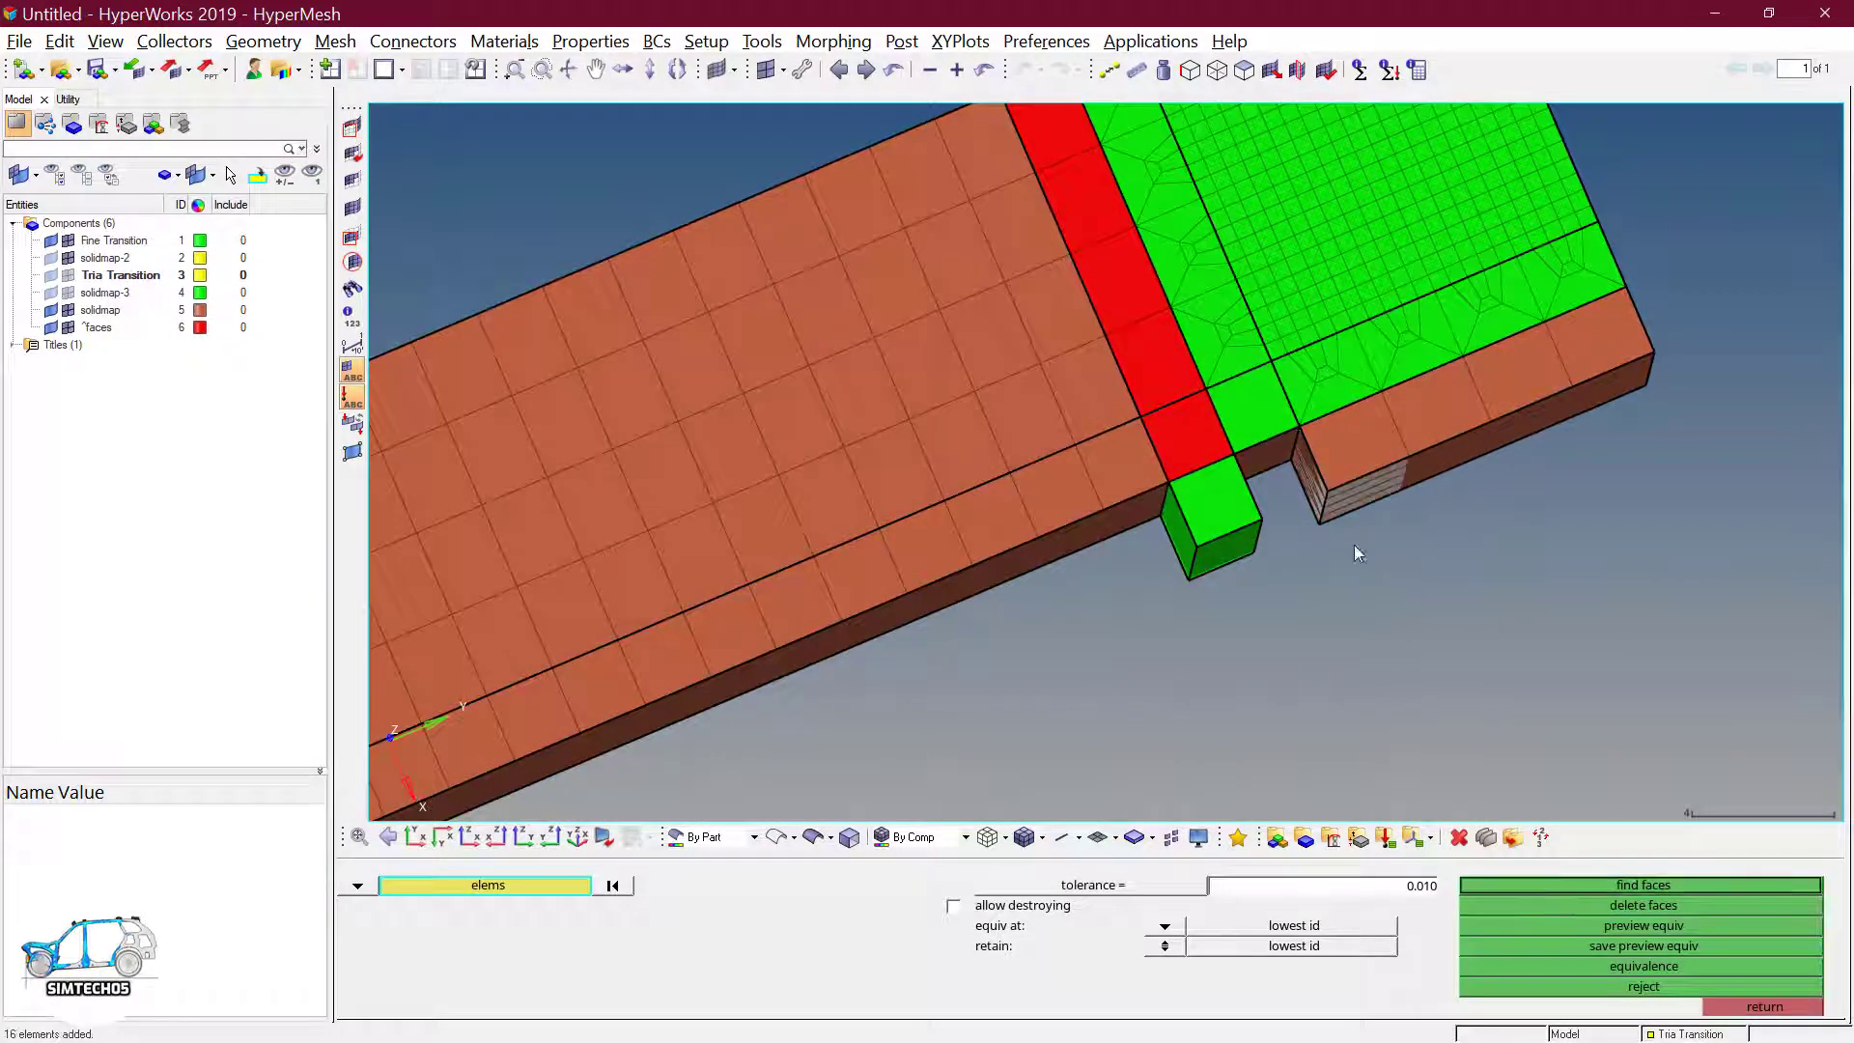
left_click_drag(1287, 425, 1425, 475, "shift")
middle_click(1411, 684)
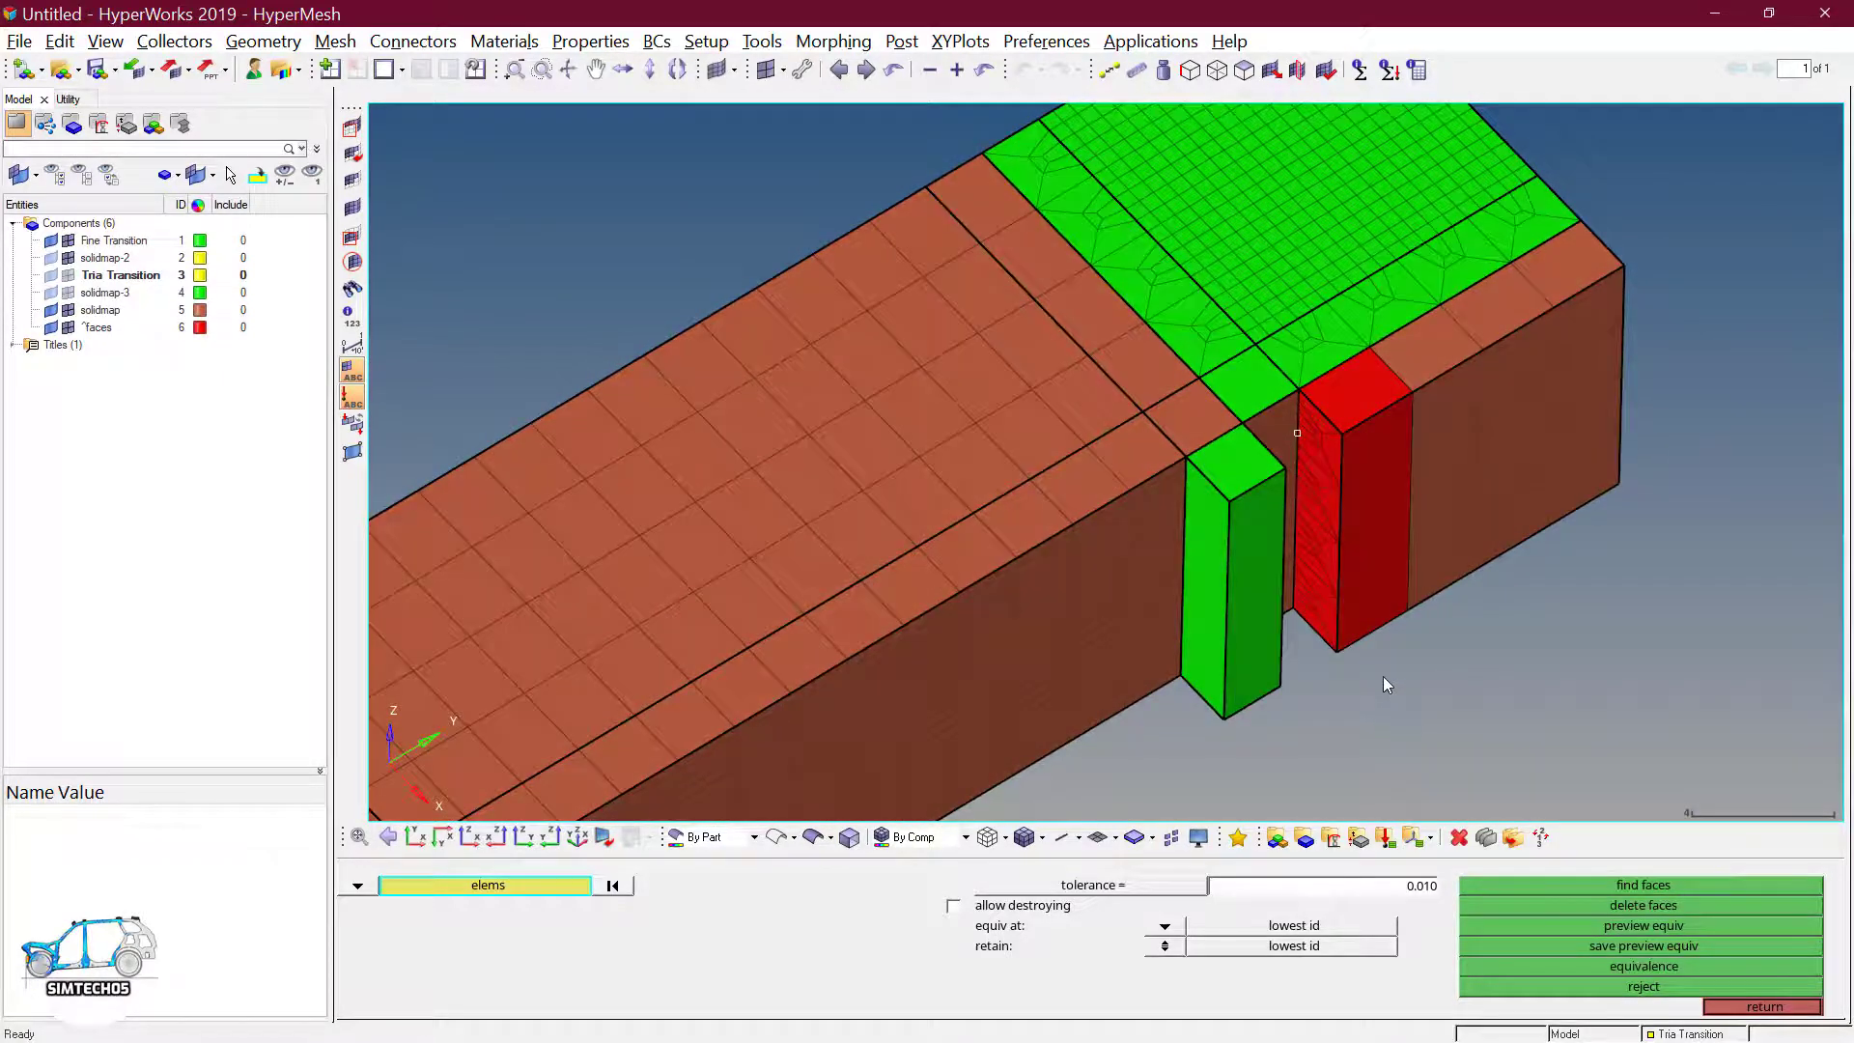
key("Escape")
- Select by face the extracted face elements bordering the gap as elements to drag
right_click_drag(1360, 584, 1346, 577, "ctrl")
left_click(576, 969)
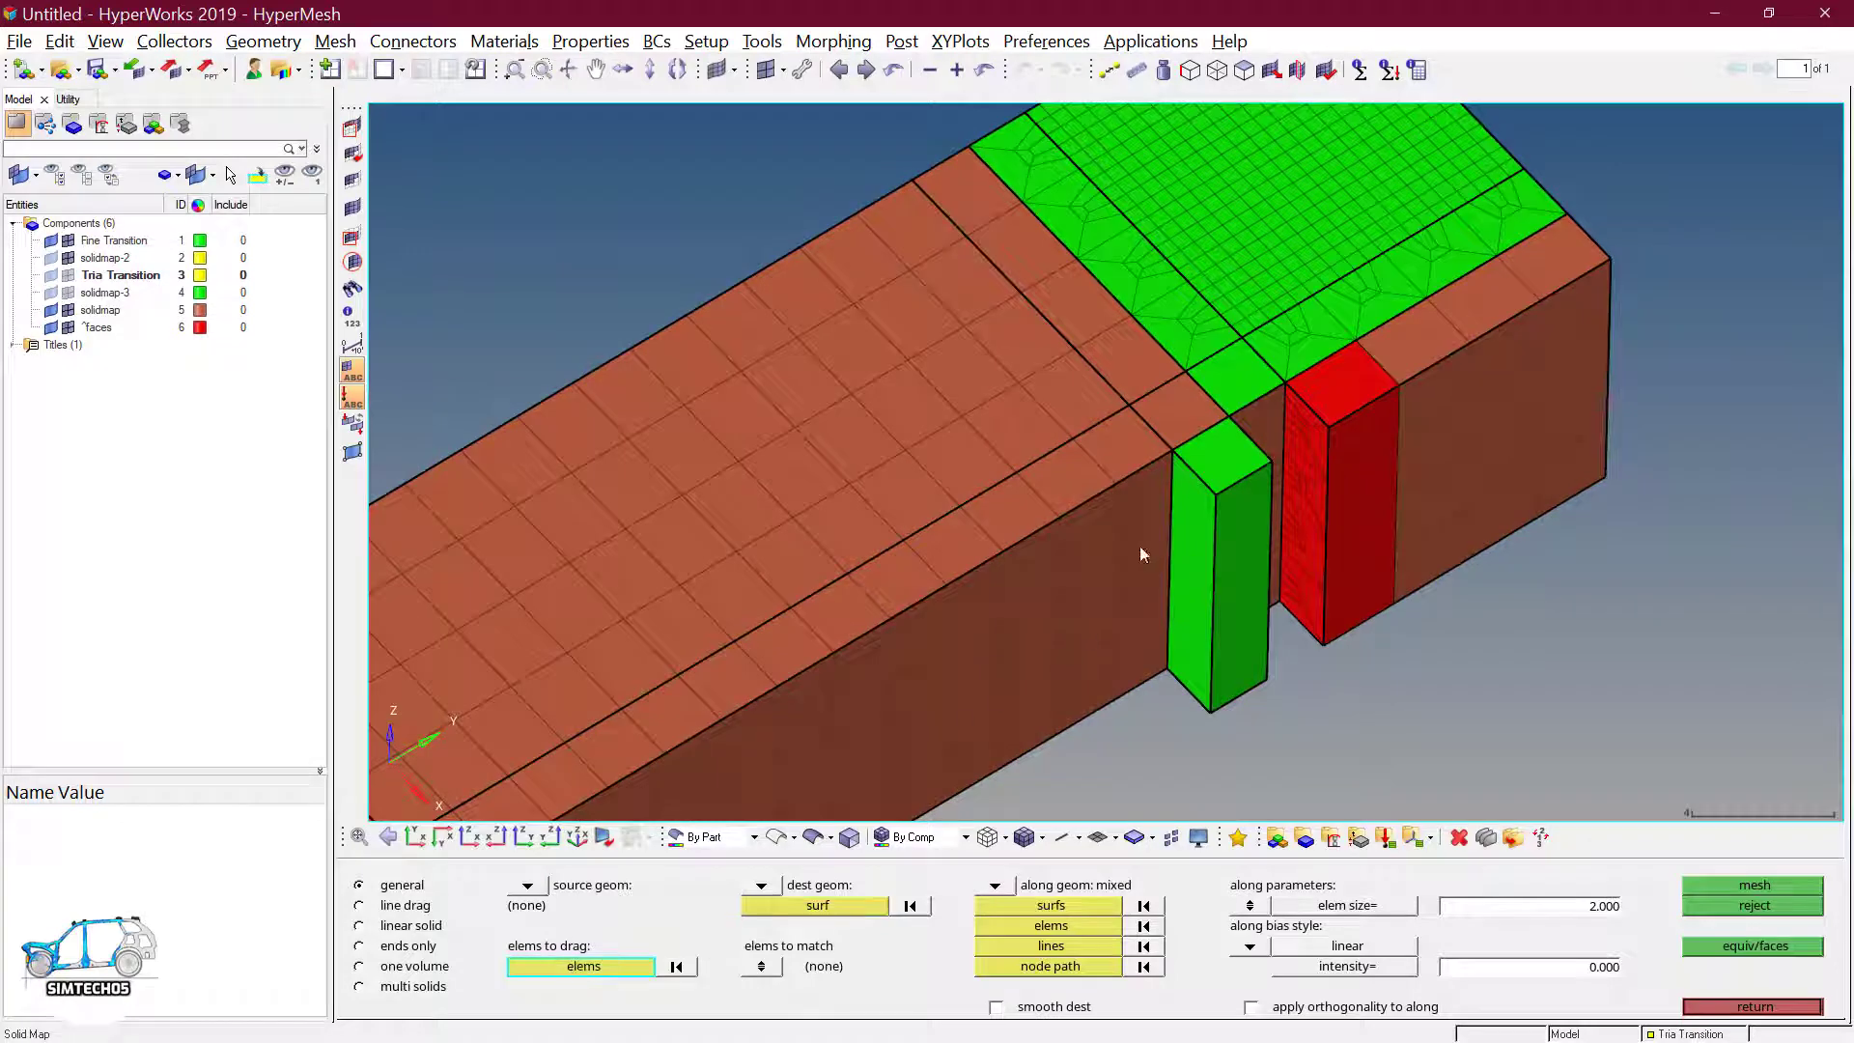
scroll(1139, 547, "up", 2)
left_click(642, 969)
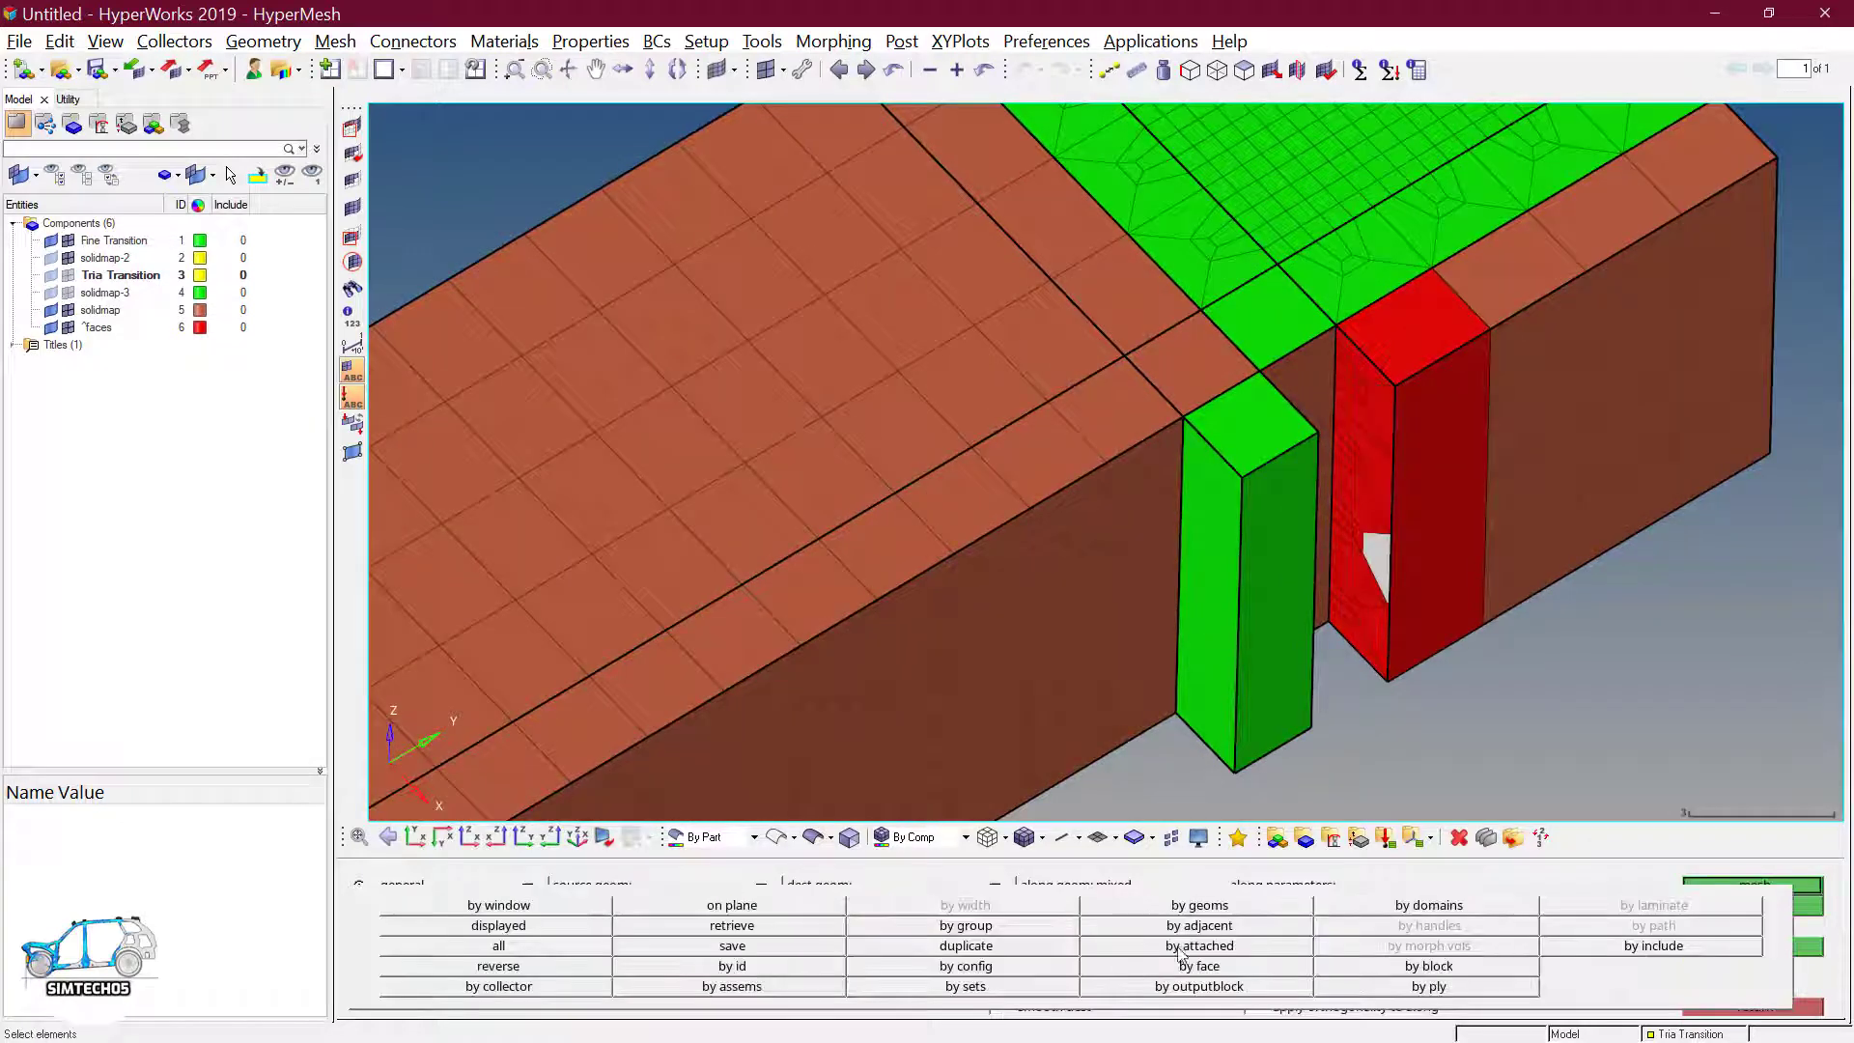
left_click(1200, 966)
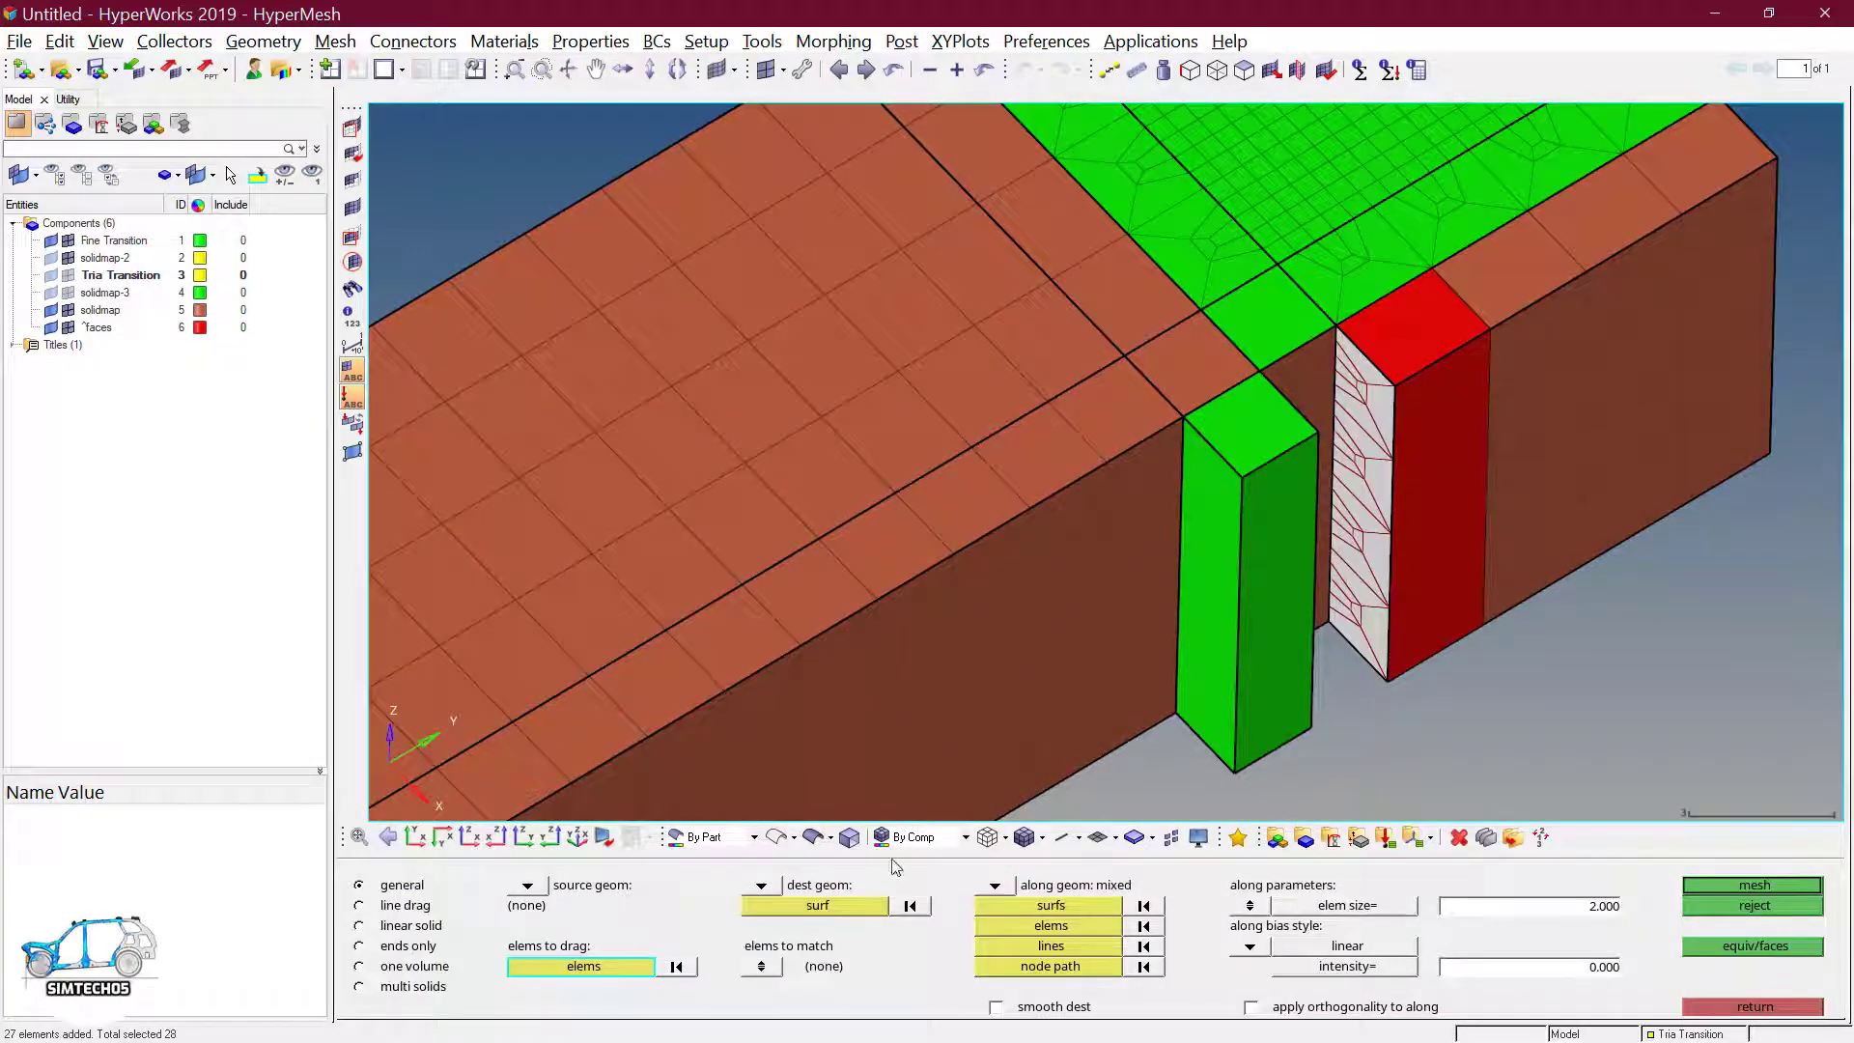
- Solid-map the gap at element size 2 onto the narrow unmeshed solid's facing surface, using a two-node path along the gap's inner top edge
left_click(847, 908)
left_click_drag(1608, 640, 1226, 634, "ctrl")
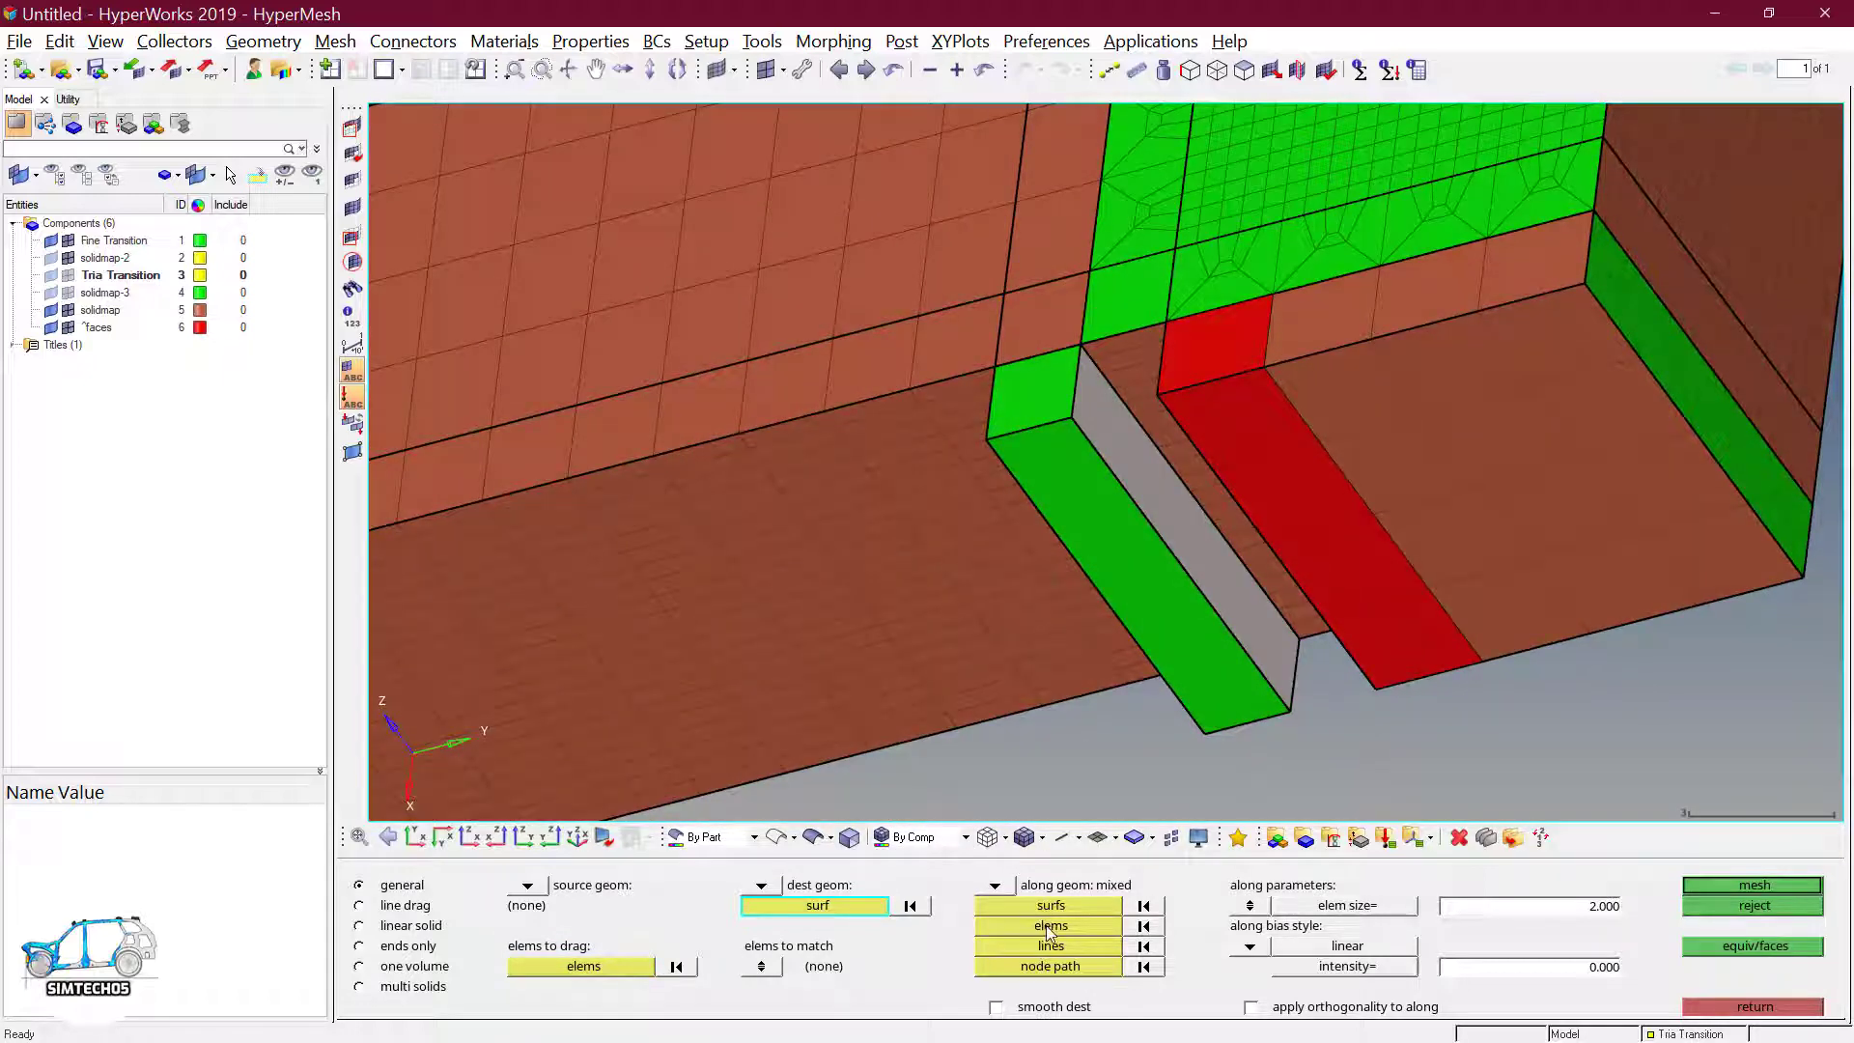
left_click(1050, 965)
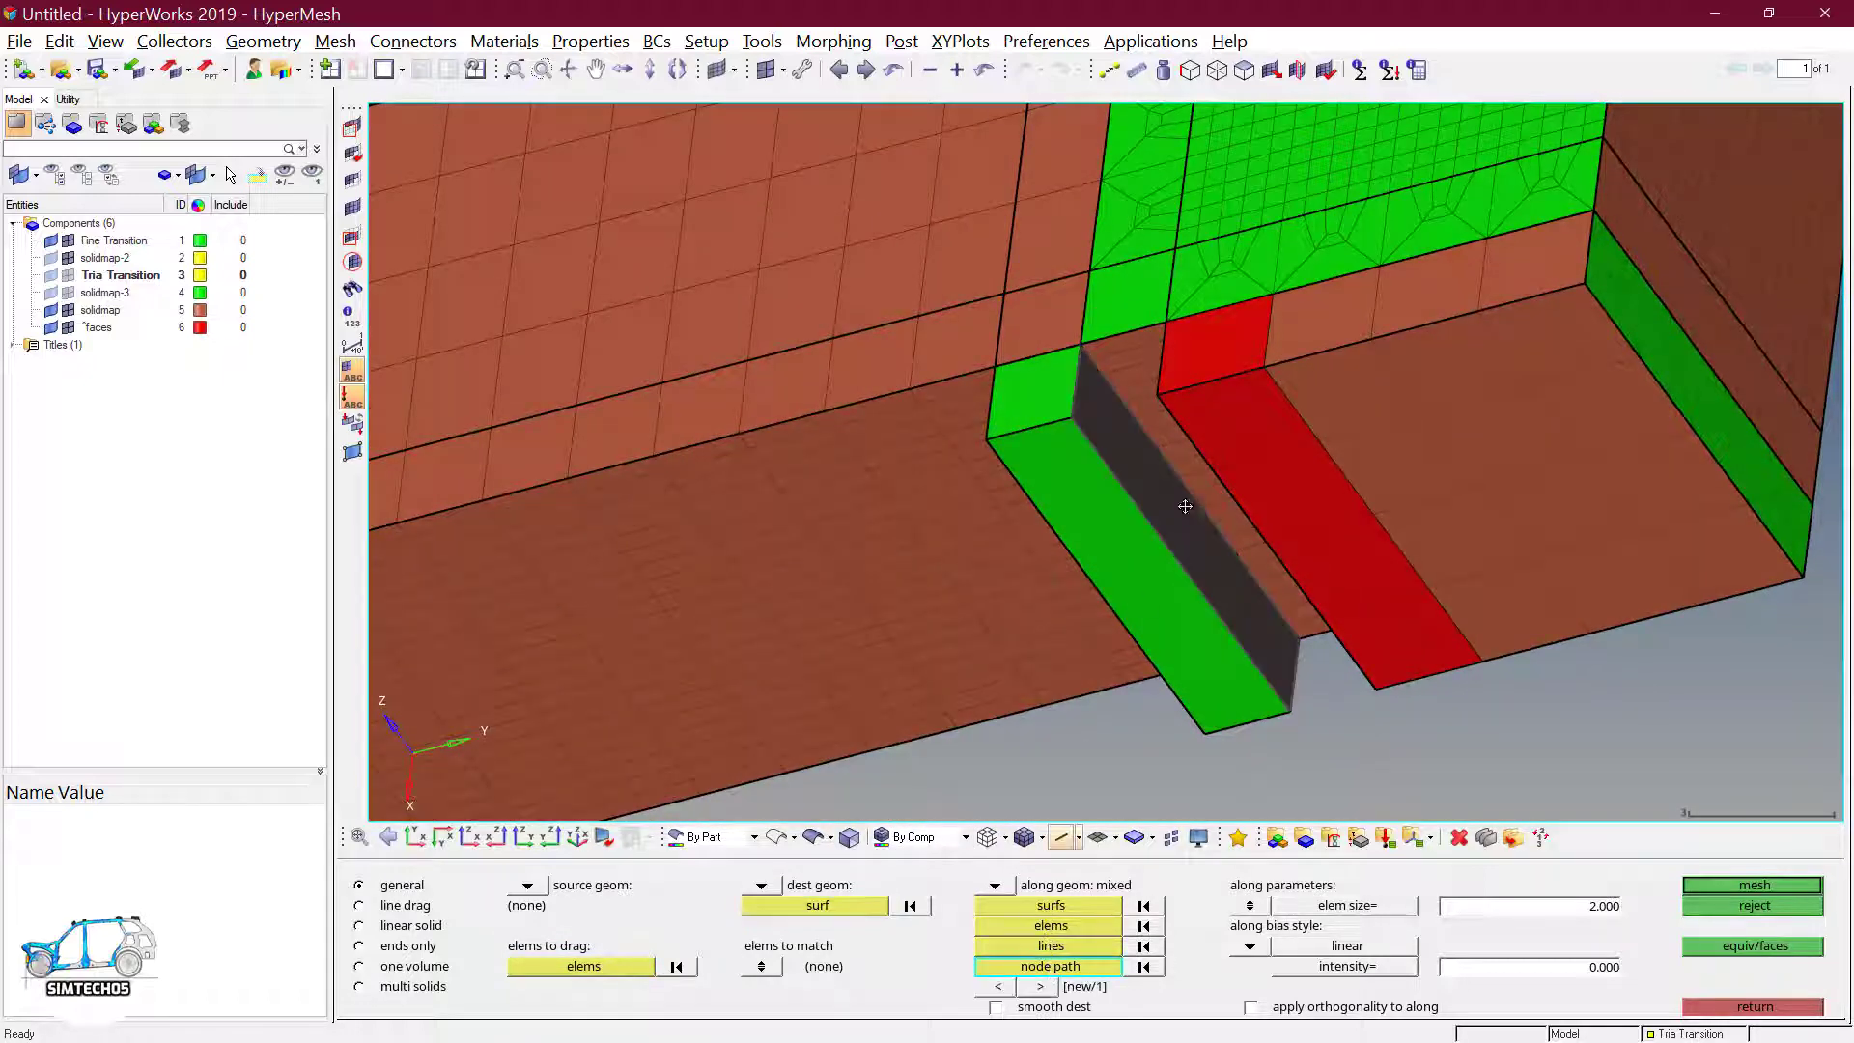
left_click_drag(1179, 509, 1366, 381, "ctrl")
left_click(1341, 363)
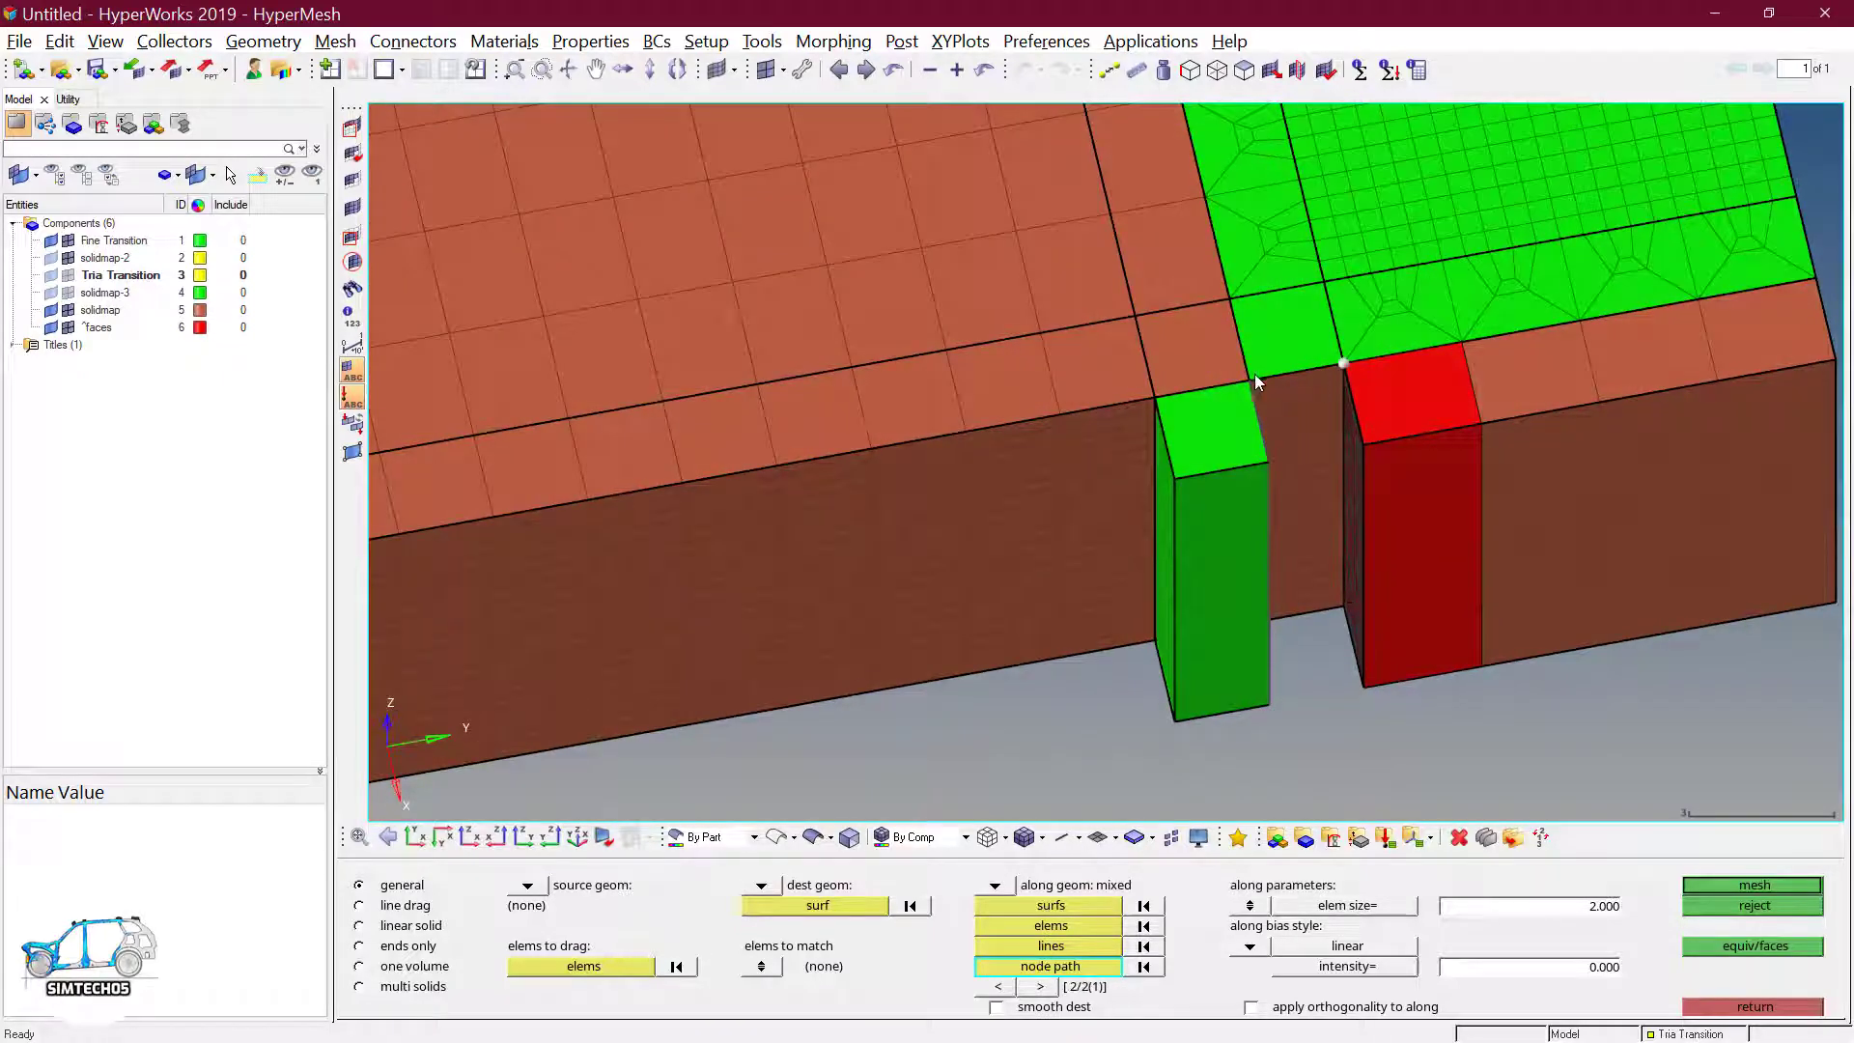
left_click(1250, 378)
left_click(1745, 890)
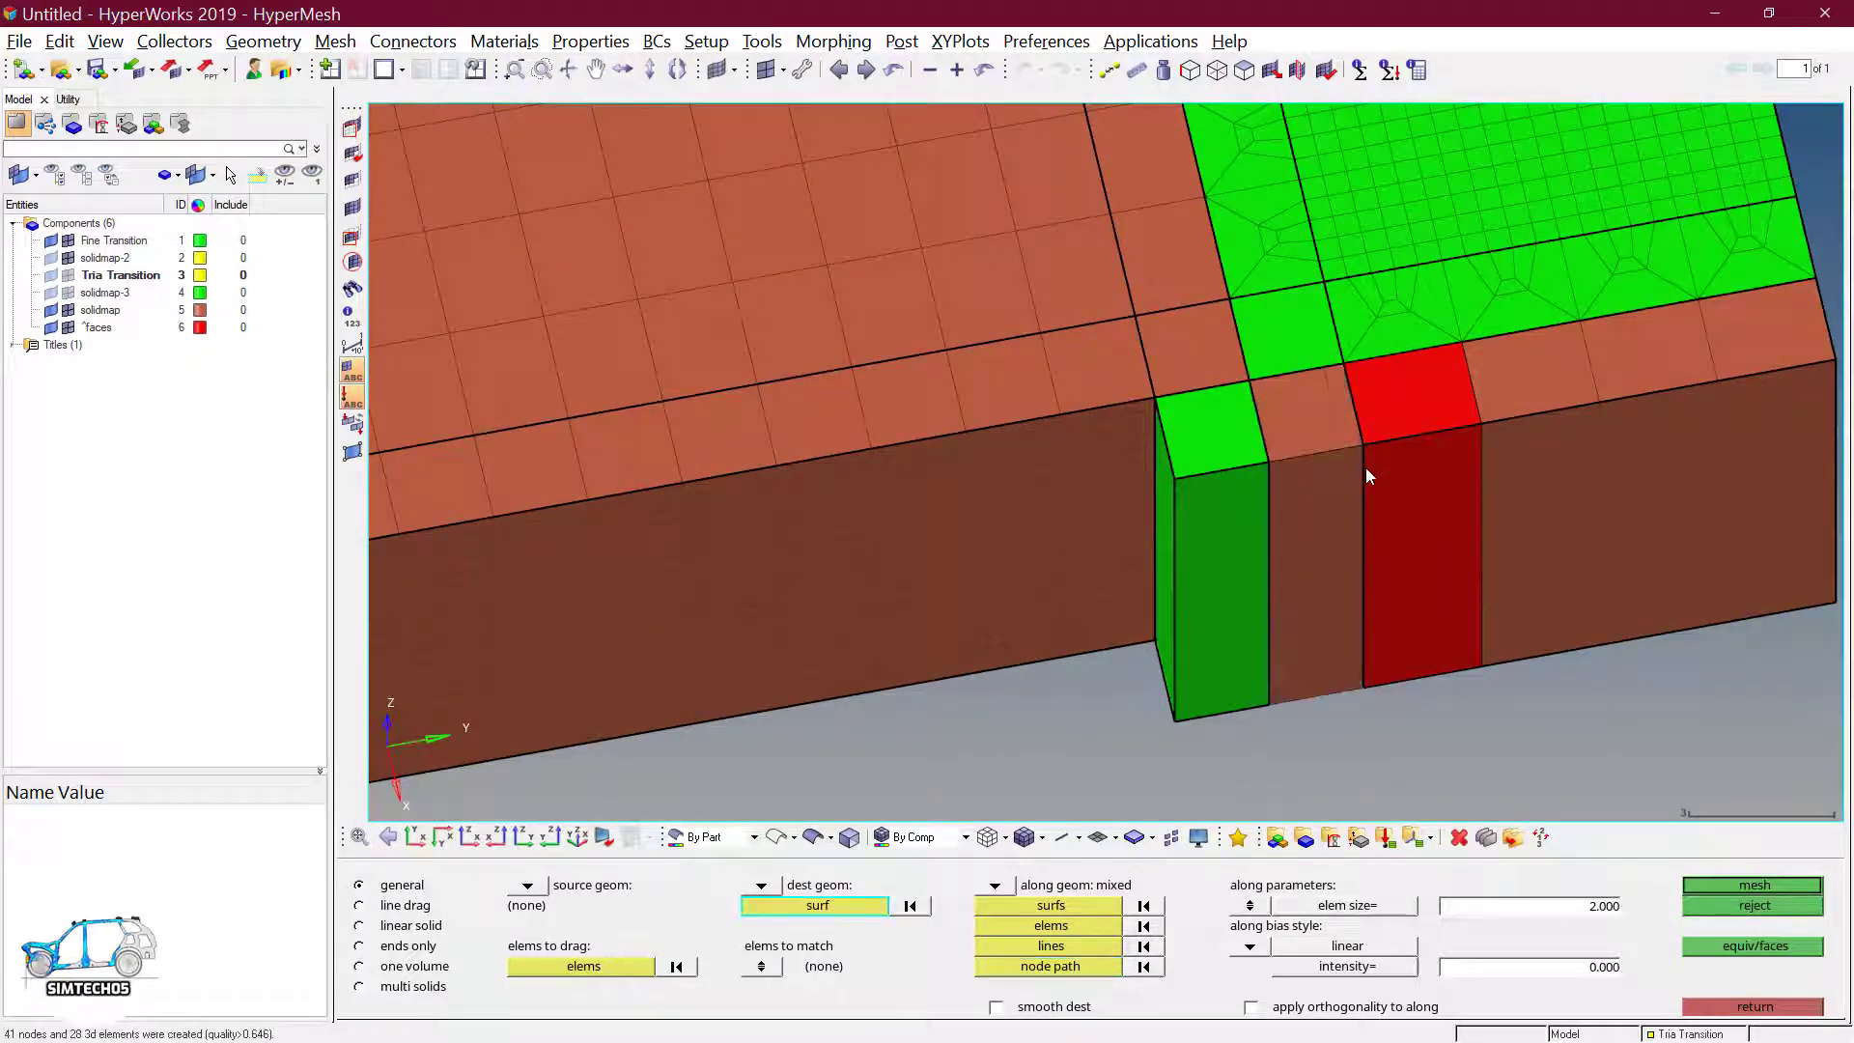
- Examine the mesh around the remaining narrow solid with the geometry in wireframe and again shaded
left_click_drag(1359, 647, 1342, 562, "ctrl")
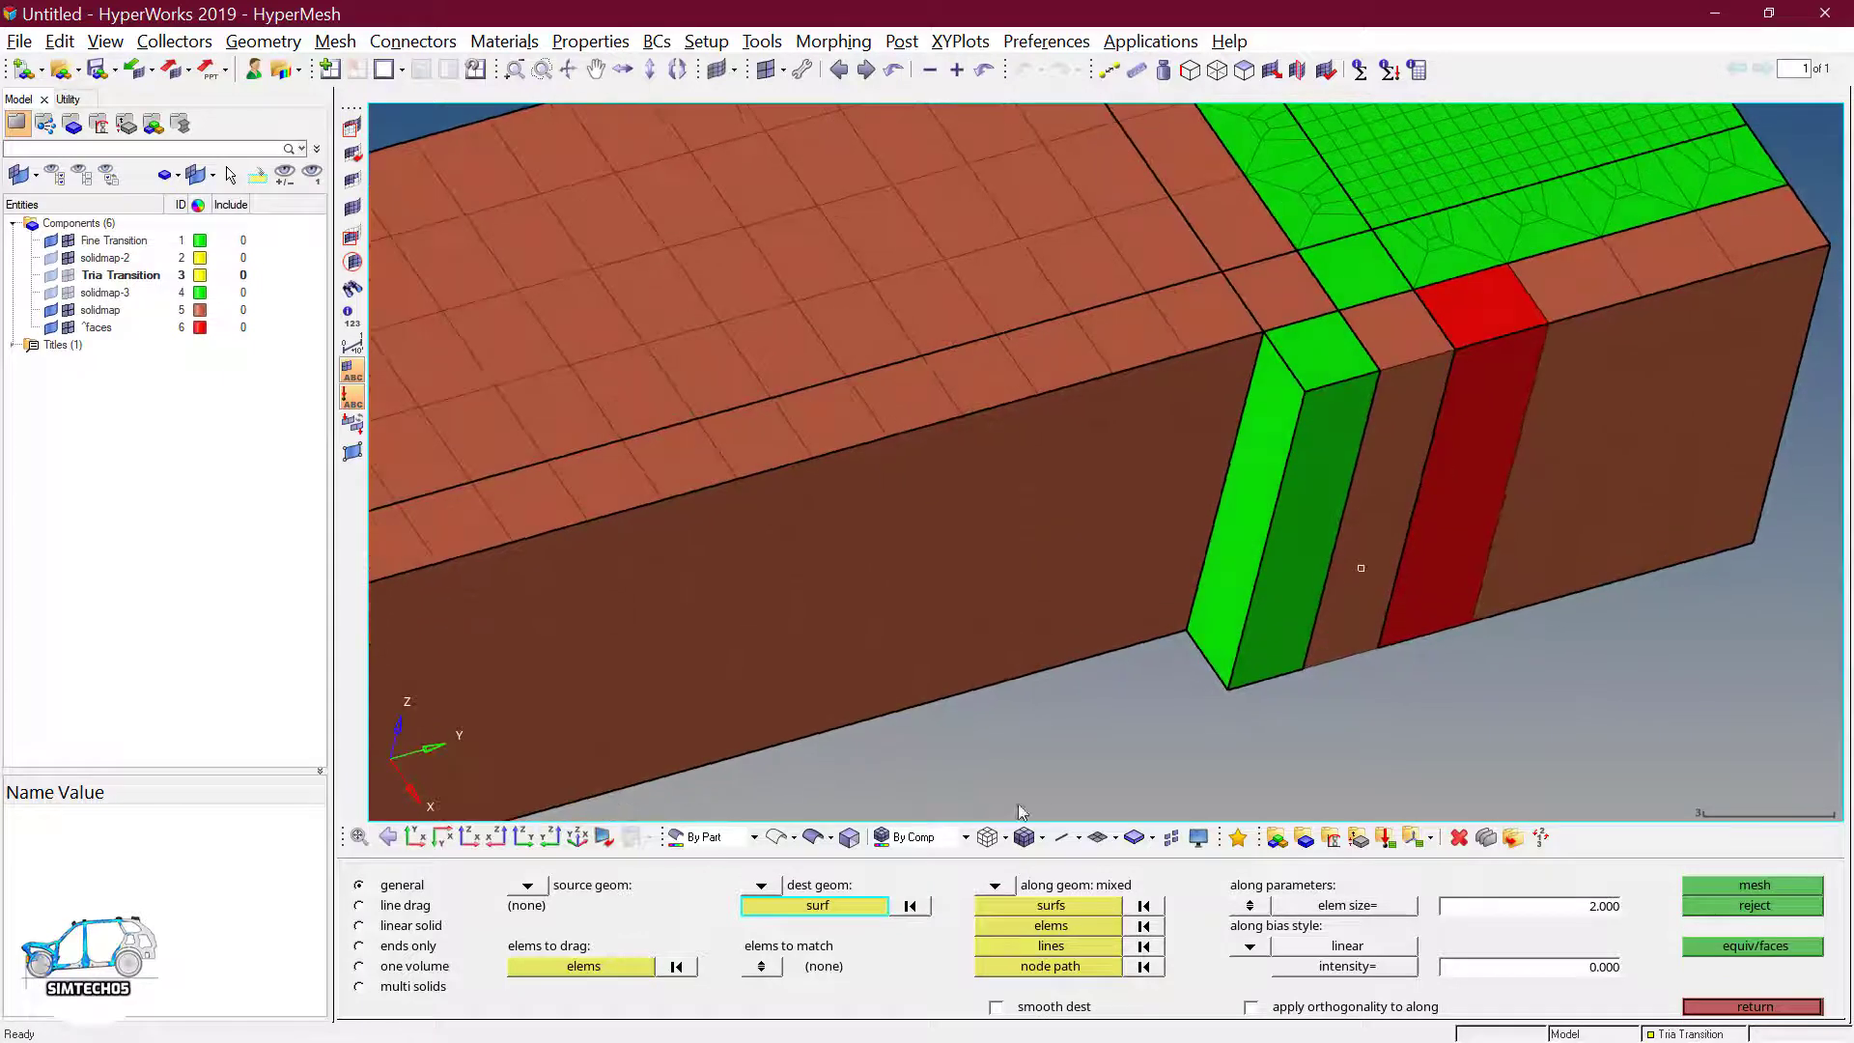
left_click(777, 838)
left_click_drag(1161, 742, 1381, 423, "ctrl")
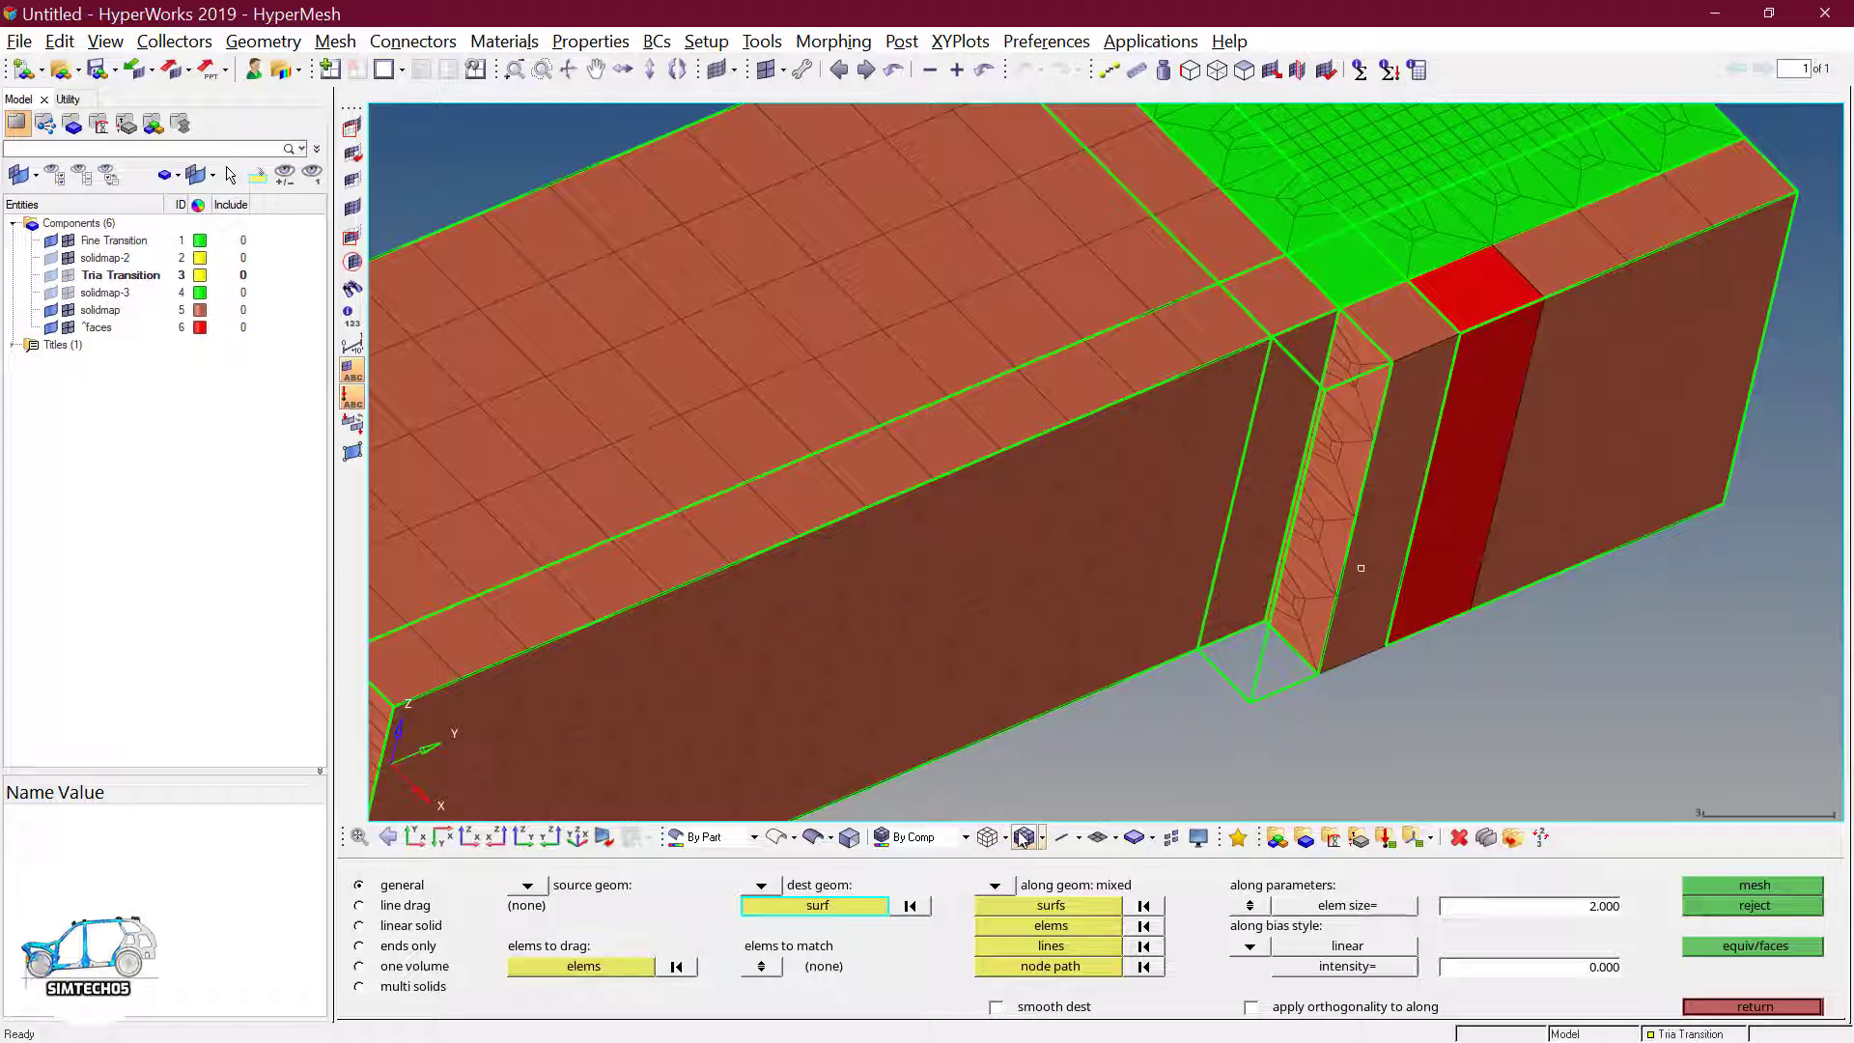
left_click(814, 836)
scroll(1092, 569, "down", 2, "ctrl")
left_click_drag(1092, 569, 1211, 570, "ctrl")
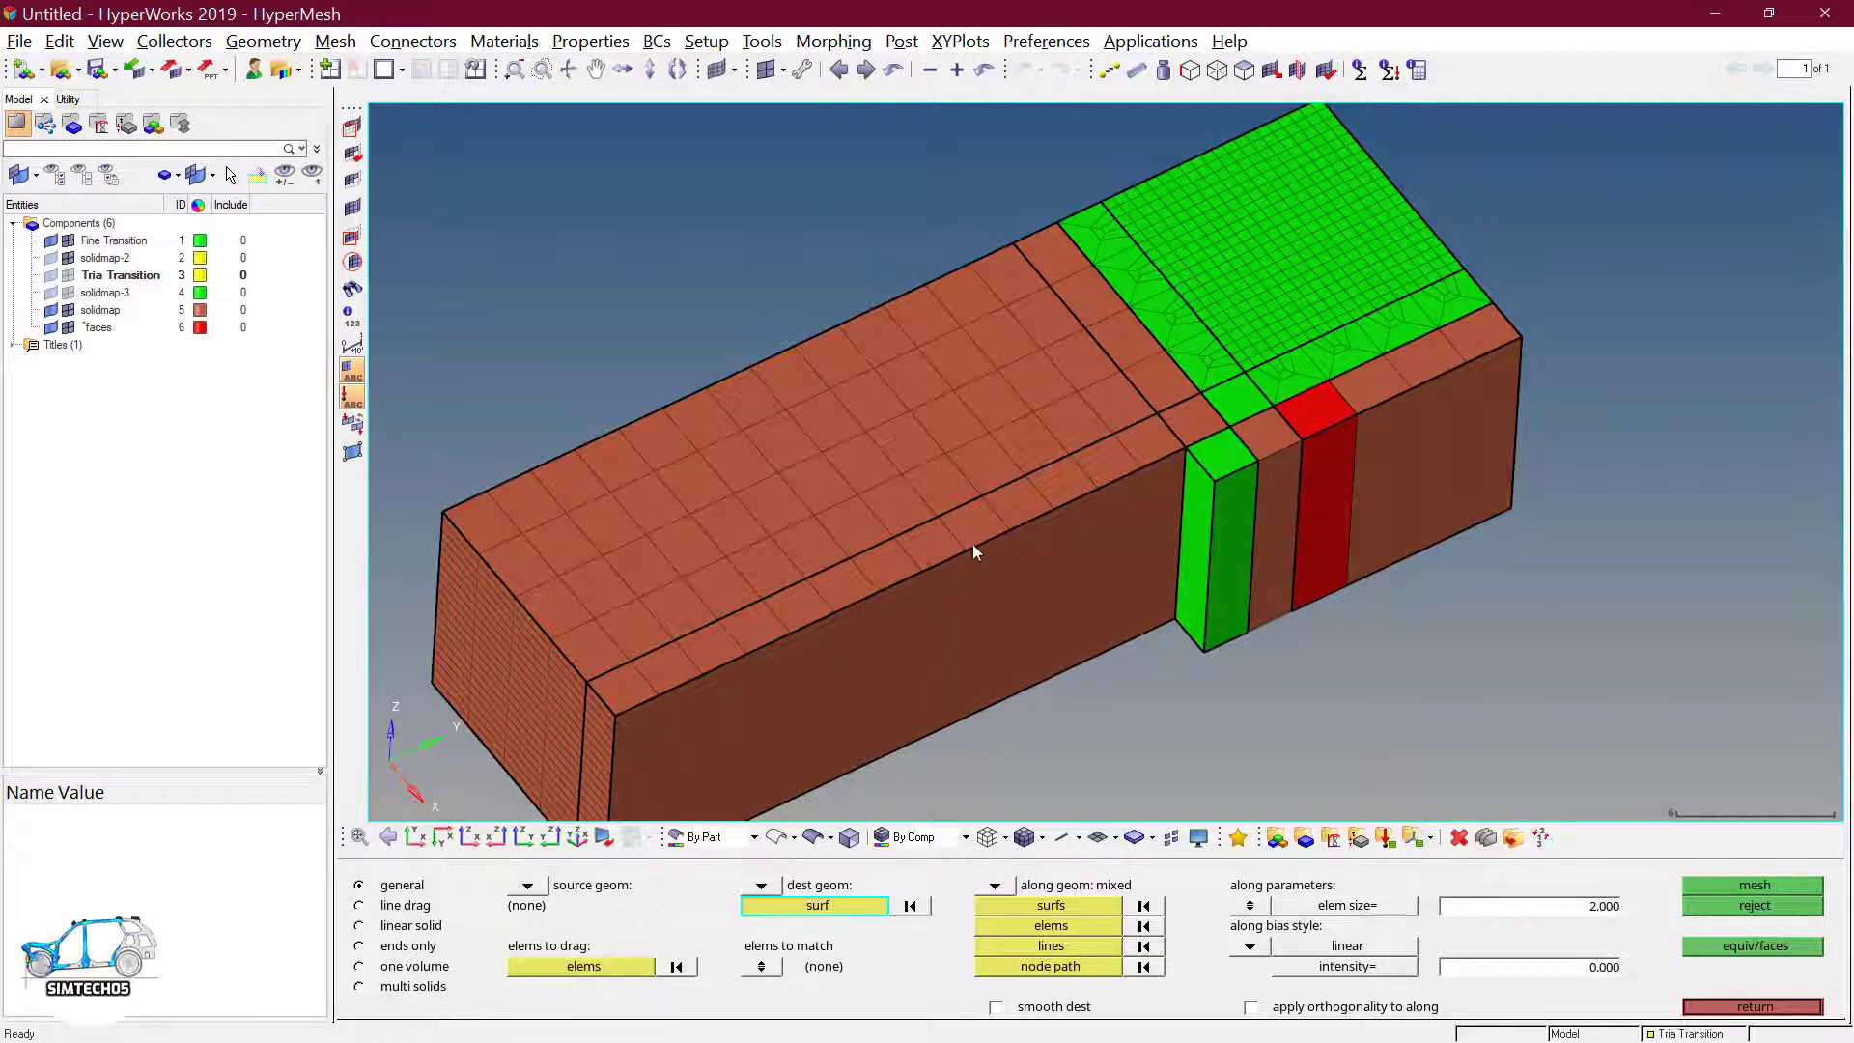
right_click_drag(1093, 546, 1168, 475, "ctrl")
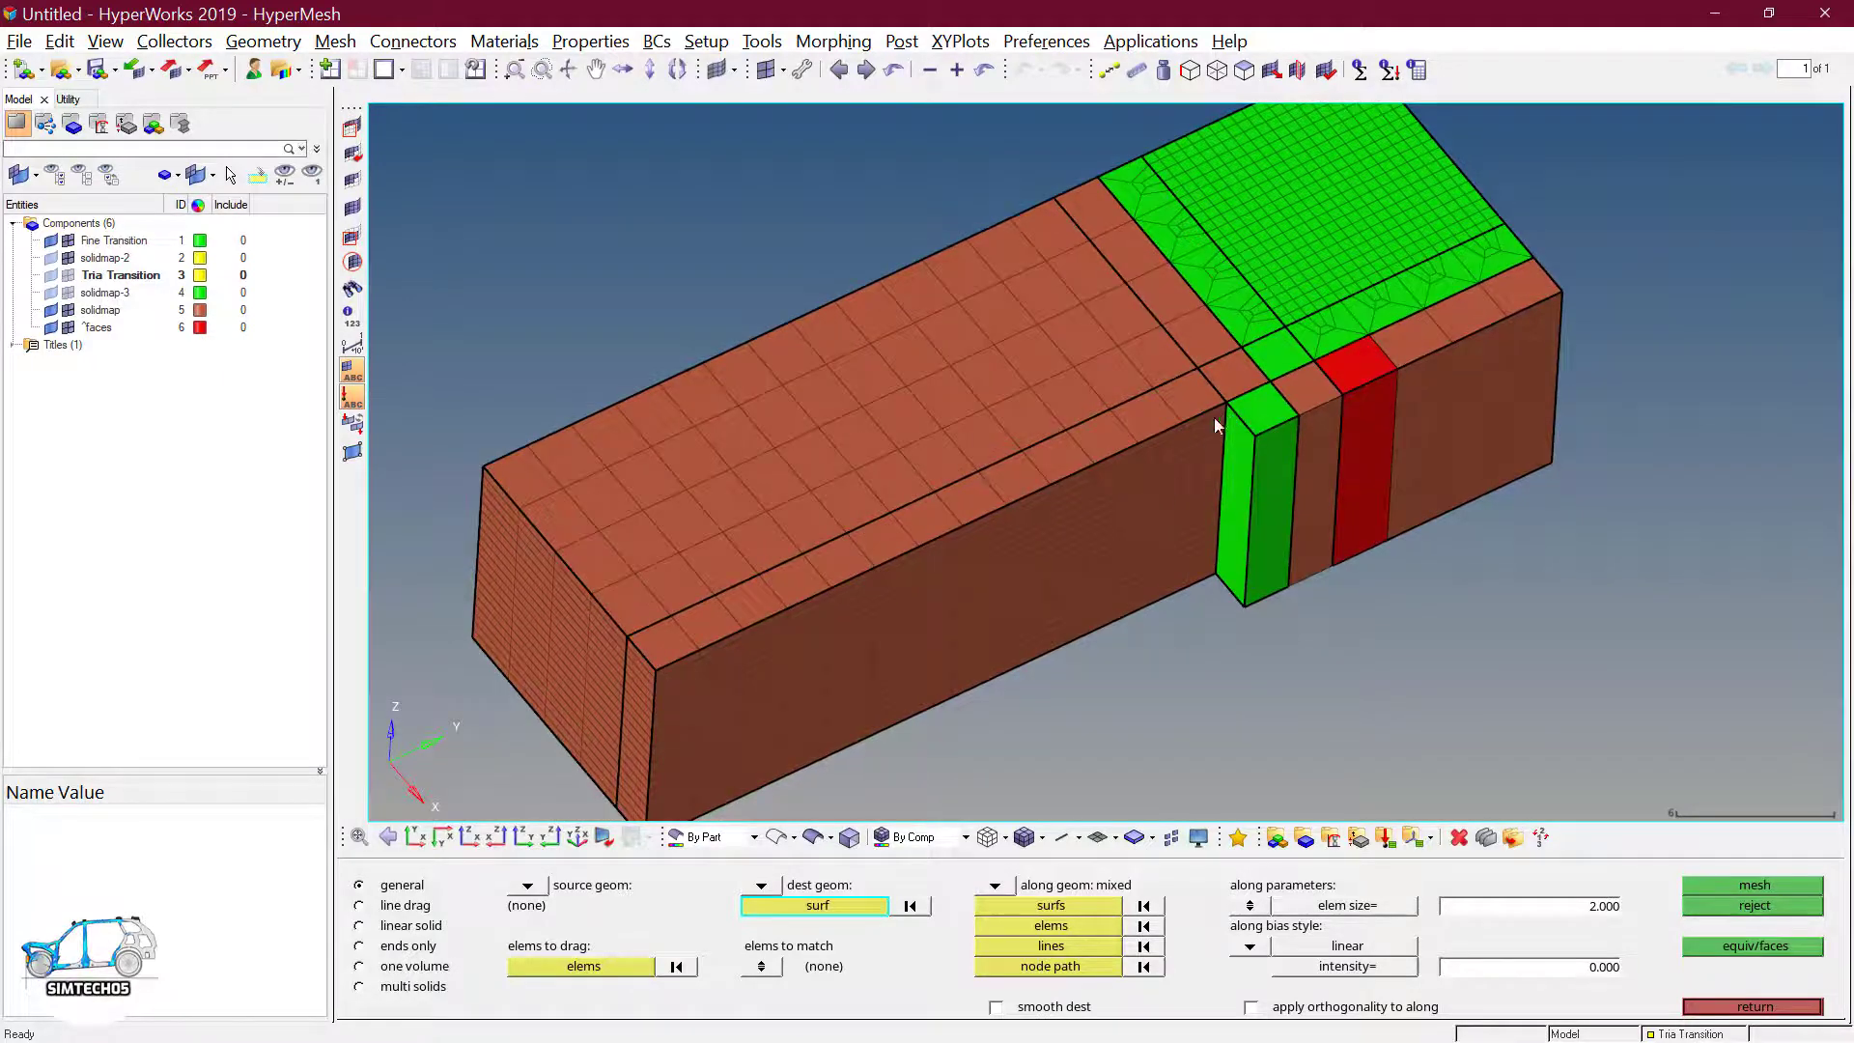
scroll(1282, 427, "up", 2)
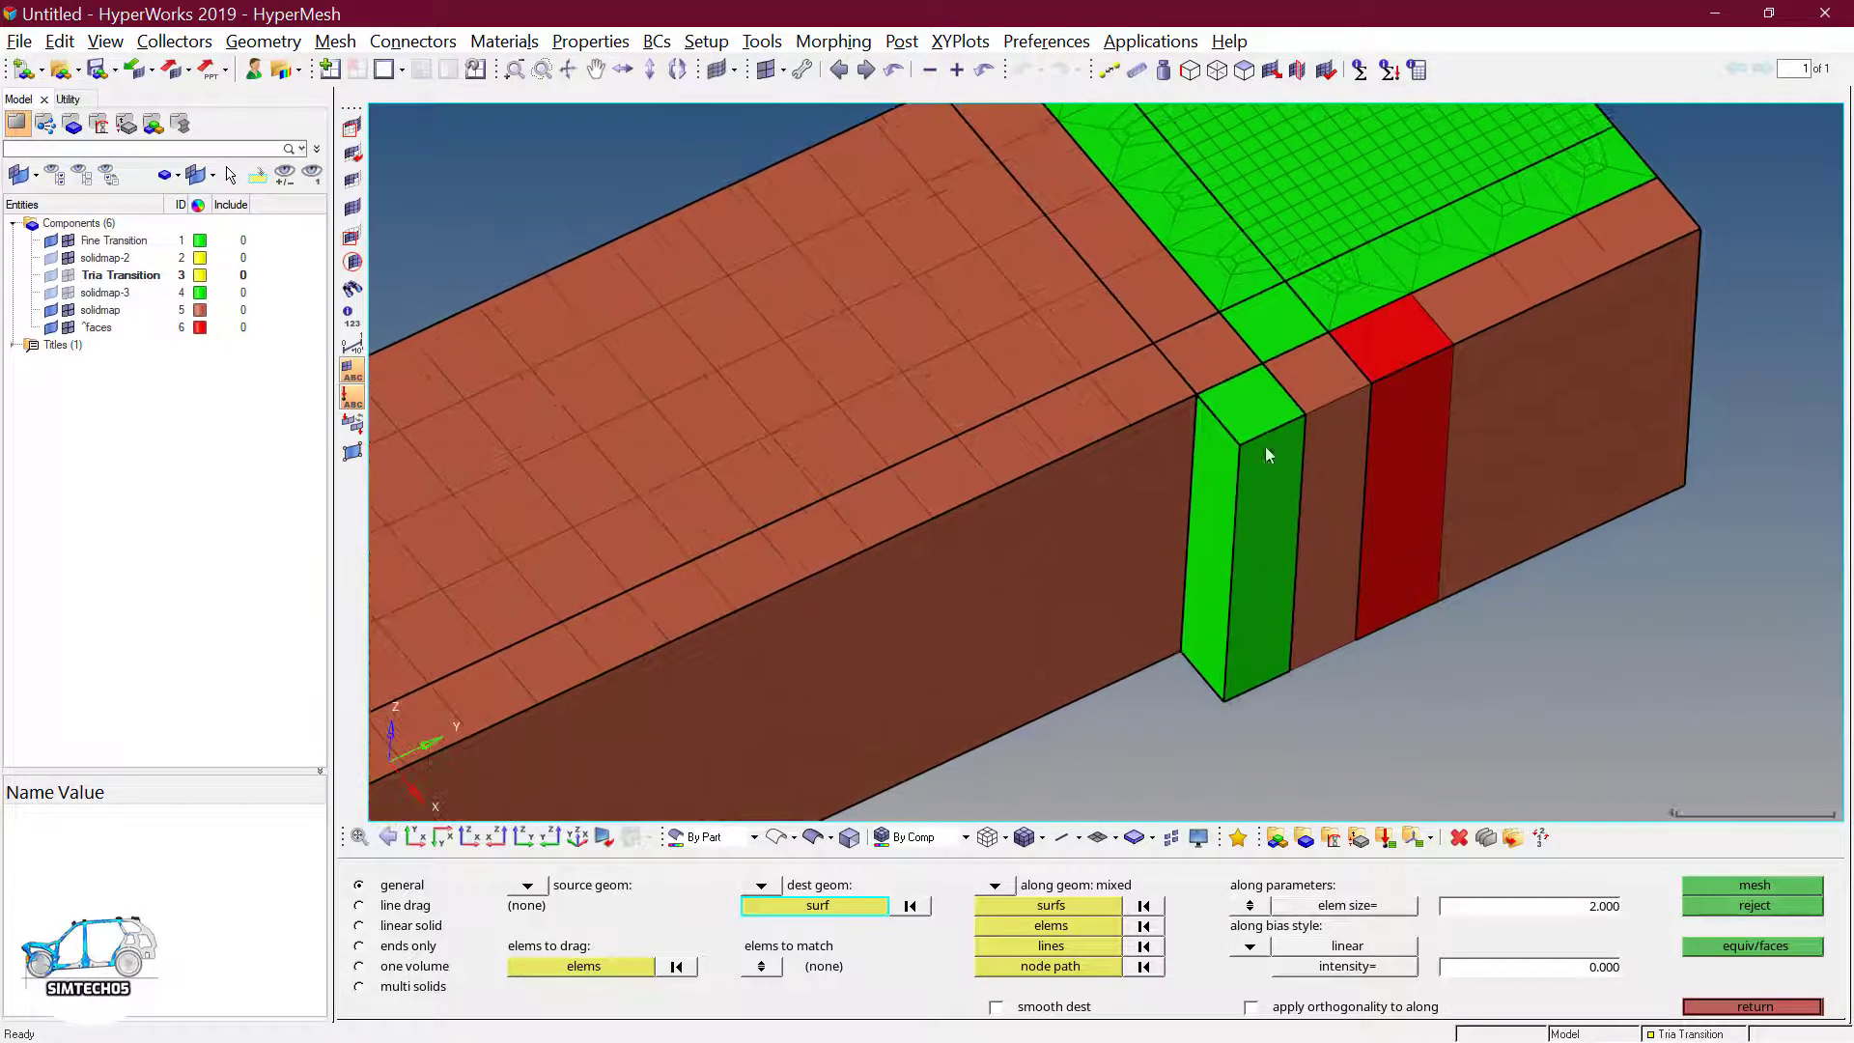
- Switch the geometry to wireframe and select the newly mapped gap elements for face extraction
left_click(778, 836)
left_click_drag(1240, 633, 1251, 603, "ctrl")
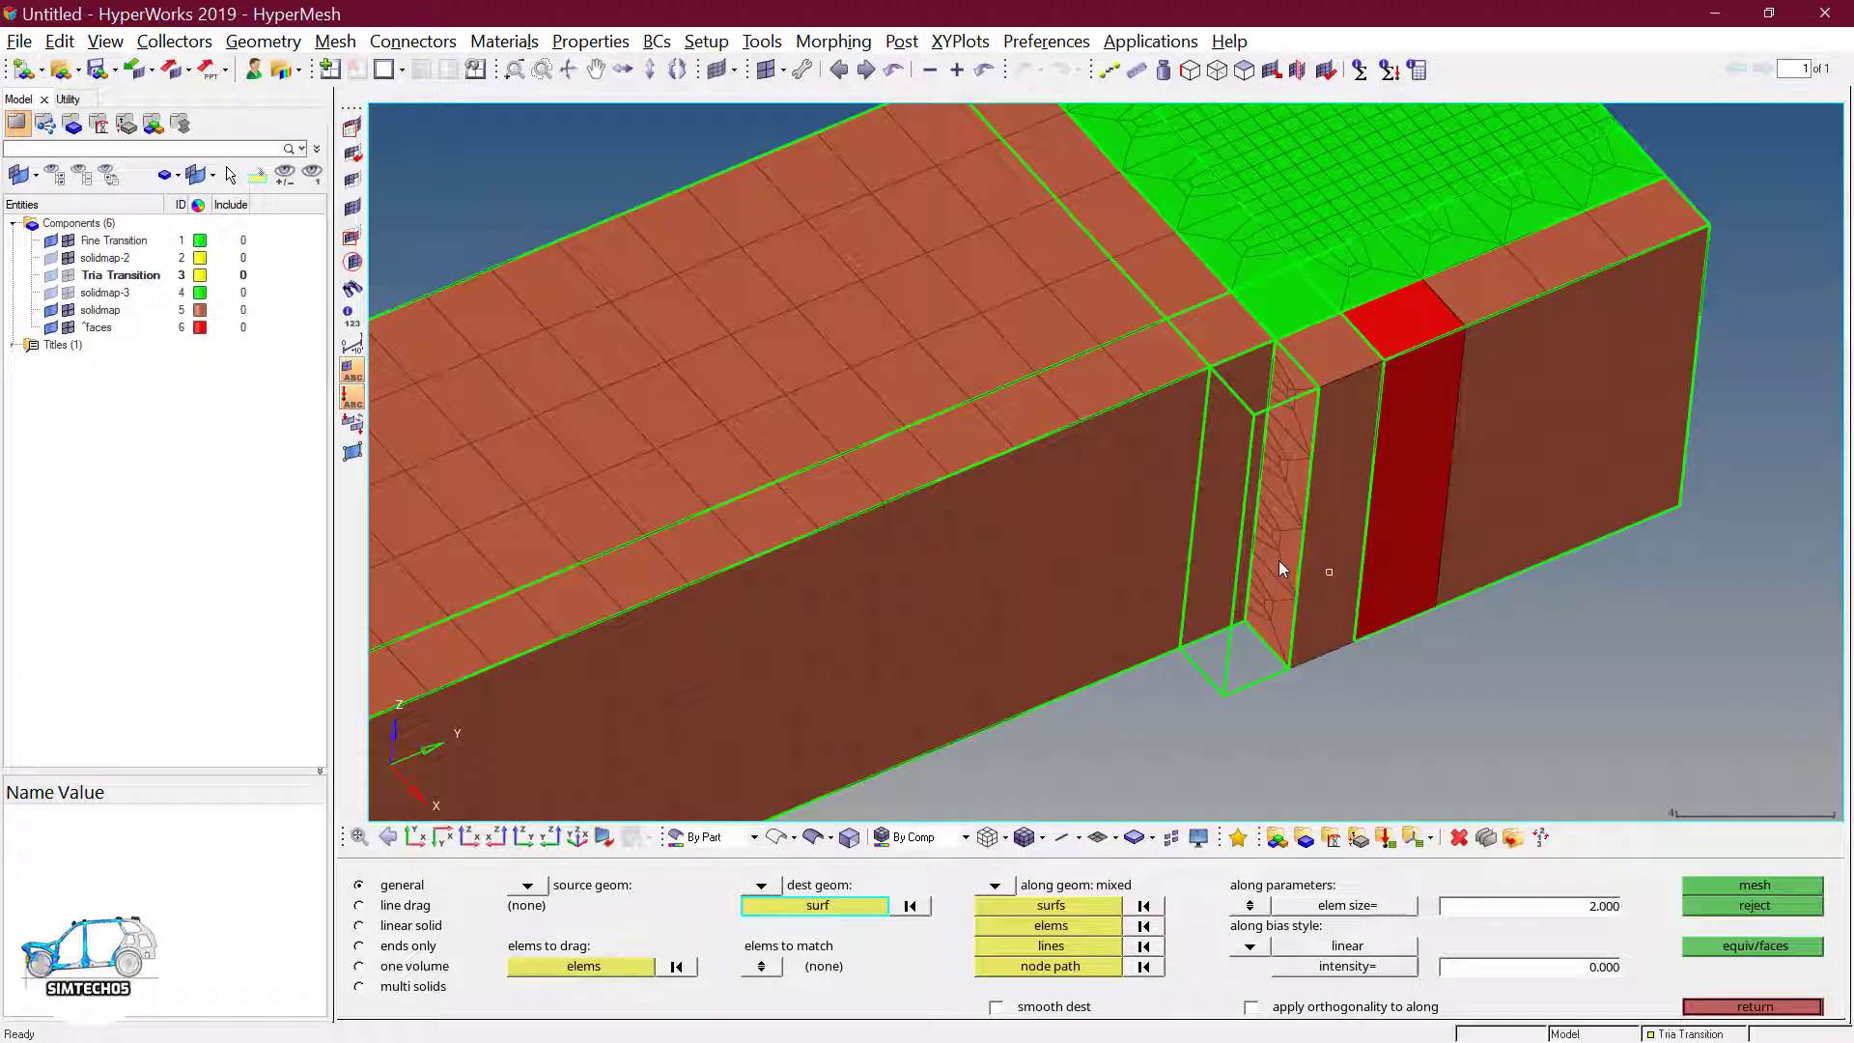
left_click(1243, 72)
left_click_drag(1289, 425, 1338, 617, "ctrl")
right_click_drag(1306, 591, 1318, 494, "ctrl")
left_click_drag(1318, 494, 1350, 434, "ctrl")
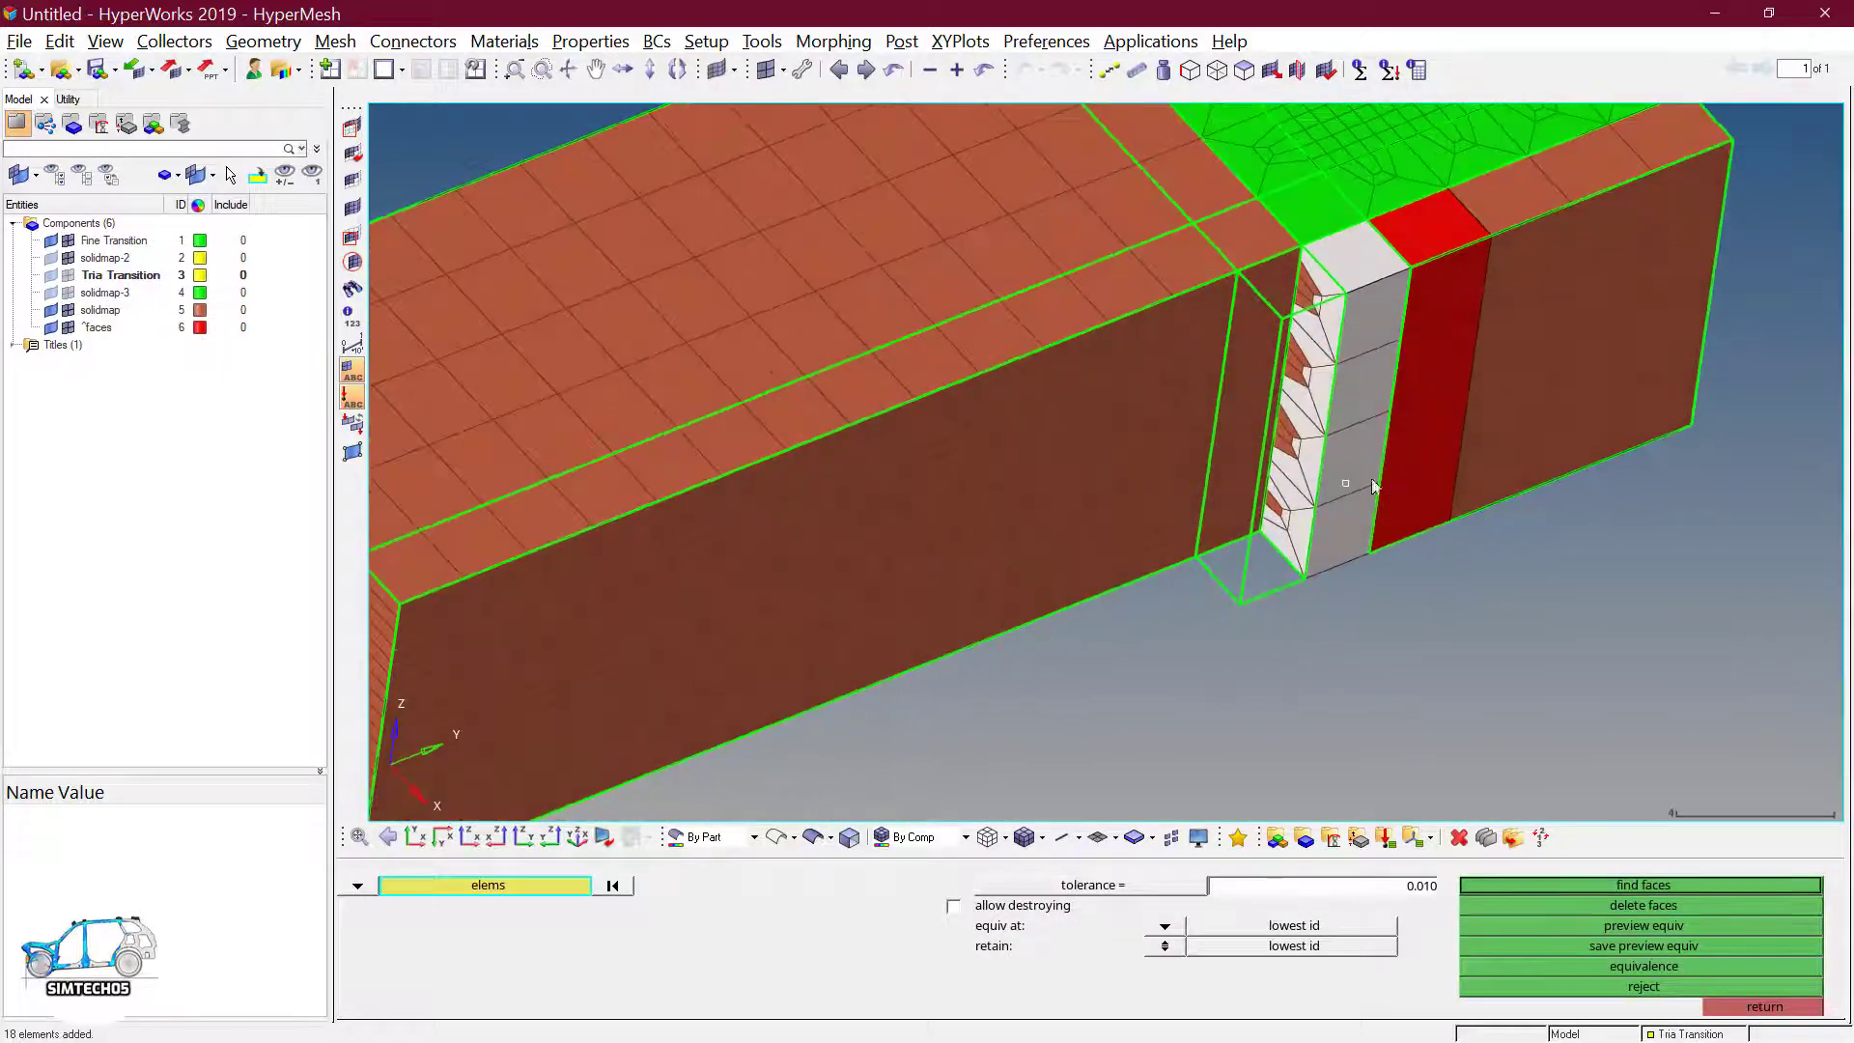
- Add the missed transition elements on the gap mesh's exposed side to the selection and find their faces
scroll(1318, 345, "up", 2, "ctrl")
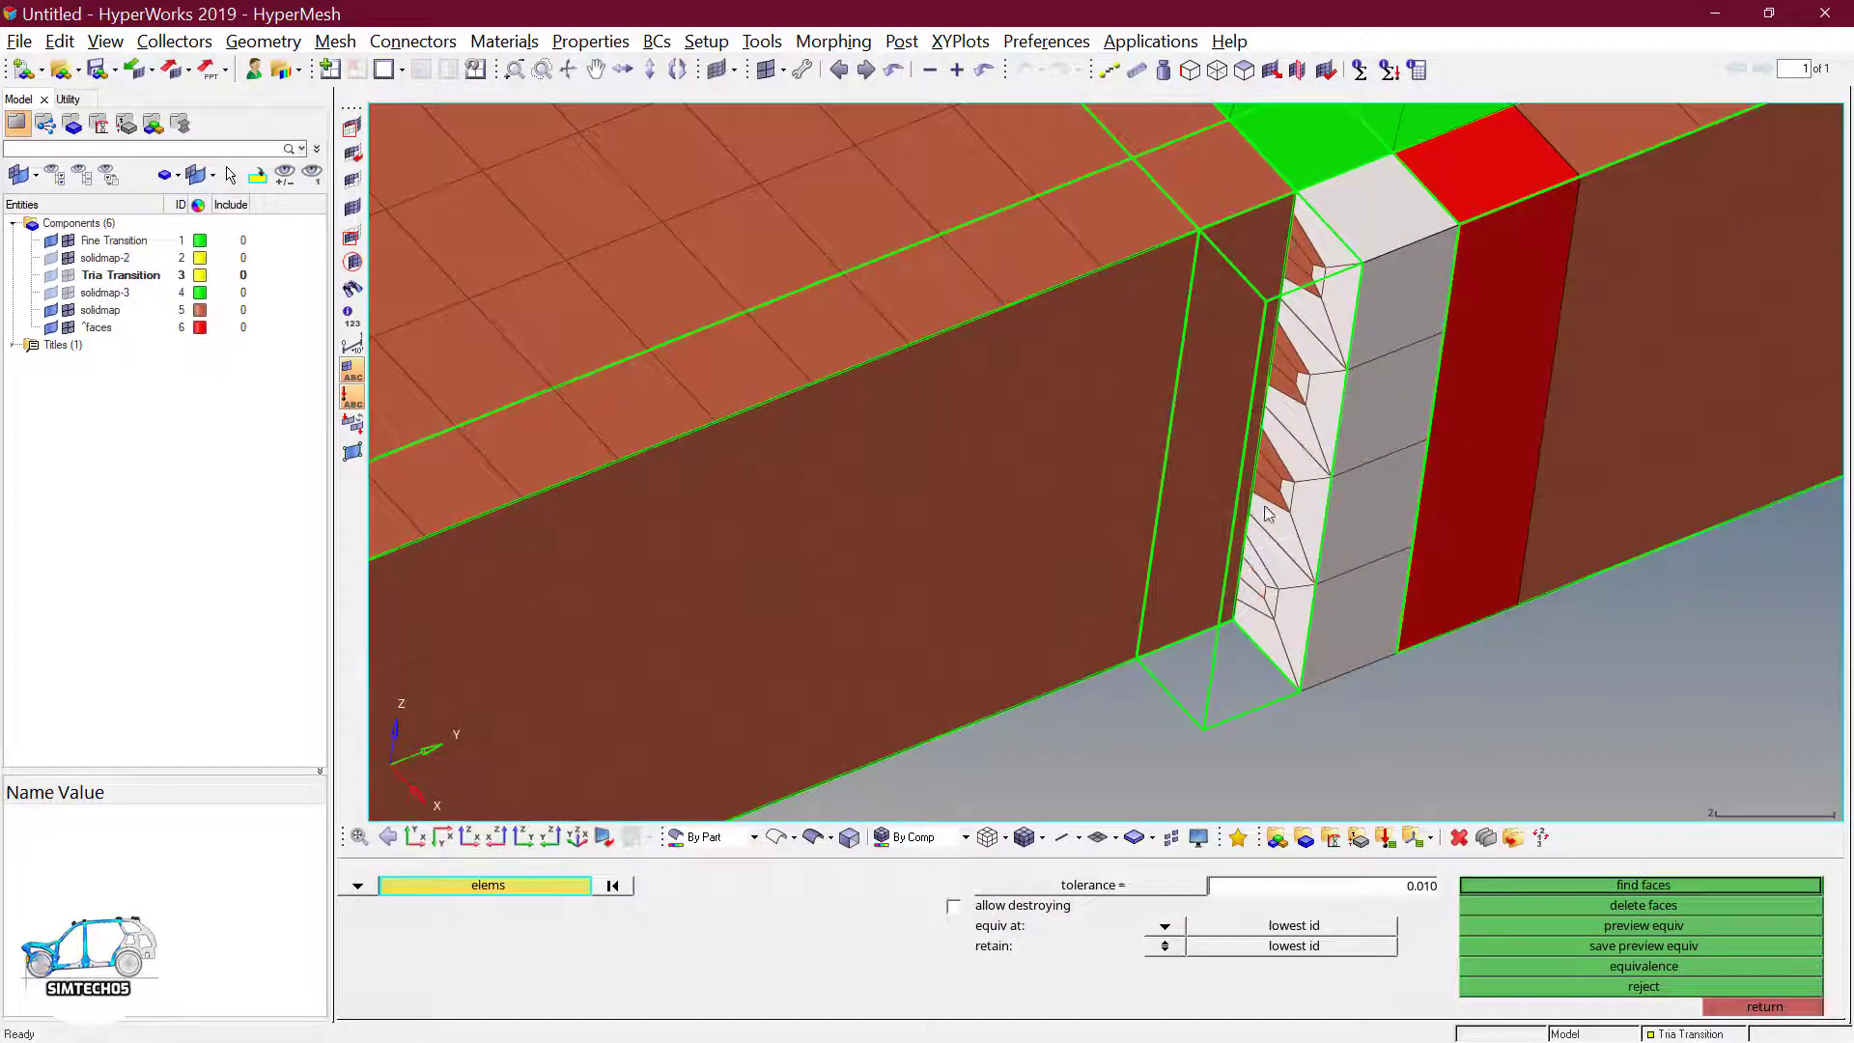
scroll(1275, 492, "up", 1)
left_click(1274, 449)
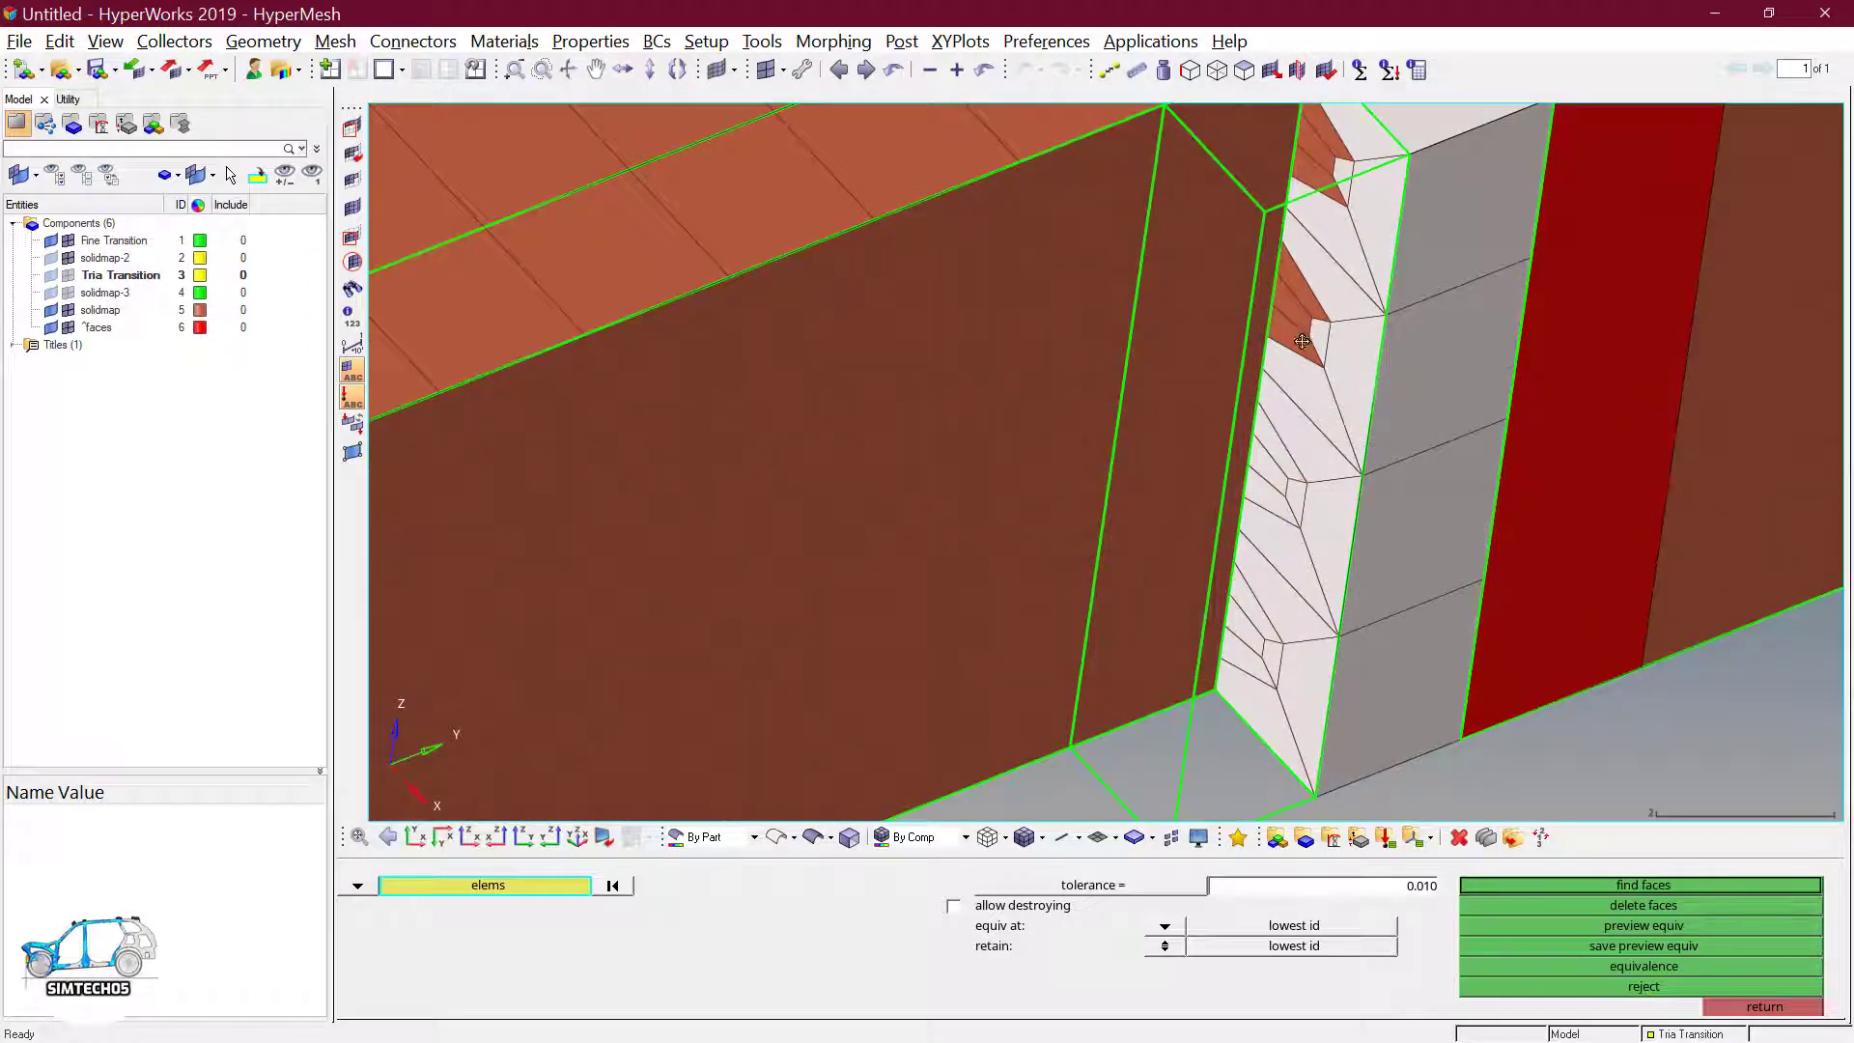
right_click_drag(1294, 337, 1269, 435, "ctrl")
left_click(1271, 441)
left_click(1267, 411)
left_click(1275, 385)
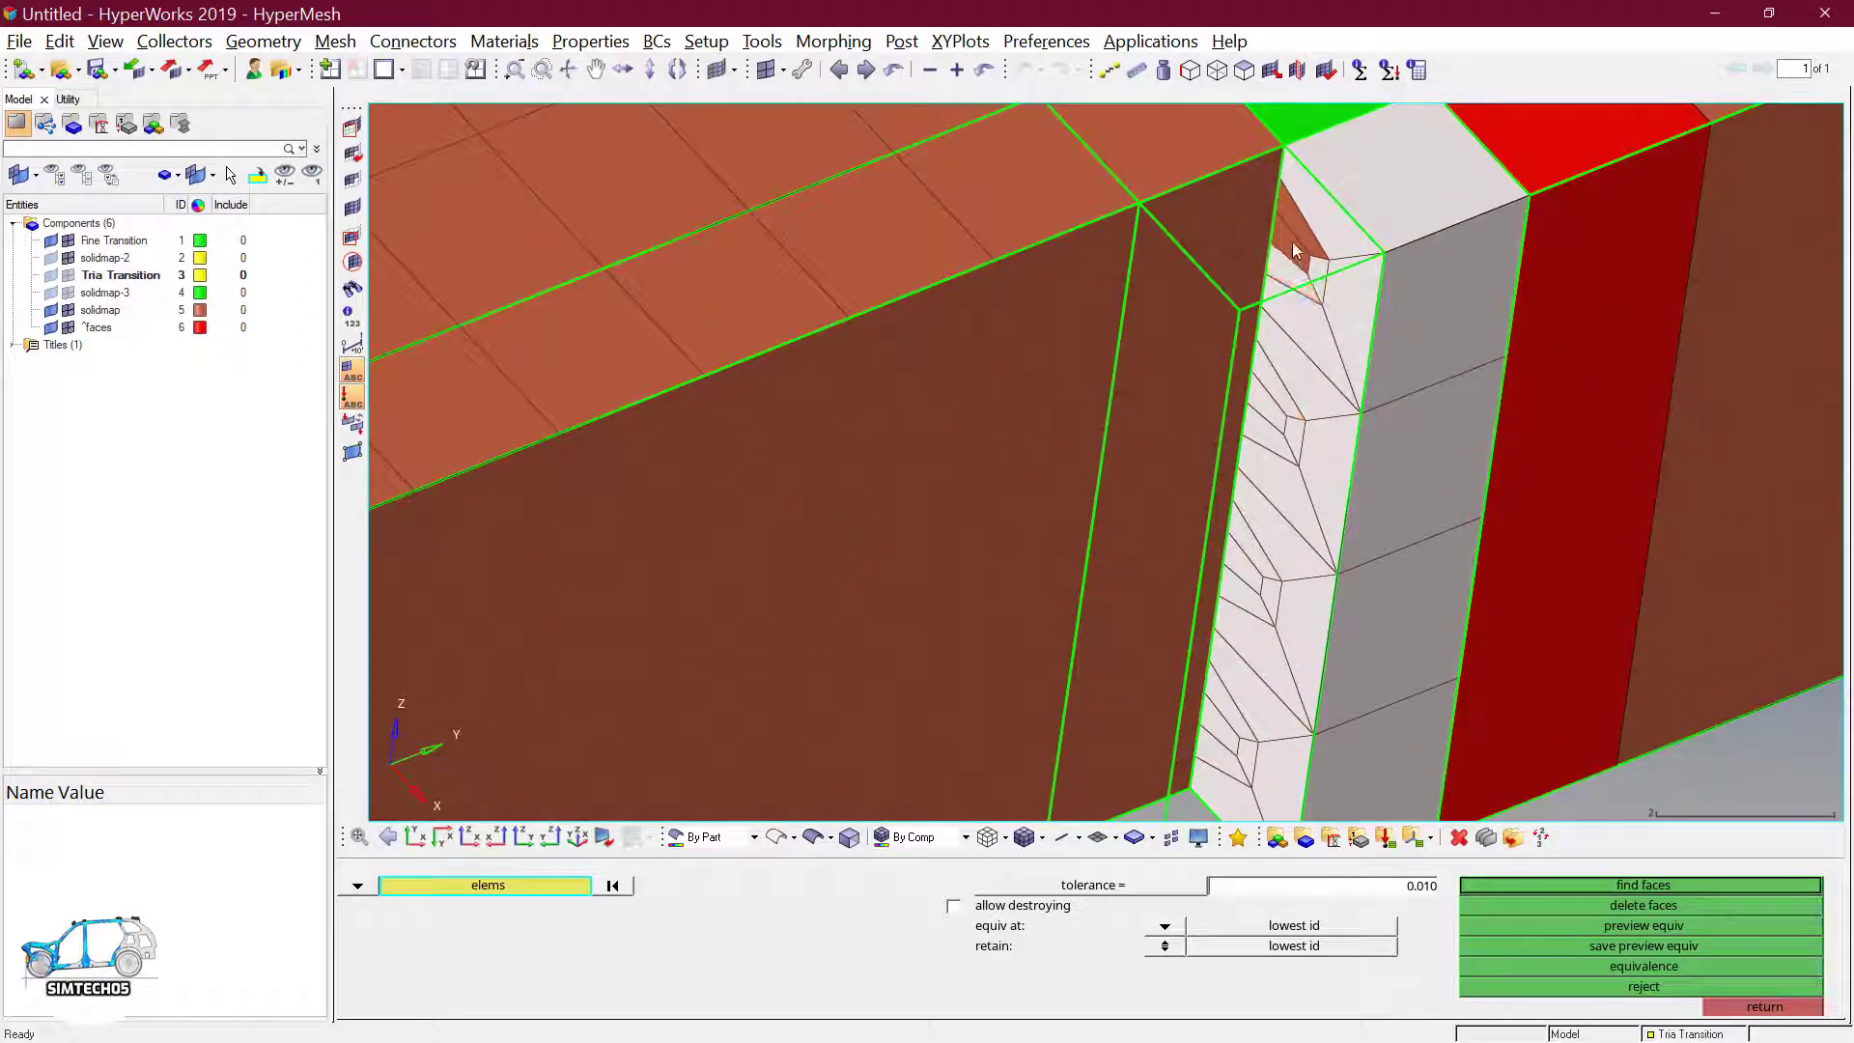
scroll(1397, 413, "down", 3)
scroll(1397, 415, "down", 3)
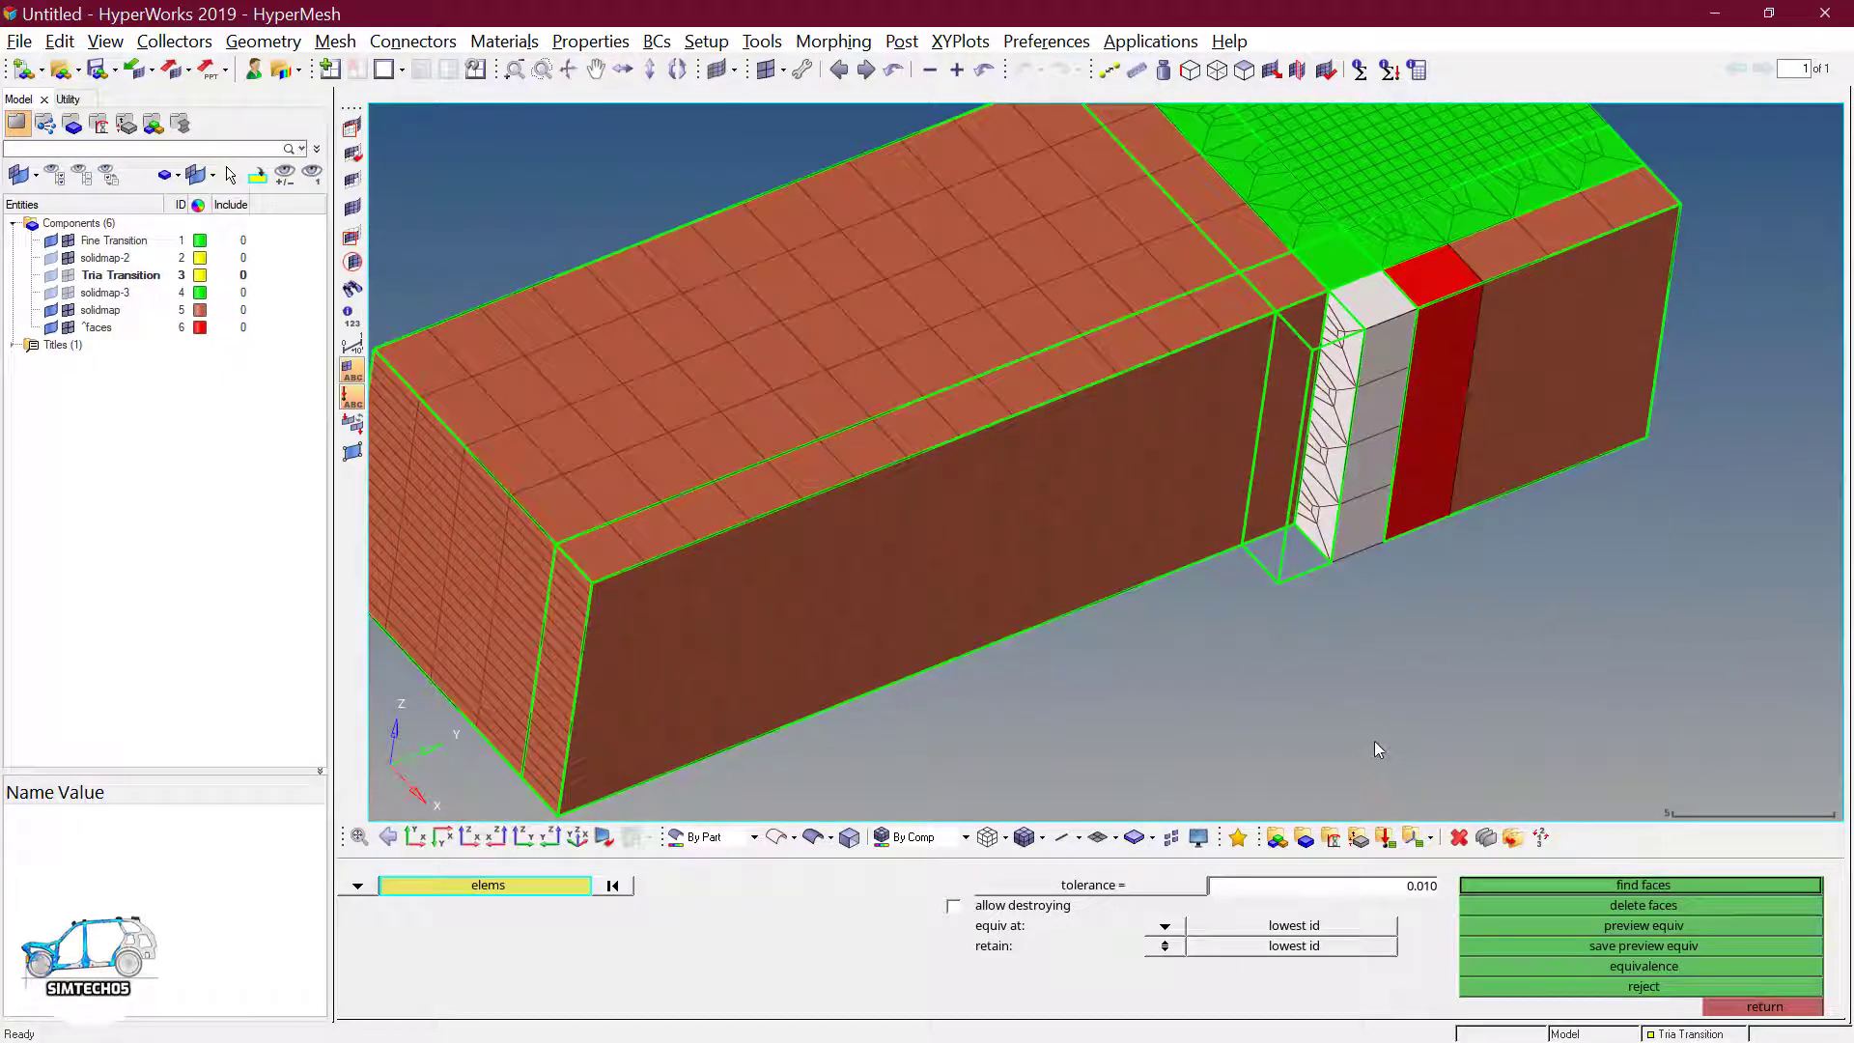
left_click(1593, 887)
key("Escape")
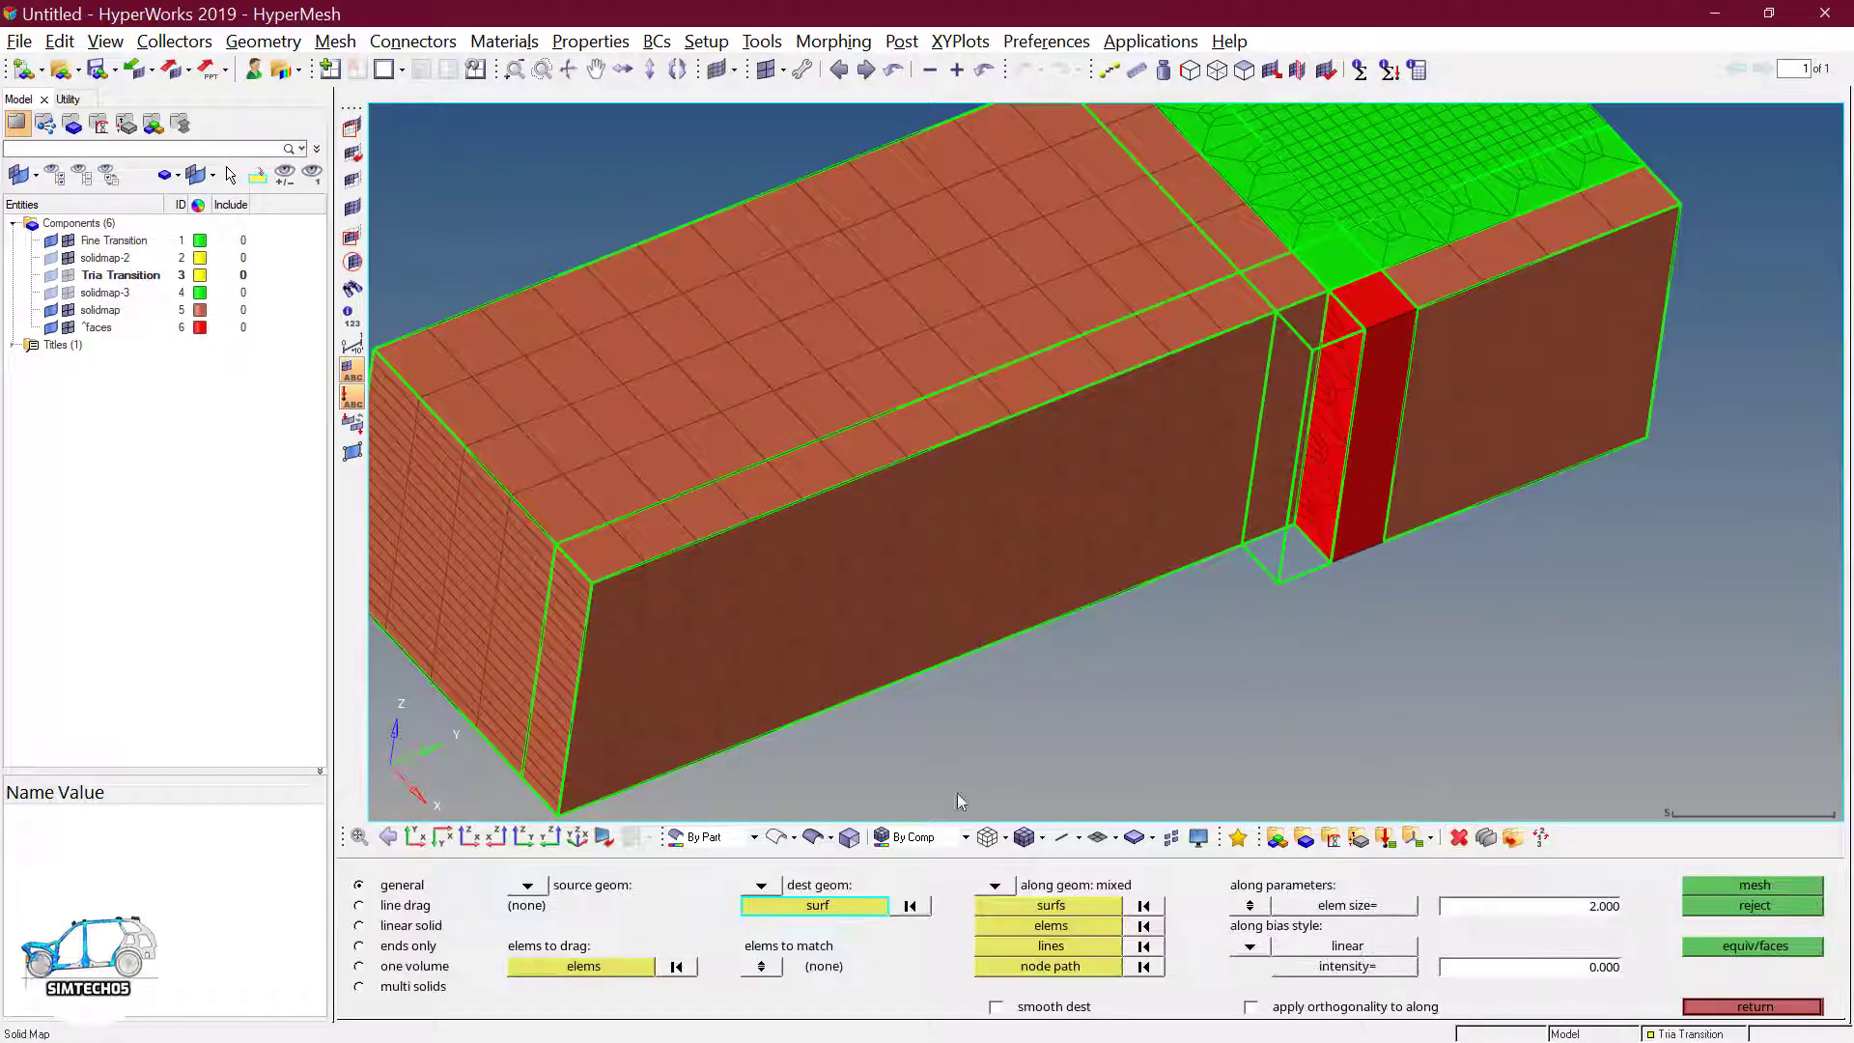
- Set the extracted face elements on the gap mesh's exposed side as the elements to drag, selecting them by face
left_click(619, 963)
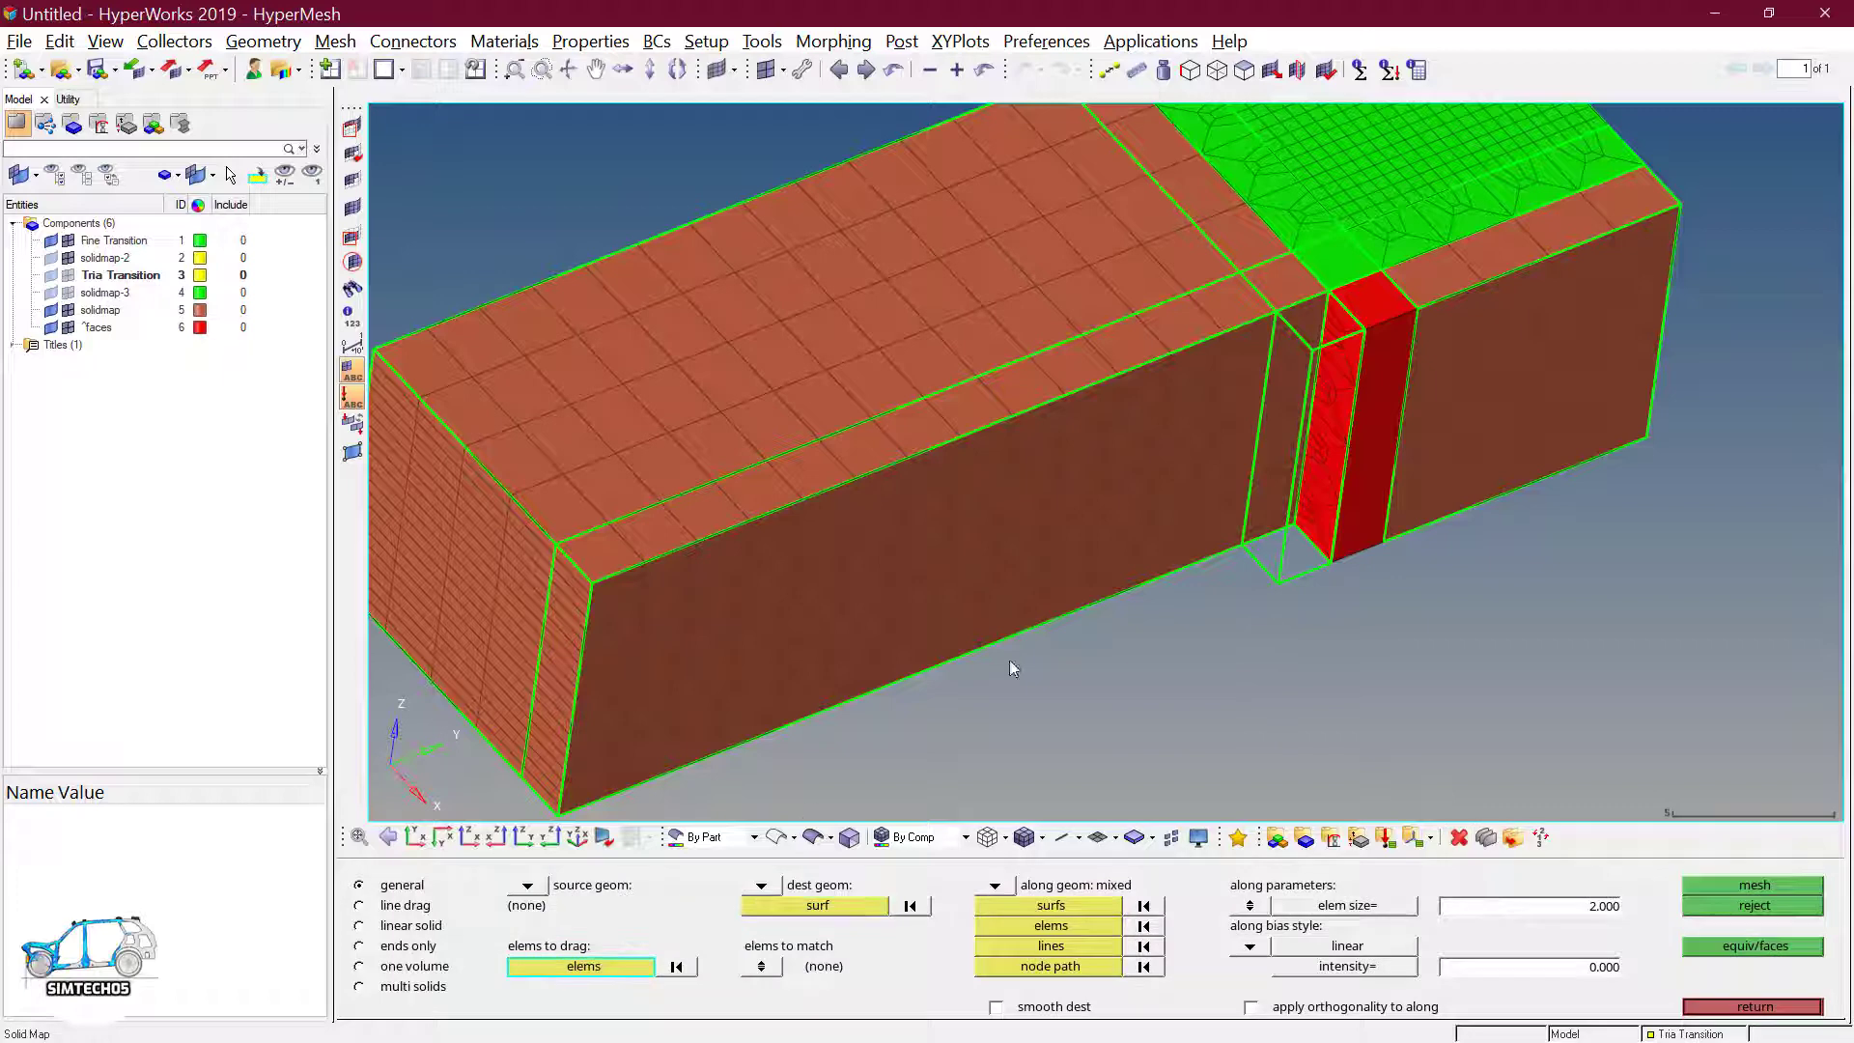
left_click(1327, 416)
left_click(639, 969)
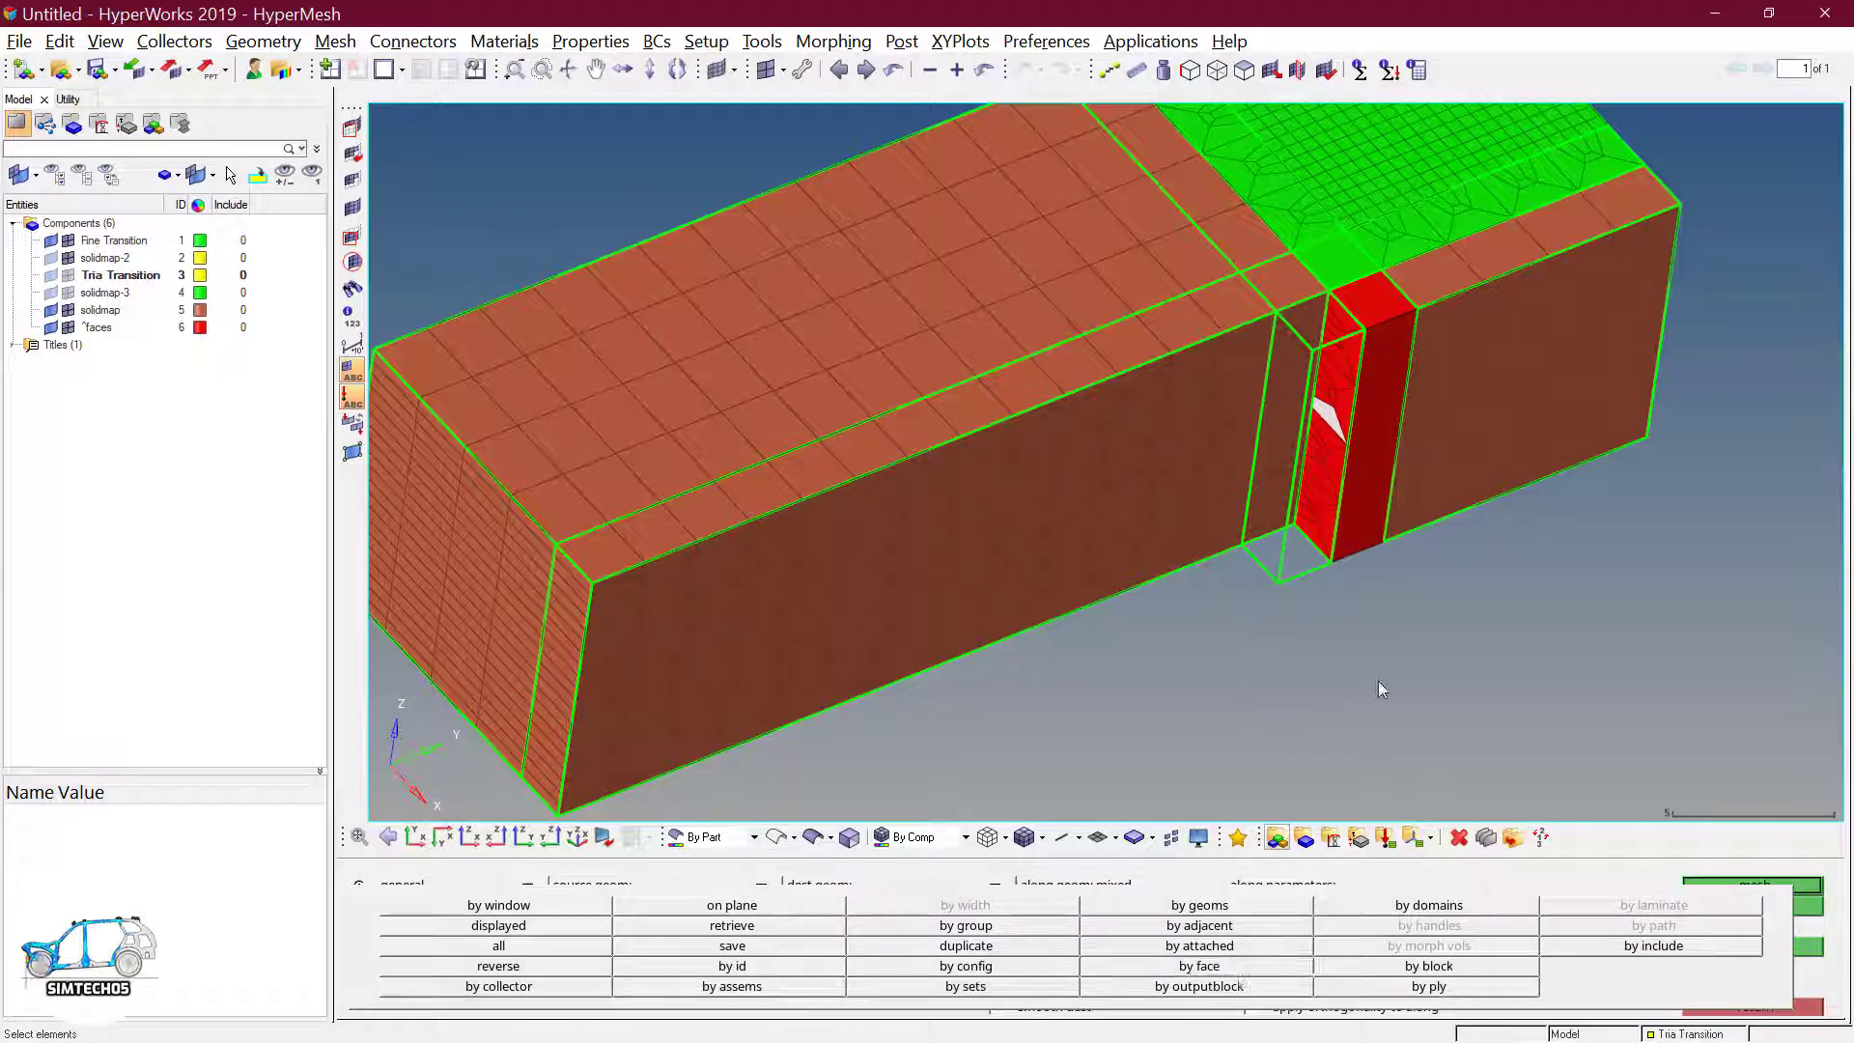
left_click(1381, 688)
left_click(627, 969)
left_click(1198, 964)
scroll(1315, 606, "down", 2)
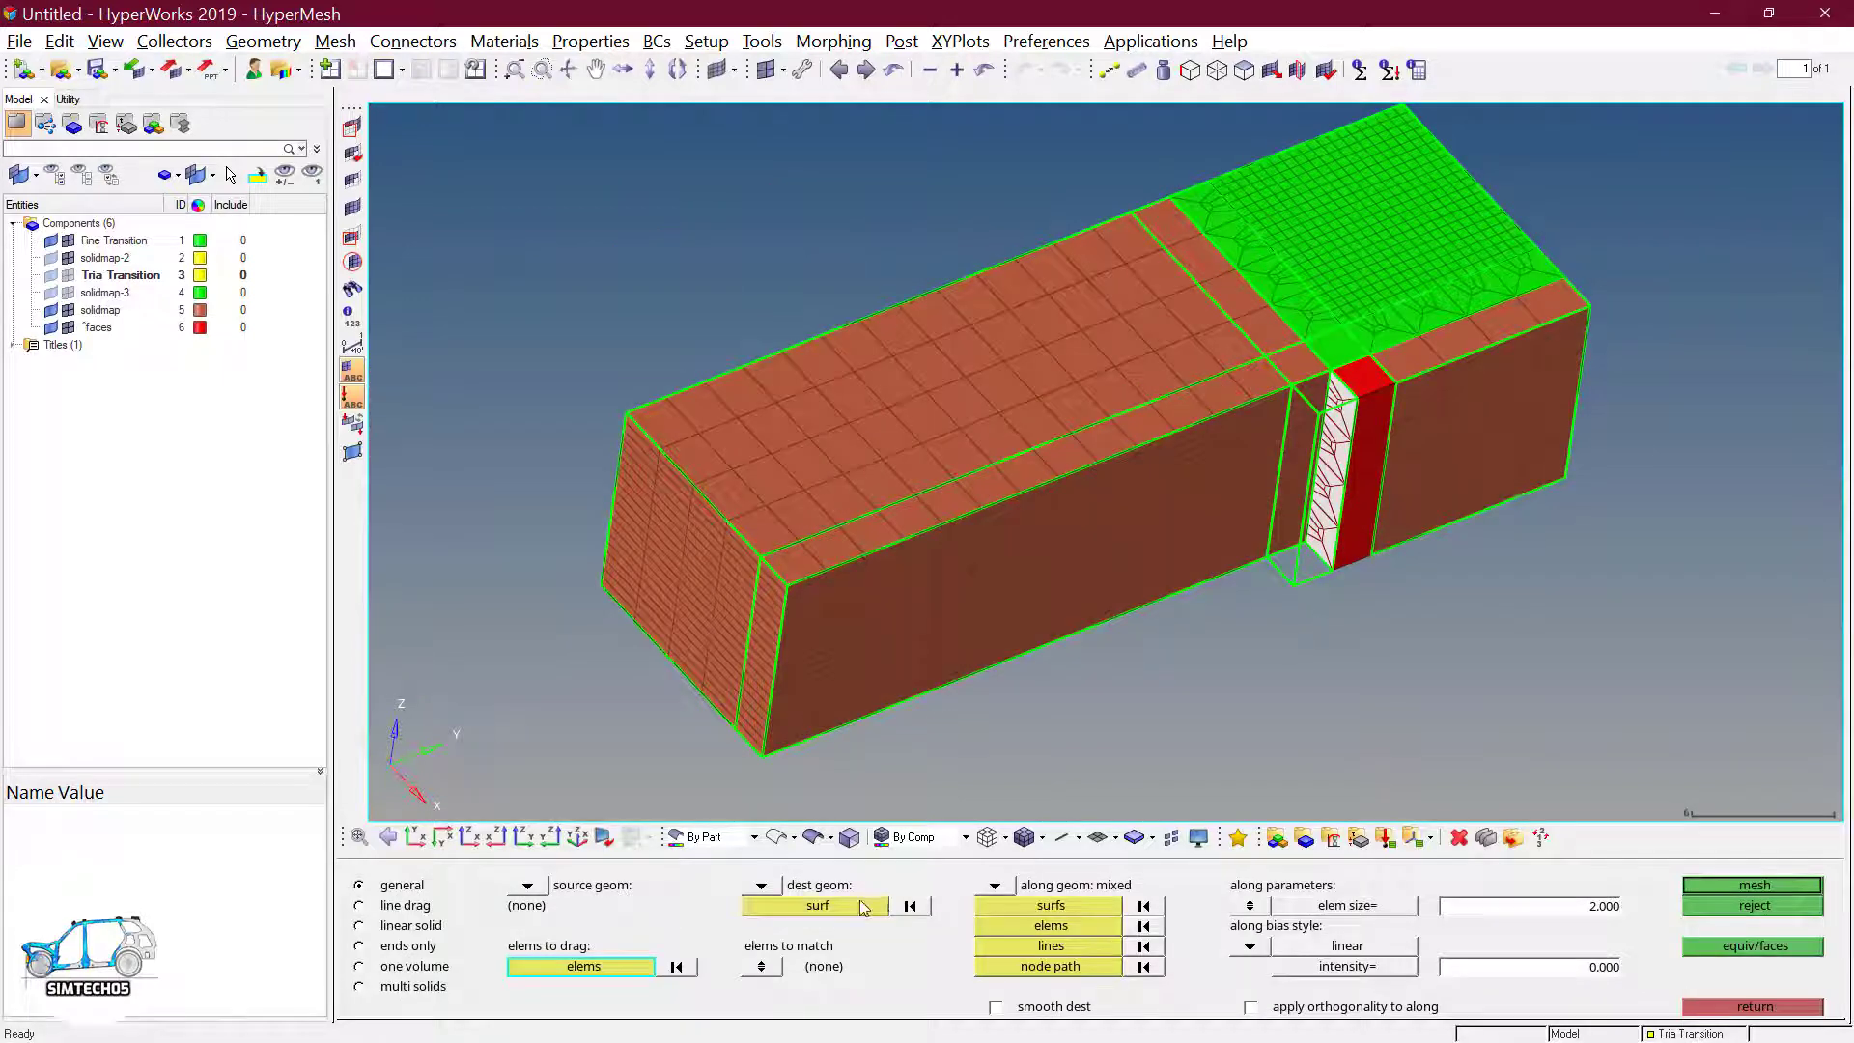
- Display the adjacent geometry and choose the end surface of the long unmeshed outer strip as the destination
scroll(956, 728, "down", 1)
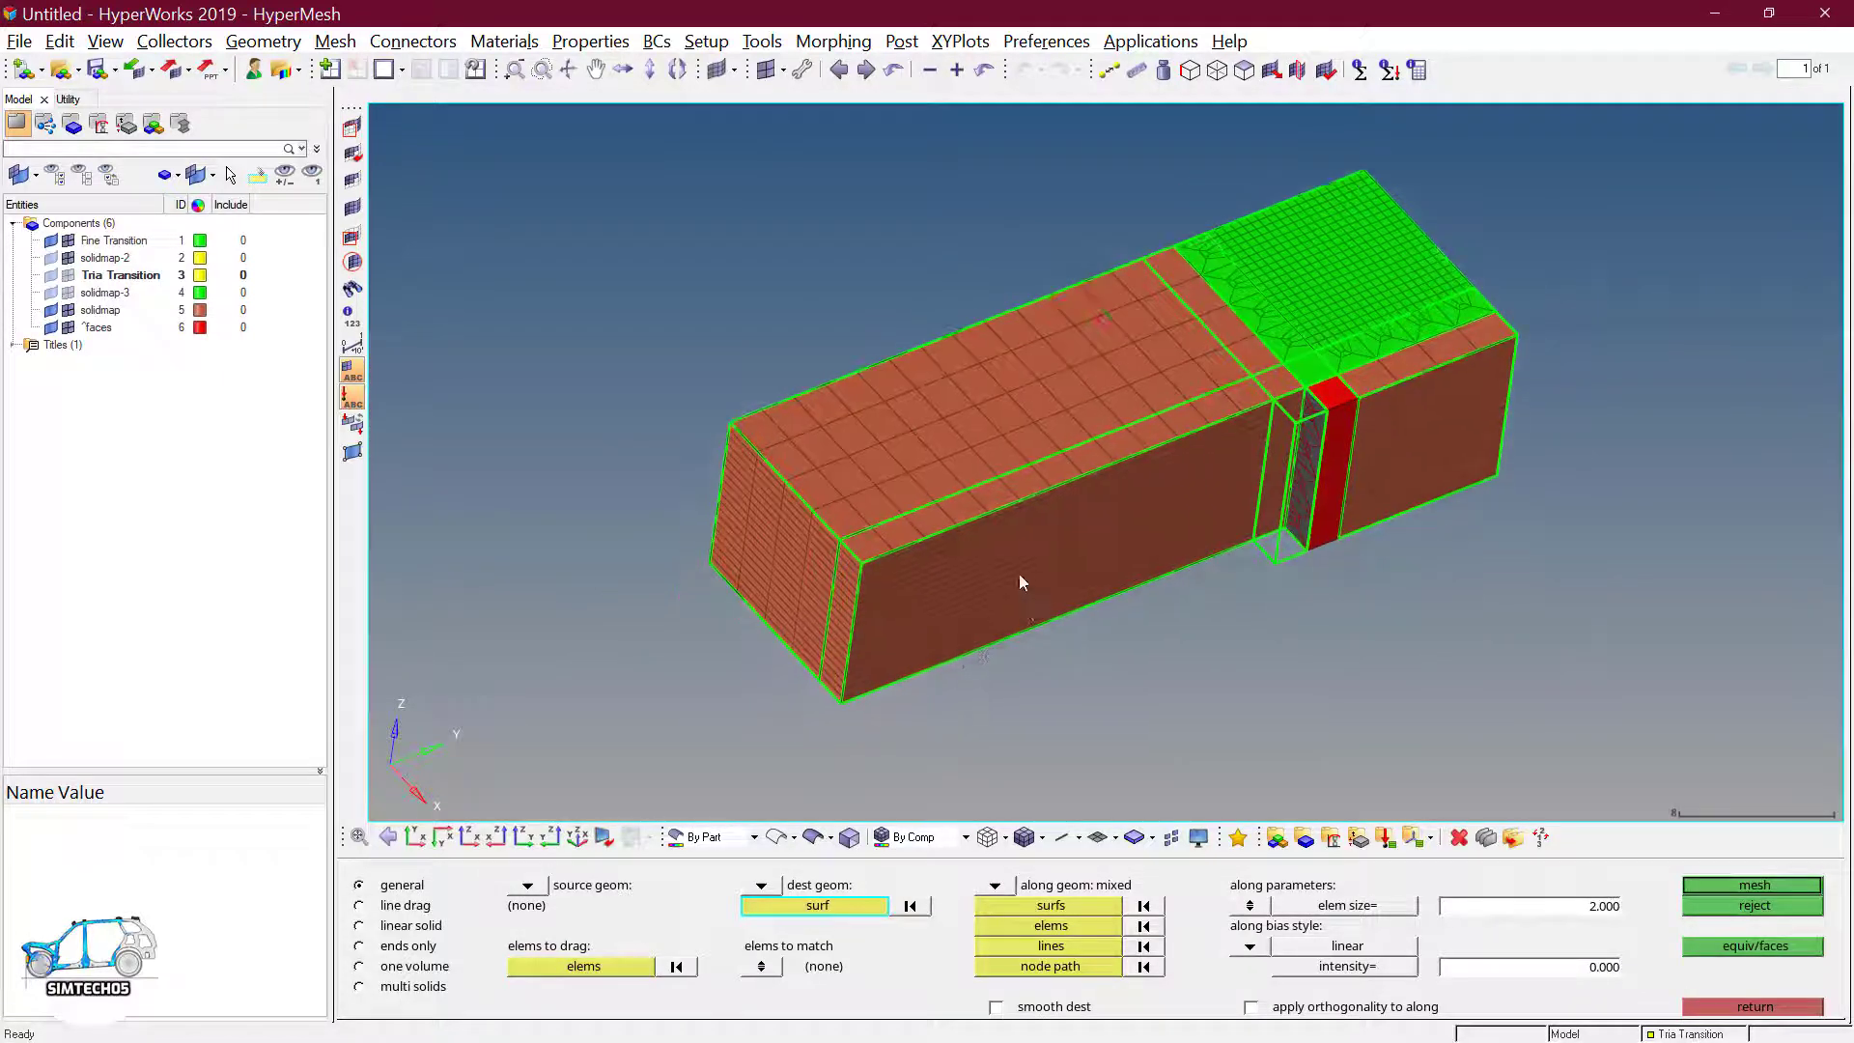
left_click(352, 207)
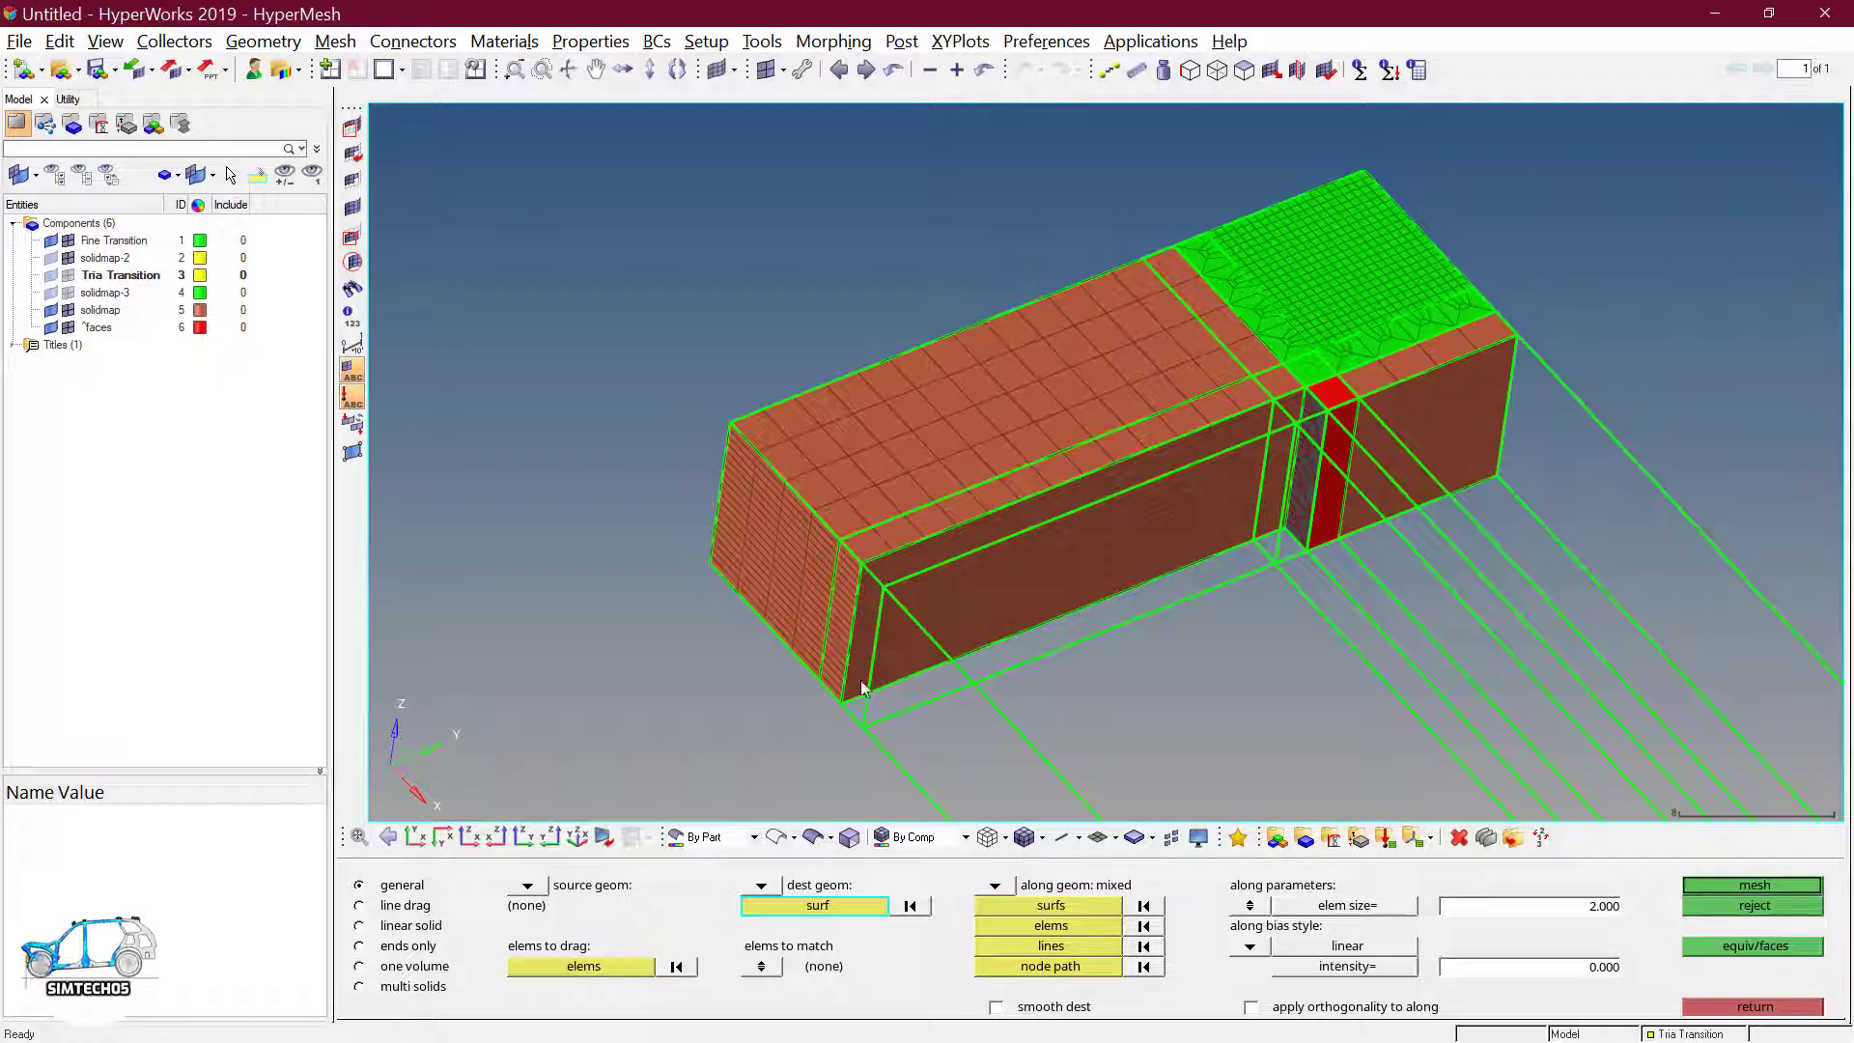
left_click(813, 837)
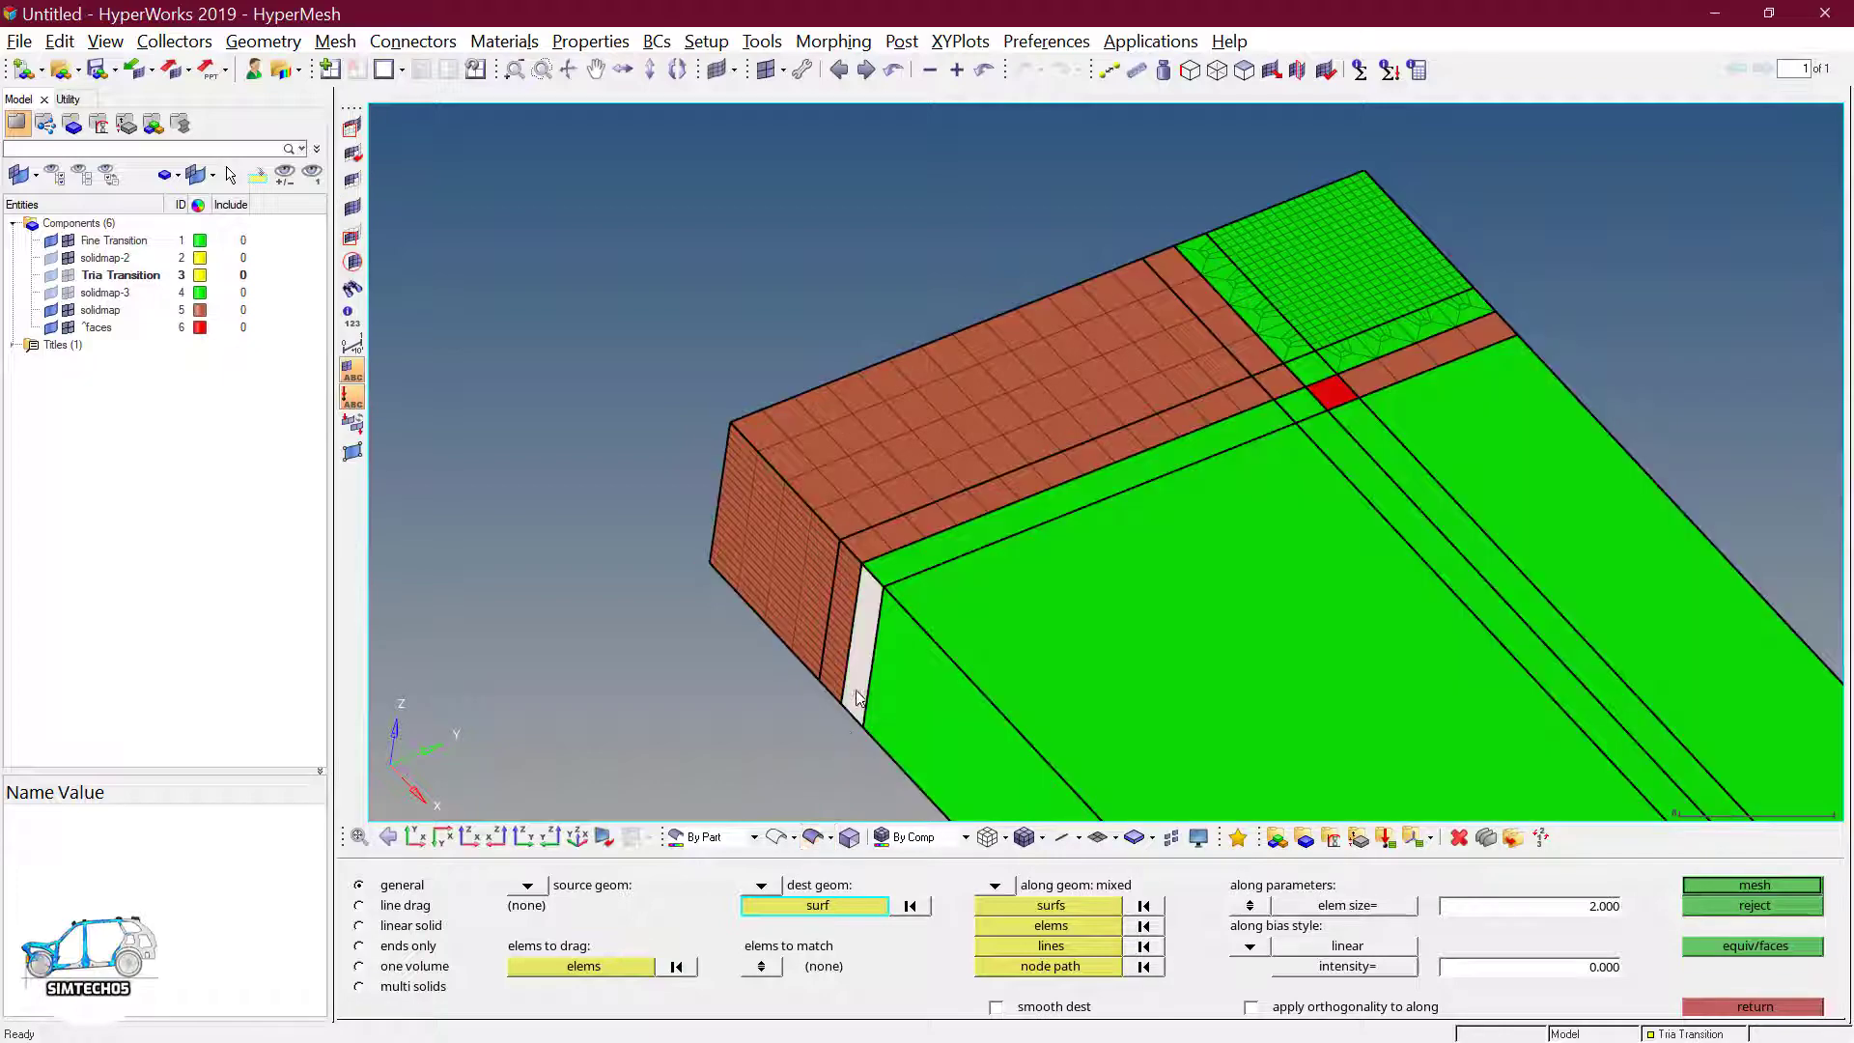
left_click(777, 836)
scroll(1325, 361, "up", 5)
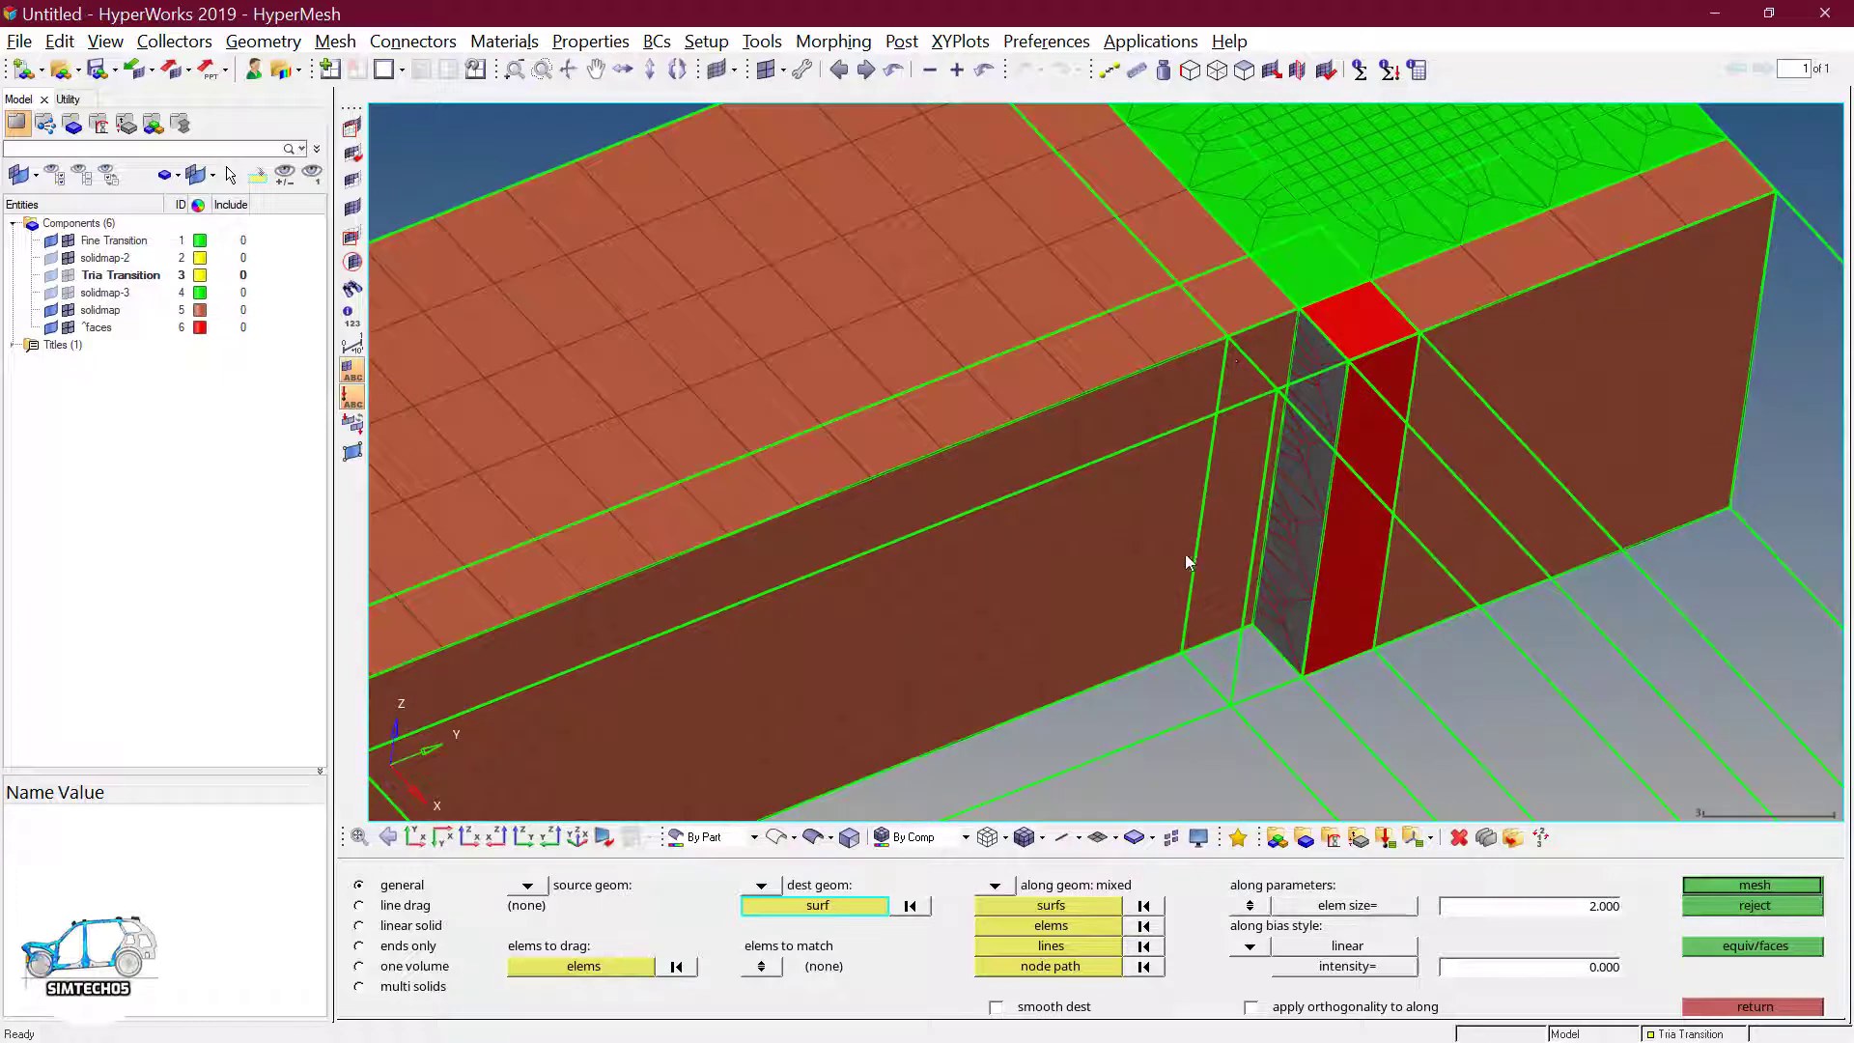
scroll(1186, 569, "down", 5)
scroll(1259, 442, "down", 2)
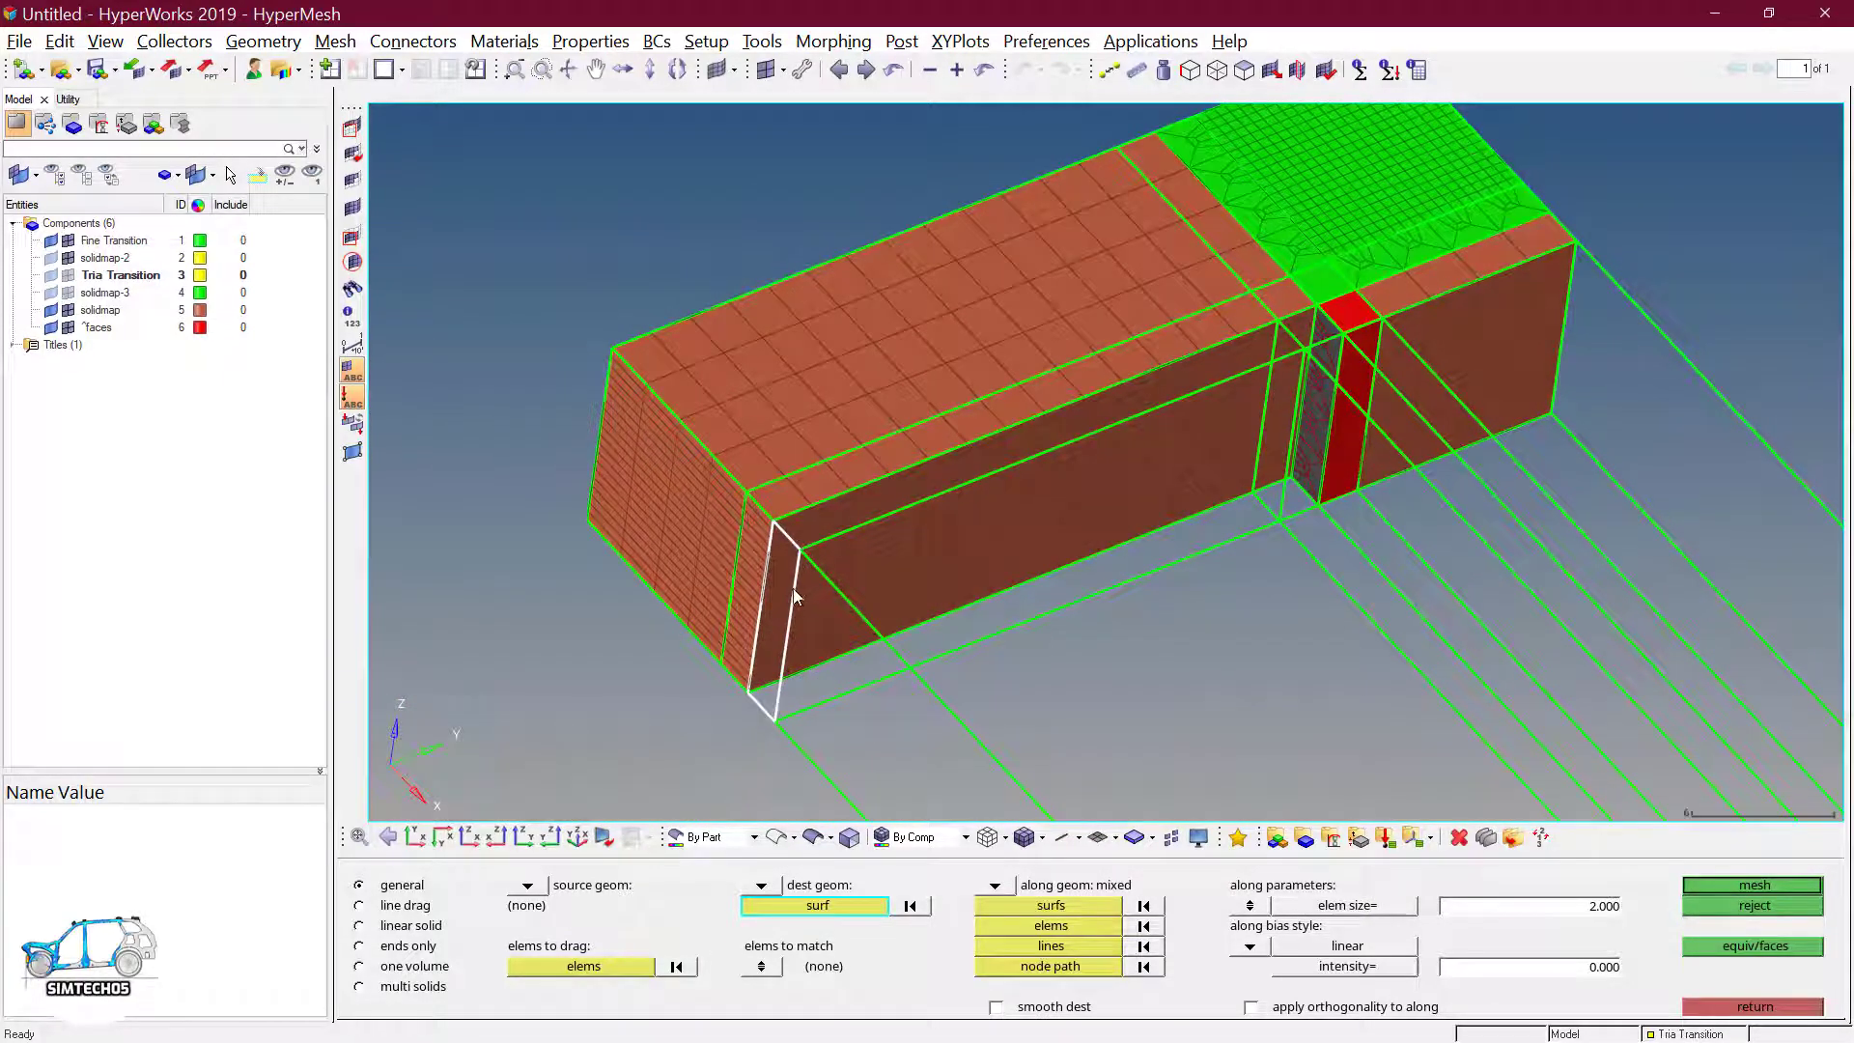
- Solid-map the long outer strip at element size 2, using a node path along its inner top edge to the far corner
left_click(1050, 965)
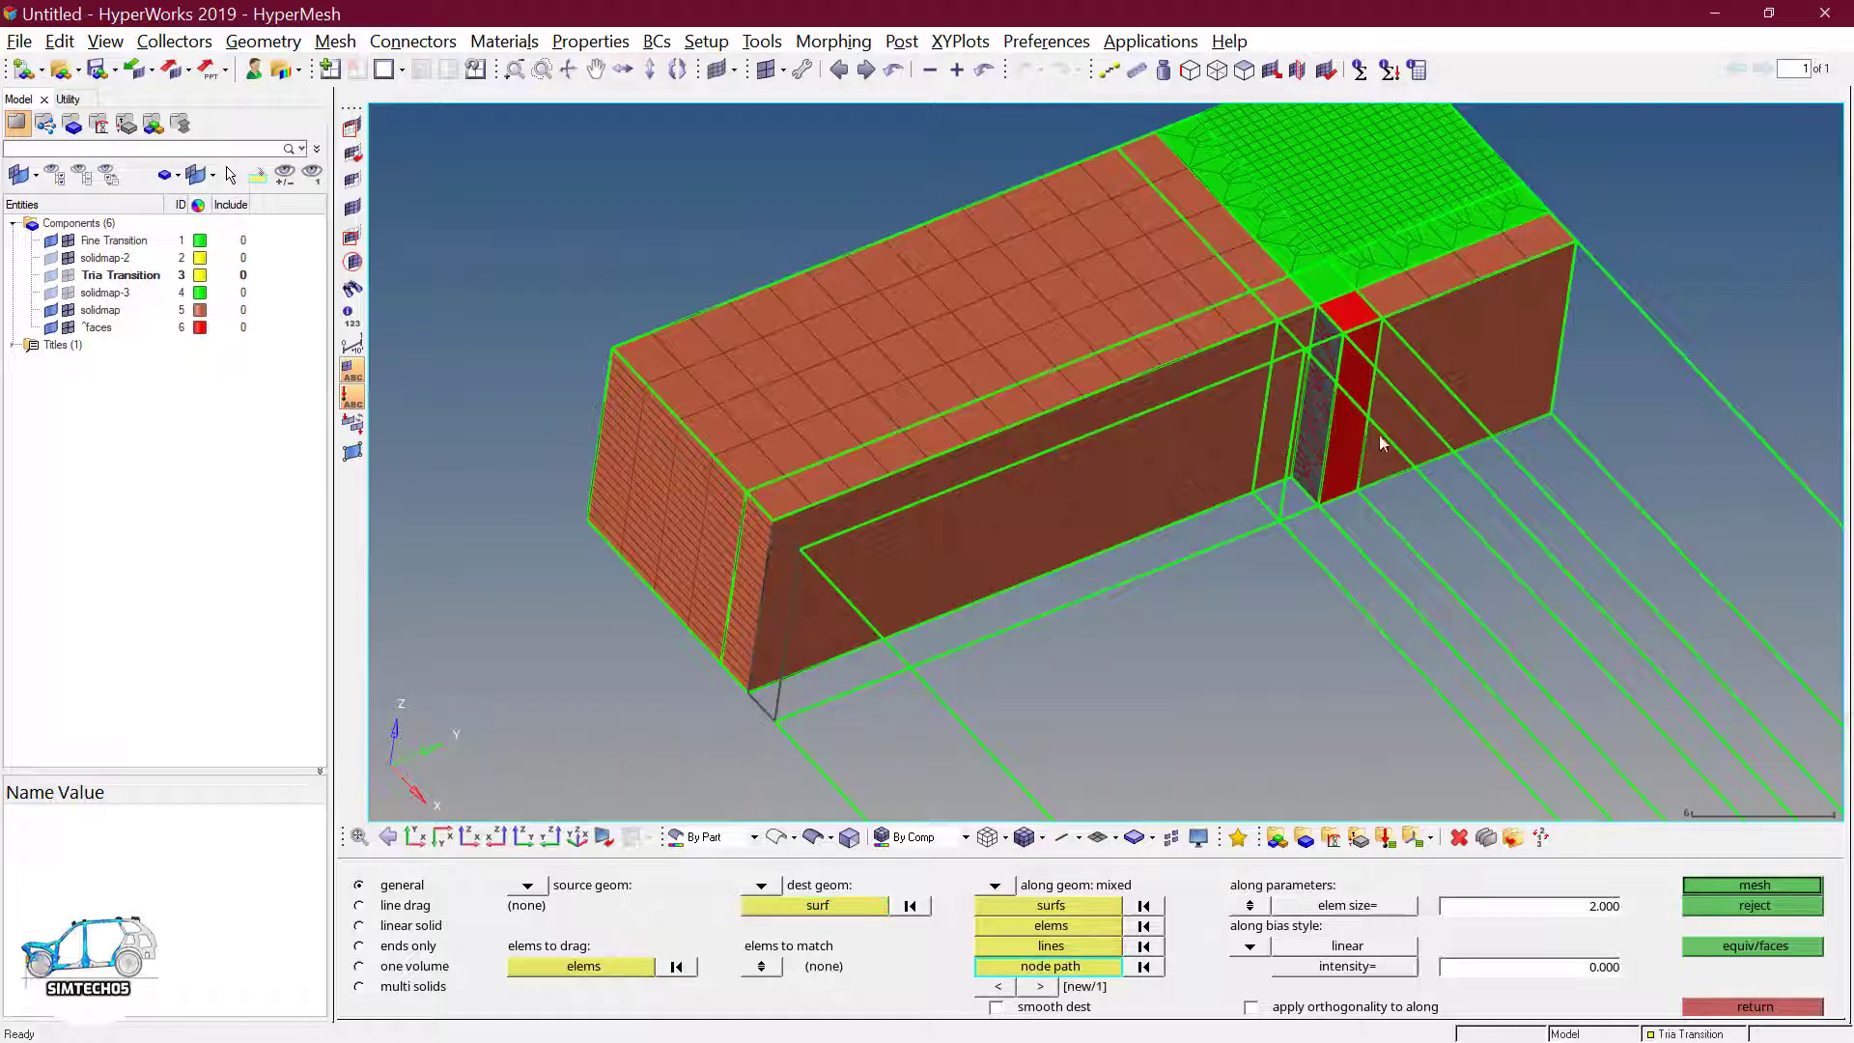
scroll(1234, 294, "up", 2)
scroll(1234, 295, "up", 2)
left_click(1356, 323)
left_click(1264, 358)
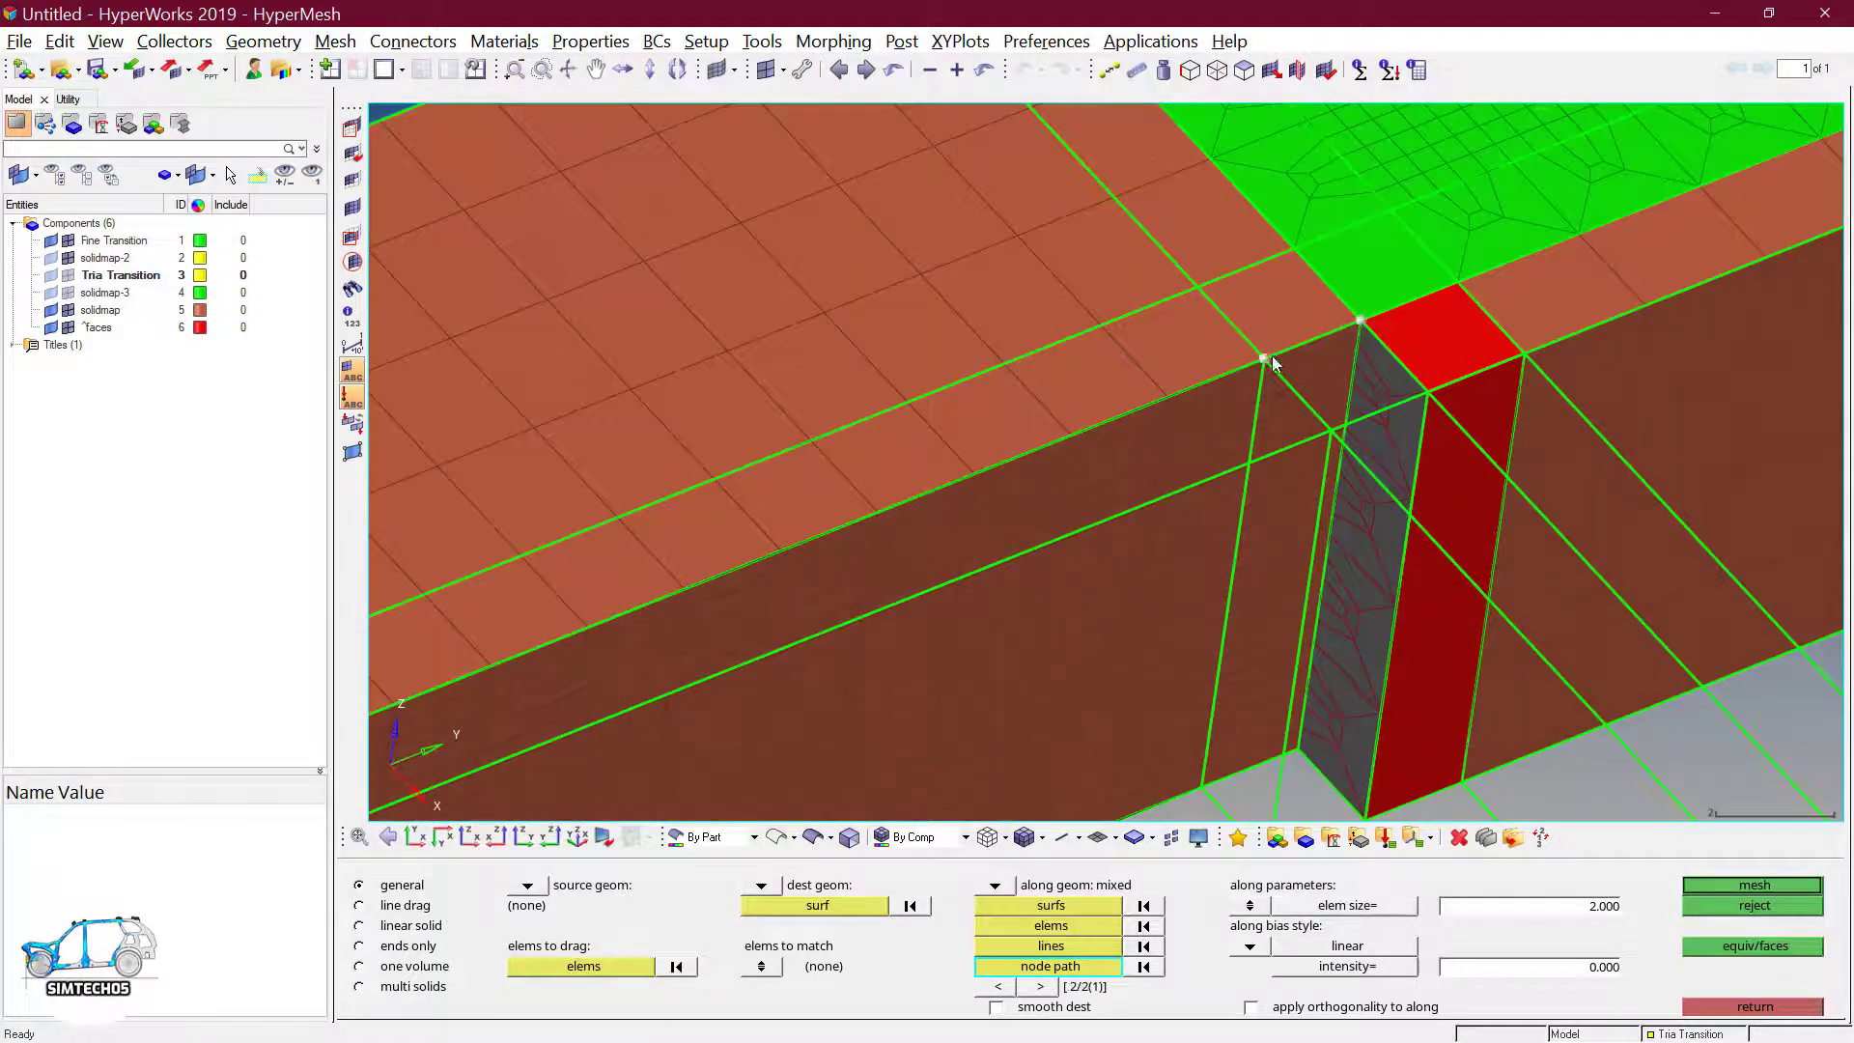
scroll(1264, 358, "down", 5)
scroll(916, 494, "up", 3)
left_click(881, 519)
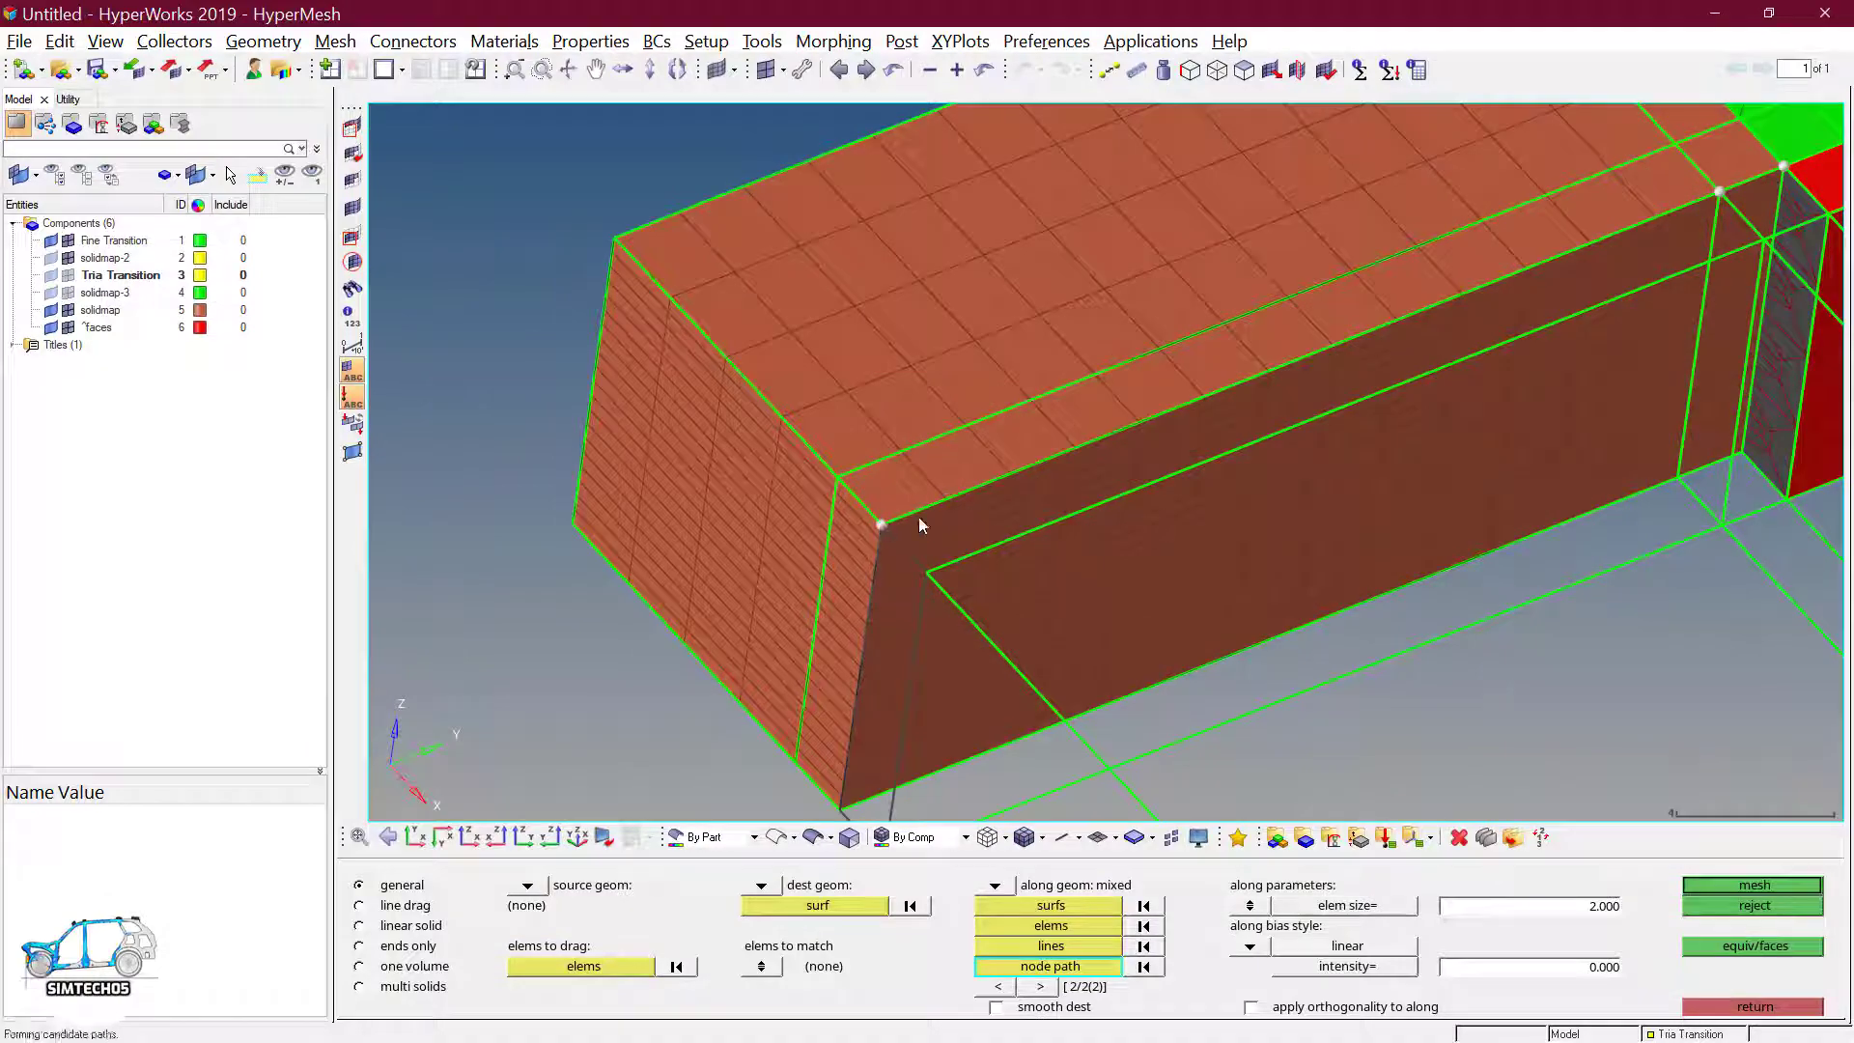
scroll(881, 520, "down", 3)
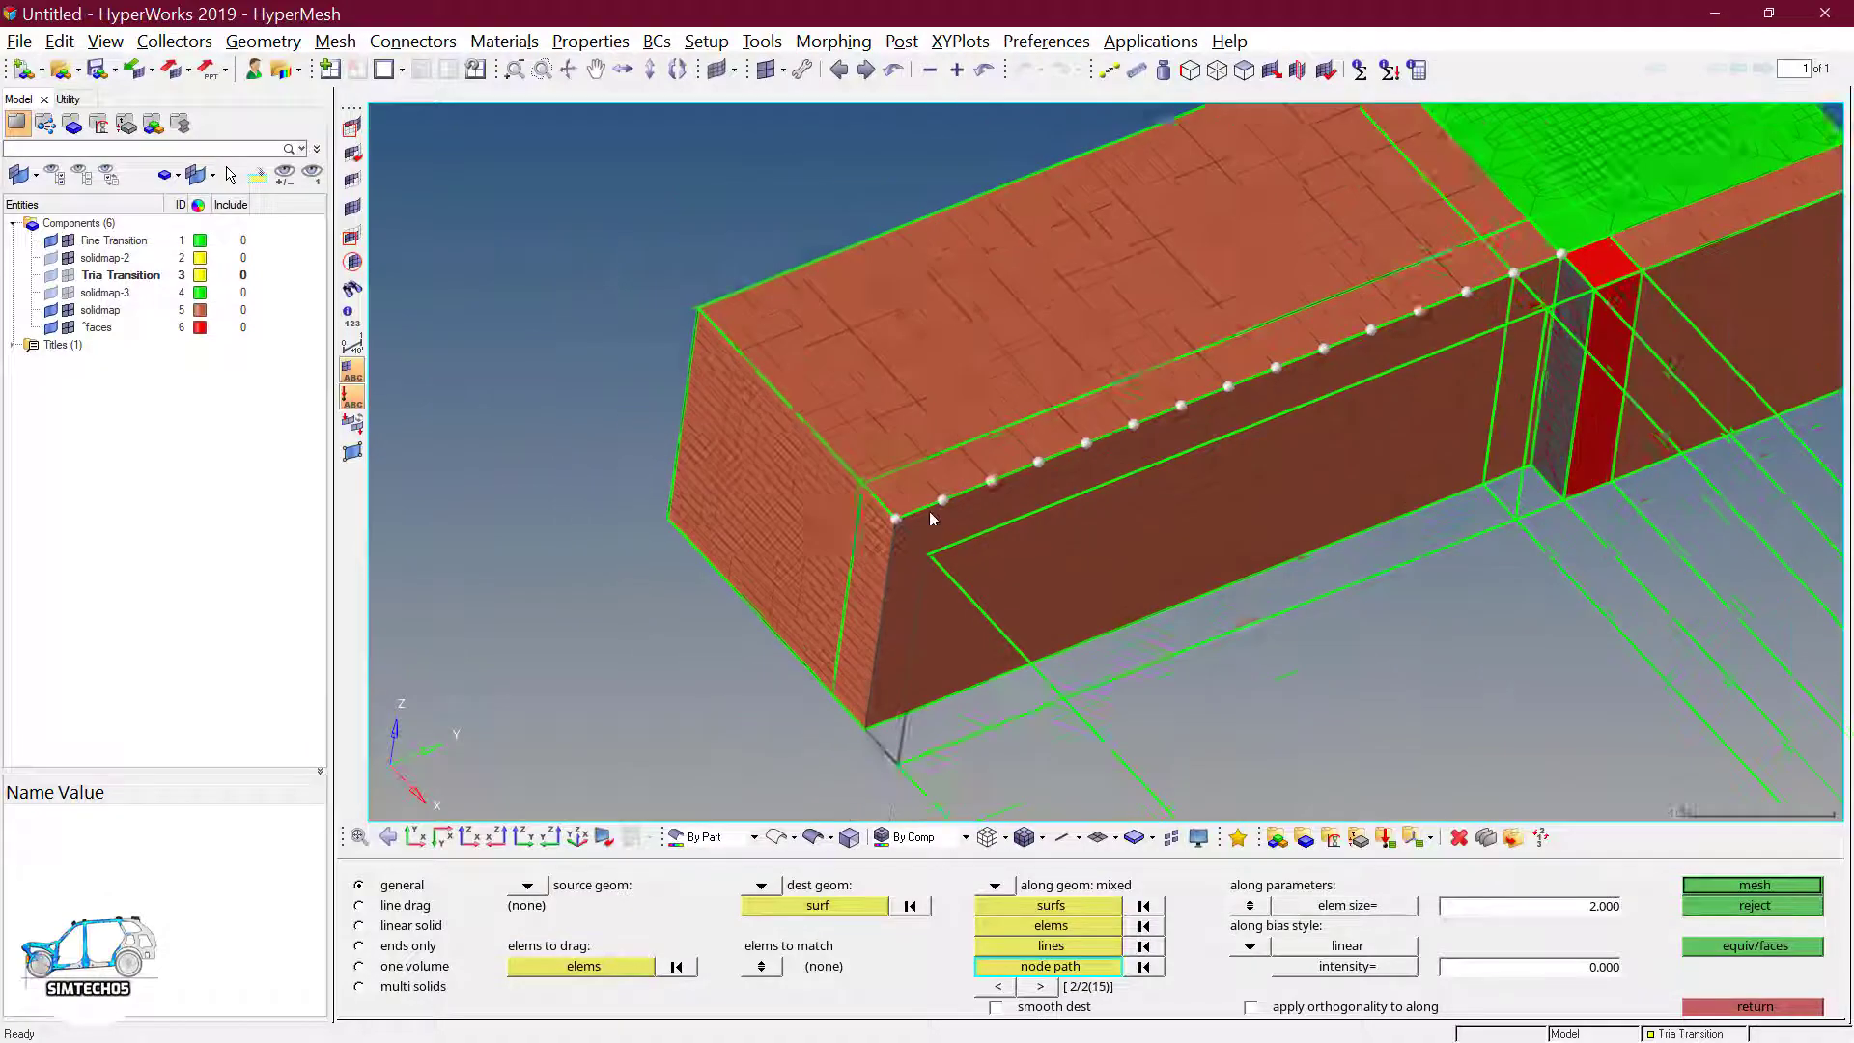
left_click(1729, 884)
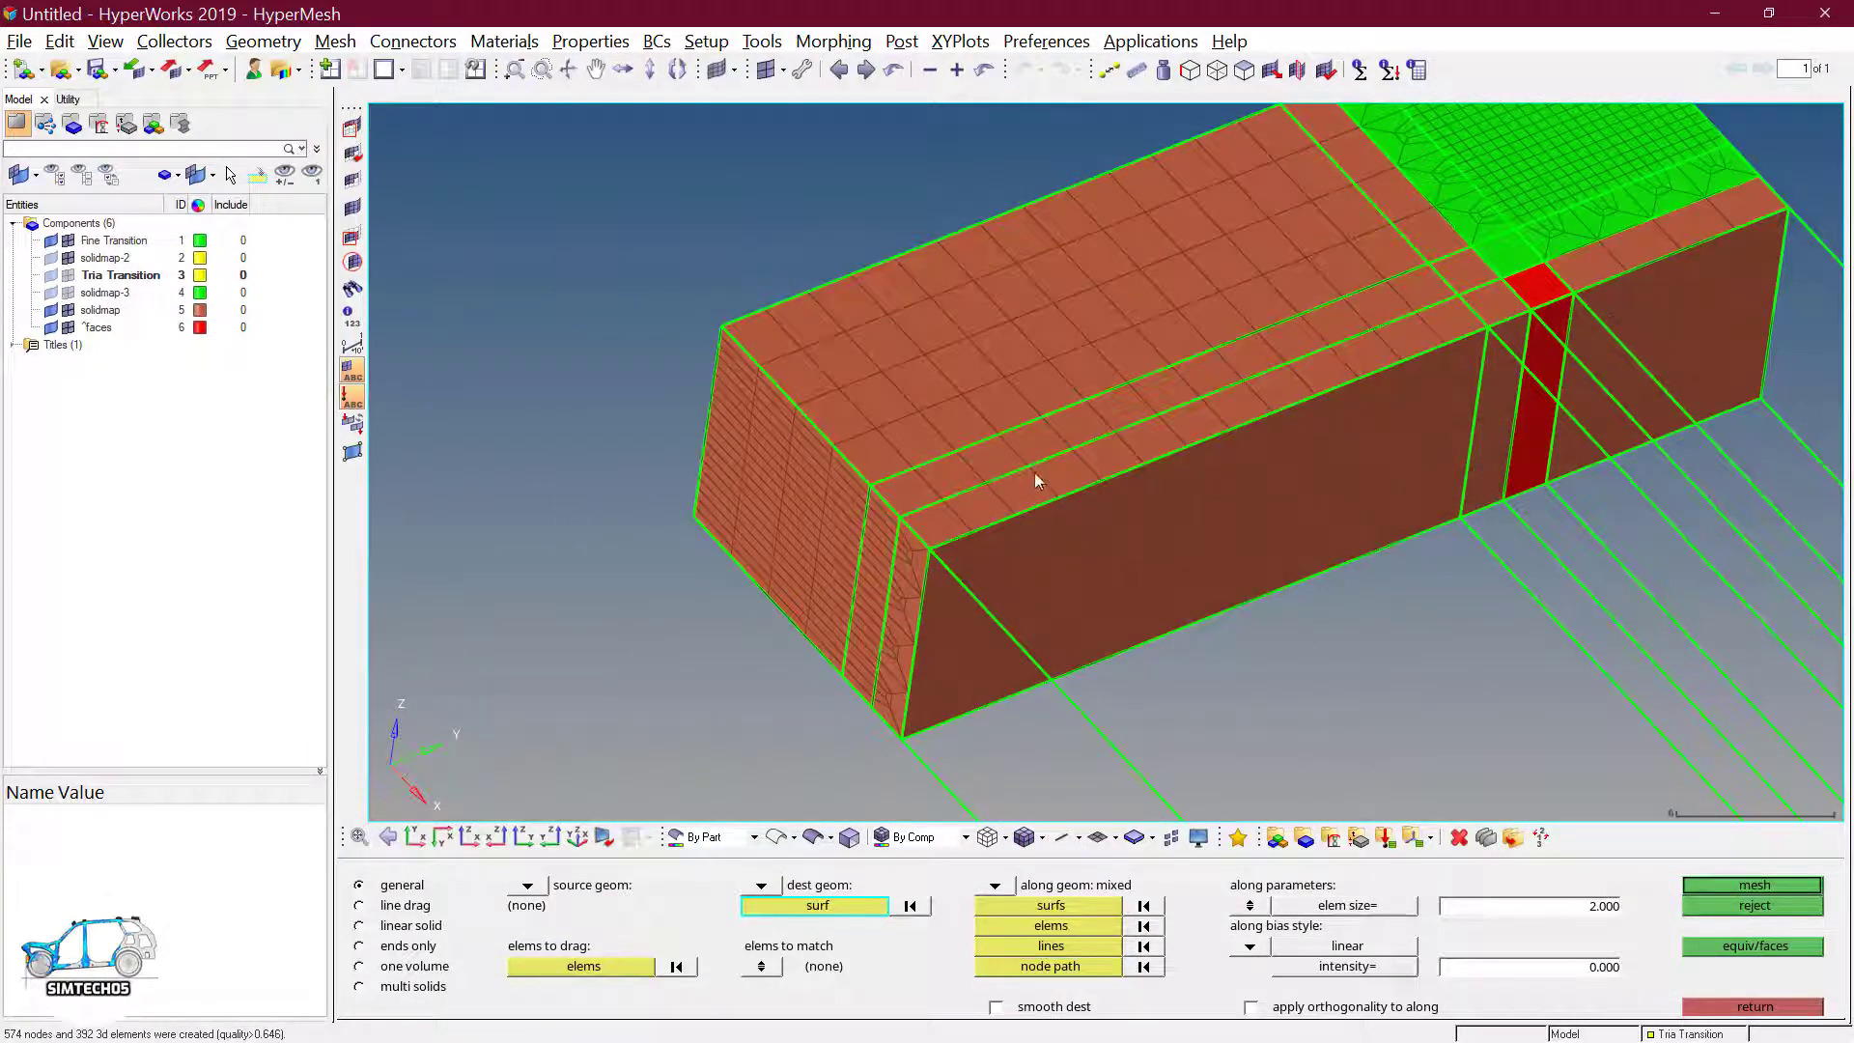
- Select the elements of the whole outer row, including the newly mapped strip, with a window from the end view and find their faces
left_click_drag(1044, 519, 1253, 484, "ctrl")
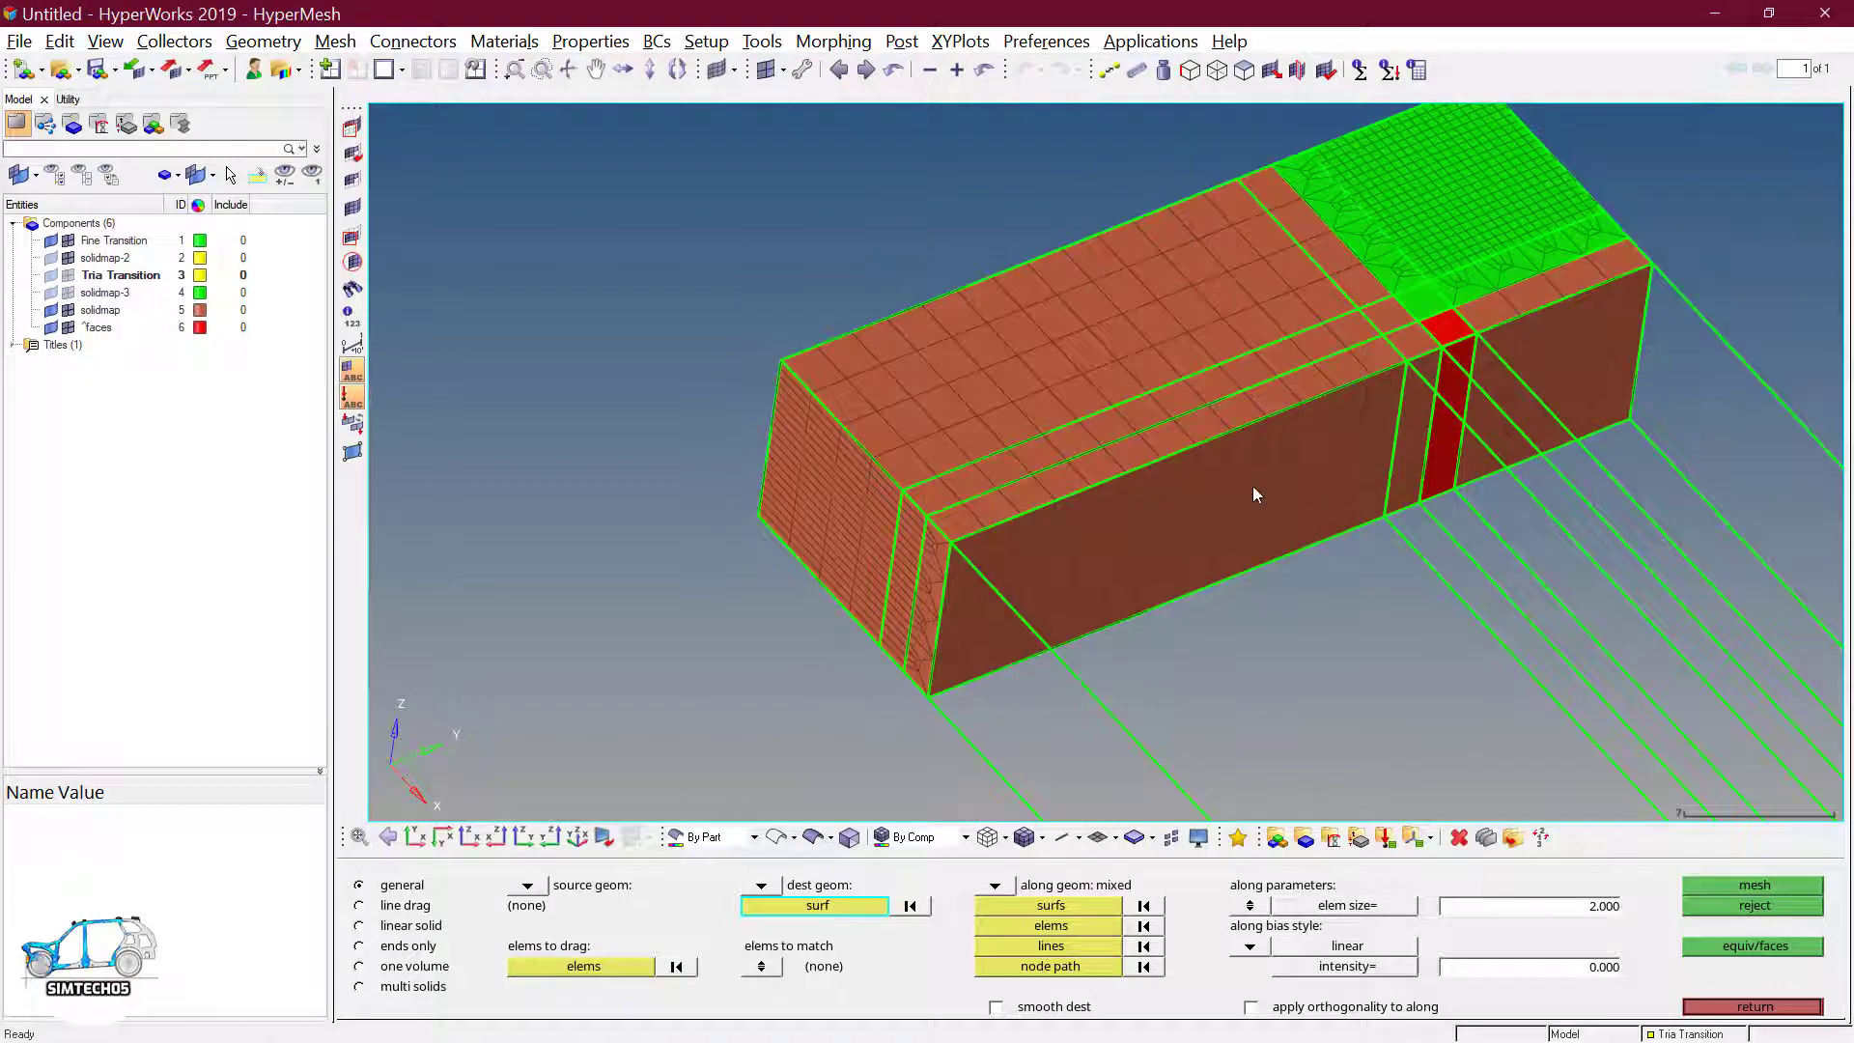
right_click_drag(1311, 461, 1078, 421, "ctrl")
scroll(1086, 423, "down", 2, "ctrl")
left_click_drag(1027, 473, 1085, 292, "ctrl")
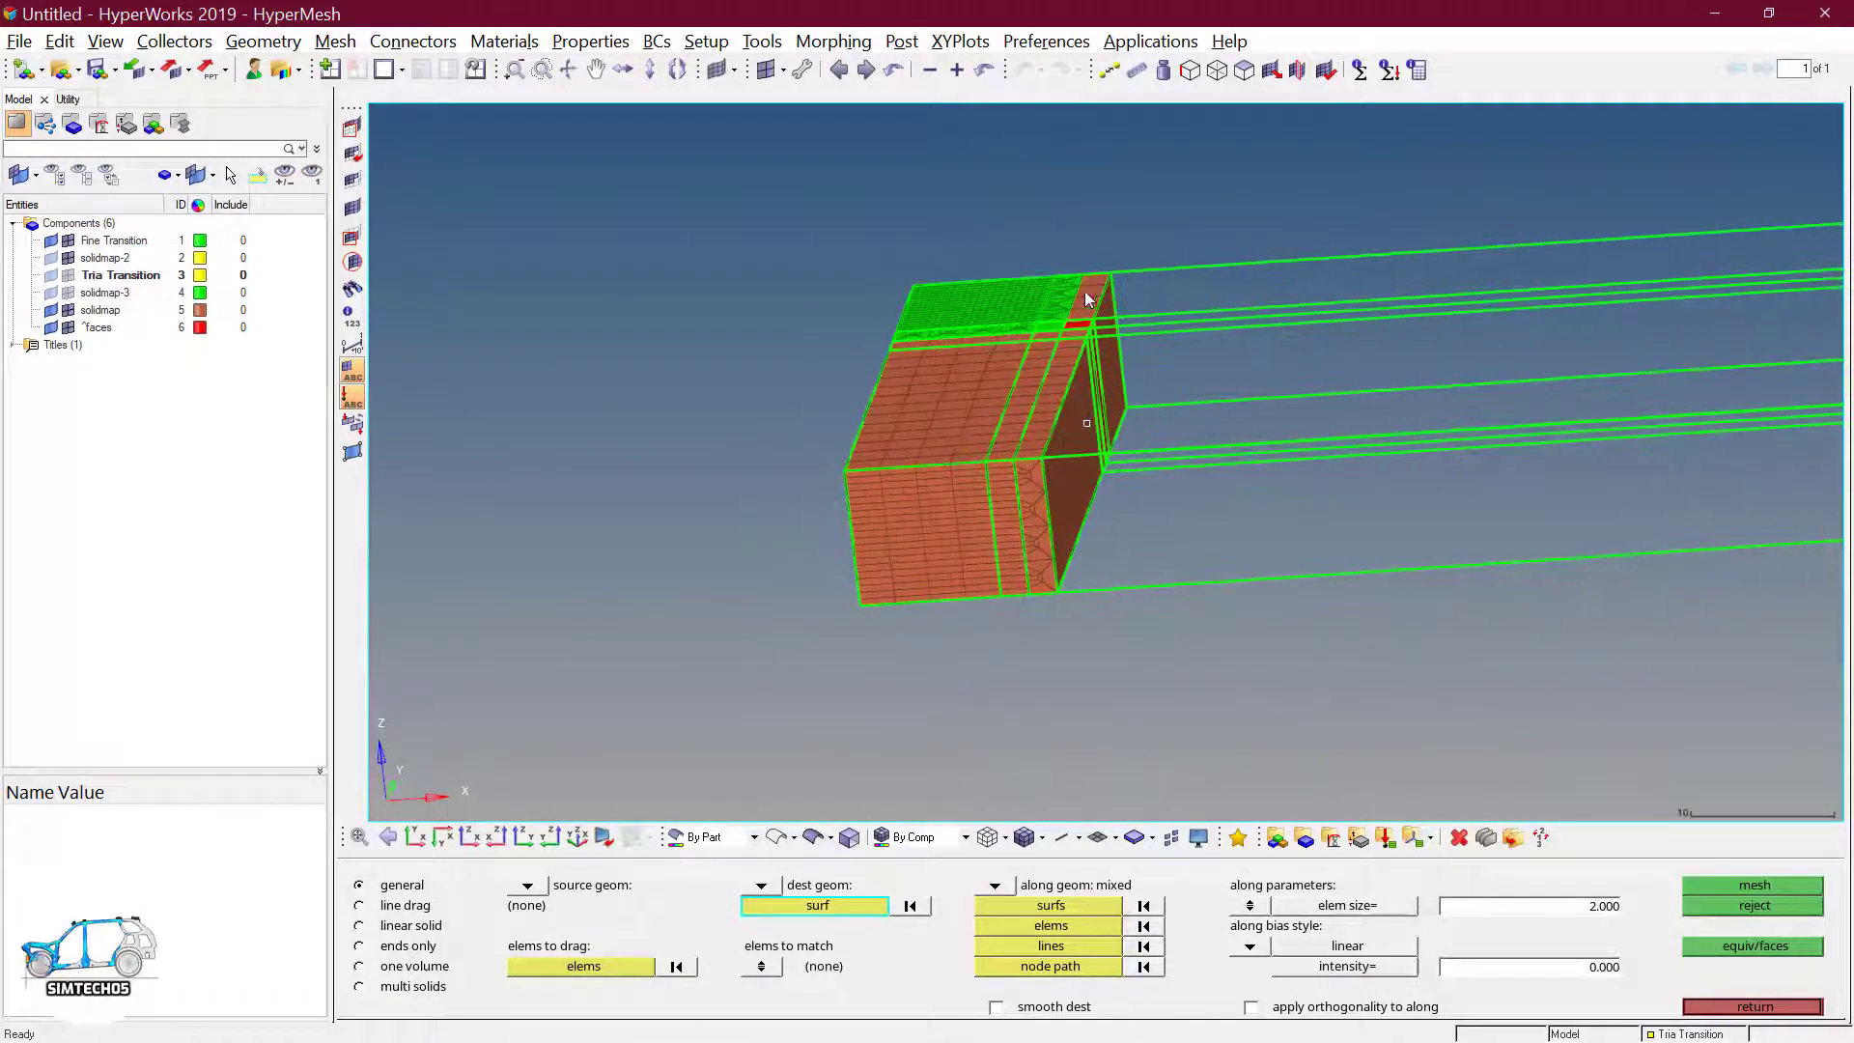
key("Escape")
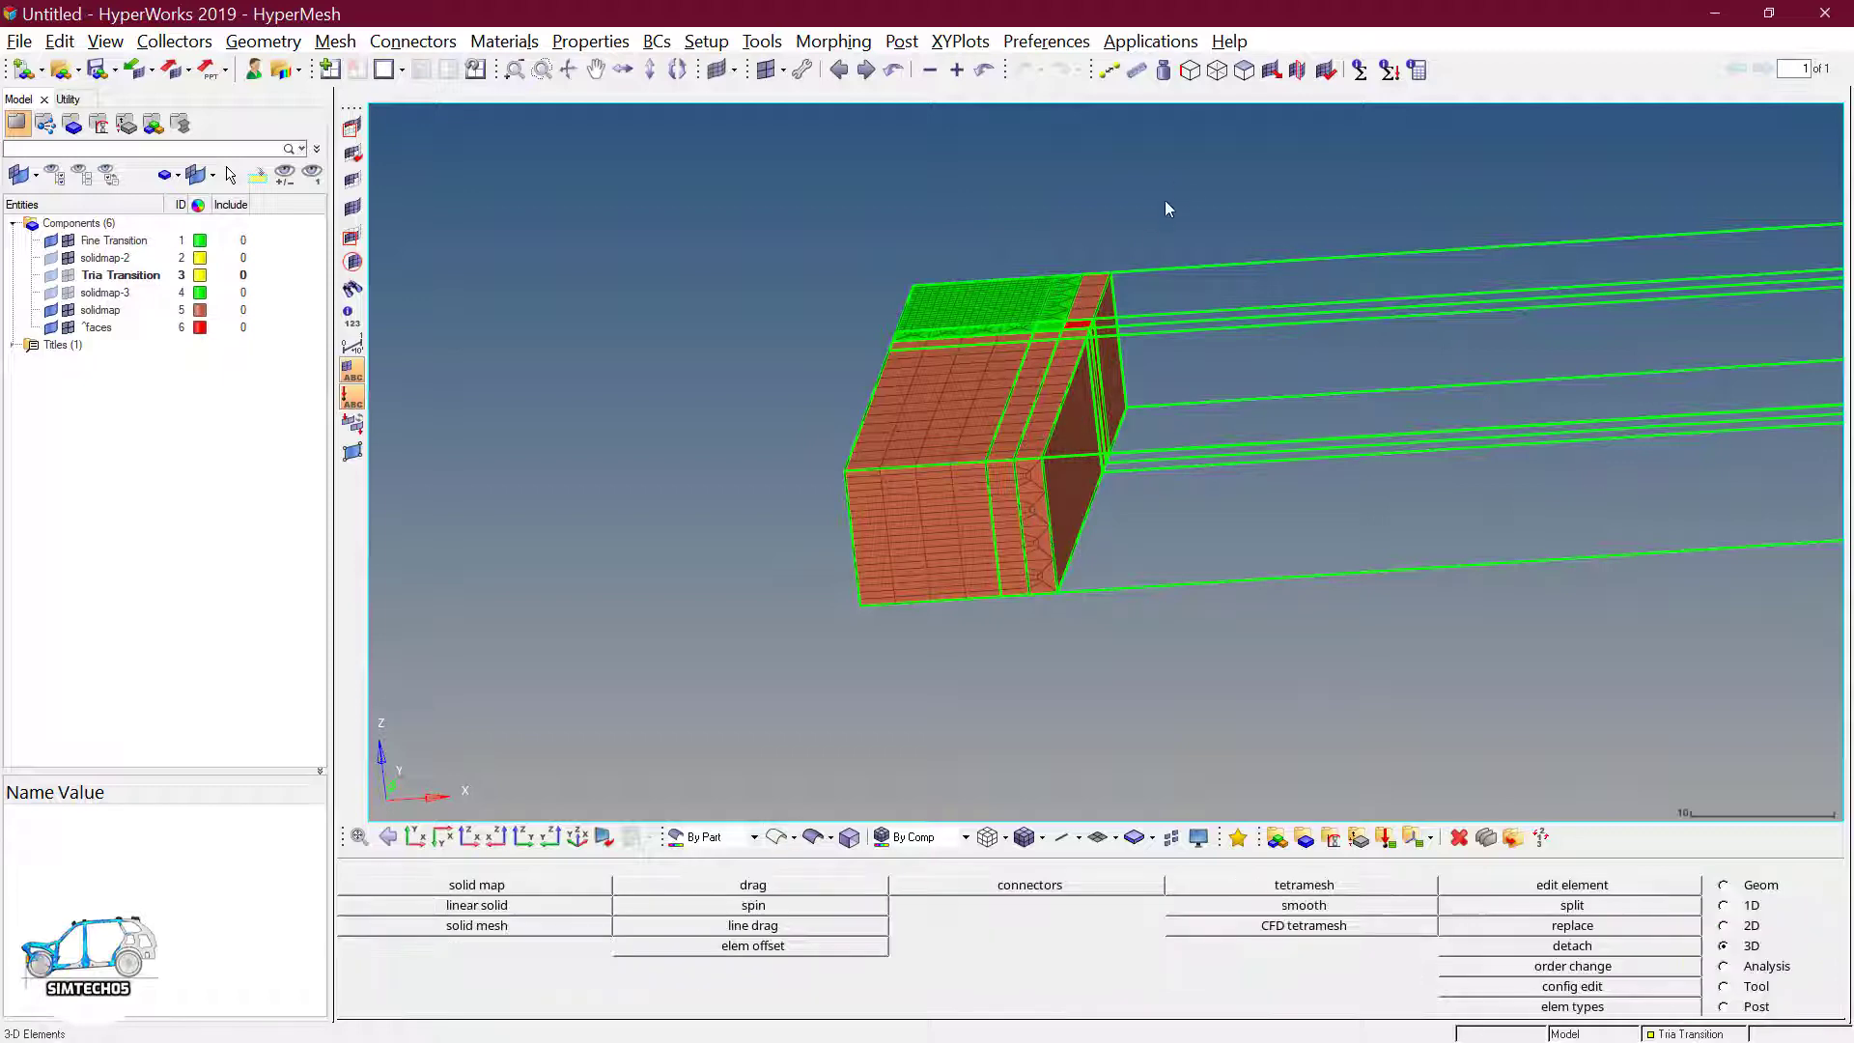
left_click(1243, 71)
left_click_drag(978, 453, 1199, 600, "ctrl")
left_click_drag(1037, 315, 1294, 674, "shift")
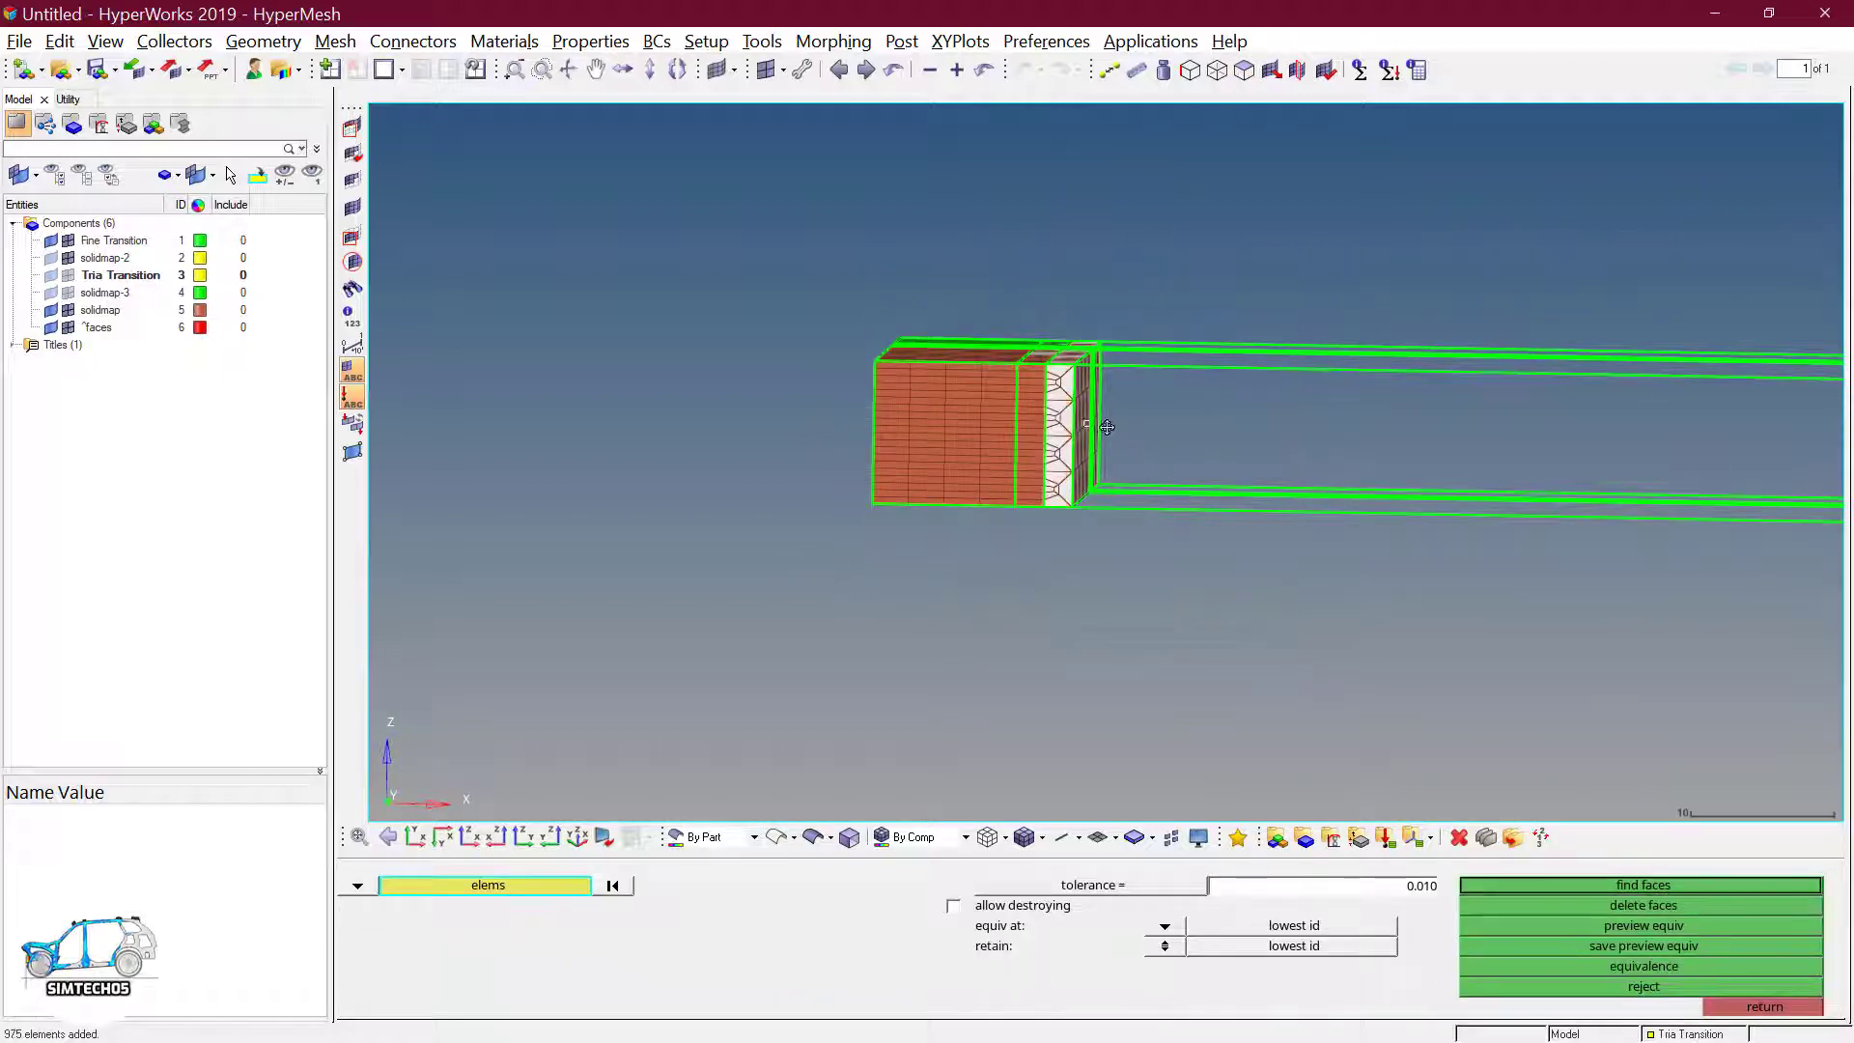
left_click_drag(1104, 426, 1073, 466, "ctrl")
middle_click(1334, 617)
left_click_drag(1335, 617, 1163, 604, "ctrl")
middle_click(1173, 610)
left_click(535, 889)
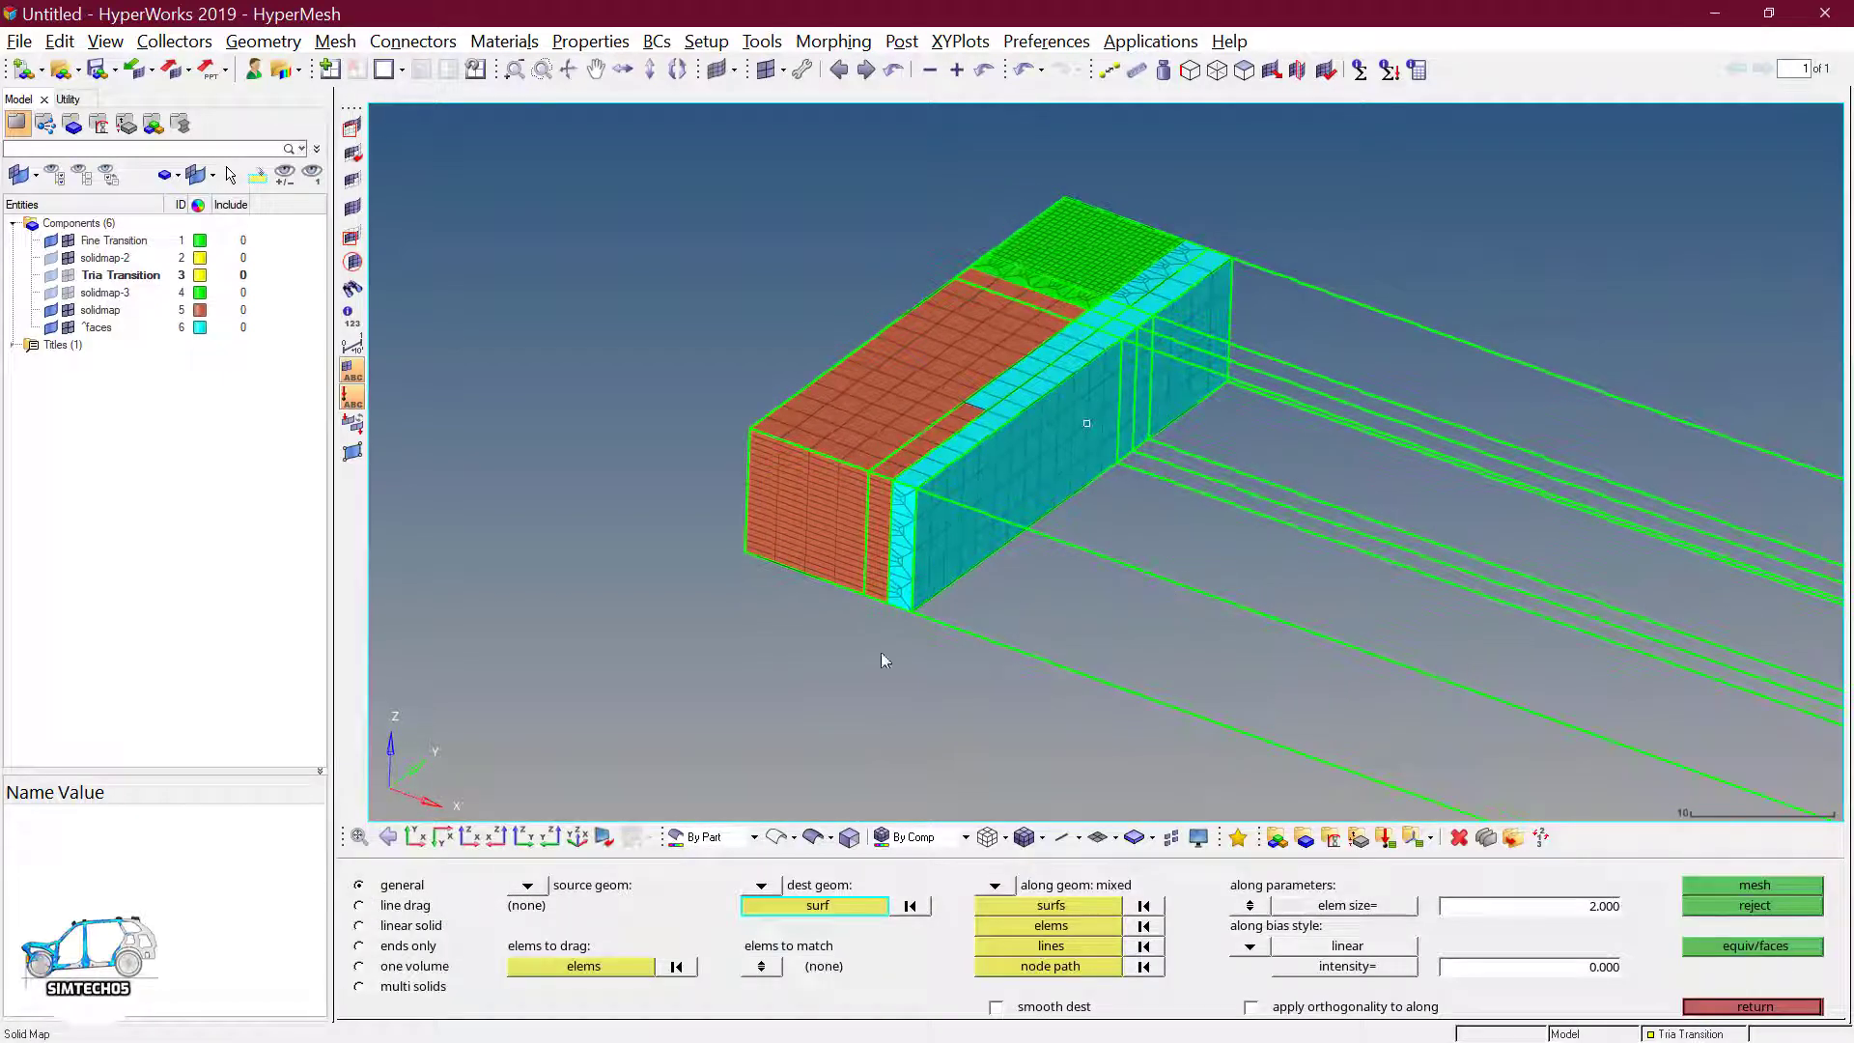
- Set the outer row's exposed side face elements, selected by face, as the elements to drag and set the destination geometry to none
left_click(598, 968)
scroll(935, 510, "up", 2)
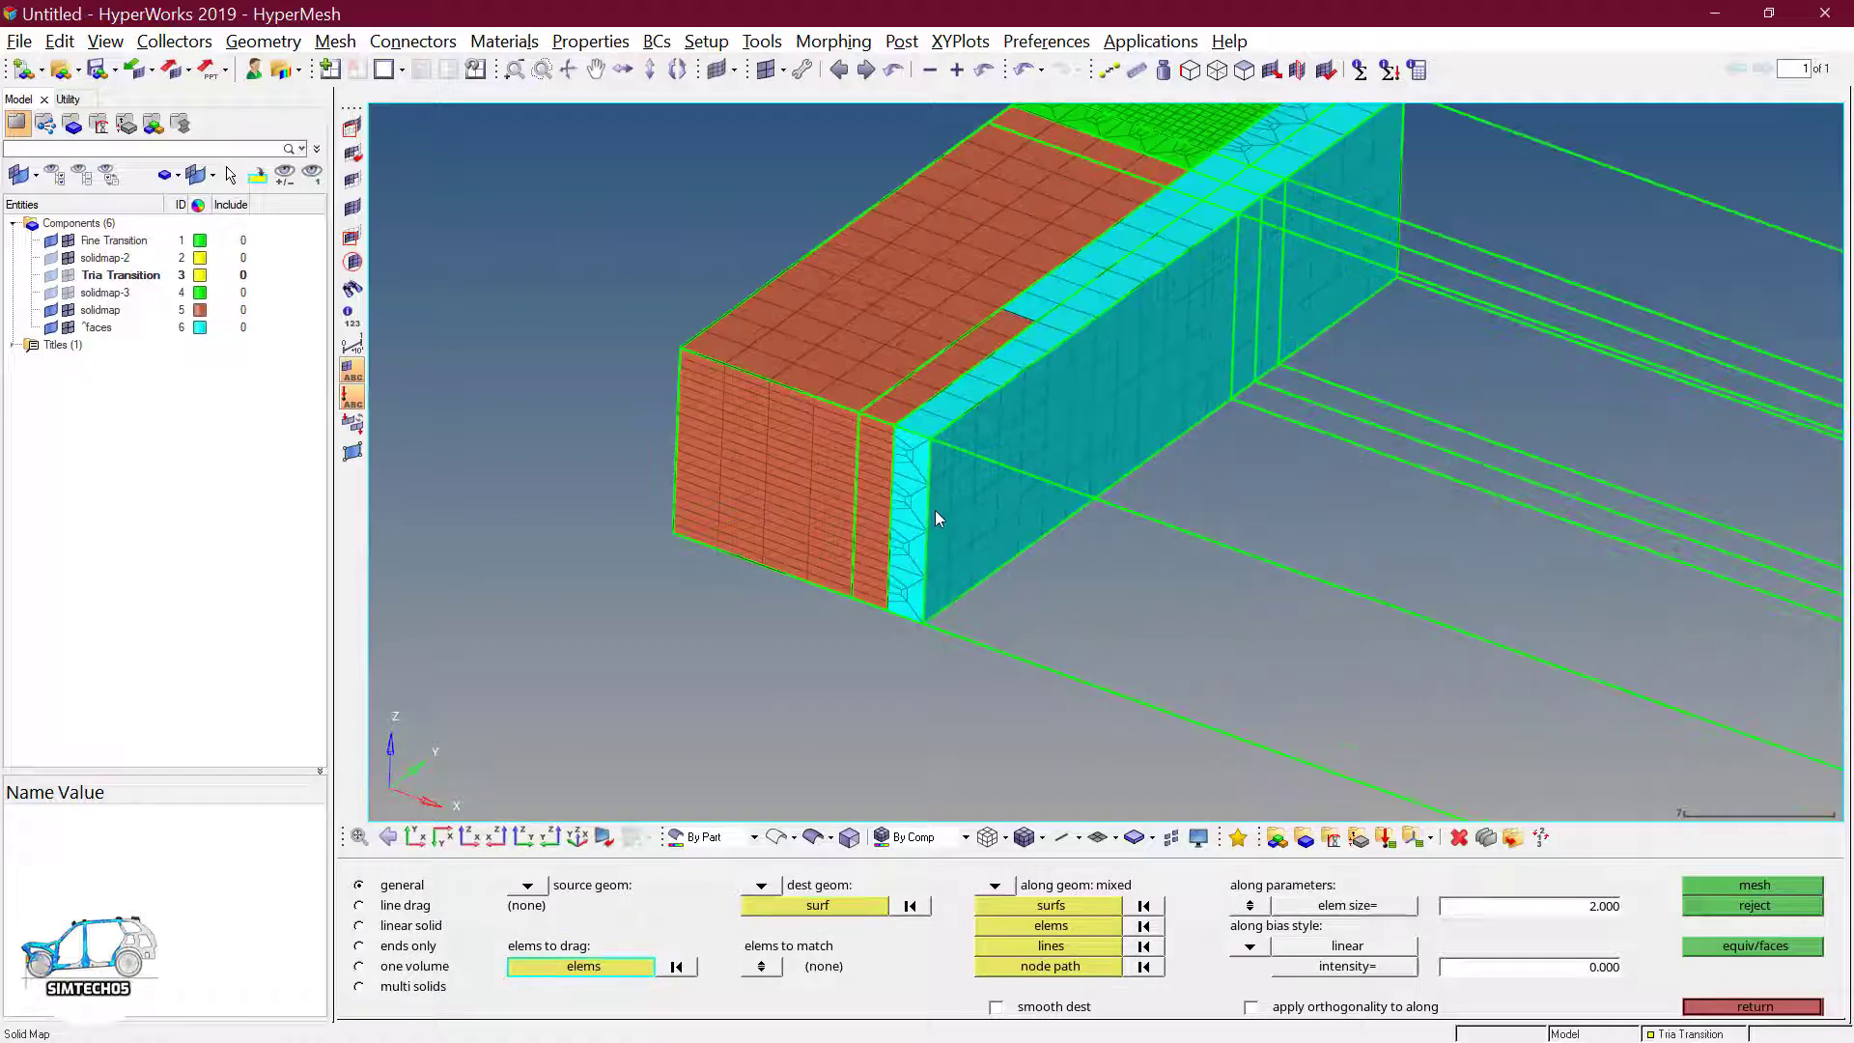
left_click(616, 968)
left_click(1197, 968)
scroll(1182, 472, "down", 2)
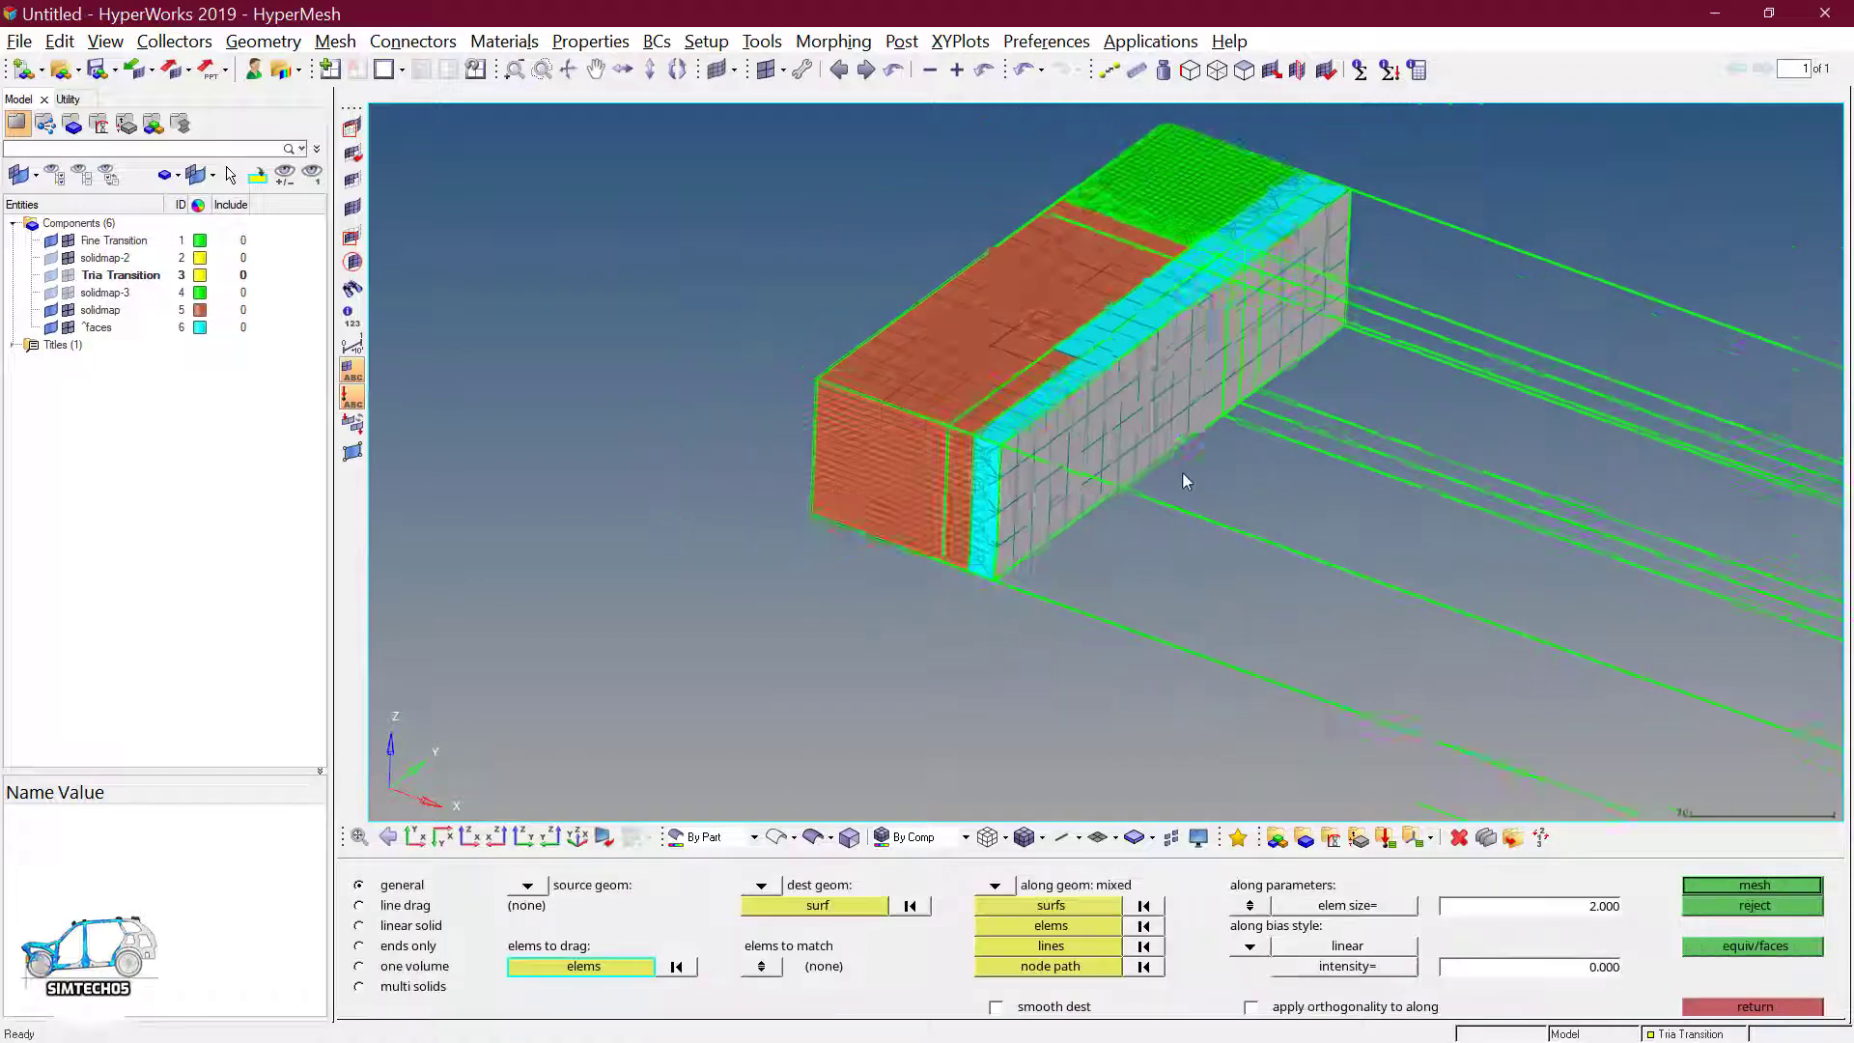
scroll(1182, 472, "down", 3)
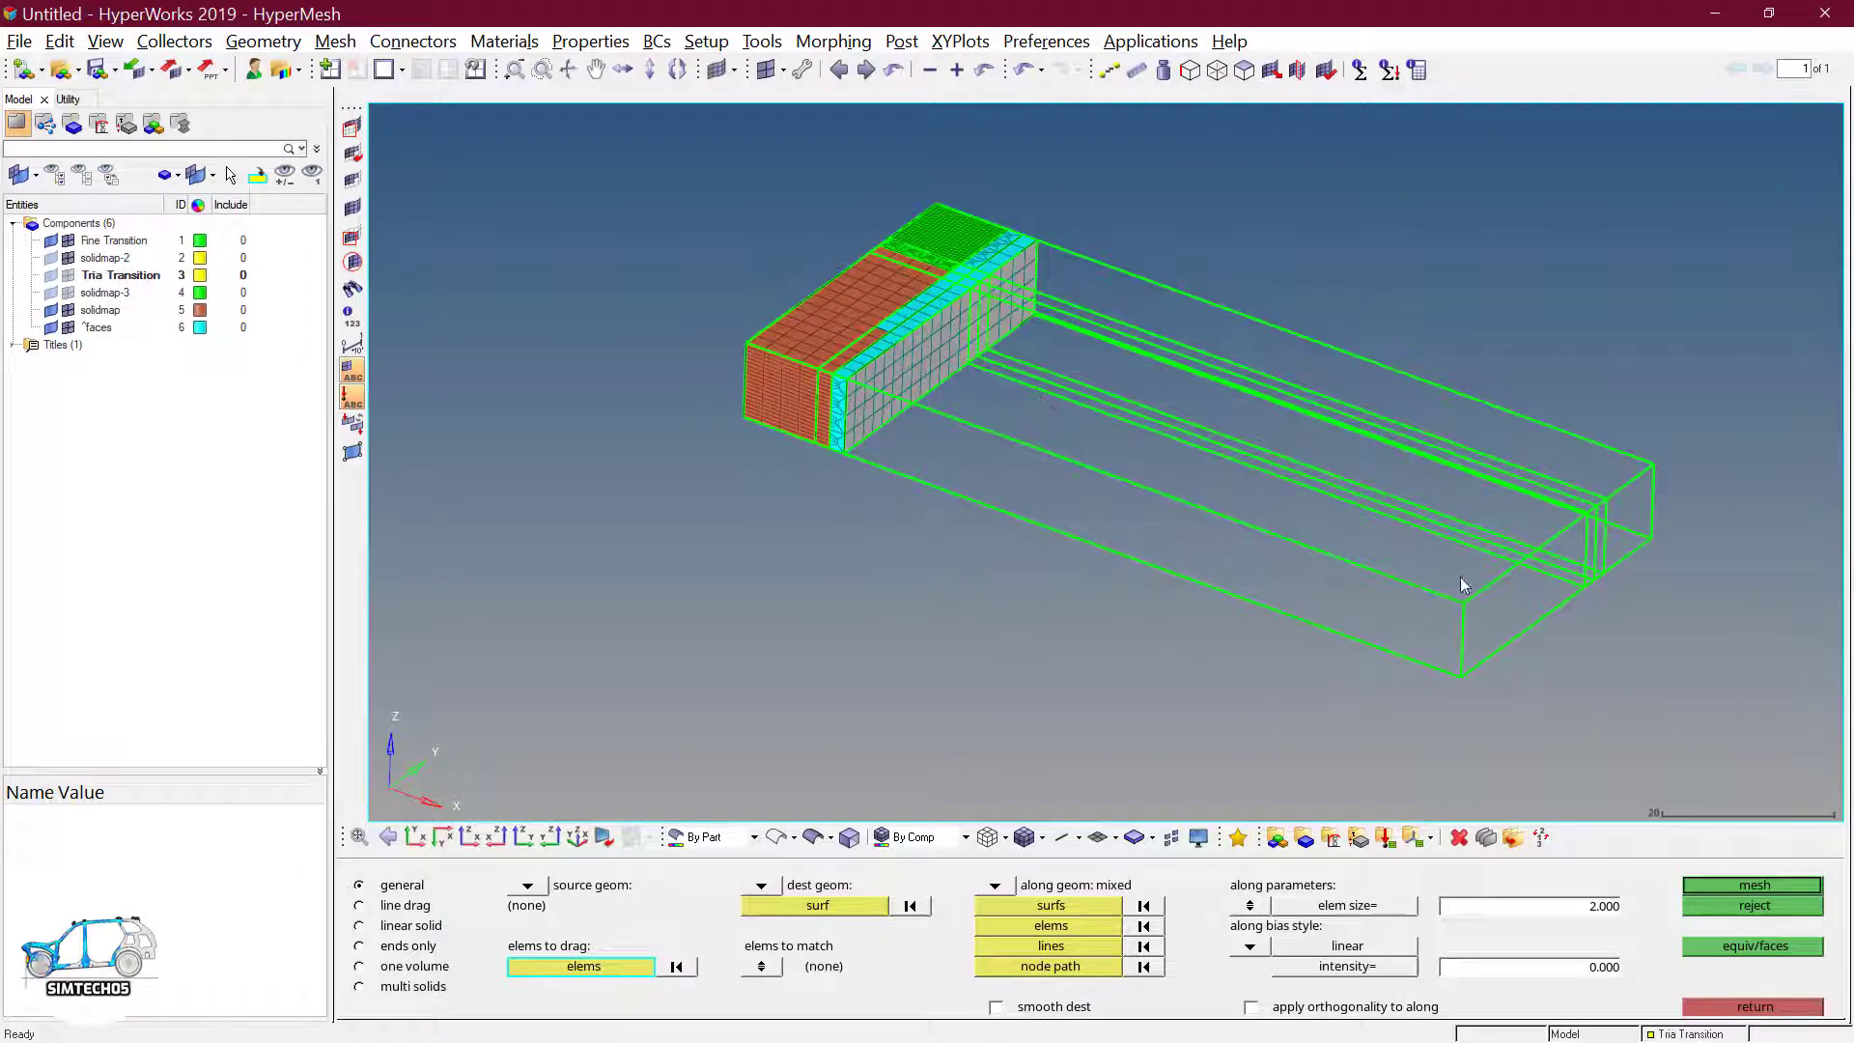
left_click(825, 906)
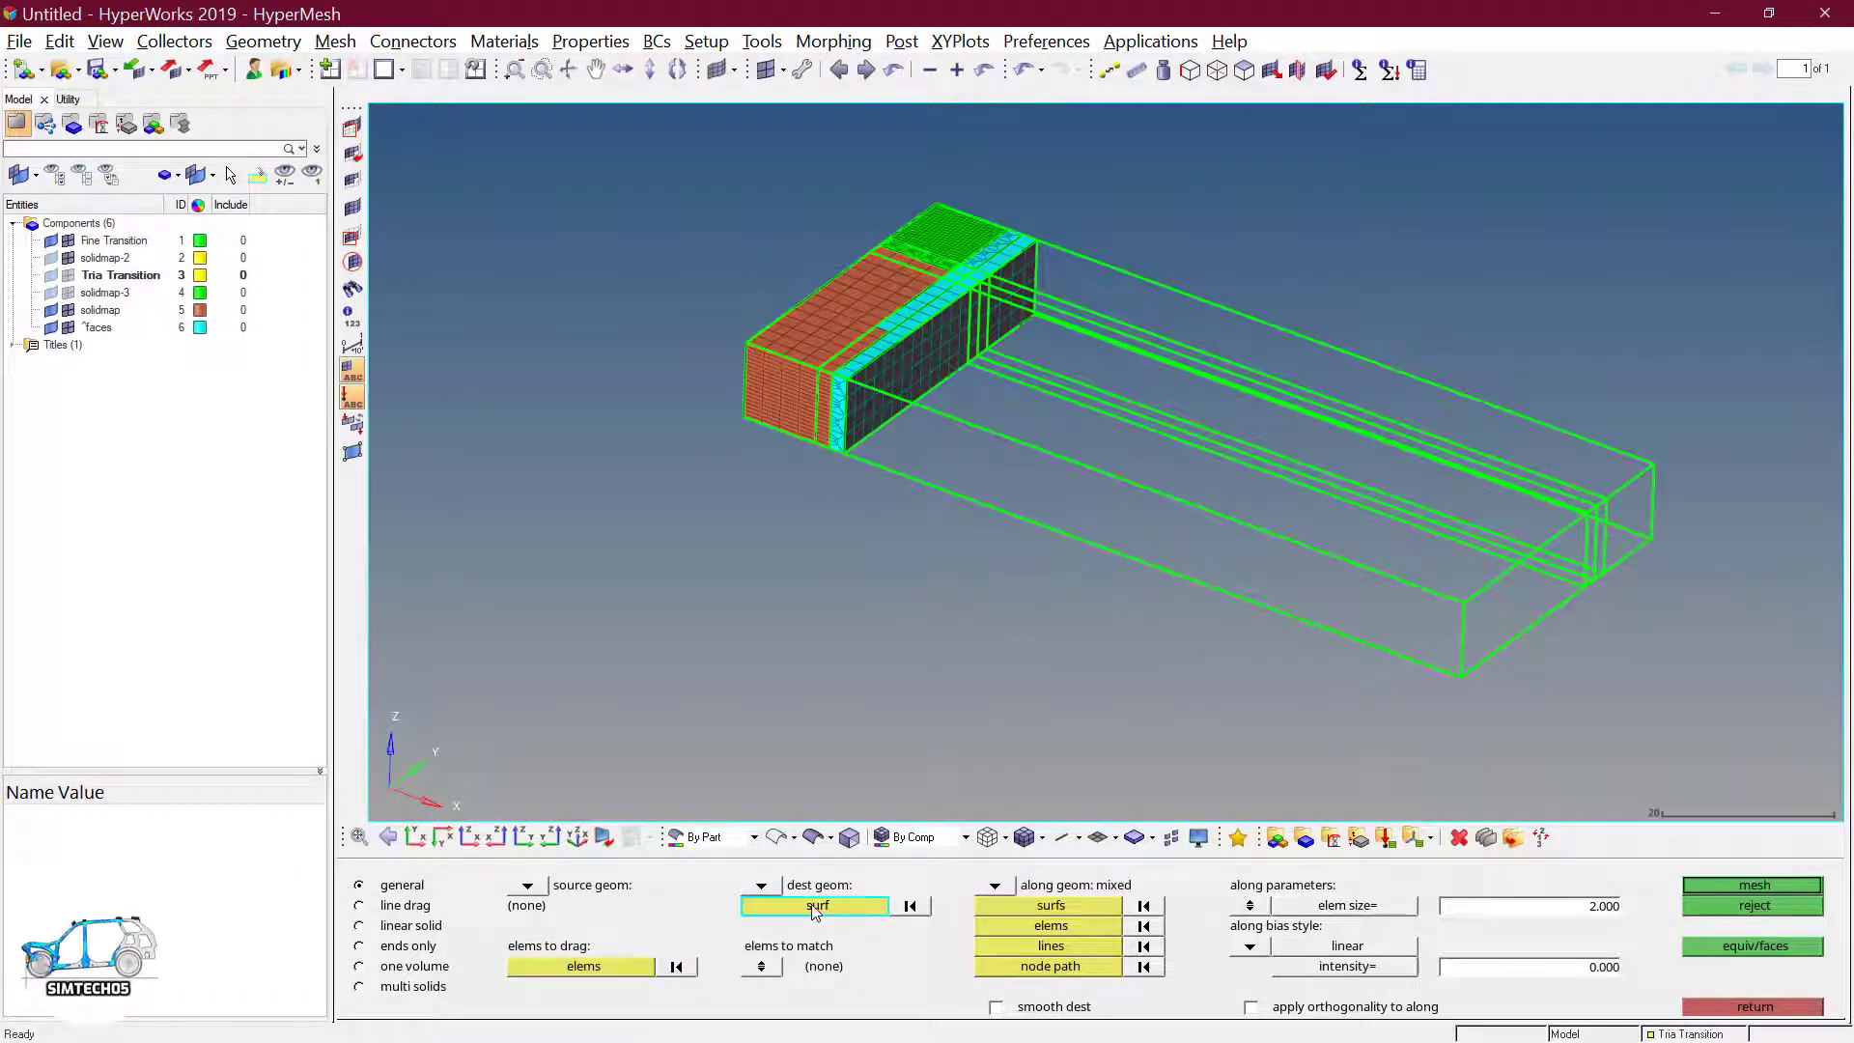
left_click(762, 887)
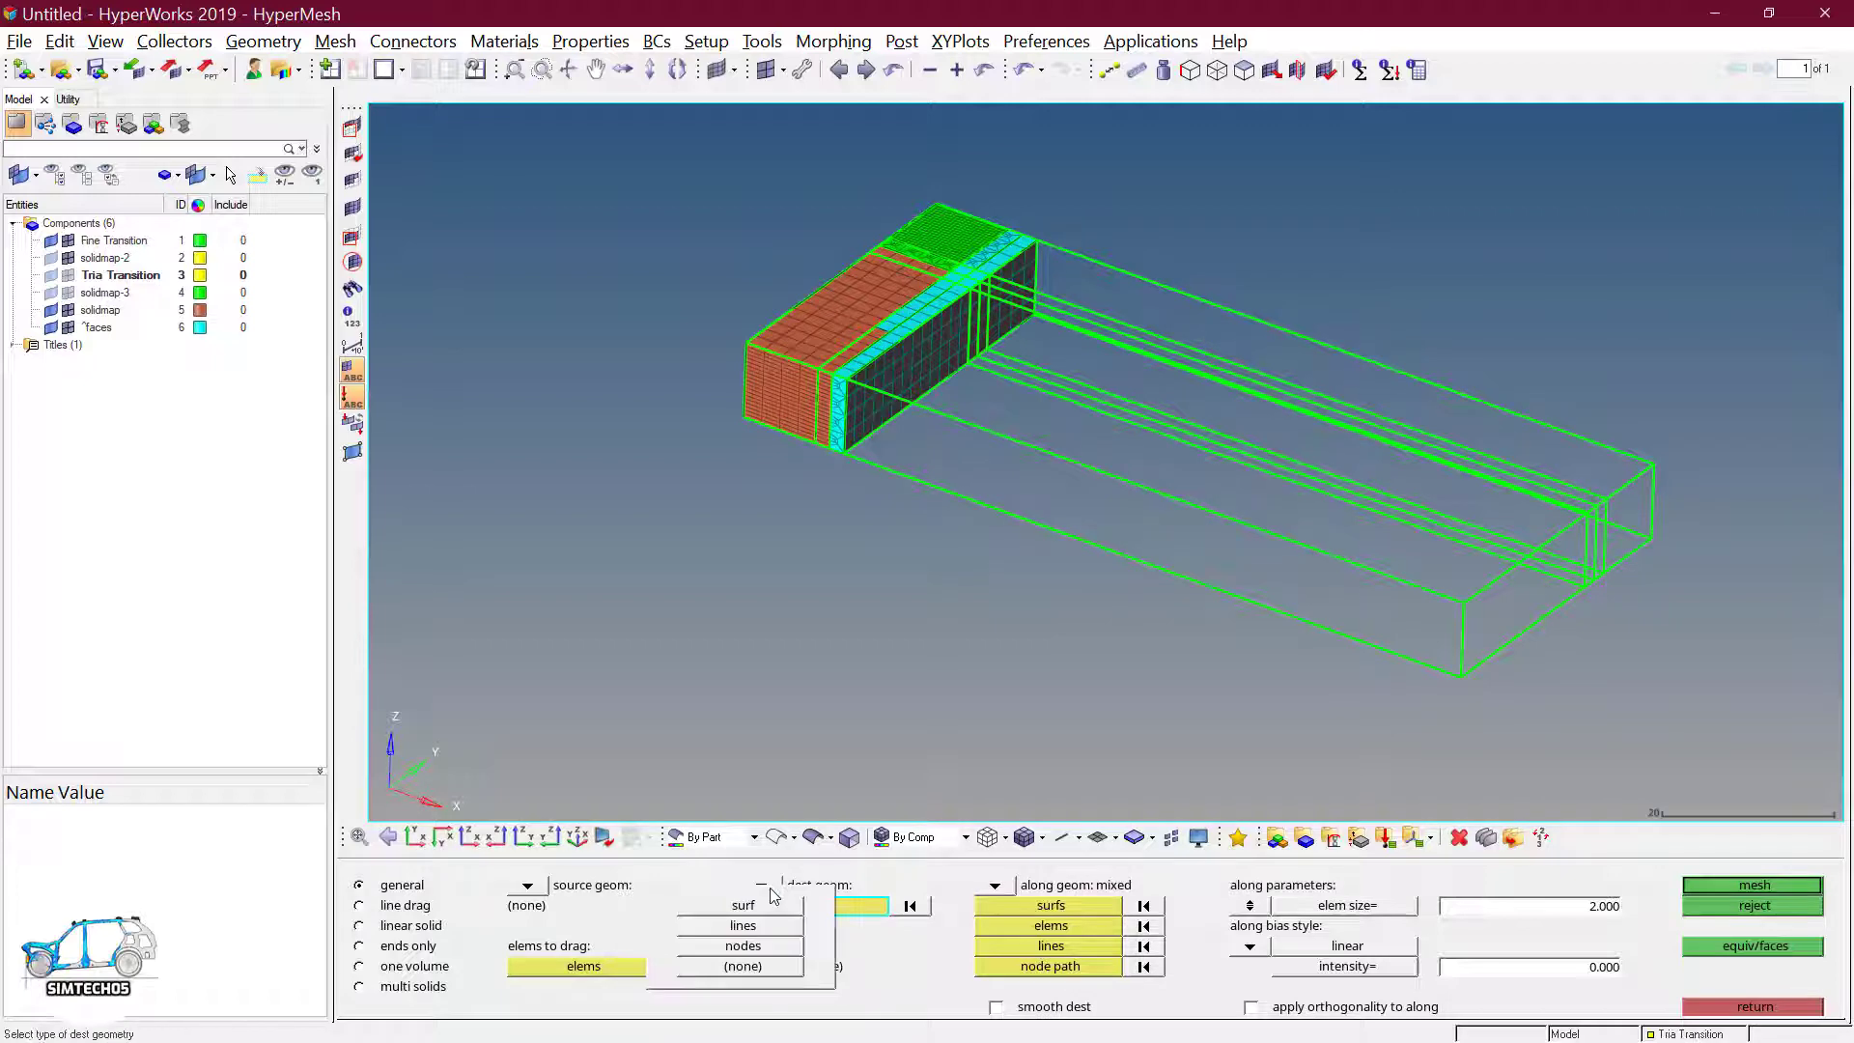
left_click(754, 968)
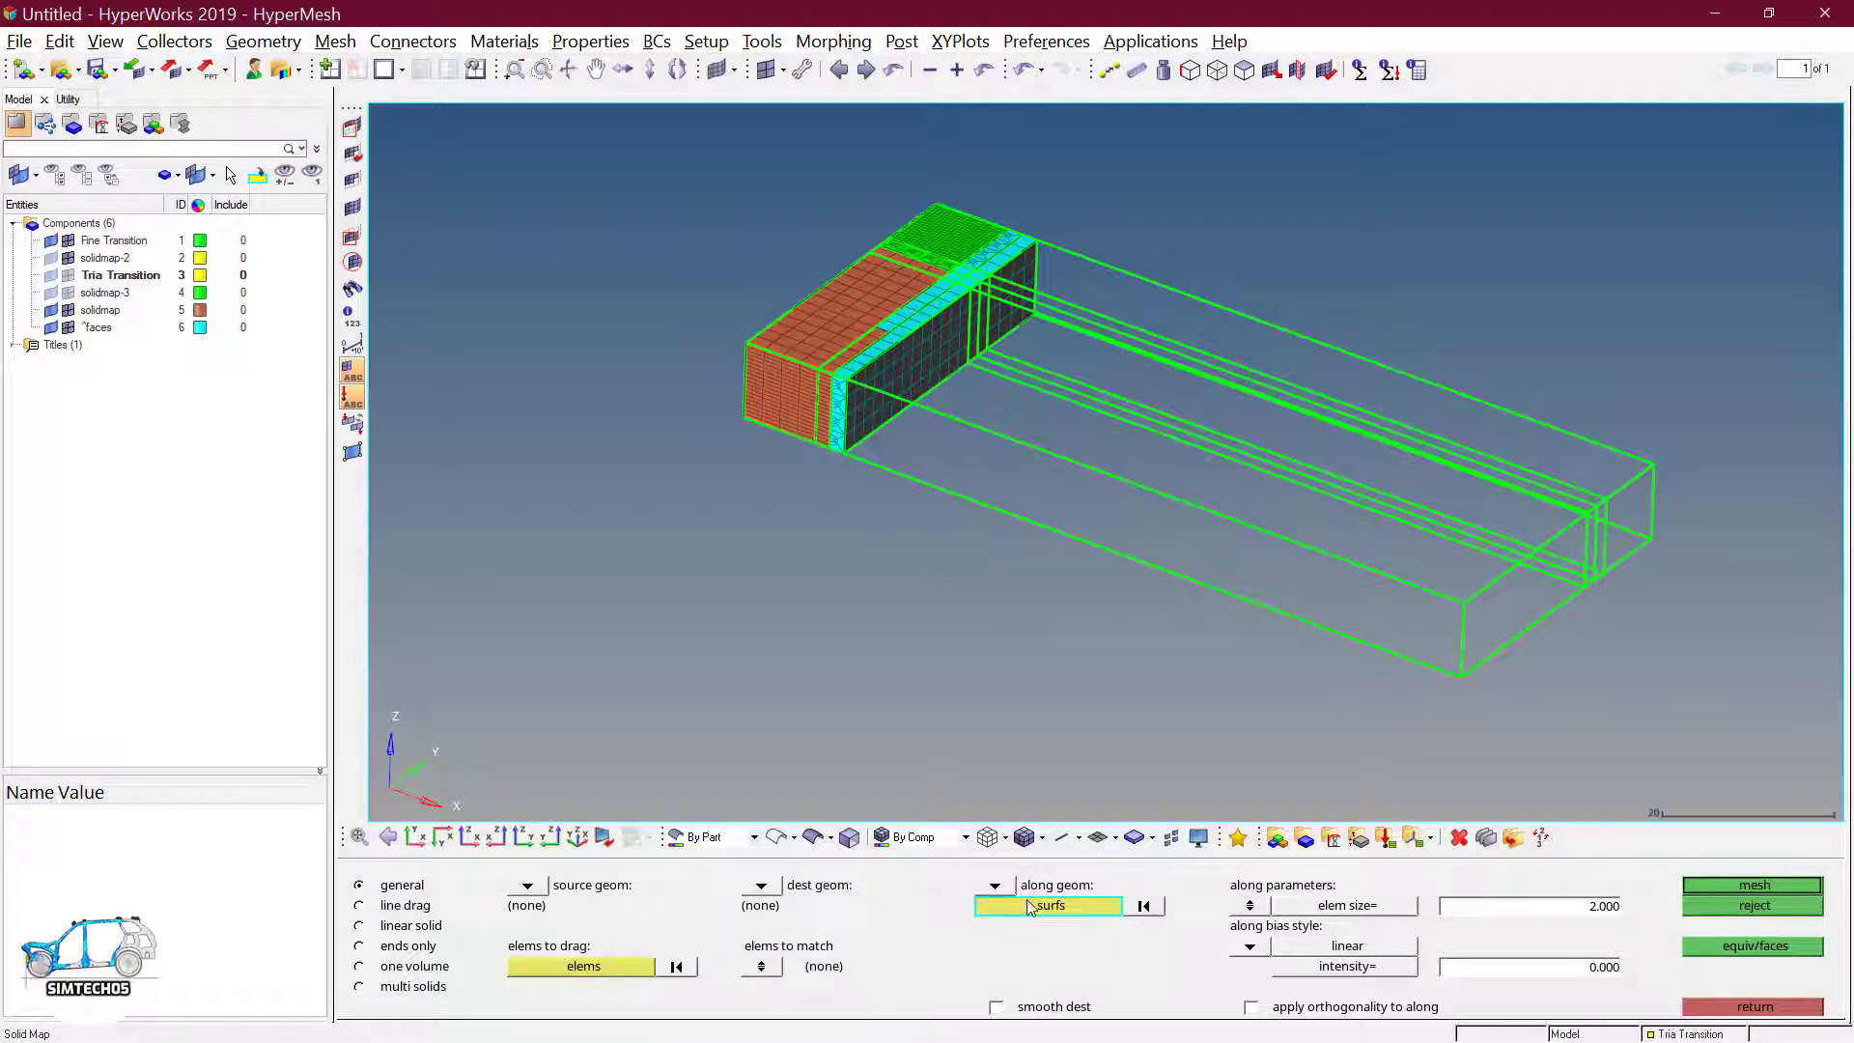
- Shade the geometry and select the long top, bottom and outer side surfaces of the remaining solids as the along geometry
left_click(812, 836)
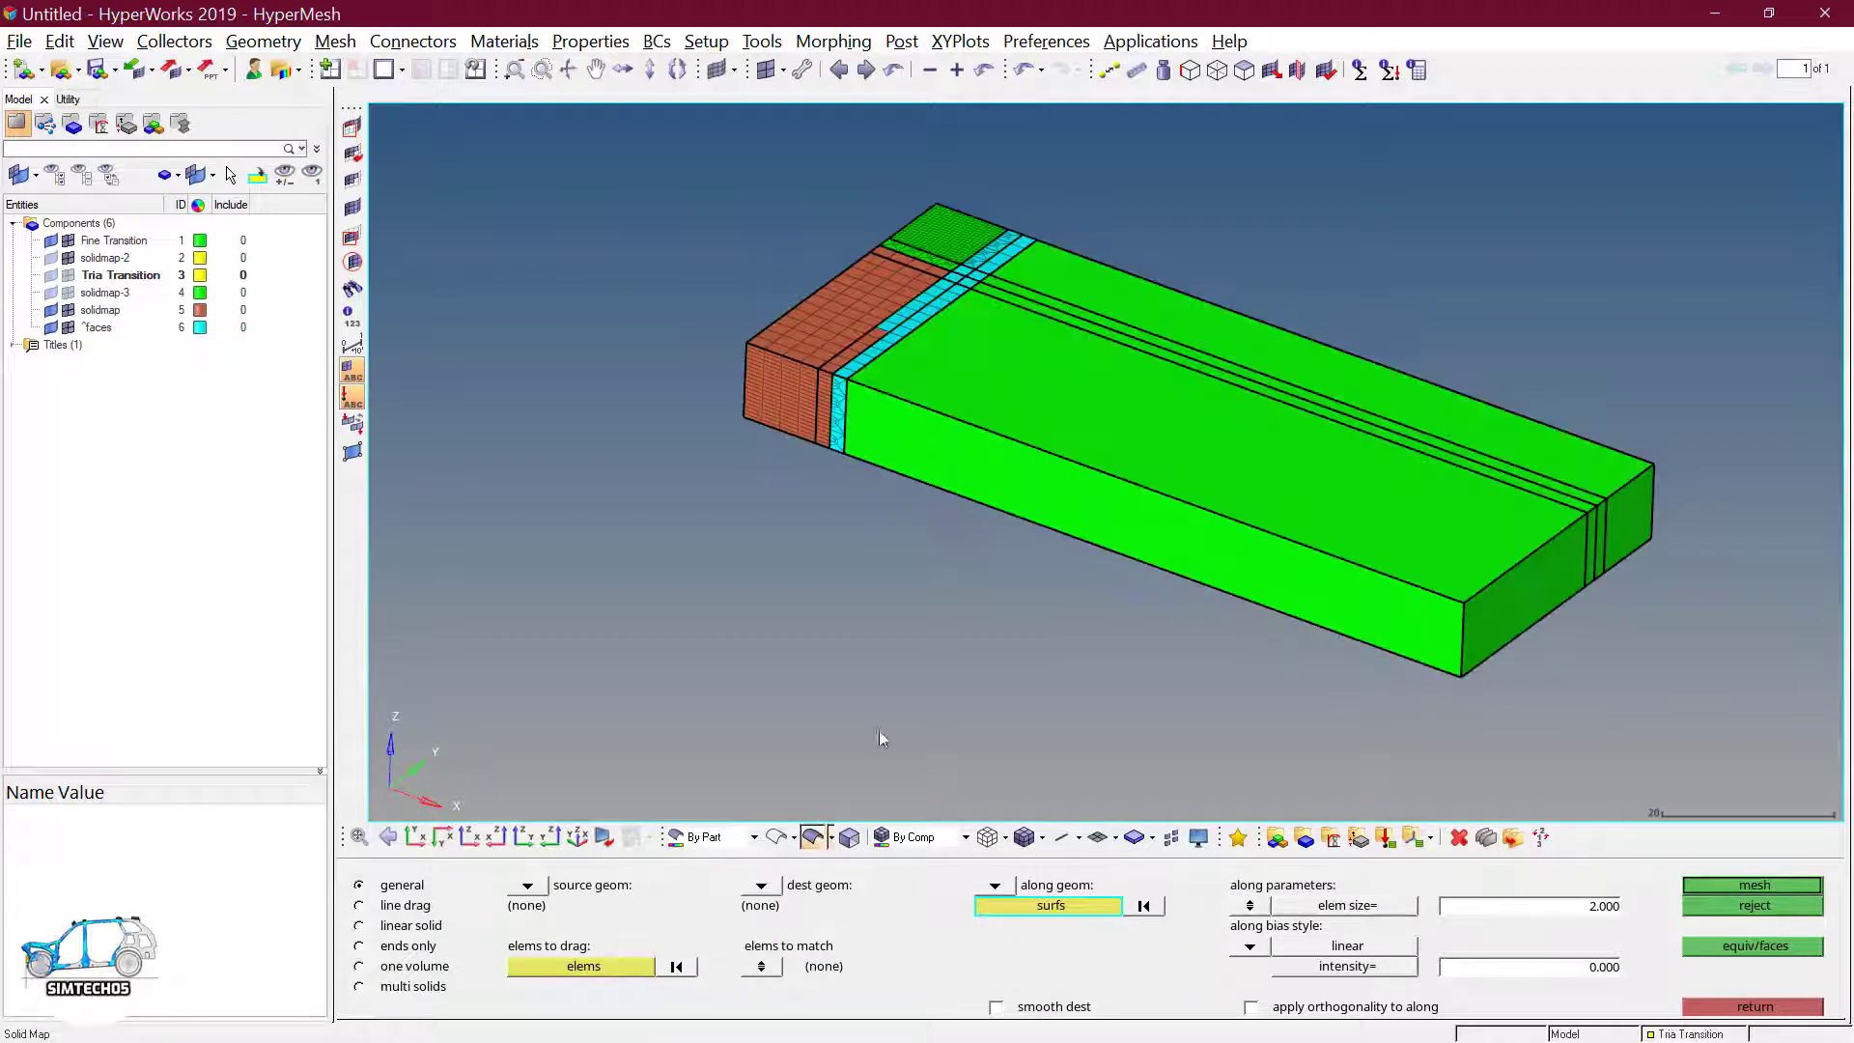
left_click(1153, 525)
left_click(1201, 450)
left_click_drag(1096, 518, 1351, 483, "ctrl")
scroll(1420, 482, "up", 2, "ctrl")
left_click(1428, 471)
left_click(1445, 456)
left_click(1451, 433)
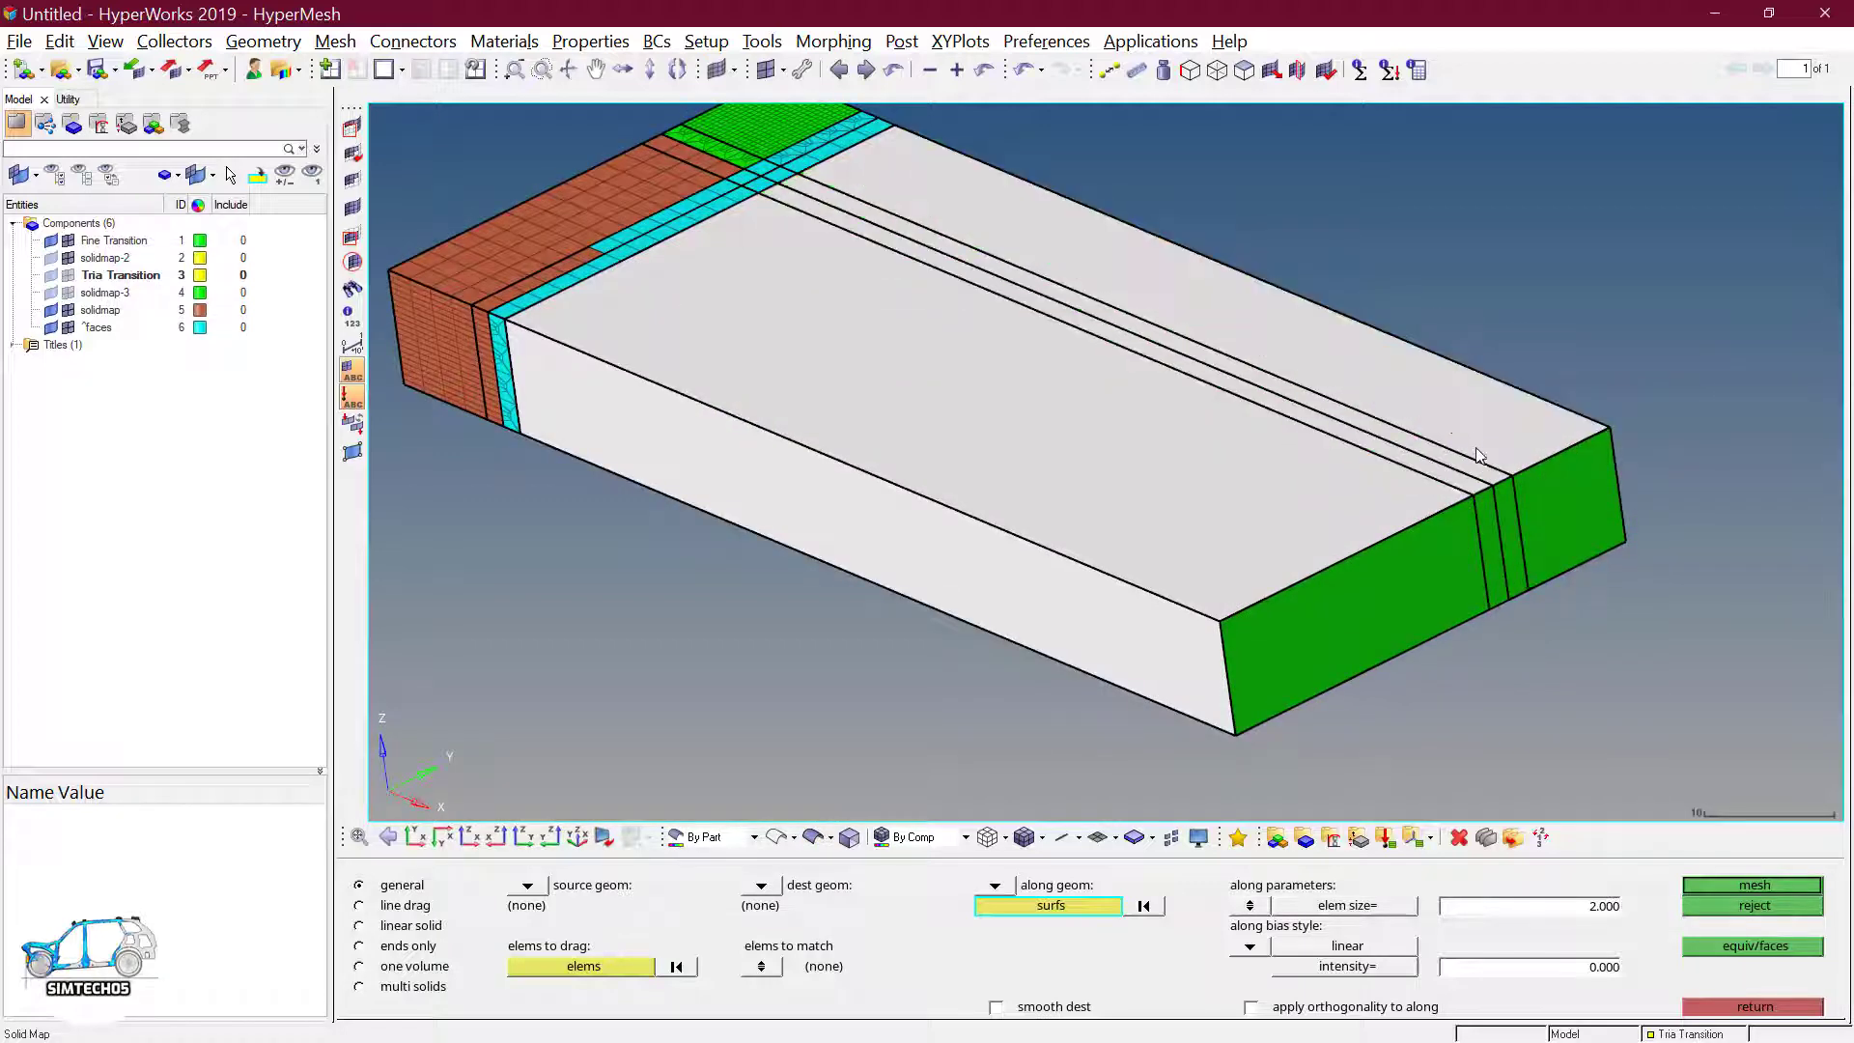
scroll(1476, 448, "down", 2, "ctrl")
left_click_drag(1624, 431, 1267, 454, "ctrl")
left_click_drag(1521, 473, 1526, 431, "ctrl")
scroll(1514, 512, "up", 2)
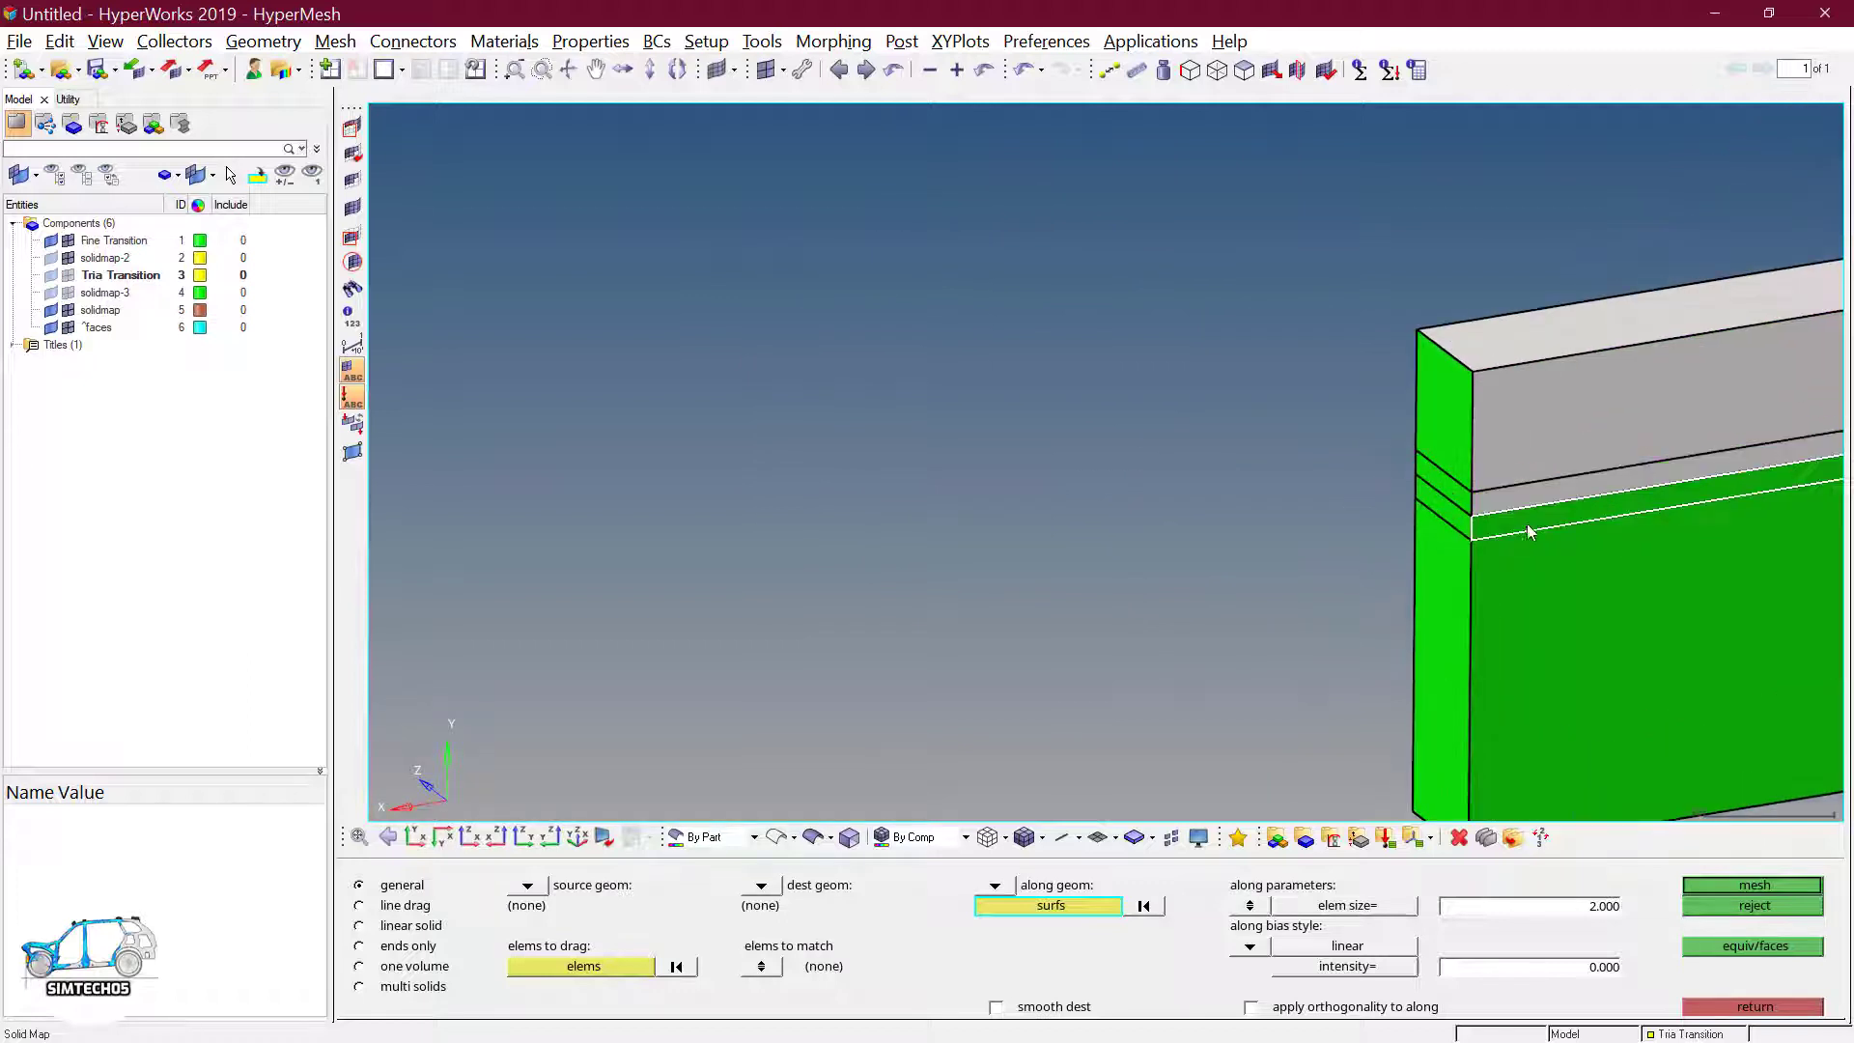
scroll(1474, 577, "down", 5)
left_click_drag(1237, 489, 1336, 522, "ctrl")
left_click_drag(1274, 743, 1105, 637, "ctrl")
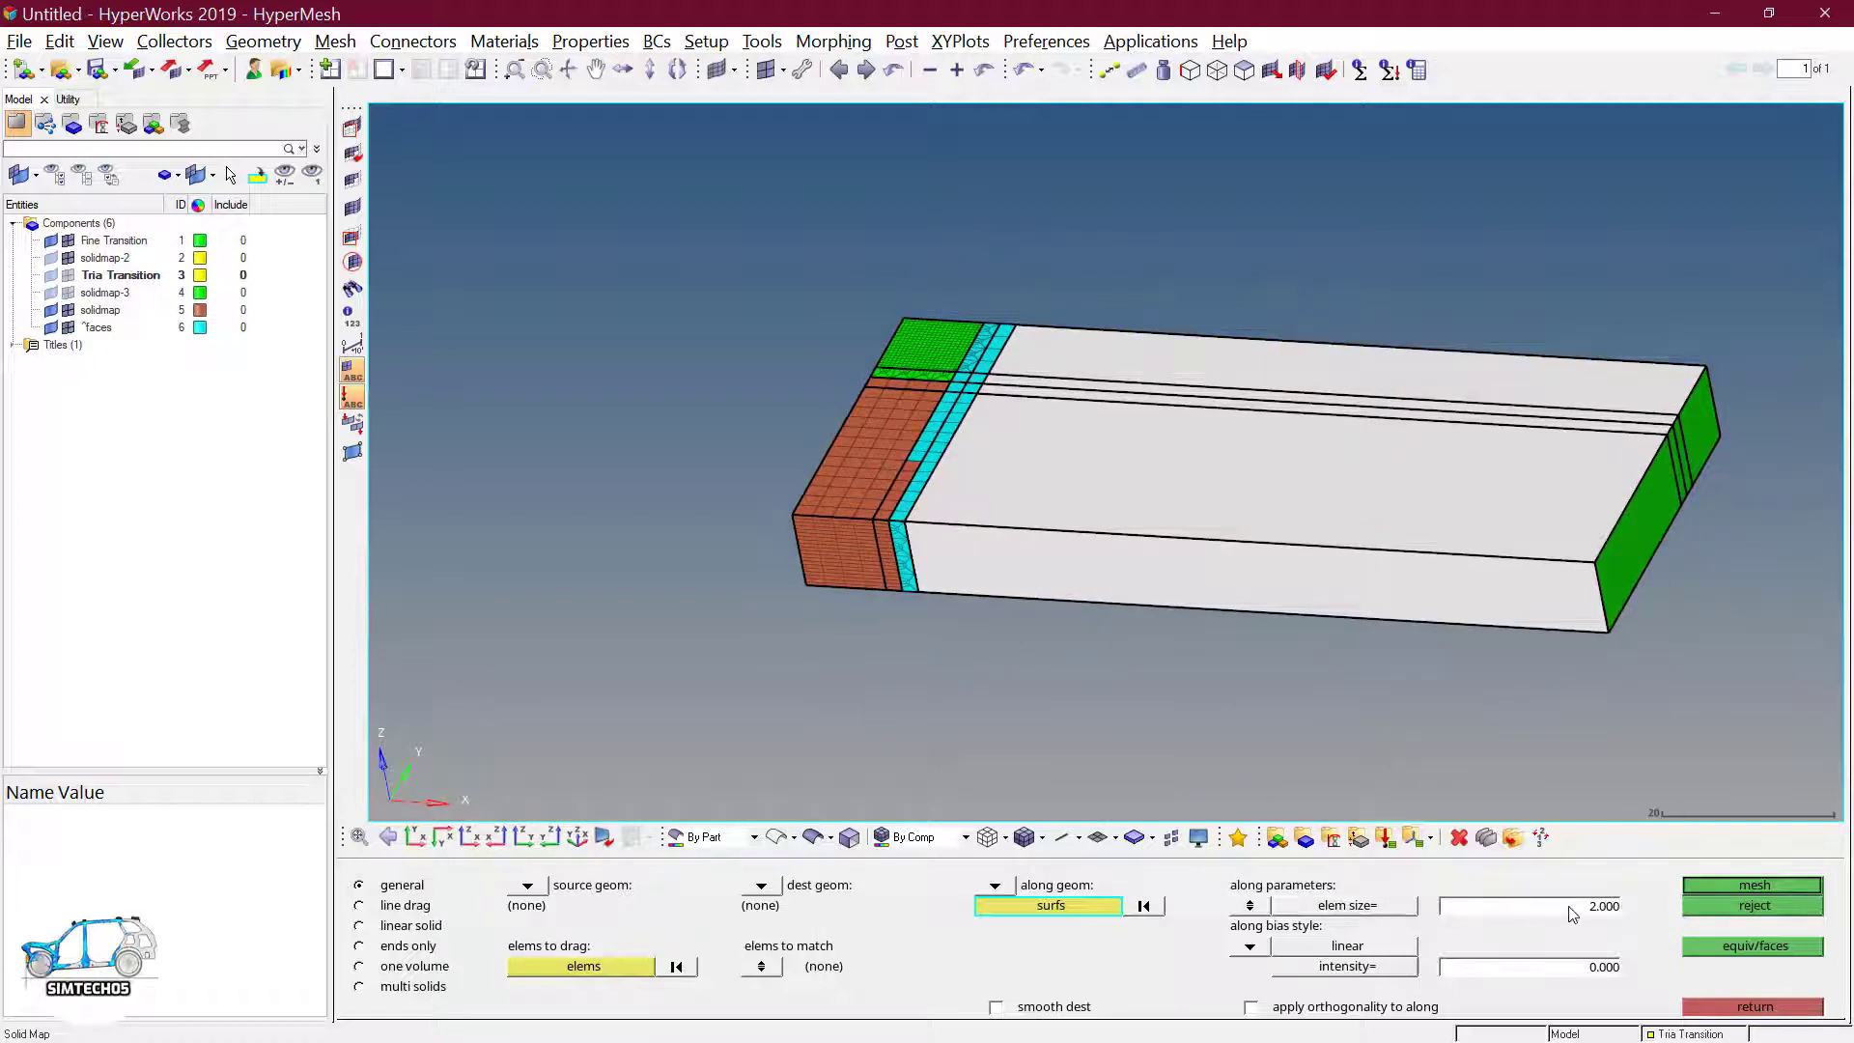
- Solid-map the remaining solids along the selected surfaces with an element size of 4
type("4")
key("Return")
left_click(1712, 884)
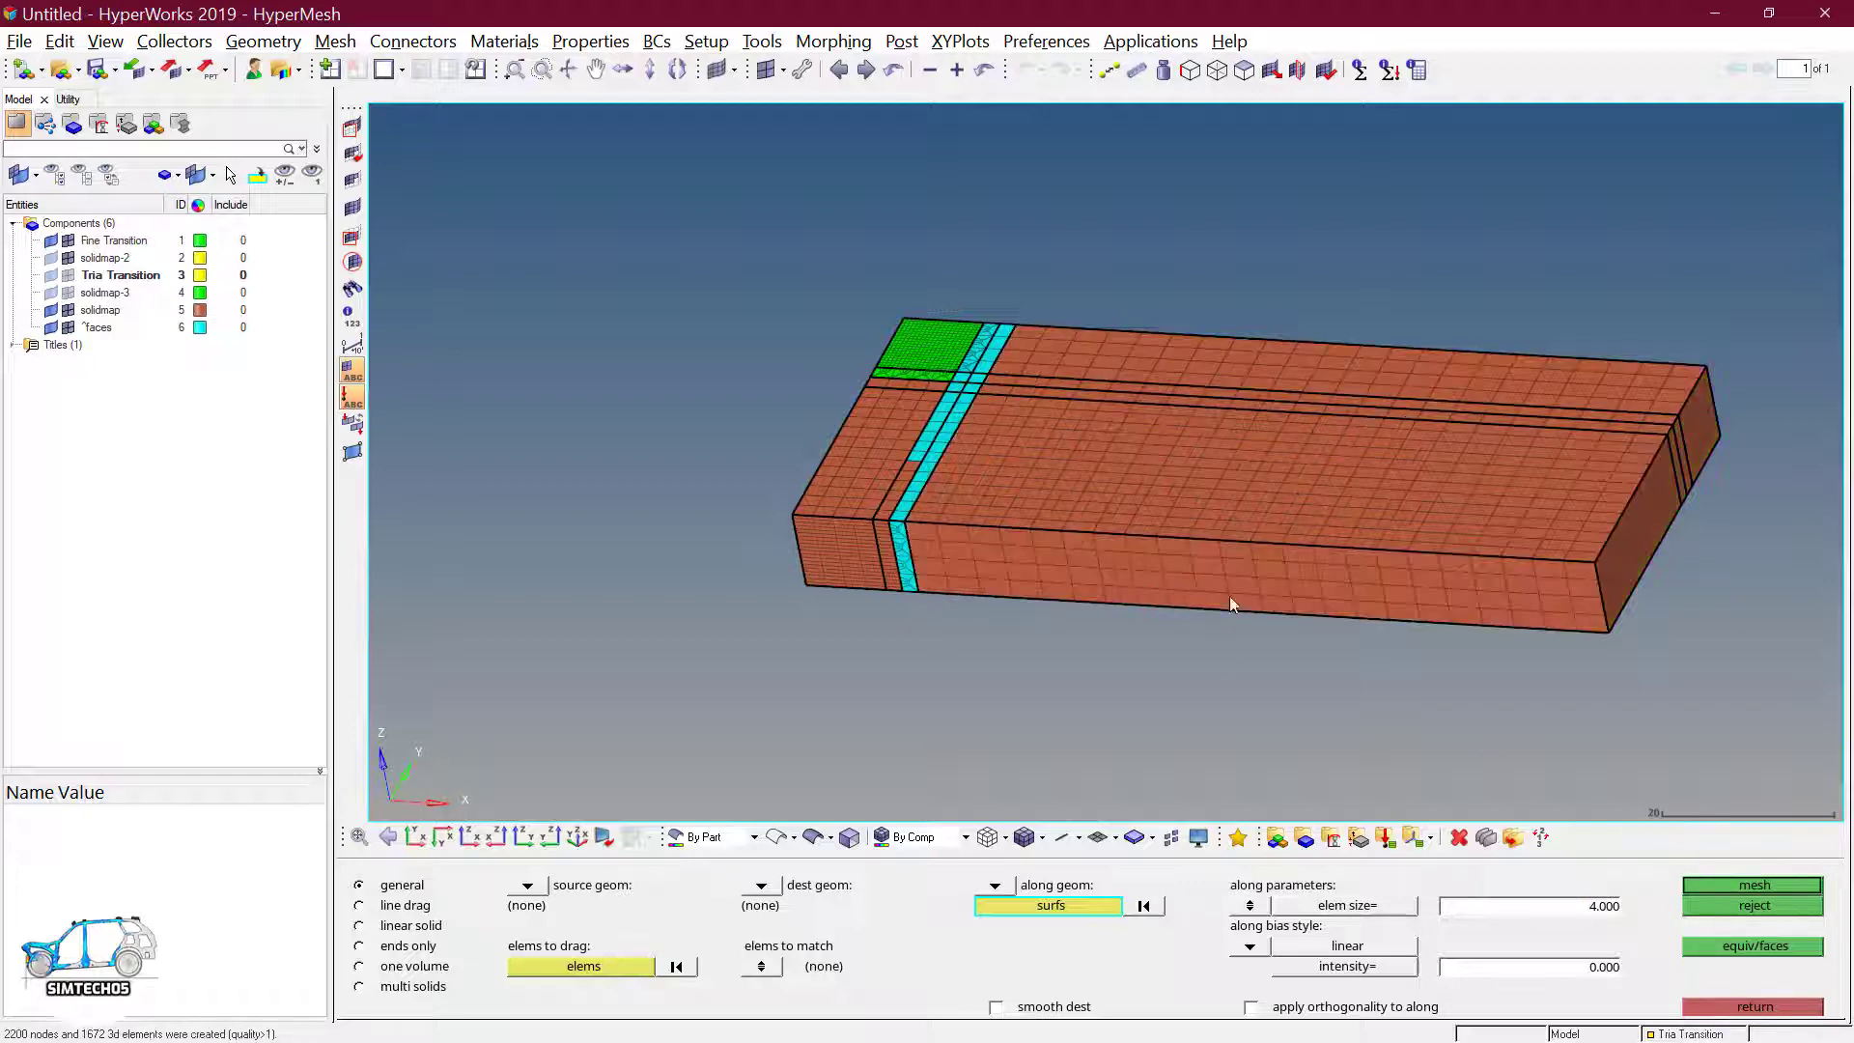
scroll(928, 464, "up", 3)
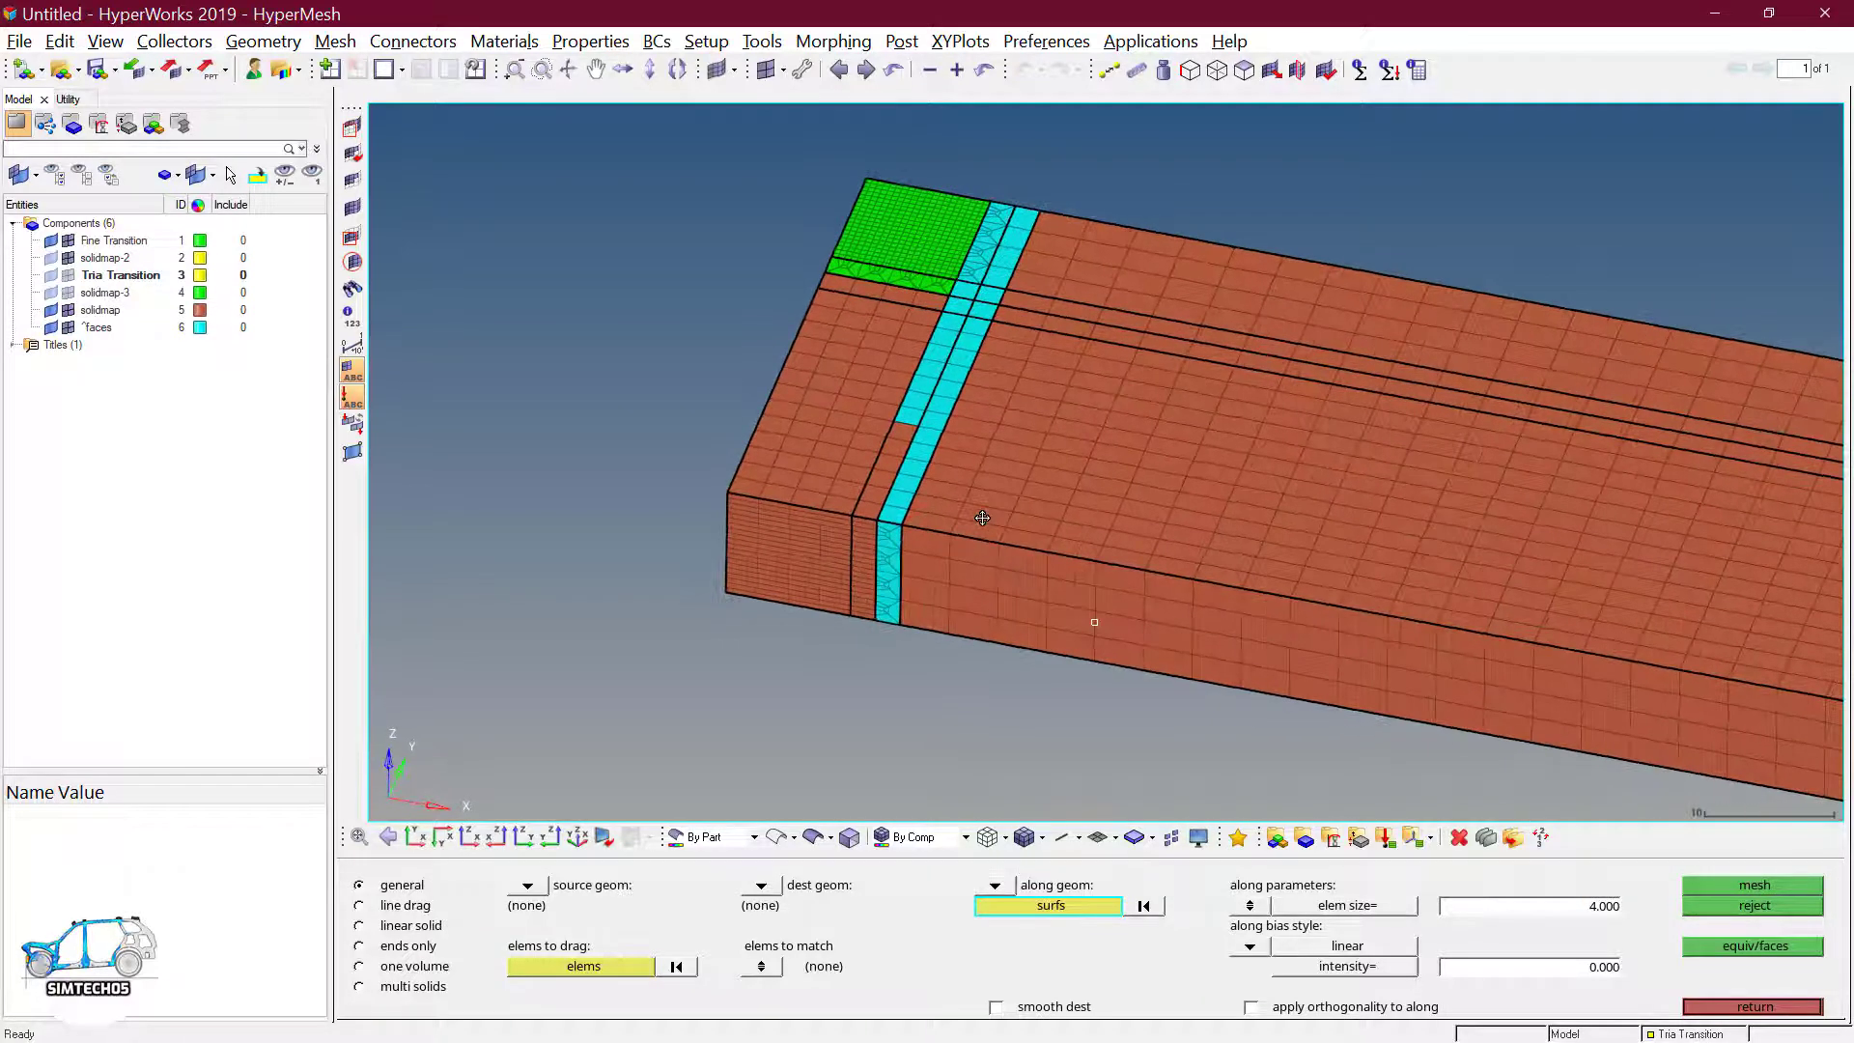
- Delete the ^faces component from the model
key("Escape")
right_click(104, 326)
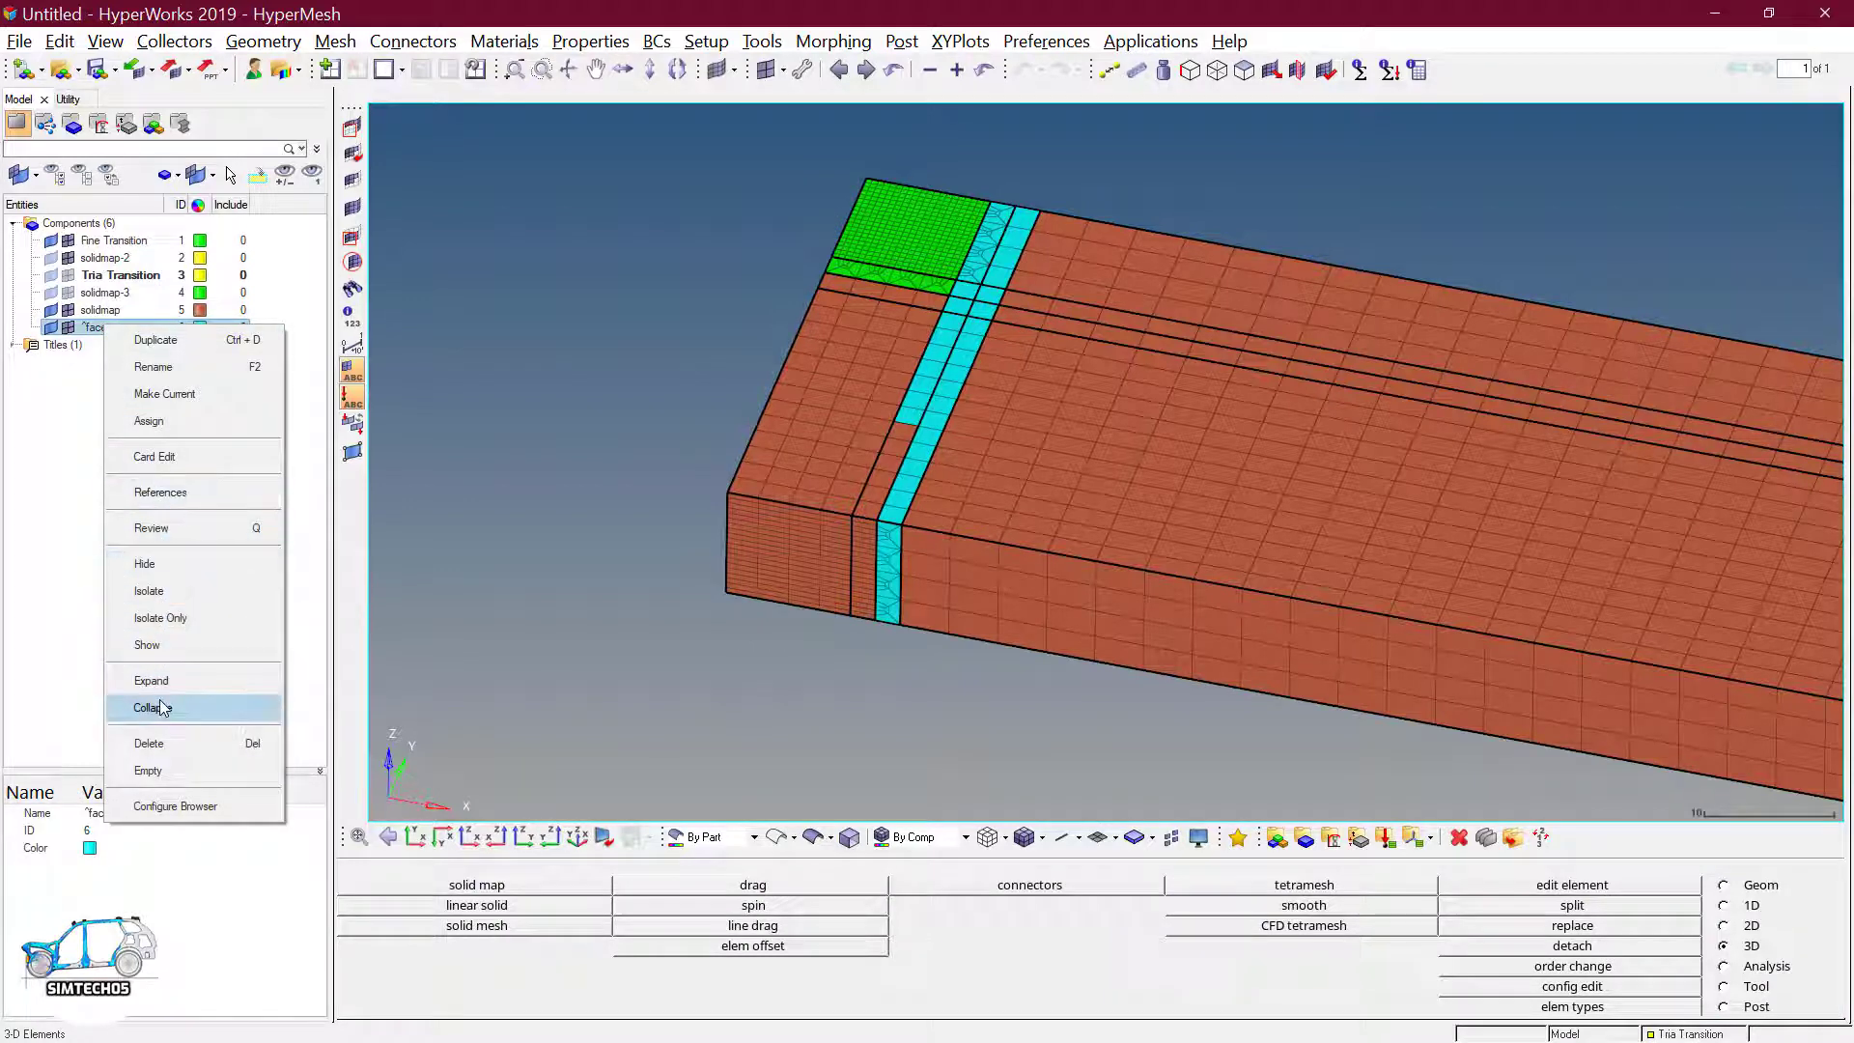
left_click(164, 744)
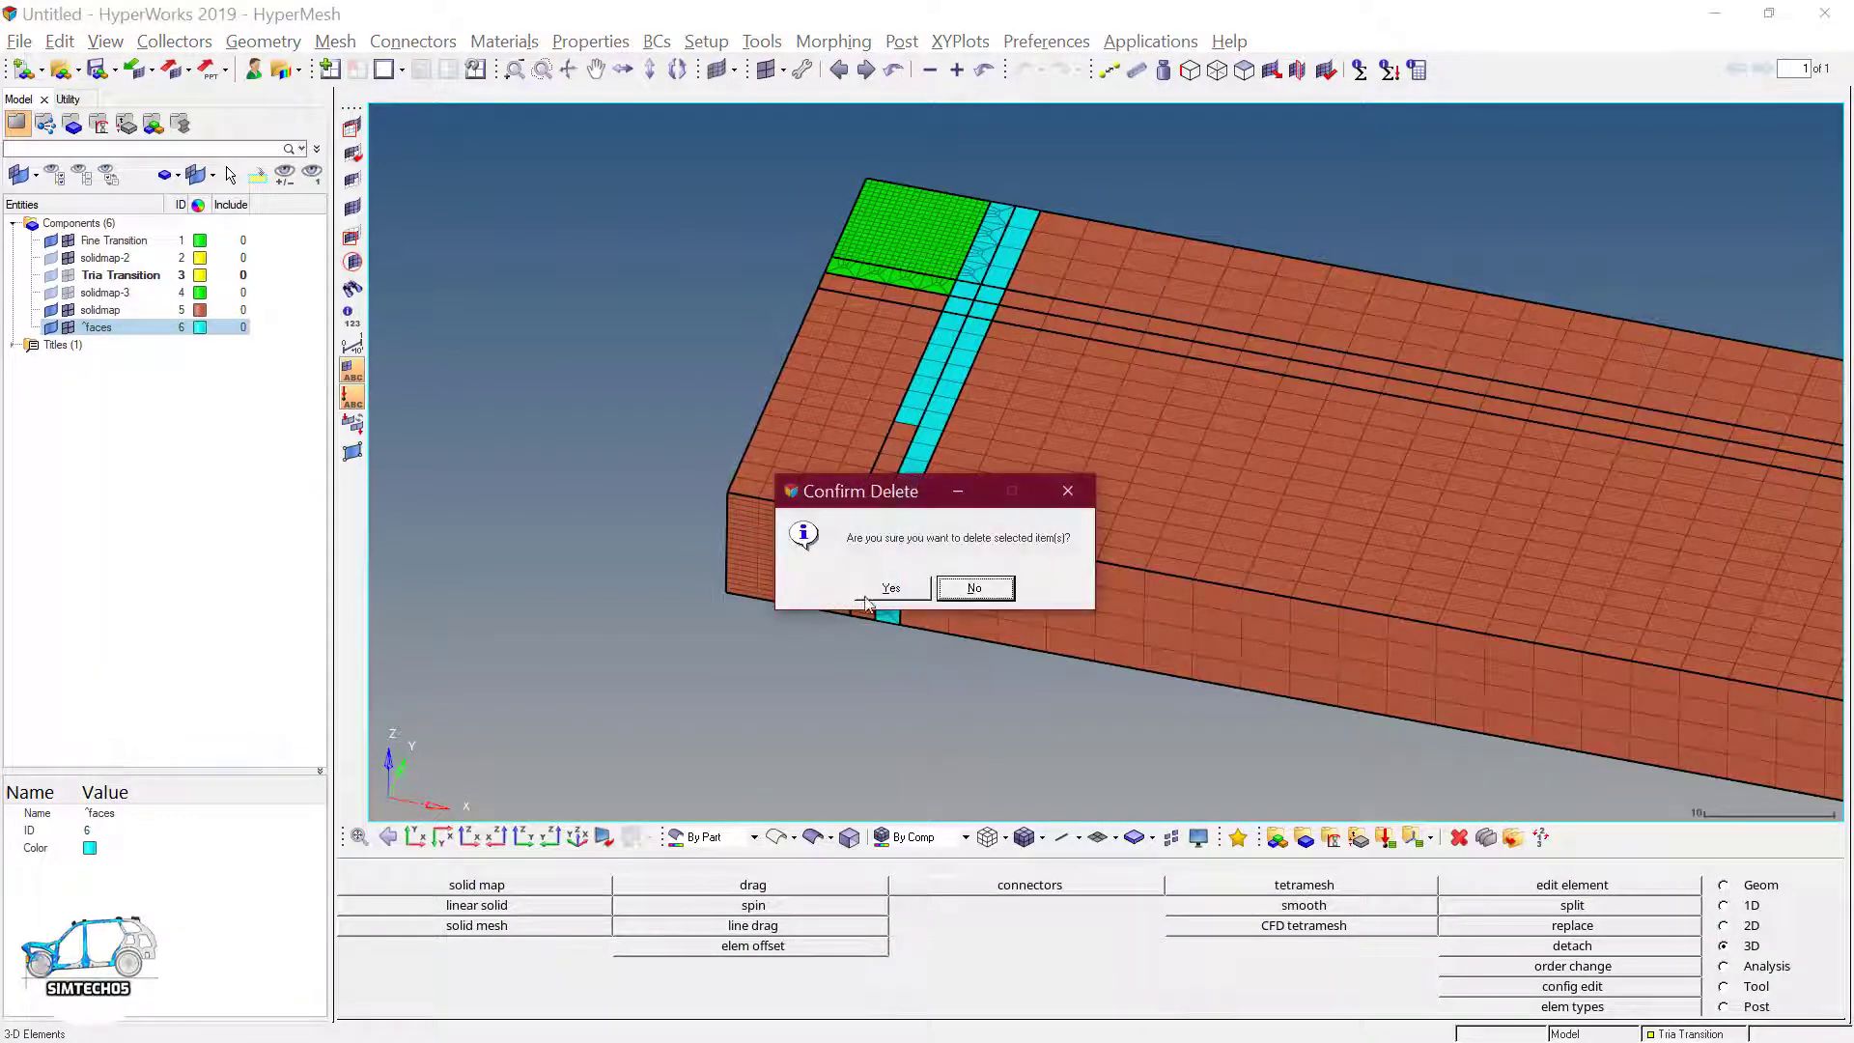
left_click(876, 594)
left_click_drag(798, 616, 1107, 440, "ctrl")
- Delete all displayed tria3 and quad4 shell elements, selecting them by config
key("F2")
scroll(1023, 440, "down", 2)
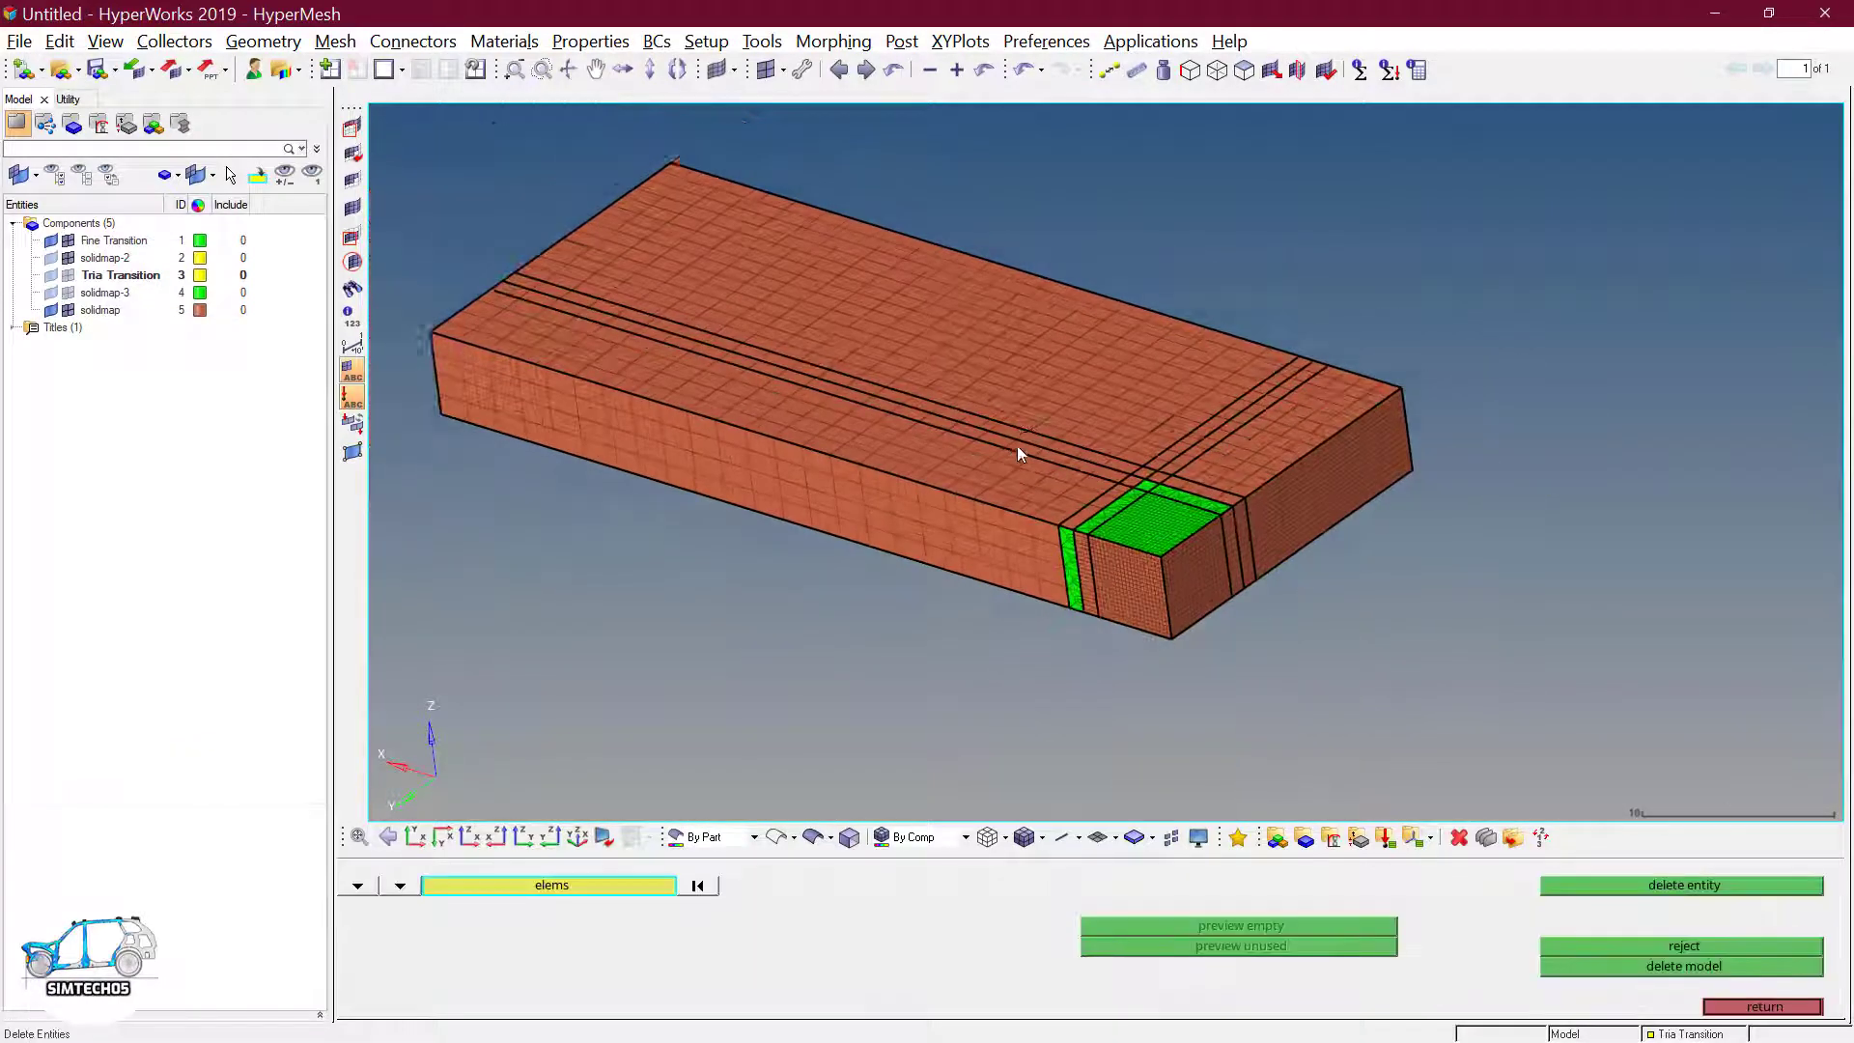
left_click(559, 889)
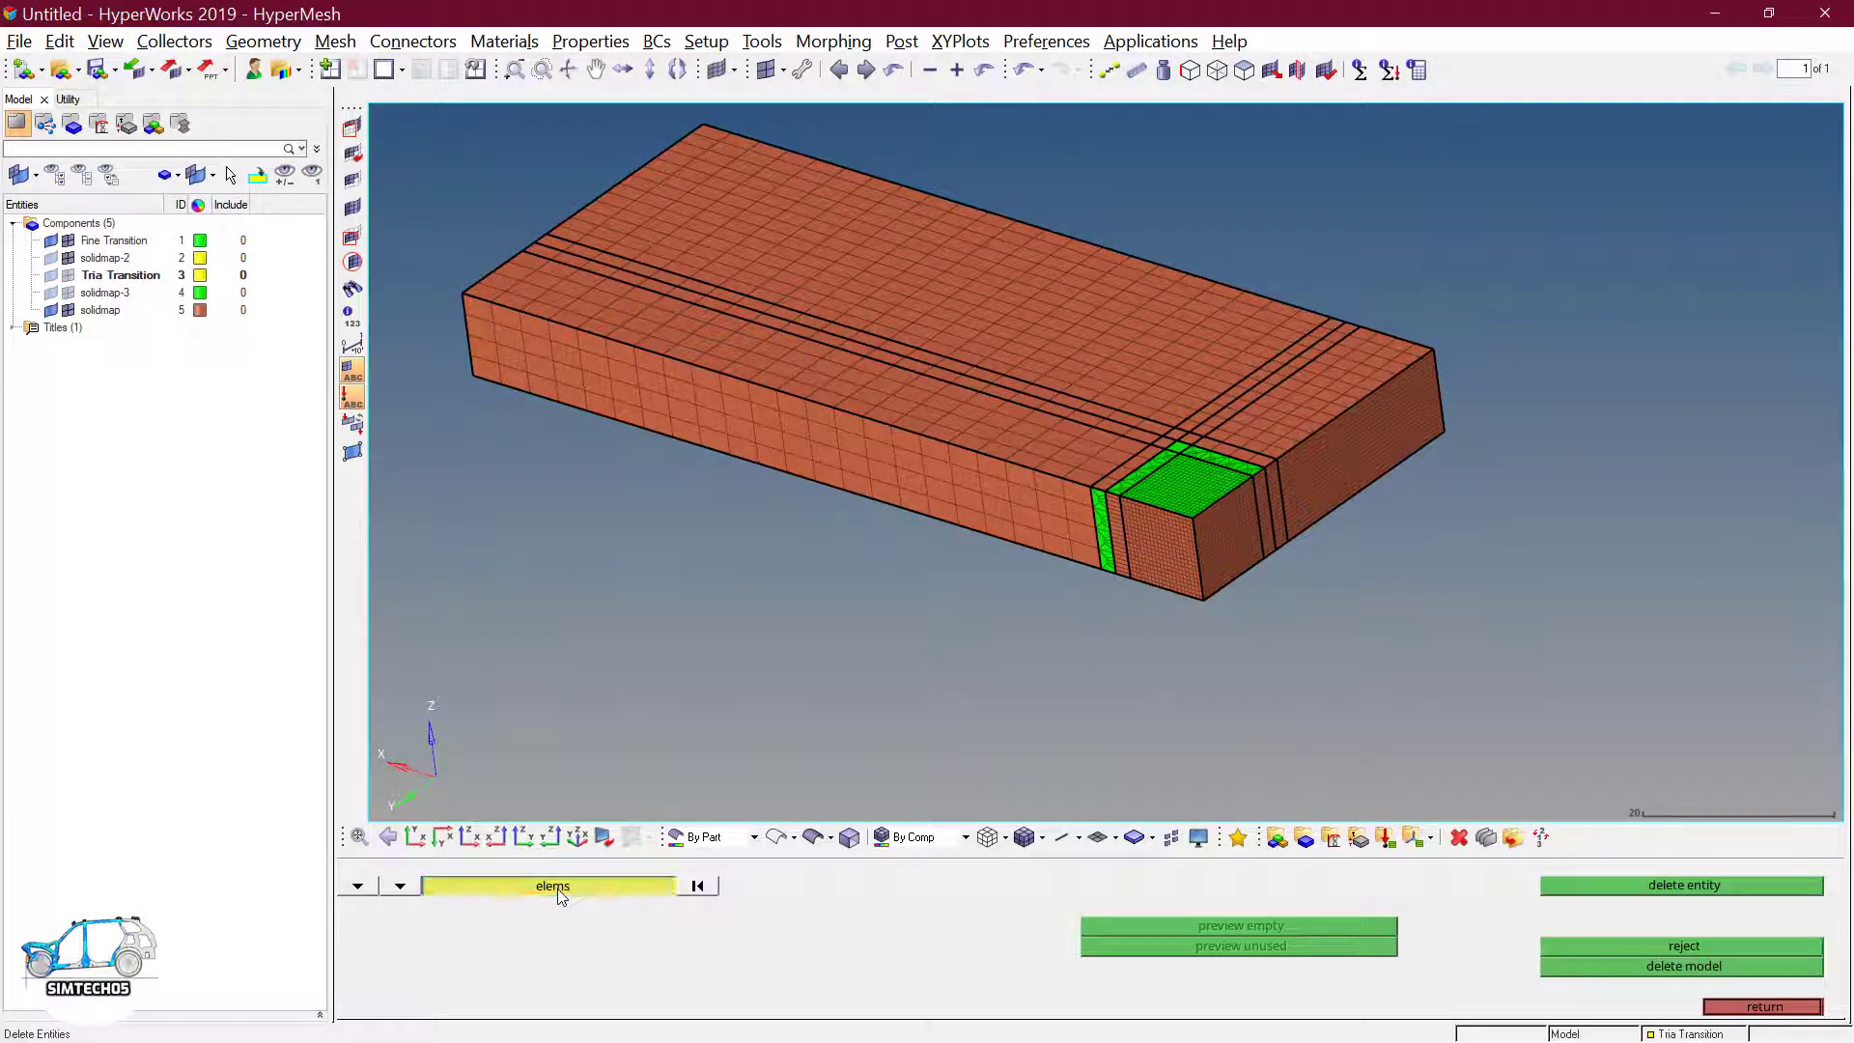
left_click(999, 966)
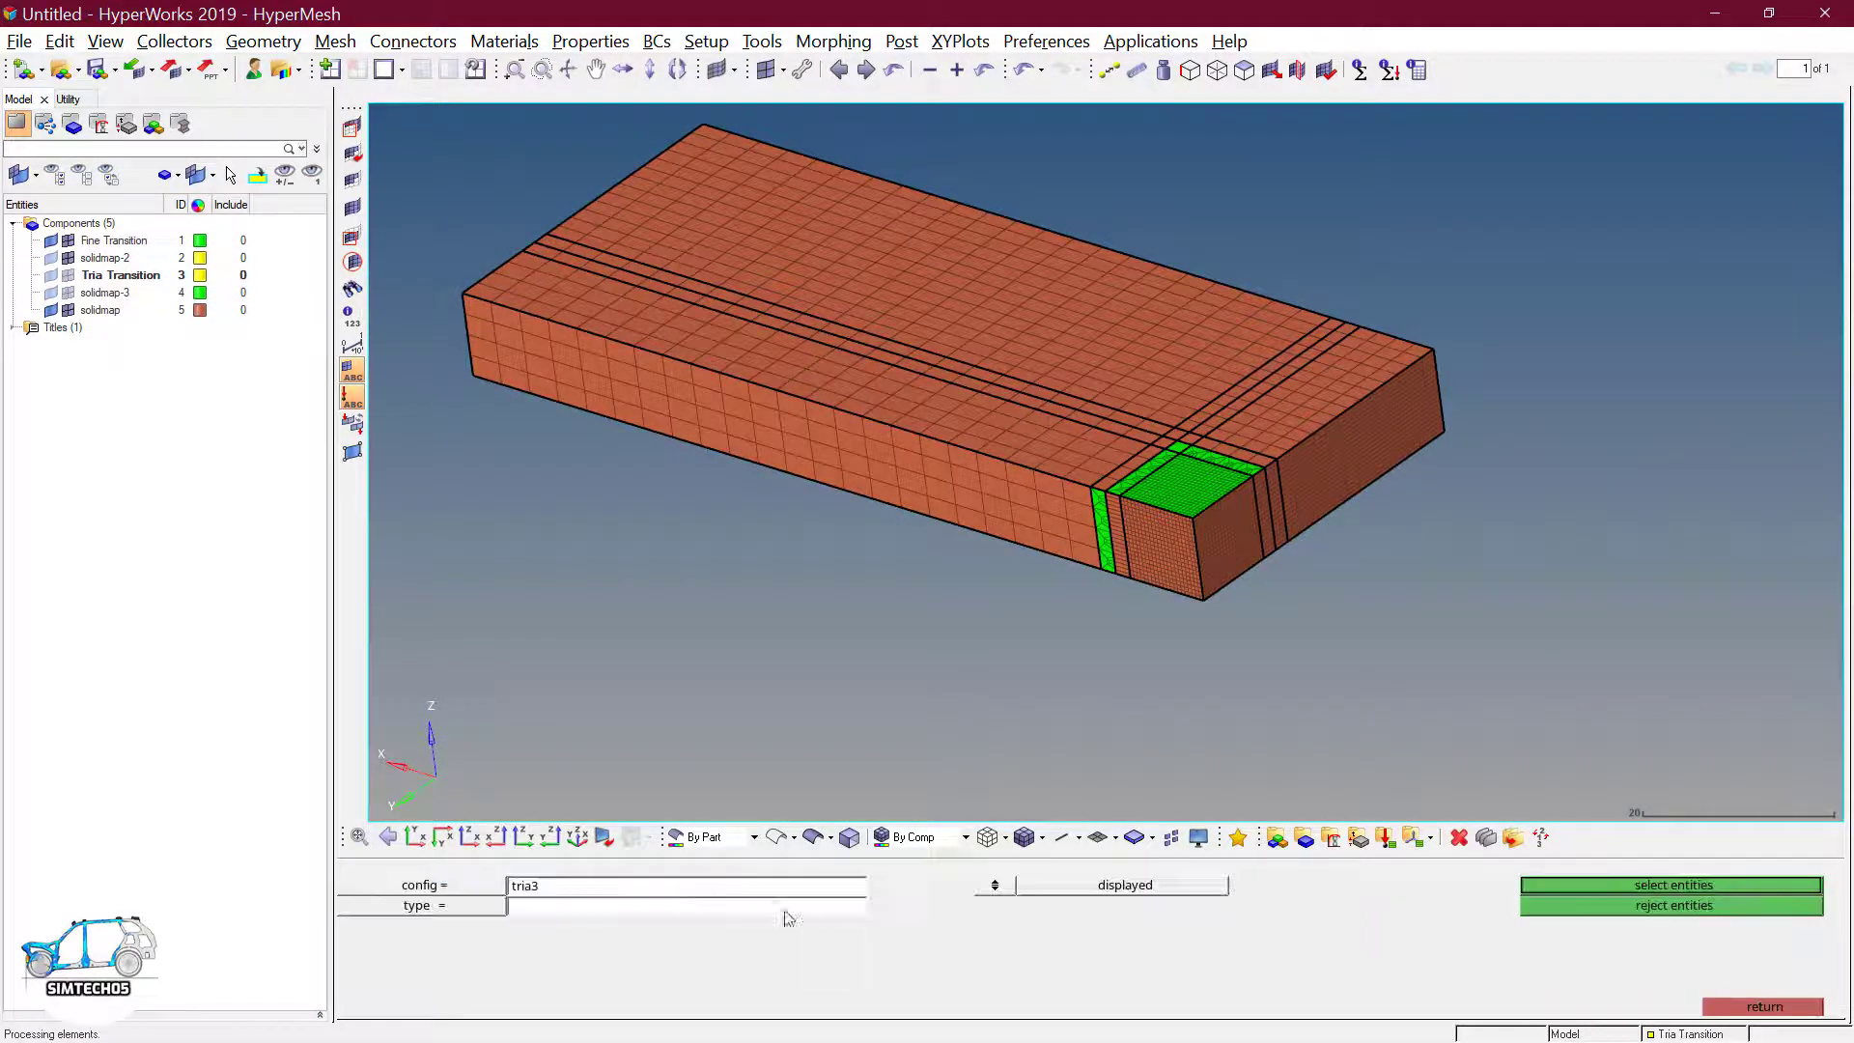
left_click(1595, 885)
left_click(564, 892)
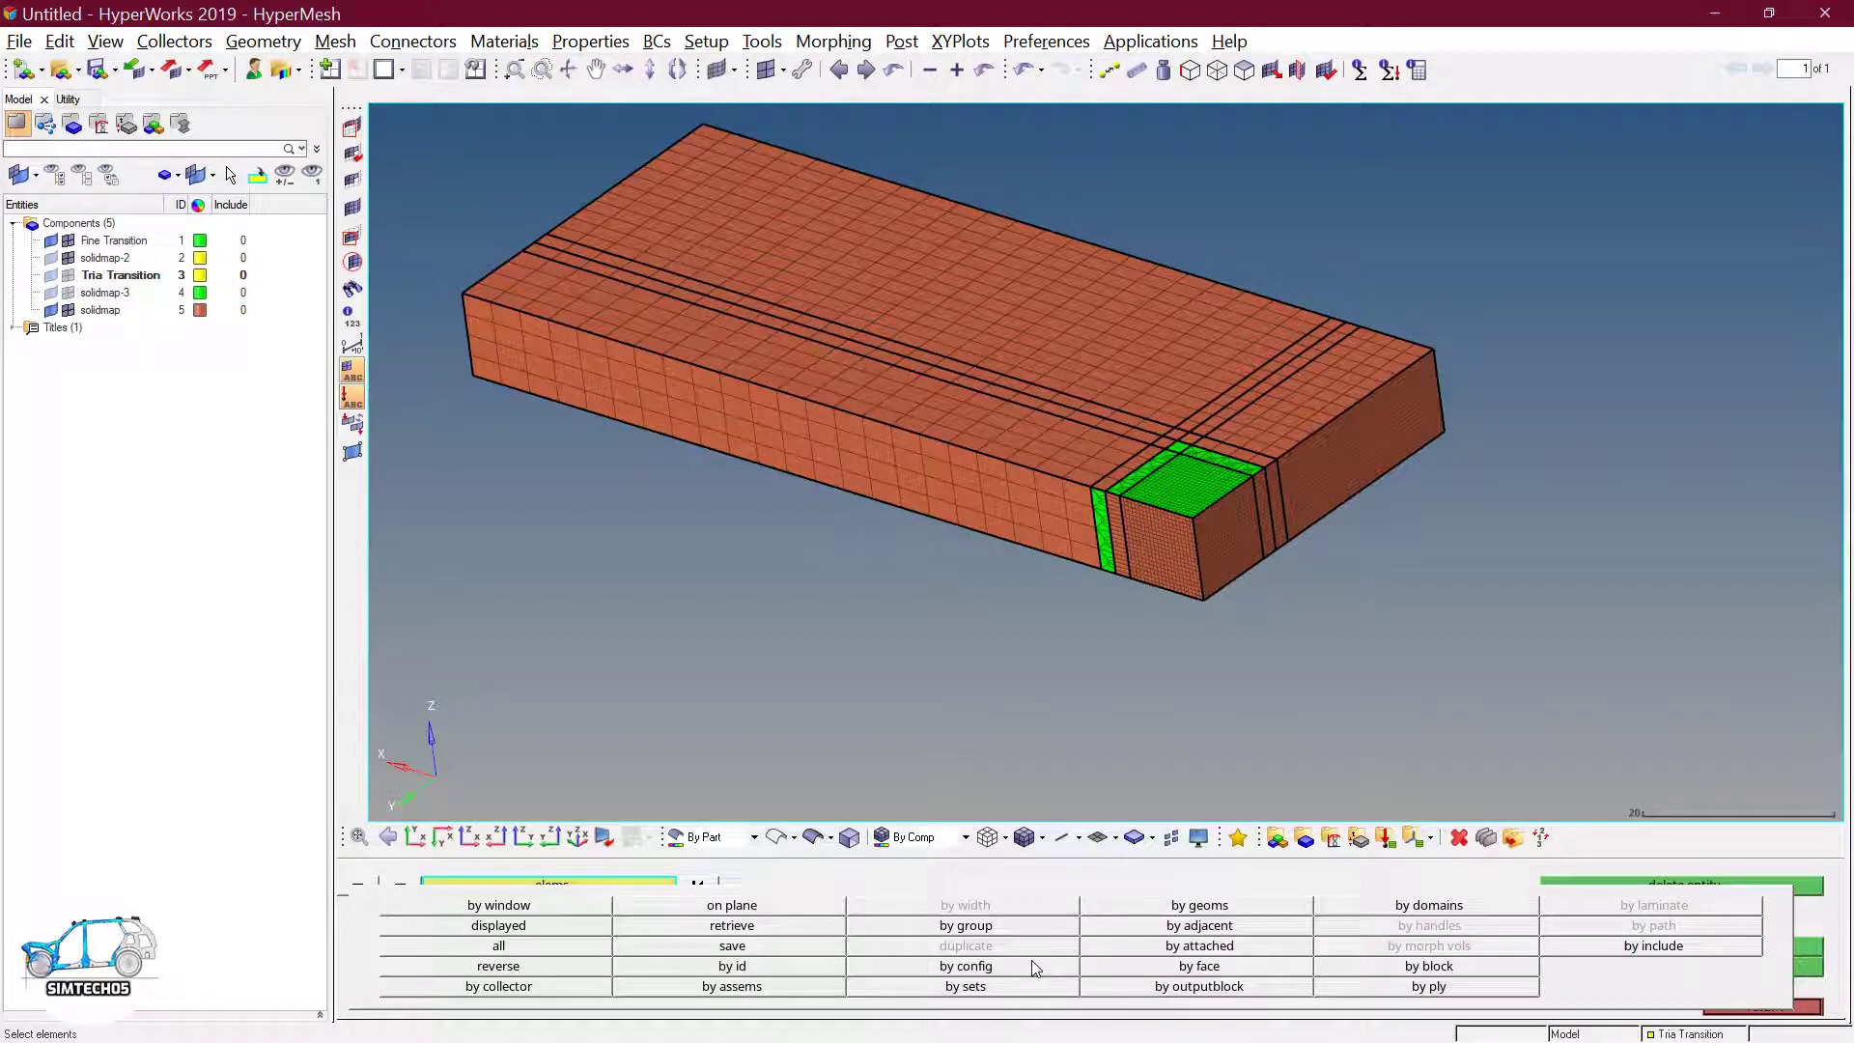
left_click(1035, 967)
left_click(742, 886)
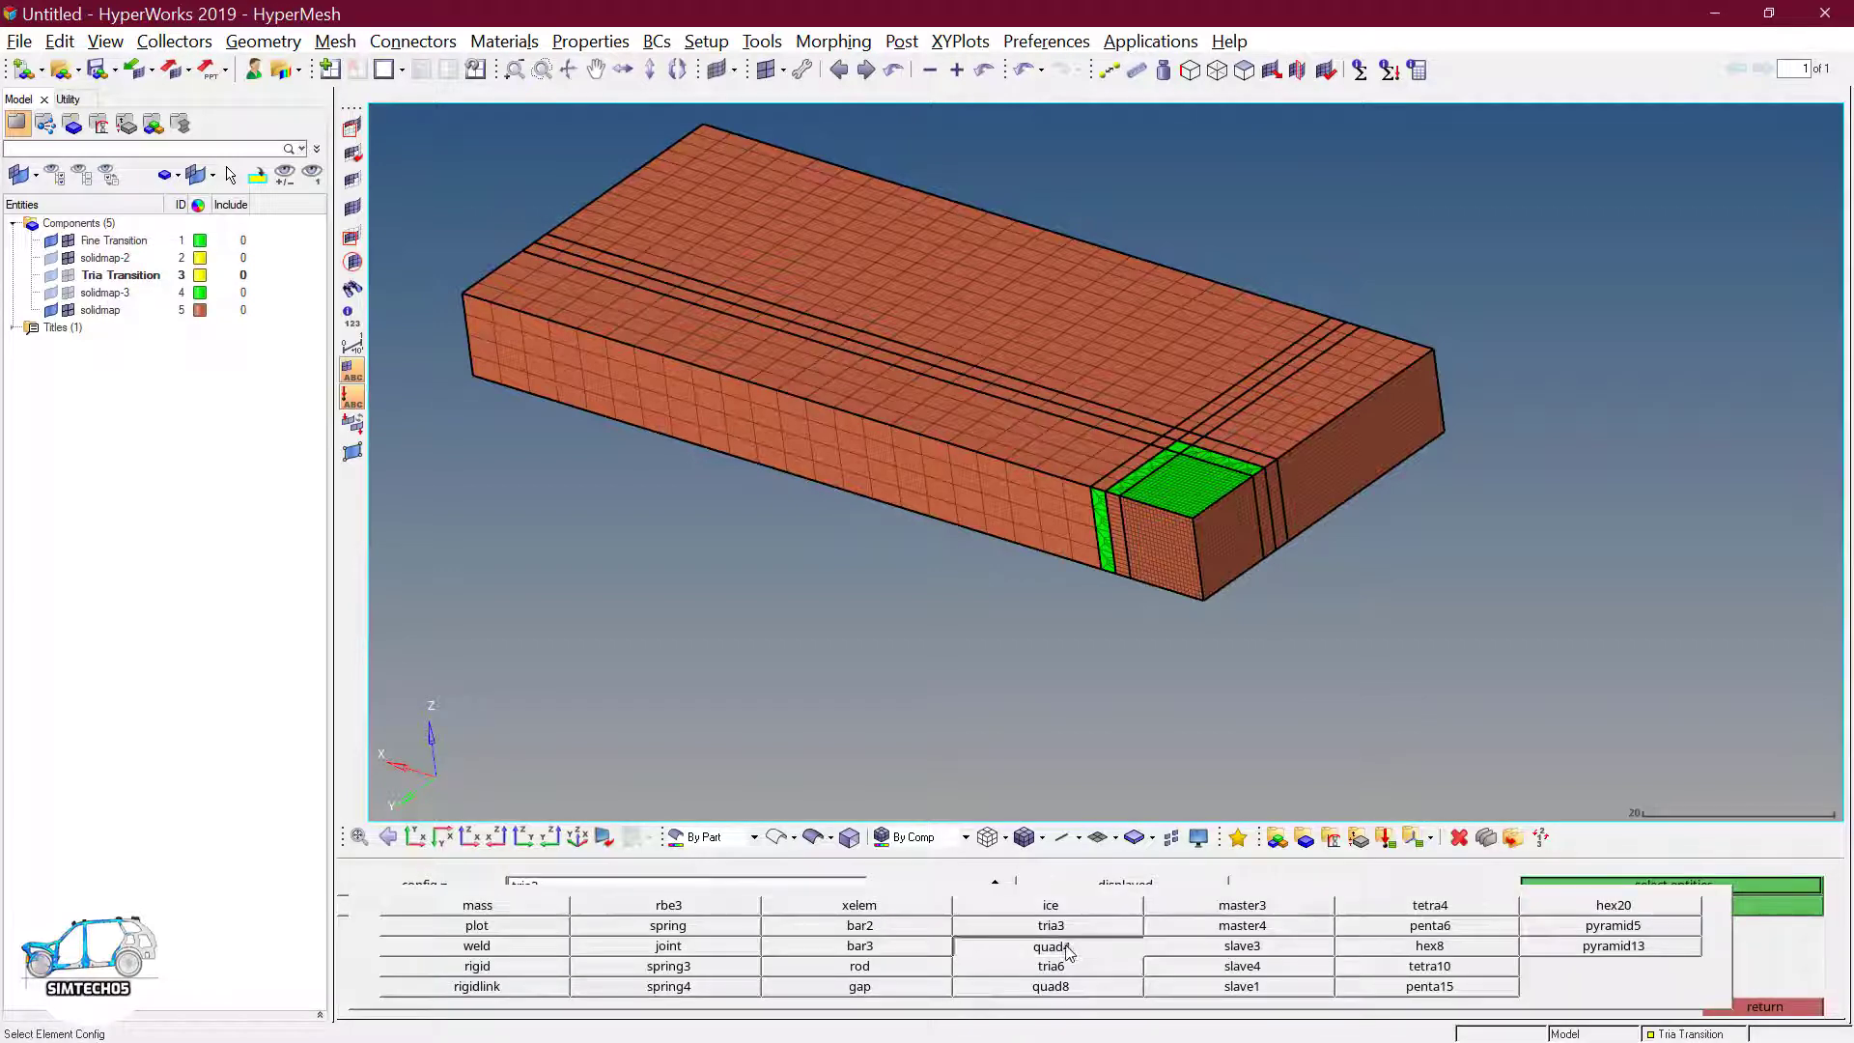
left_click(1052, 946)
left_click(1590, 884)
scroll(1266, 477, "up", 5)
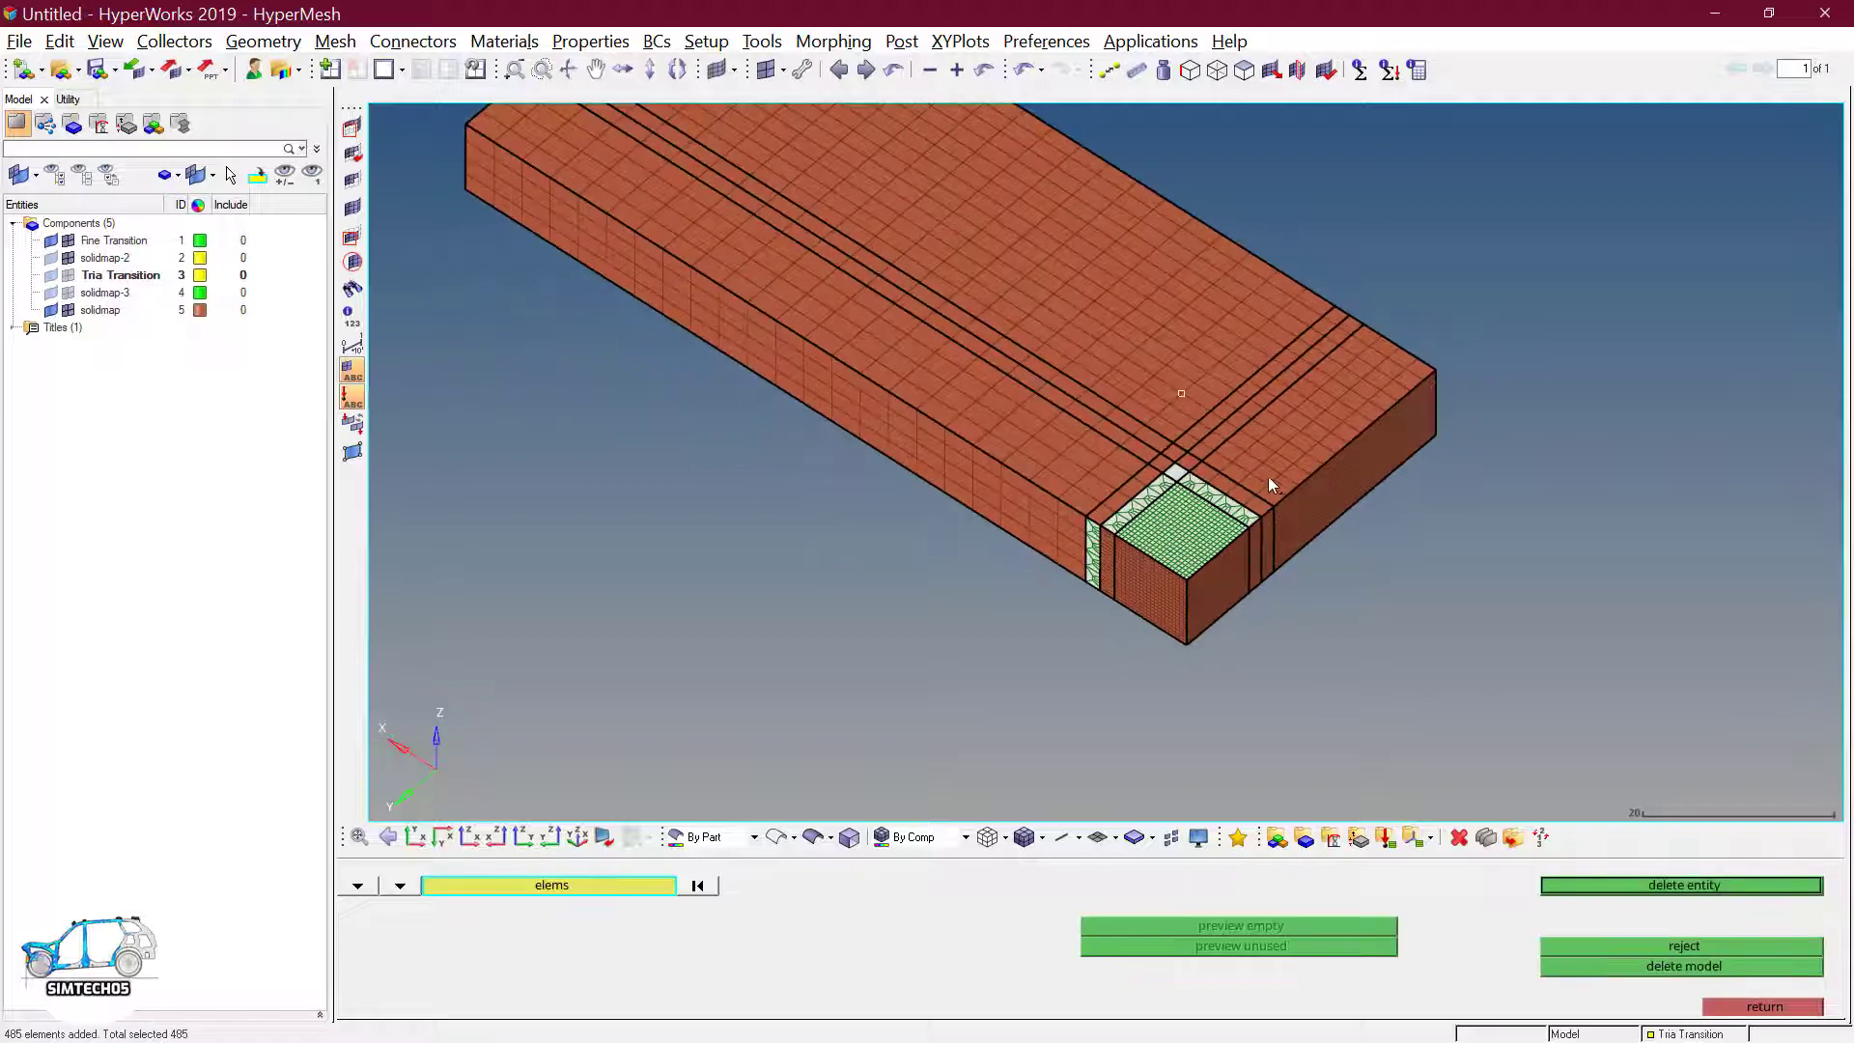
left_click(1676, 888)
left_click_drag(1202, 713, 1305, 631, "ctrl")
key("Escape")
- In the Edges tool, select the displayed components and preview their coincident nodes with a tolerance of 0.010
key("shift+F3")
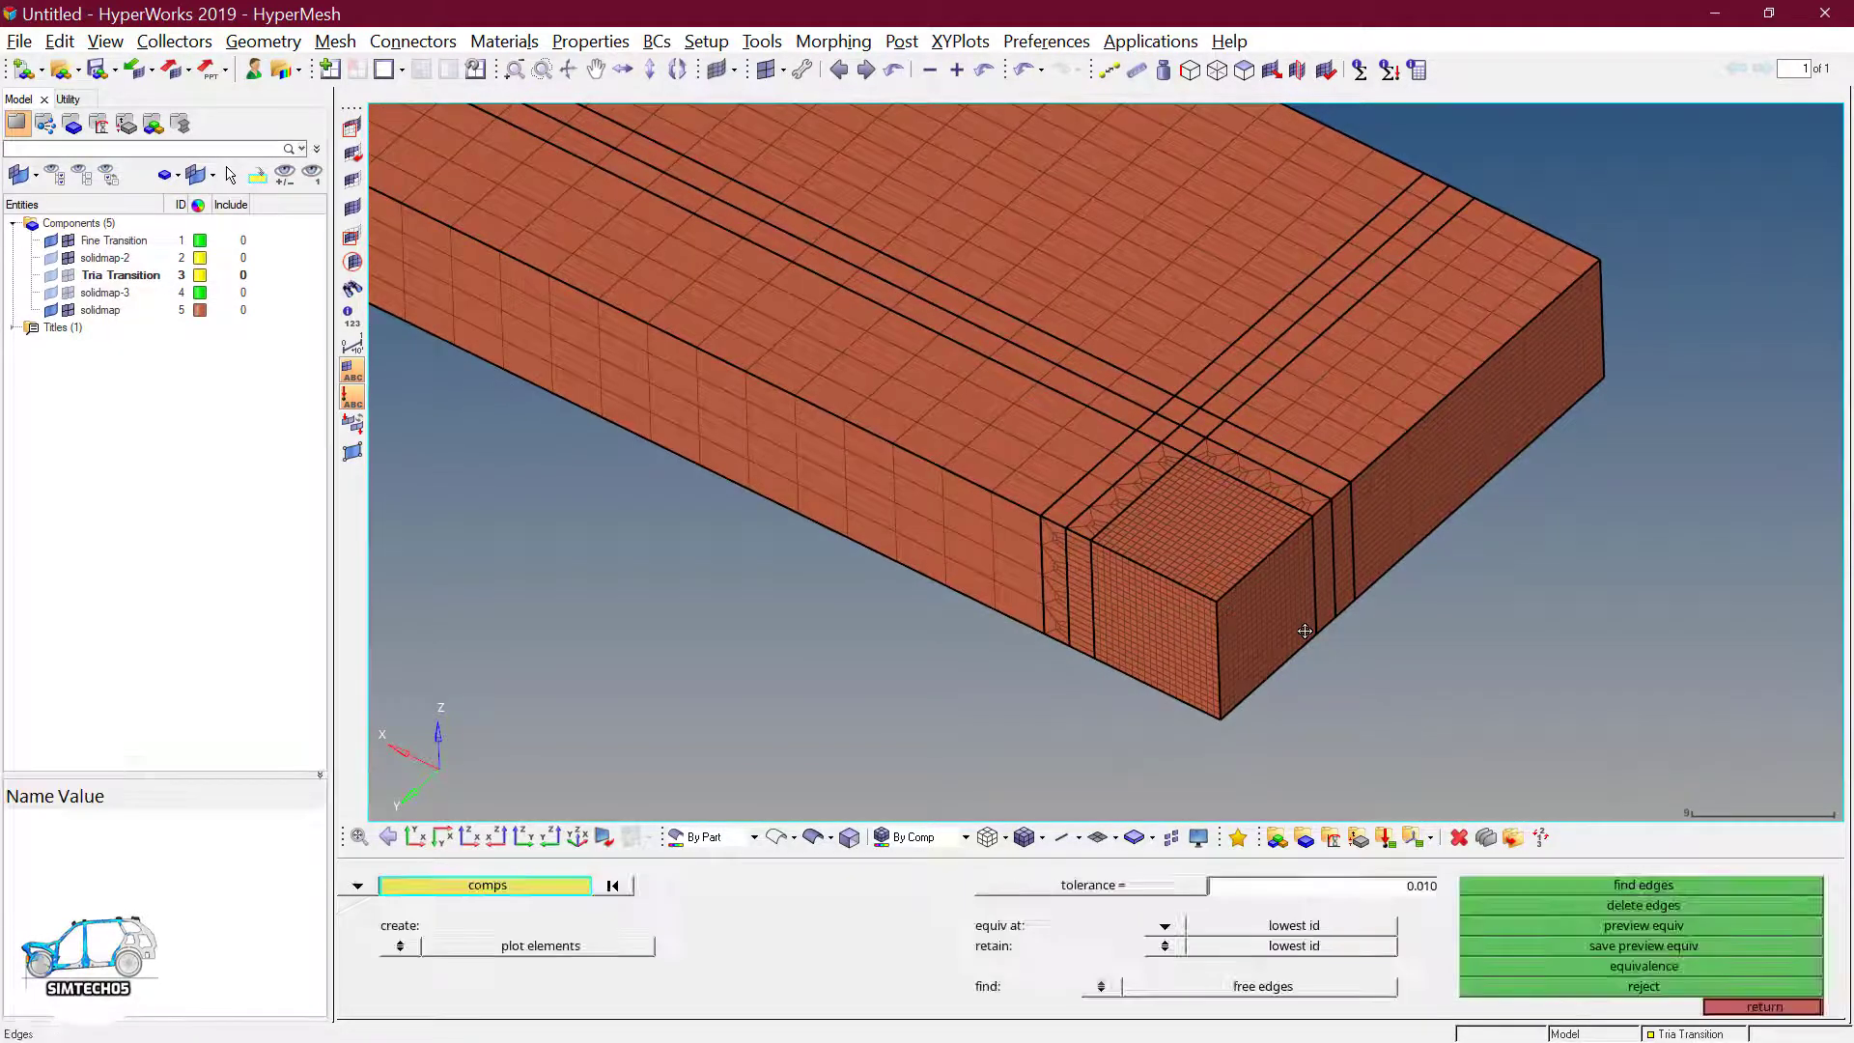
left_click_drag(1004, 348, 1312, 613, "shift")
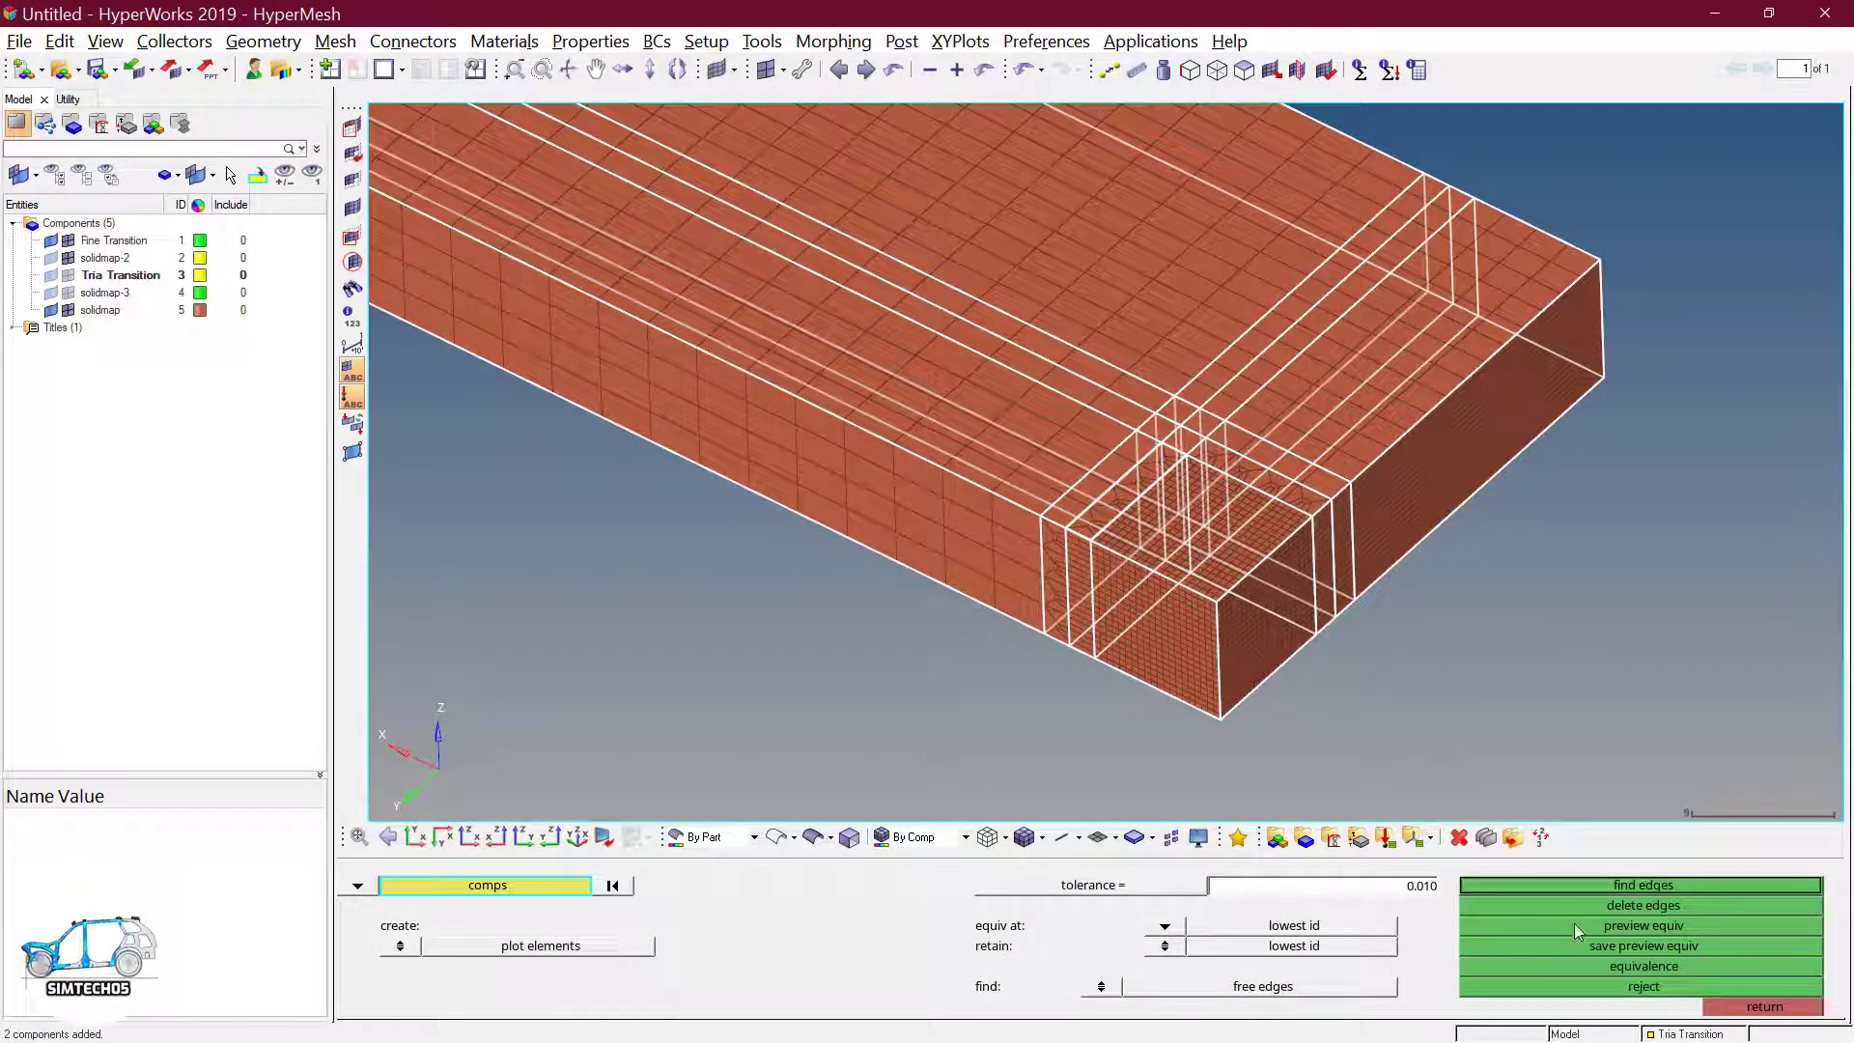
left_click(1614, 929)
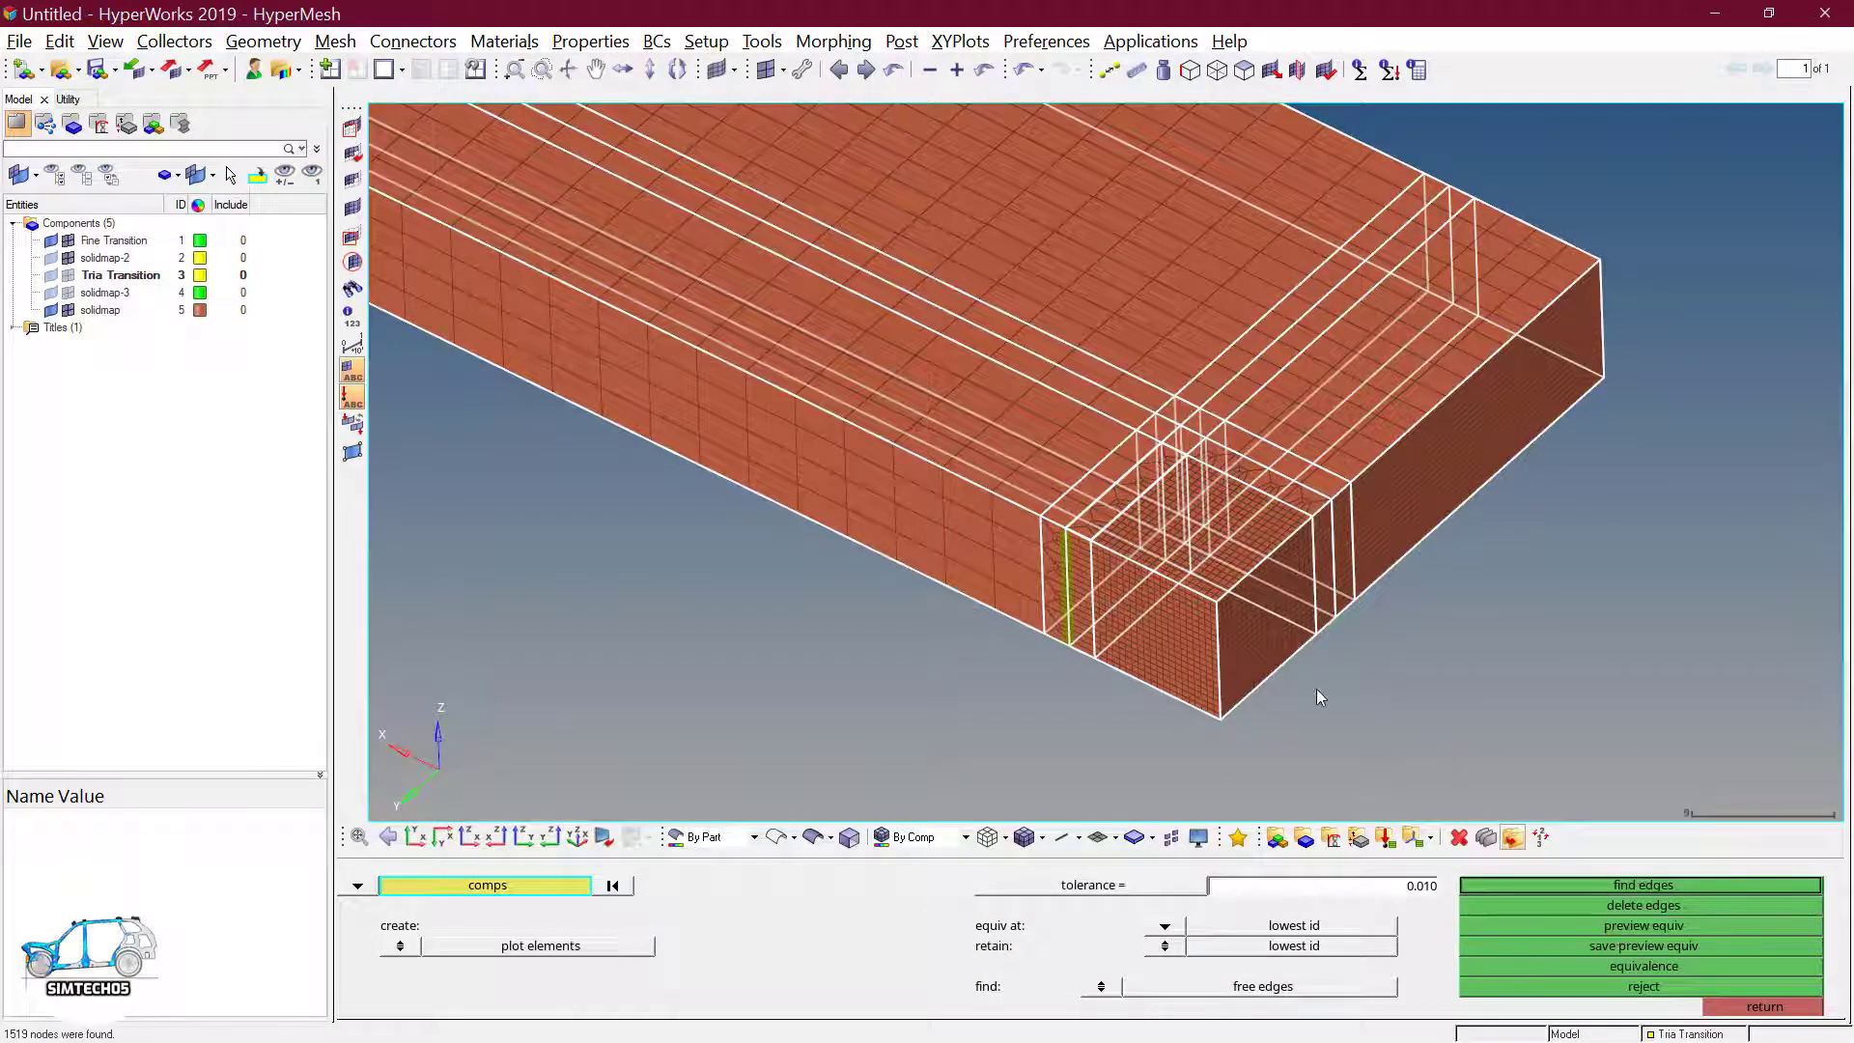
left_click_drag(1317, 687, 1282, 678, "ctrl")
scroll(1282, 678, "down", 5, "ctrl")
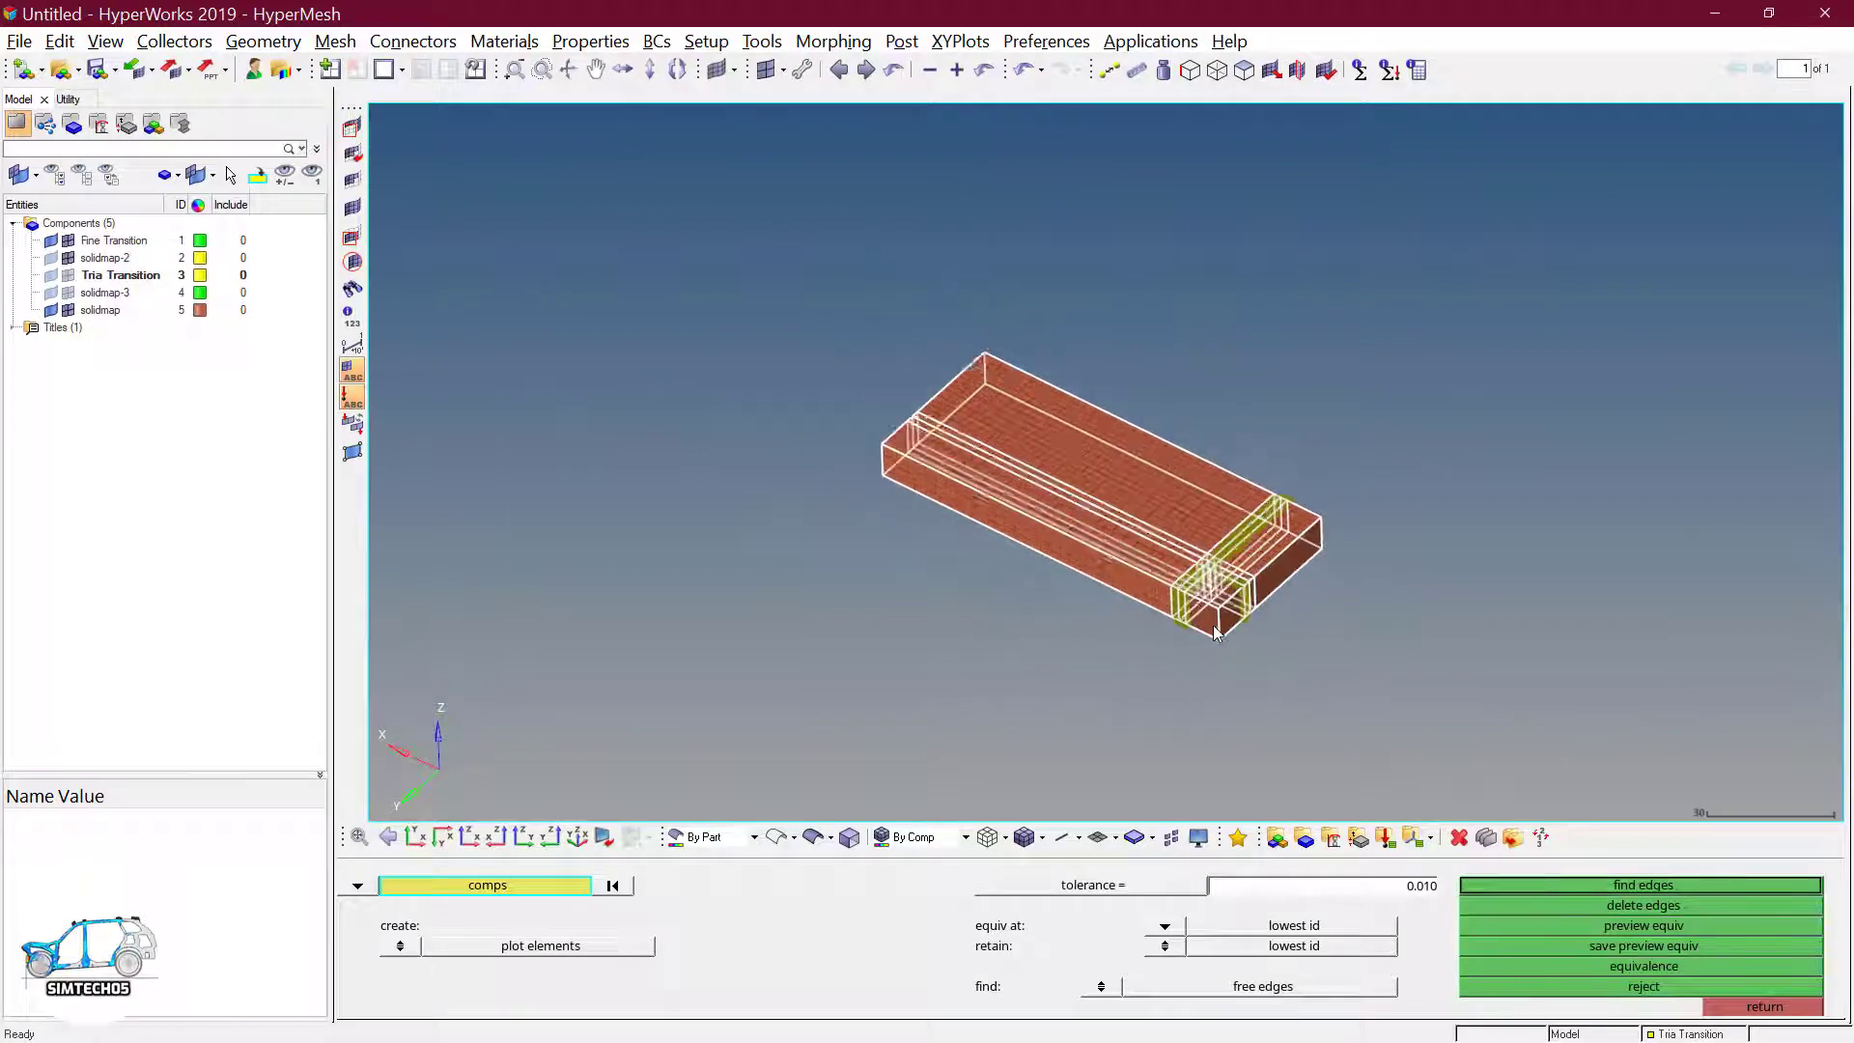
scroll(1216, 570, "up", 1, "ctrl")
- Switch the element display to wireframe and hide the Fine Transition geometry
left_click(987, 837)
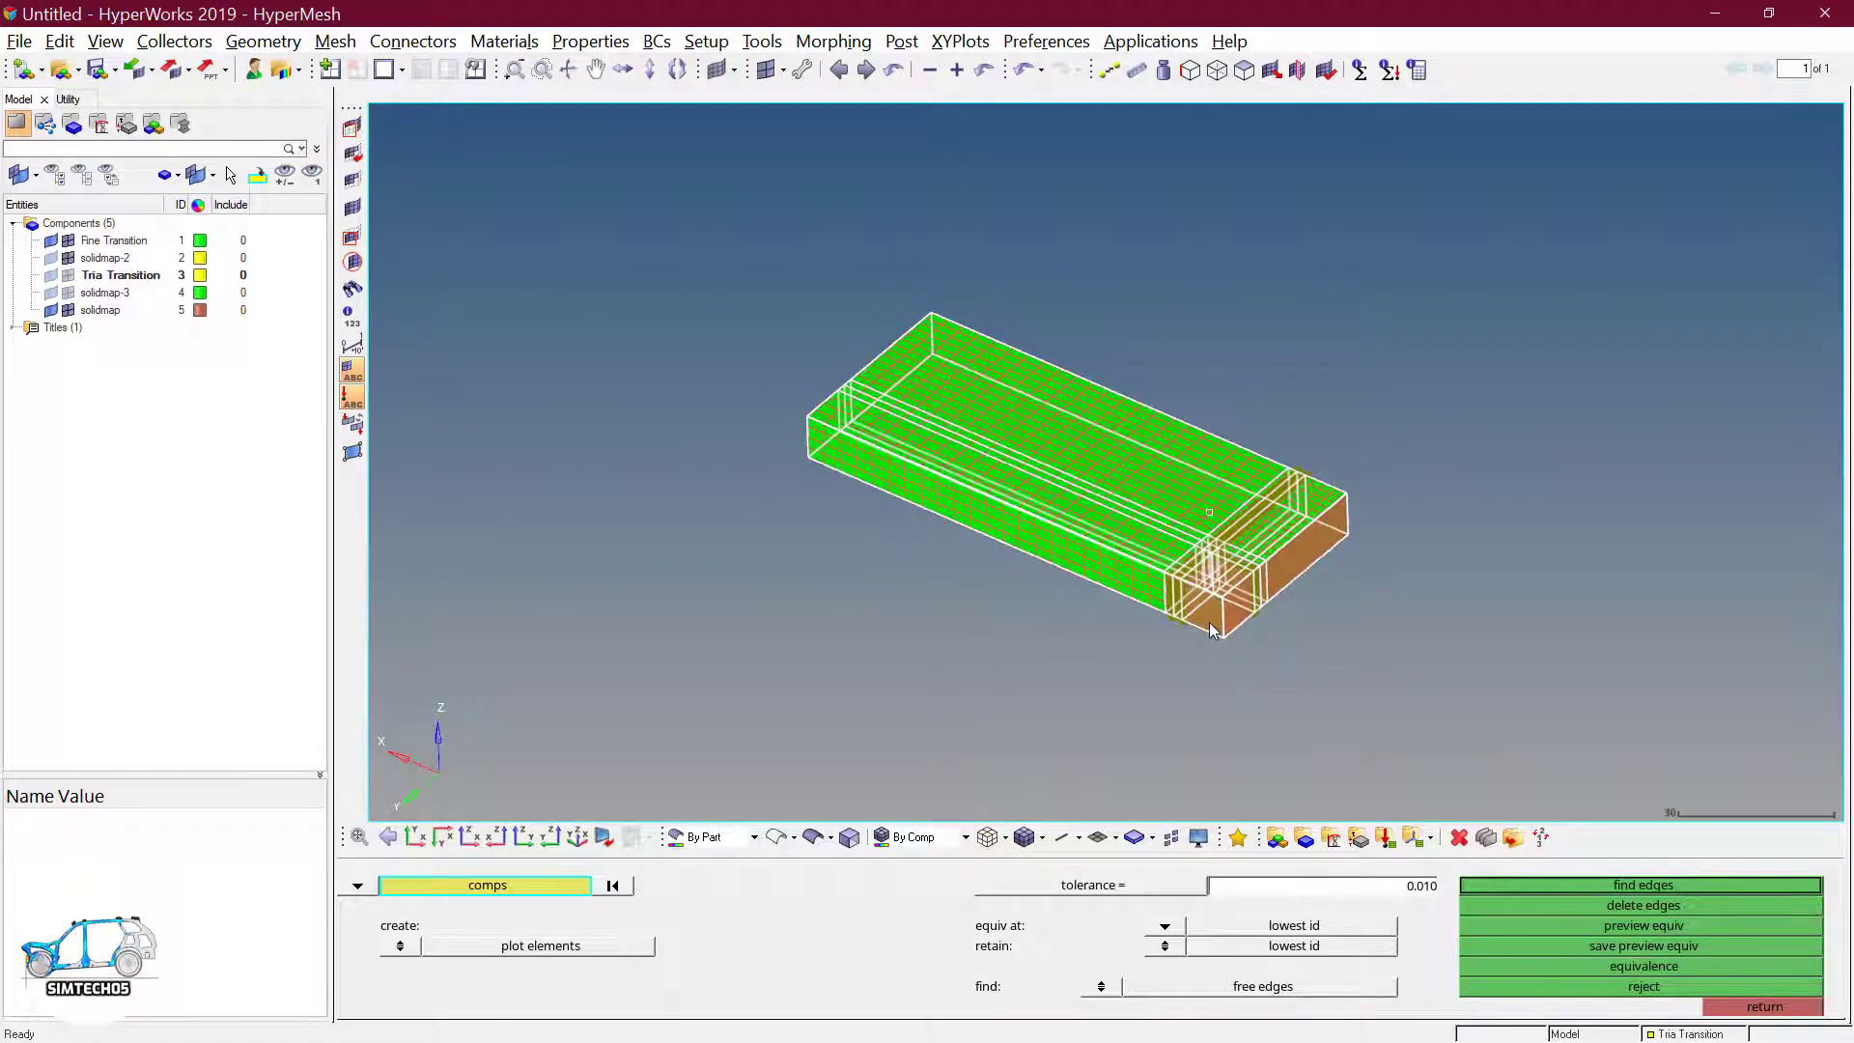
scroll(1205, 618, "up", 4)
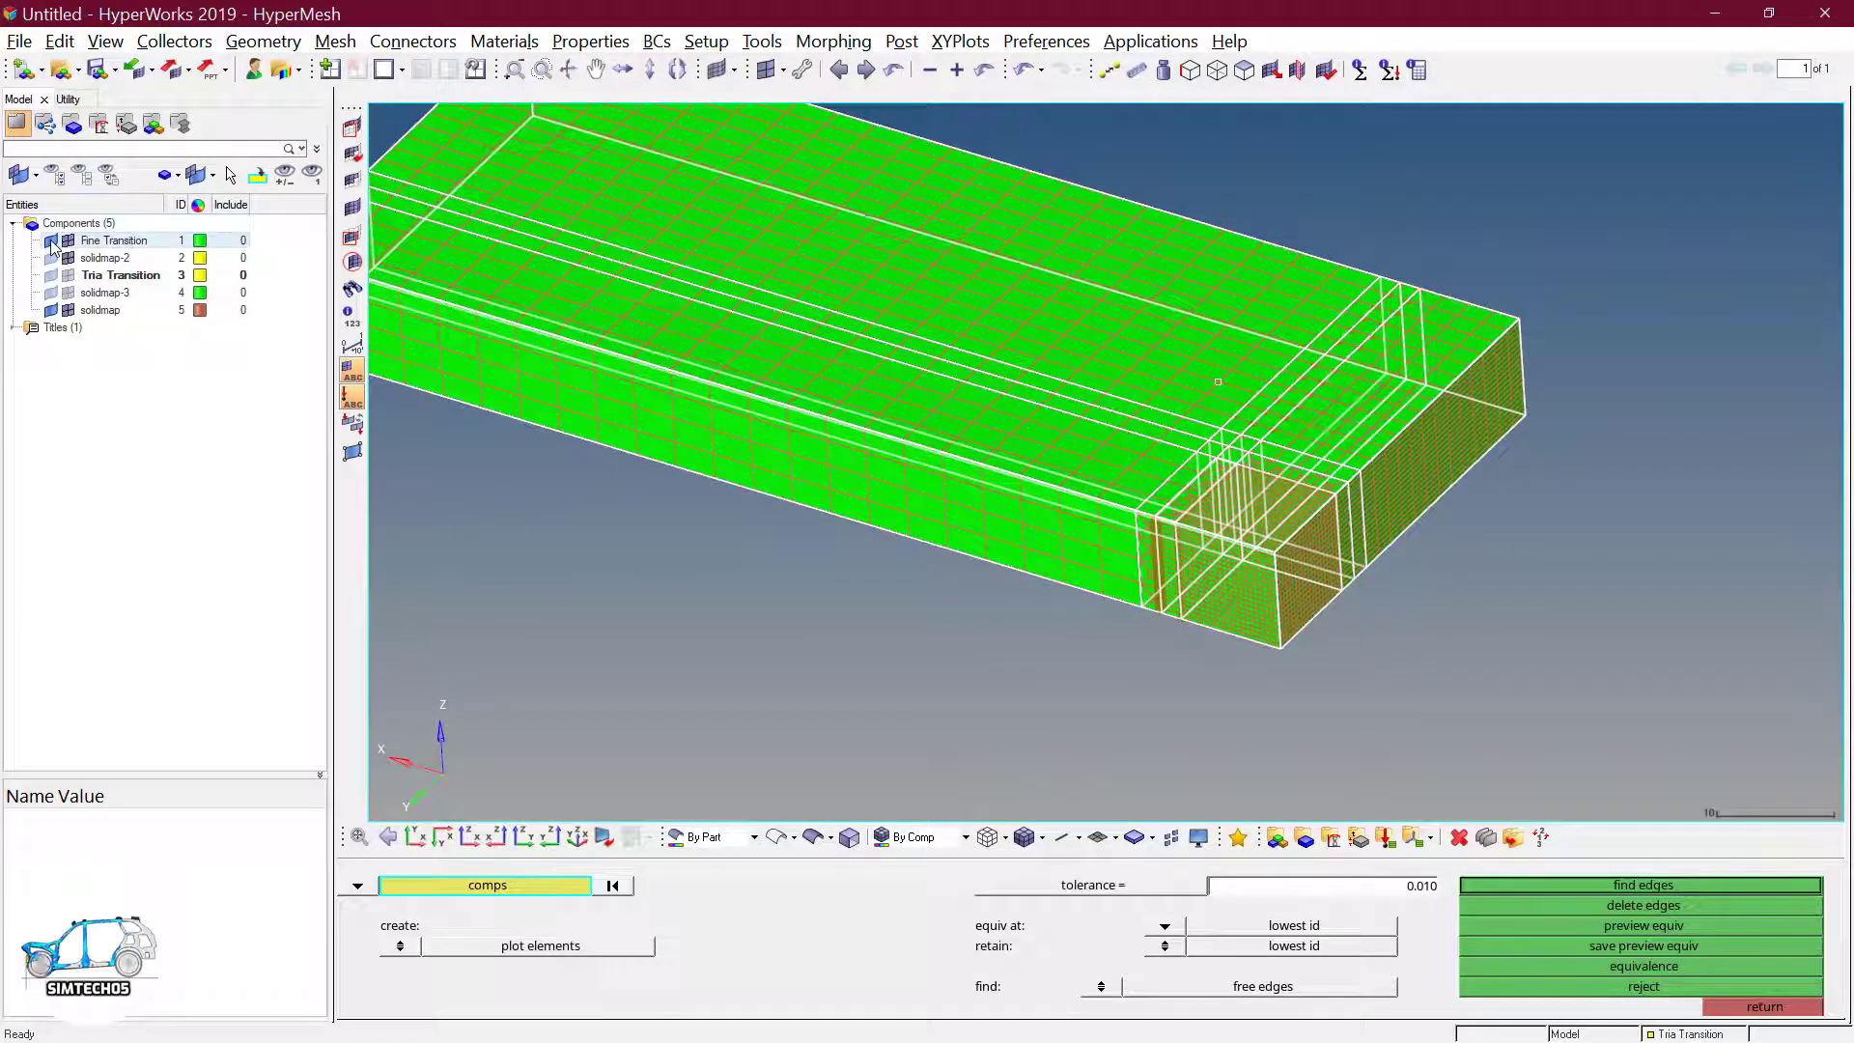
left_click(50, 240)
mouse_move(985, 454)
left_mouse_down("ctrl")
mouse_move(1371, 478)
mouse_move(1313, 476)
left_mouse_up("ctrl")
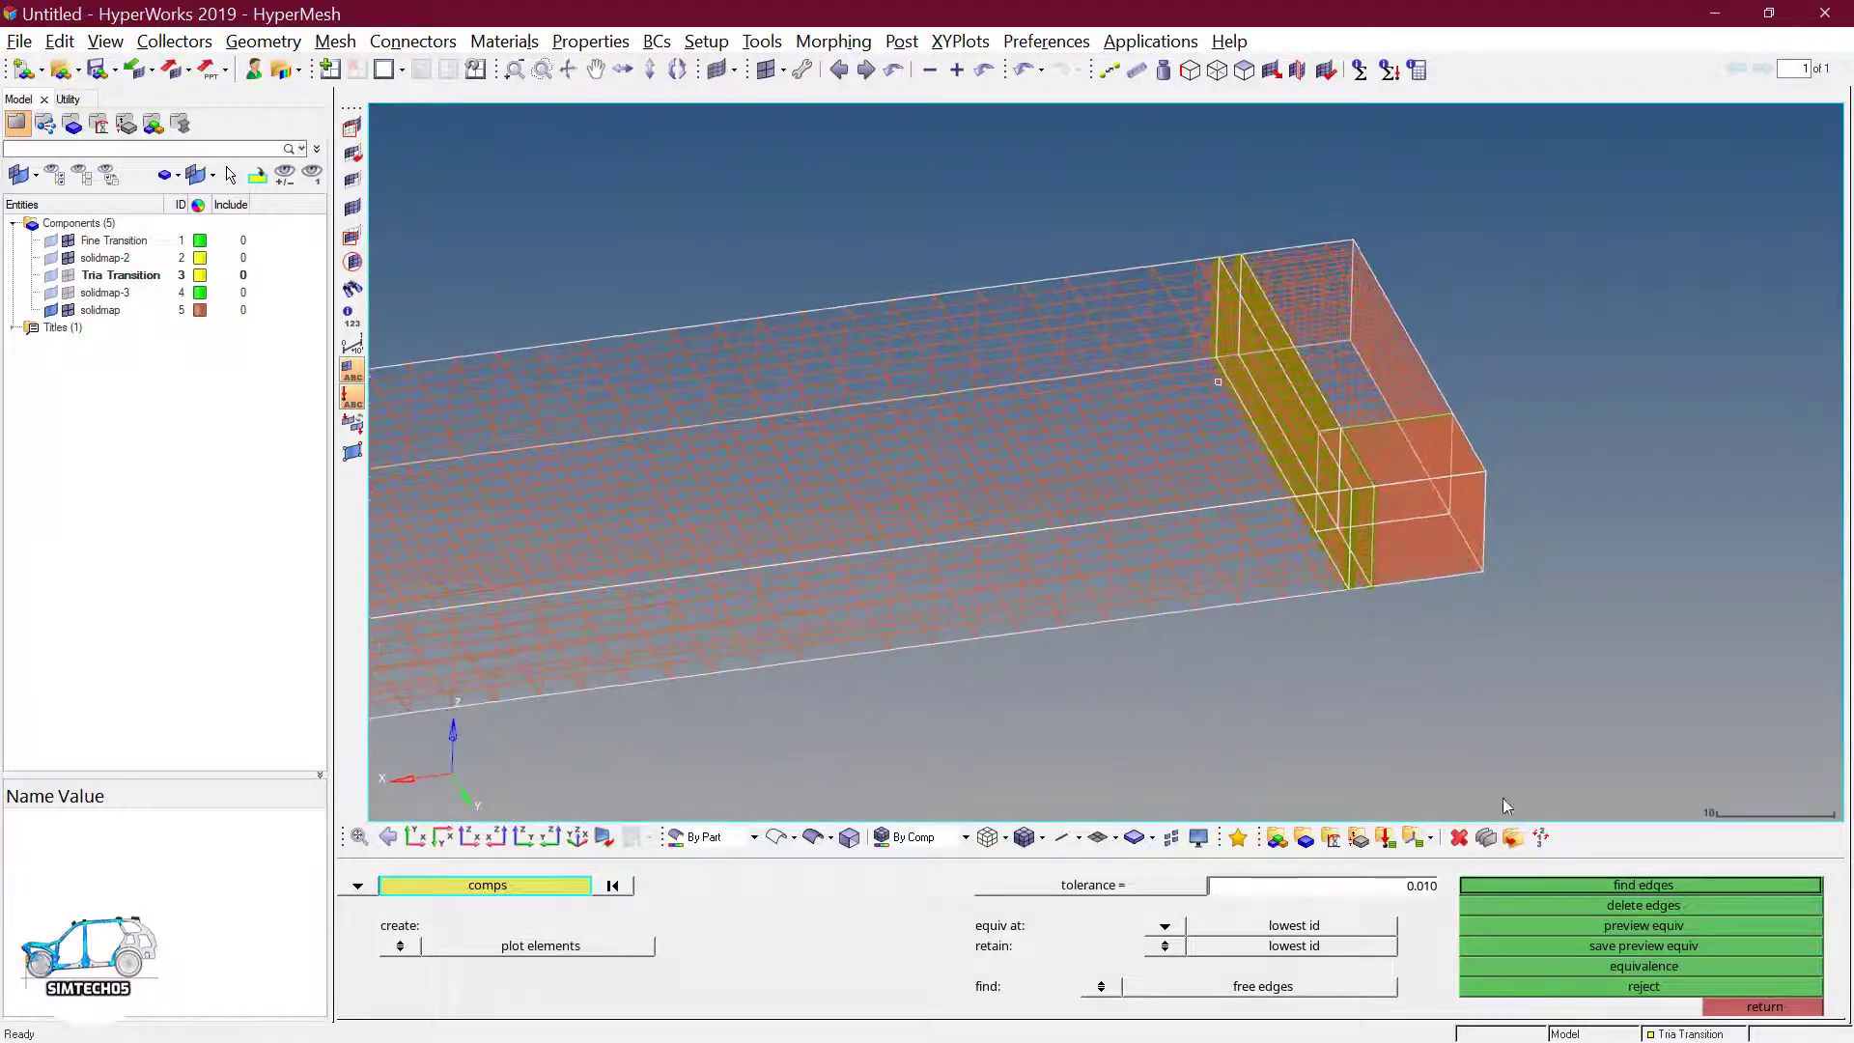
- Equivalence the coincident nodes at a tolerance of 0.010 and find the free edges of the displayed components
left_click(1638, 963)
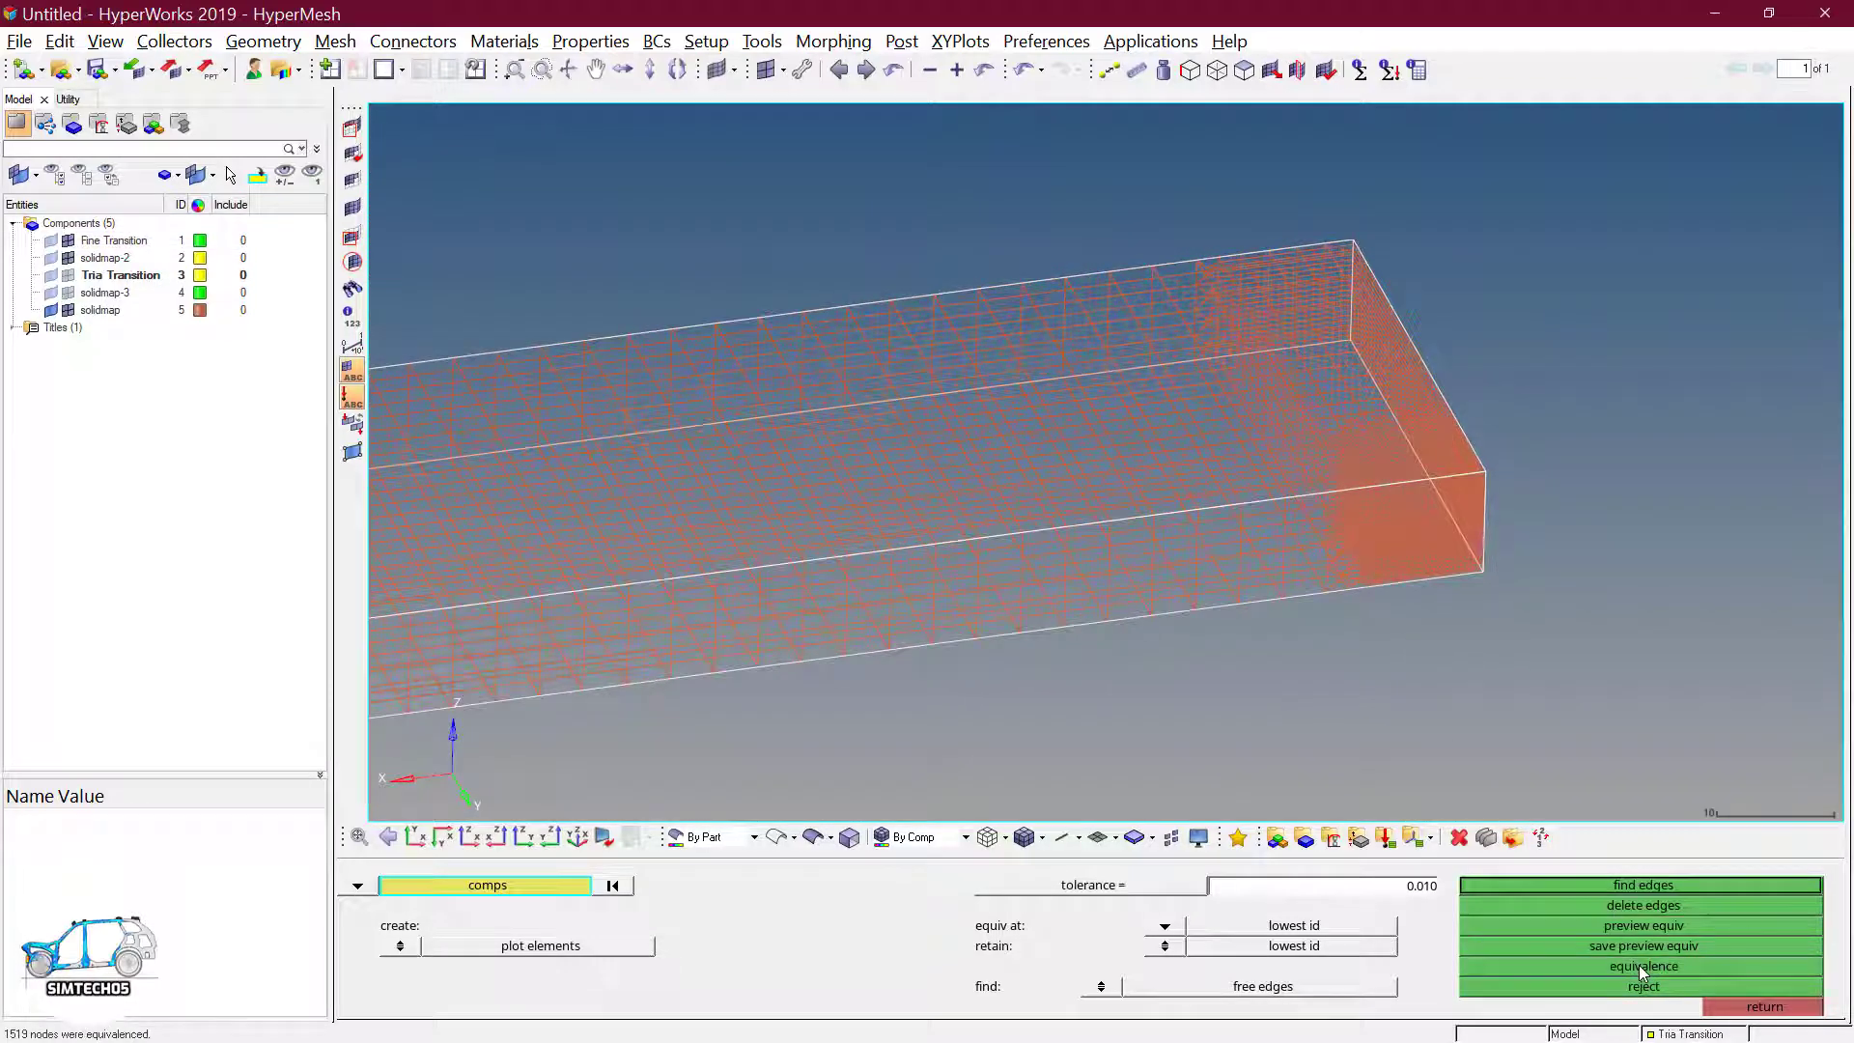
left_click(1642, 884)
scroll(1464, 570, "down", 3)
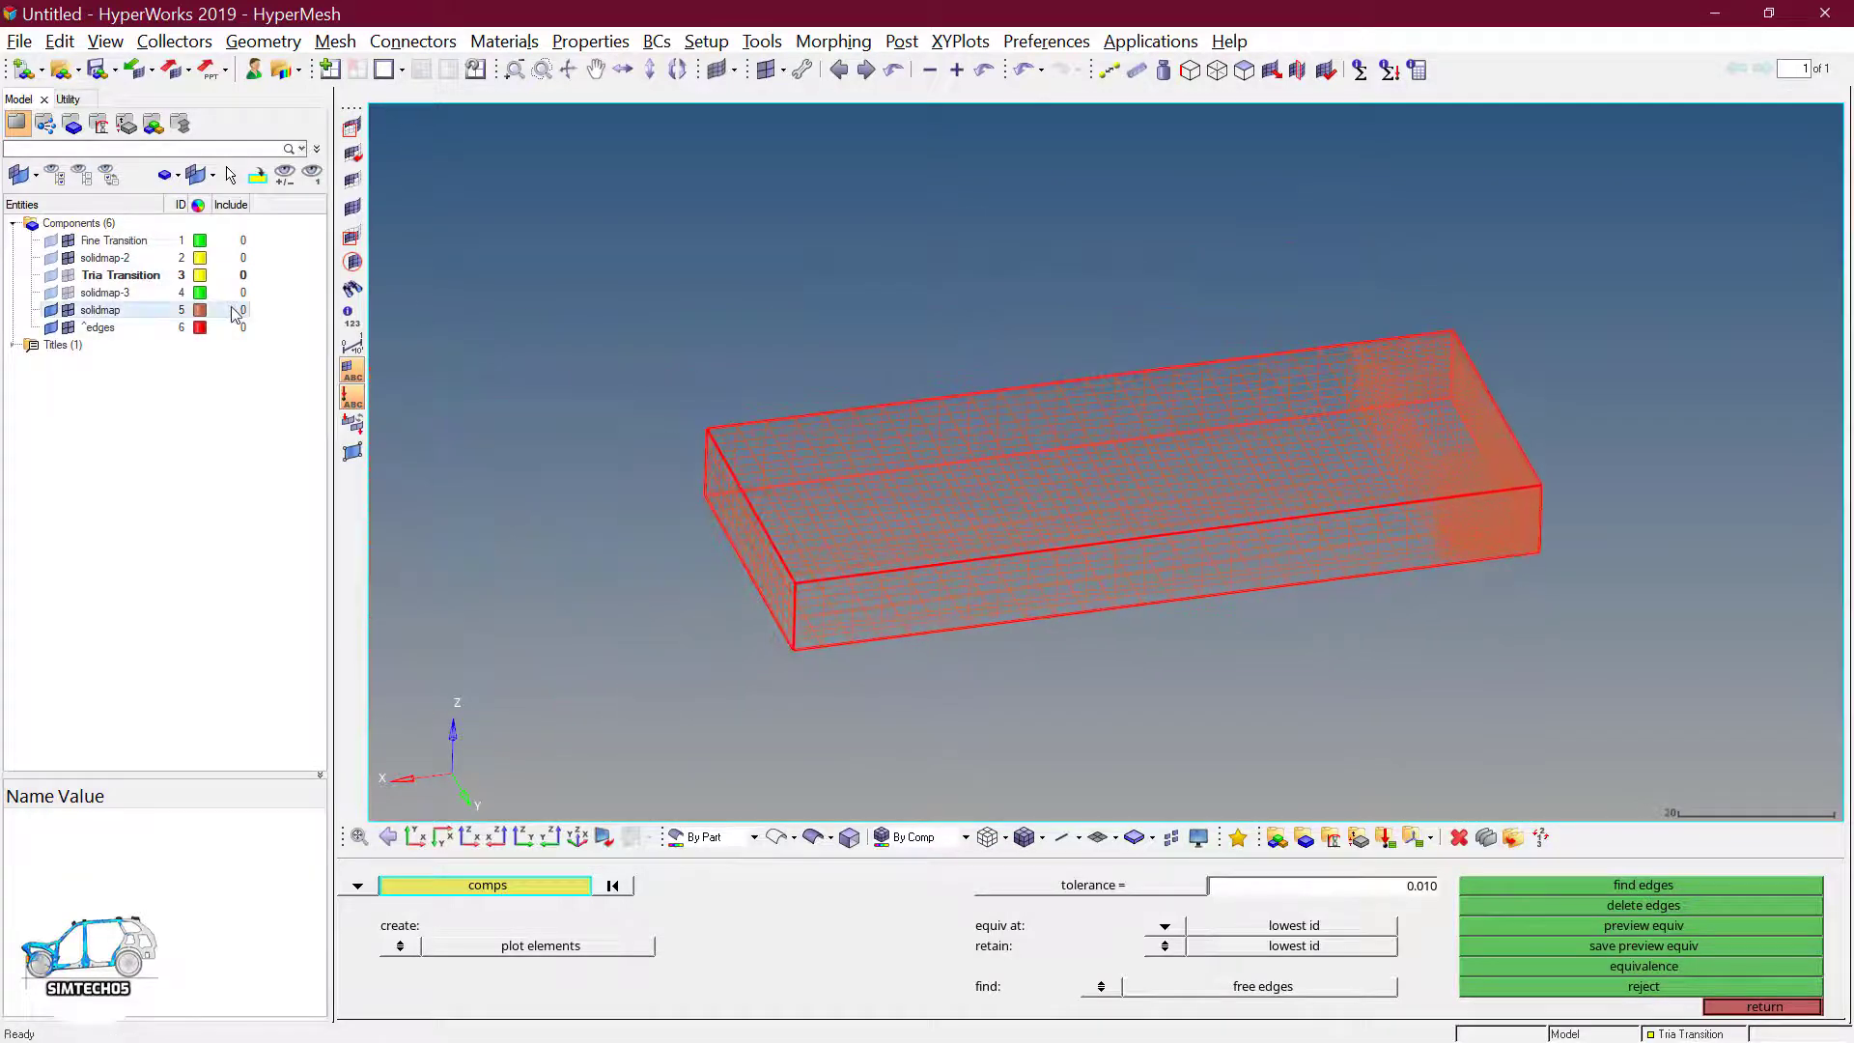
- Change the color of the solidmap component to light blue
left_click(199, 310)
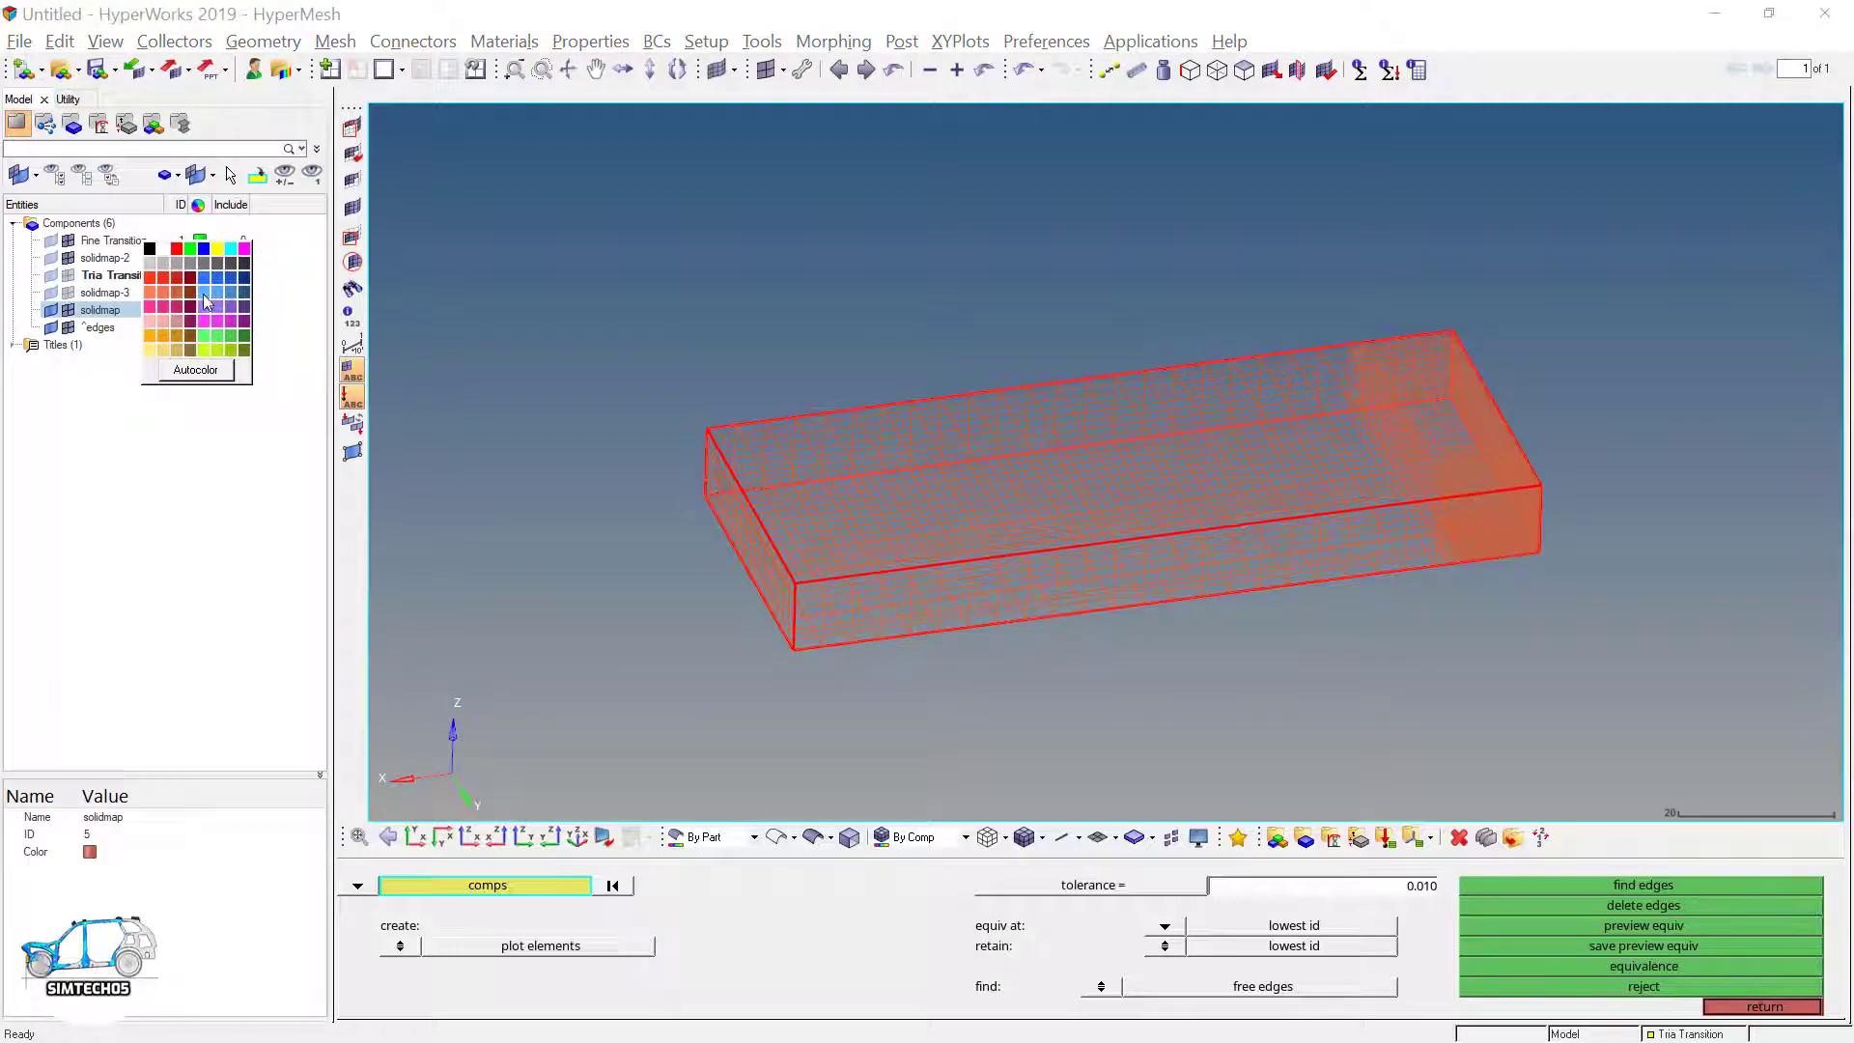
left_click(203, 310)
left_click_drag(915, 551, 1089, 562, "ctrl")
scroll(1651, 469, "up", 8, "ctrl")
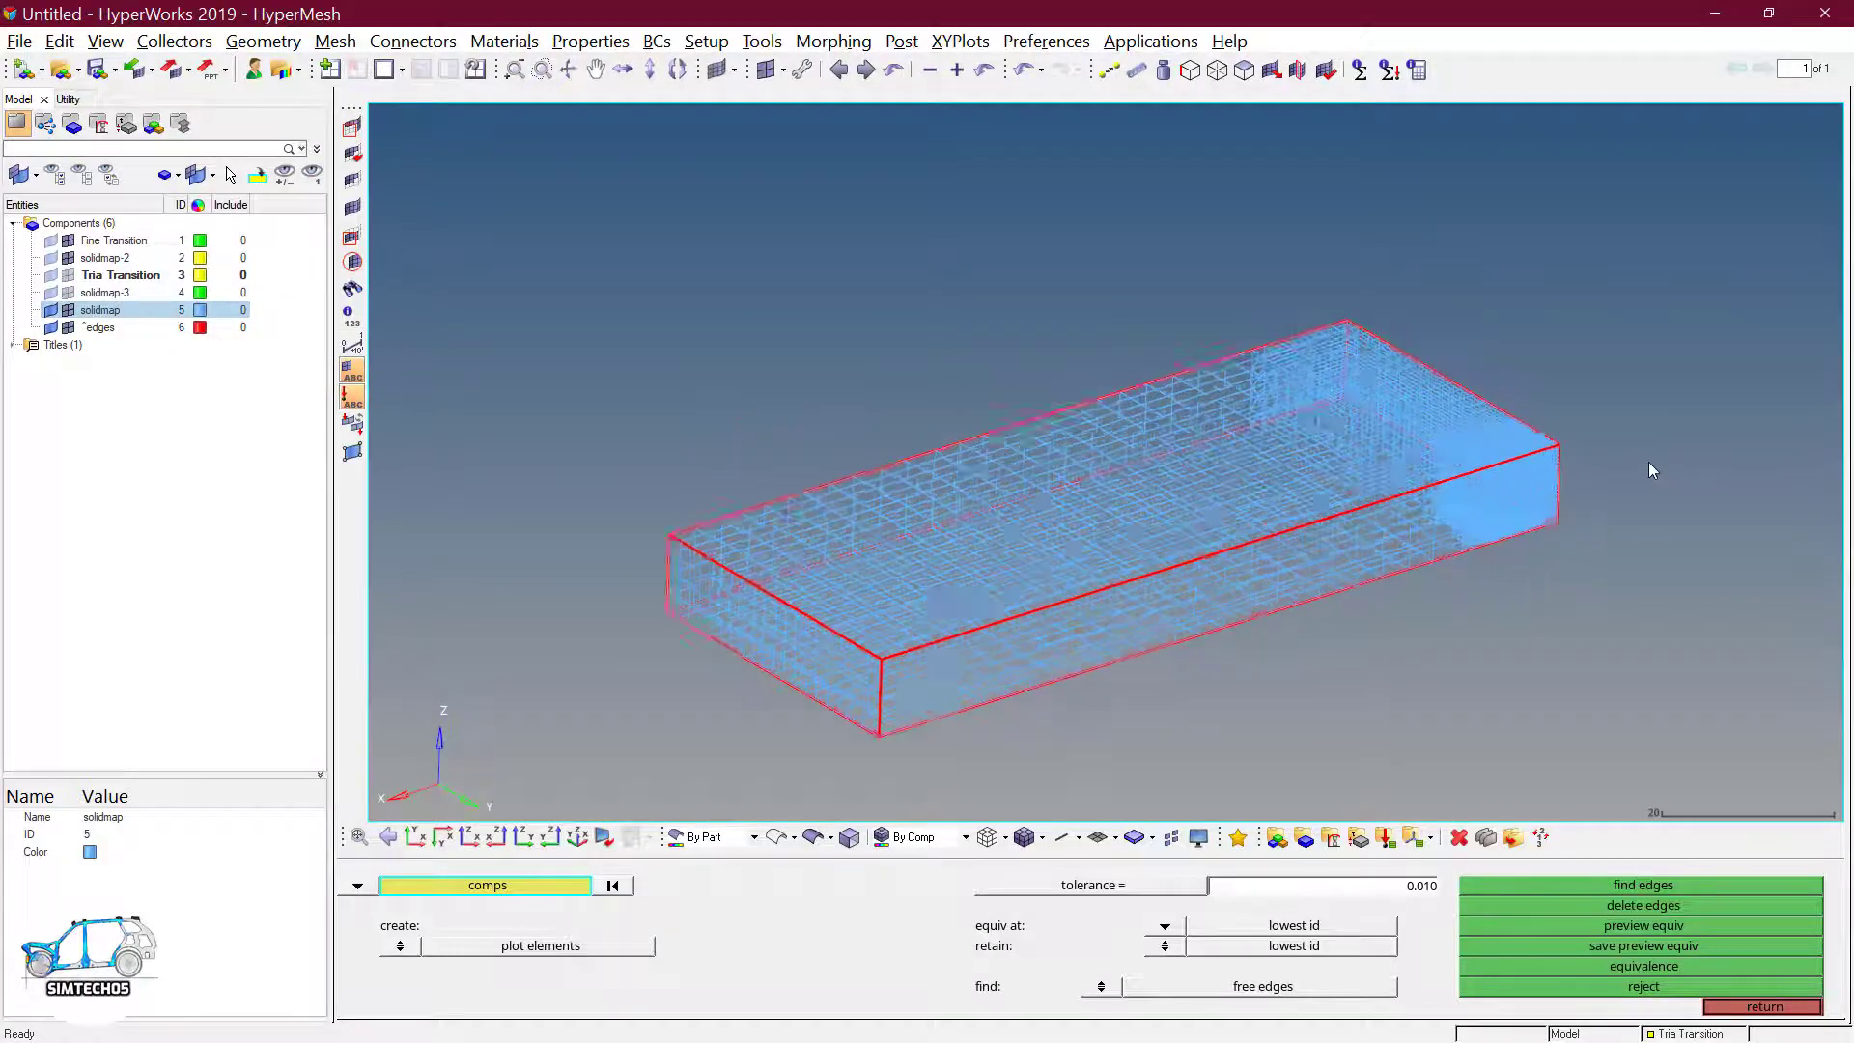
- Examine the solid mesh in wireframe and shaded display, checking the free edges and the fine-to-coarse transition at the corner
mouse_move(1416, 467)
left_mouse_down("ctrl")
mouse_move(1432, 513)
mouse_move(1582, 516)
mouse_move(1432, 471)
left_mouse_up("ctrl")
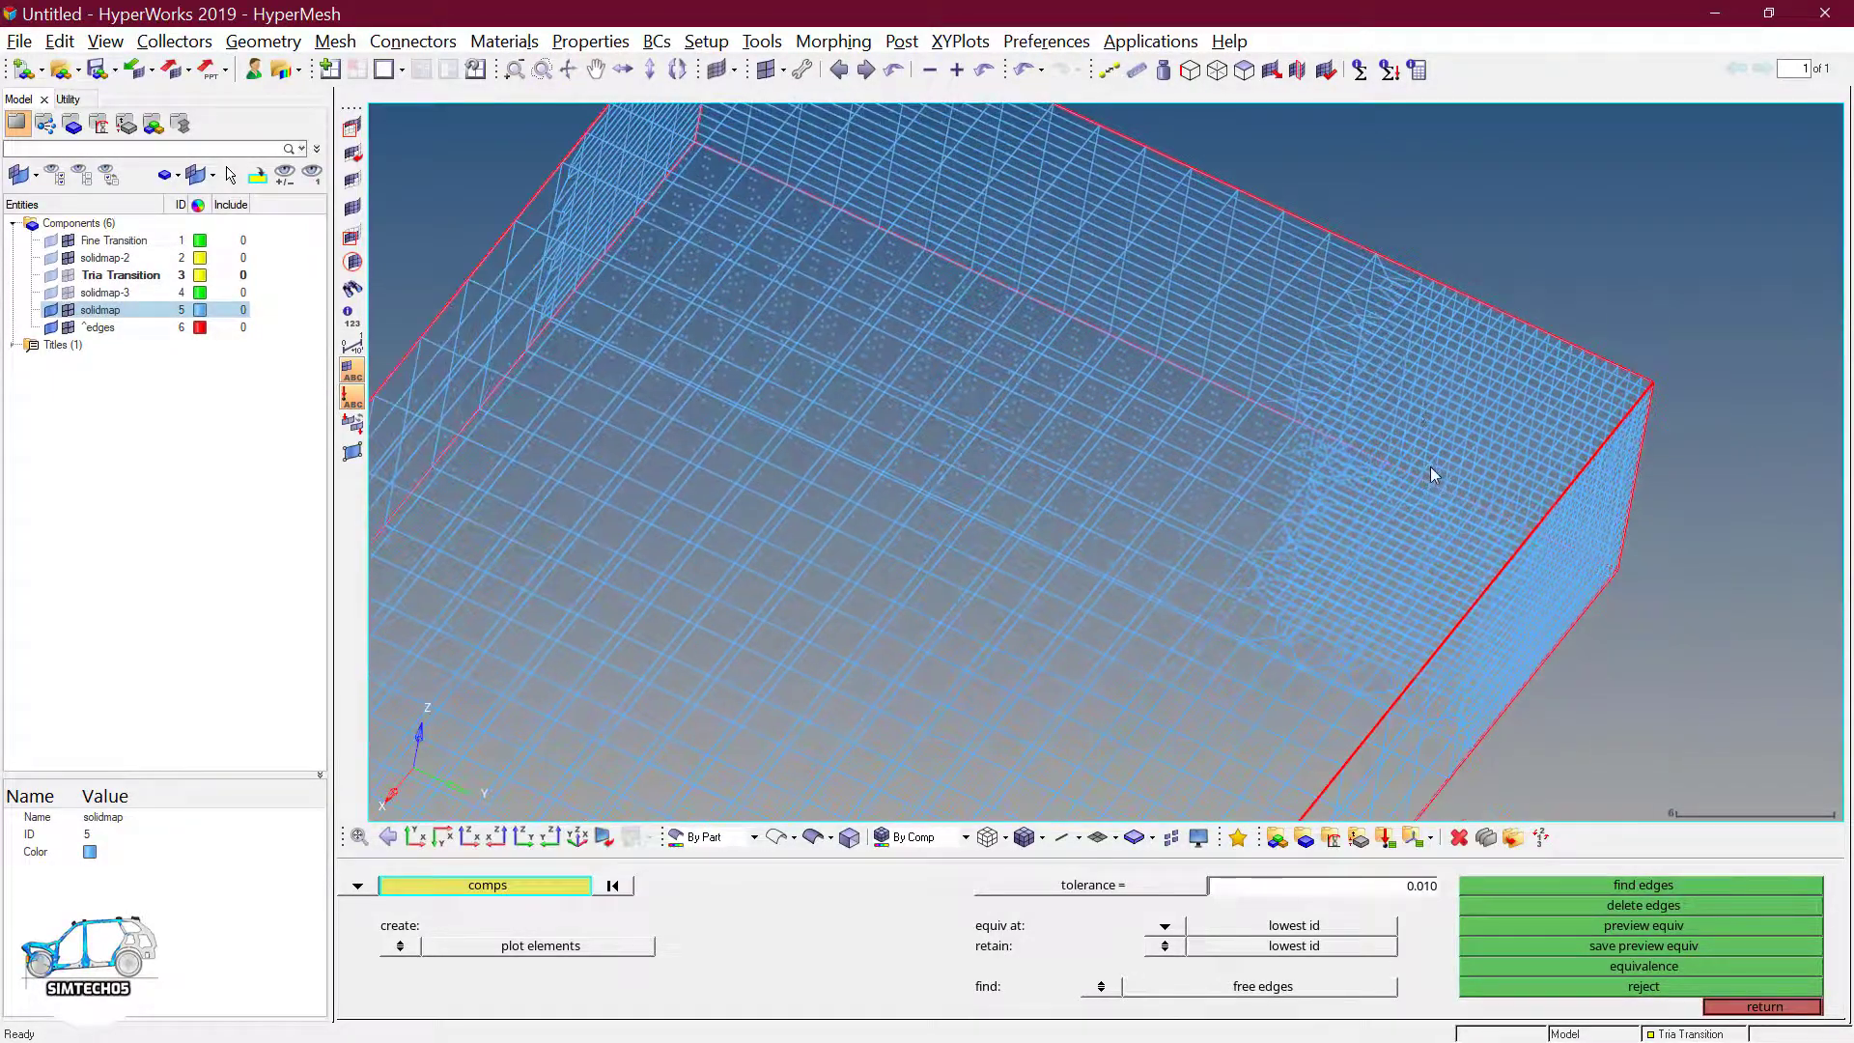
left_click_drag(1518, 616, 1465, 609, "ctrl")
left_click_drag(1576, 548, 1277, 412, "ctrl")
scroll(1323, 358, "down", 3, "ctrl")
right_click_drag(1329, 402, 1486, 335, "ctrl")
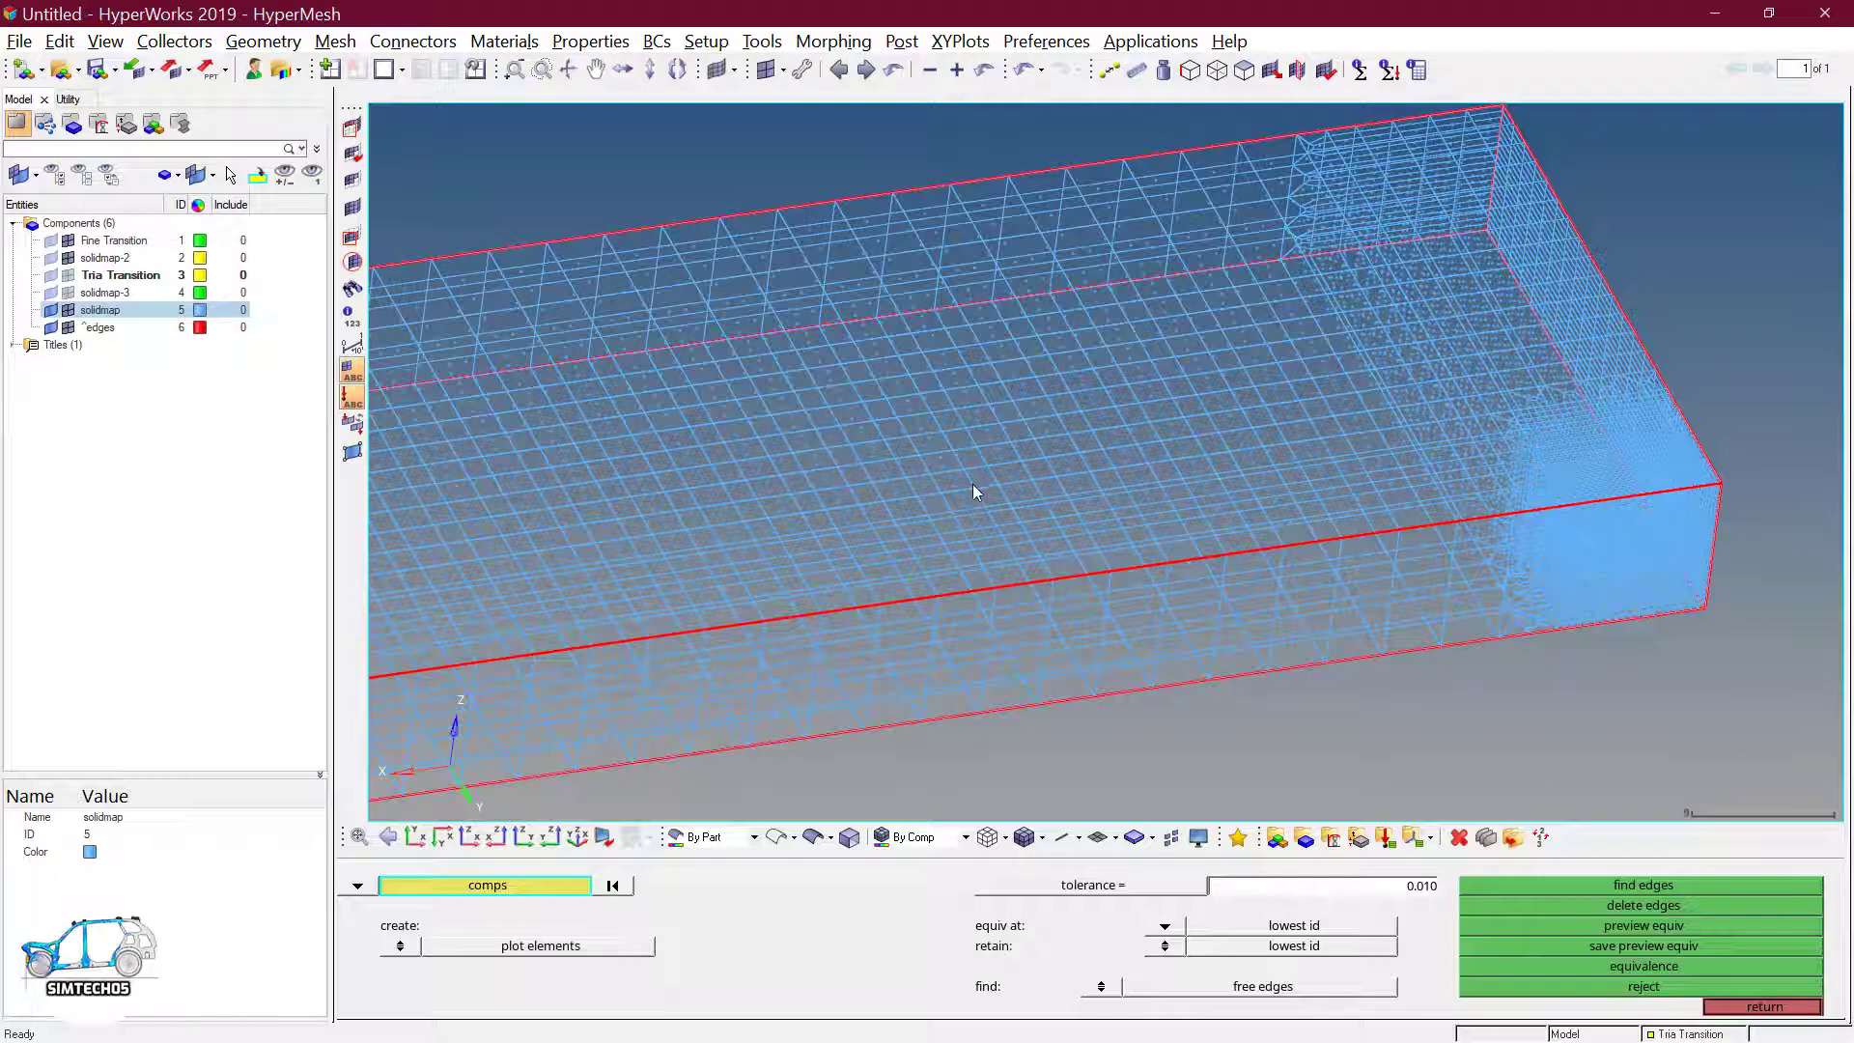
left_click_drag(971, 484, 1069, 531, "ctrl")
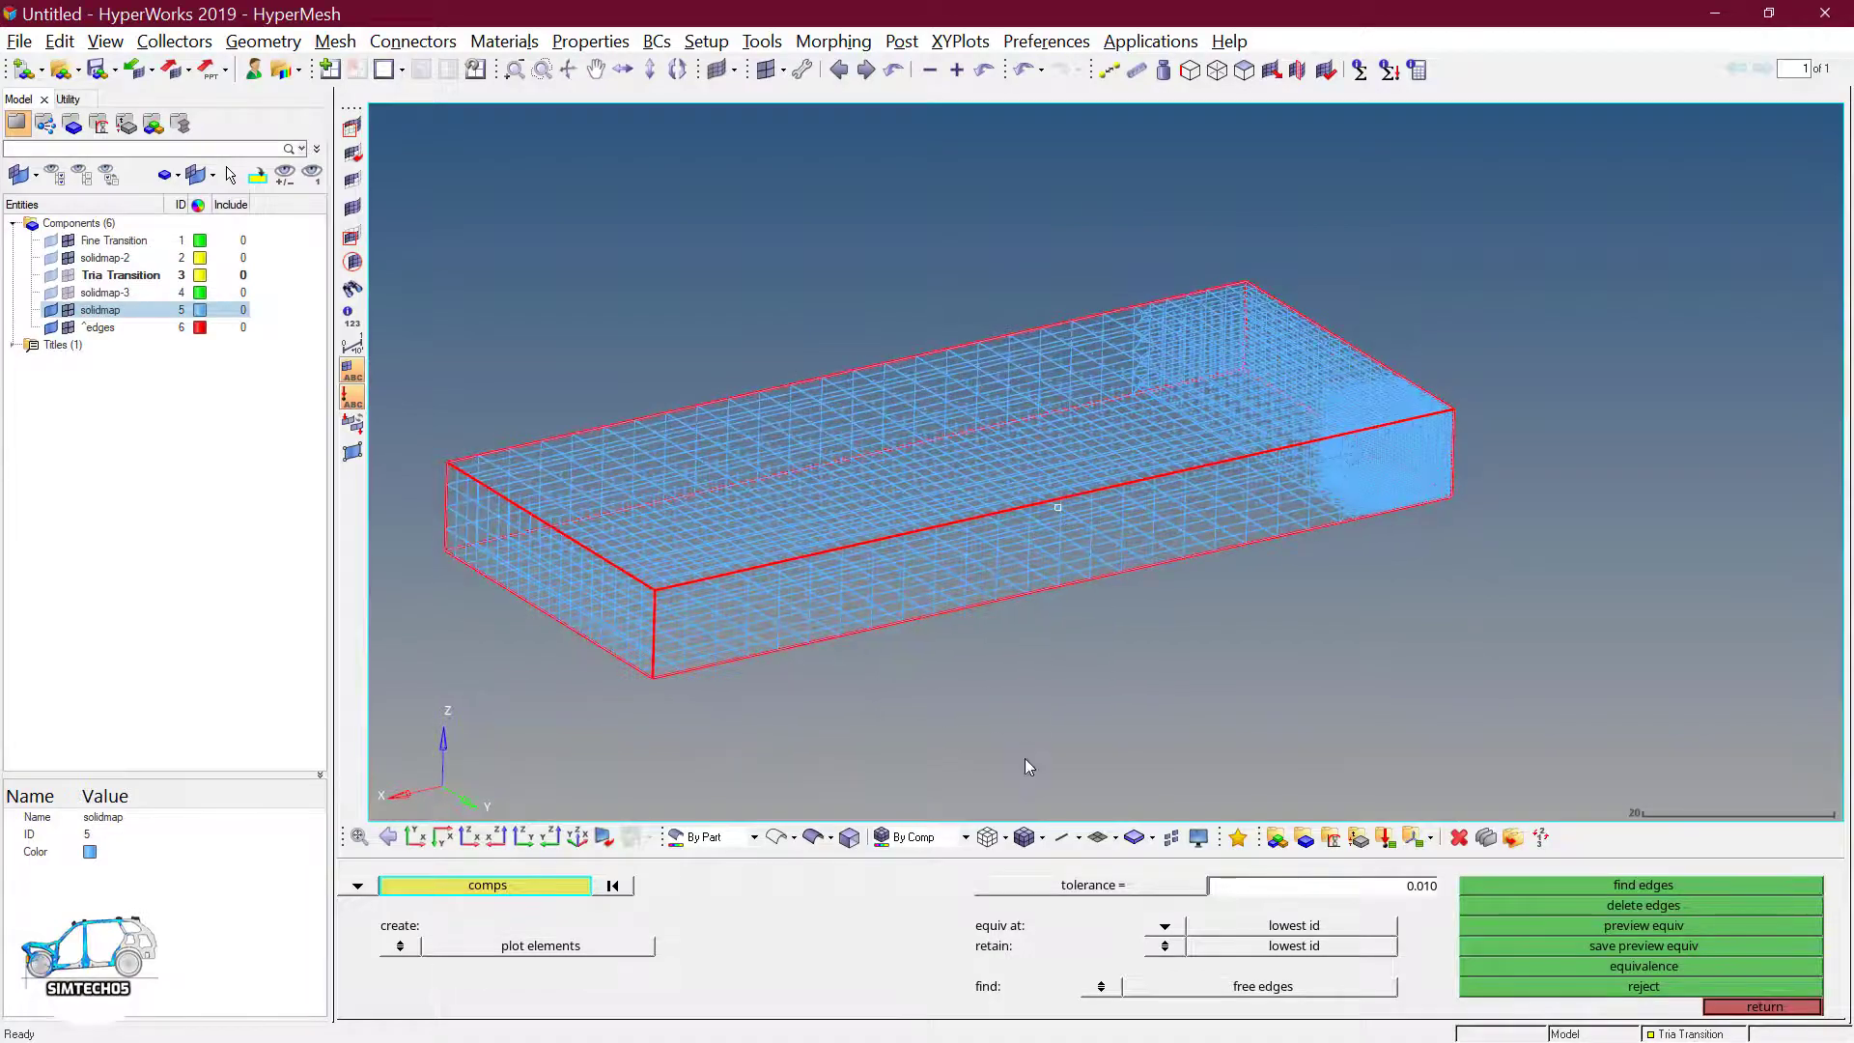
mouse_move(1428, 483)
left_mouse_down("ctrl")
mouse_move(1233, 530)
mouse_move(1408, 591)
mouse_move(1378, 646)
mouse_move(1300, 632)
mouse_move(1255, 585)
left_mouse_up("ctrl")
scroll(1255, 586, "up", 2, "ctrl")
right_click_drag(1286, 568, 1396, 534, "ctrl")
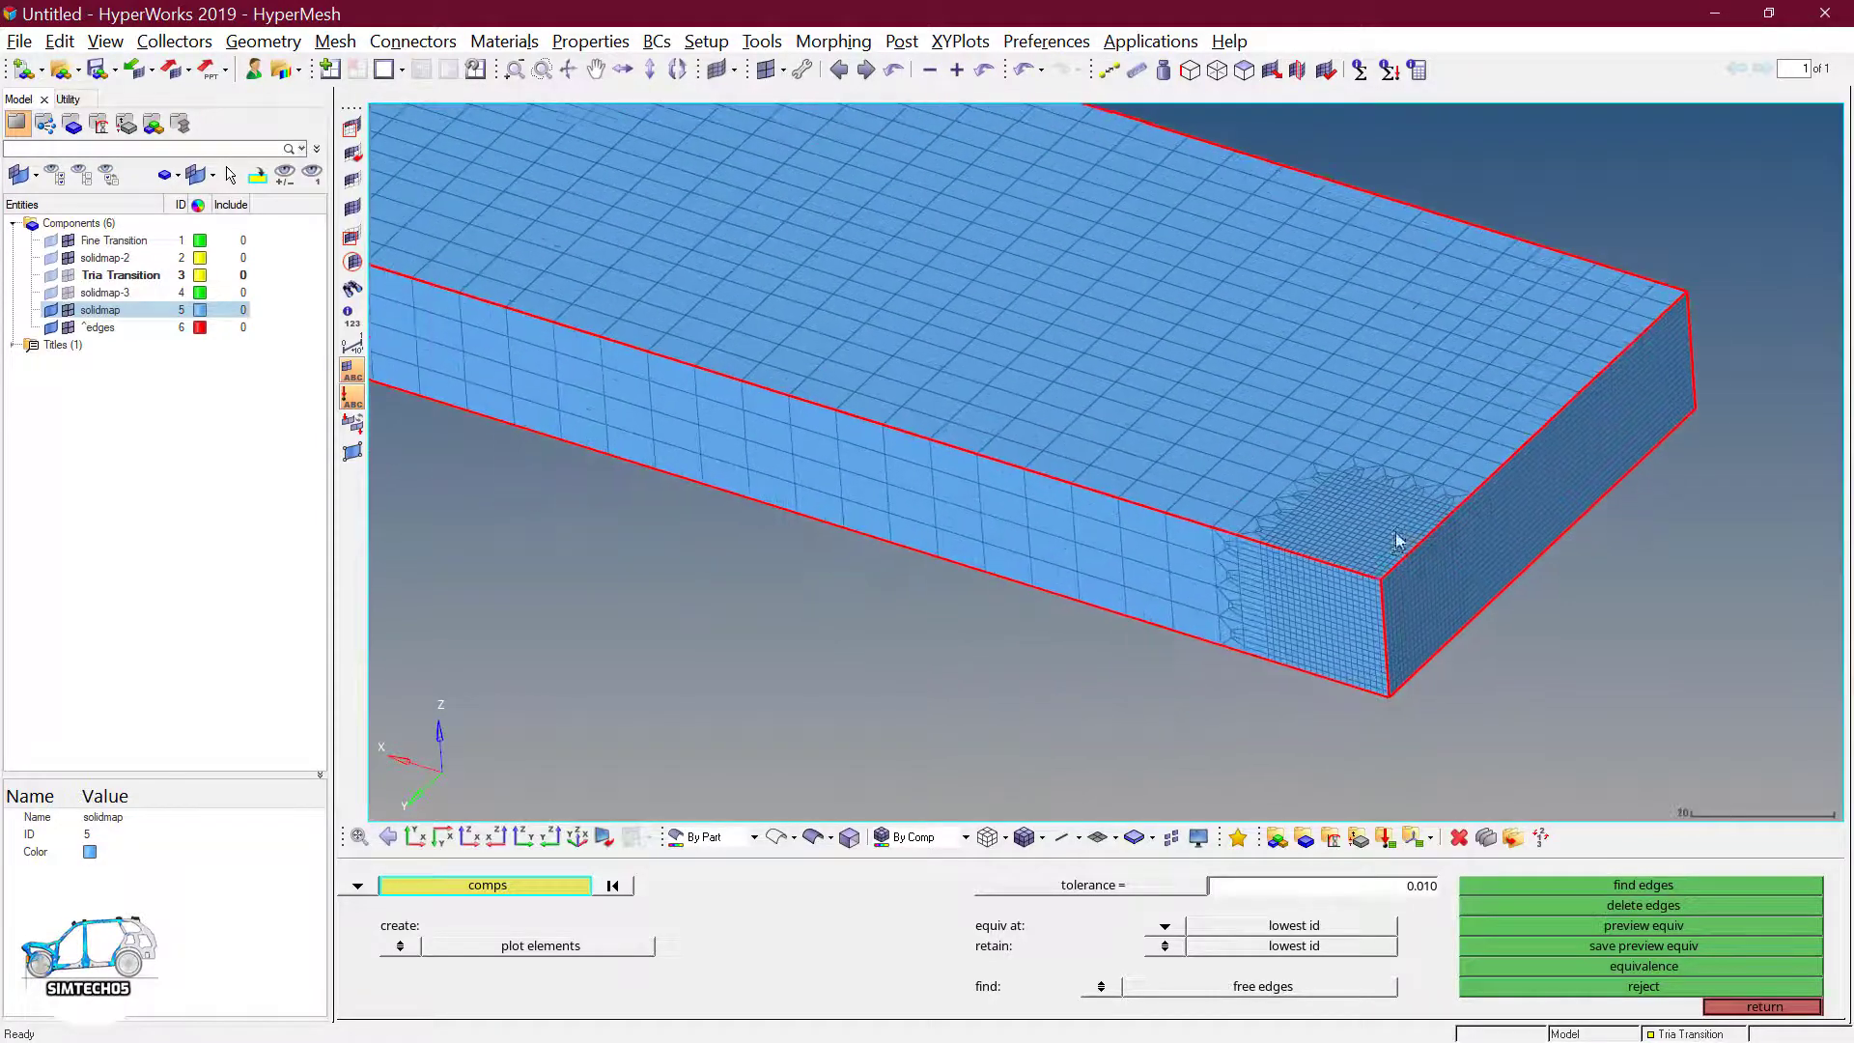
left_click_drag(1397, 541, 1393, 604, "ctrl")
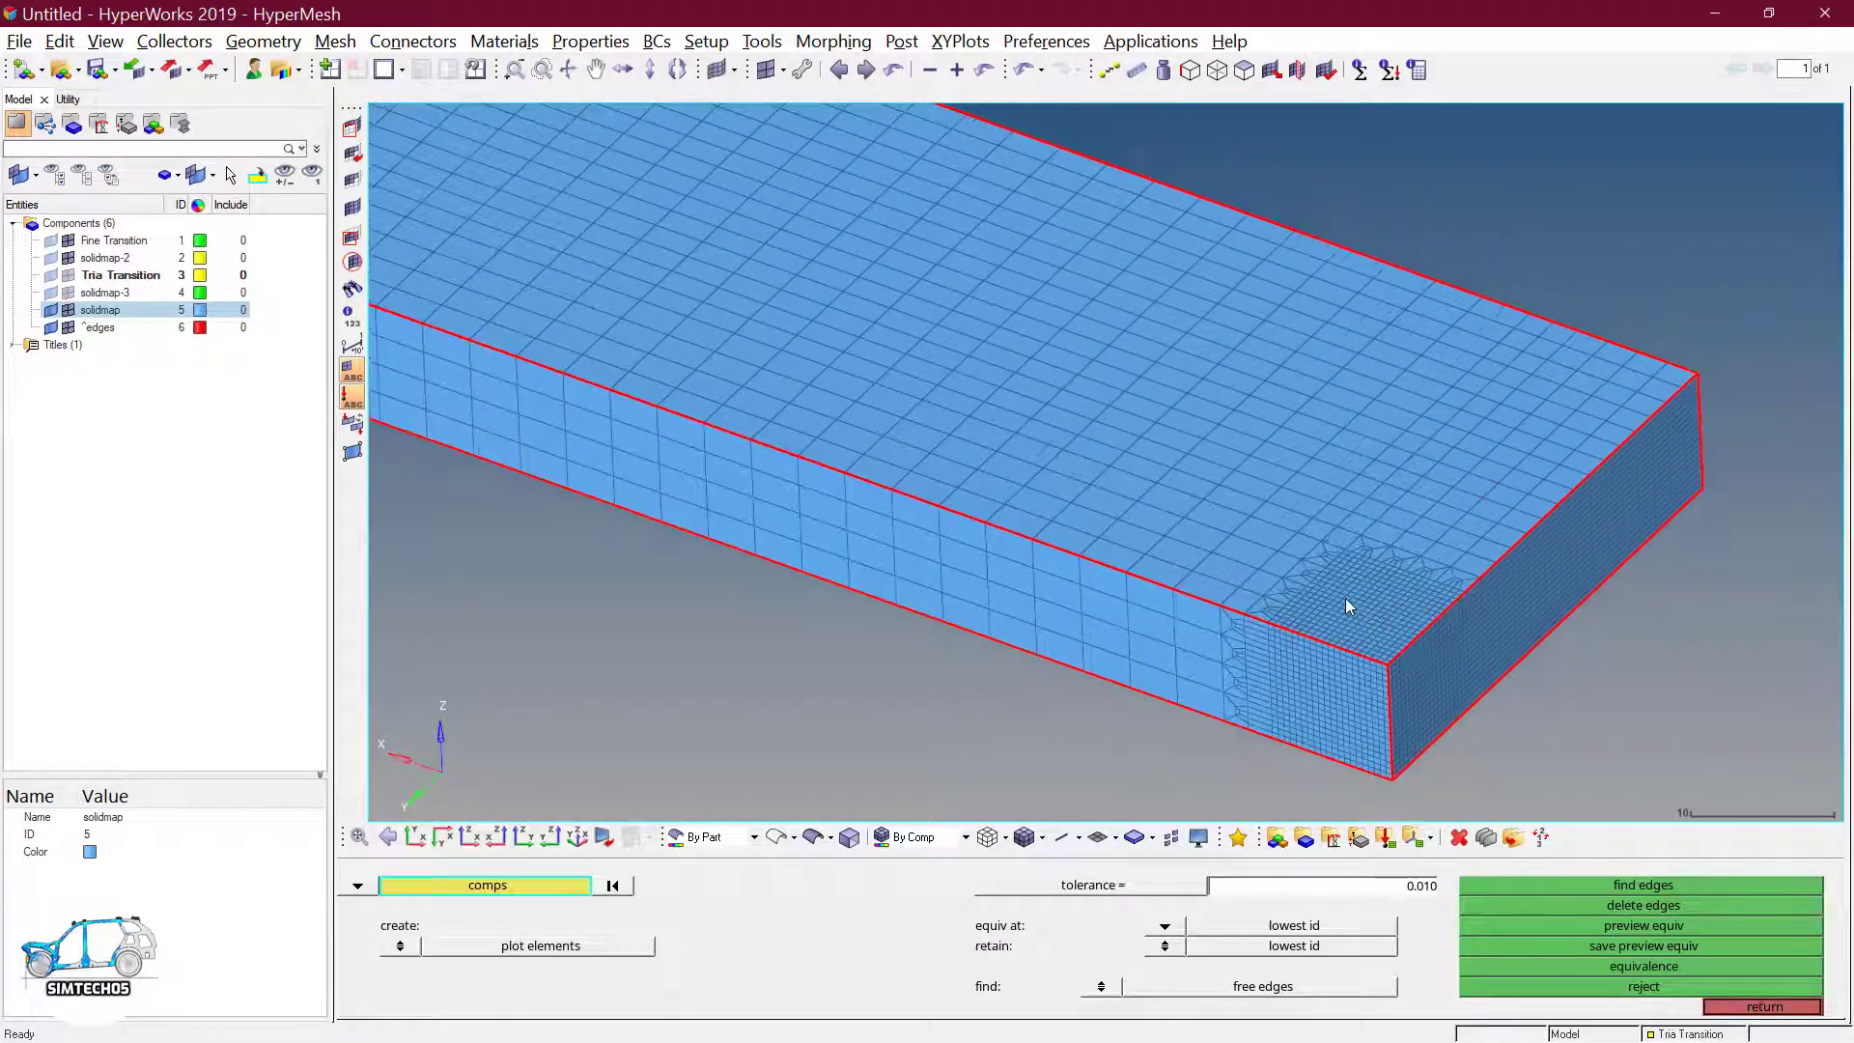